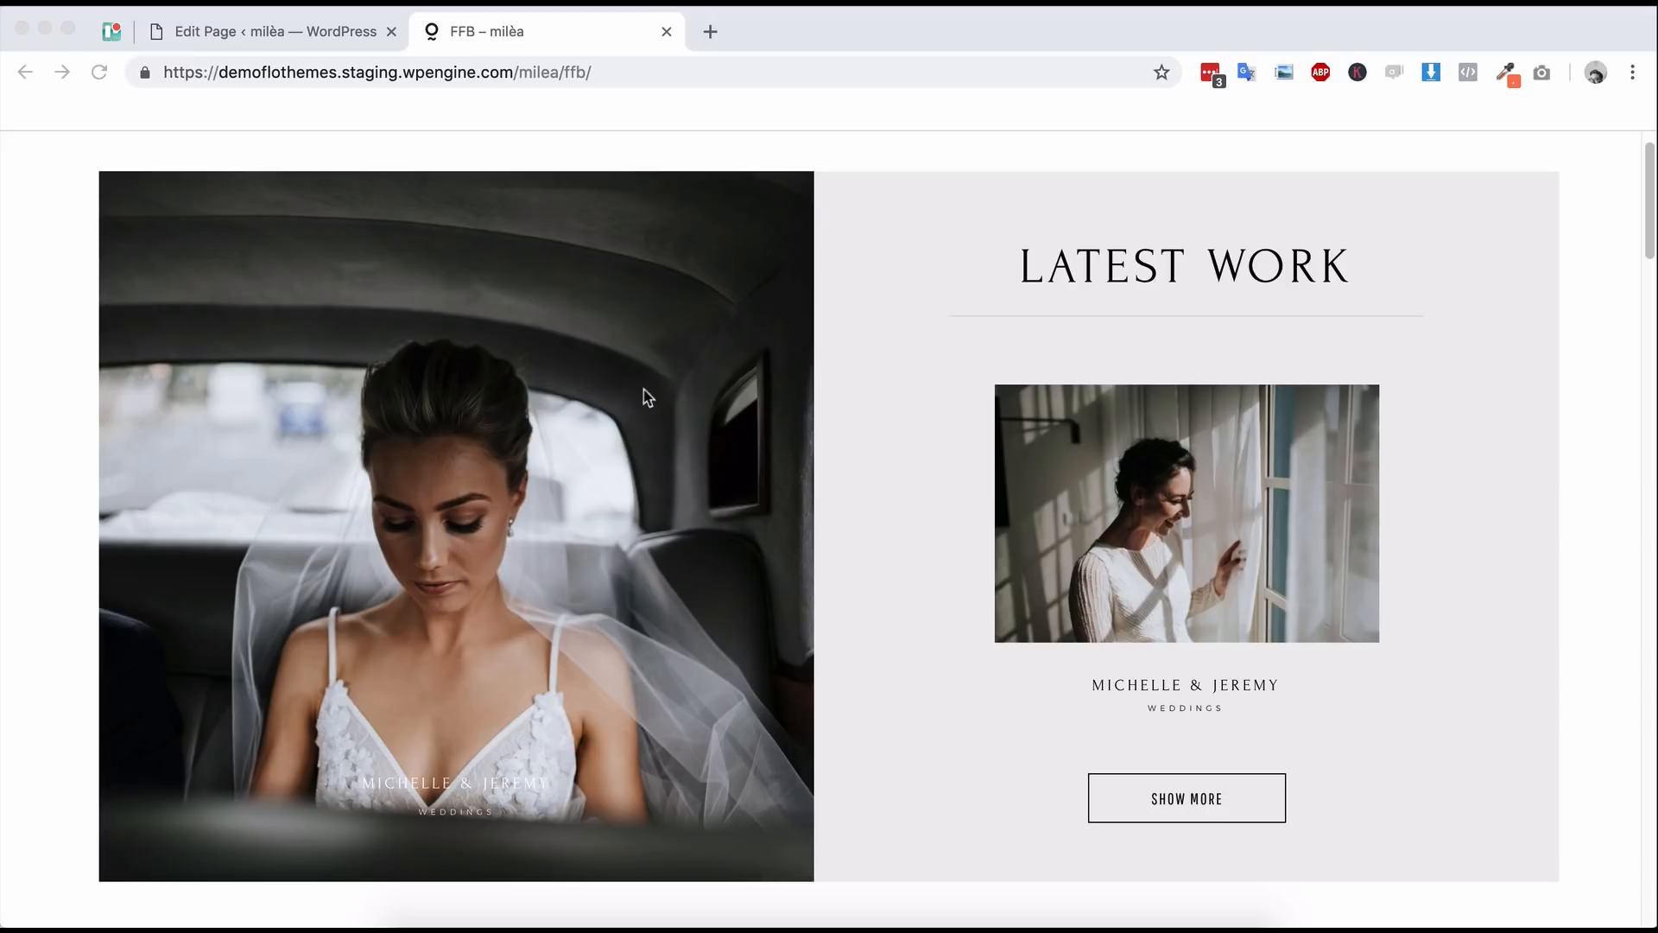
- Switch to the FFB page's editor and add a Flo Flex Builder block at the end of its layout
left_click(392, 770)
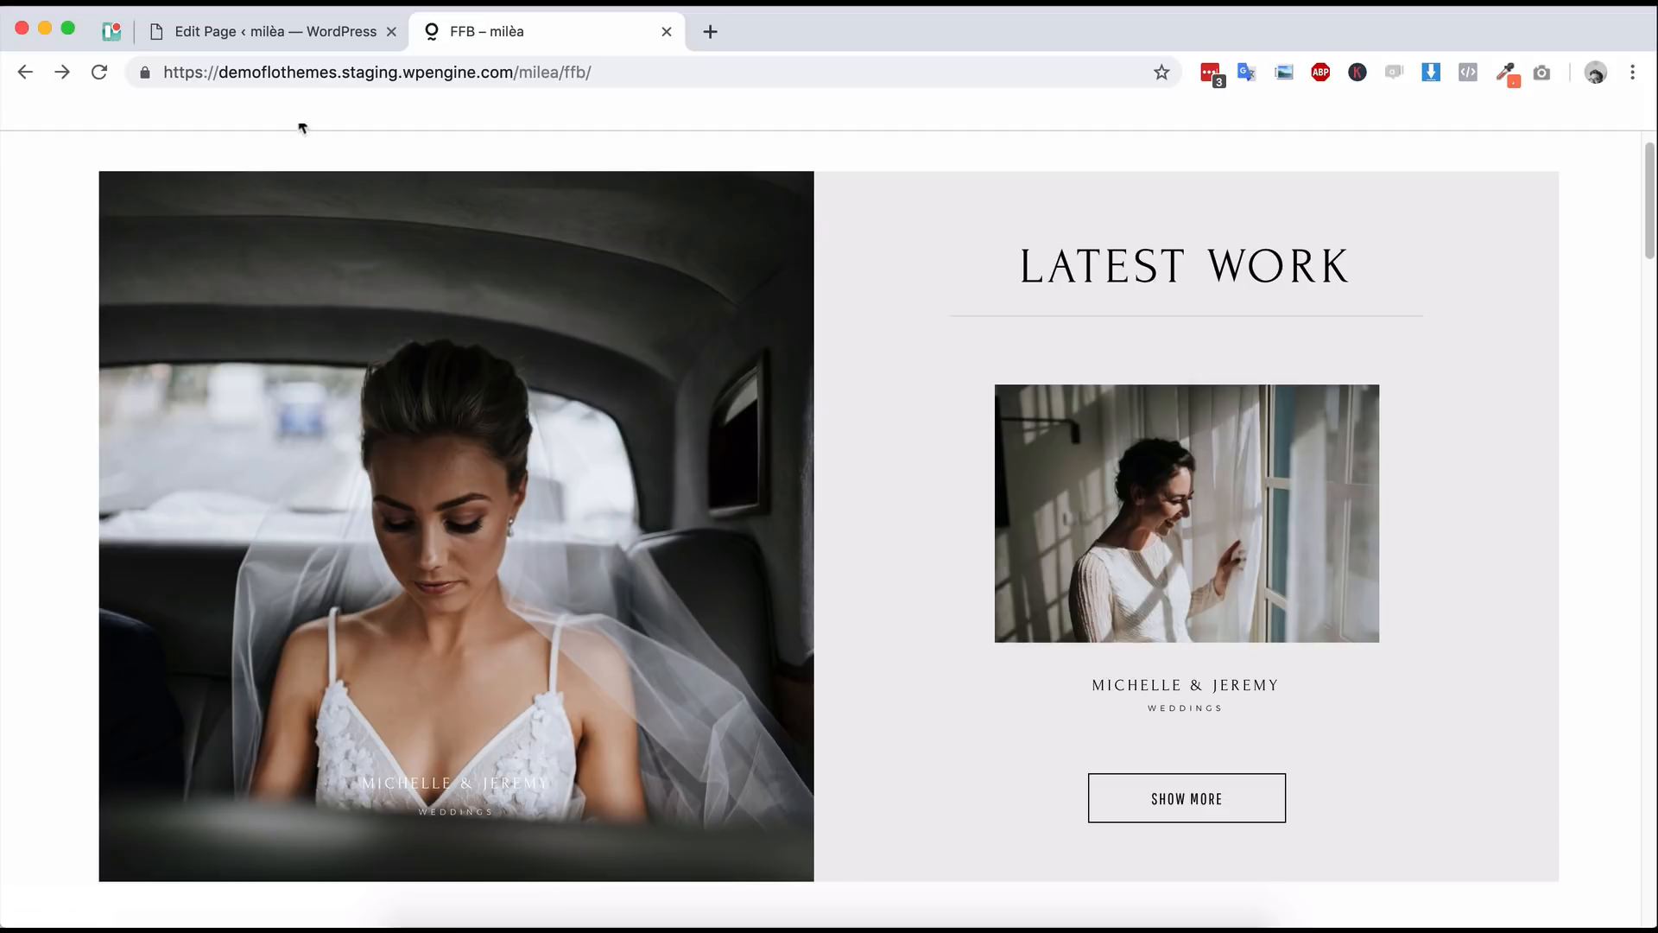
left_click(269, 35)
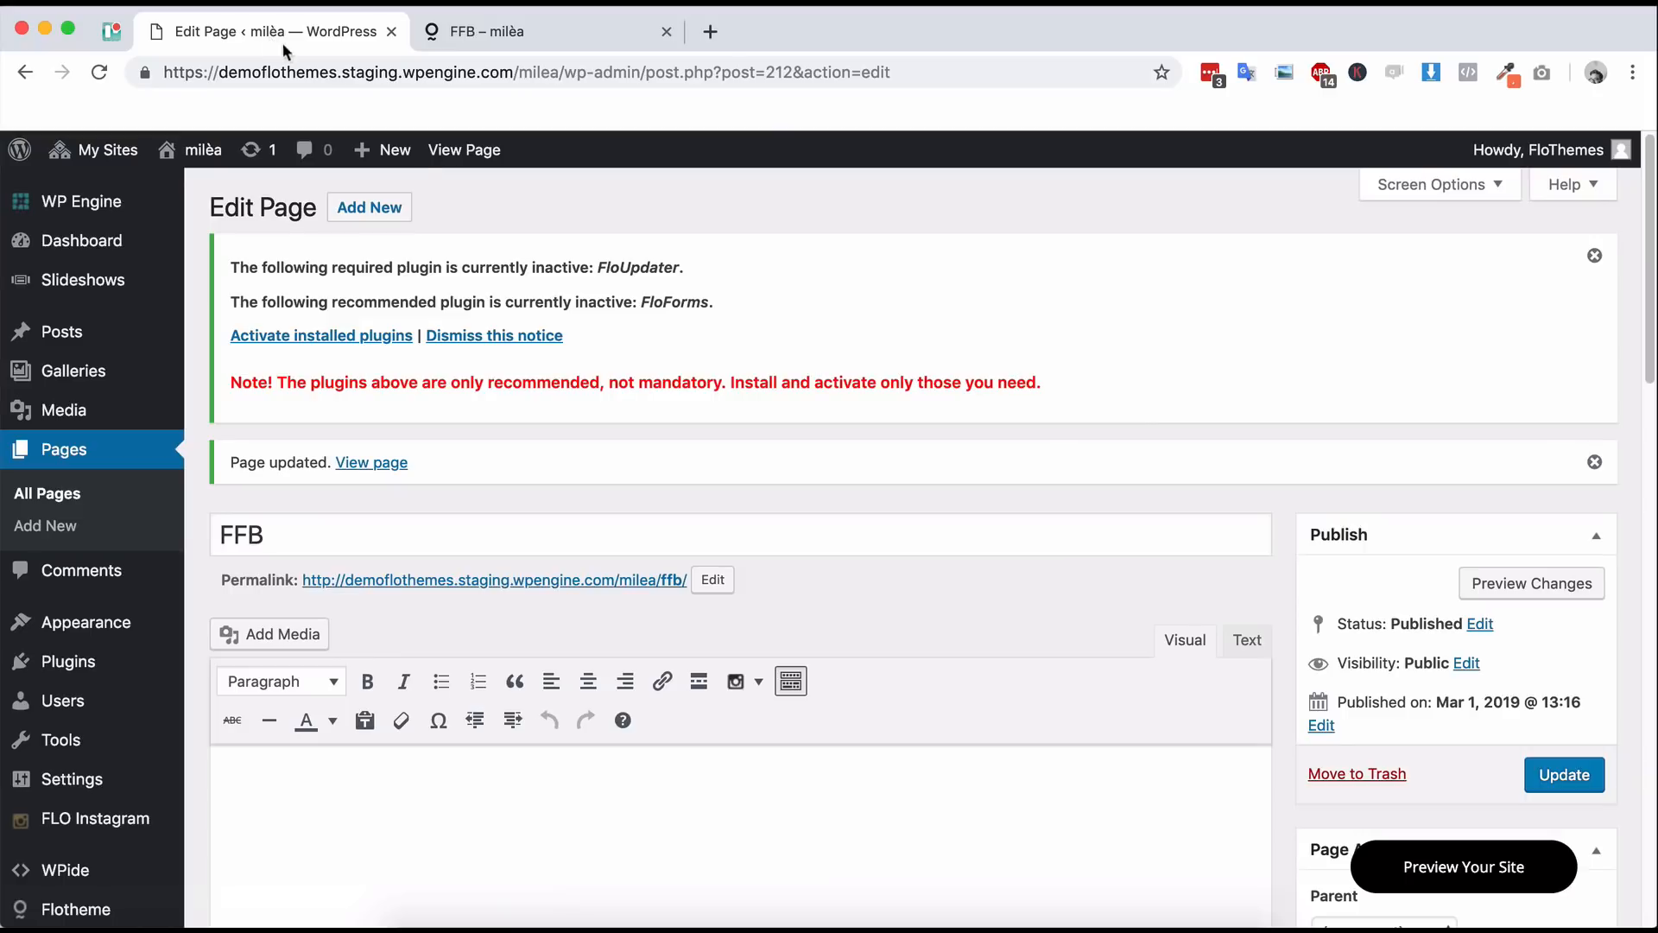
scroll(855, 656, "down", 8)
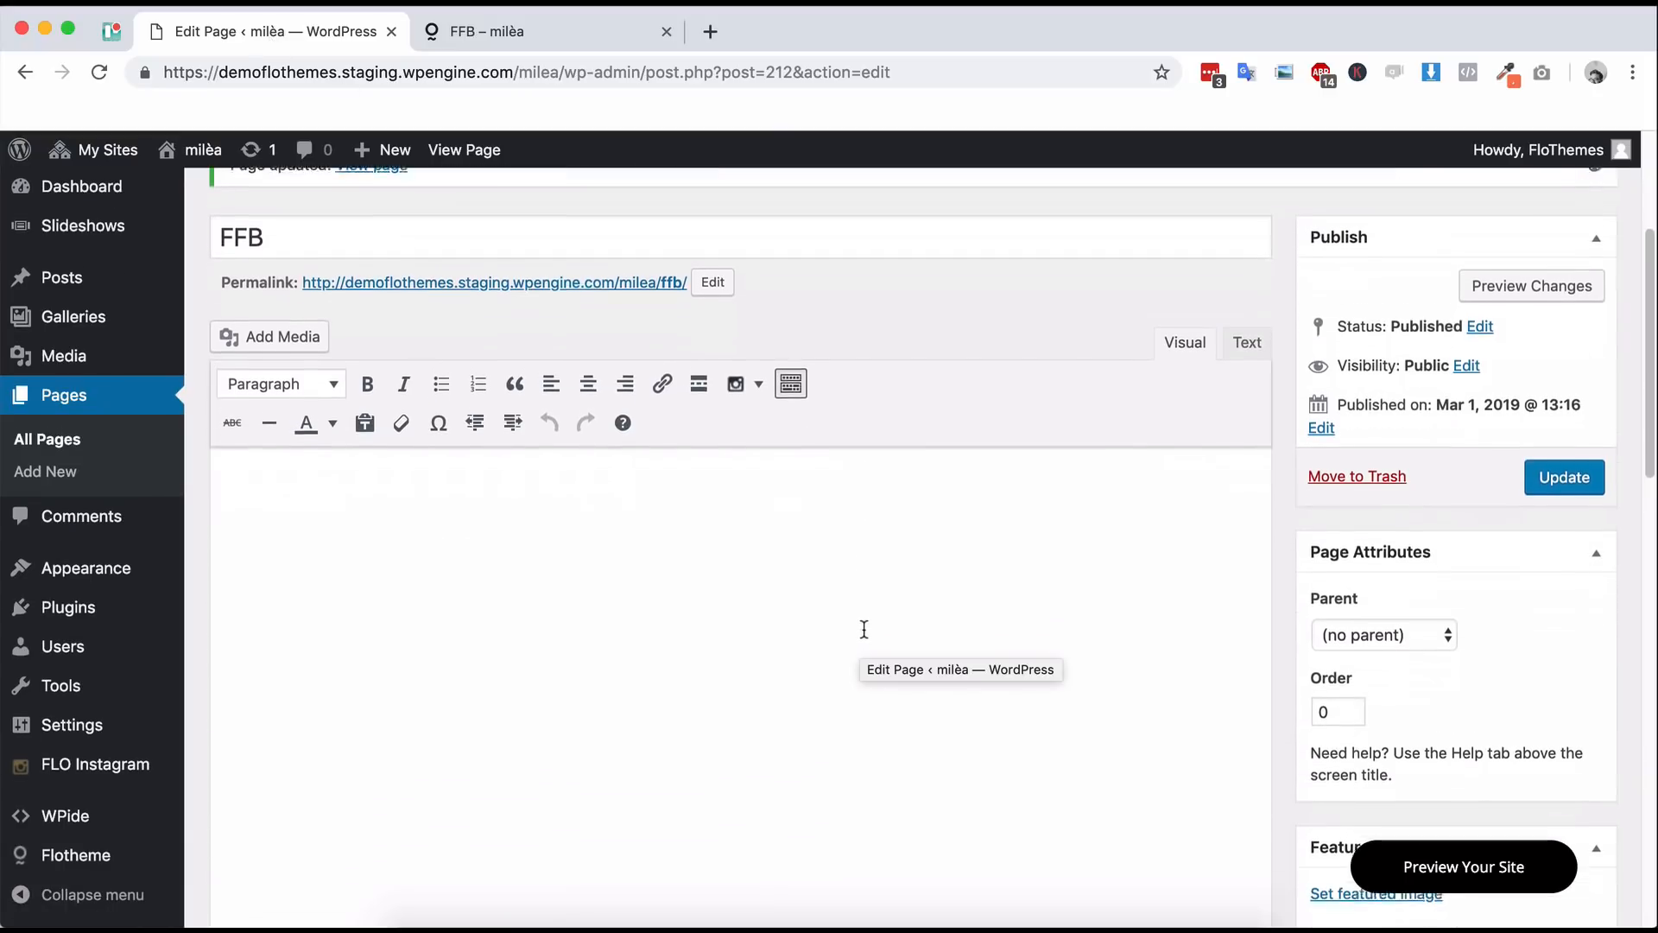
scroll(869, 627, "down", 9)
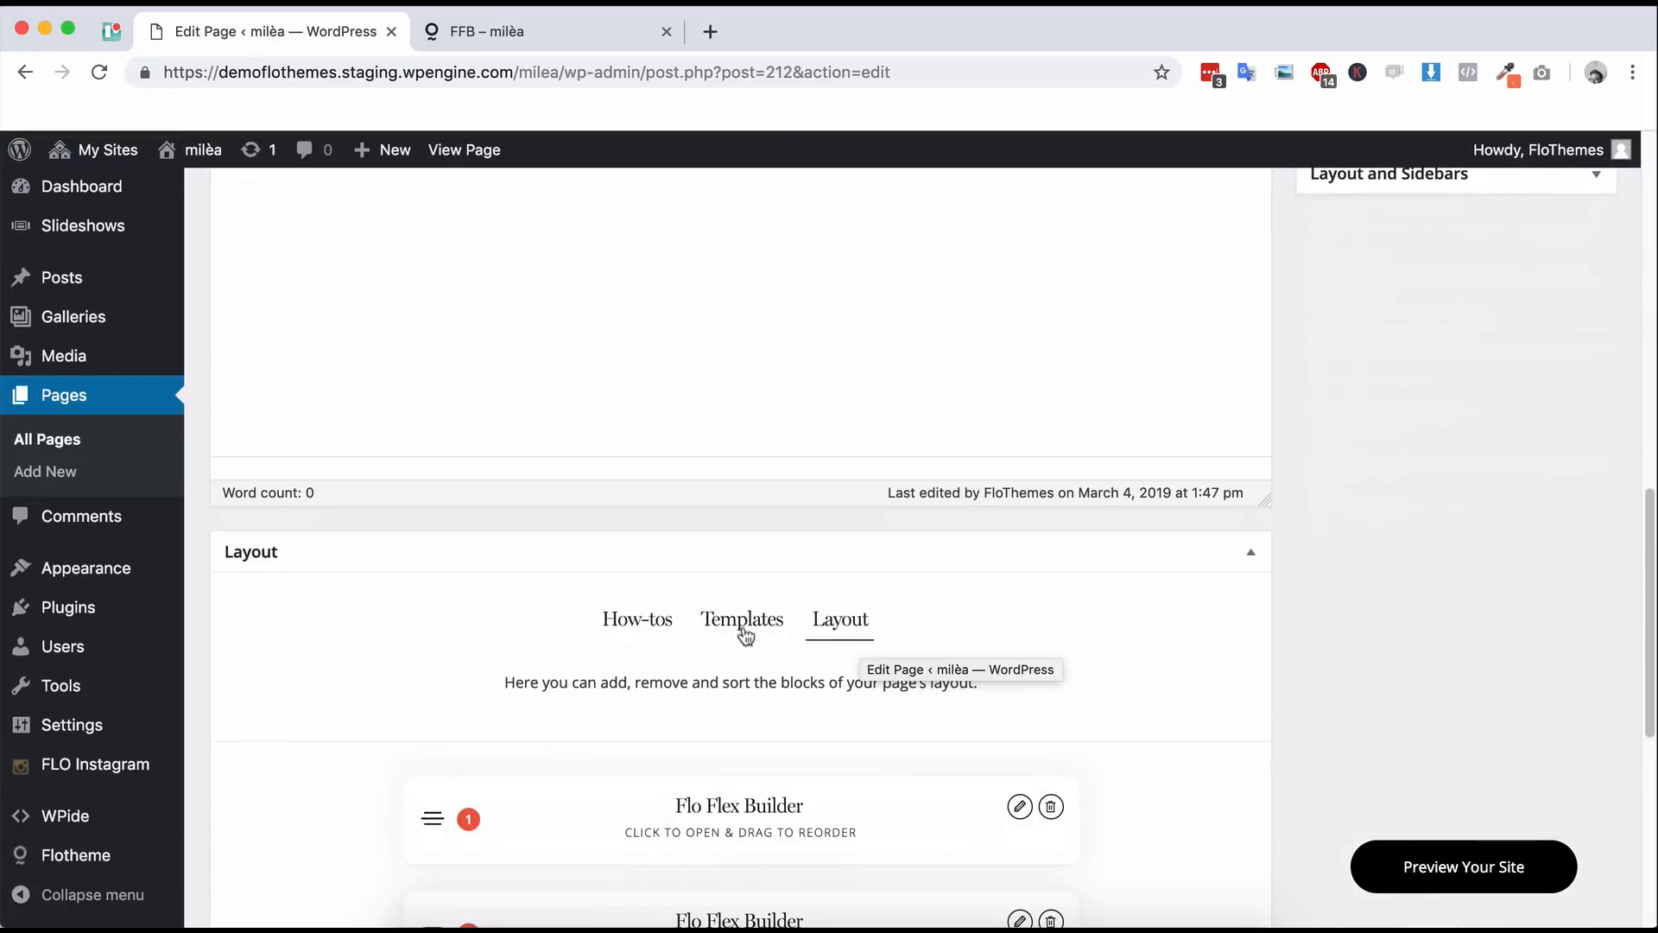
scroll(917, 581, "down", 5)
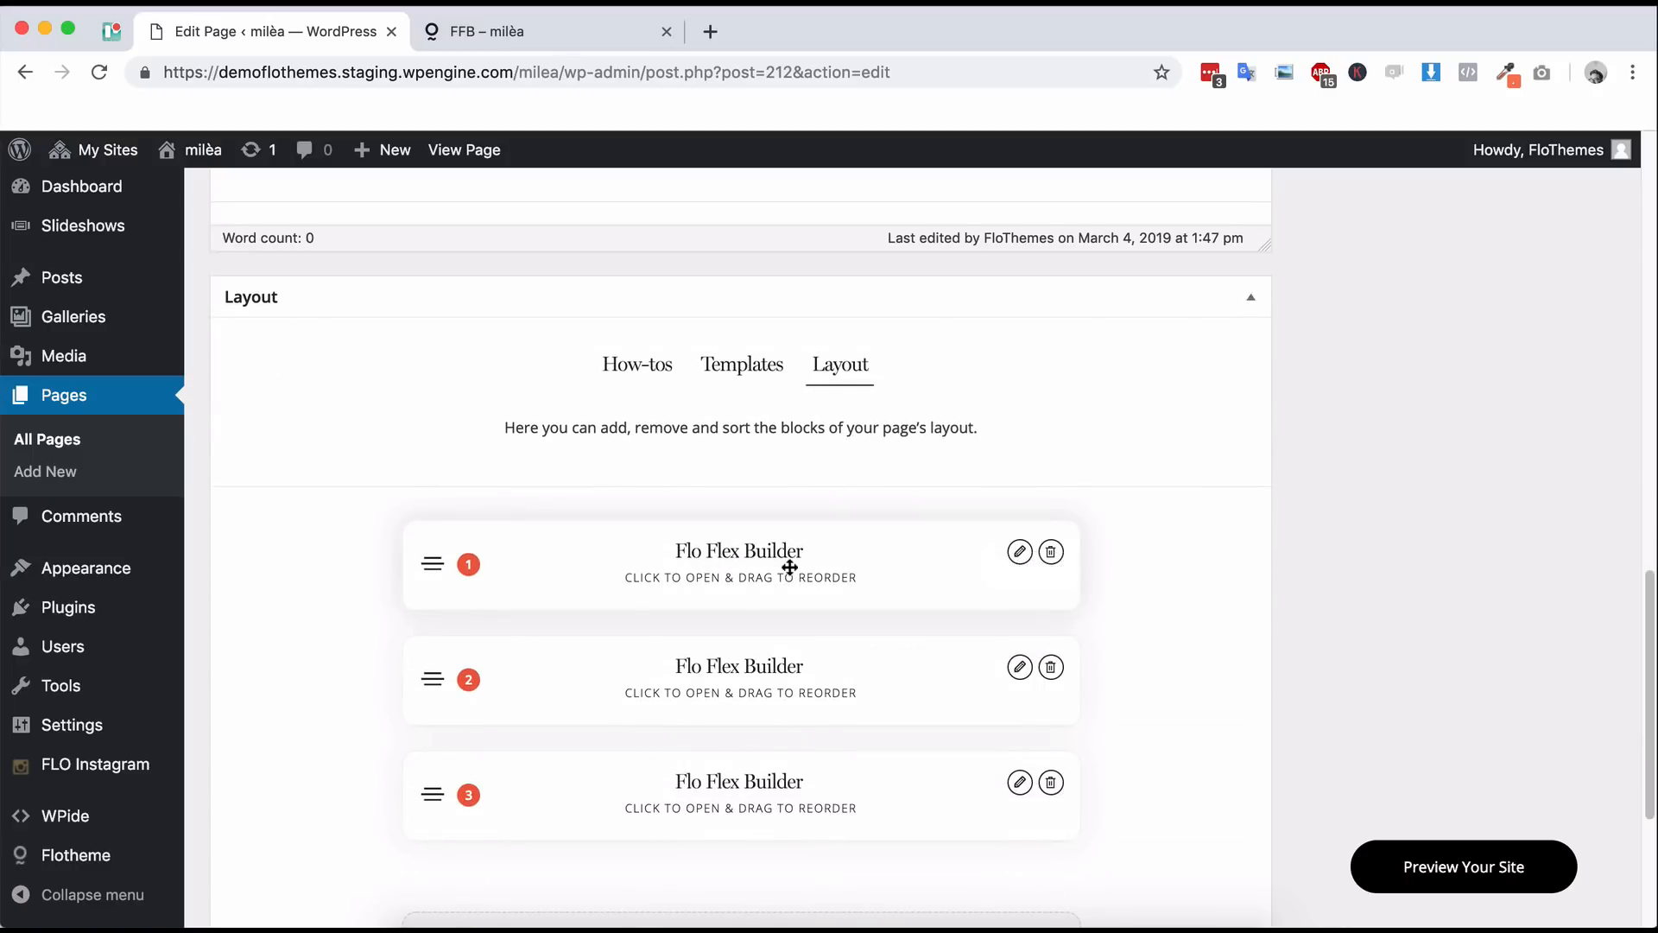
scroll(789, 567, "down", 4)
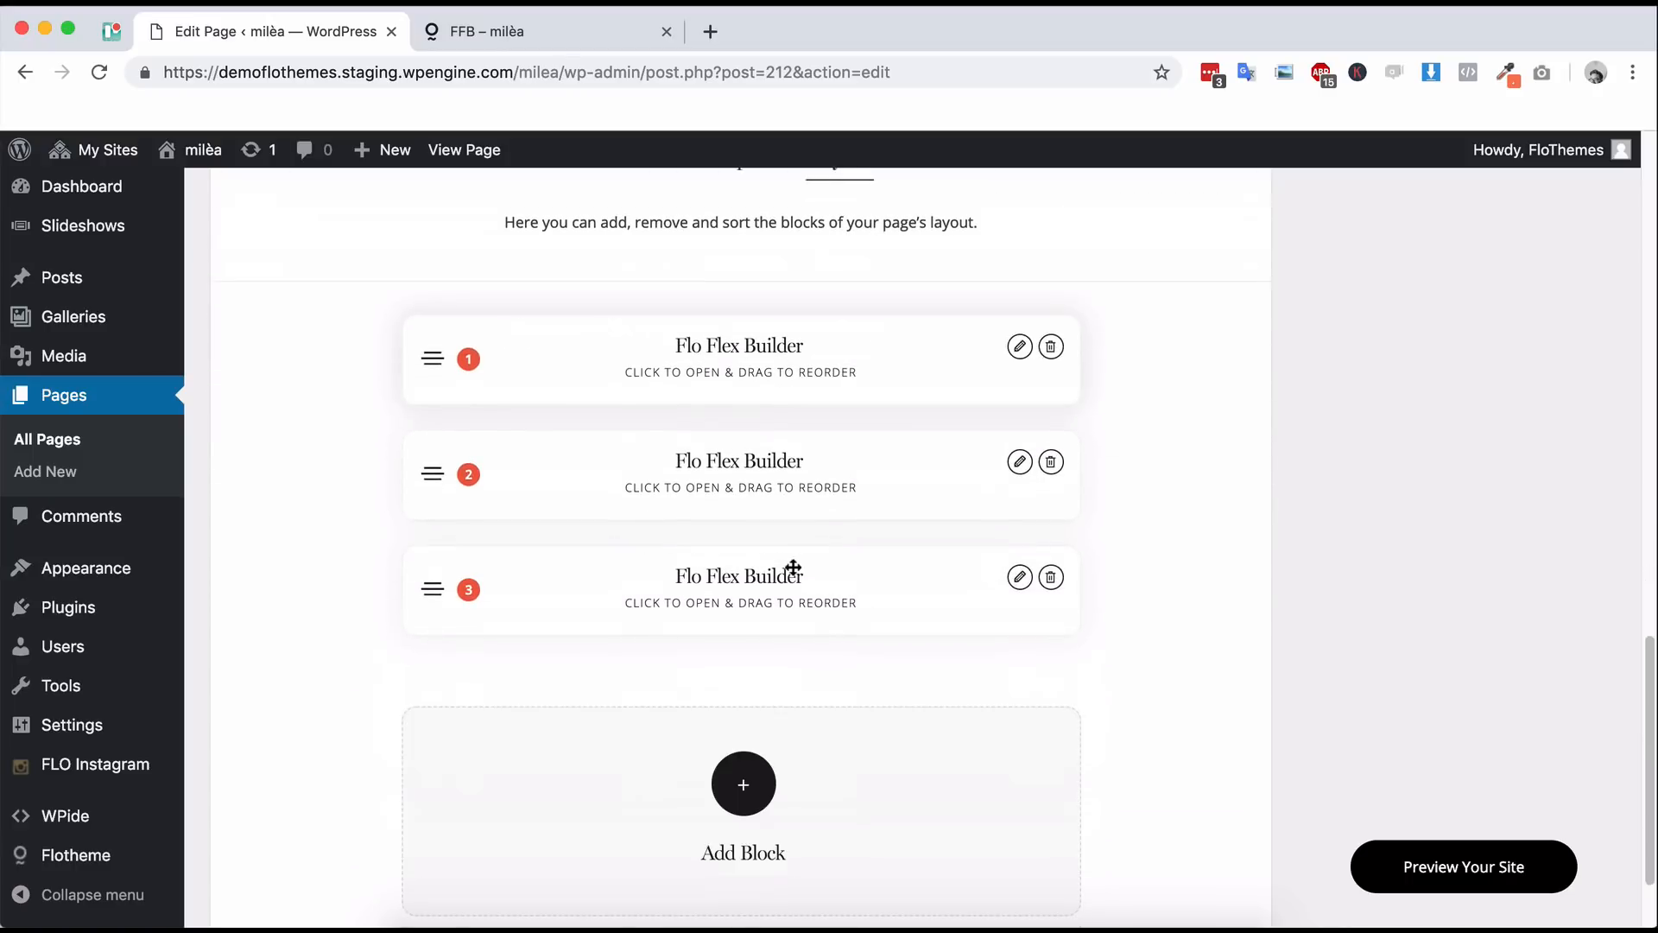
left_click(743, 786)
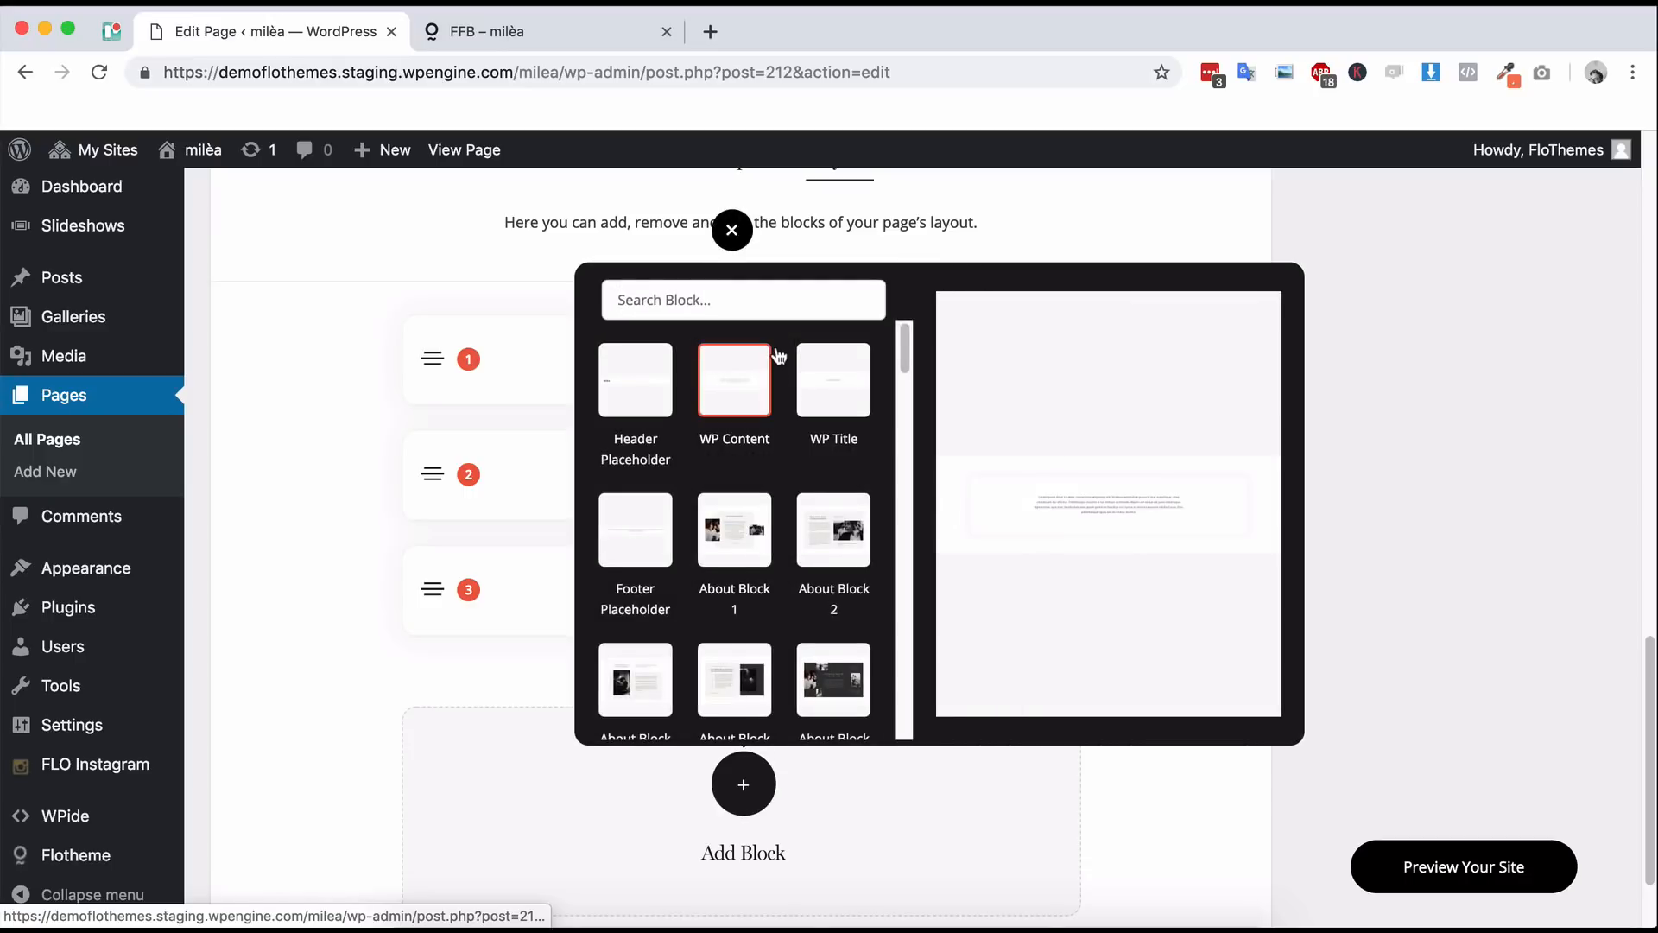
type("flo fl")
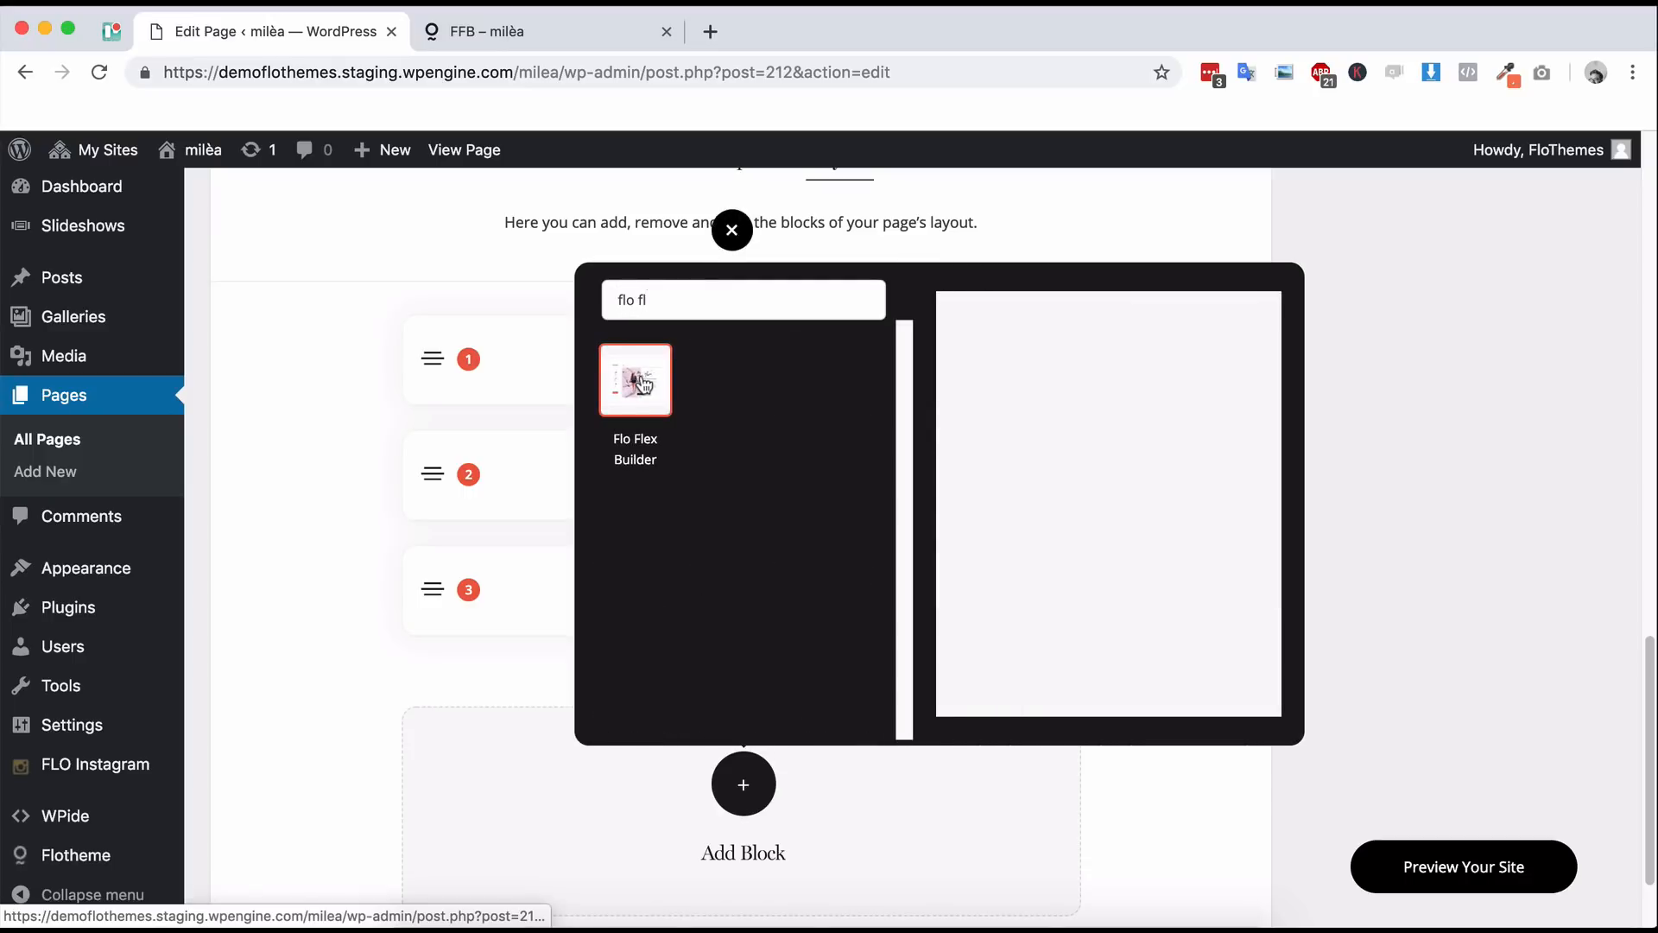
left_click(642, 384)
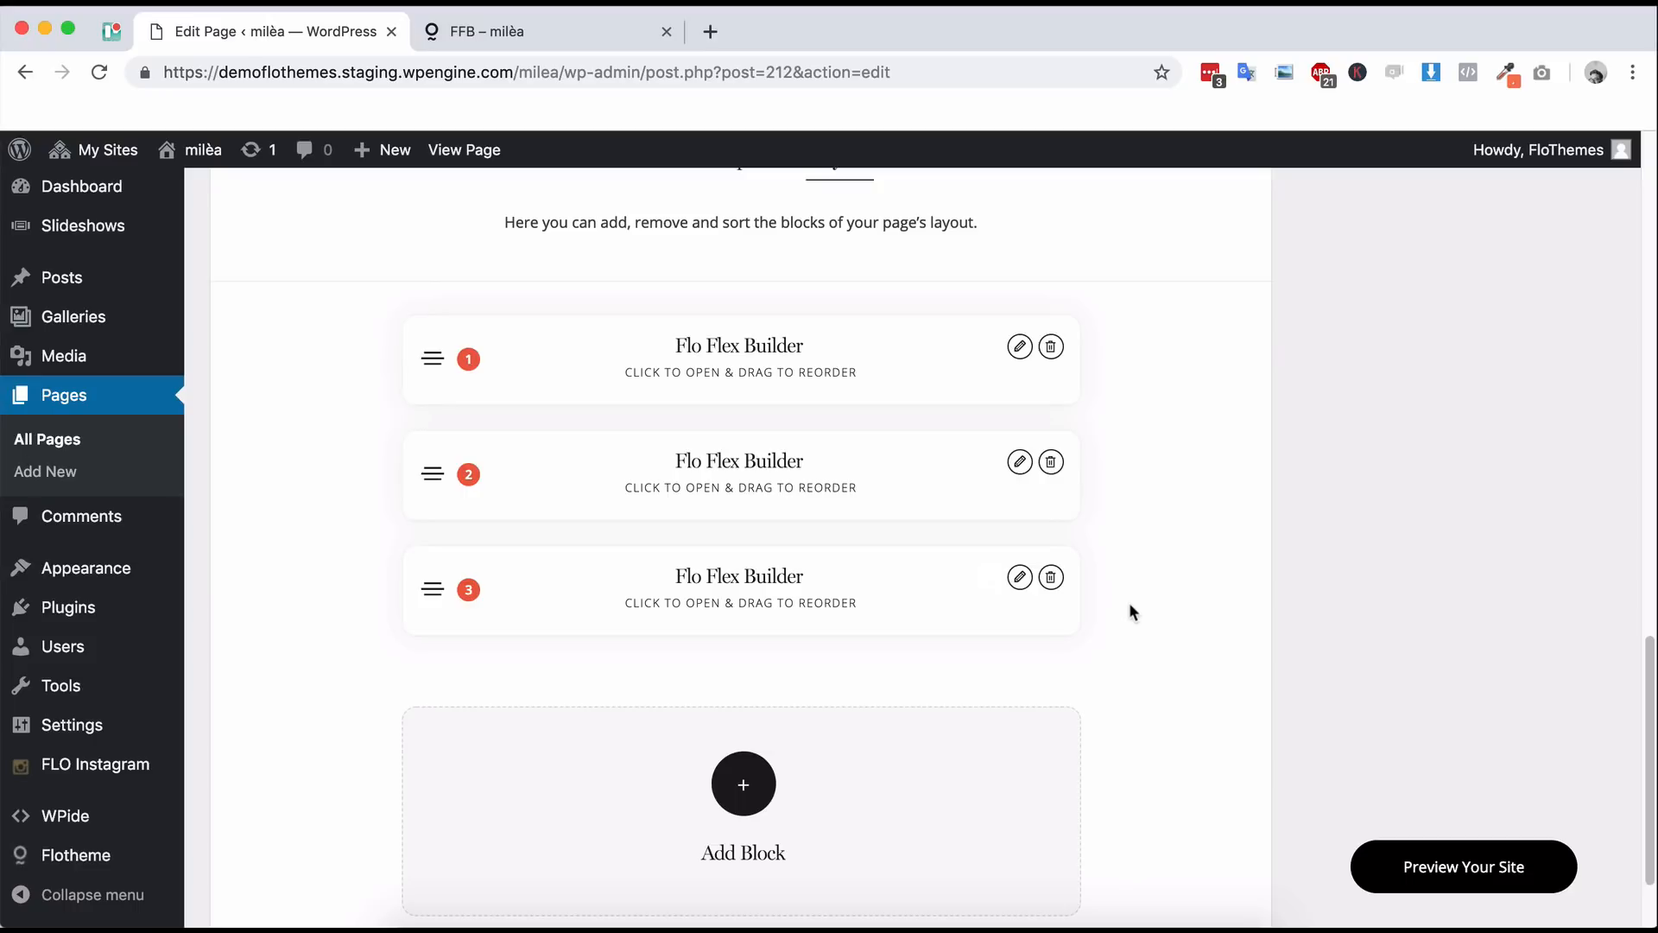
- Expand the settings of the fourth Flo Flex Builder block and open its builder canvas
scroll(1175, 593, "down", 1)
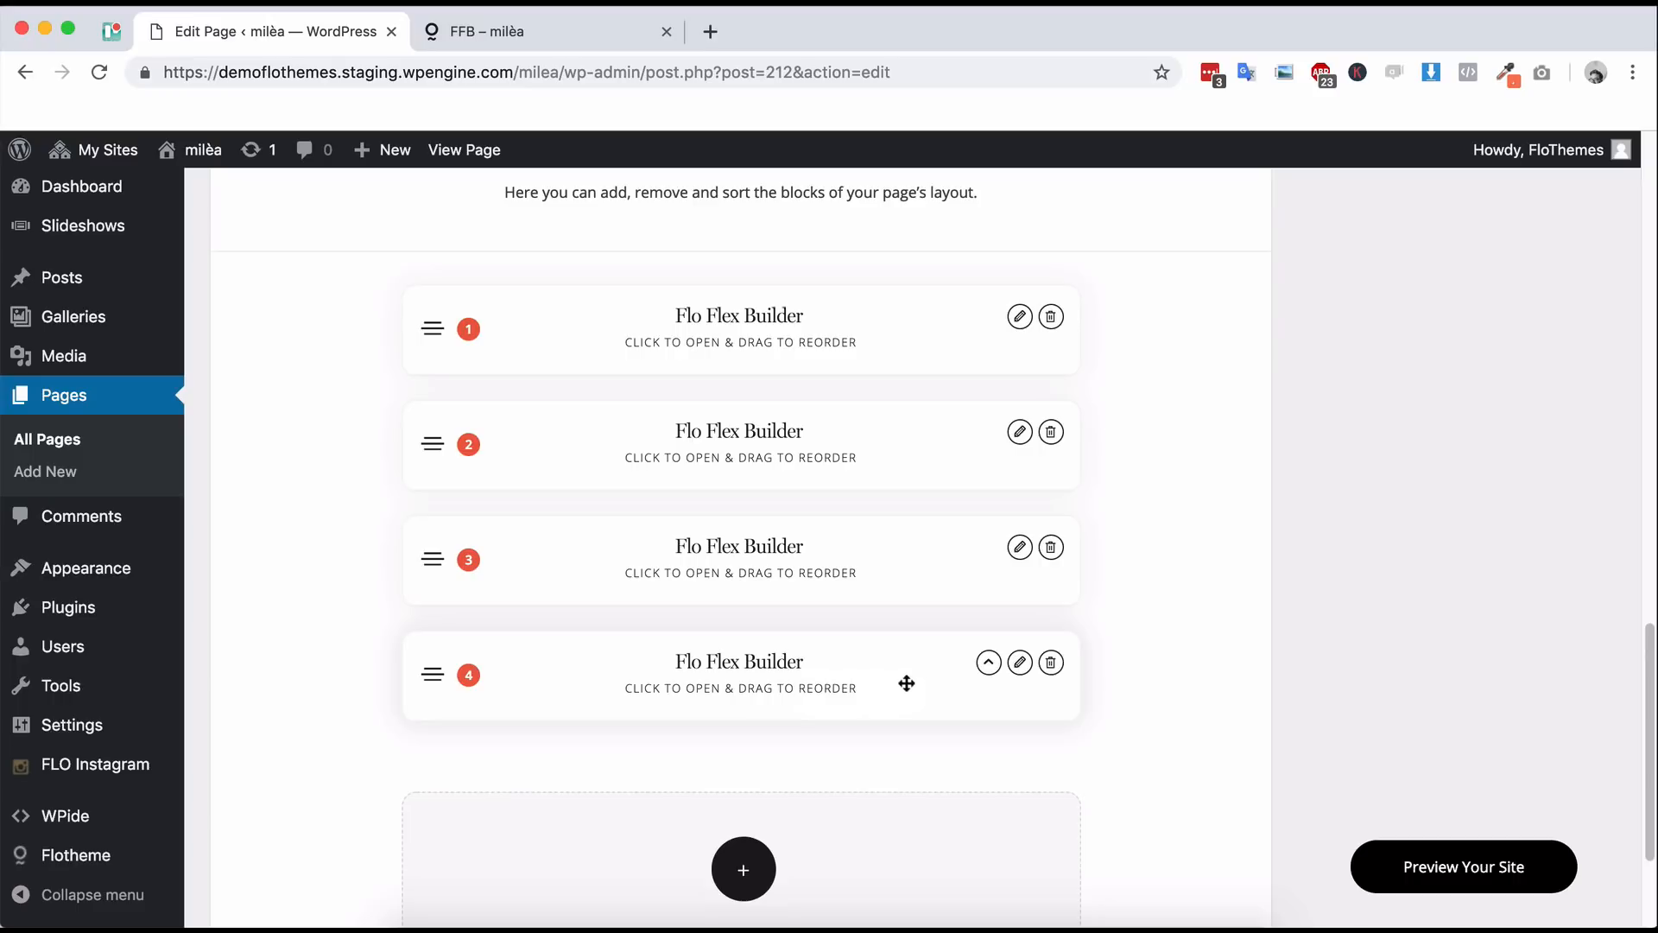
left_click(1020, 663)
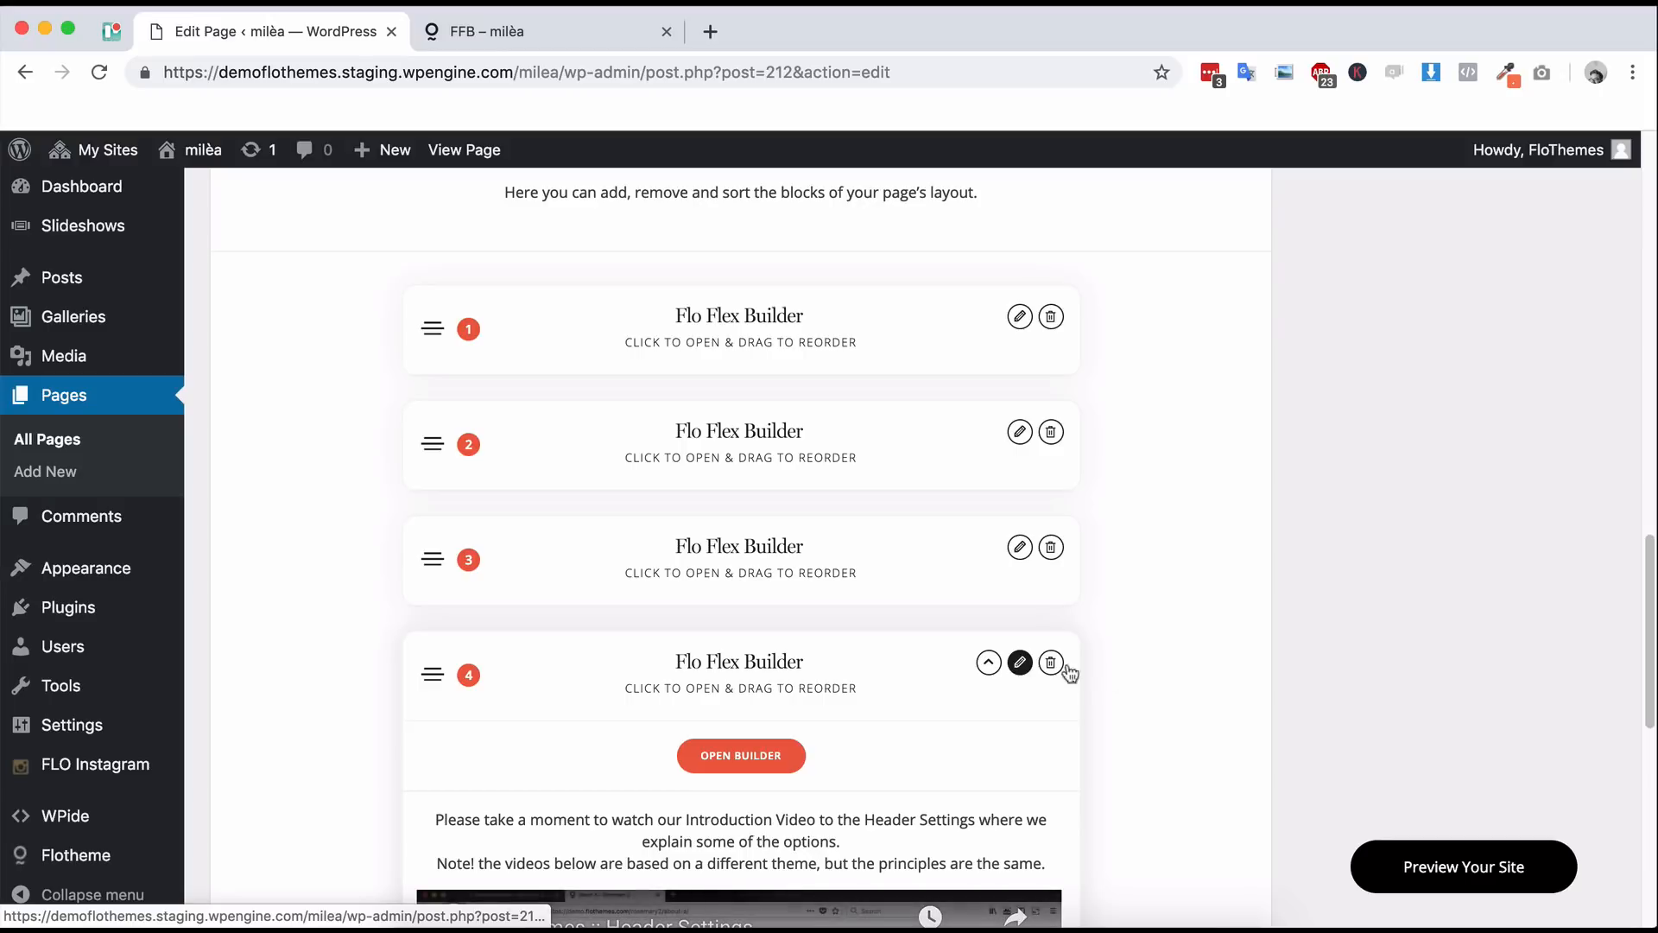
scroll(1188, 670, "down", 6)
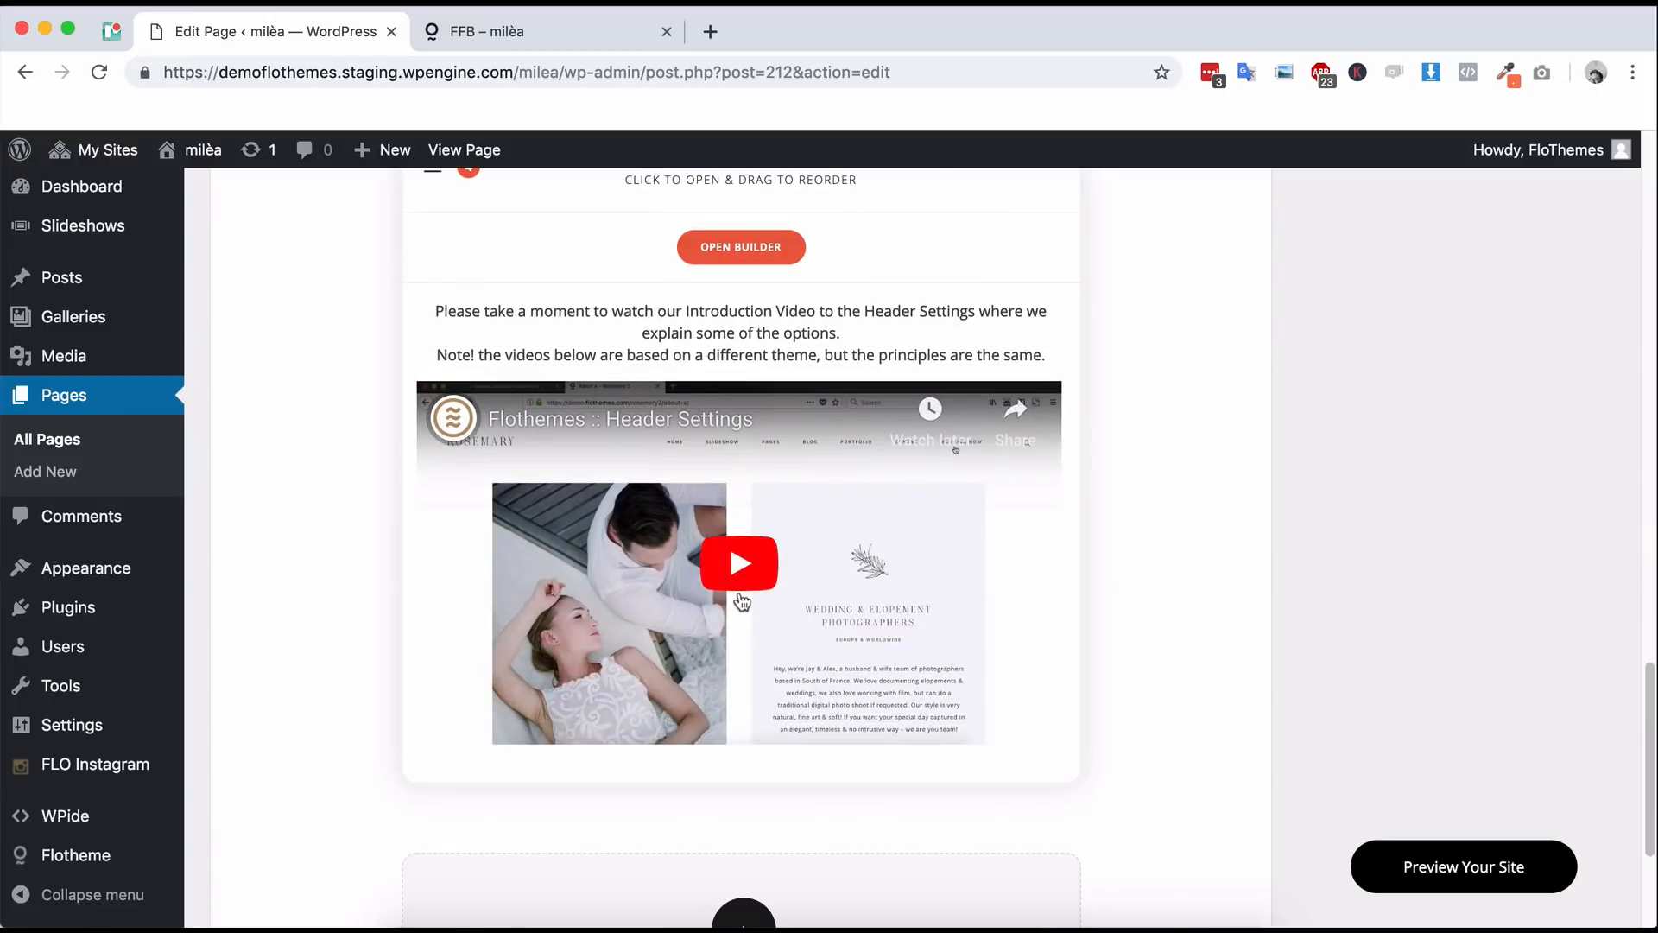
scroll(734, 535, "up", 1)
scroll(779, 561, "up", 3)
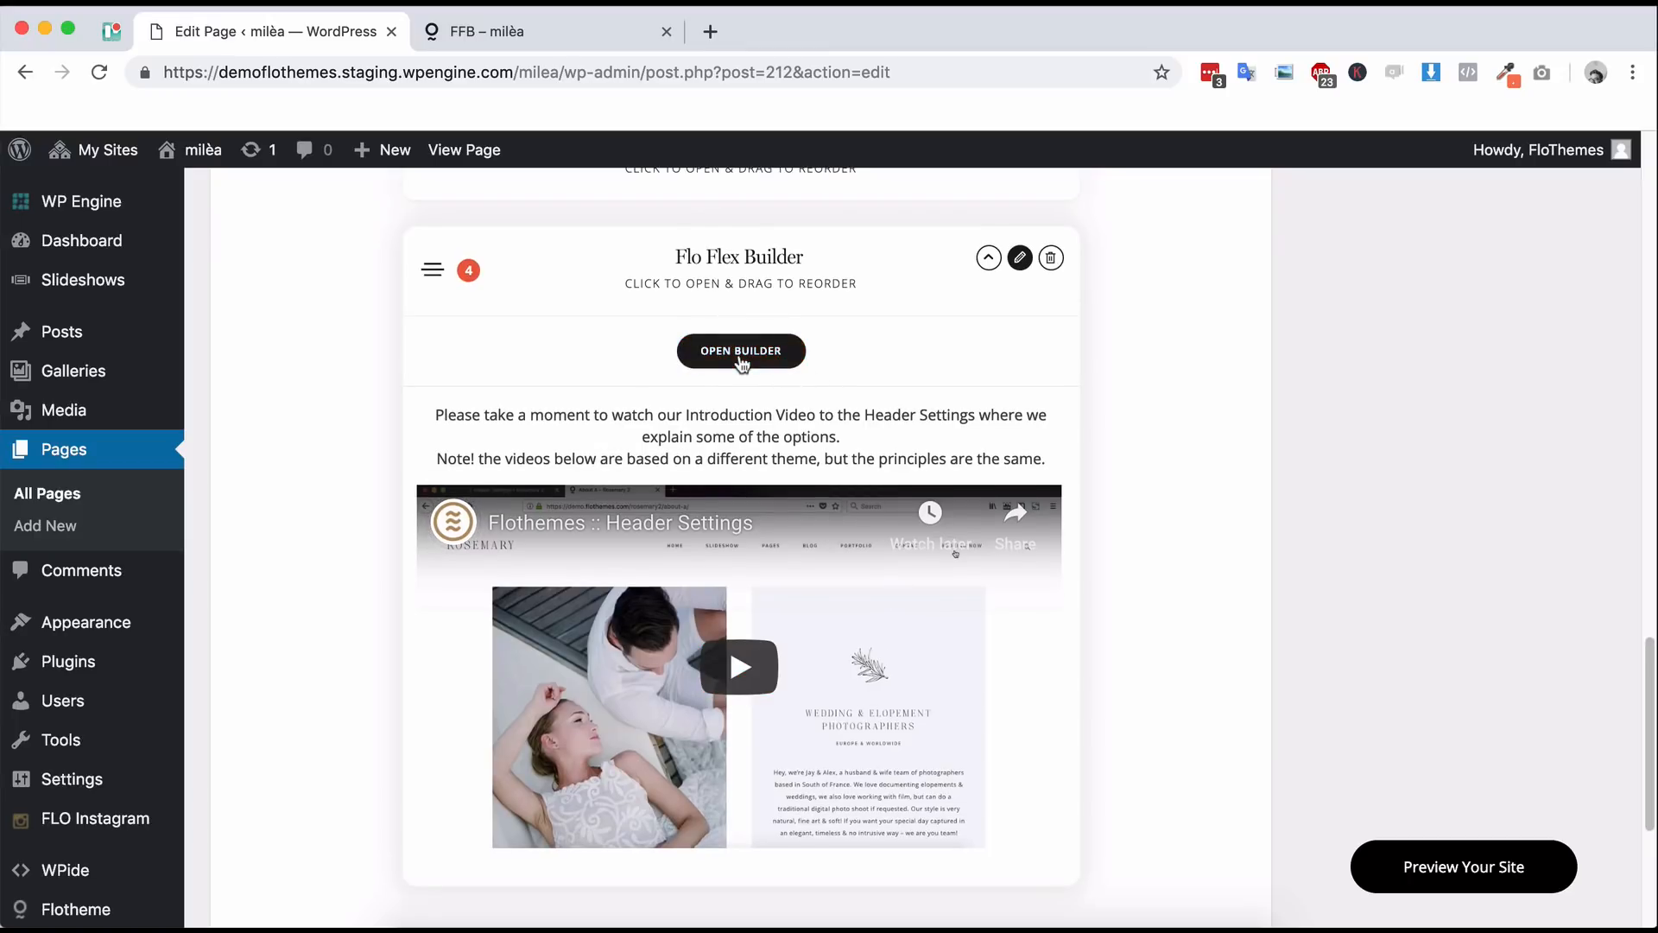
left_click(741, 354)
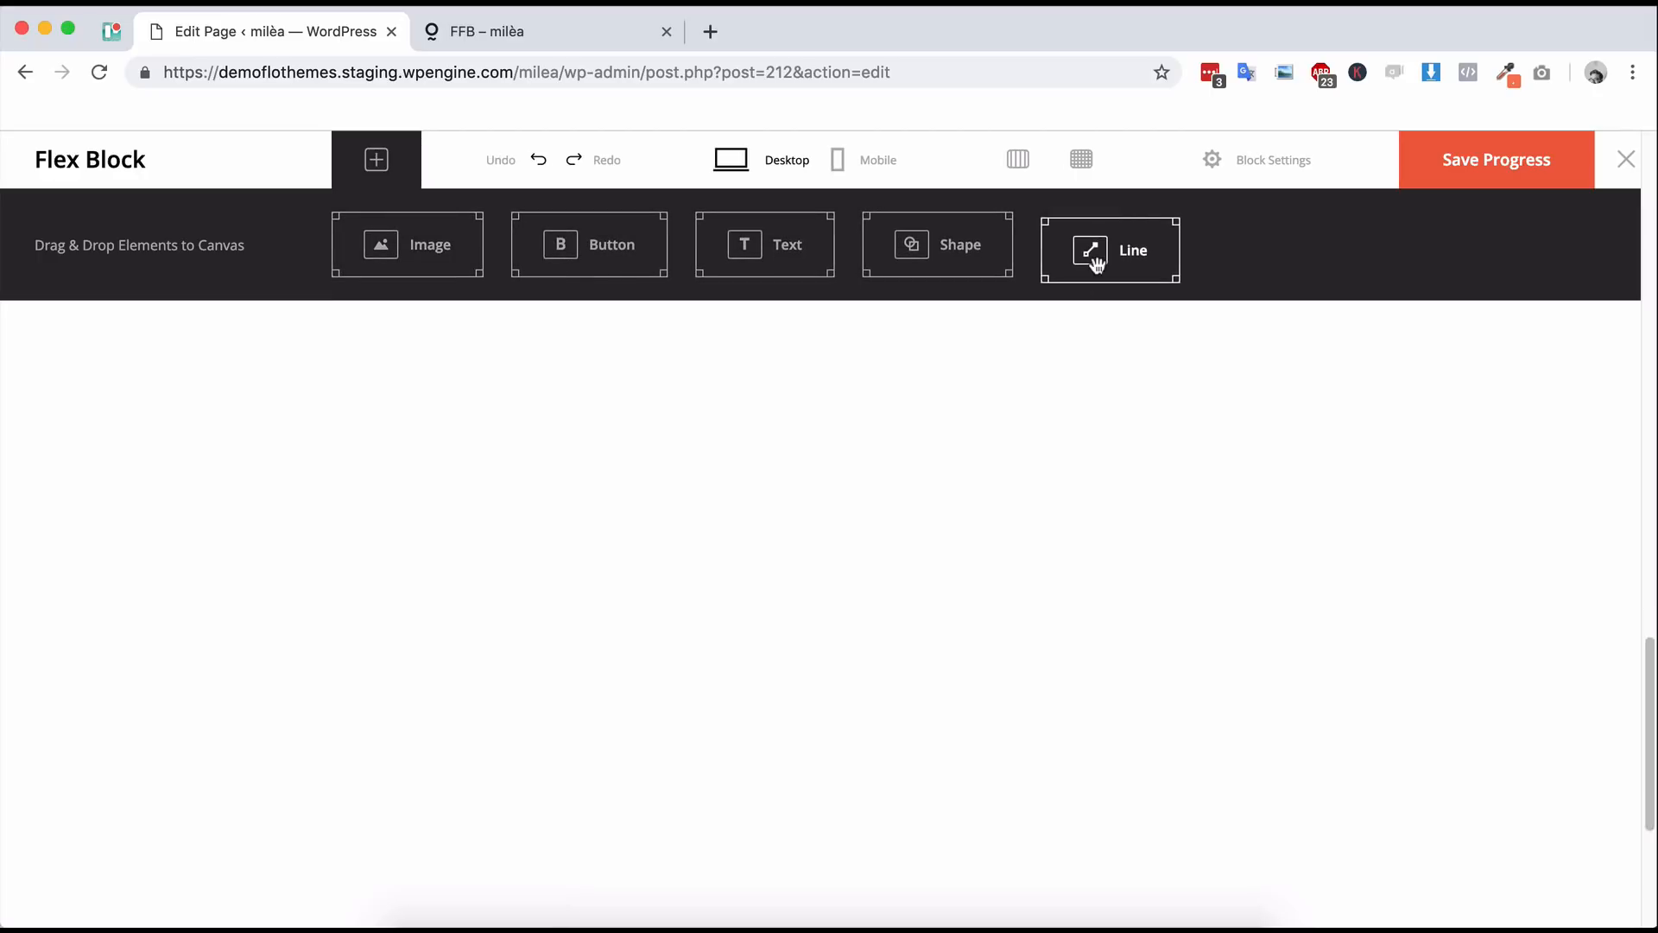
- Place a horizontal line about 161 px wide on the empty canvas and show the layer list
left_click_drag(1095, 259, 485, 480)
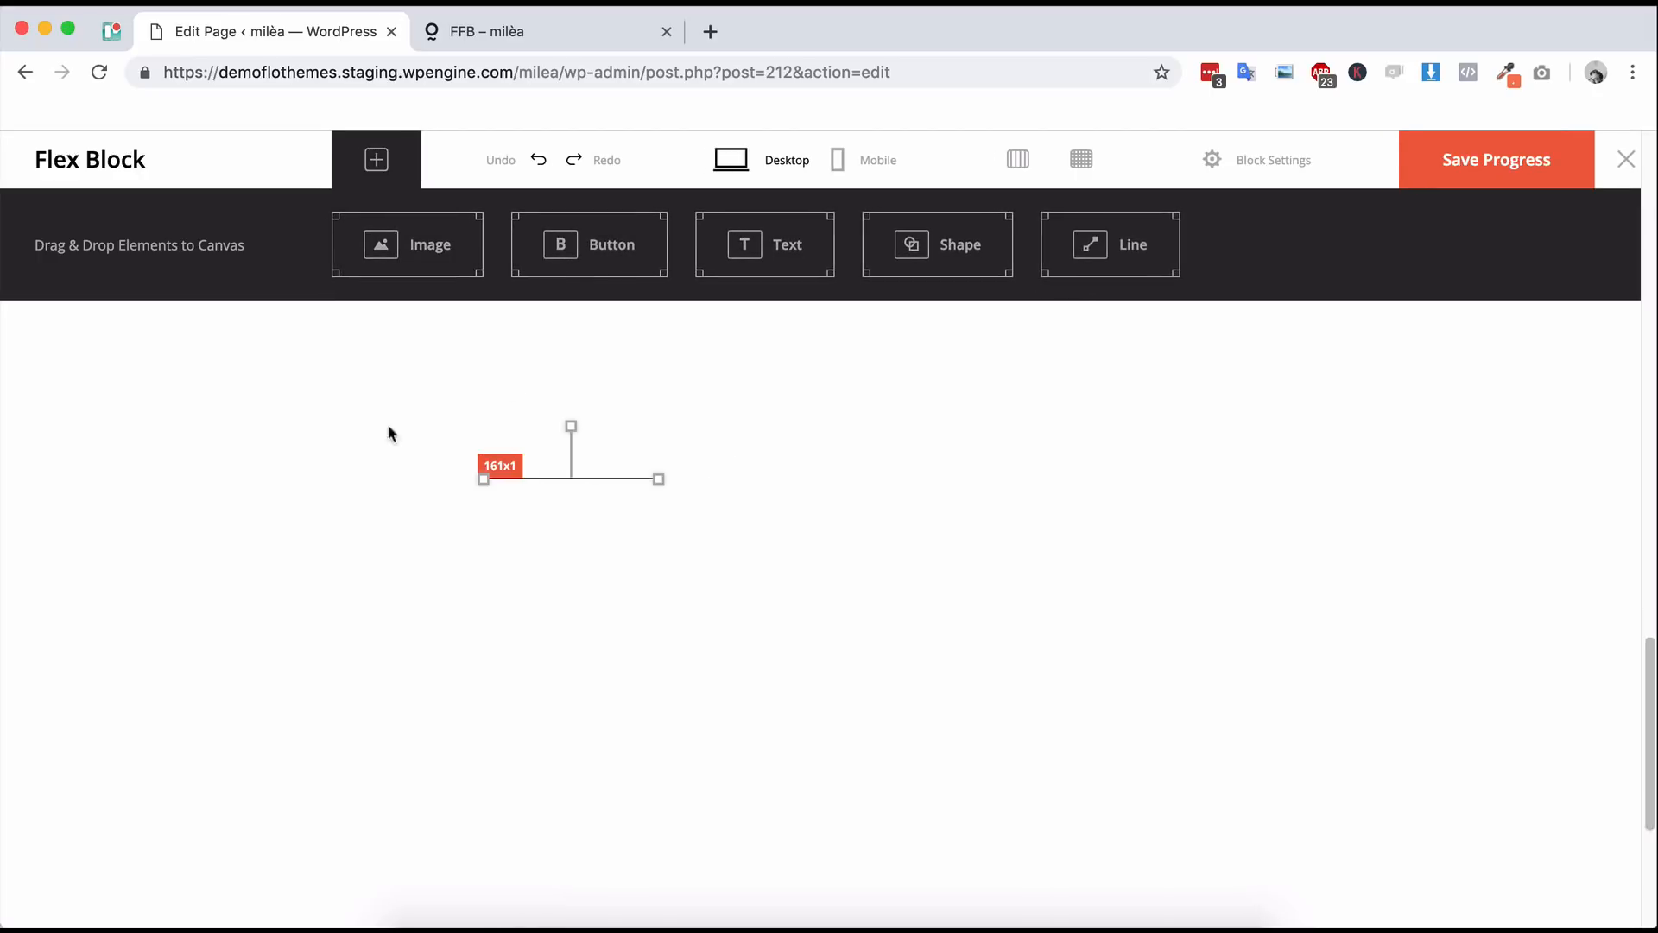
left_click(859, 402)
left_click(563, 482)
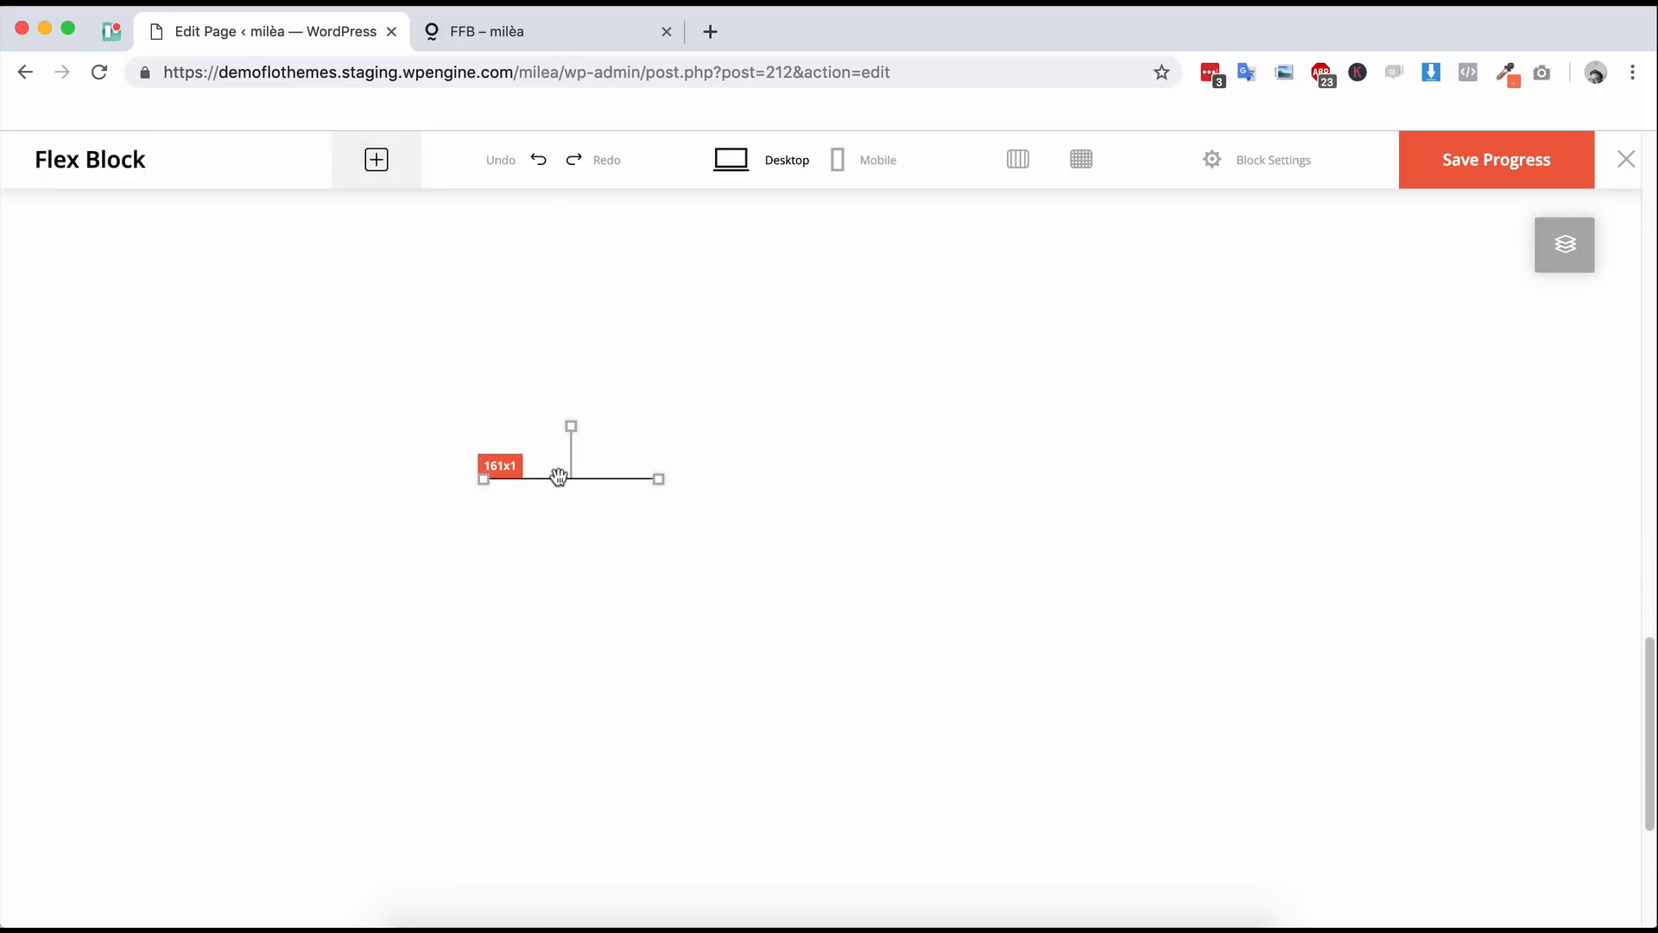
left_click(1563, 251)
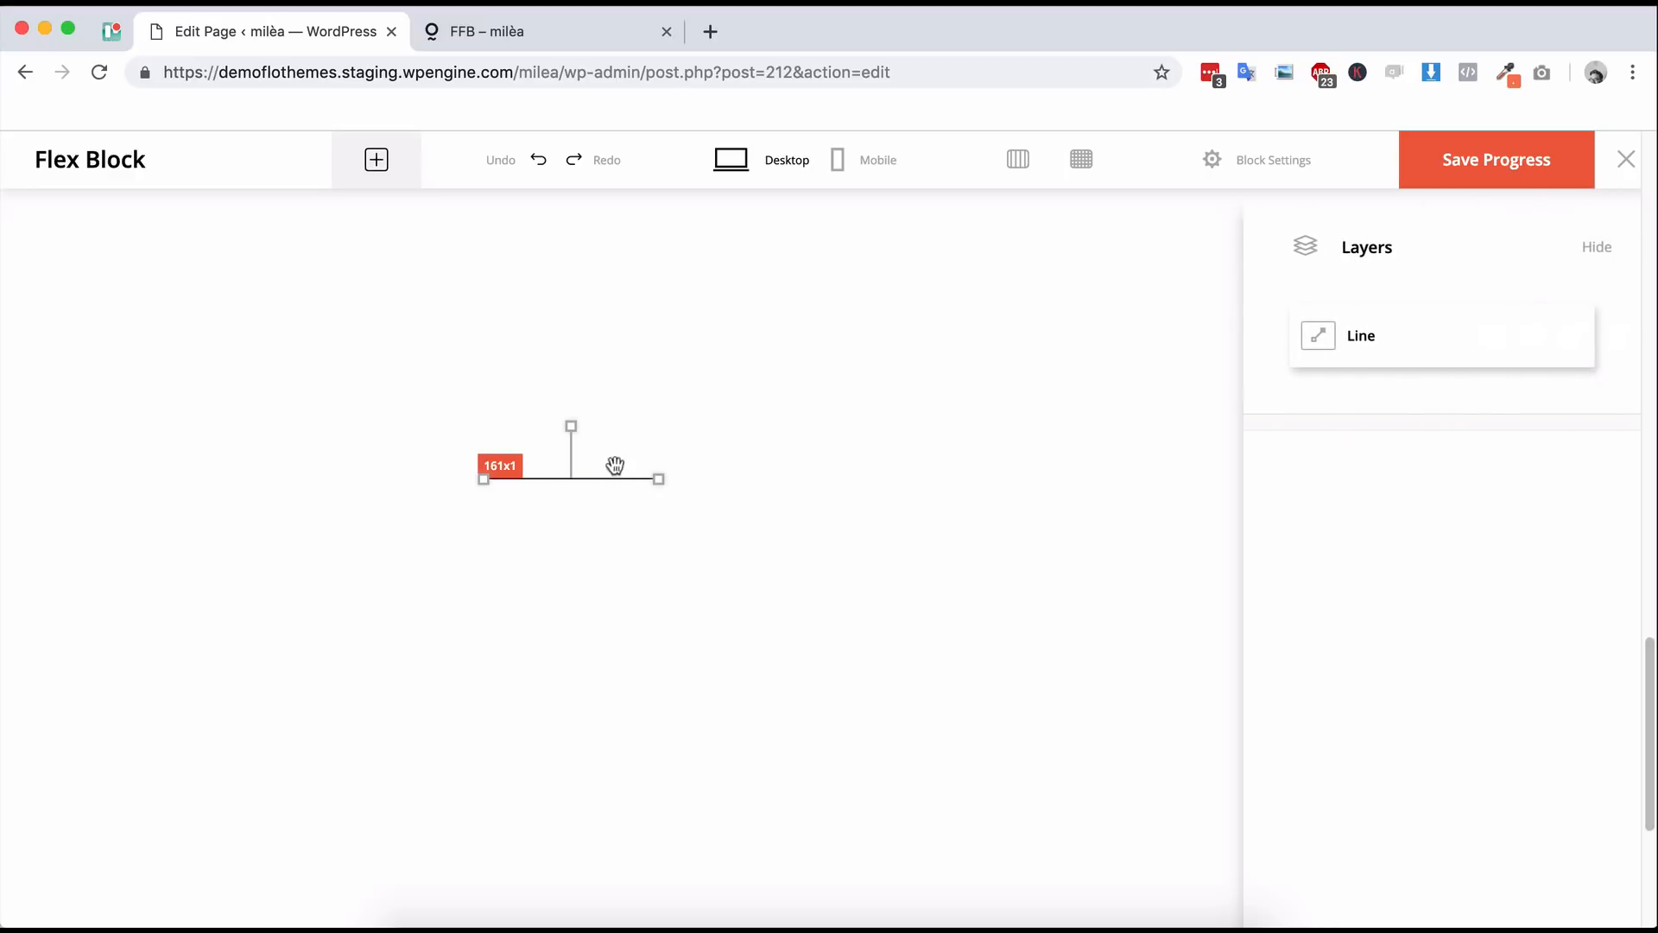
left_click(1569, 248)
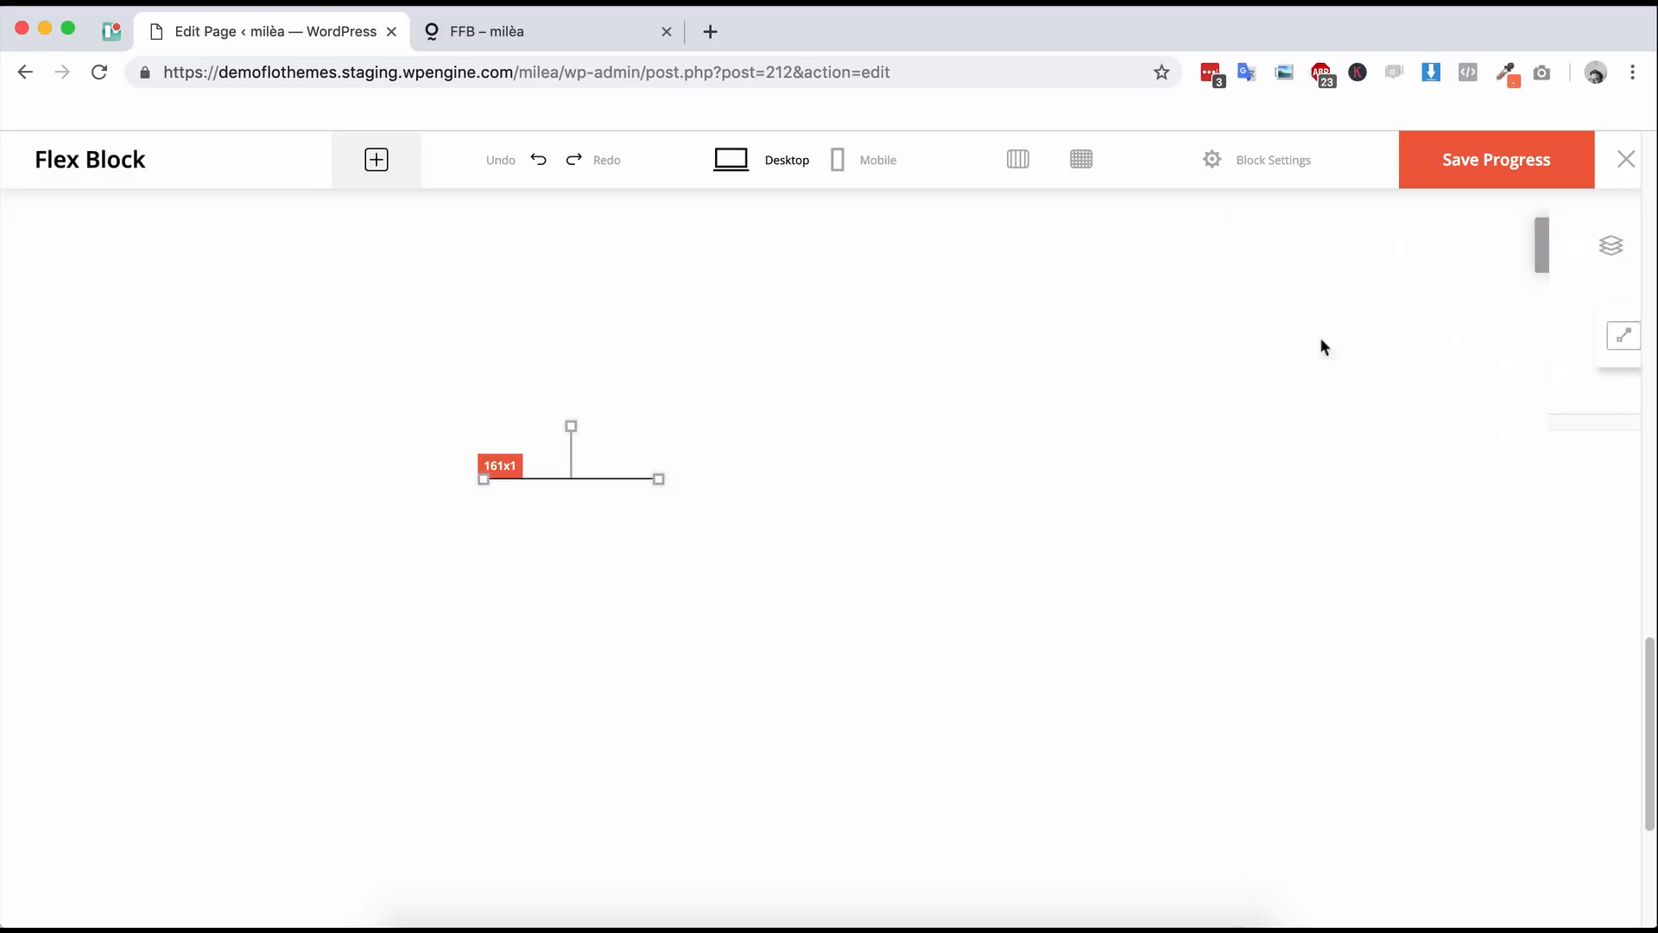
left_click(1563, 249)
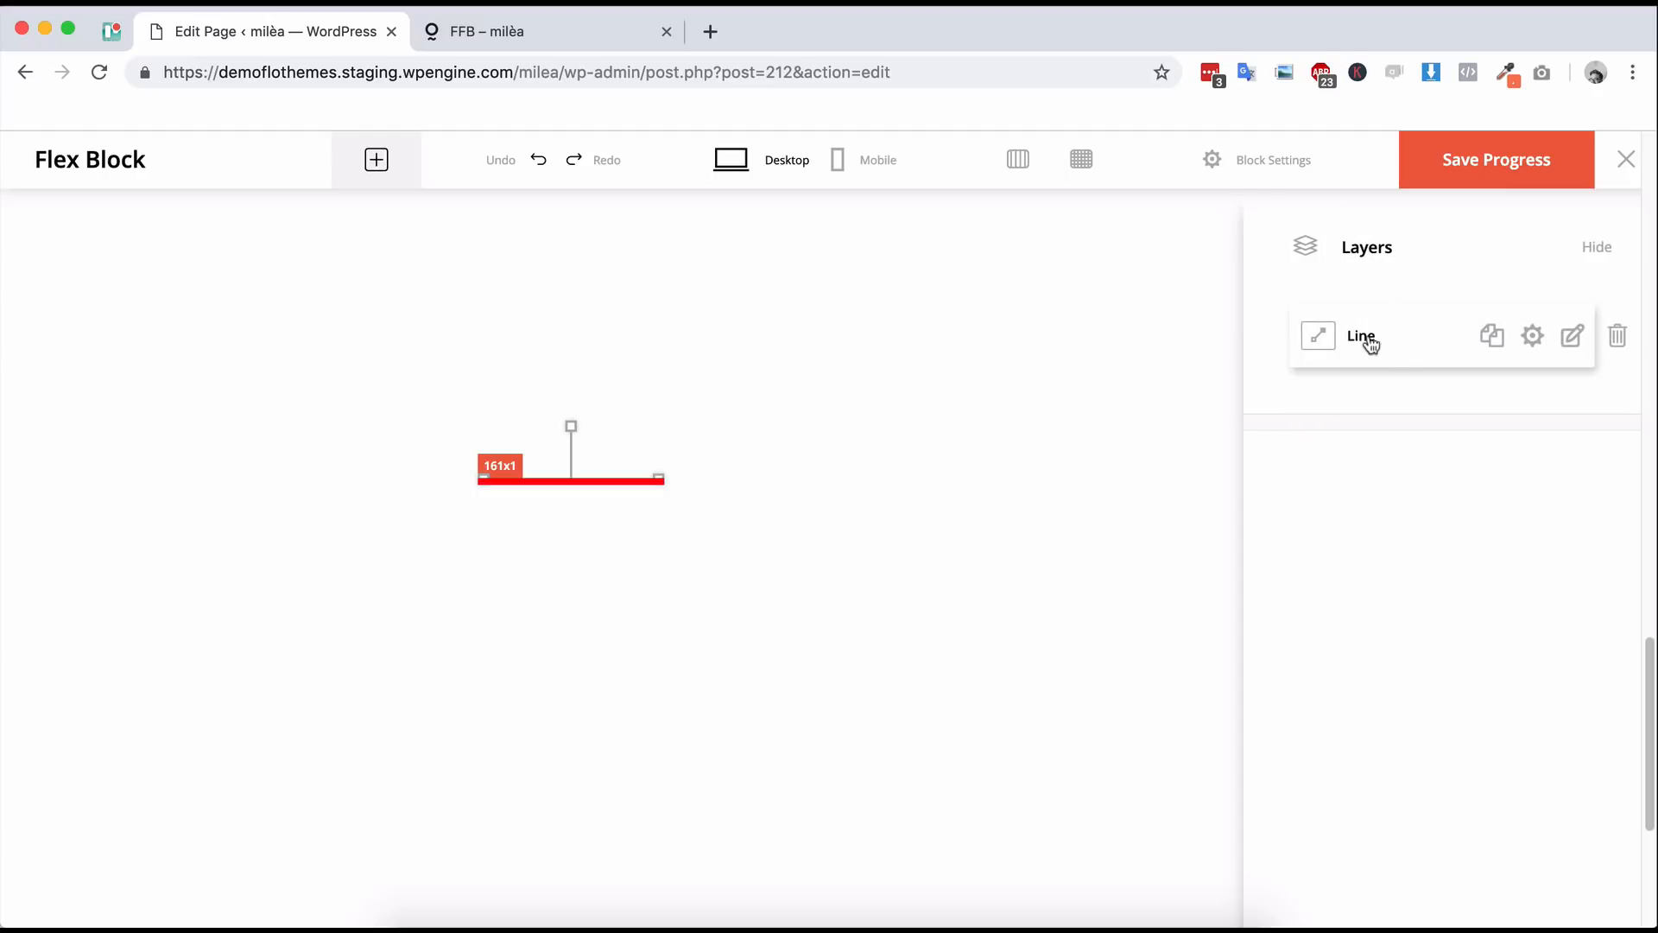
- Place a call-to-action button about 161 by 40 px on the canvas, below and to the right of the line
left_click(371, 171)
left_click_drag(592, 246, 976, 537)
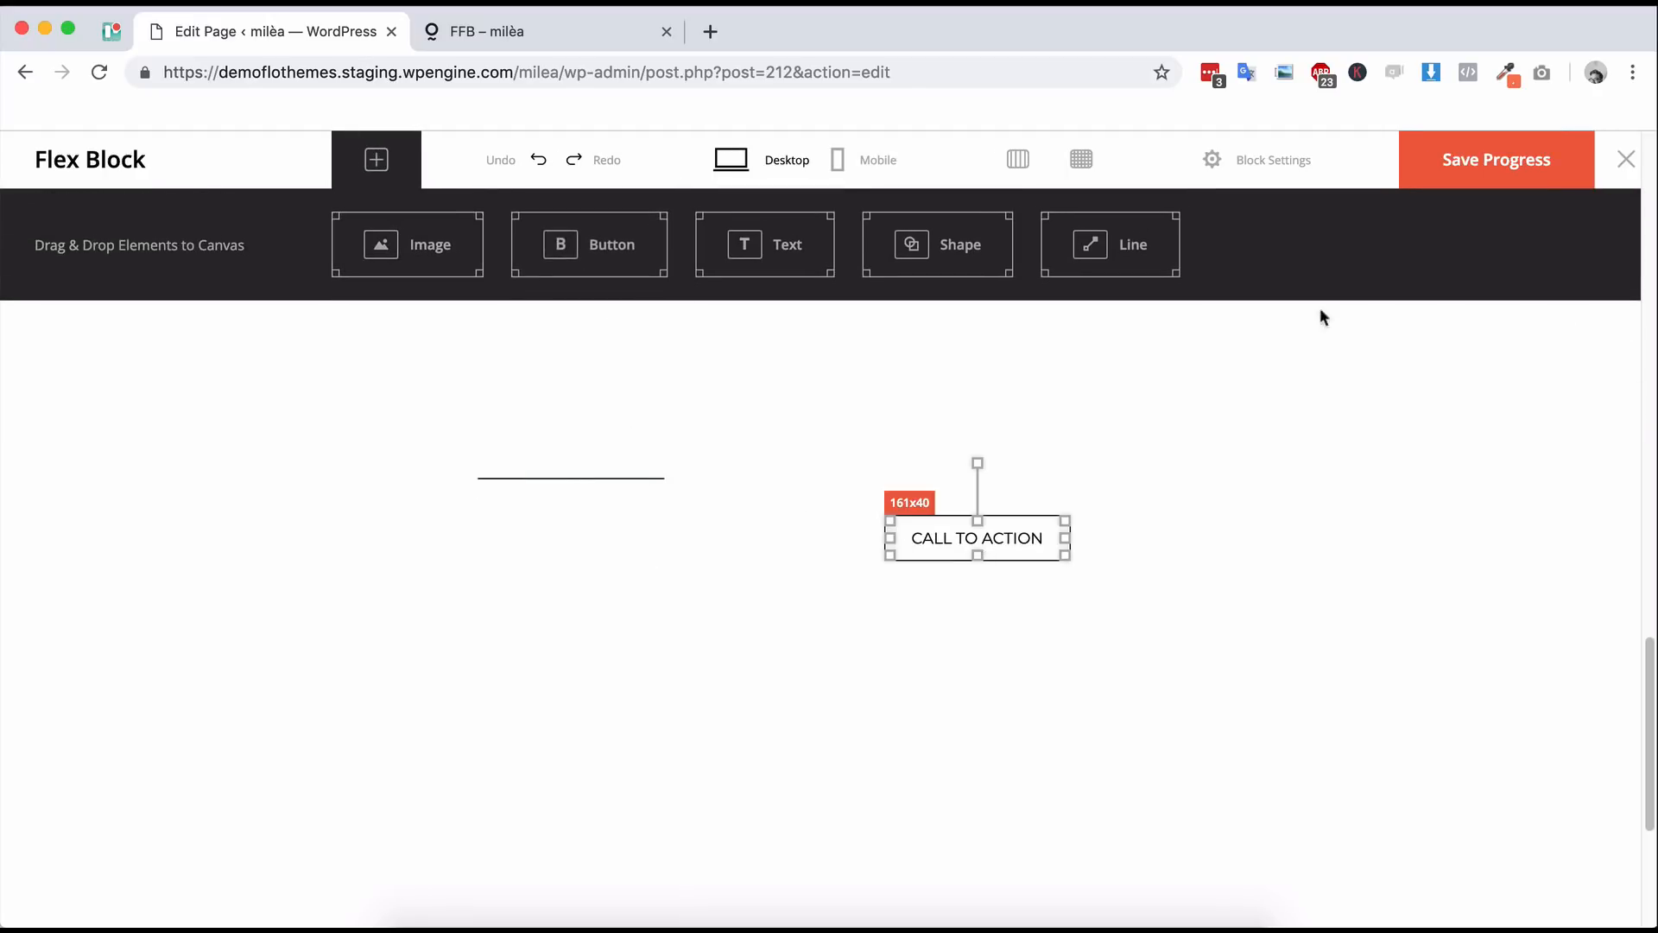
left_click(1155, 473)
- Reorder the layers so that Line sits above Button
left_click(1563, 261)
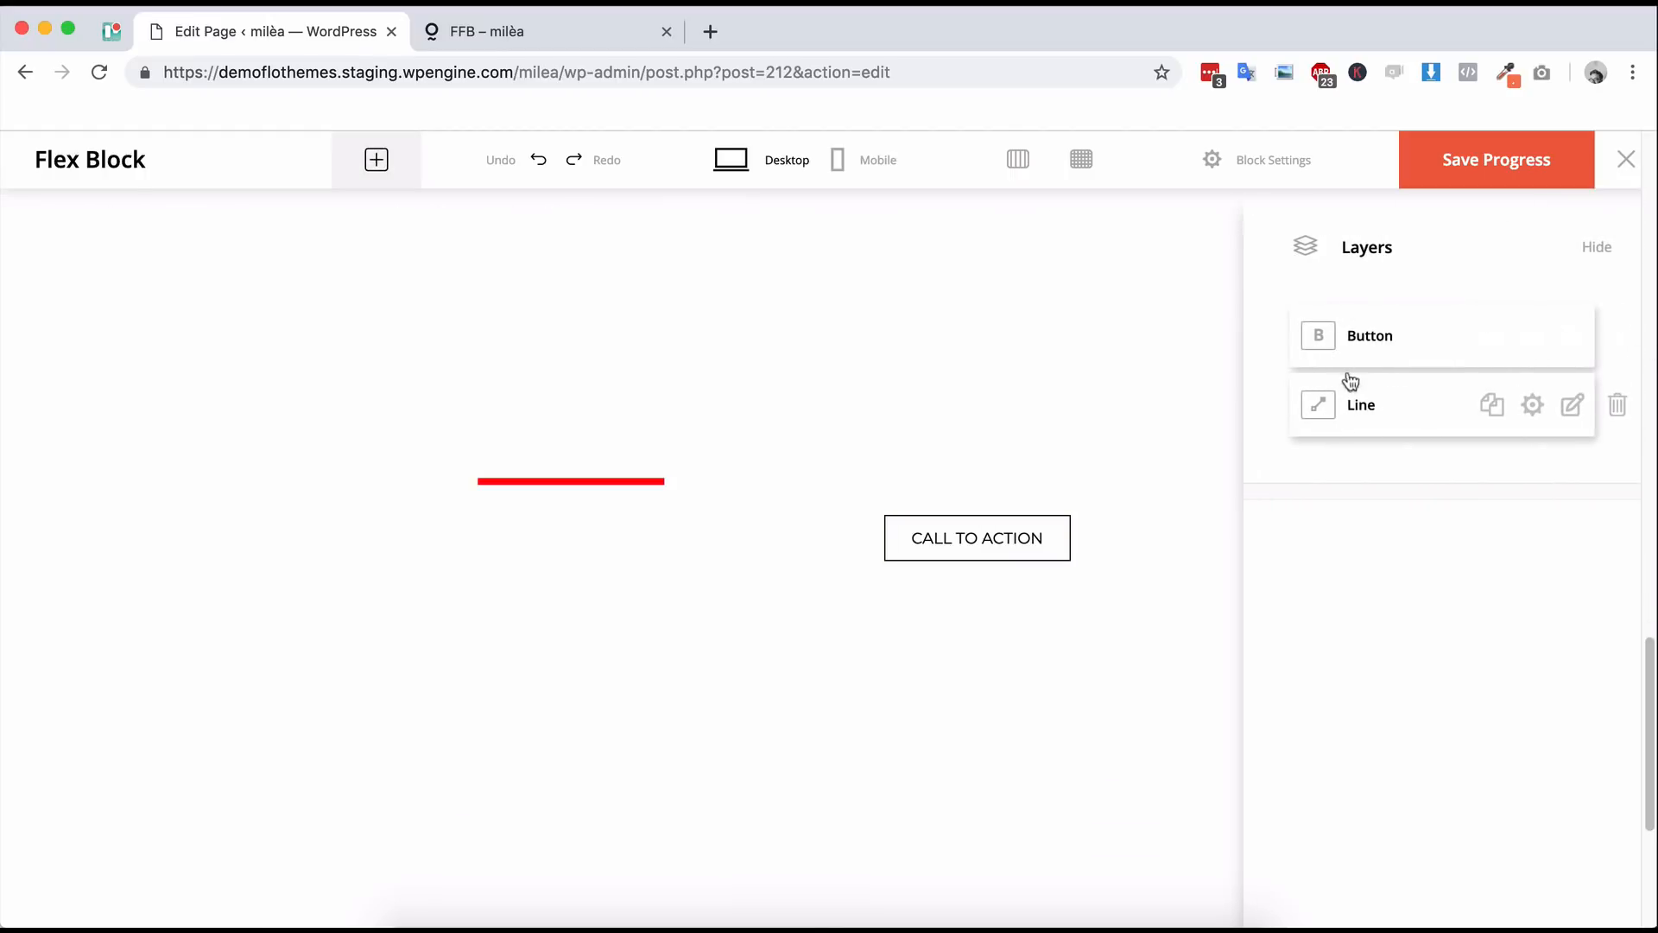
left_click_drag(1325, 418, 1351, 330)
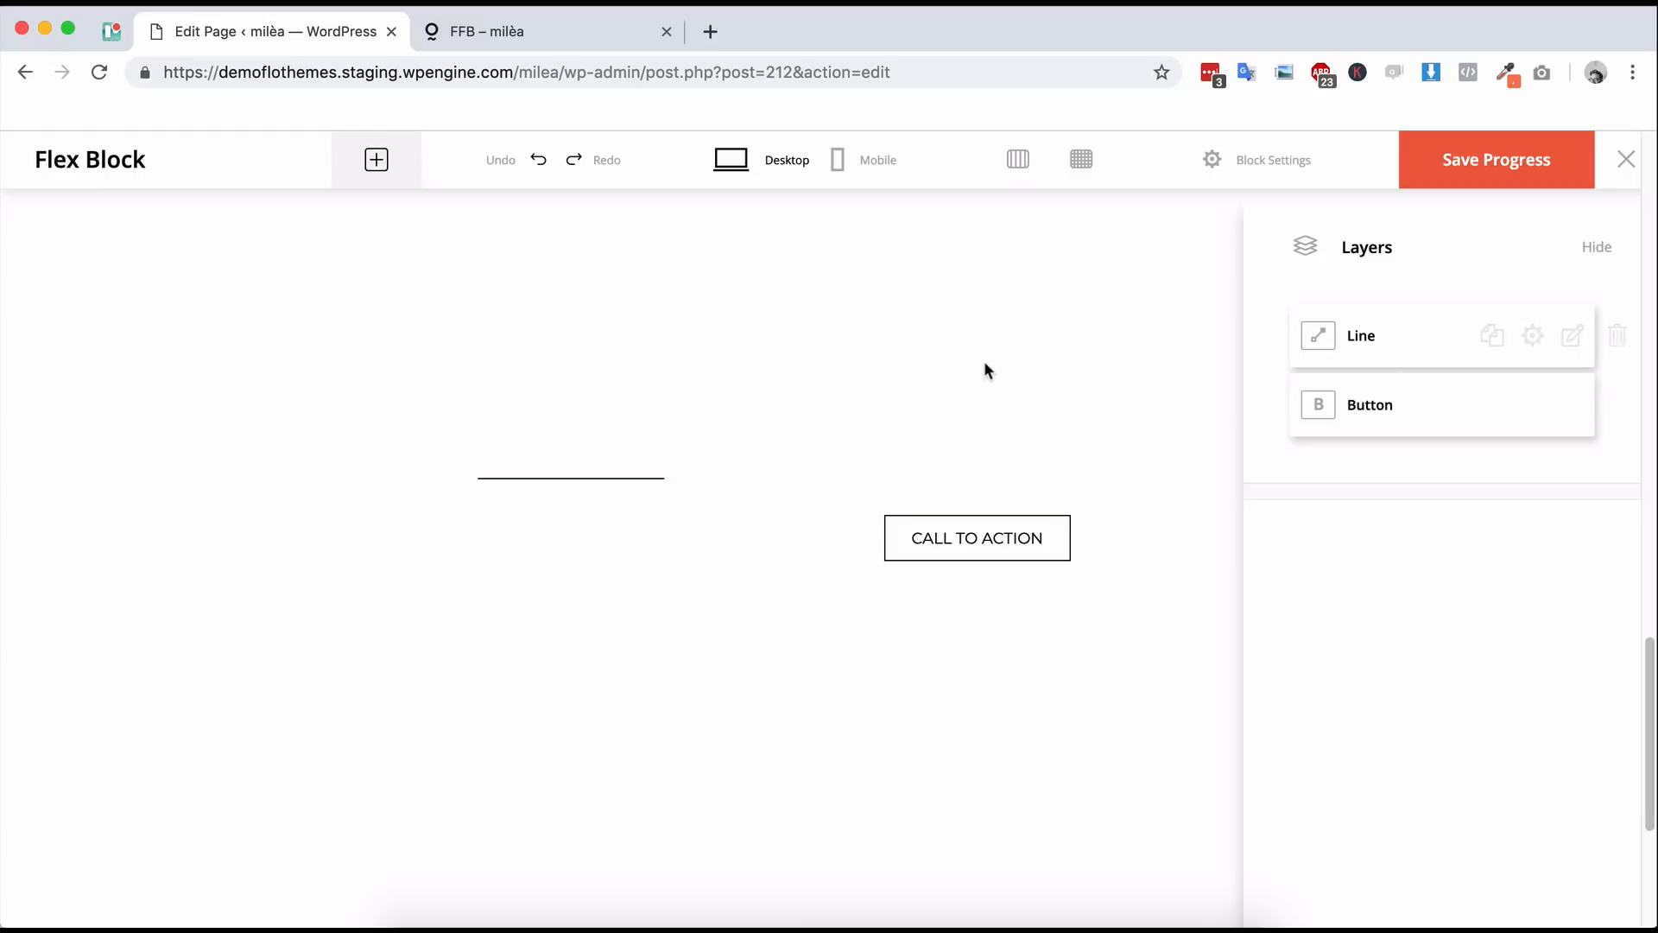
left_click(974, 340)
- Add a rectangular shape and enlarge it to about 1018 by 325 px so it covers the line and the button
left_click(377, 171)
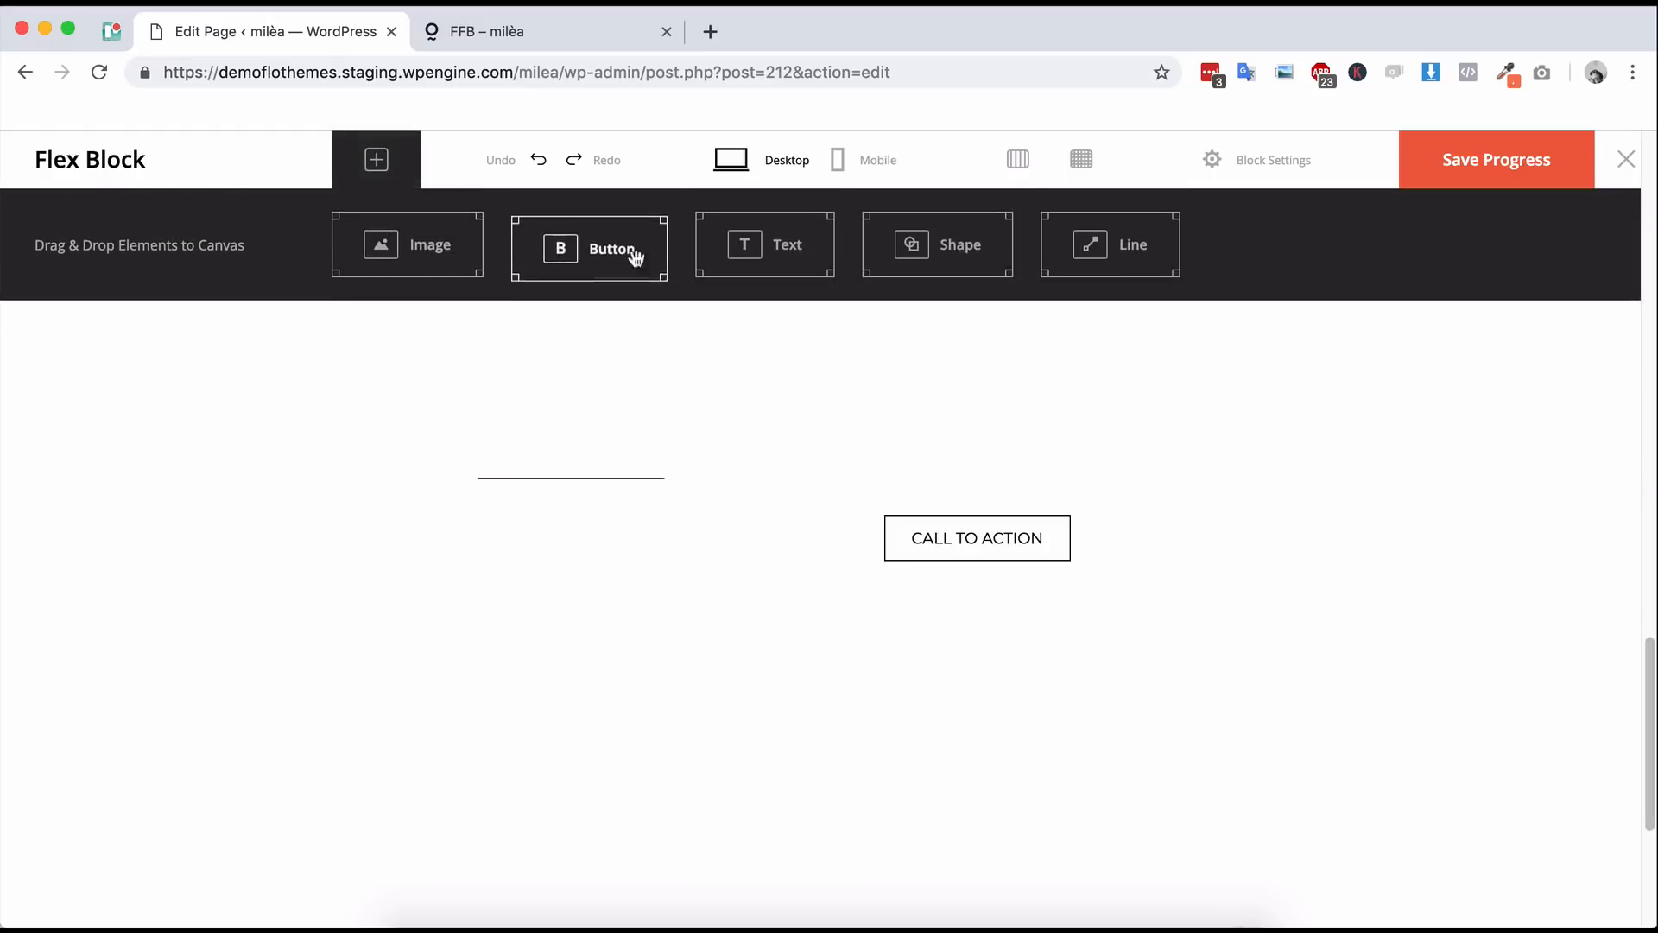
left_click_drag(951, 252, 457, 452)
left_click_drag(400, 557, 1391, 747)
left_click(1521, 496)
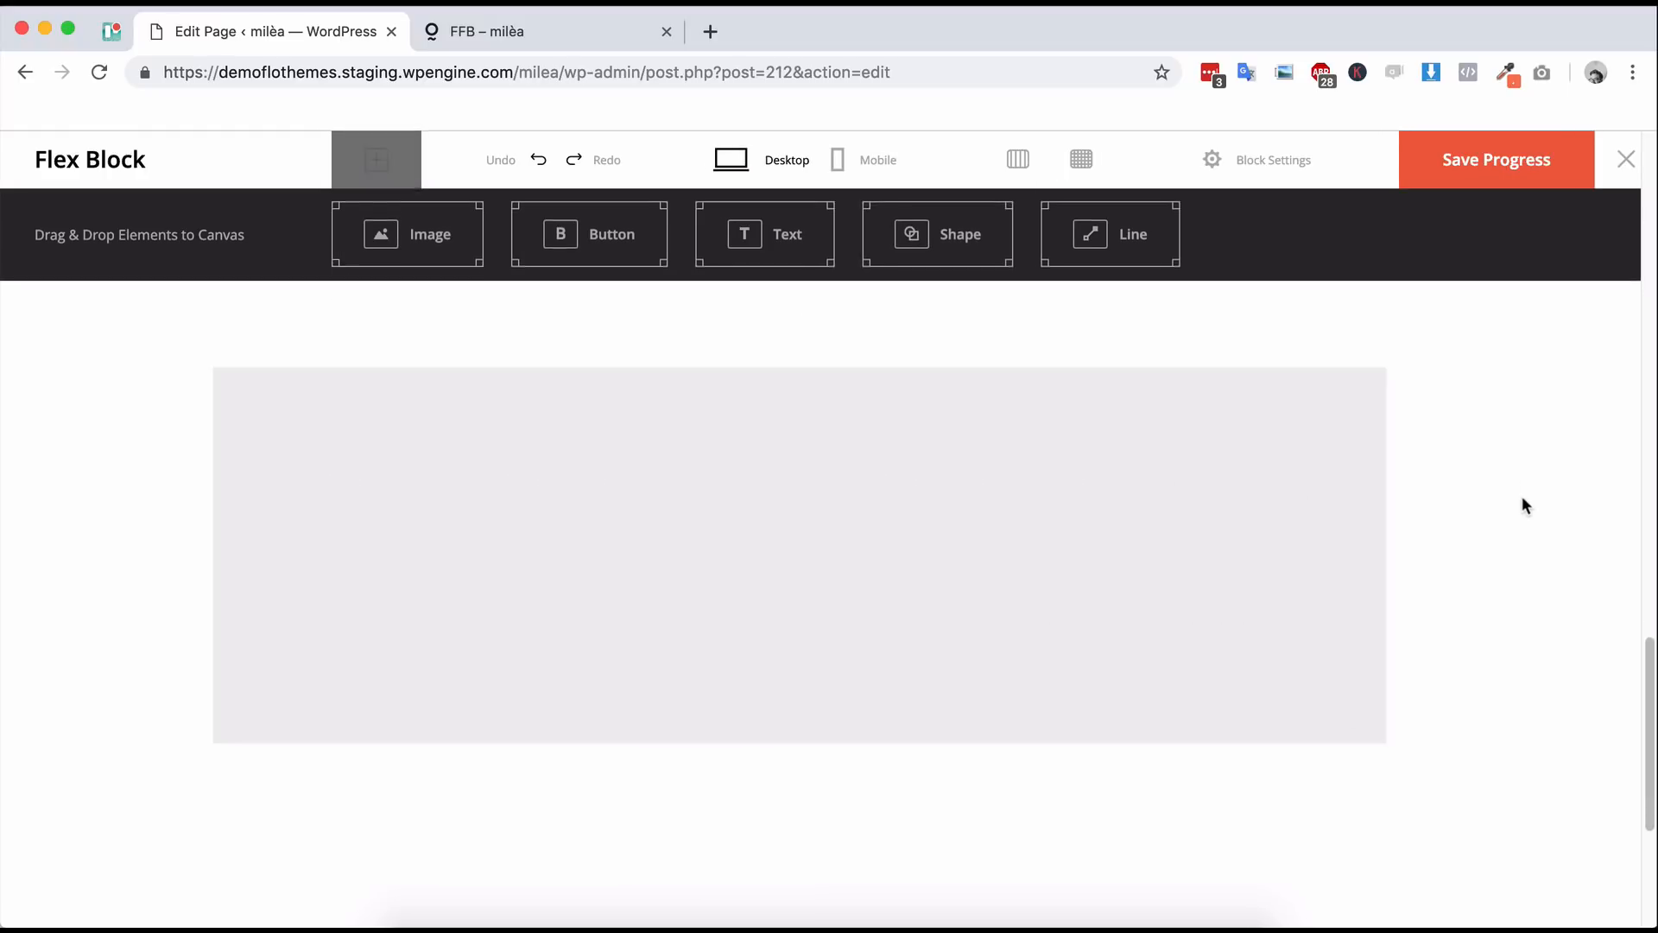
- Move the Shape layer to the bottom of the layer order, beneath Line and Button
left_click(1564, 245)
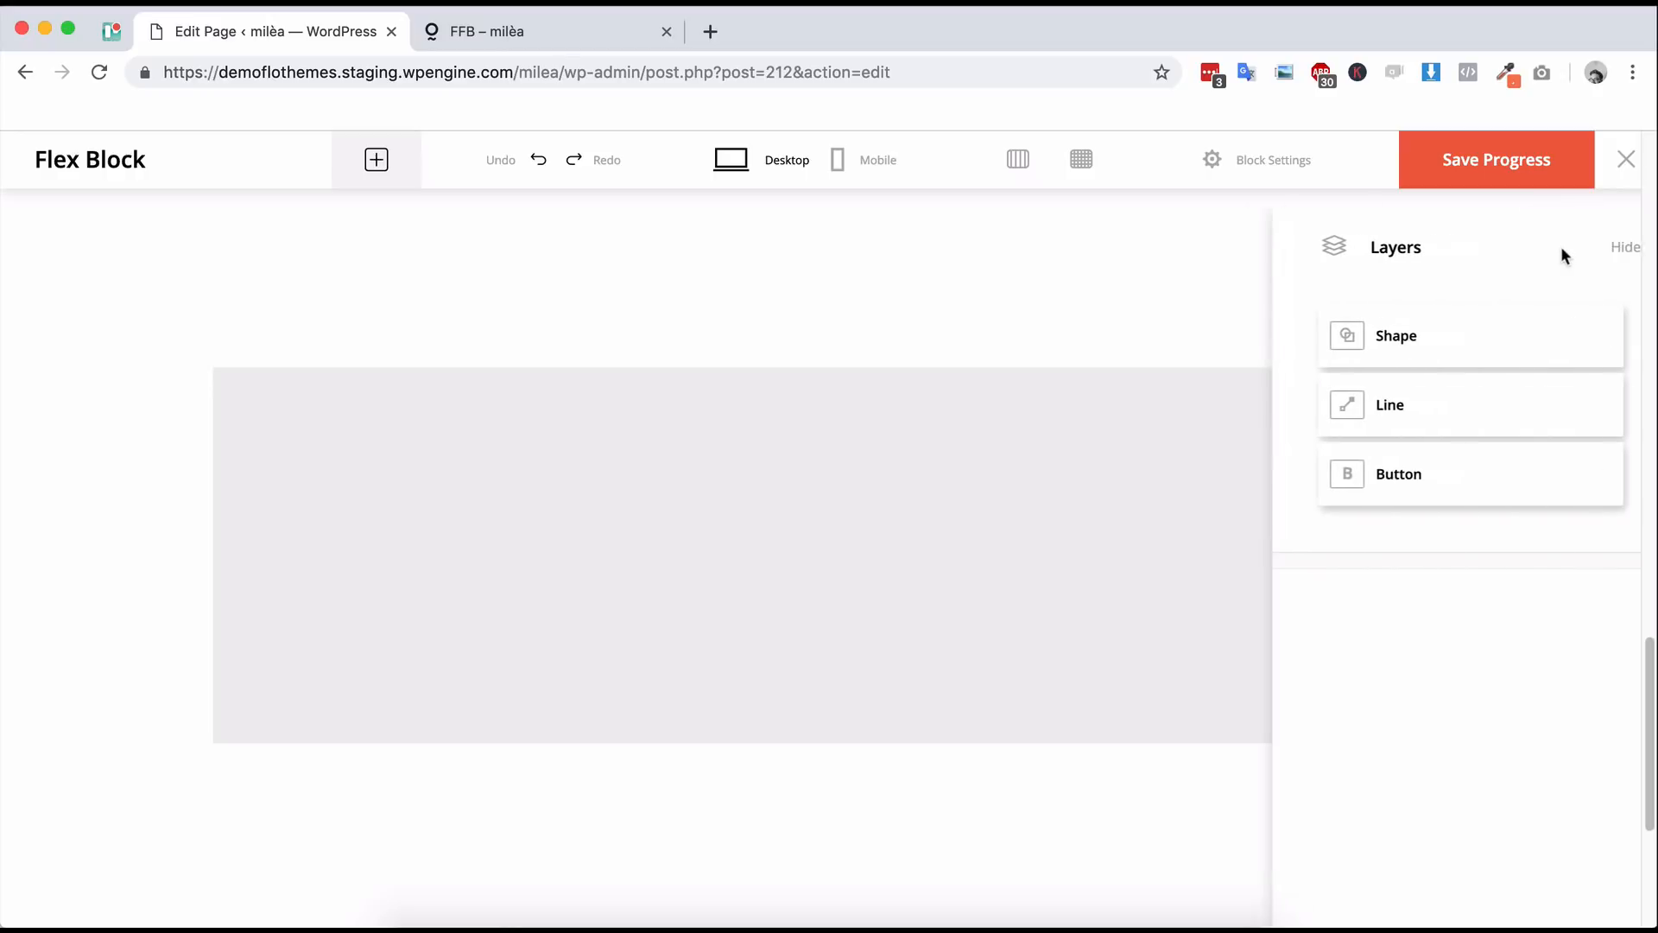
left_click_drag(1384, 358, 1370, 474)
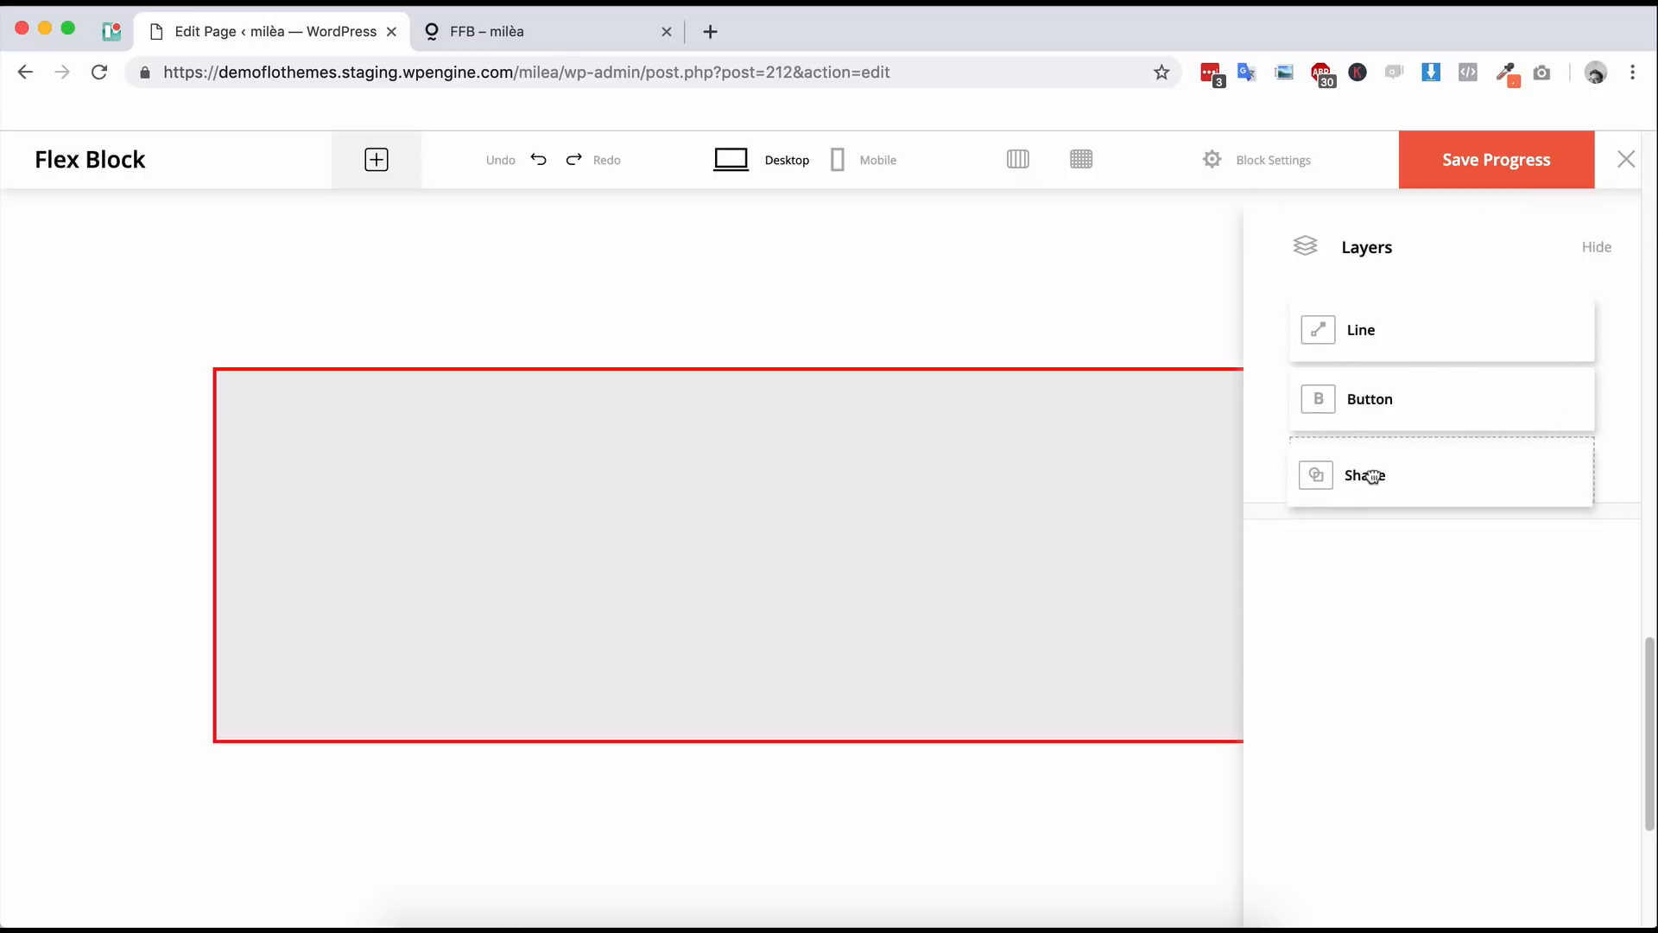
left_click(974, 294)
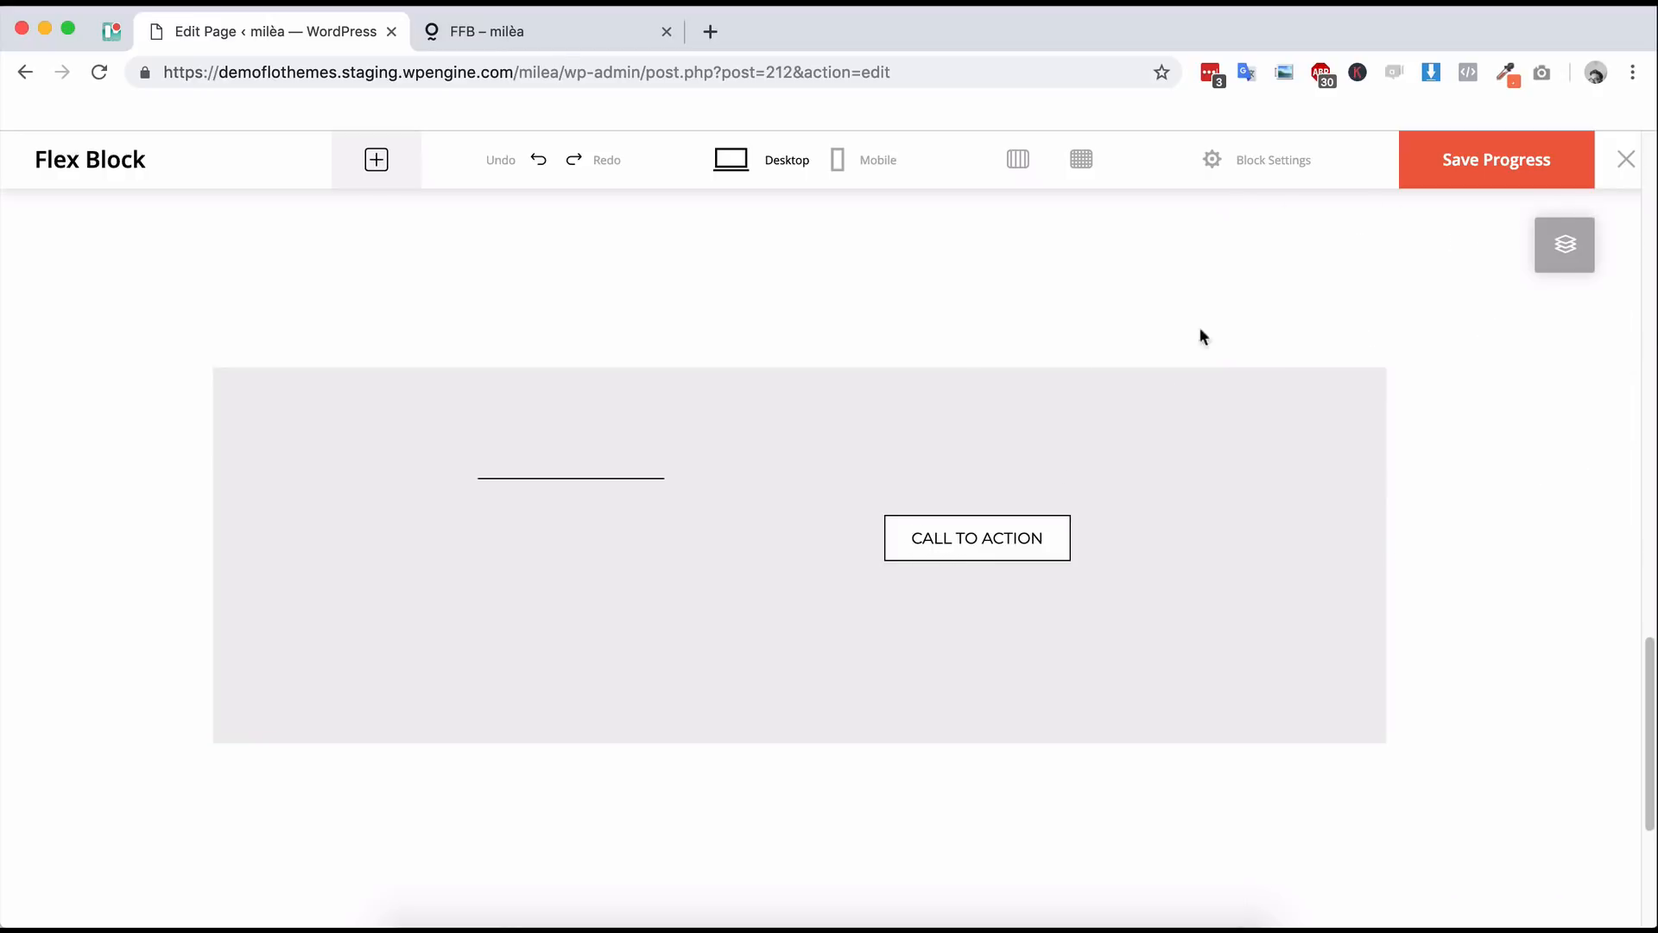
- Delete the Line, Button and Shape layers to empty the canvas
left_click(628, 481)
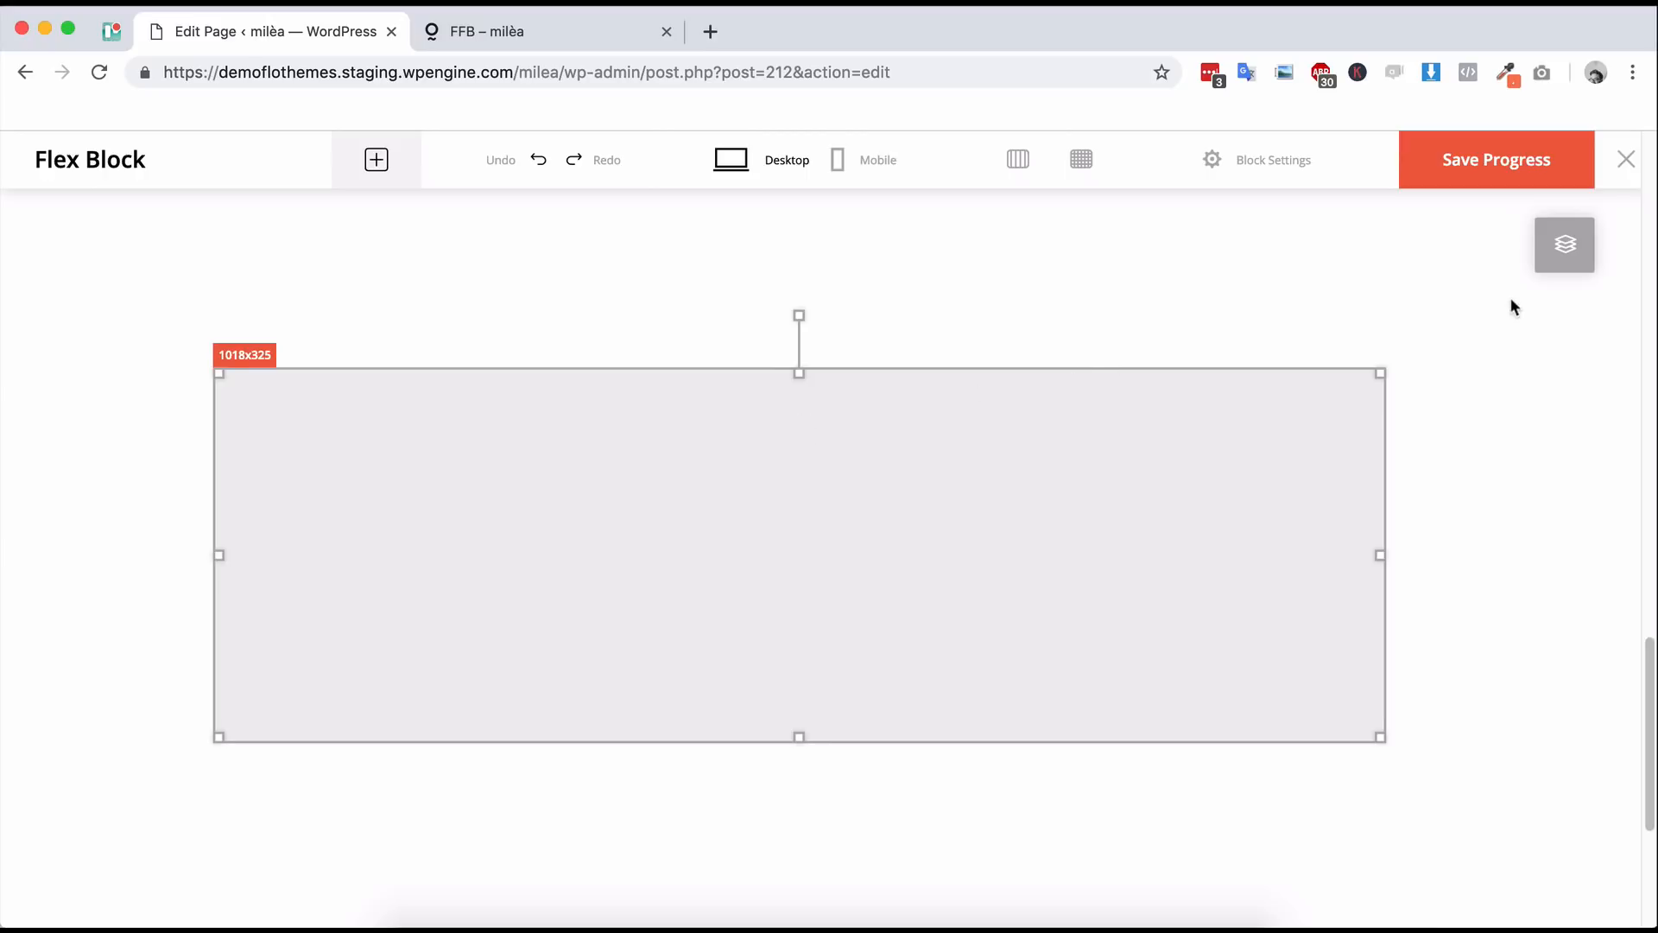
left_click(1565, 244)
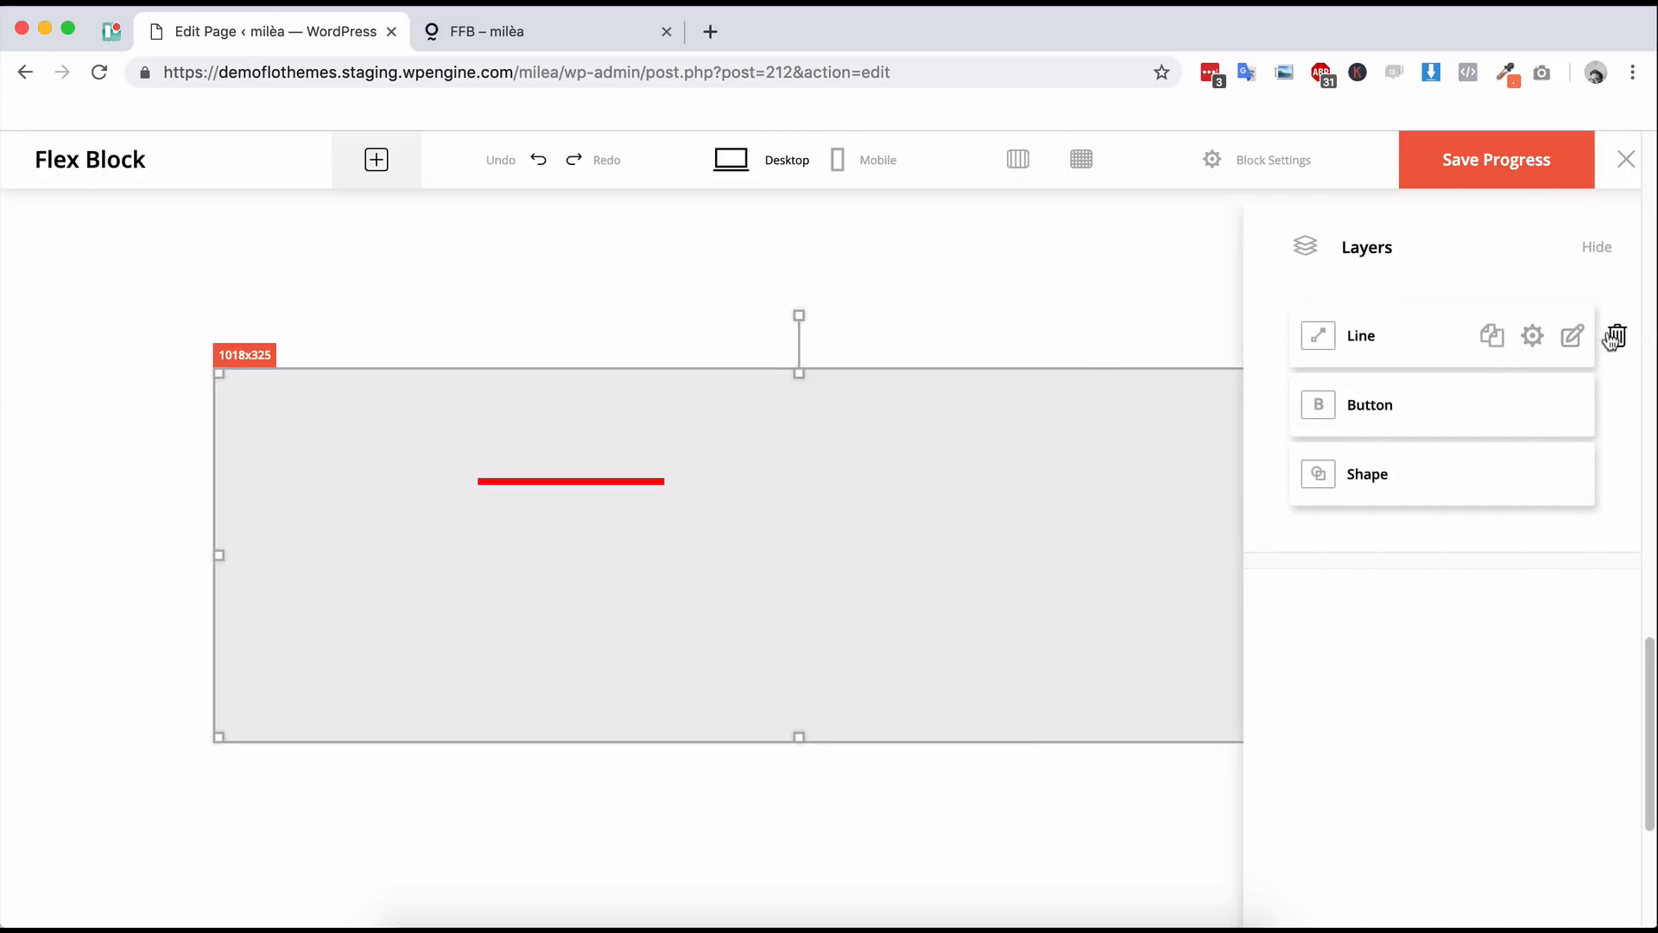
left_click(1596, 247)
left_click(1221, 459)
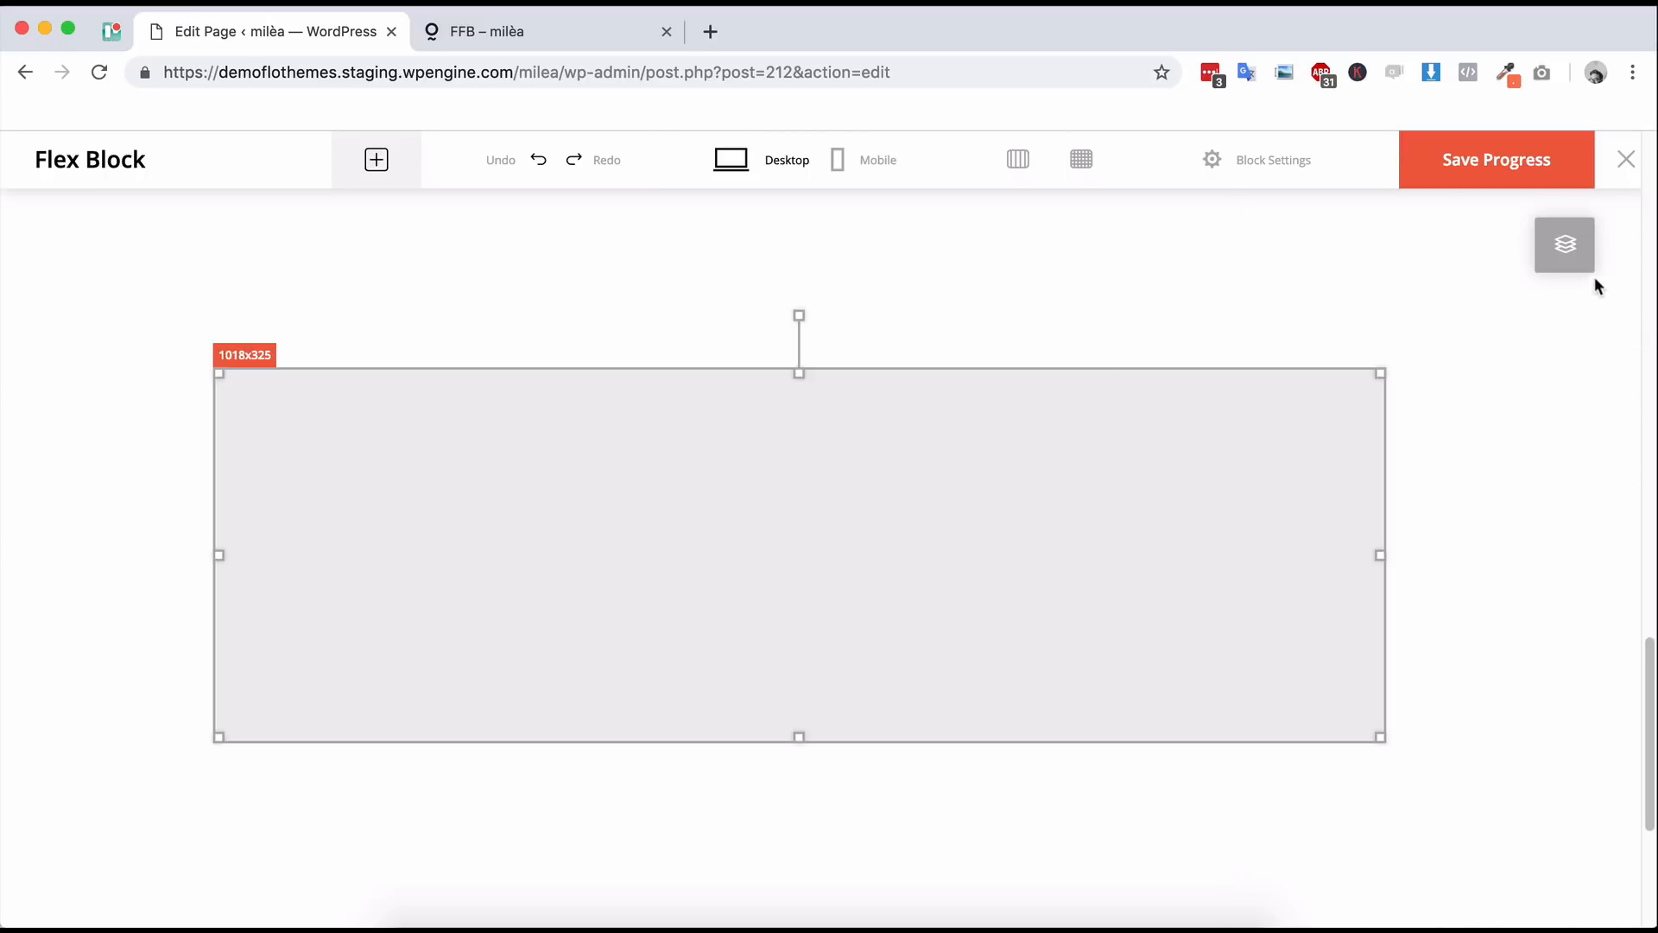
left_click(1563, 242)
left_click(1617, 335)
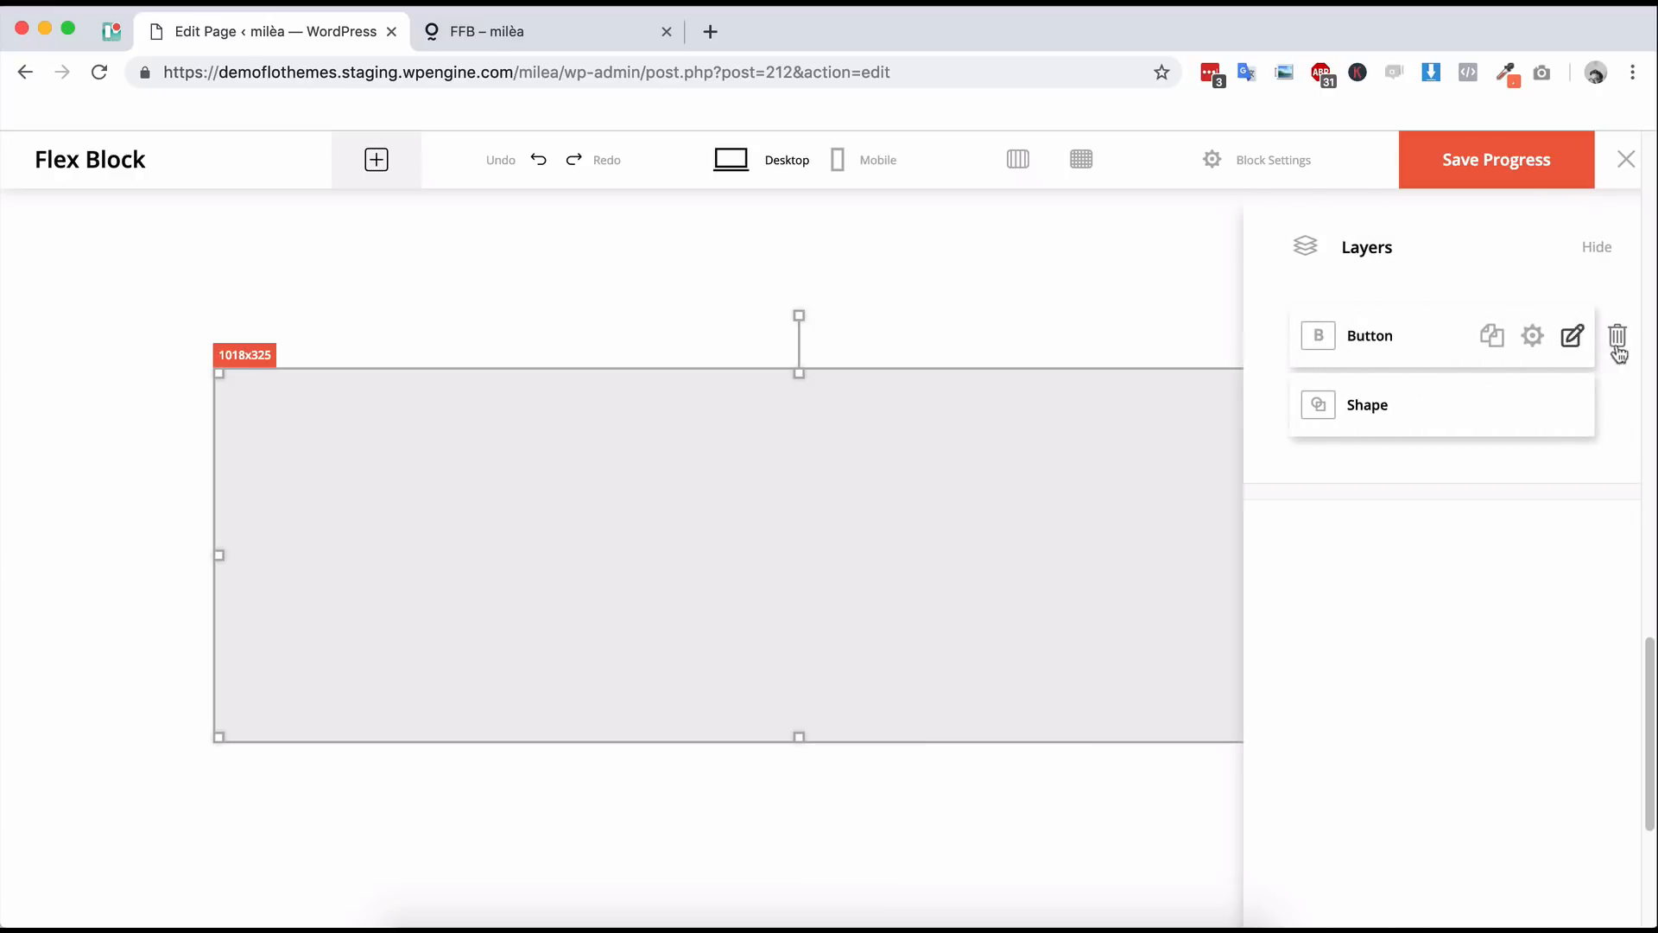
left_click(1618, 336)
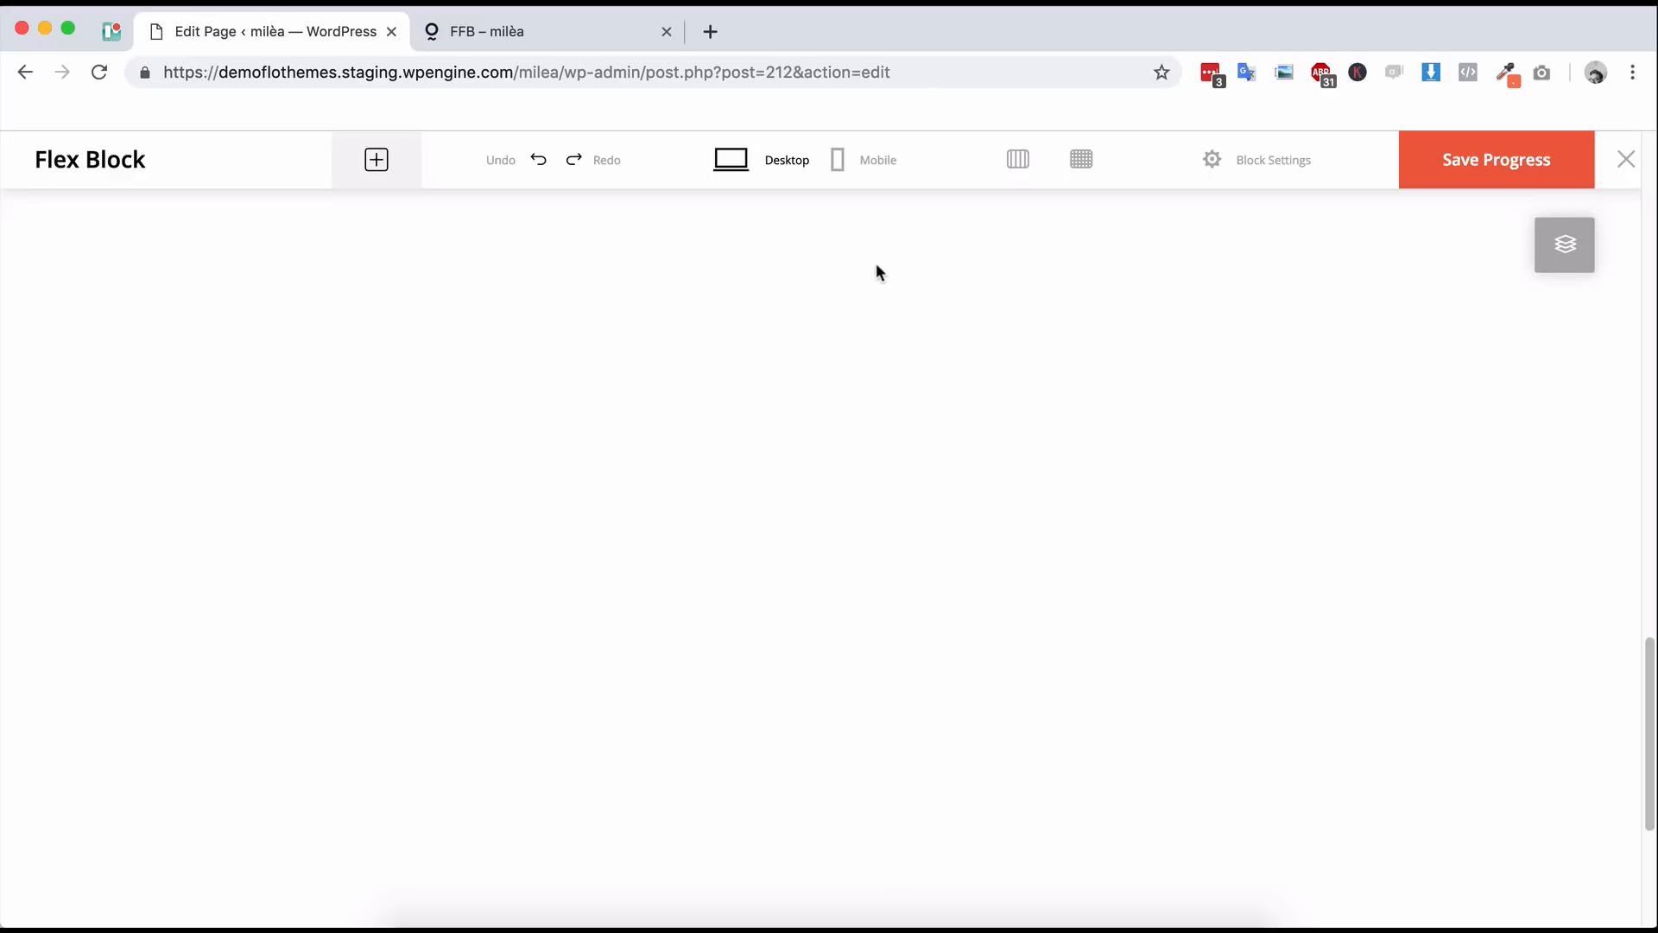
- Set the block height to 700 px in the block's general settings
left_click(1261, 172)
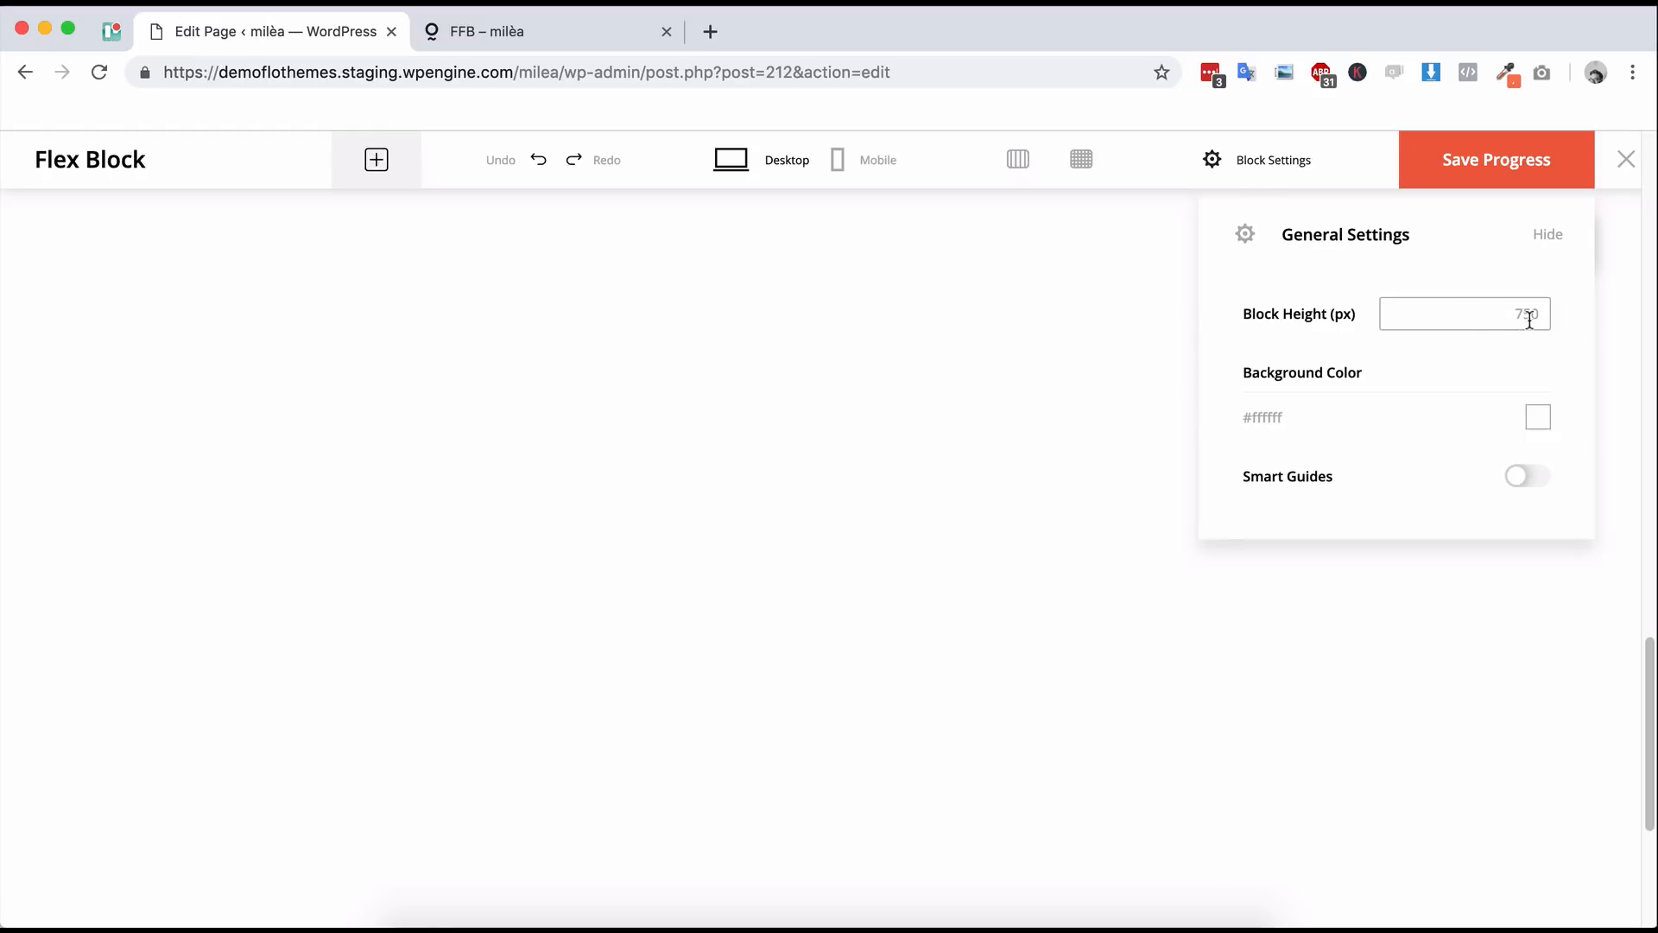
left_click_drag(1543, 312, 1478, 310)
type("700")
left_click(856, 413)
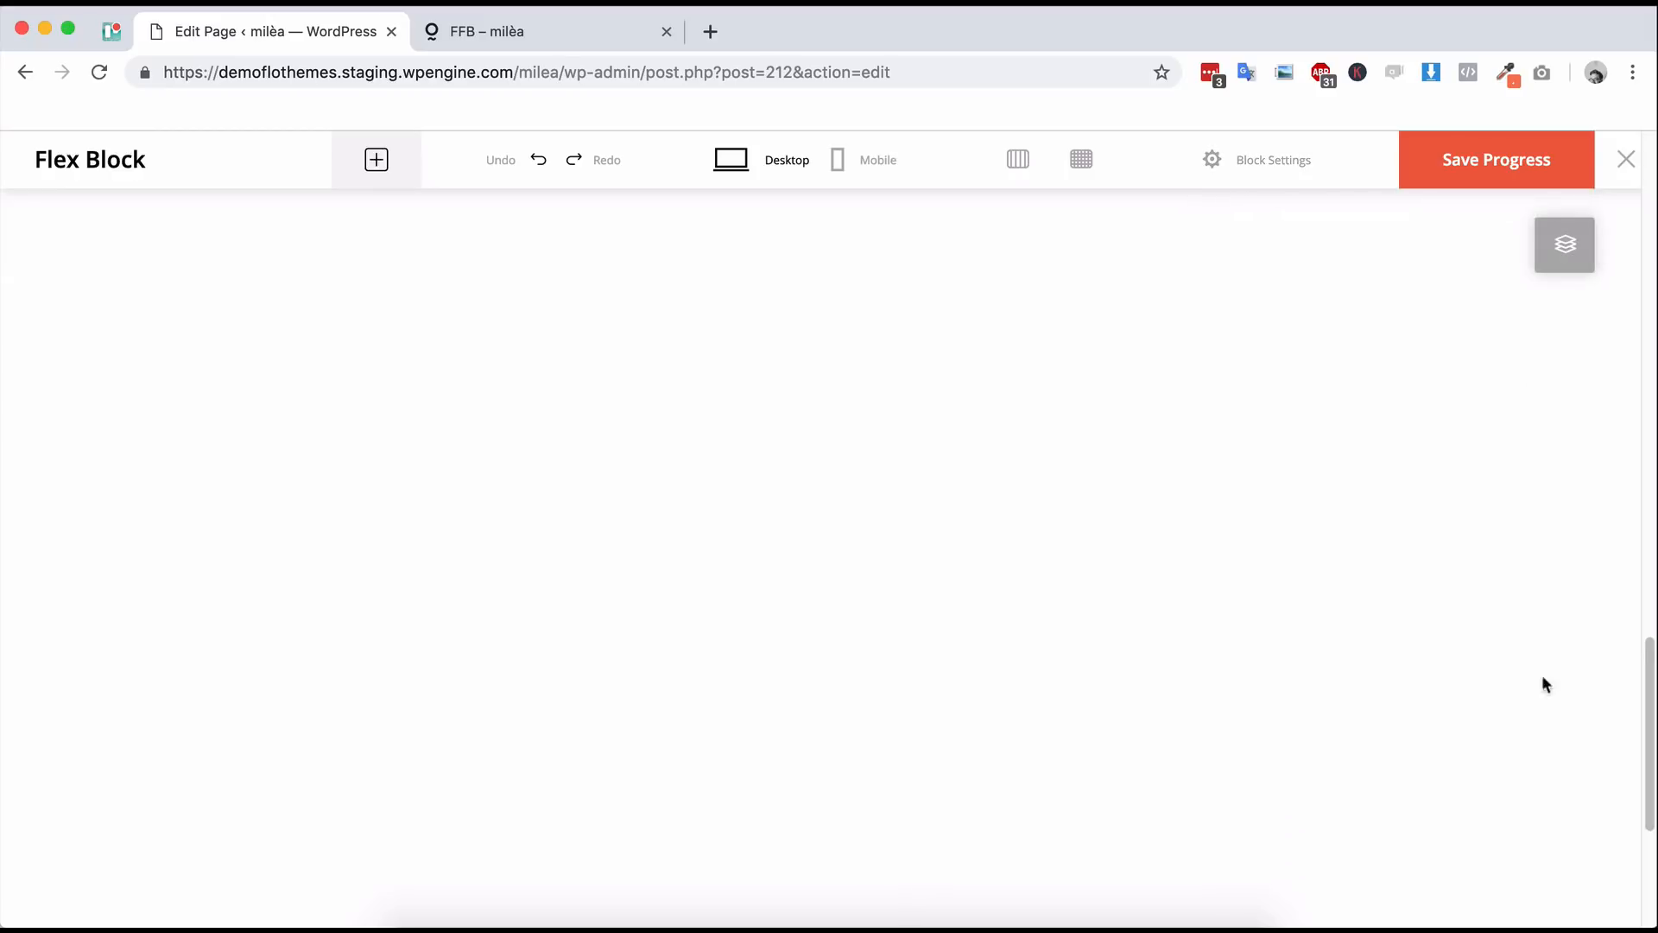
- Switch to the published FFB page to examine its Latest Work section
left_click_drag(1650, 653, 1650, 159)
left_click(504, 45)
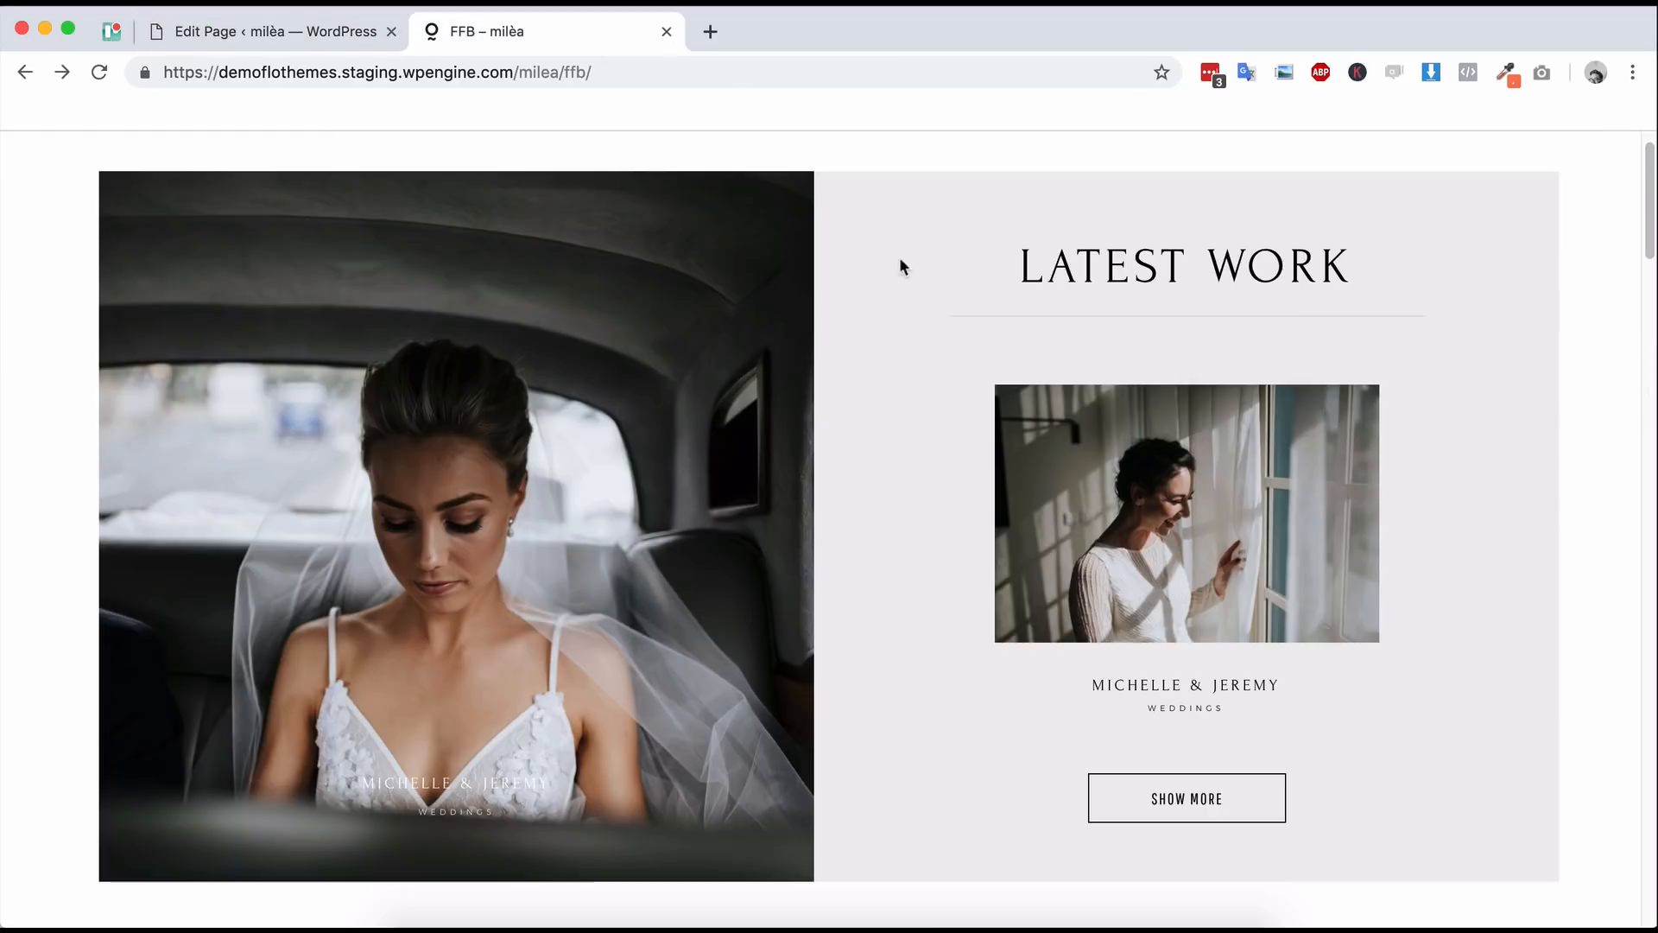
- Return to the page editor, try #c48e8e as the block's background color in general settings, and restore it to #ffffff
left_click(321, 35)
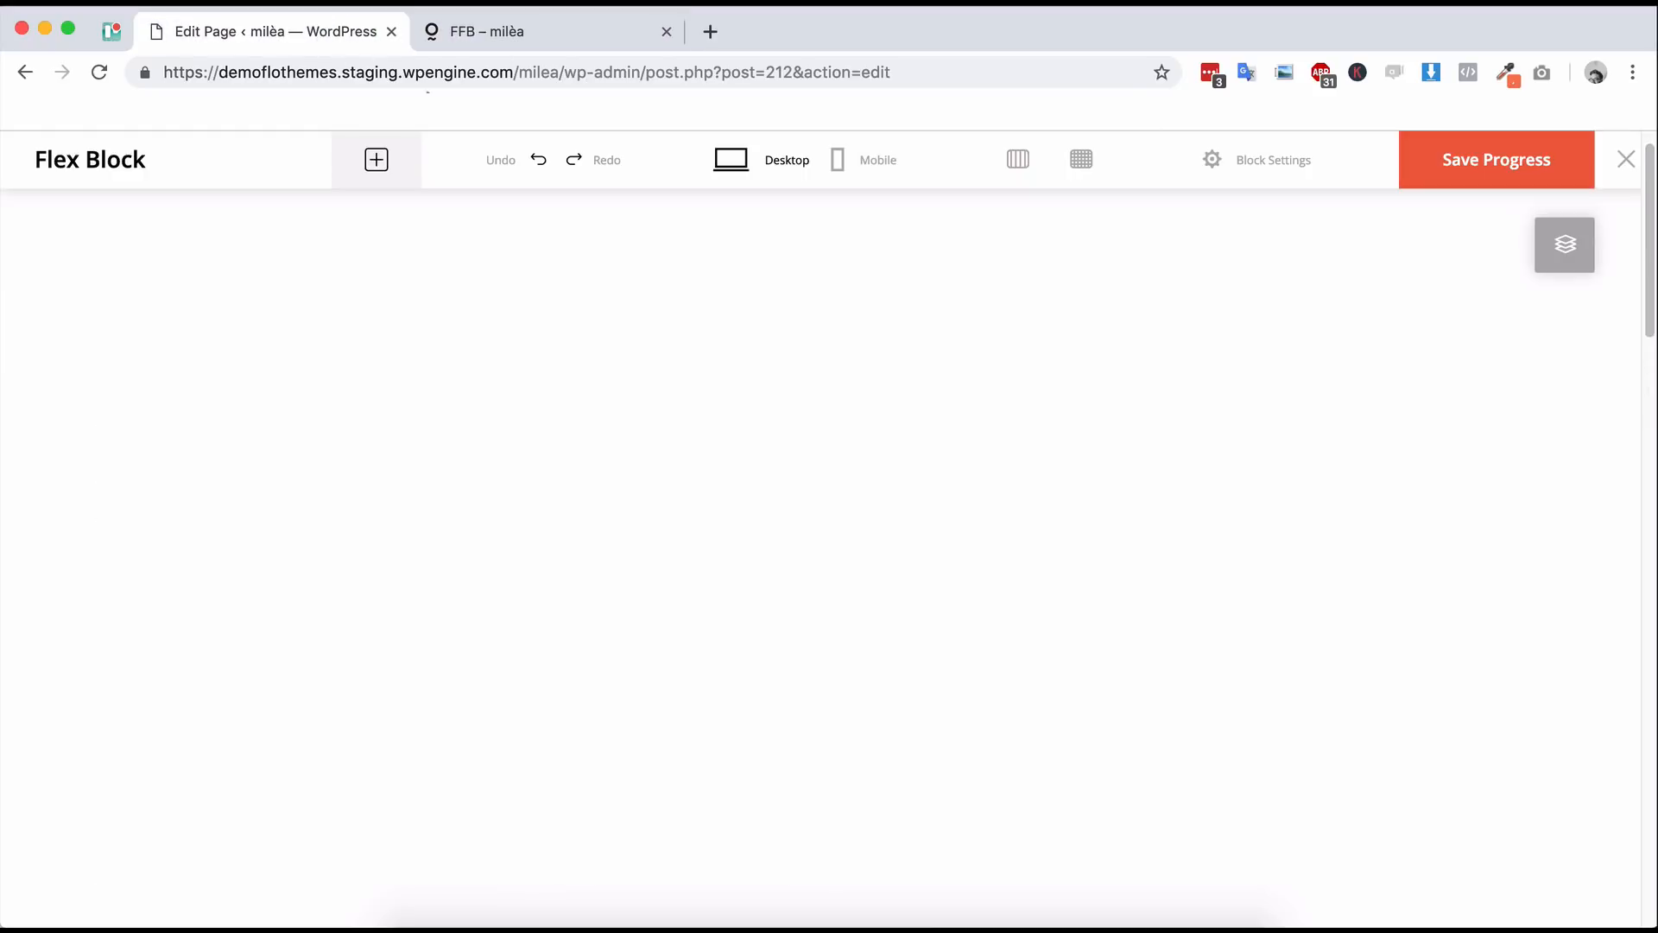
left_click(1217, 160)
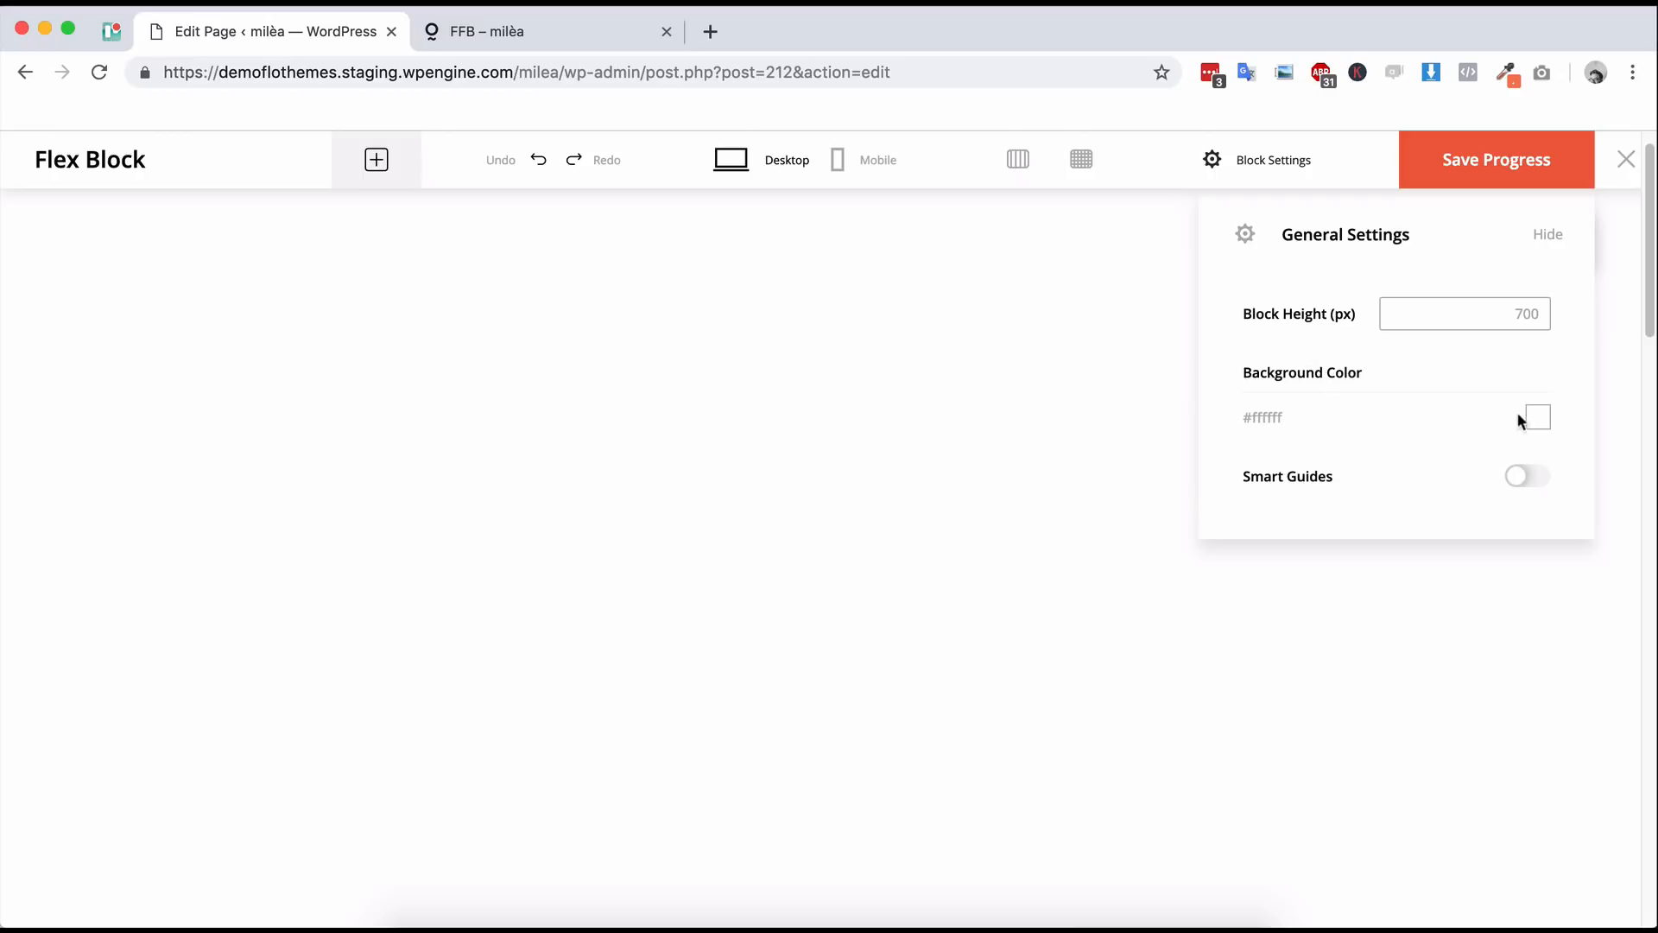
left_click(1544, 419)
left_click(1374, 494)
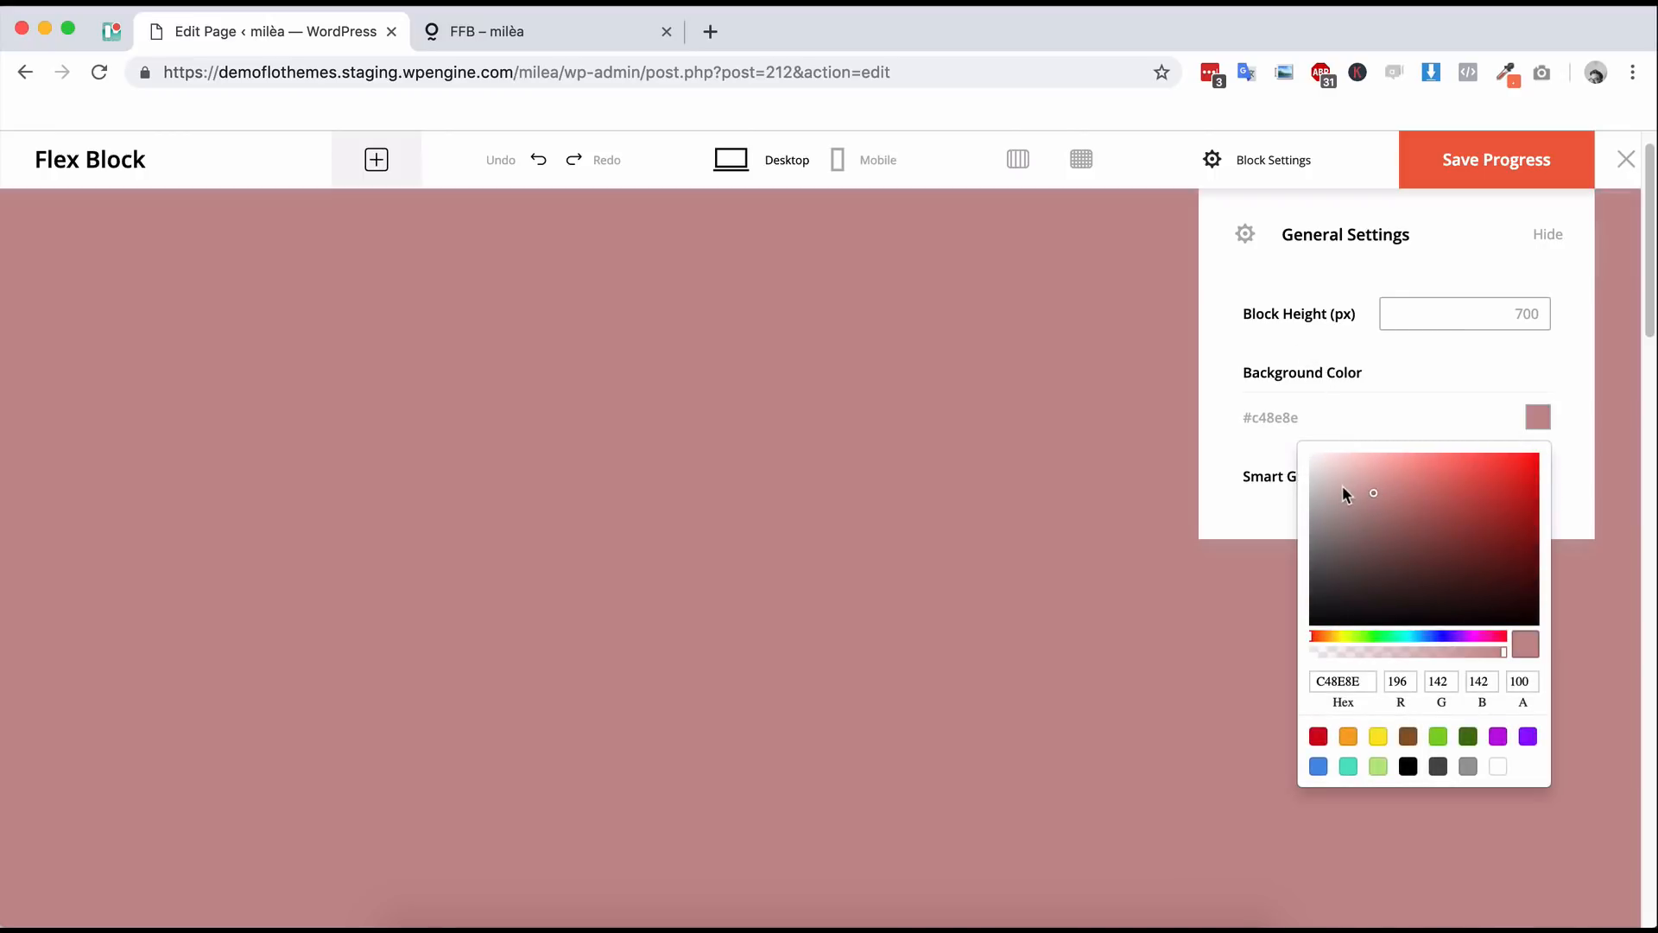
left_click_drag(1342, 485, 1286, 423)
left_click(1214, 458)
- Turn on Smart Guides for the block and close the general settings
left_click(1530, 478)
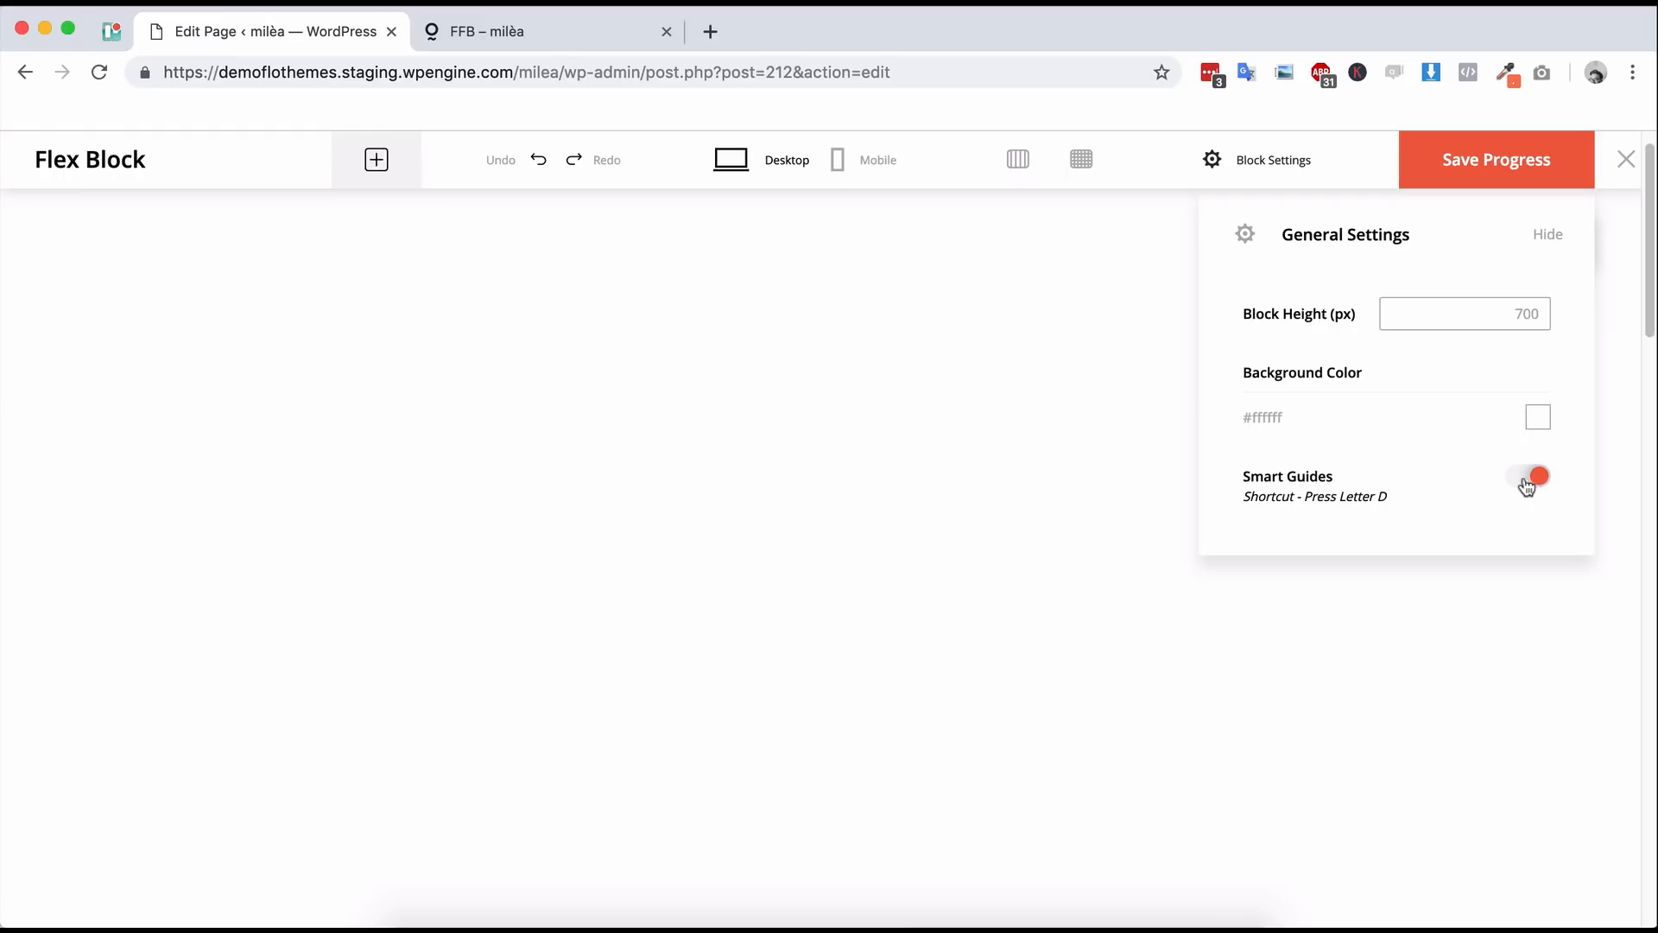
left_click(733, 403)
- Add a Button element near the middle of the canvas and select it to display its distance guides
left_click(392, 177)
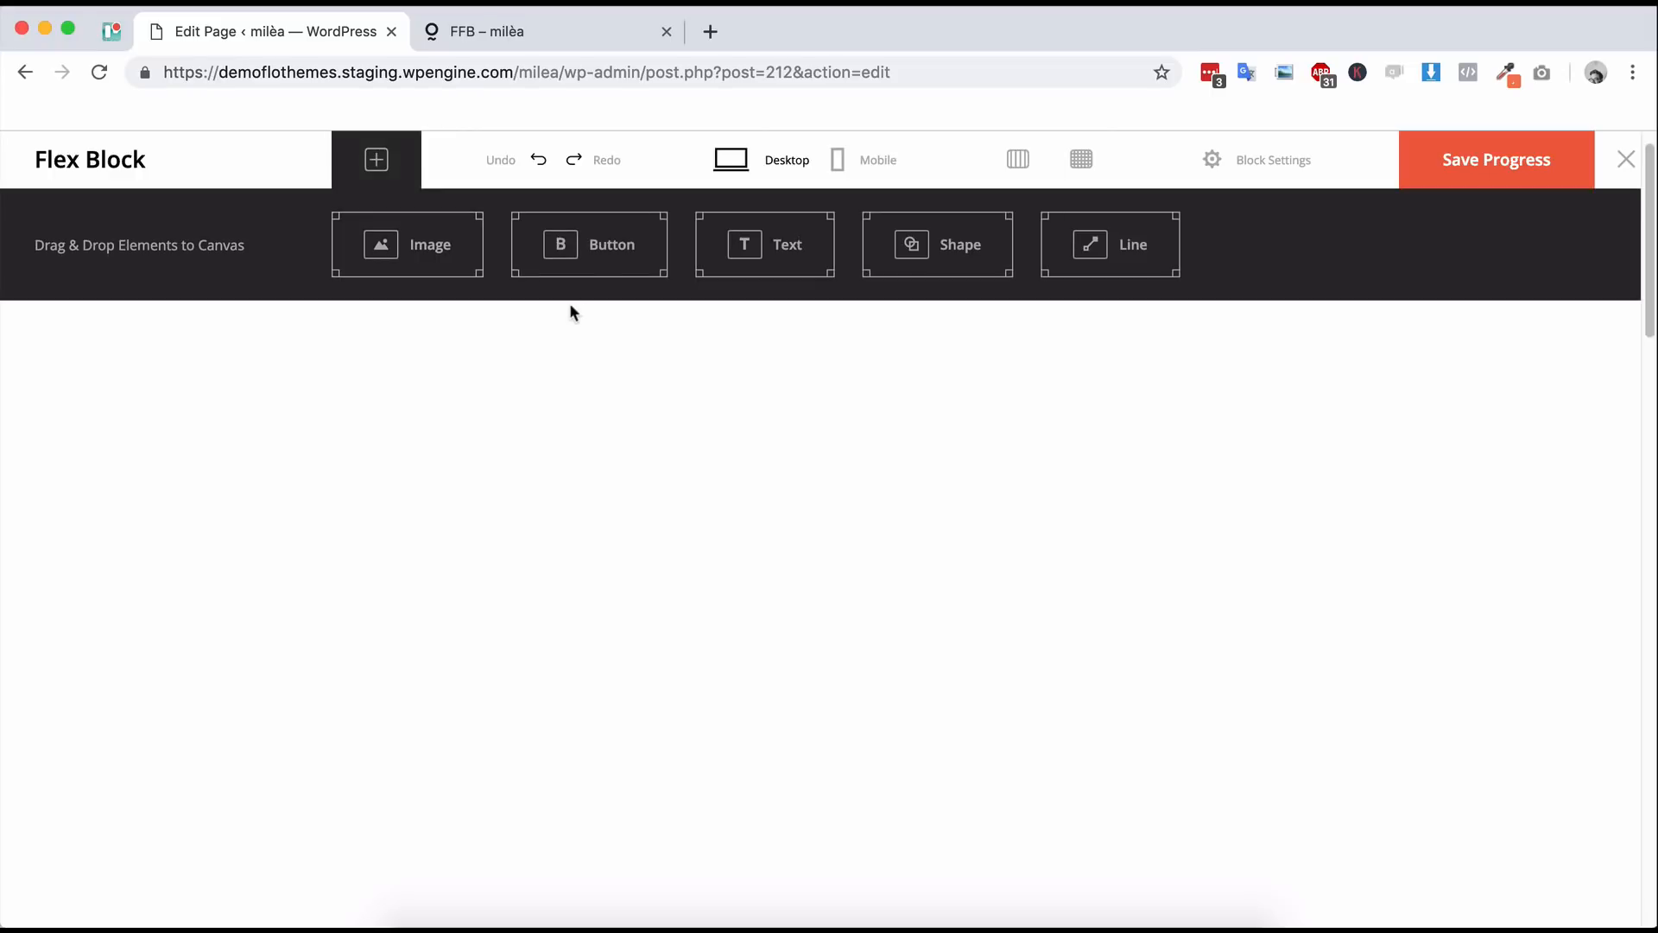
left_click_drag(582, 249, 763, 549)
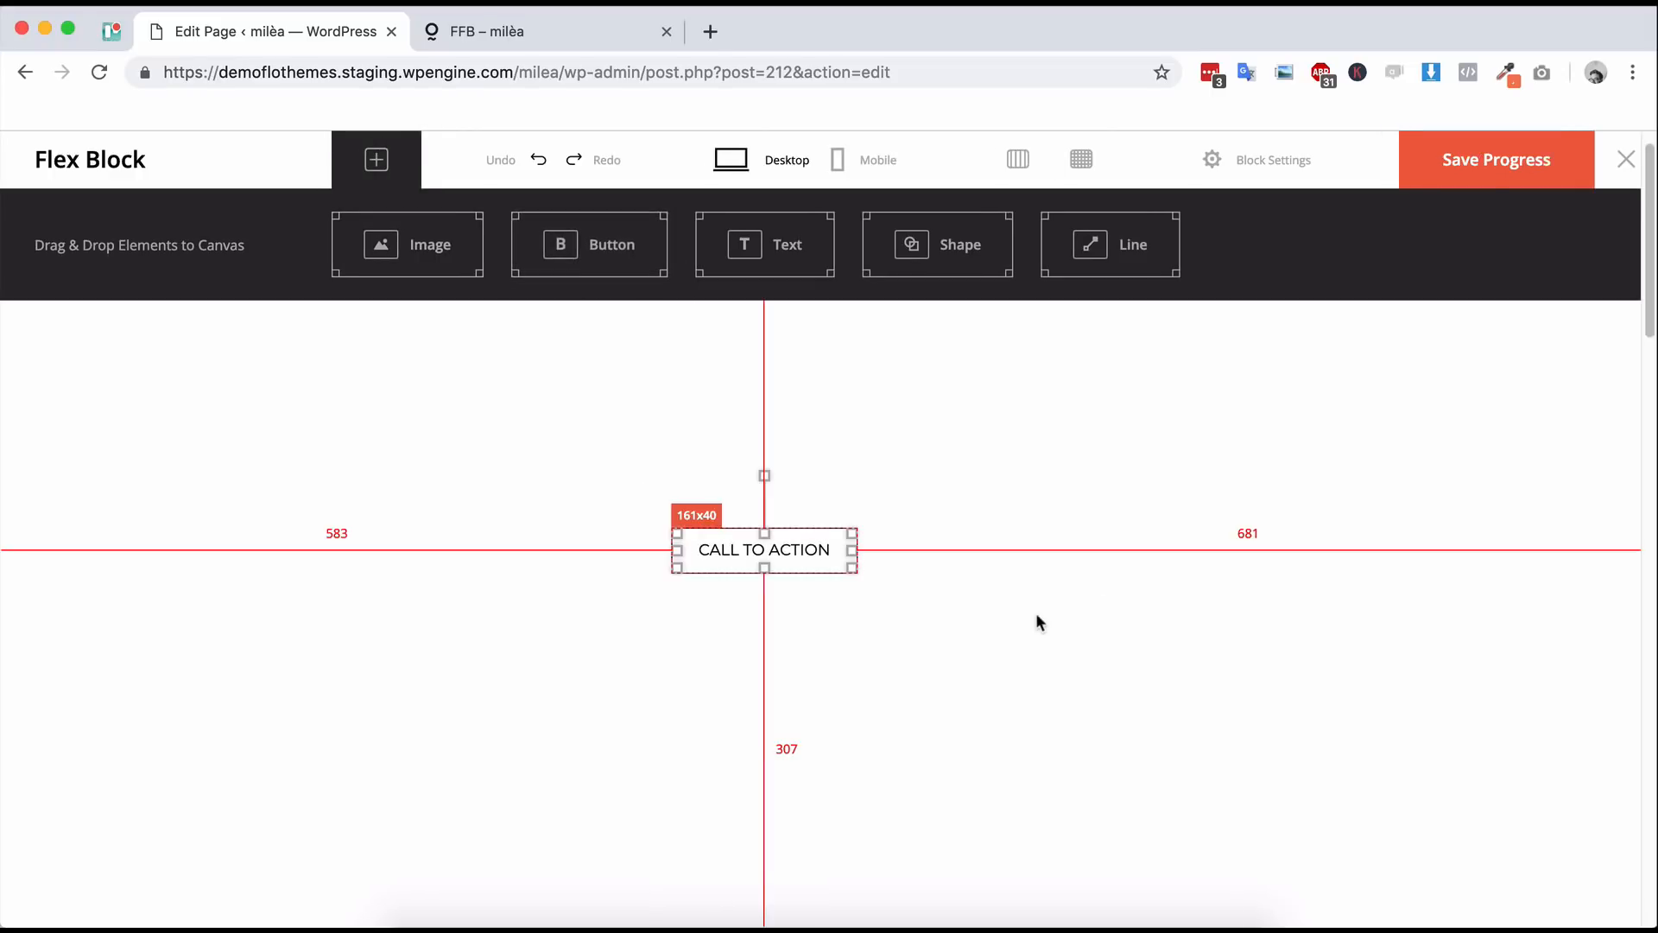
left_click(902, 444)
left_click(722, 559)
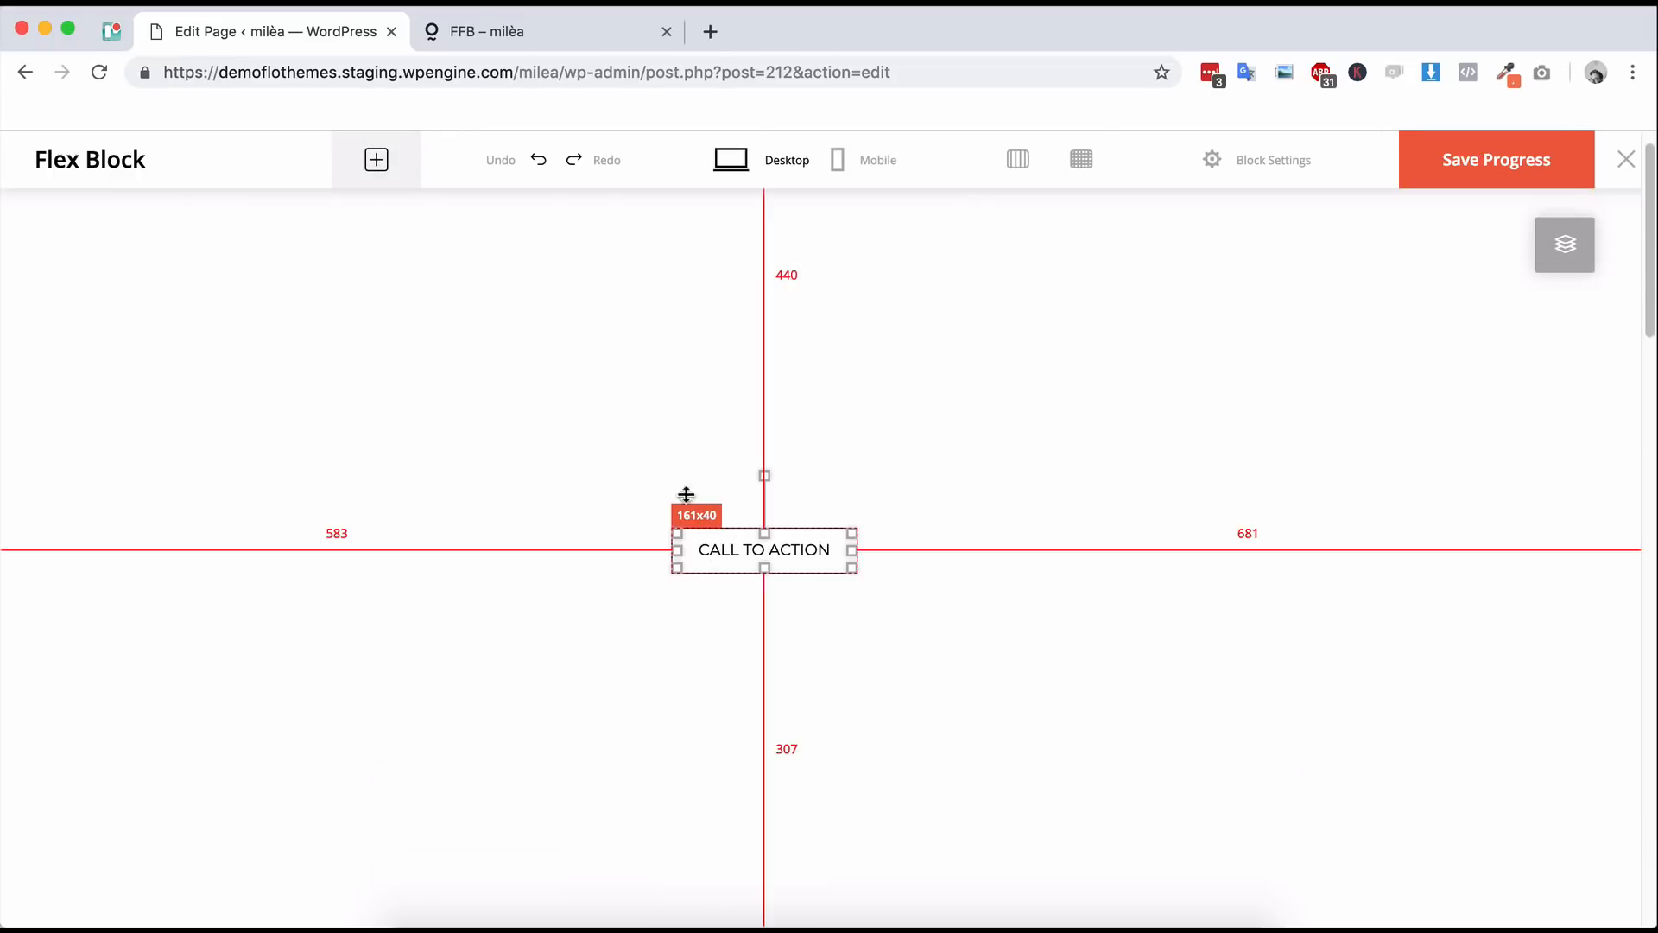
- Resize the CALL TO ACTION button to 161x61 and center it horizontally, 632 px from each side of the canvas
scroll(929, 566, "down", 4)
scroll(1573, 444, "down", 10)
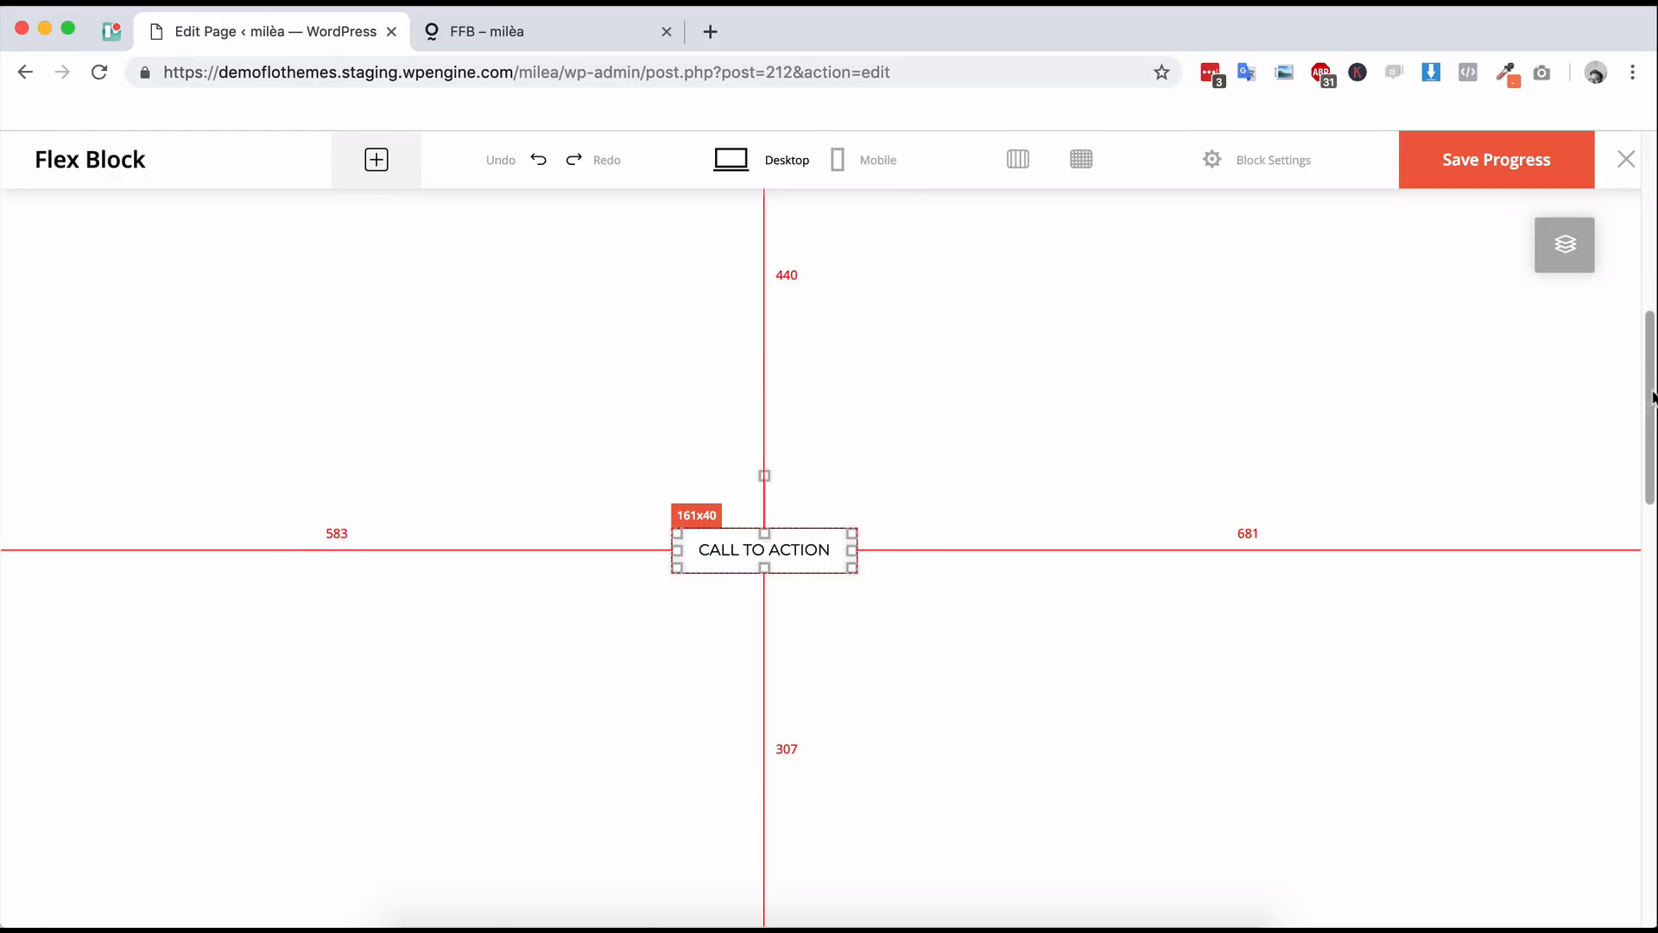
scroll(1608, 670, "up", 12)
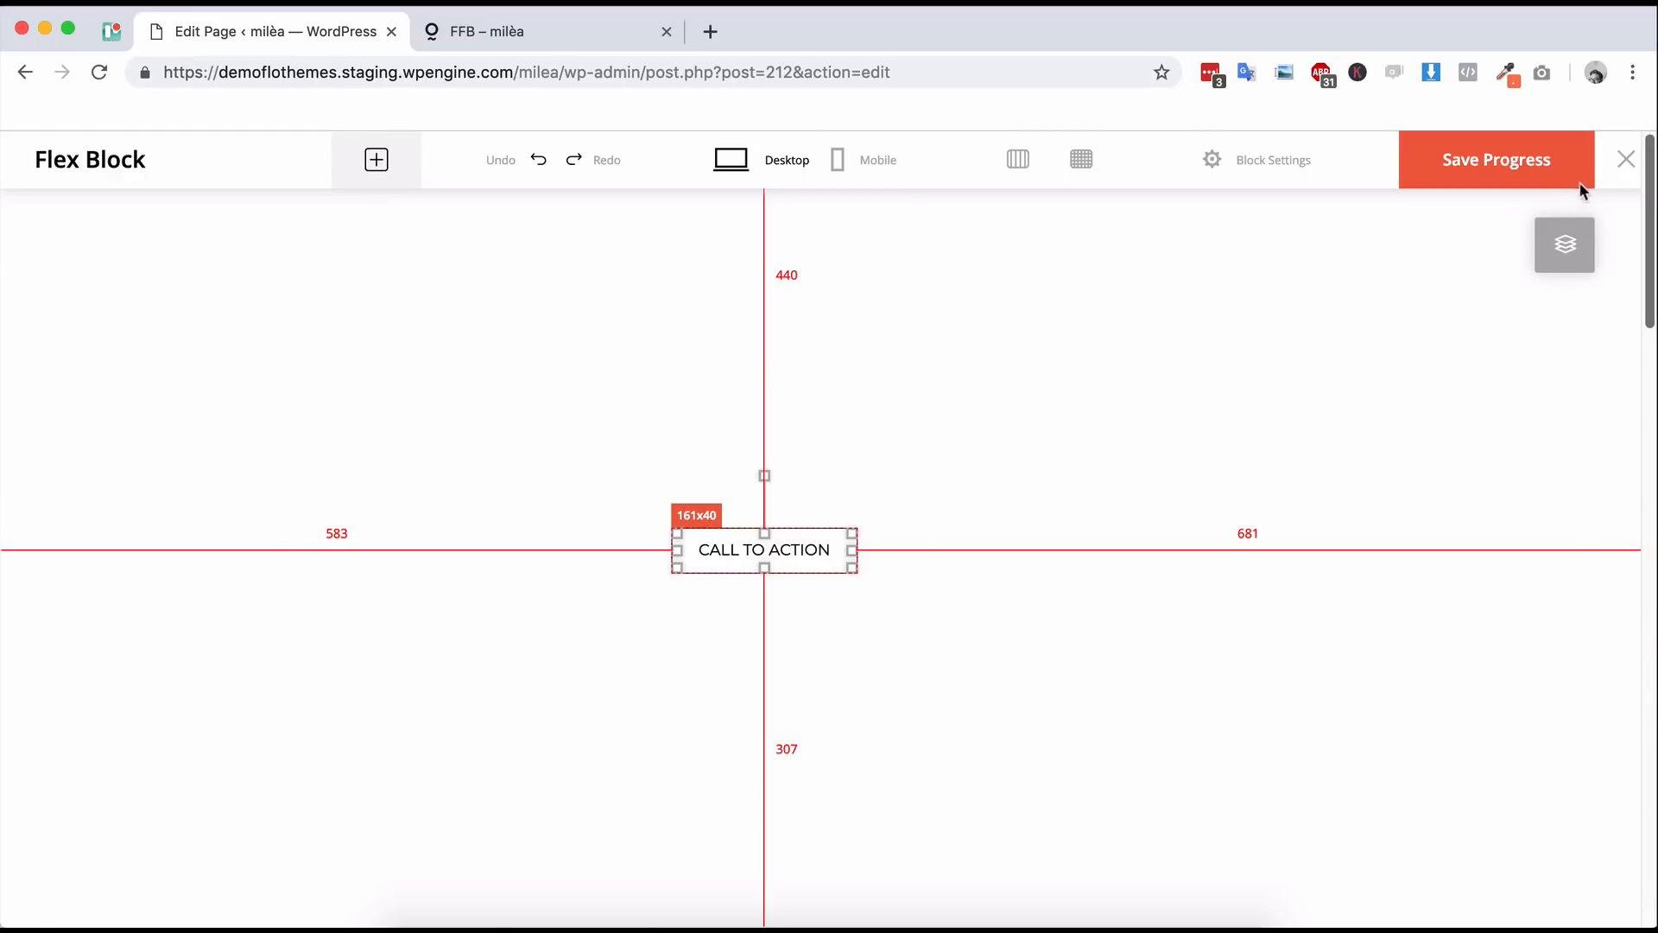
left_click(1041, 359)
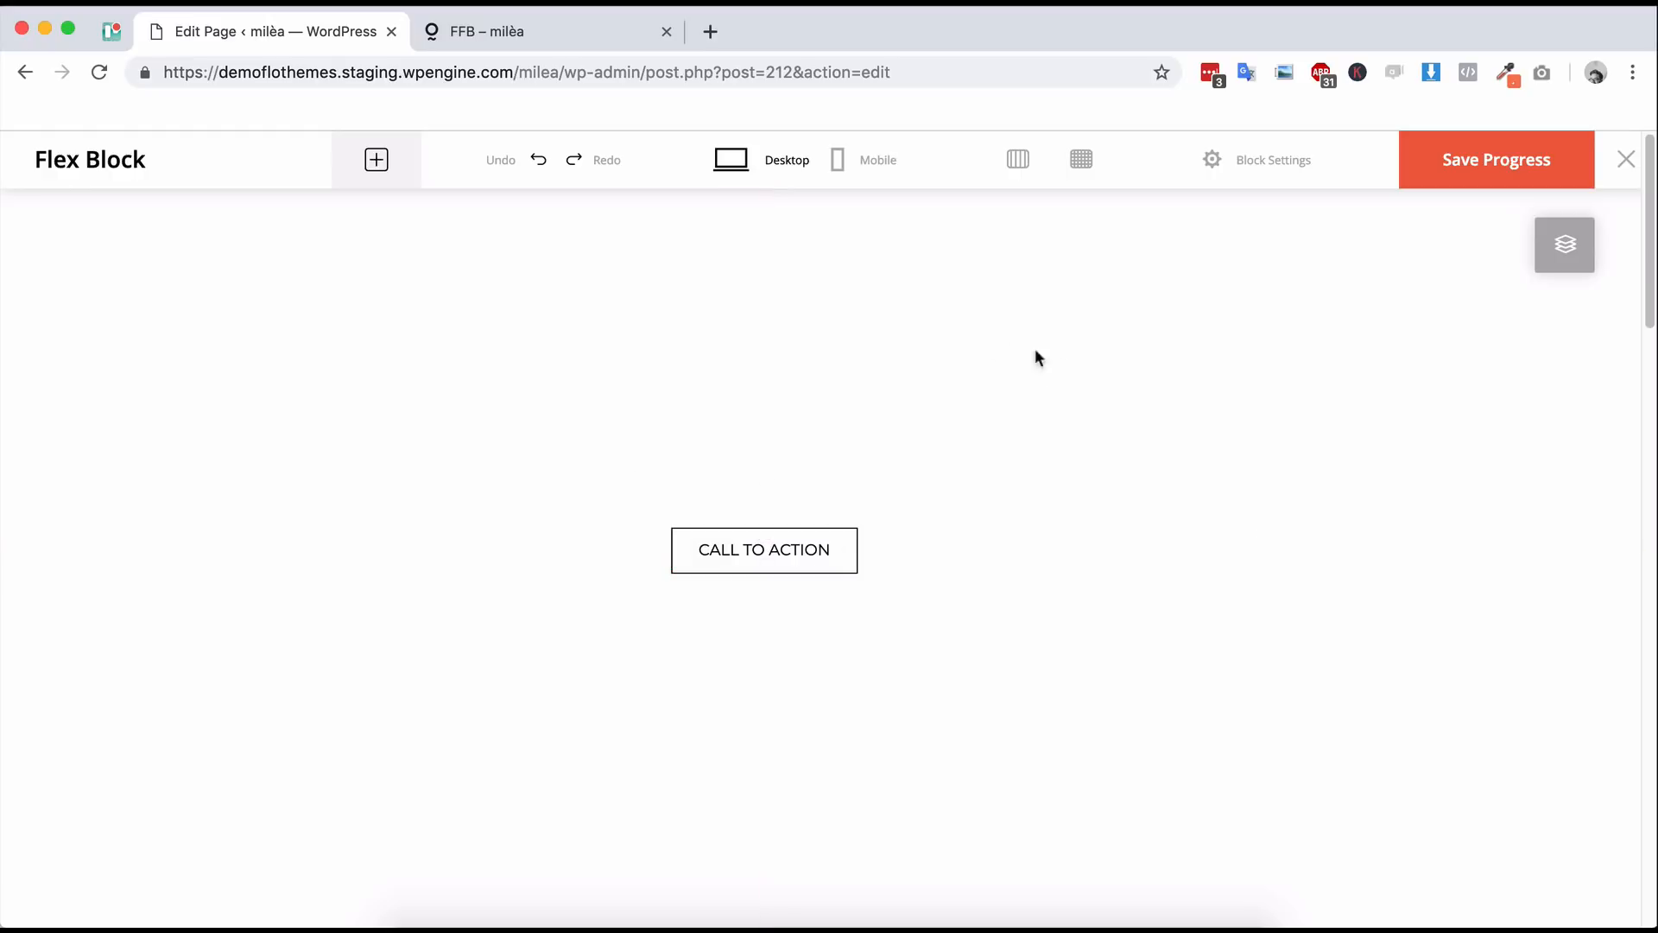
left_click(757, 557)
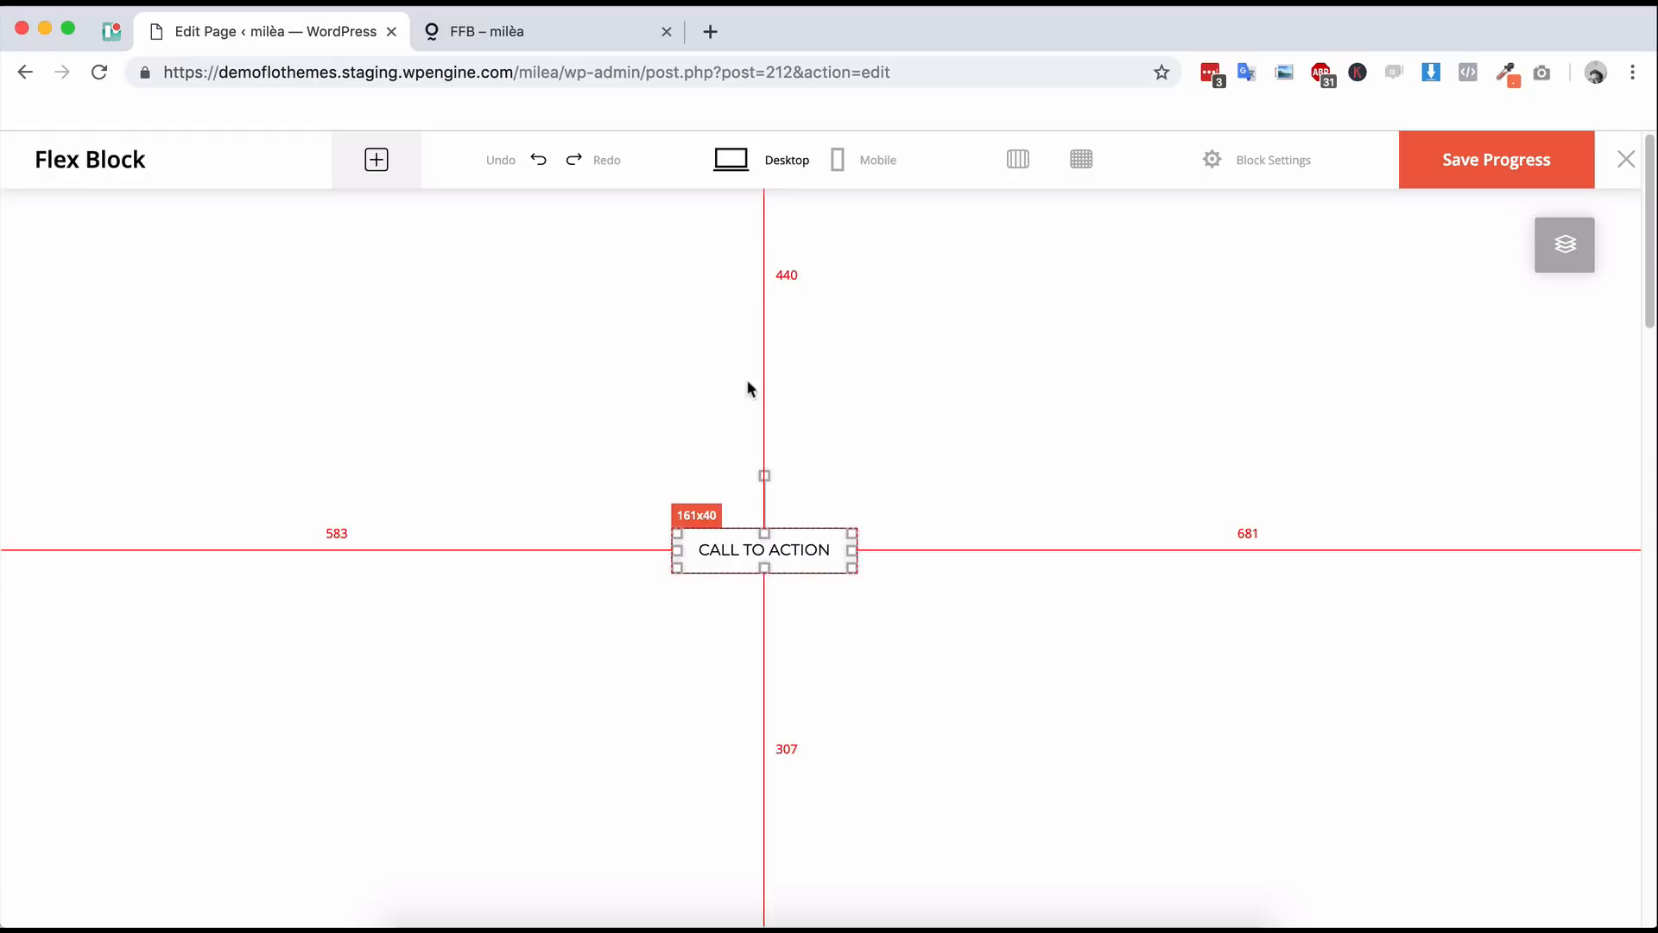
left_click_drag(760, 579, 846, 508)
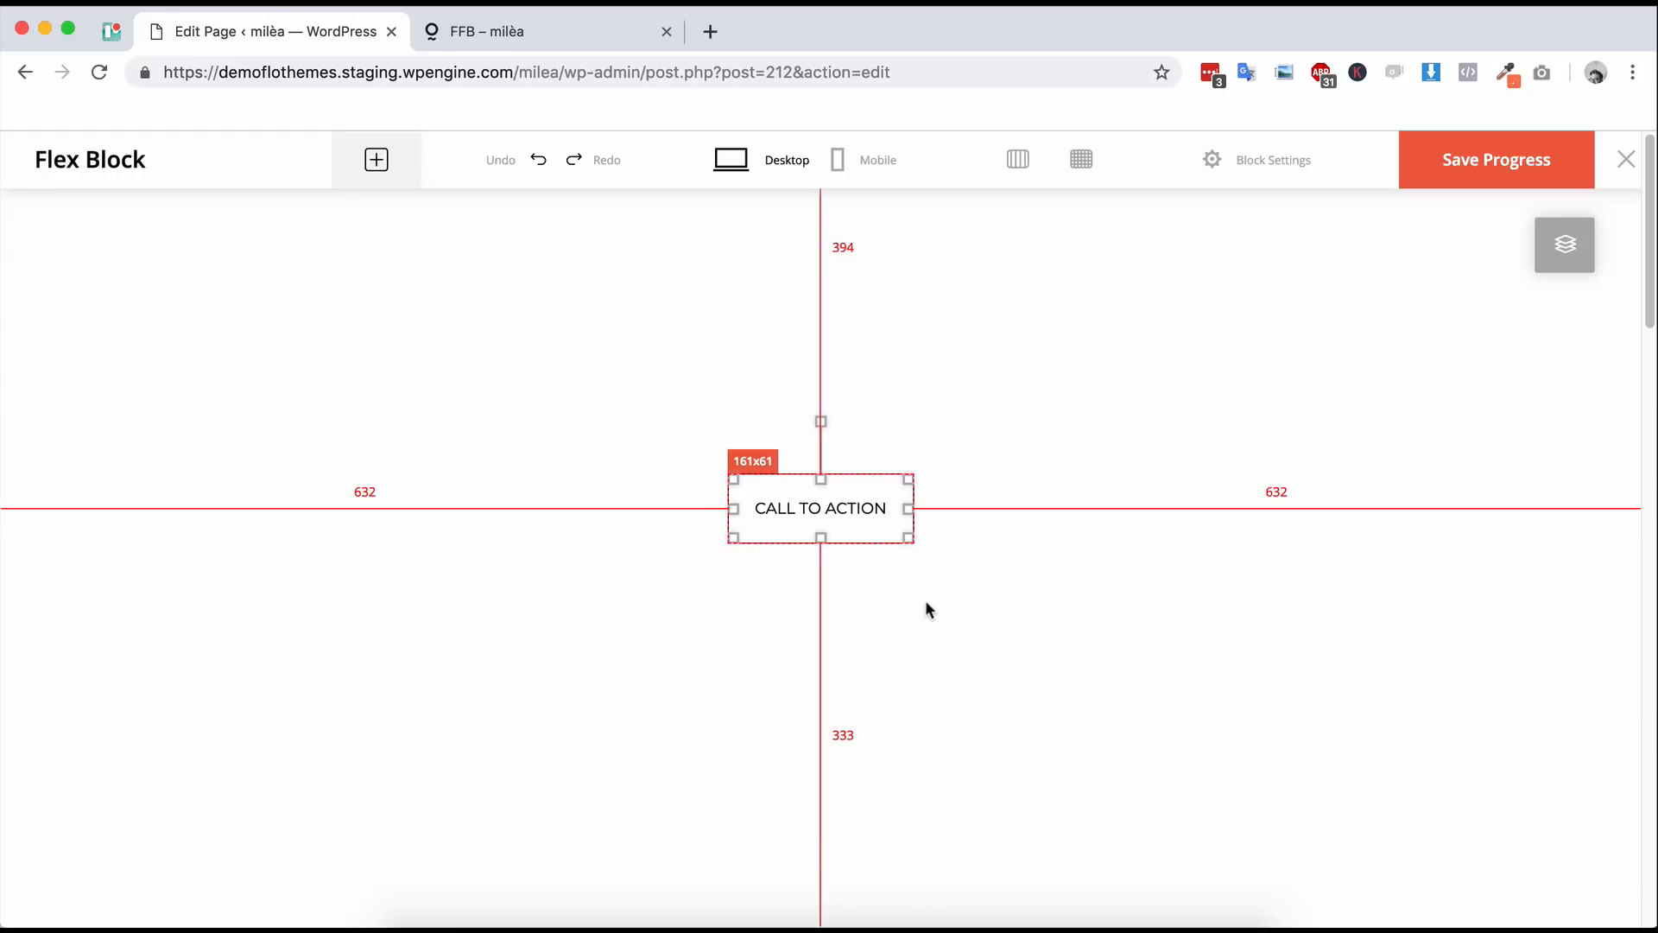
- Nudge the button down and up in 1 px increments, ending 412 px from the canvas's upper edge
key("Down")
key("Down")
key("Down")
key("Down")
key("Down")
key("Down")
key("Down")
key("Down")
key("Down")
key("Down")
key("Down")
key("Down")
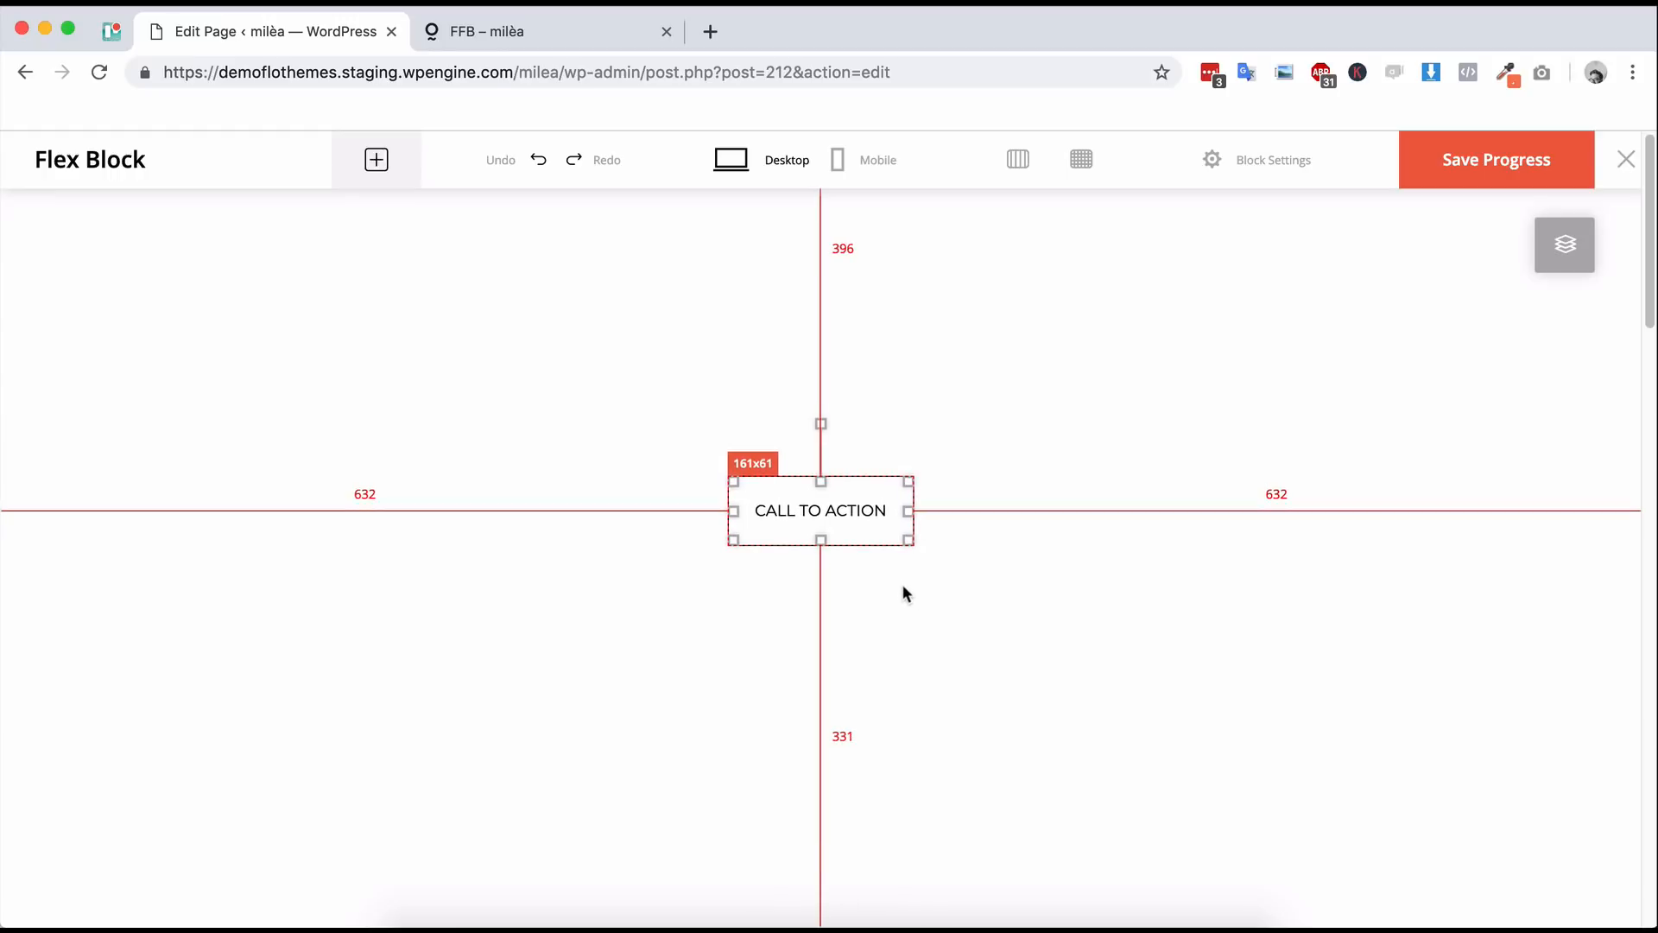
key("Down")
key("Down")
key("Down")
key("Down")
key("Down")
key("Down")
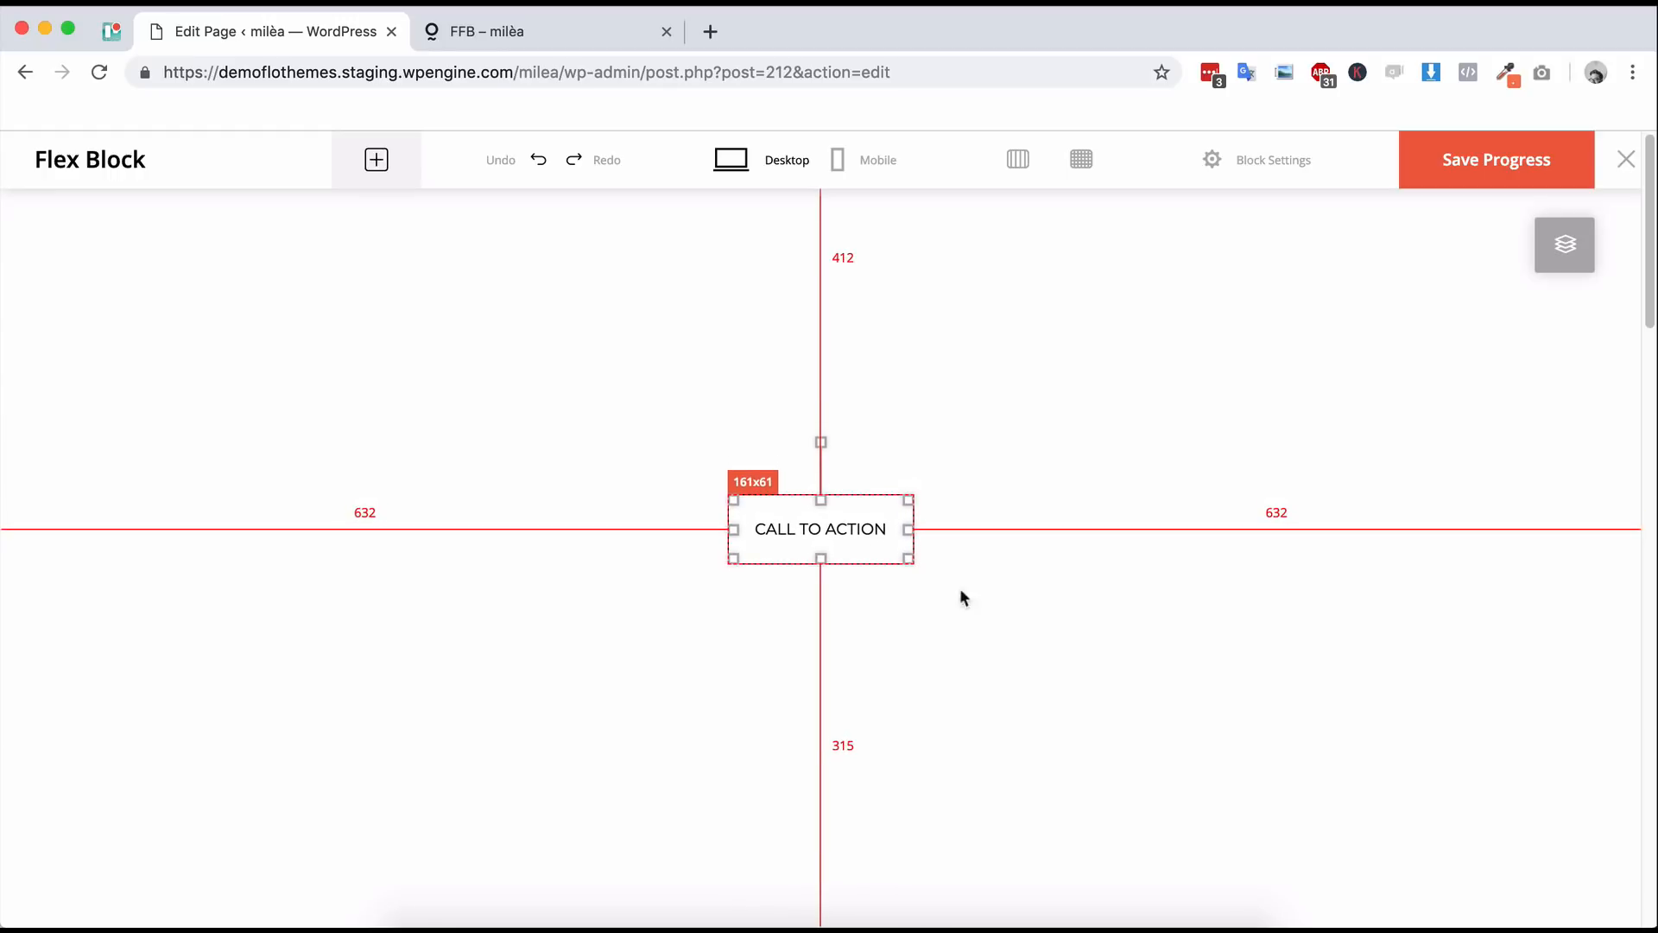
key("Up")
key("Up")
key("Up")
key("Up")
key("Up")
key("Up")
key("Up")
key("Up")
key("Up")
key("Up")
key("Up")
key("Up")
key("Up")
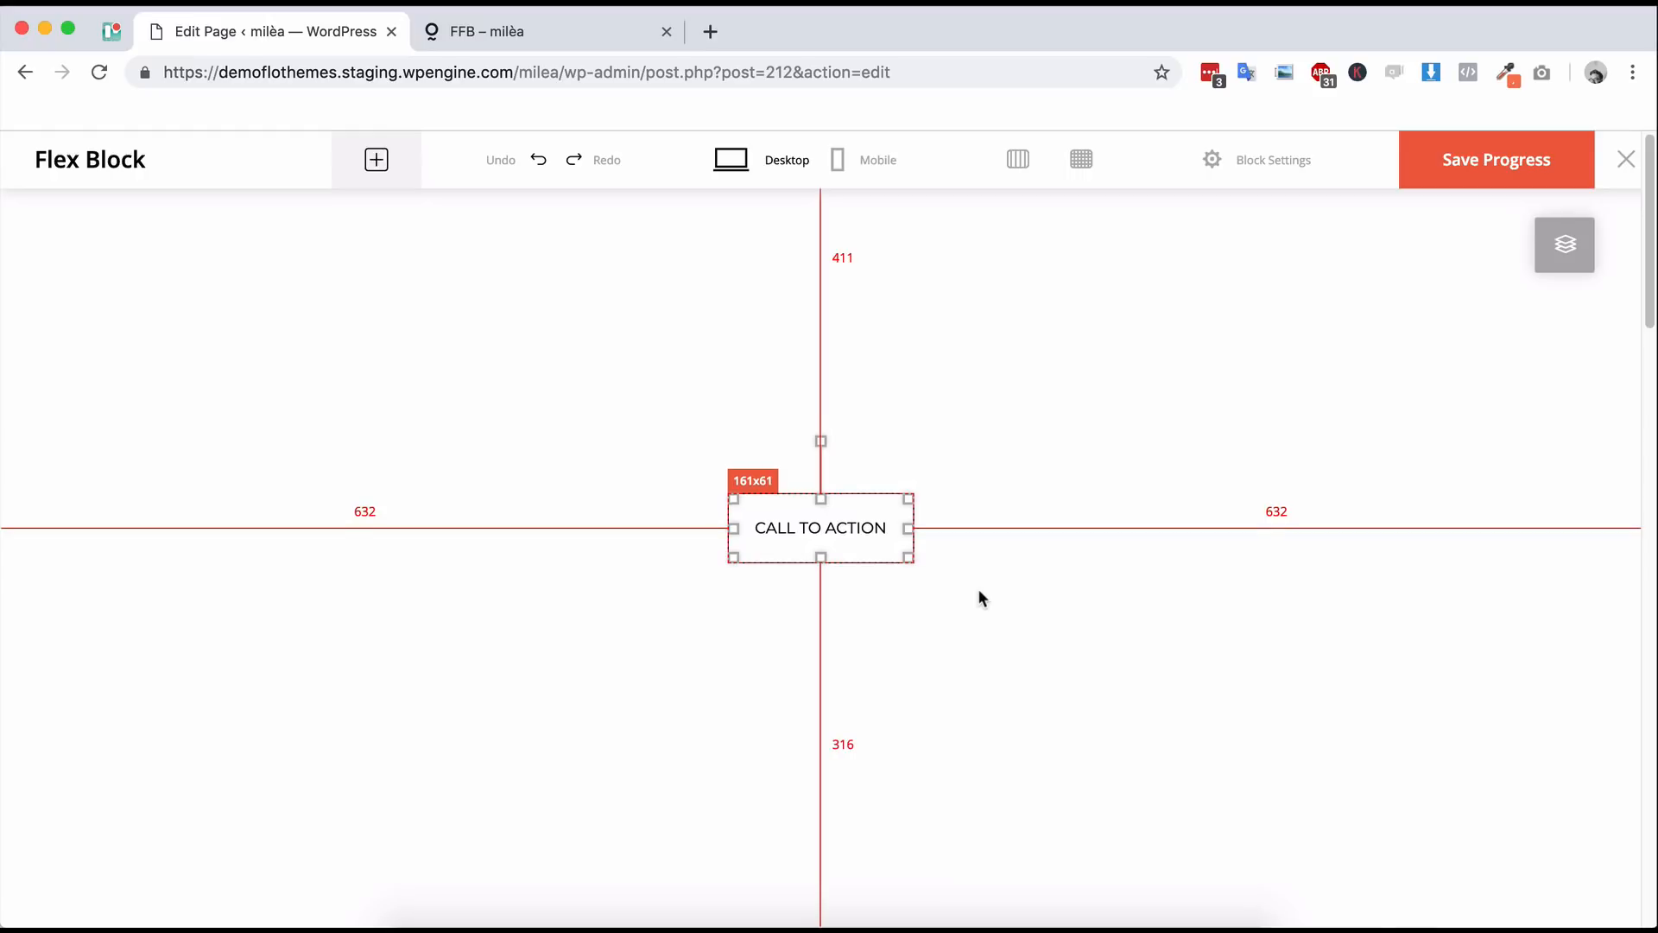
key("Up")
key("Up")
key("Down")
key("Down")
key("Down")
key("Down")
key("Down")
key("Down")
key("Down")
key("Down")
key("Down")
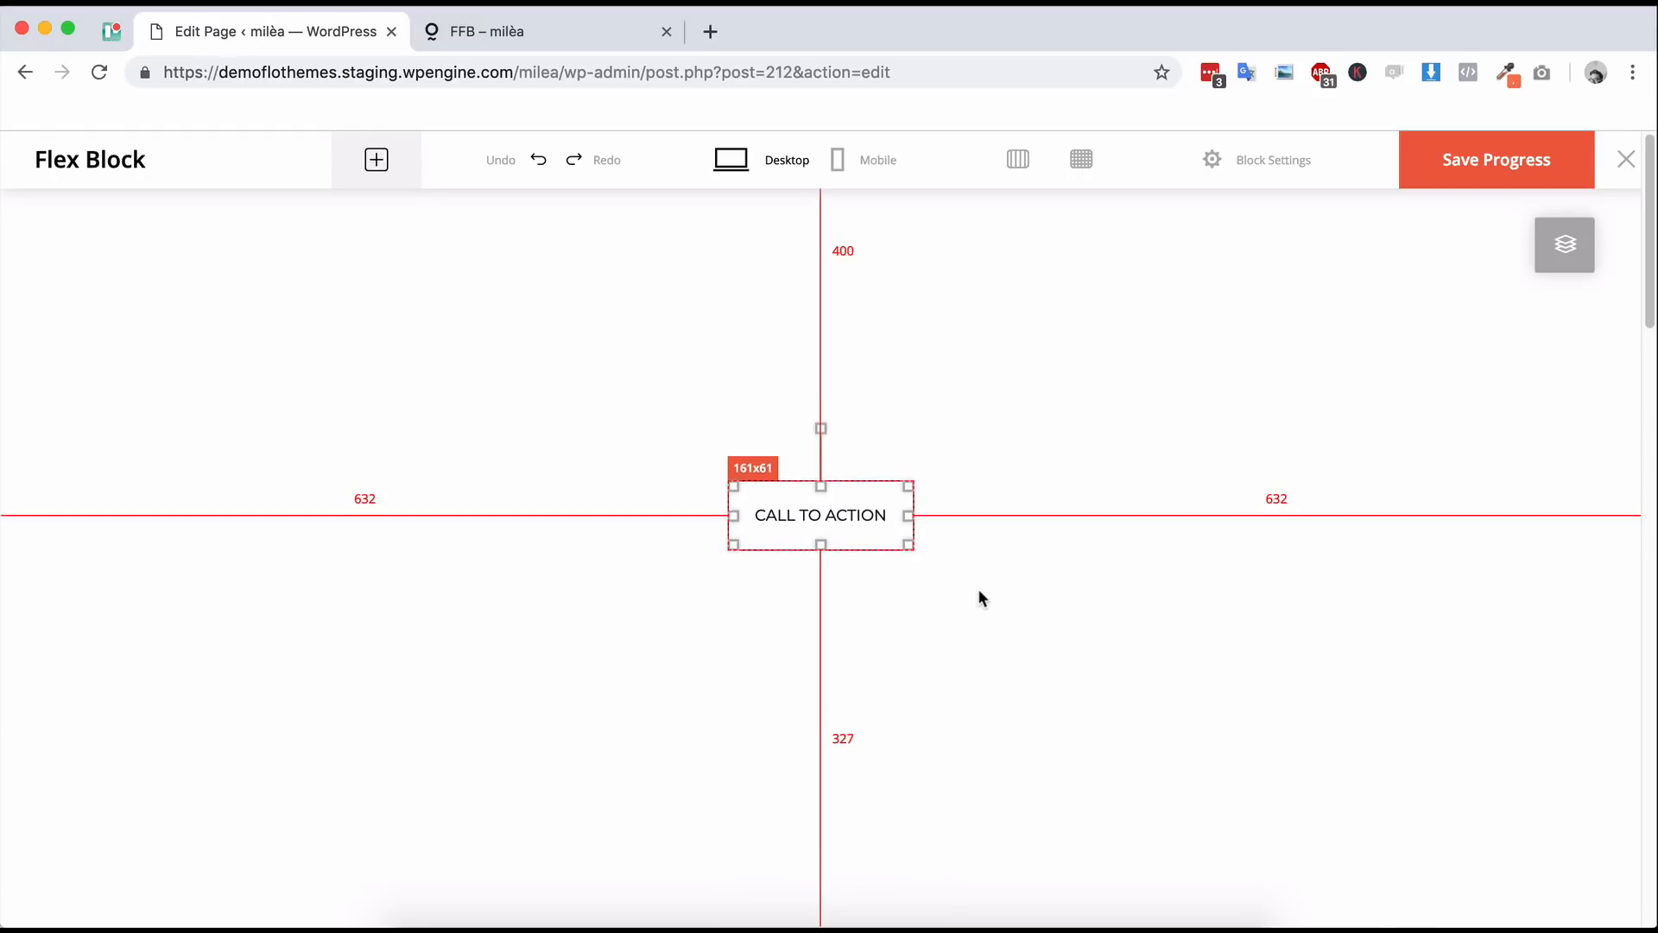
key("Down")
key("Down")
key("Down")
key("Down")
key("Down")
key("Down")
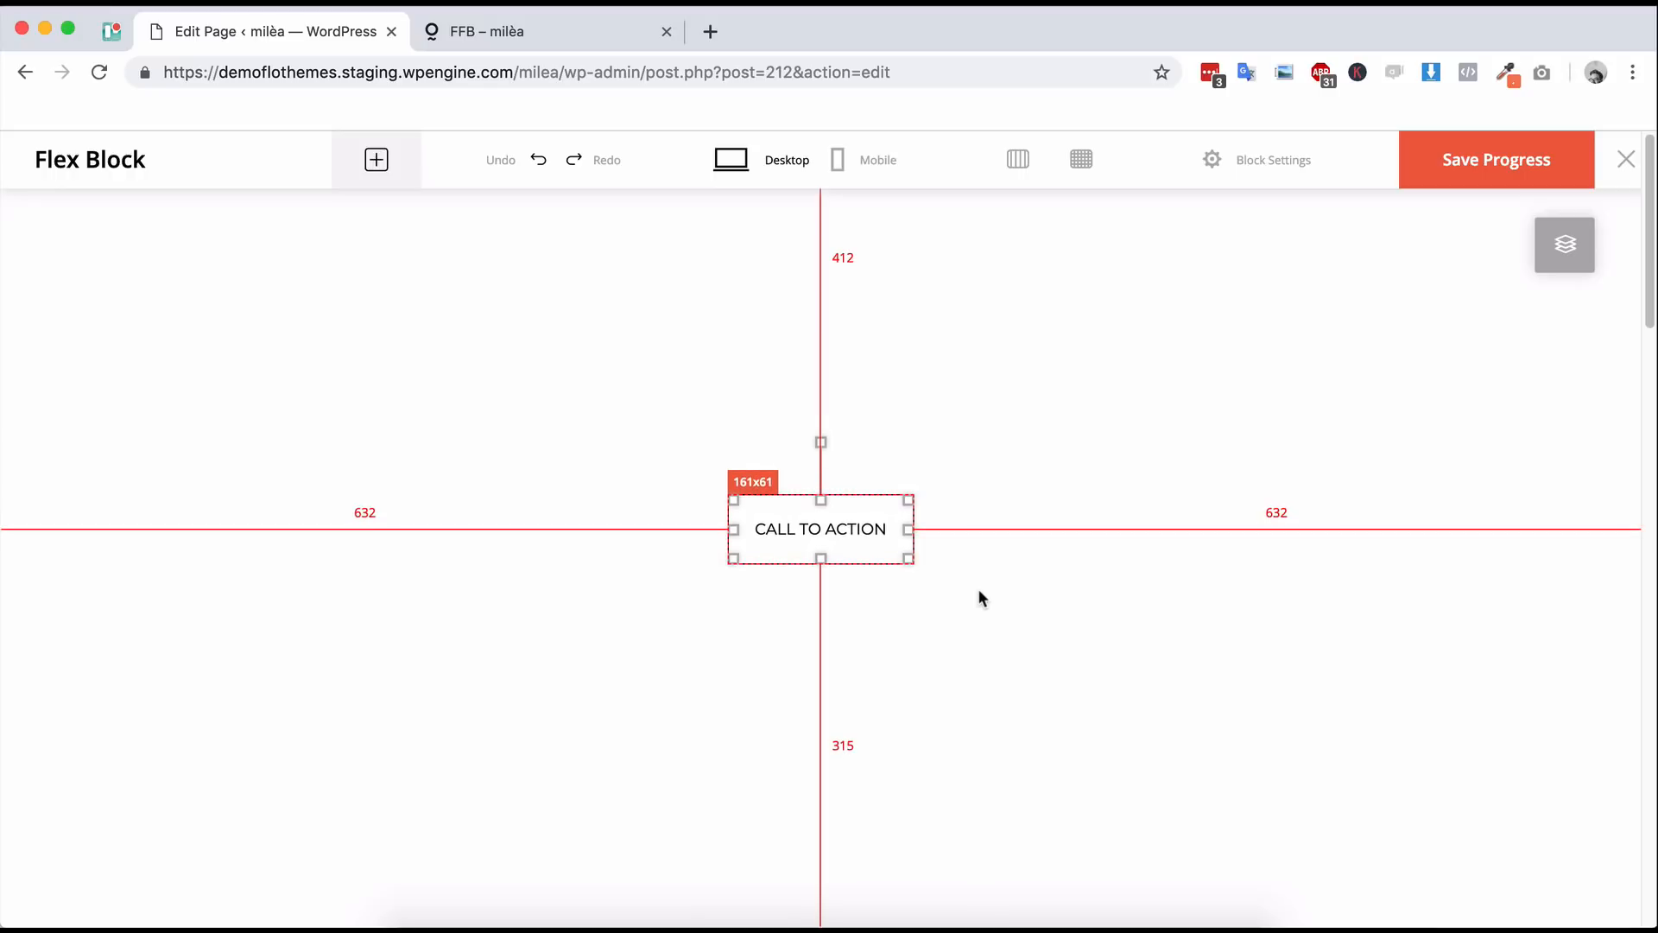
- Nudge the button upward in 10 px increments and fine-tune it to 363 px from the canvas's upper edge
key("shift+Up")
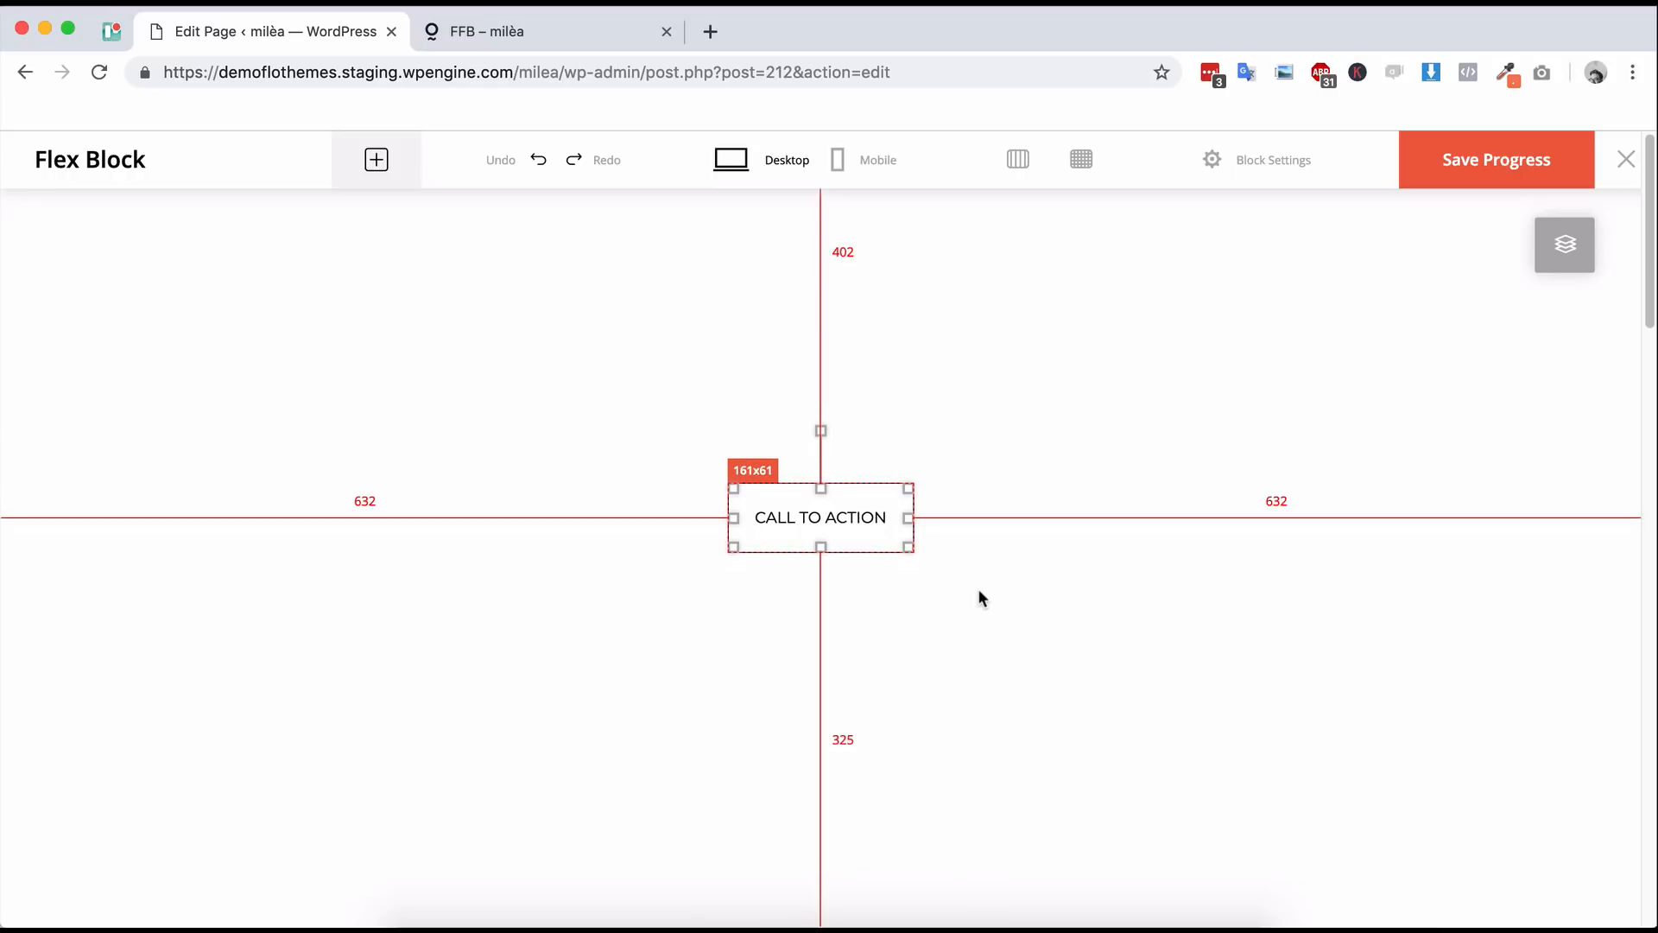
key("shift+Up")
key("shift+Up")
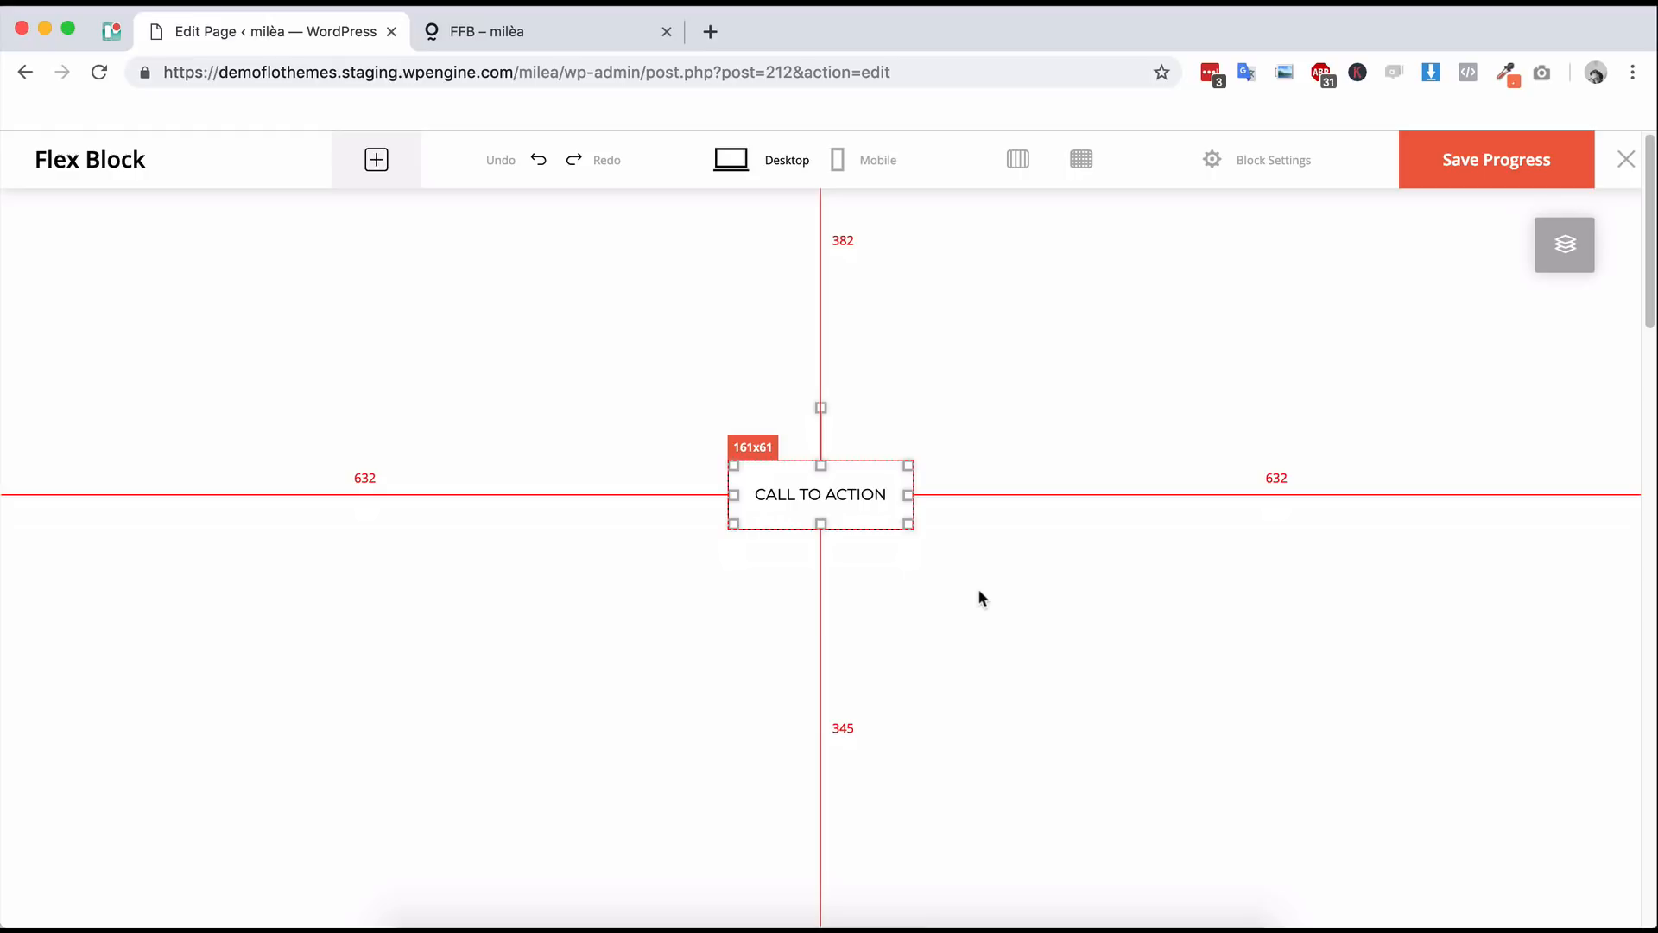
key("shift+Up")
key("shift+Up")
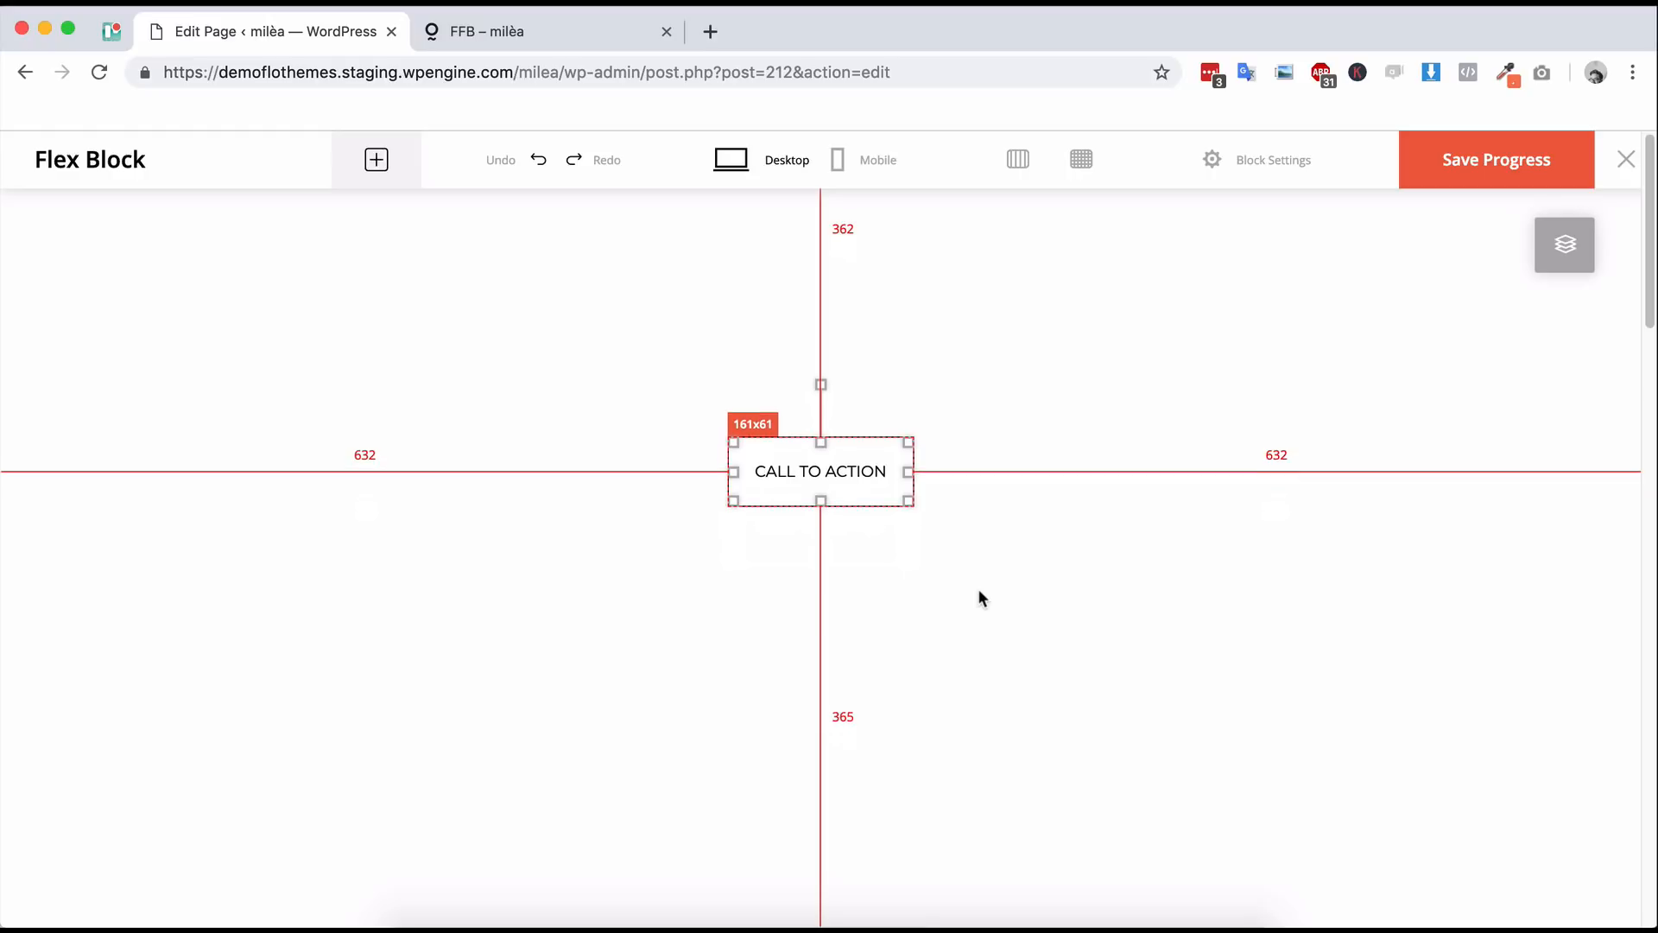
key("Down")
key("Down")
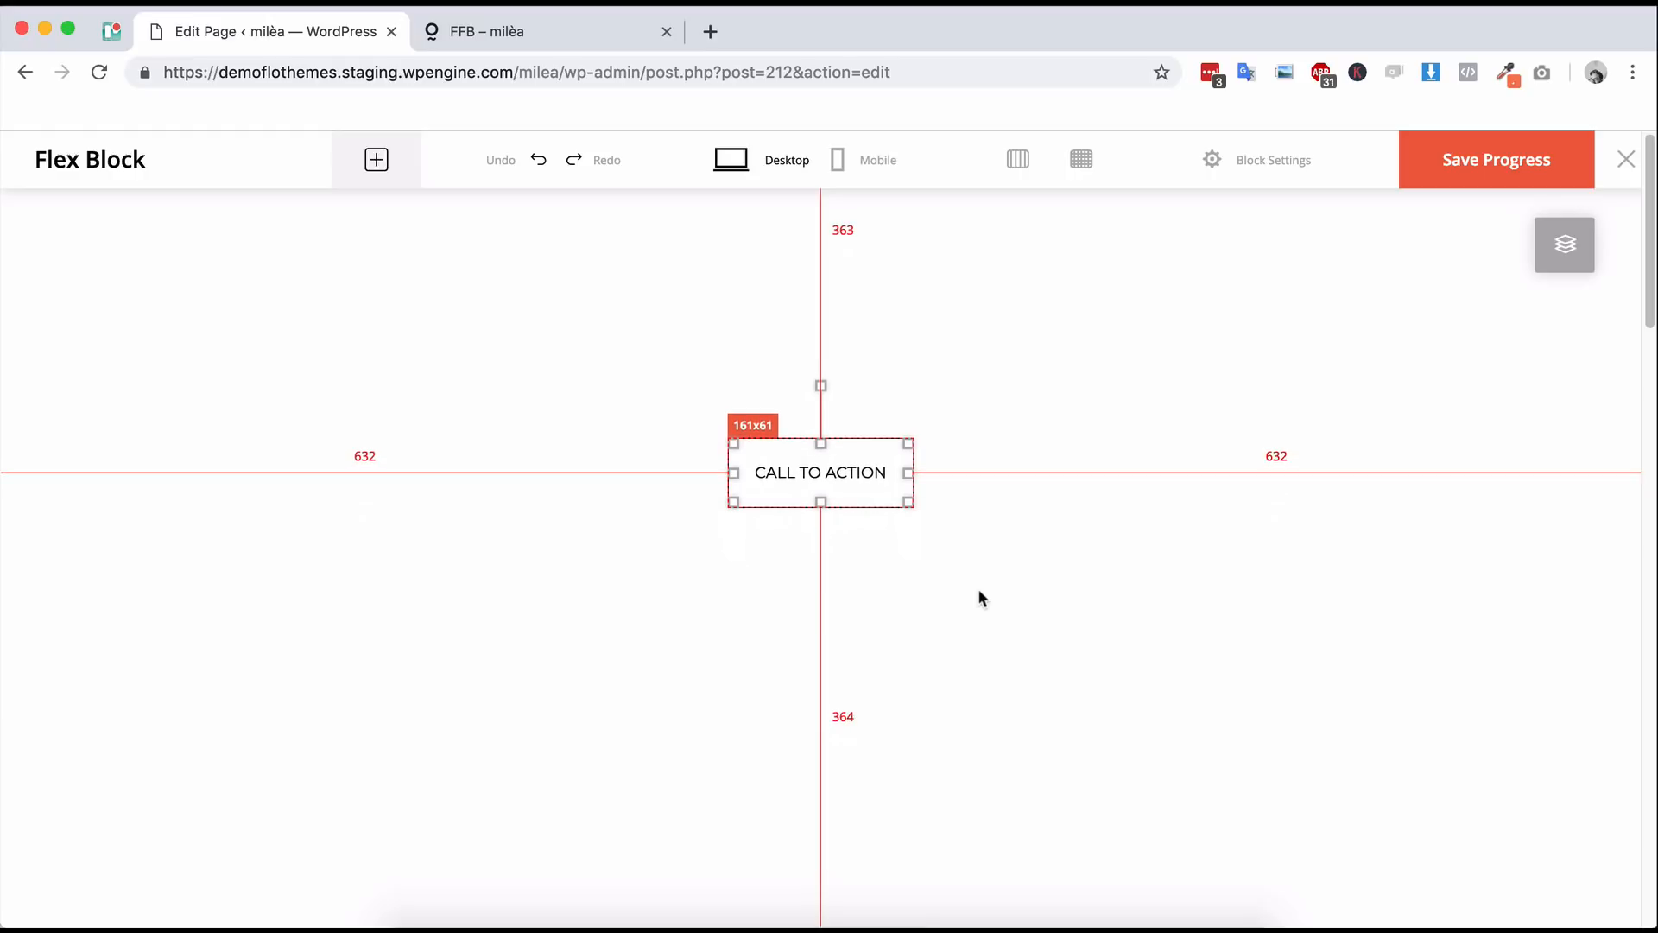
- Nudge the button down and up in 100 px increments, ending 363 px from the canvas's upper edge
key("Up")
key("shift+Down")
key("shift+Up")
key("shift+Up")
key("shift+Down")
key("shift+Down")
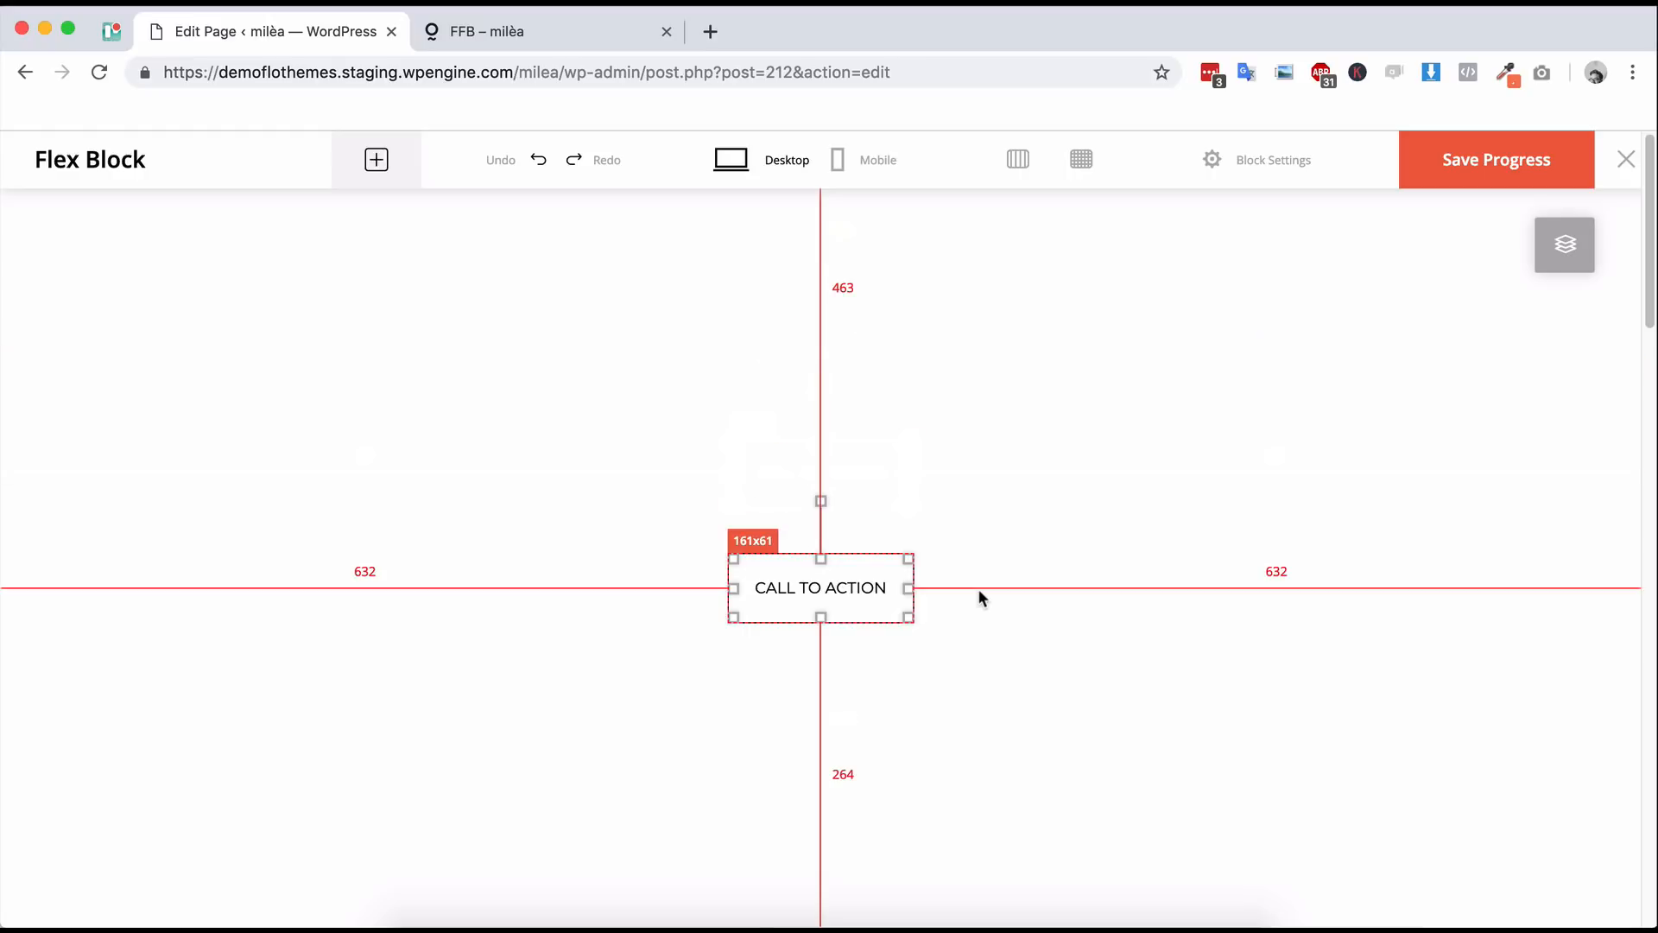
key("shift+Up")
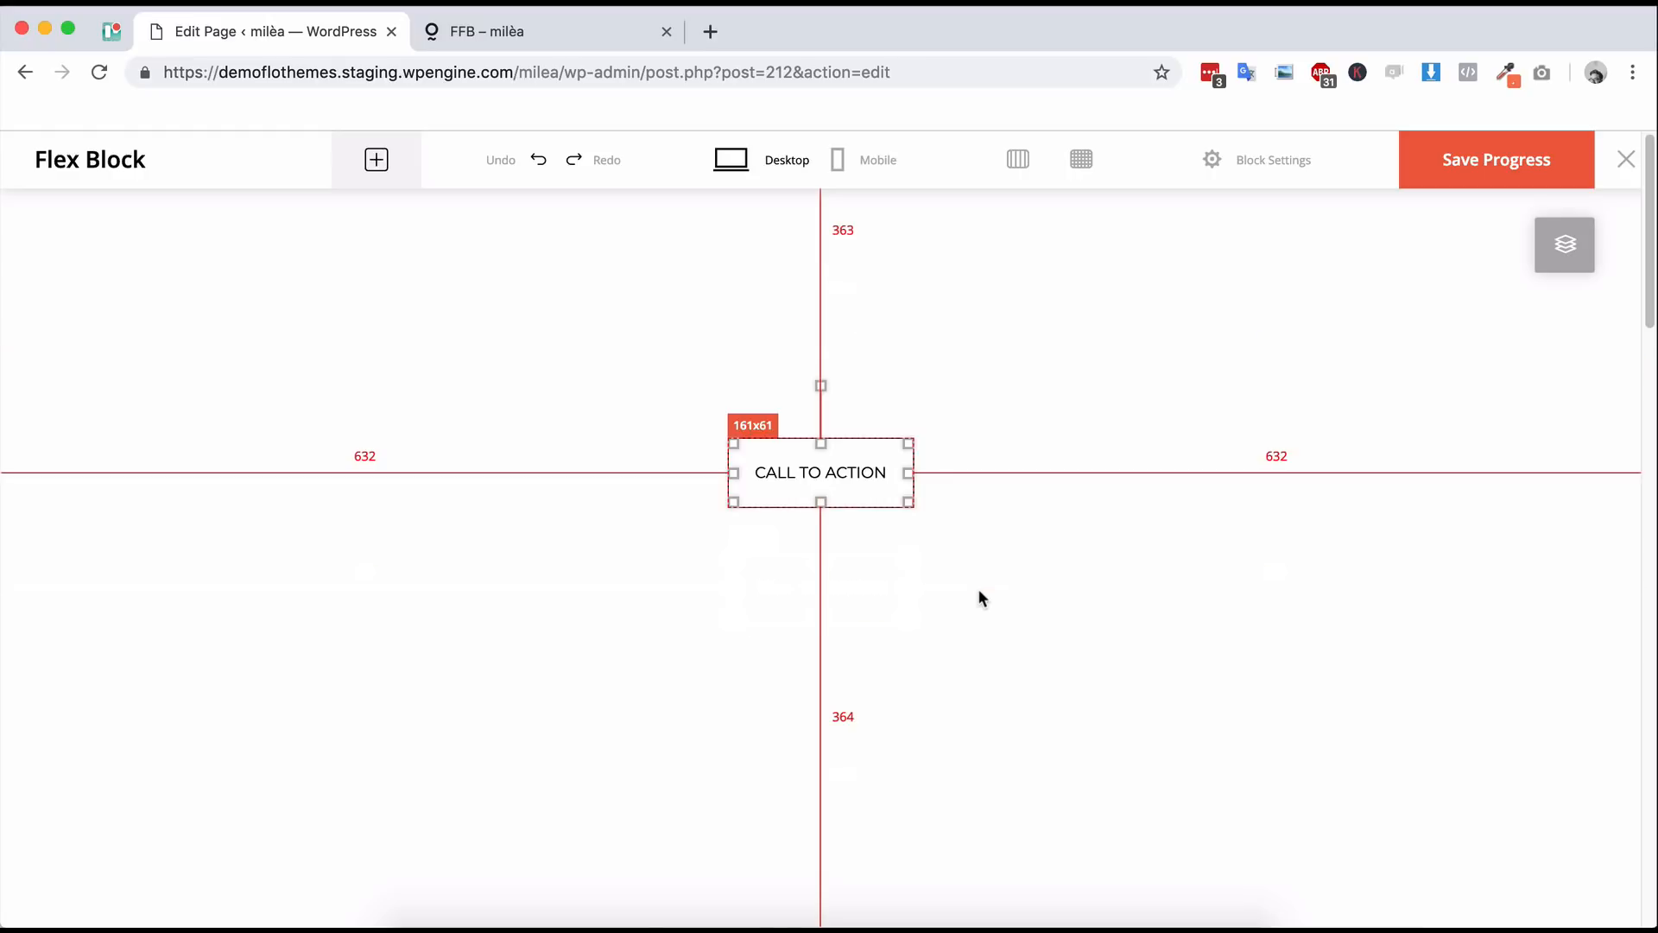
- Move the button freely across the canvas, finishing about 613 px from its left edge and 320 px from its upper edge
left_click(966, 613)
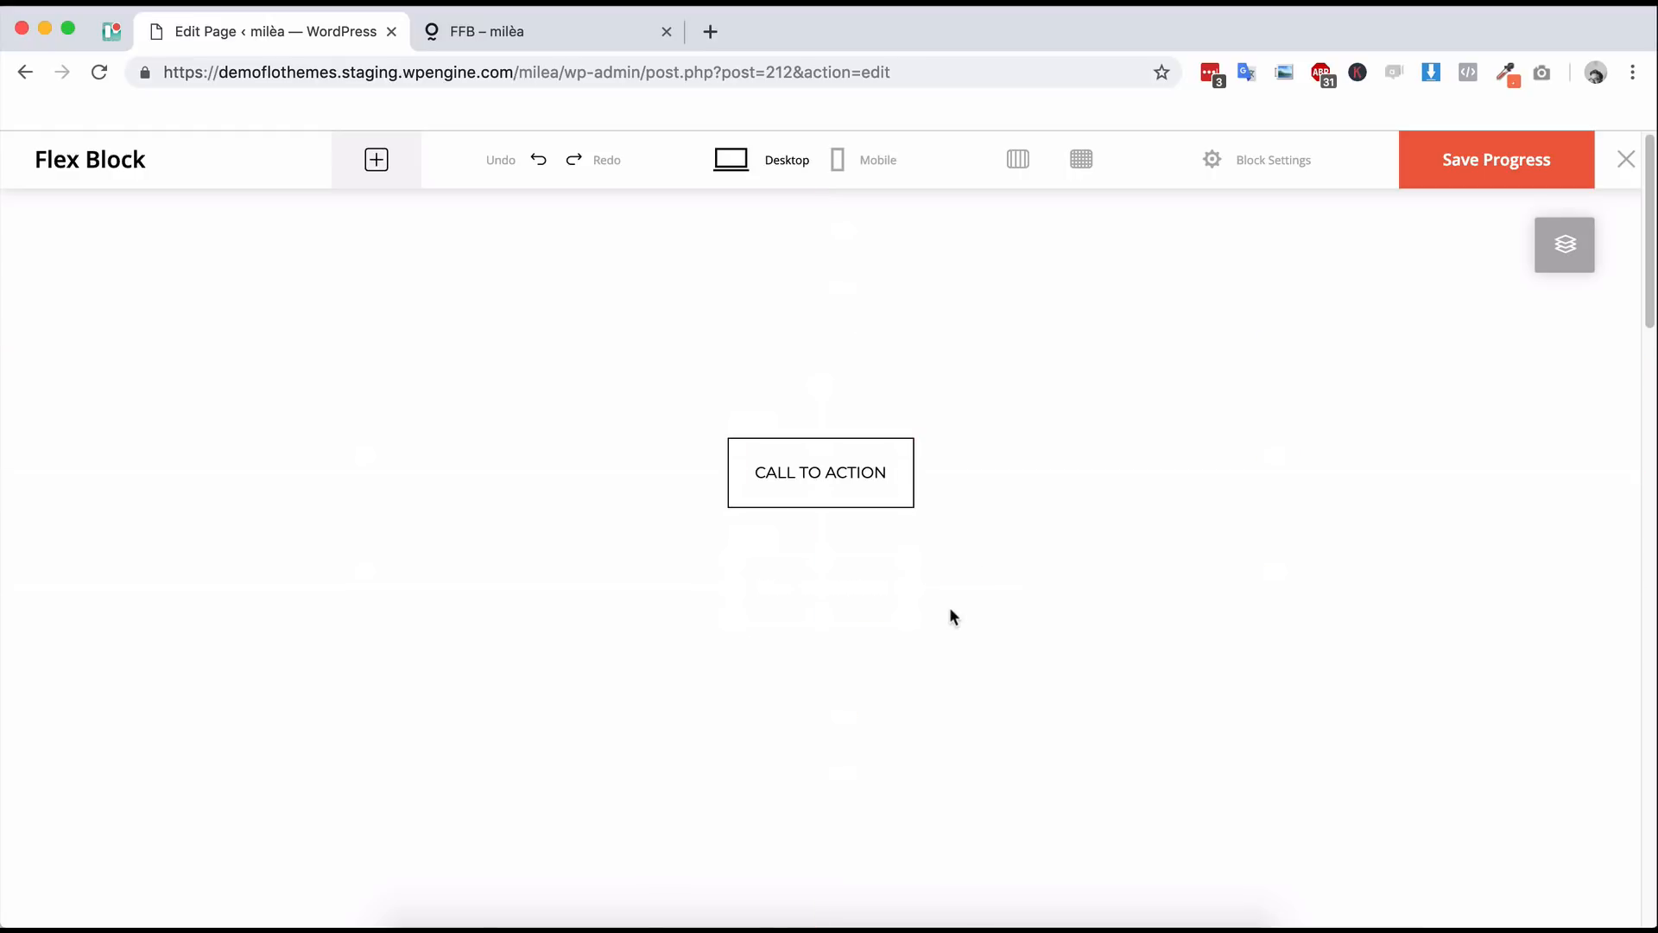
left_click(861, 490)
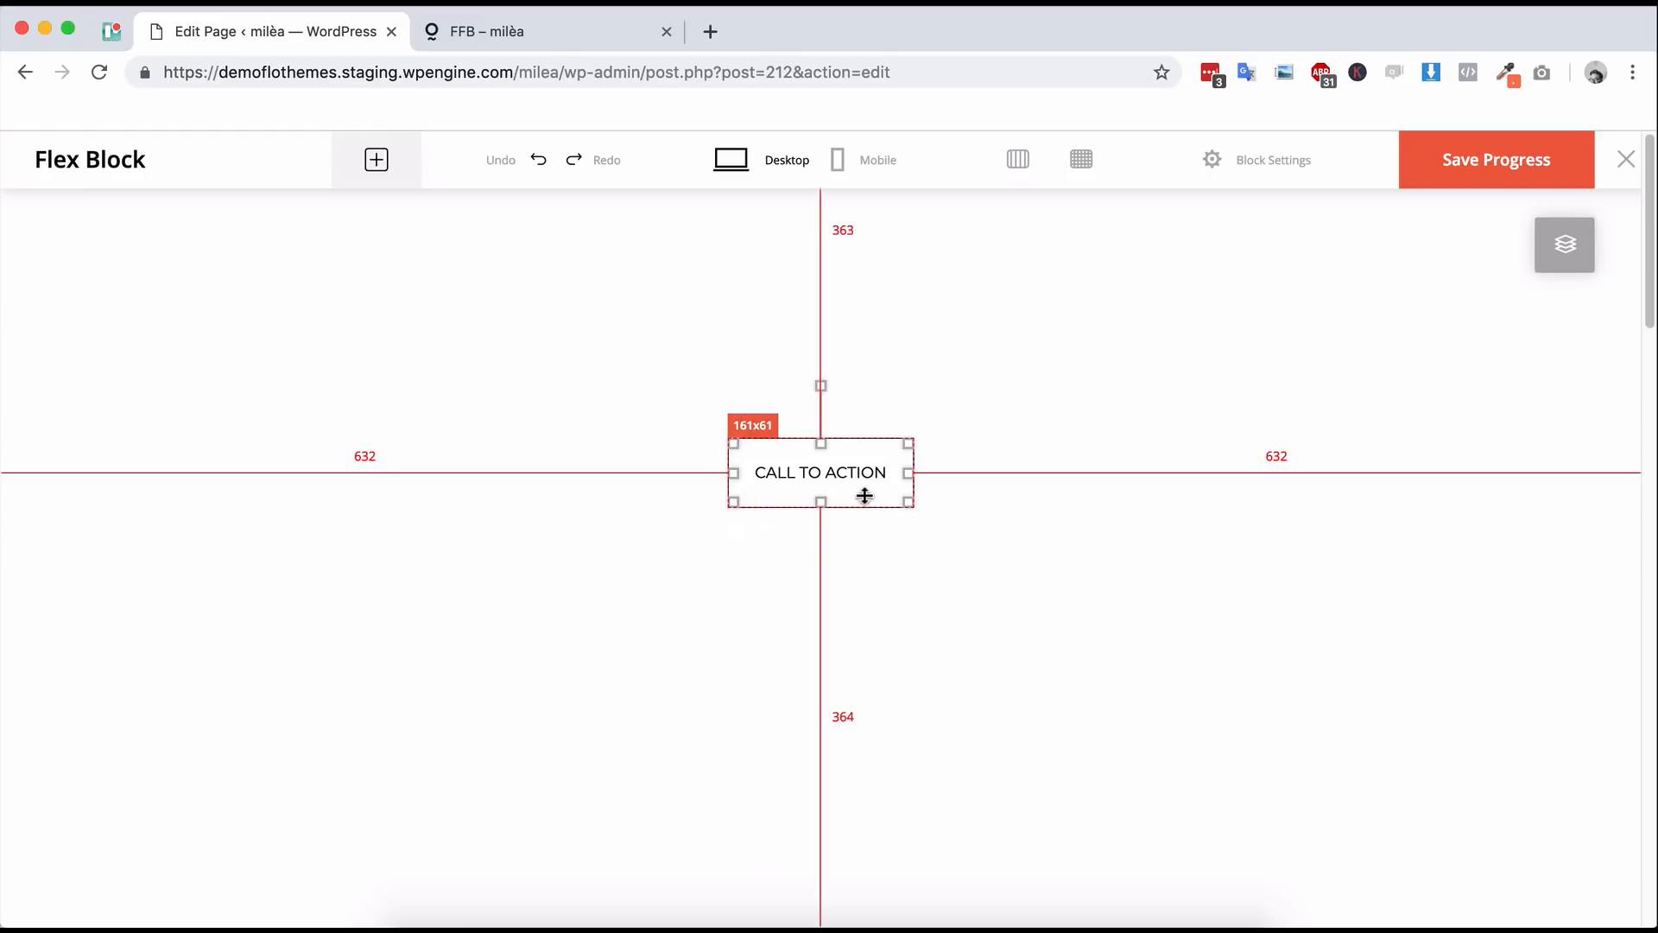
left_click_drag(855, 469, 1224, 686)
left_click_drag(1297, 756, 1454, 666)
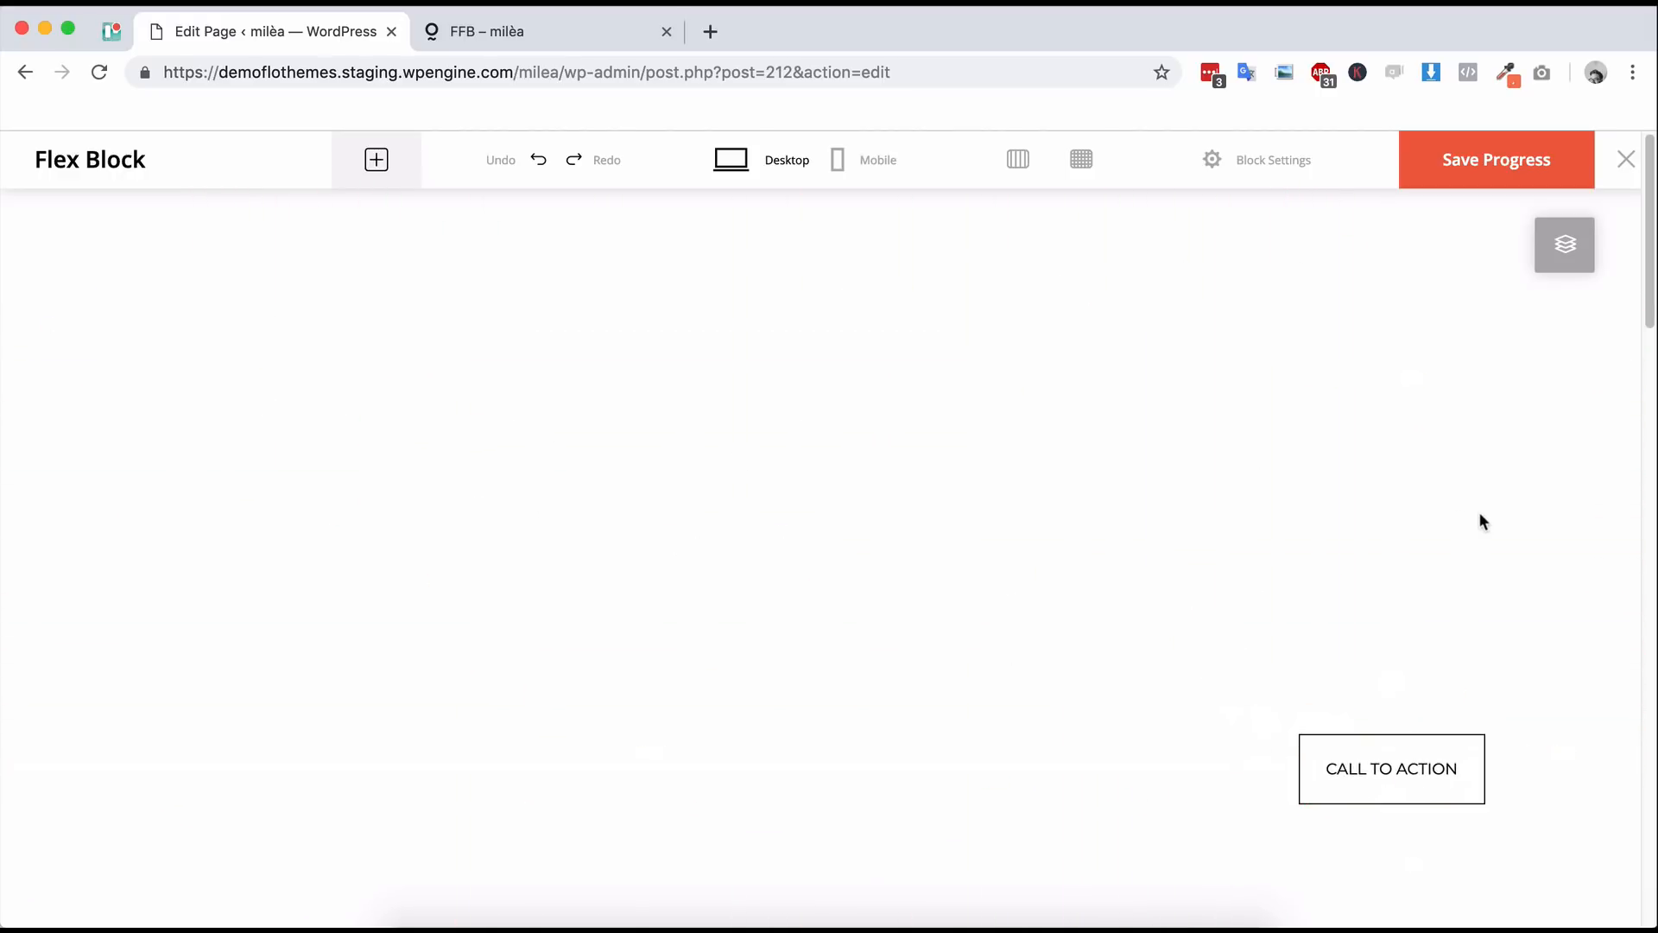
left_click_drag(1384, 769, 808, 436)
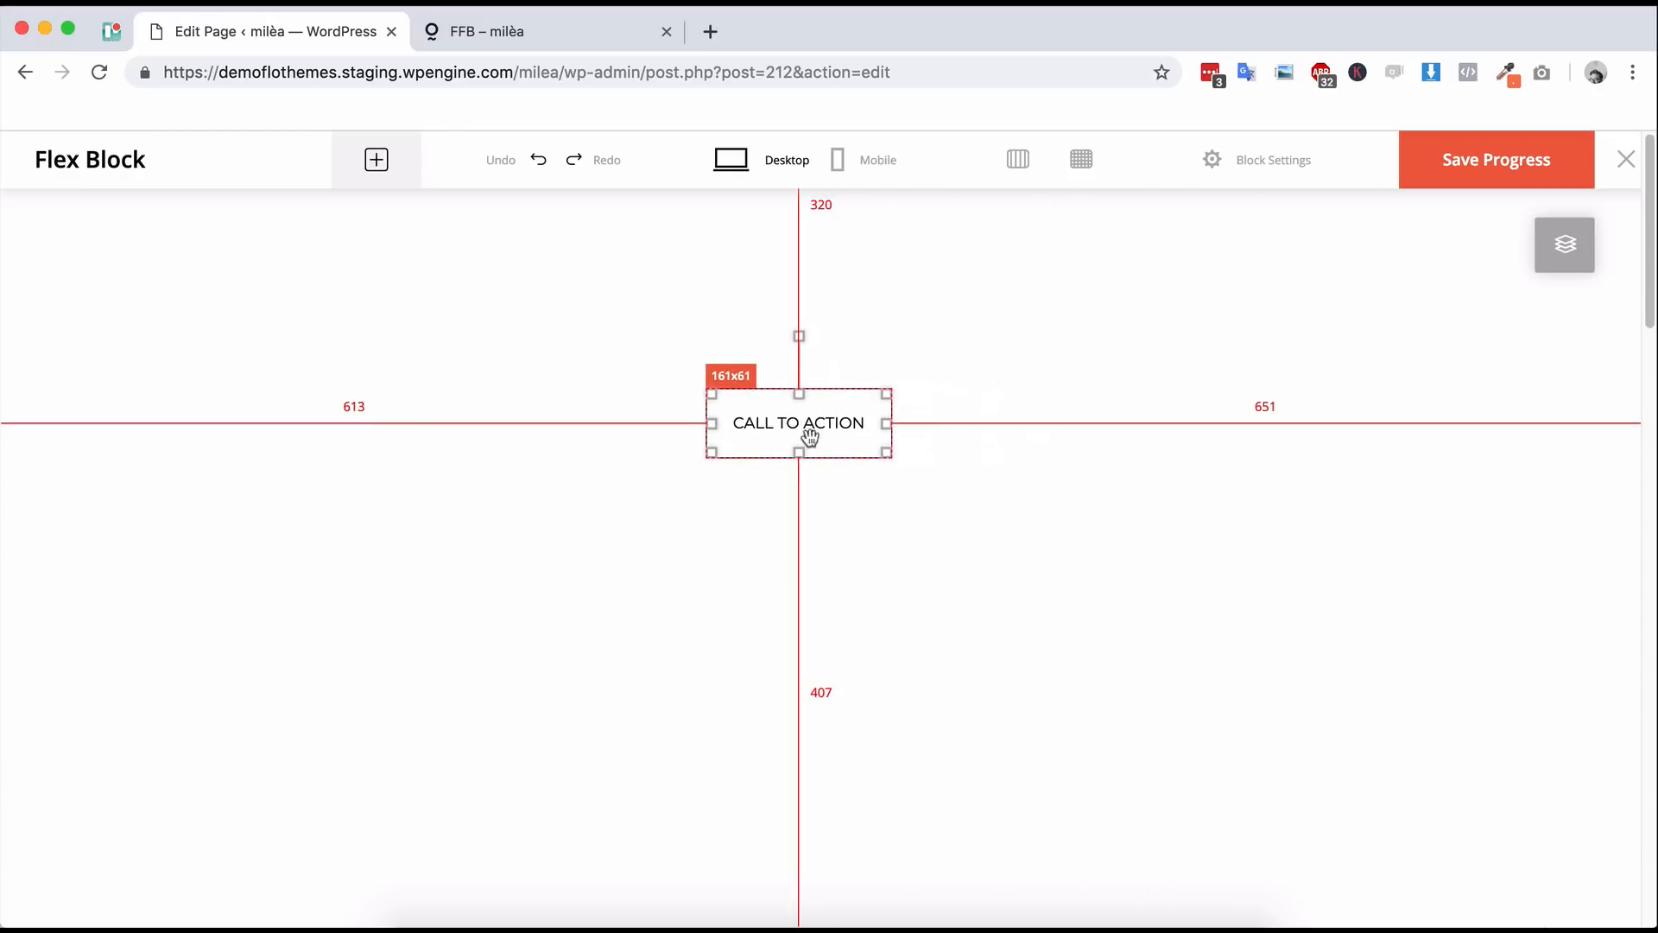
- Deselect the button and set the canvas column guides to Theme Page Edges
left_click(1076, 331)
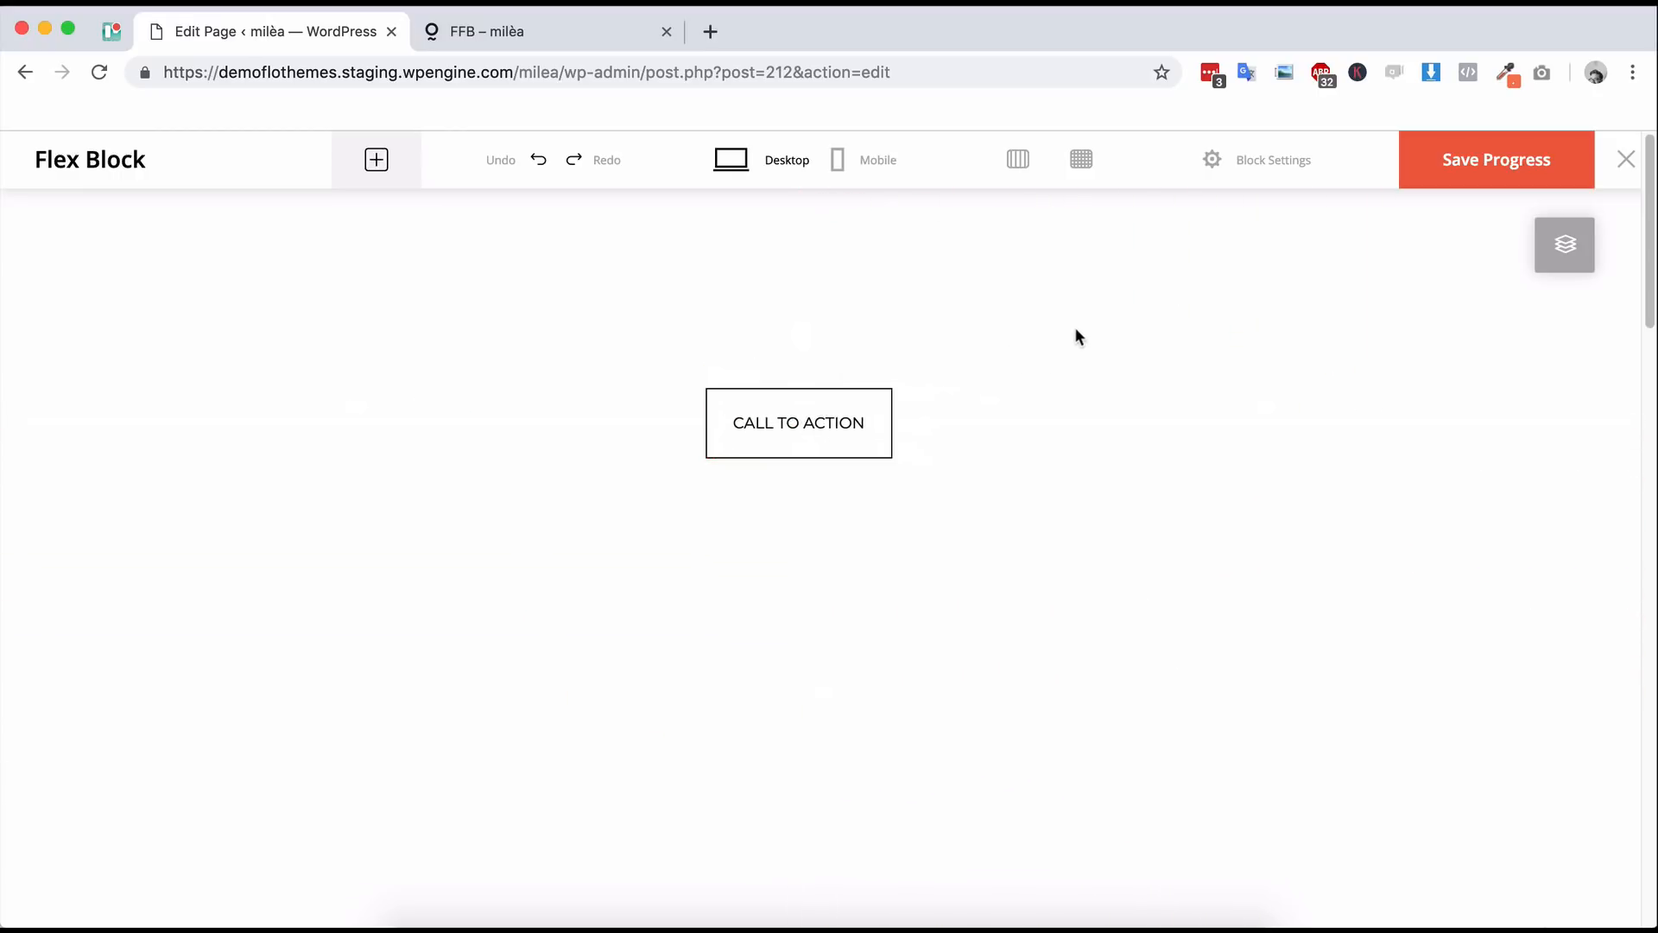
left_click(1021, 163)
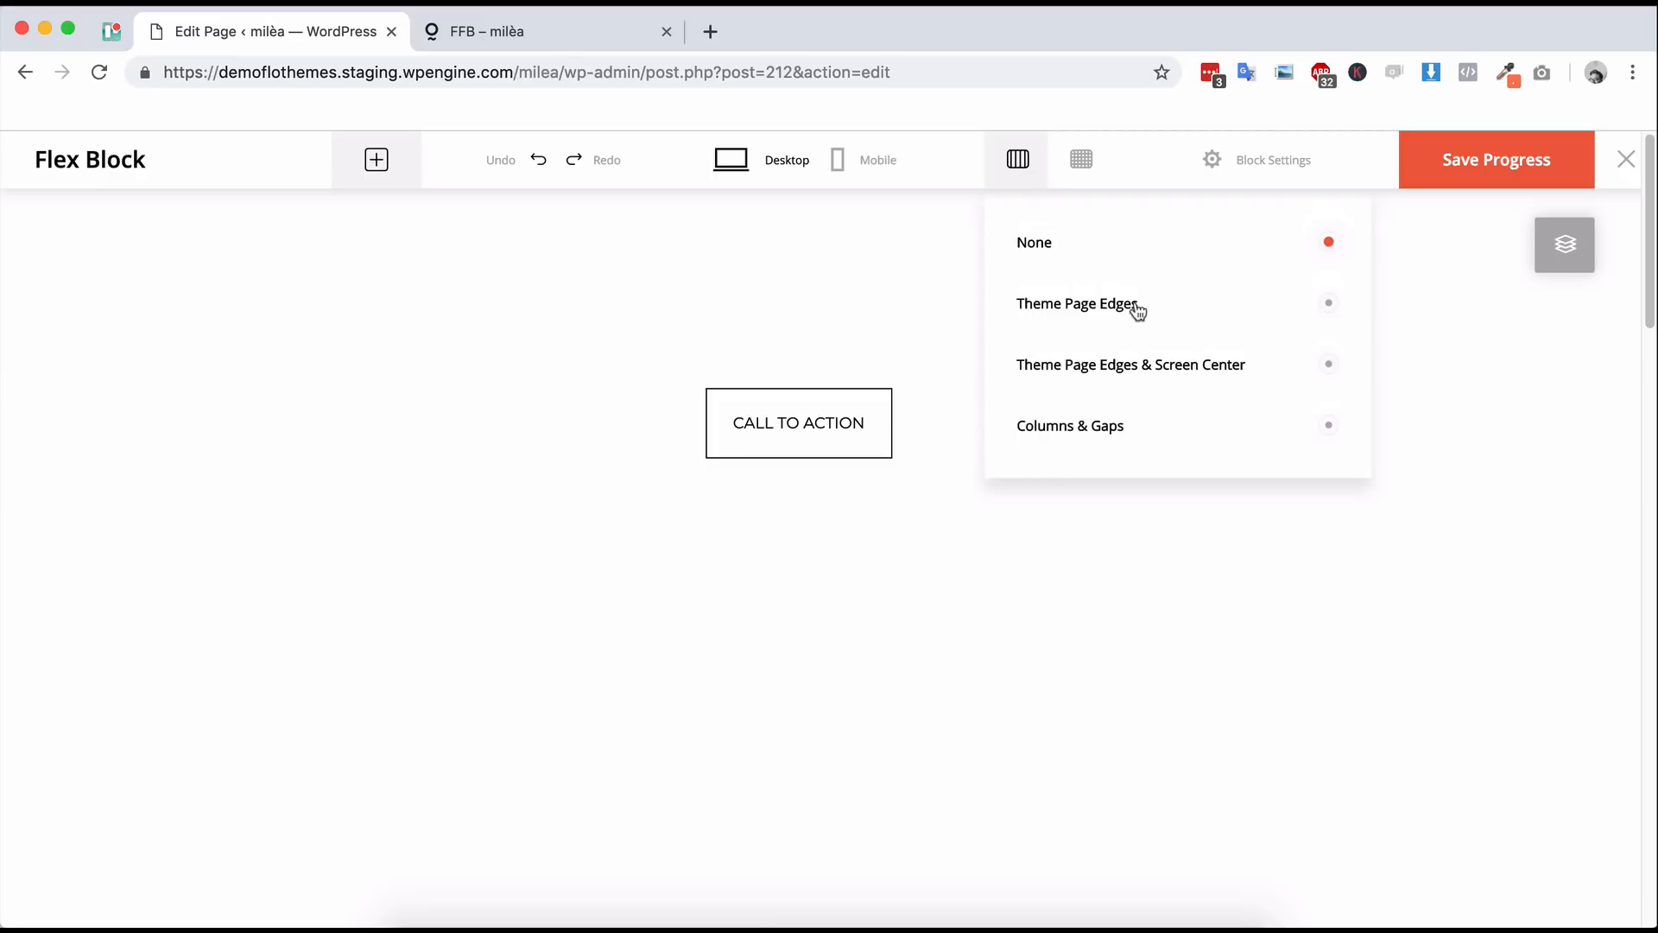
left_click(1209, 322)
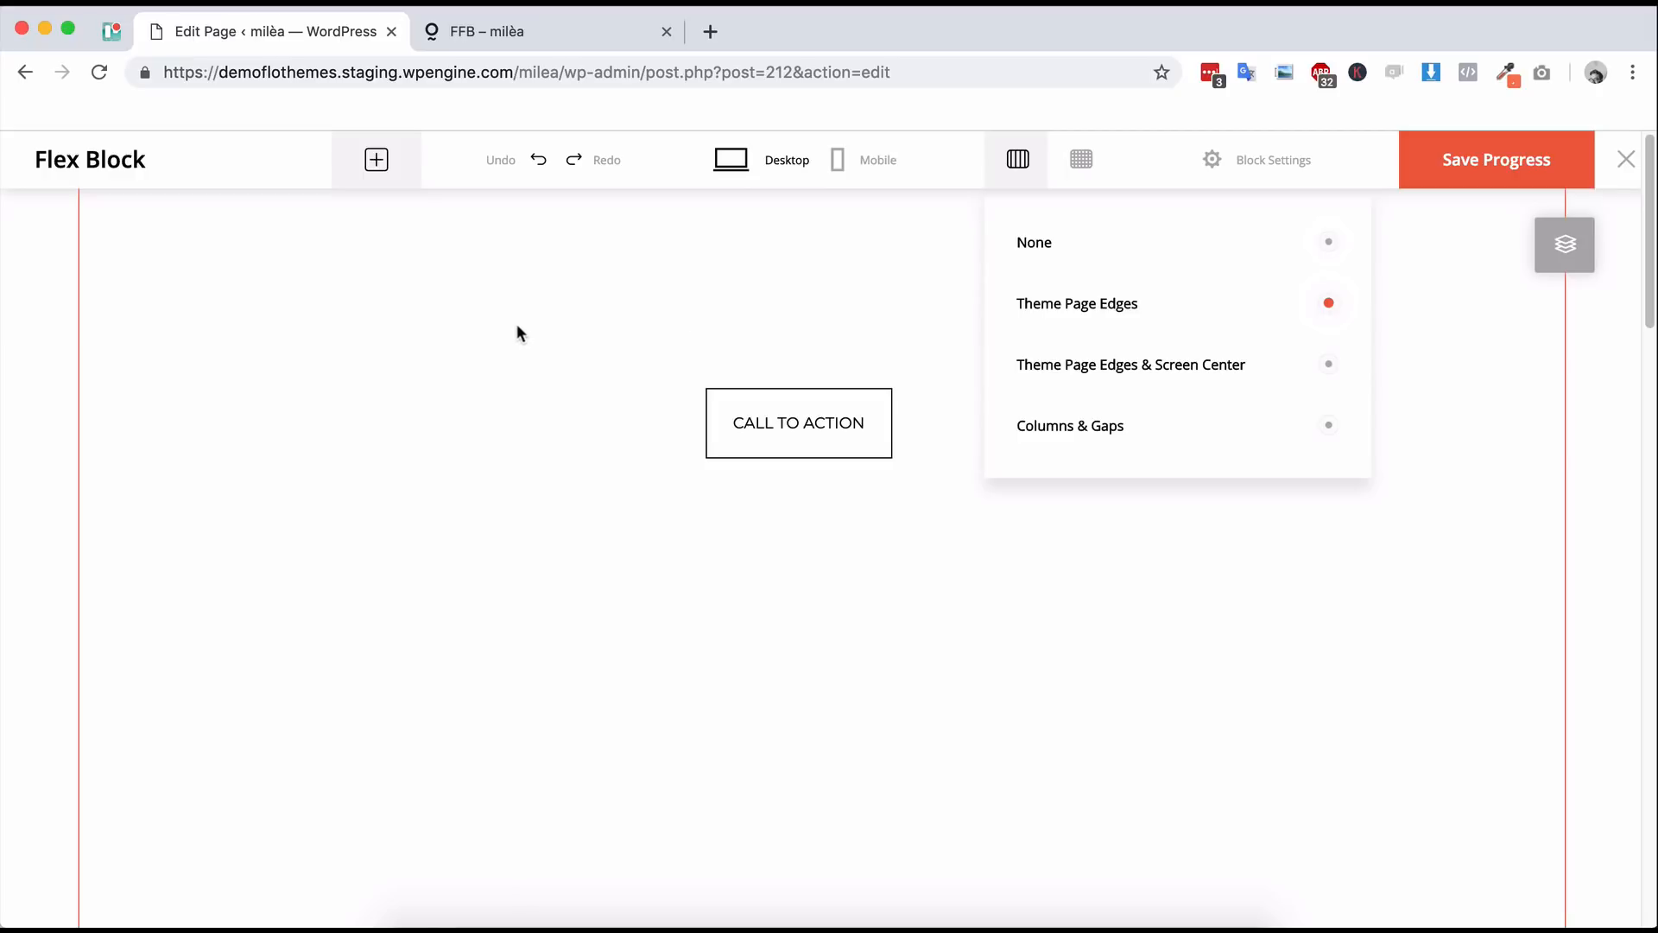
- Examine how the Latest Work sections on the published FFB page align with the page and screen edges, and return to the page editor
left_click(525, 34)
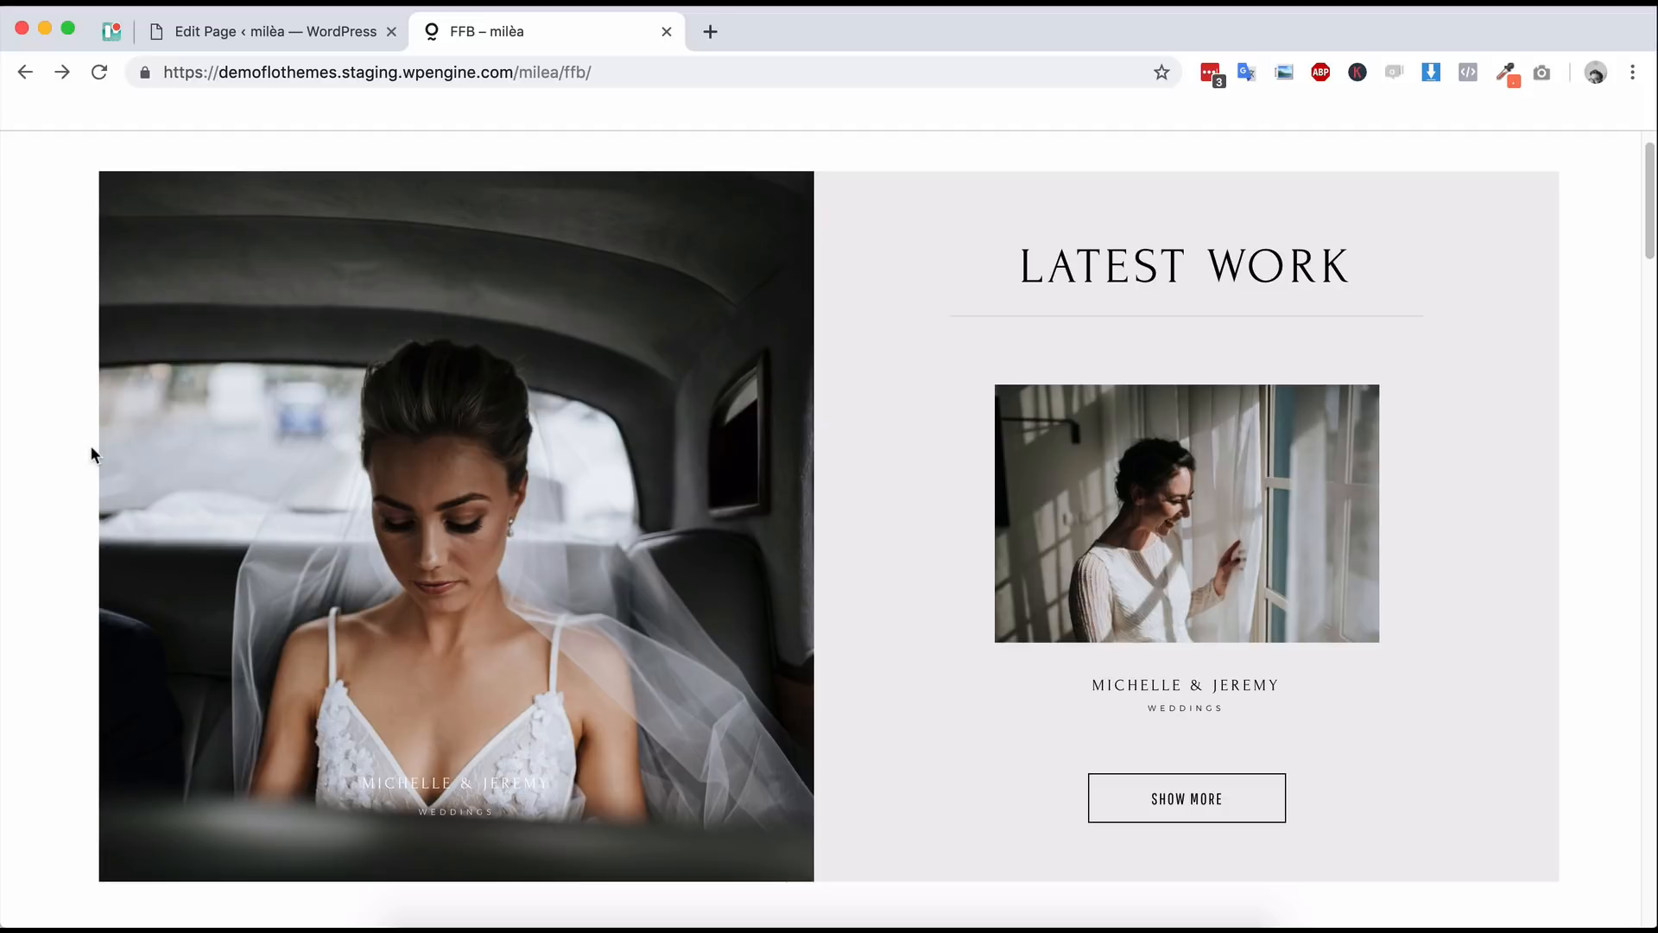
scroll(84, 450, "down", 1)
scroll(78, 448, "up", 1)
scroll(77, 453, "down", 1)
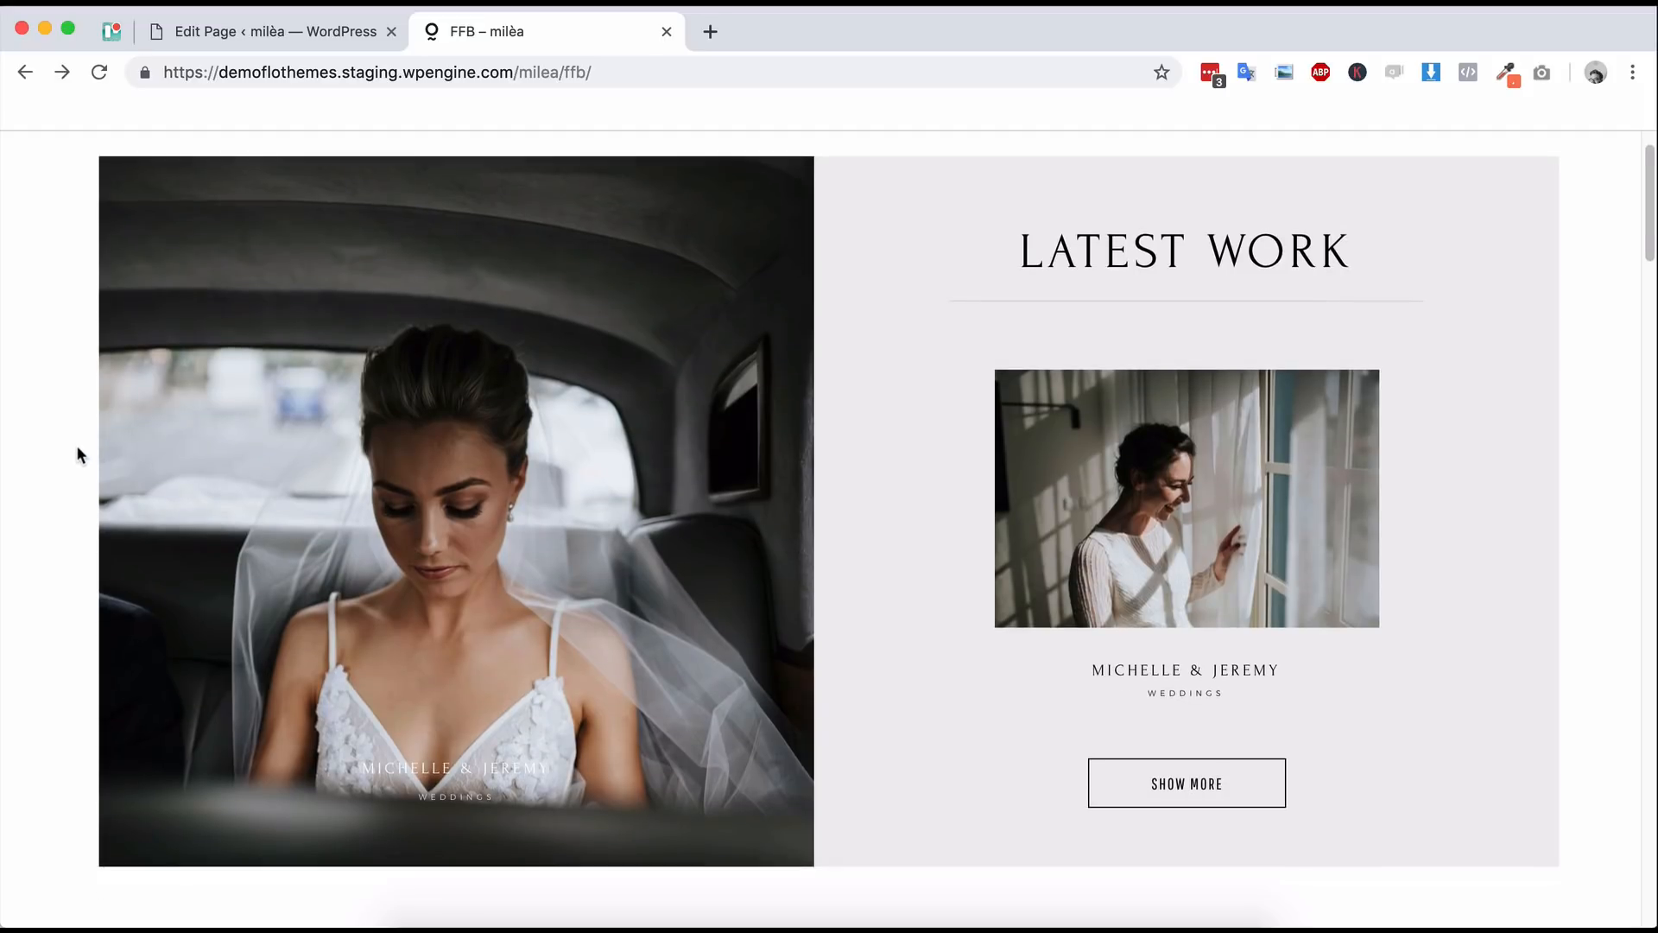
scroll(77, 450, "down", 5)
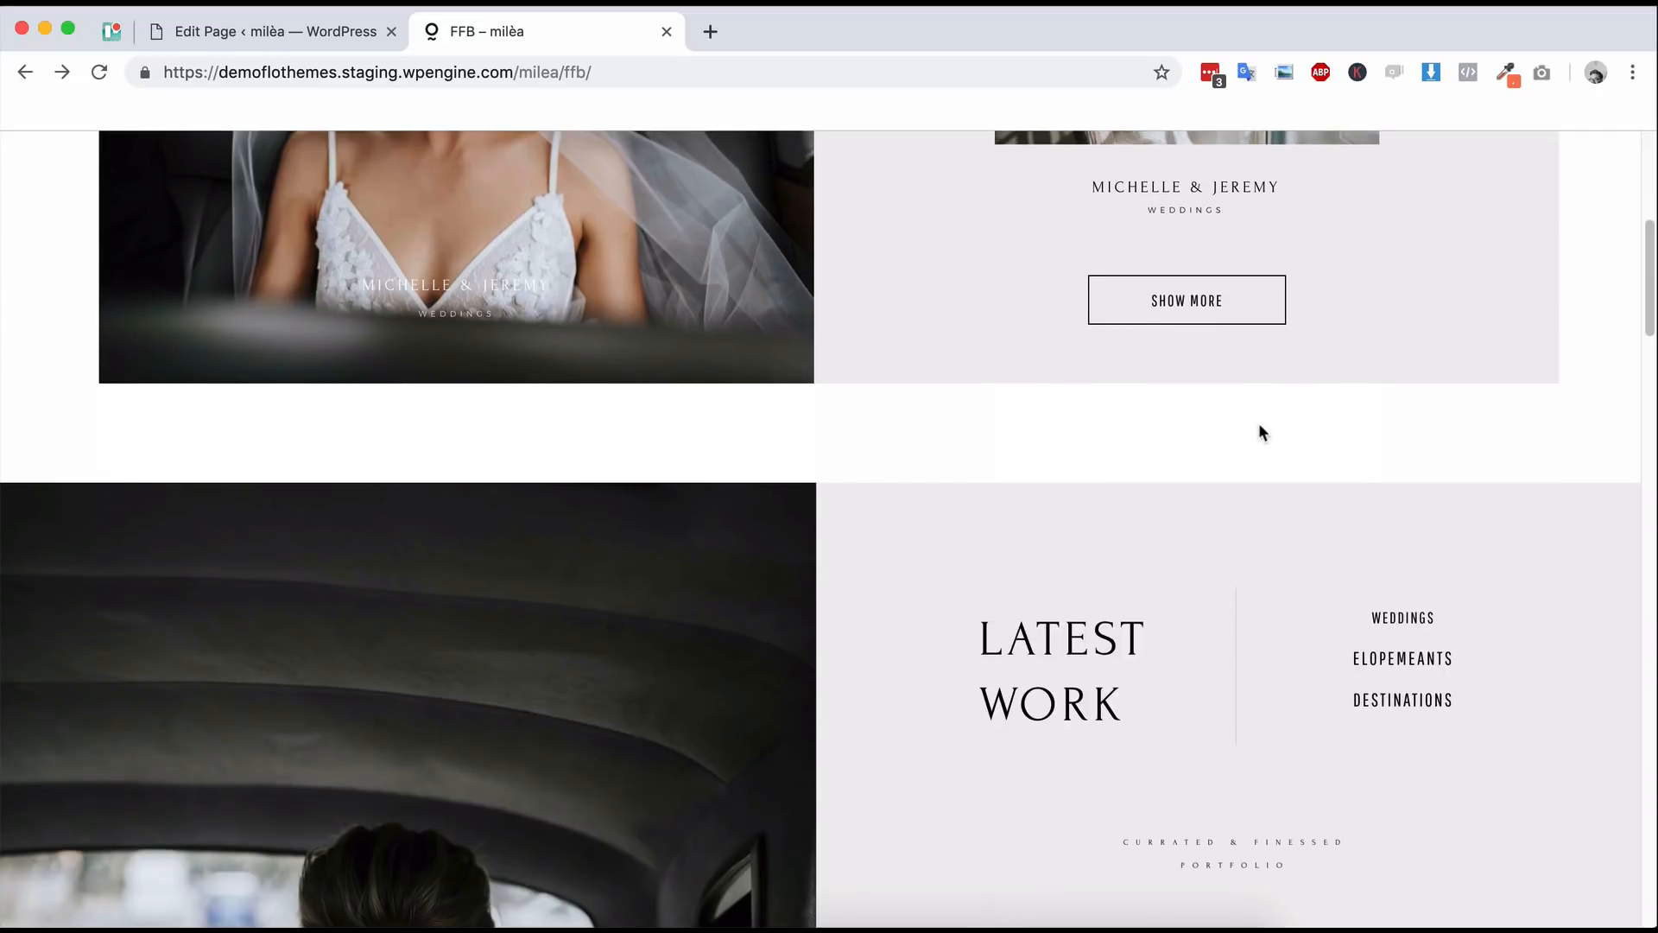
scroll(1327, 408, "up", 6)
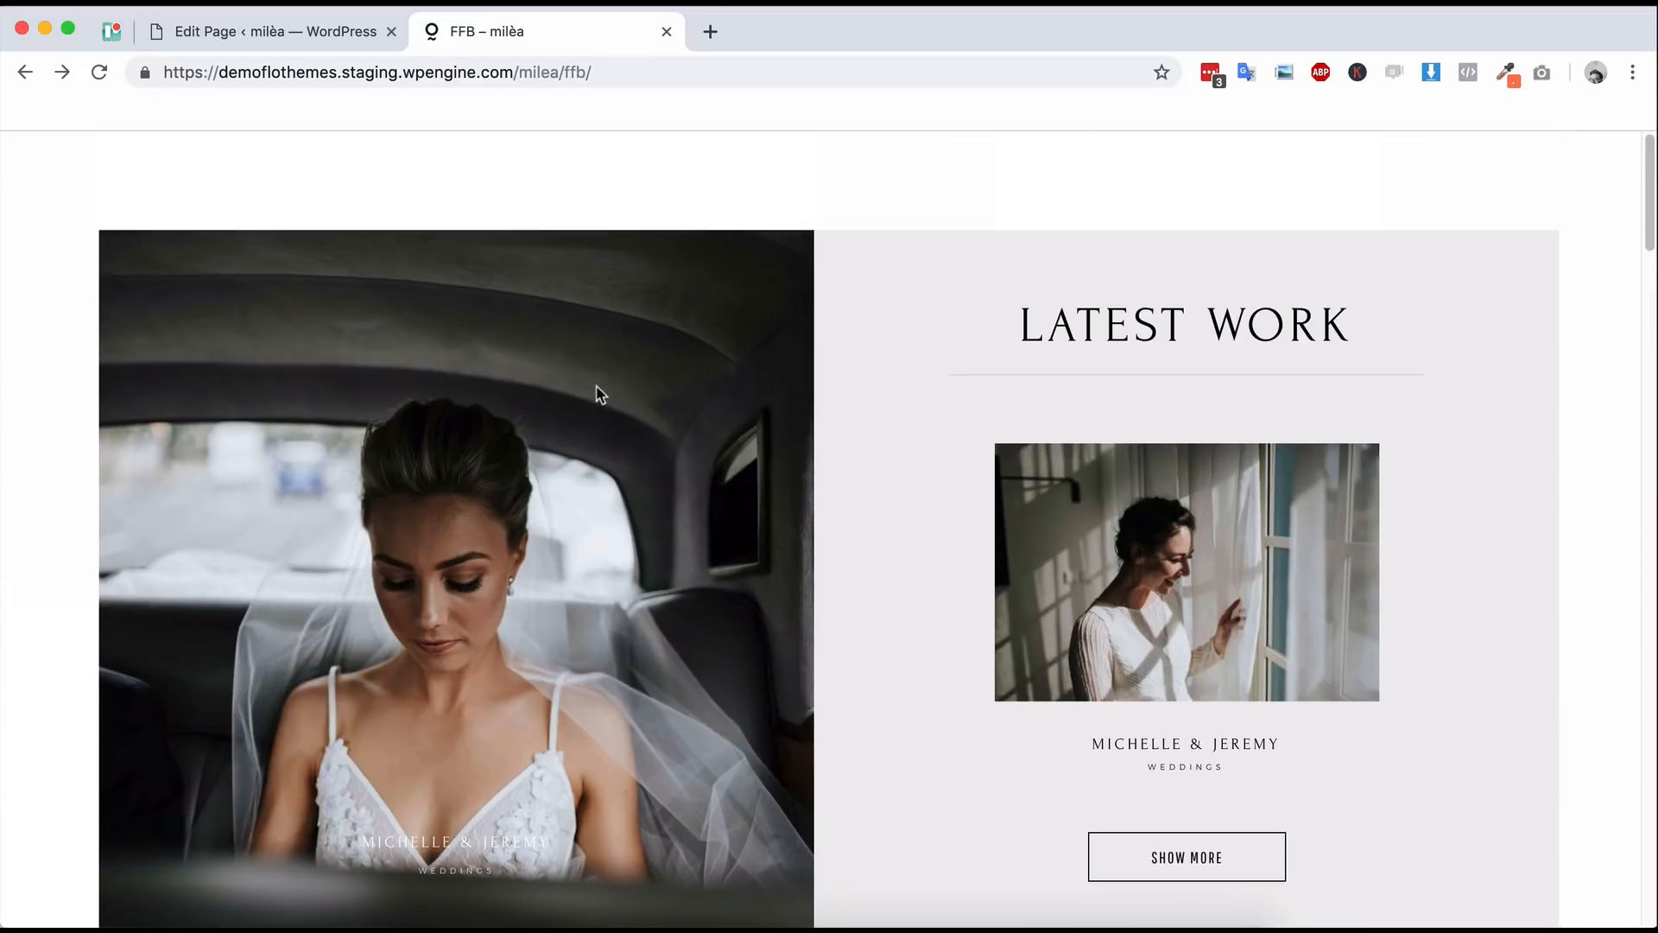
scroll(602, 364, "down", 6)
scroll(549, 375, "up", 2)
left_click(348, 39)
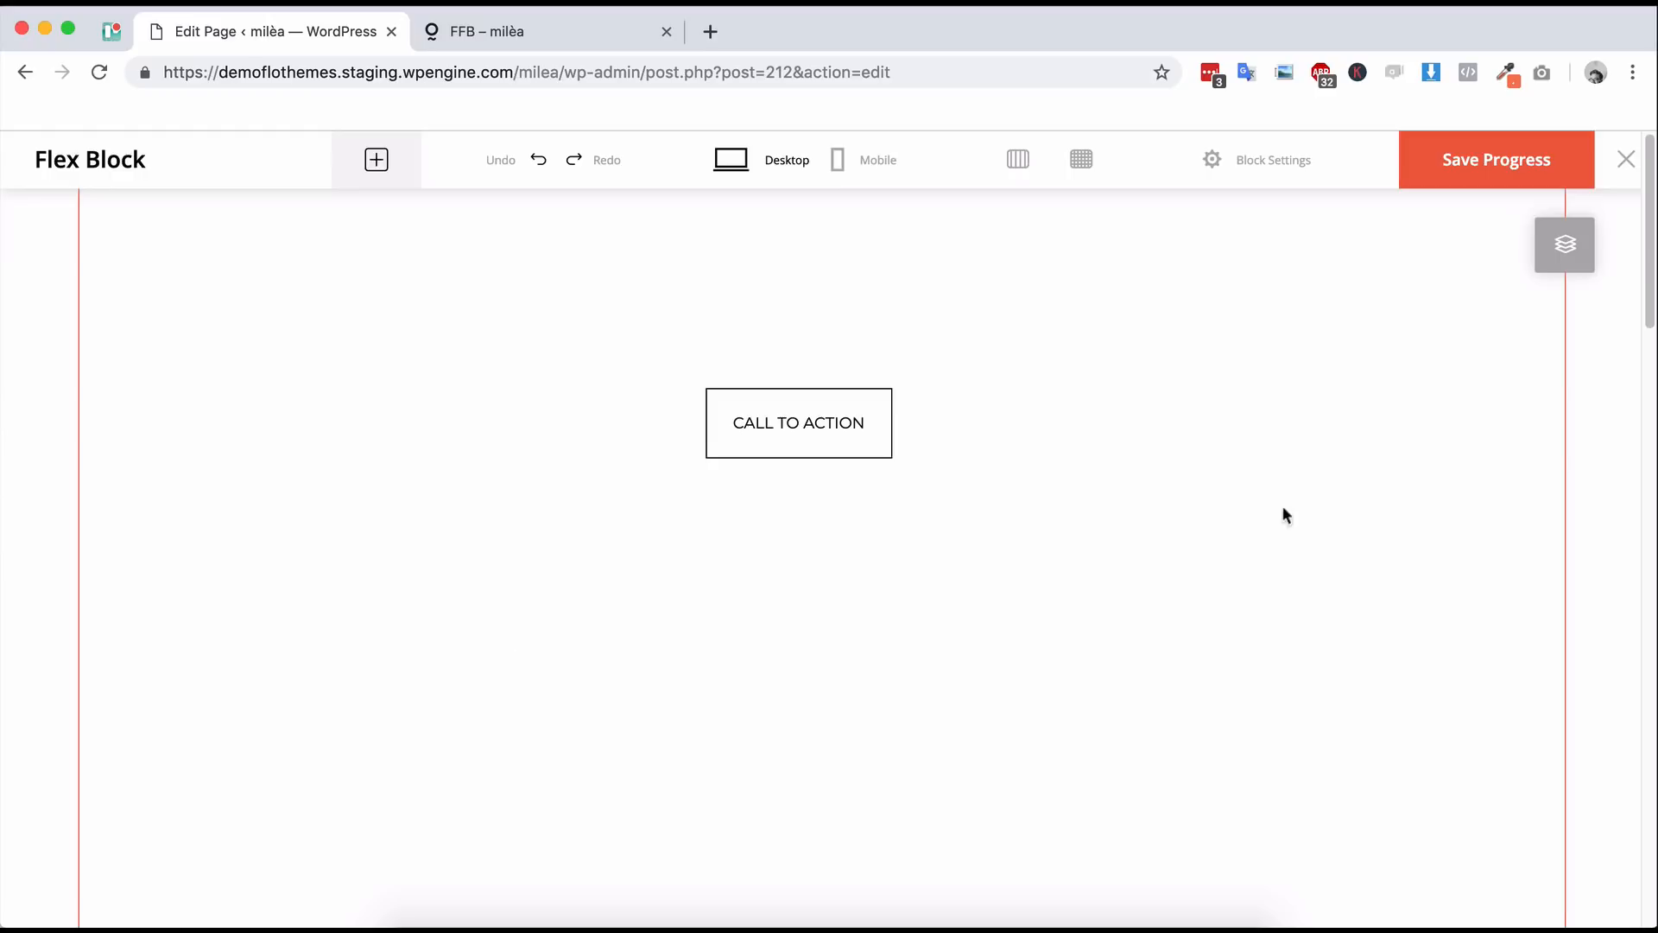
- Set the column guides to Theme Page Edges & Screen Center and align the button on the center guide, about 353 px from the canvas's upper edge
left_click(1017, 162)
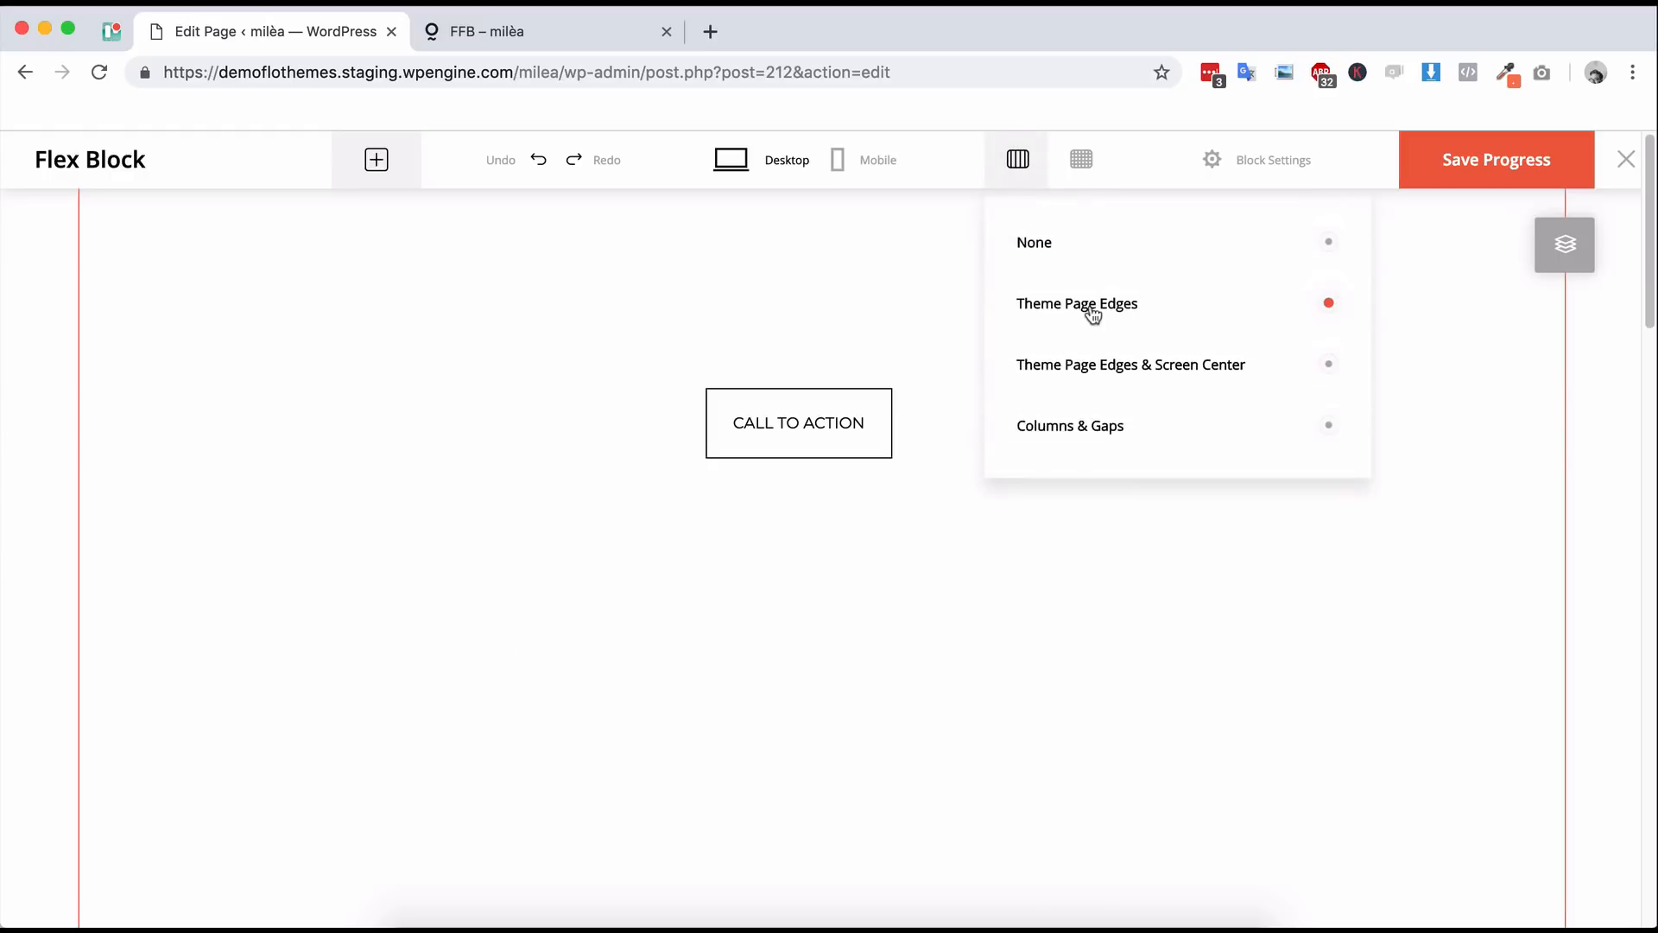
left_click(1097, 380)
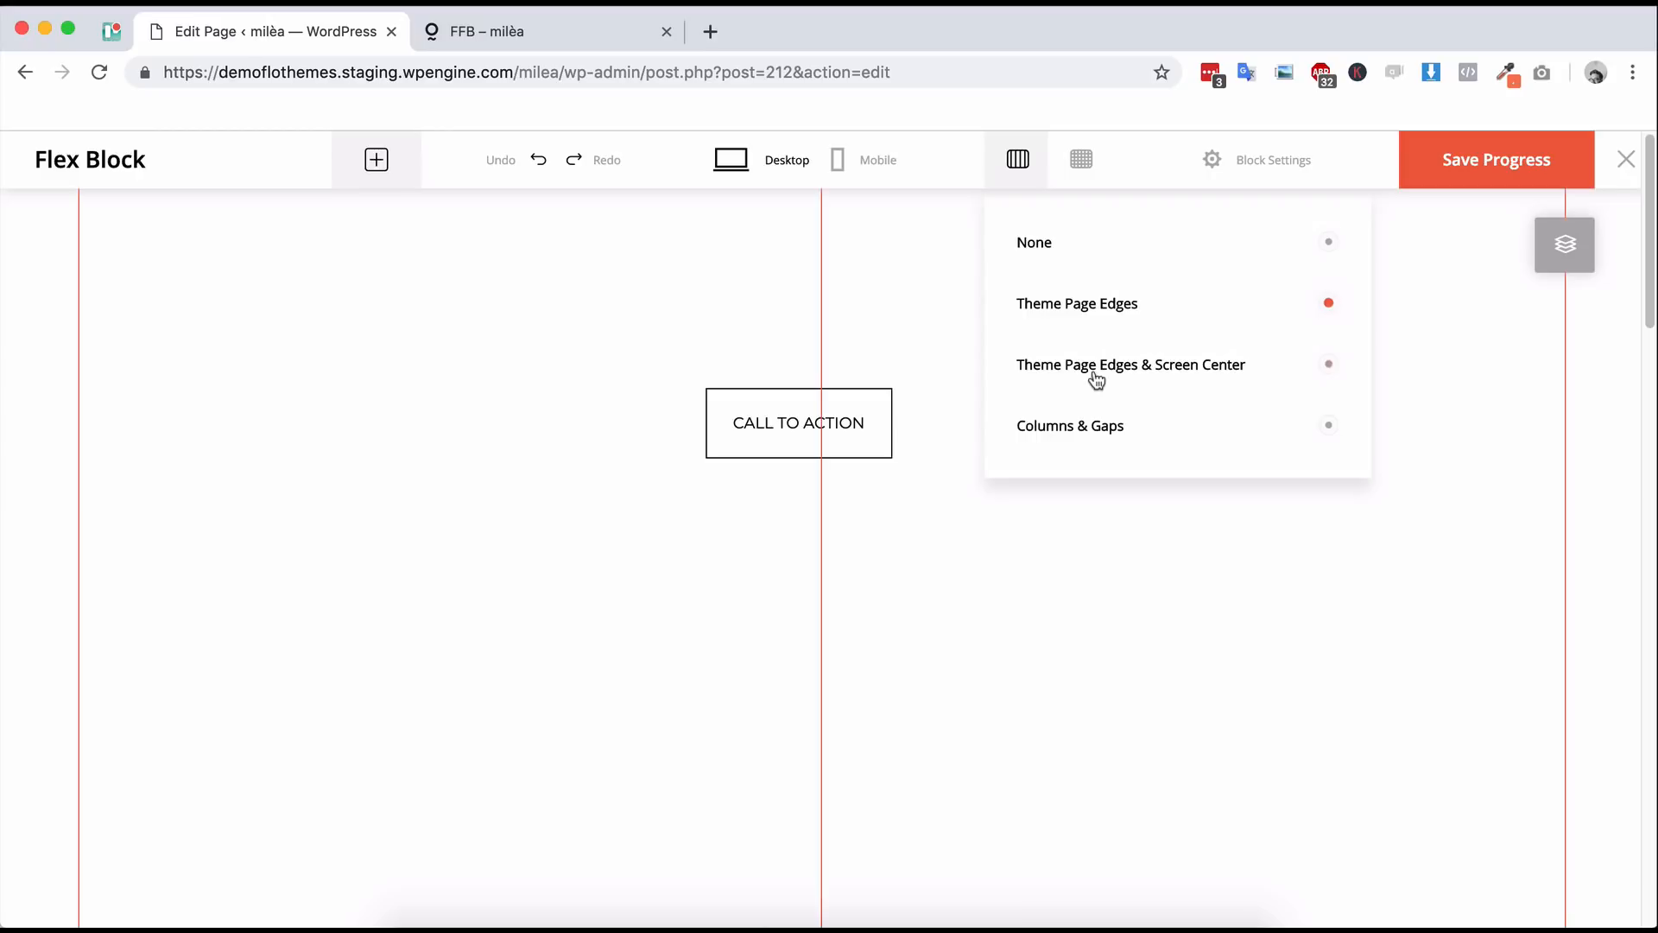
left_click(866, 422)
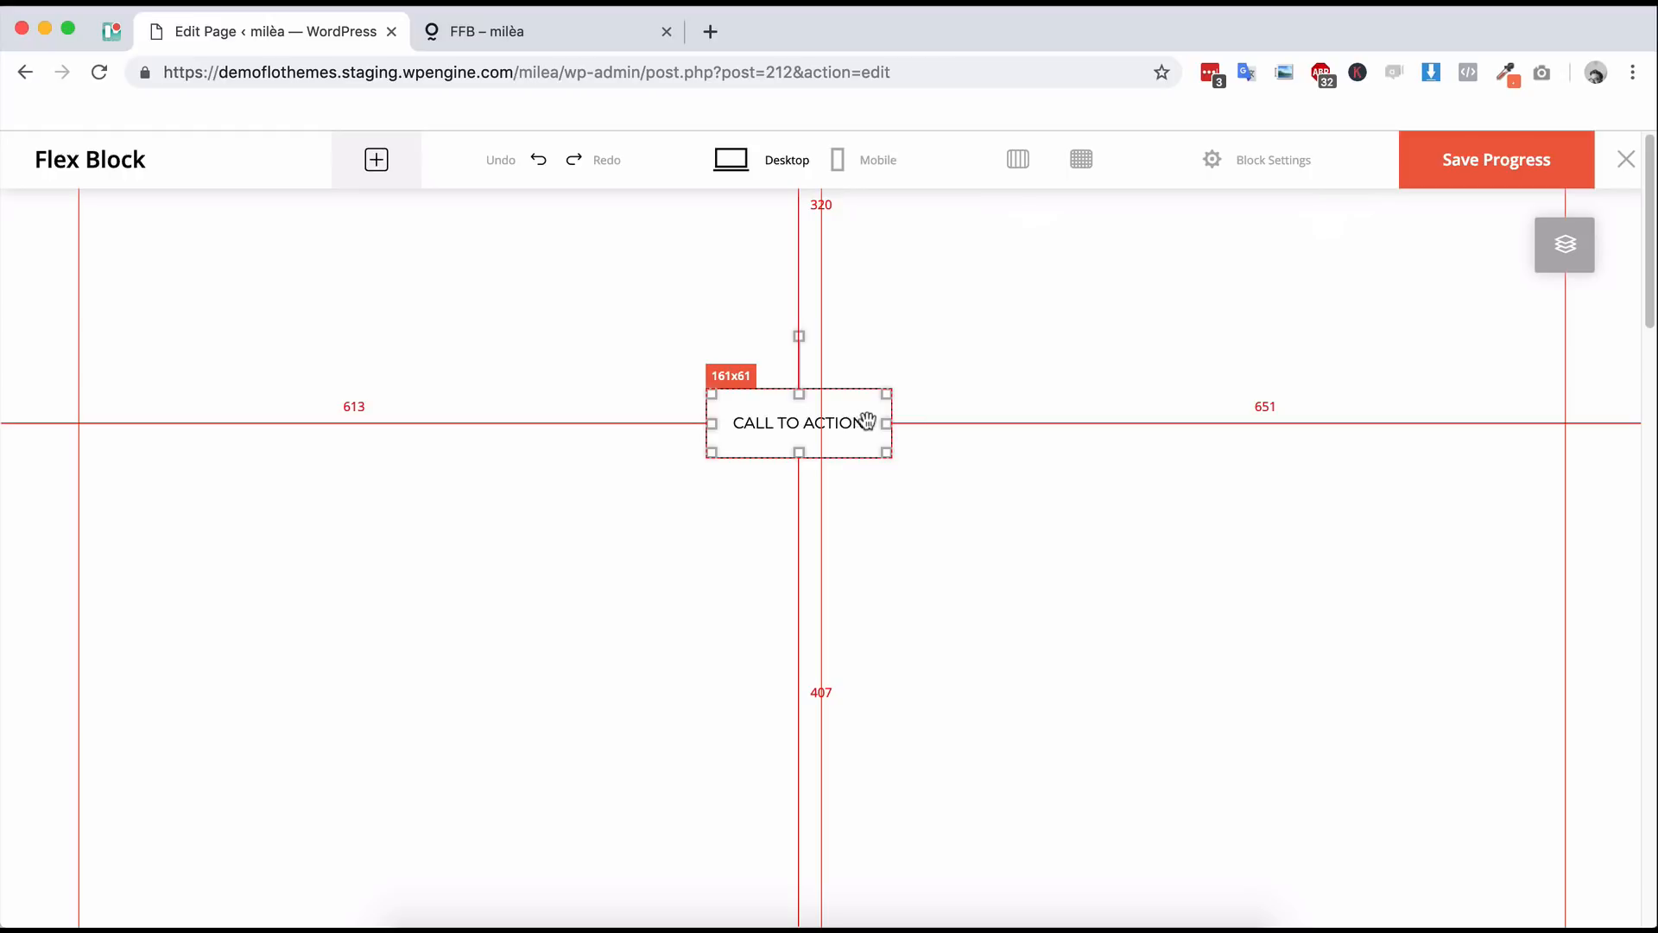
left_click_drag(847, 403, 877, 456)
key("Right")
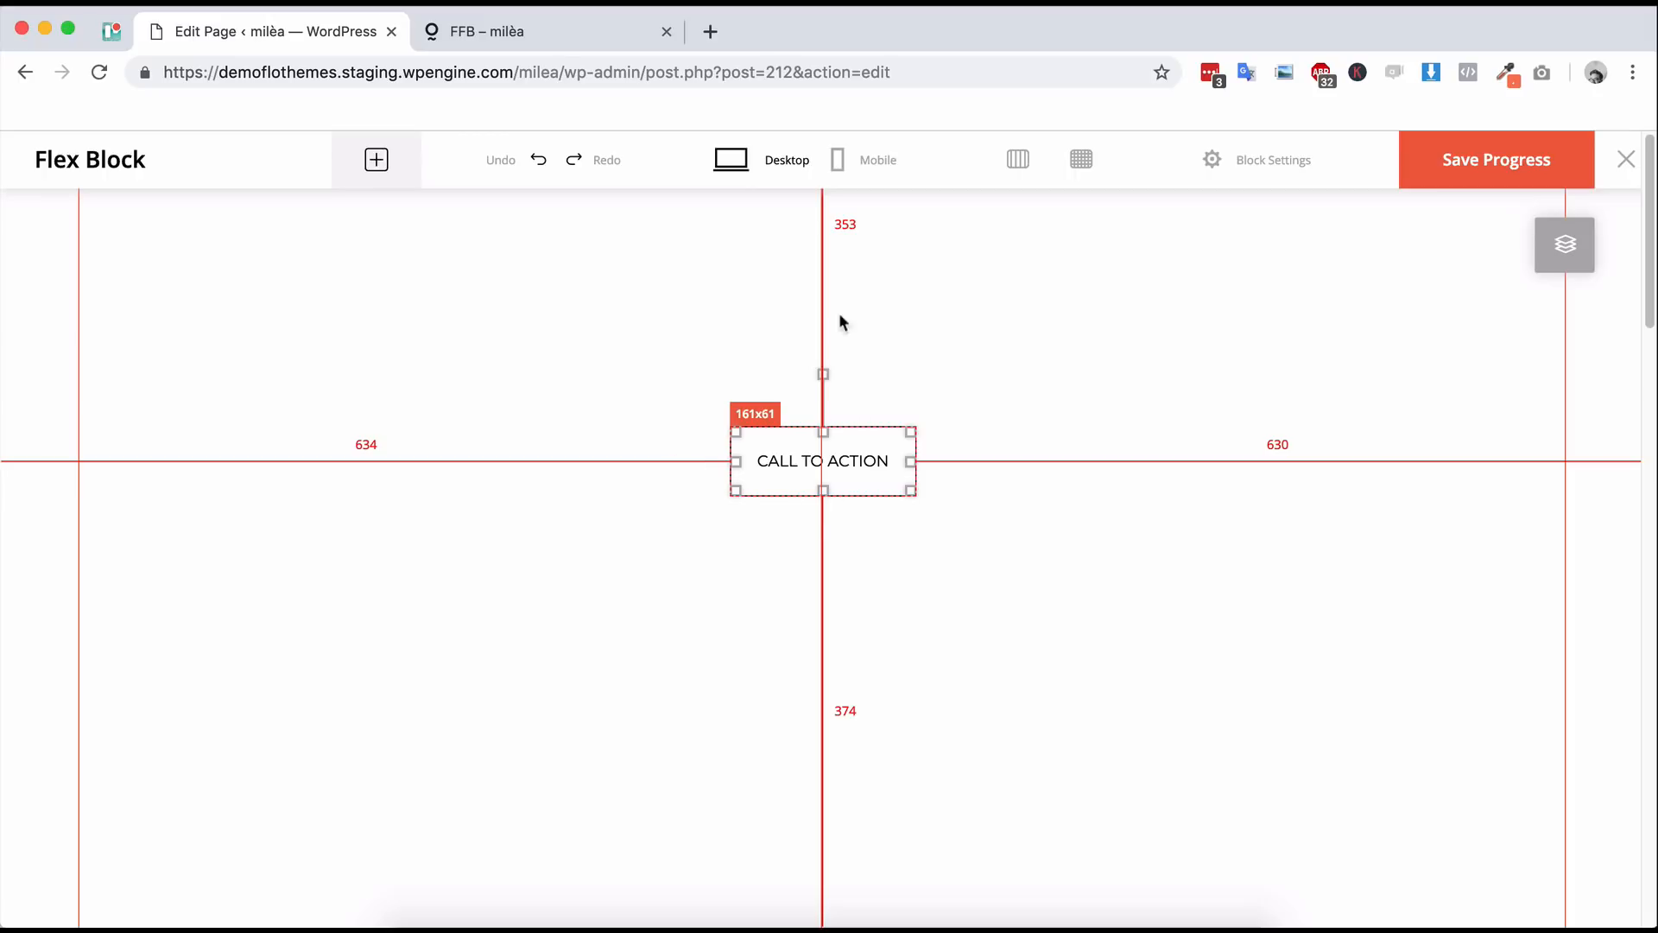
left_click(1186, 627)
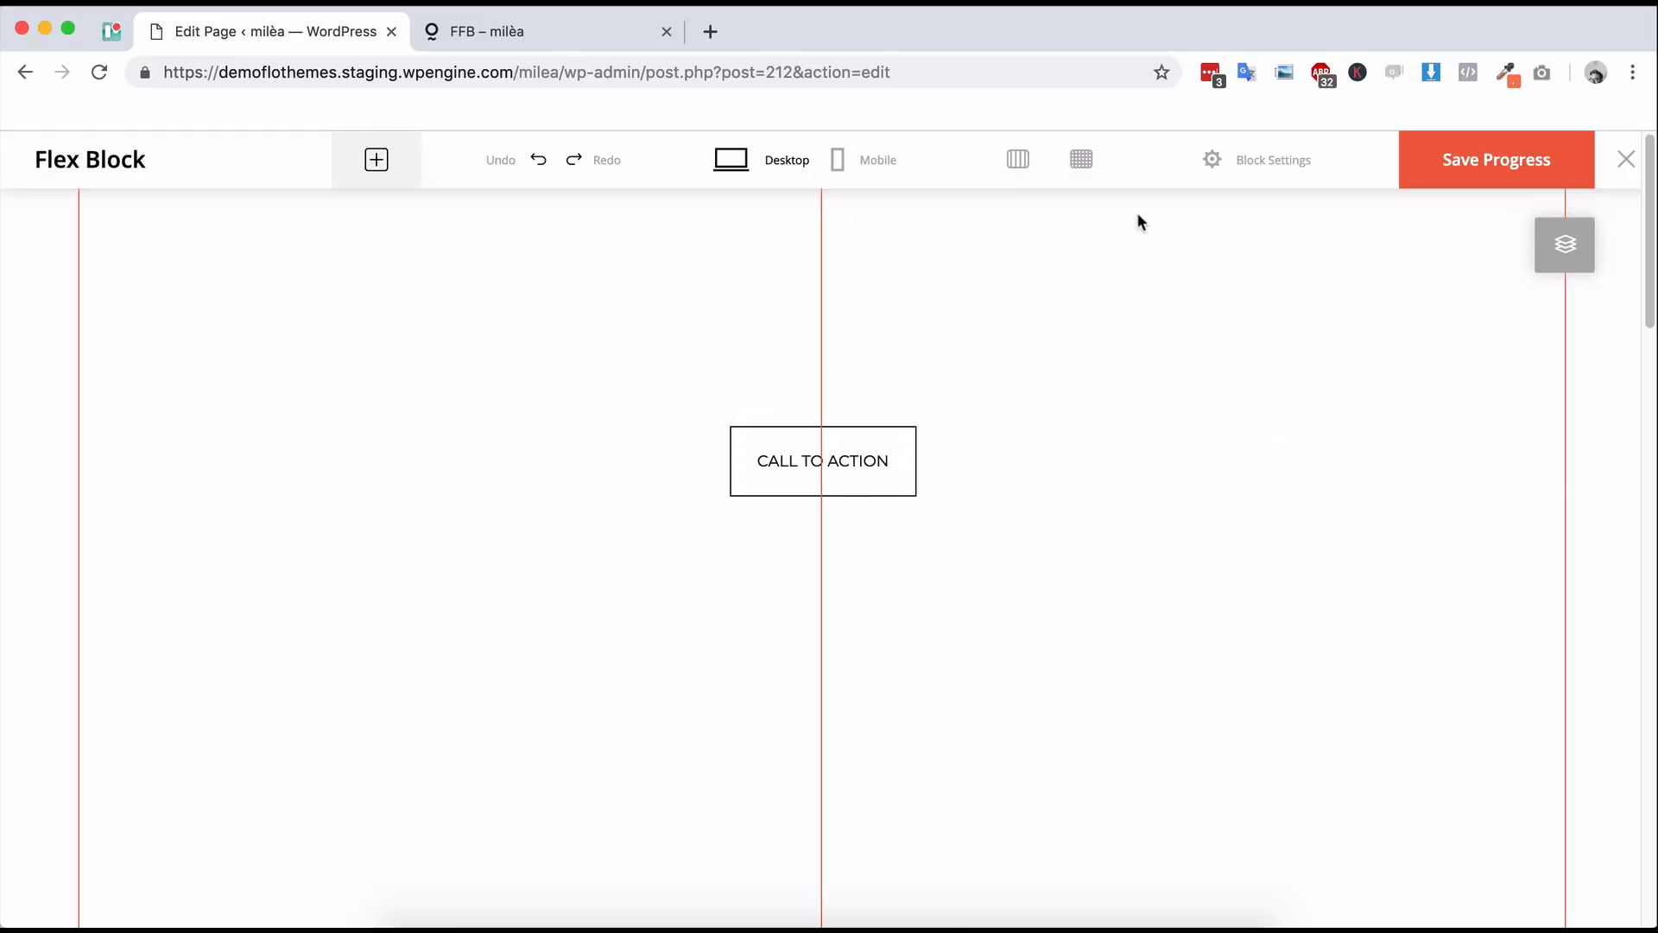
- Widen the button to 173 px between Columns & Gaps guide lines, and restore the Theme Page Edges & Screen Center guides
left_click(1012, 172)
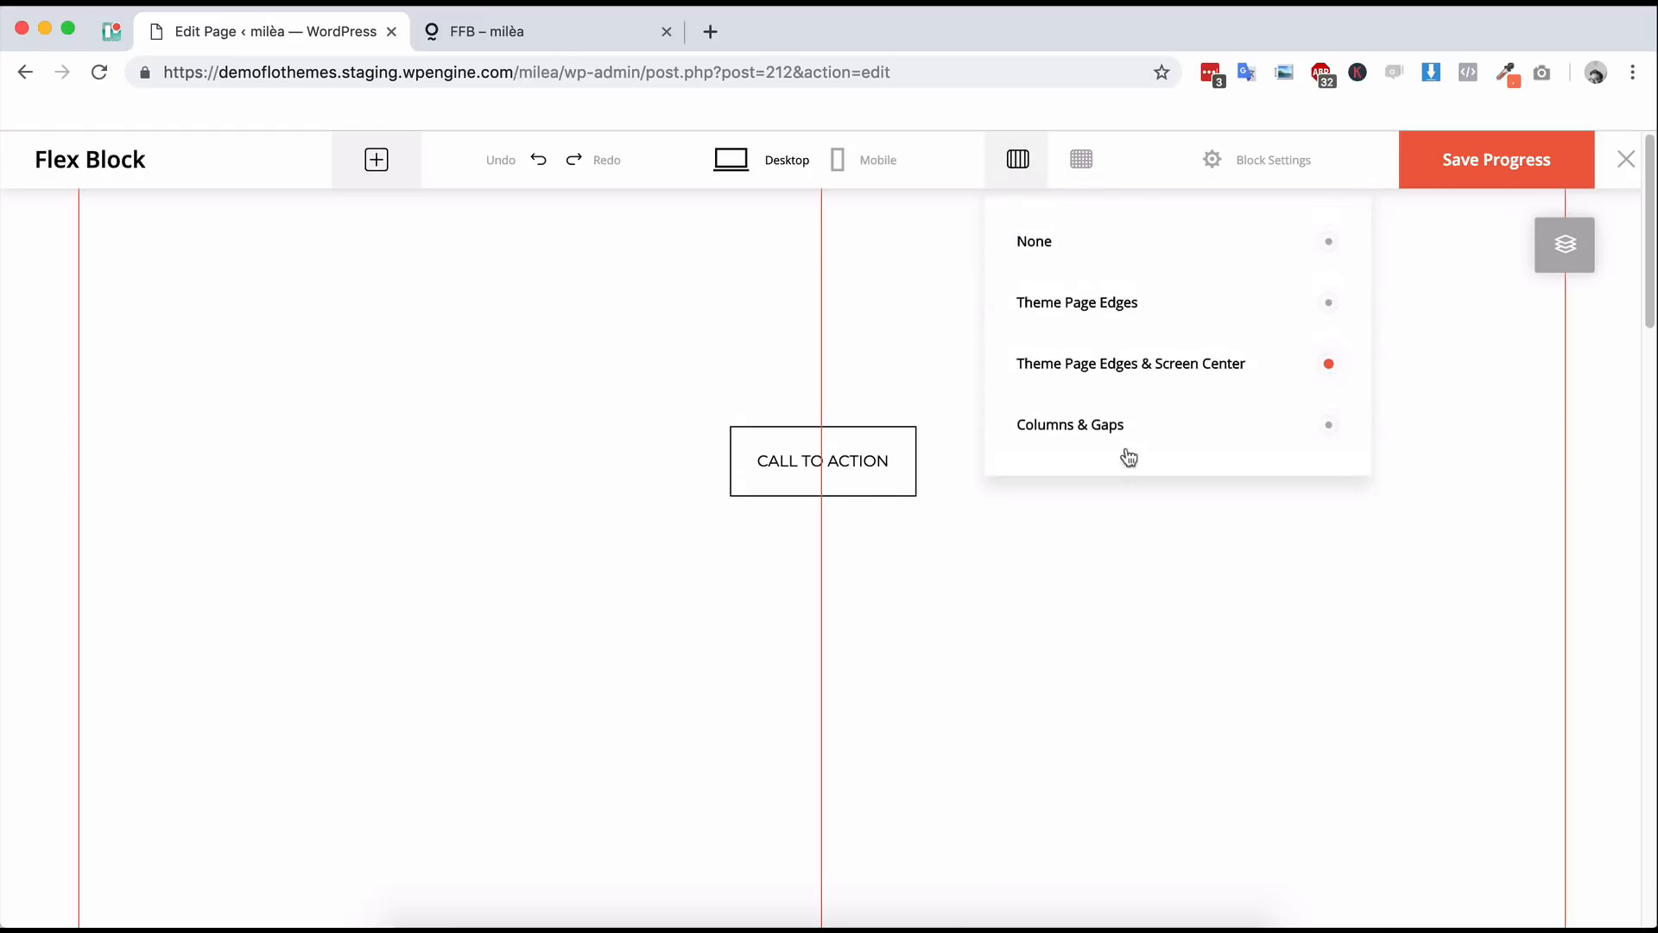
left_click(1103, 435)
left_click(893, 297)
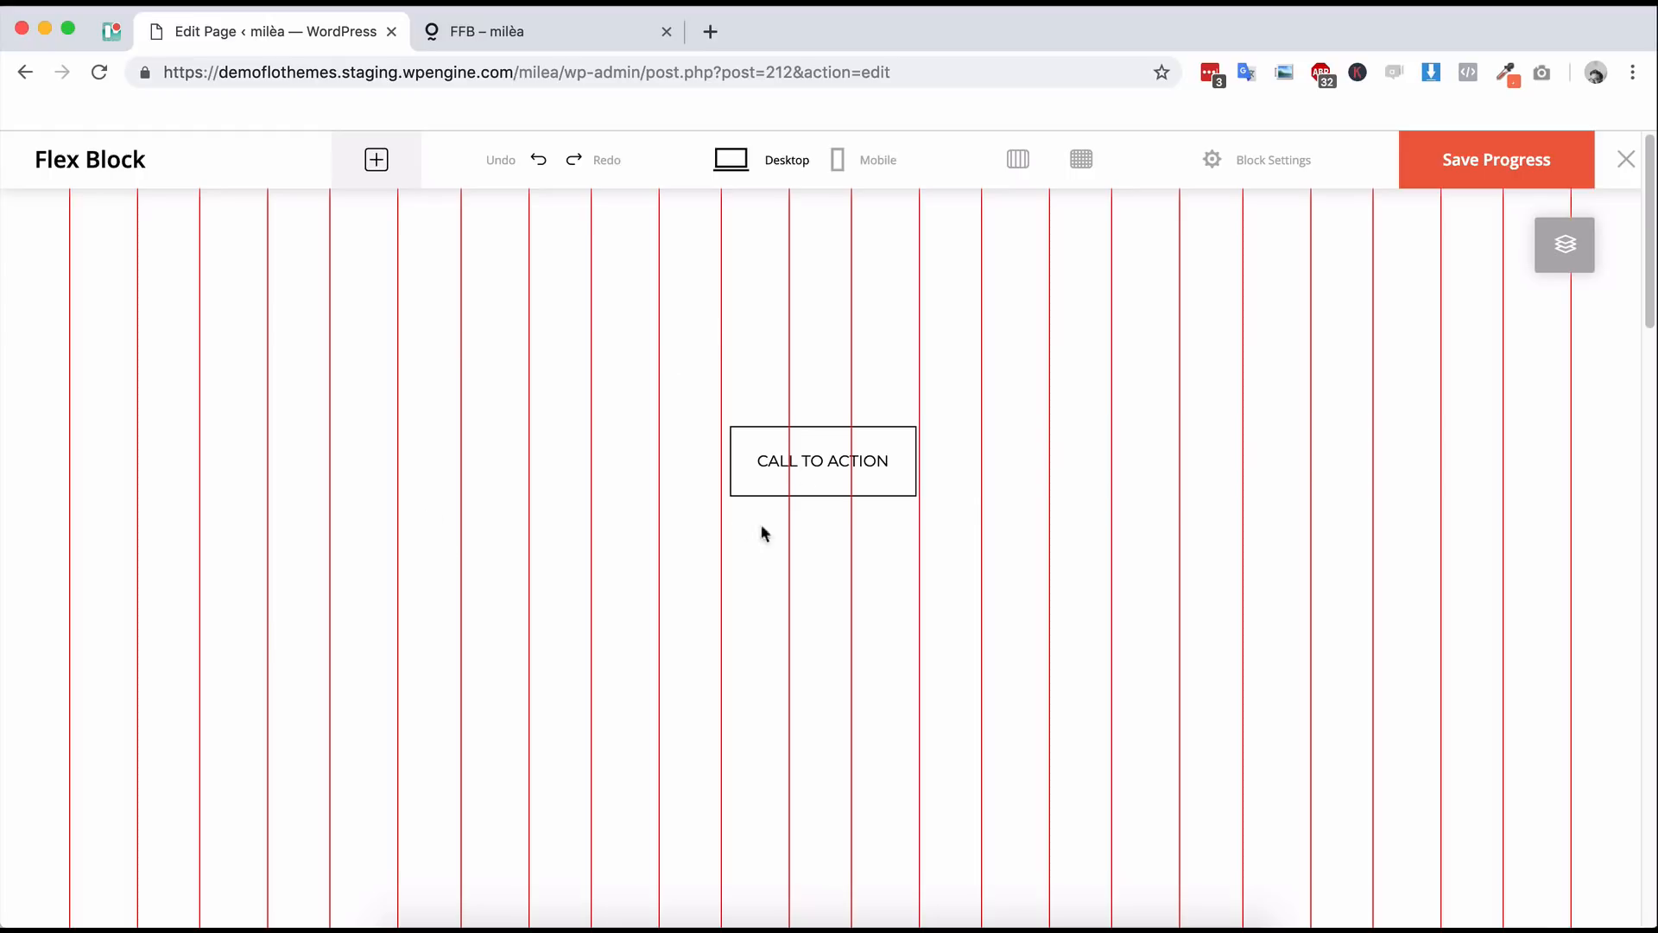
left_click(765, 460)
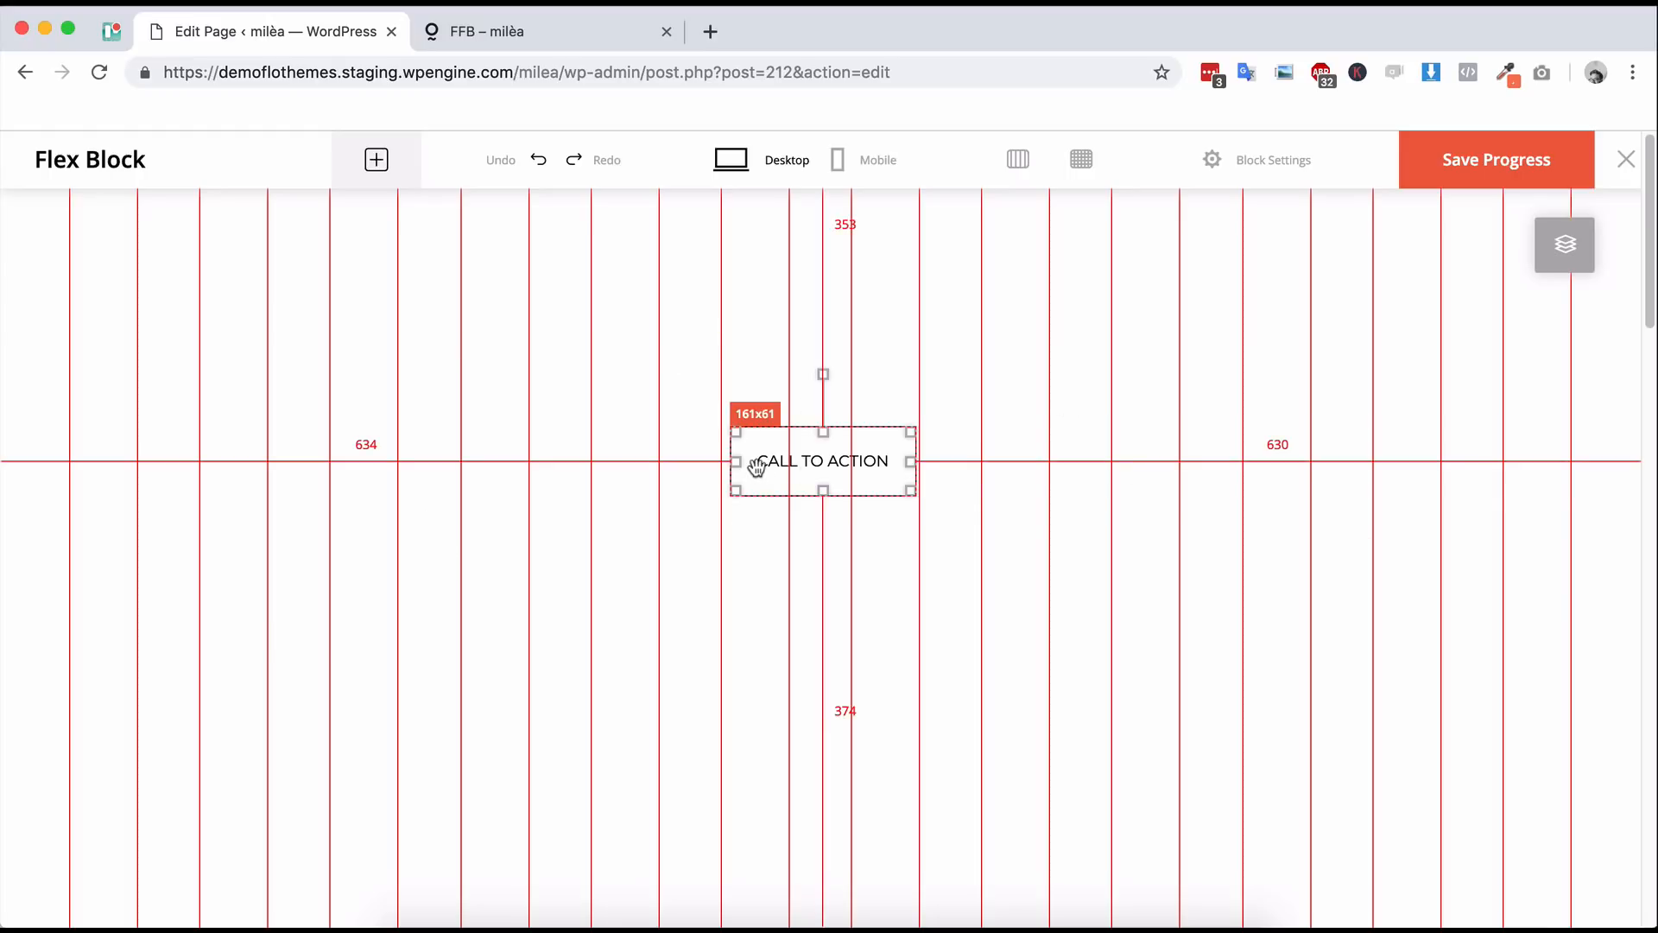
left_click_drag(731, 462, 730, 466)
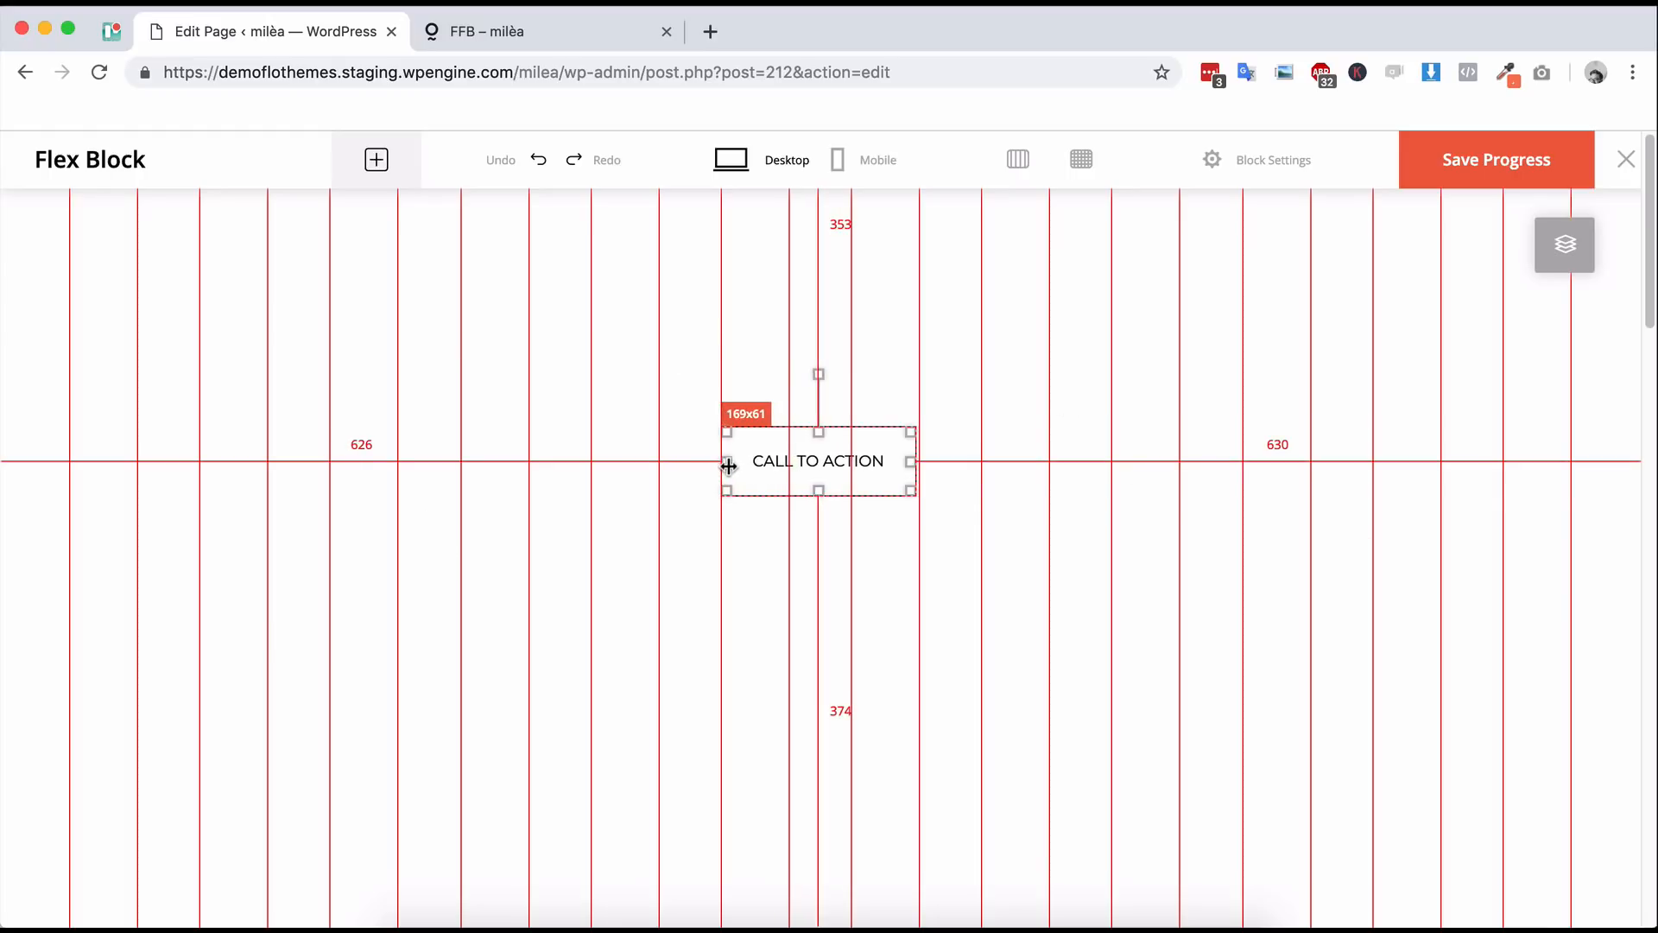
left_click_drag(914, 461, 920, 462)
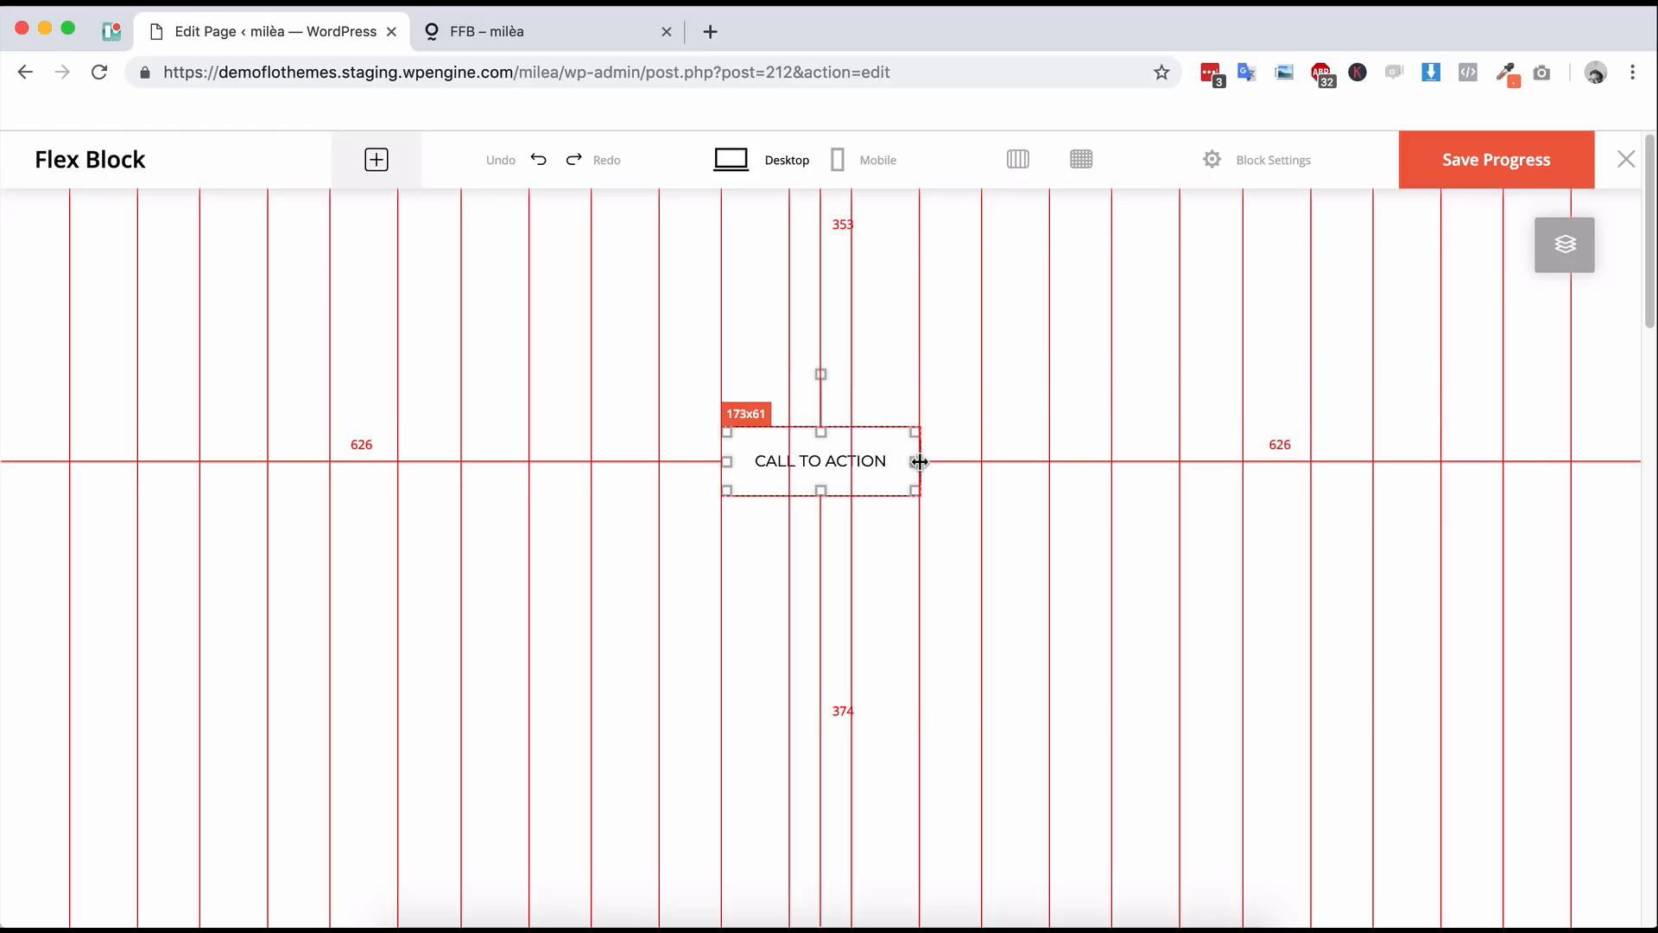
left_click(1073, 442)
left_click(1021, 162)
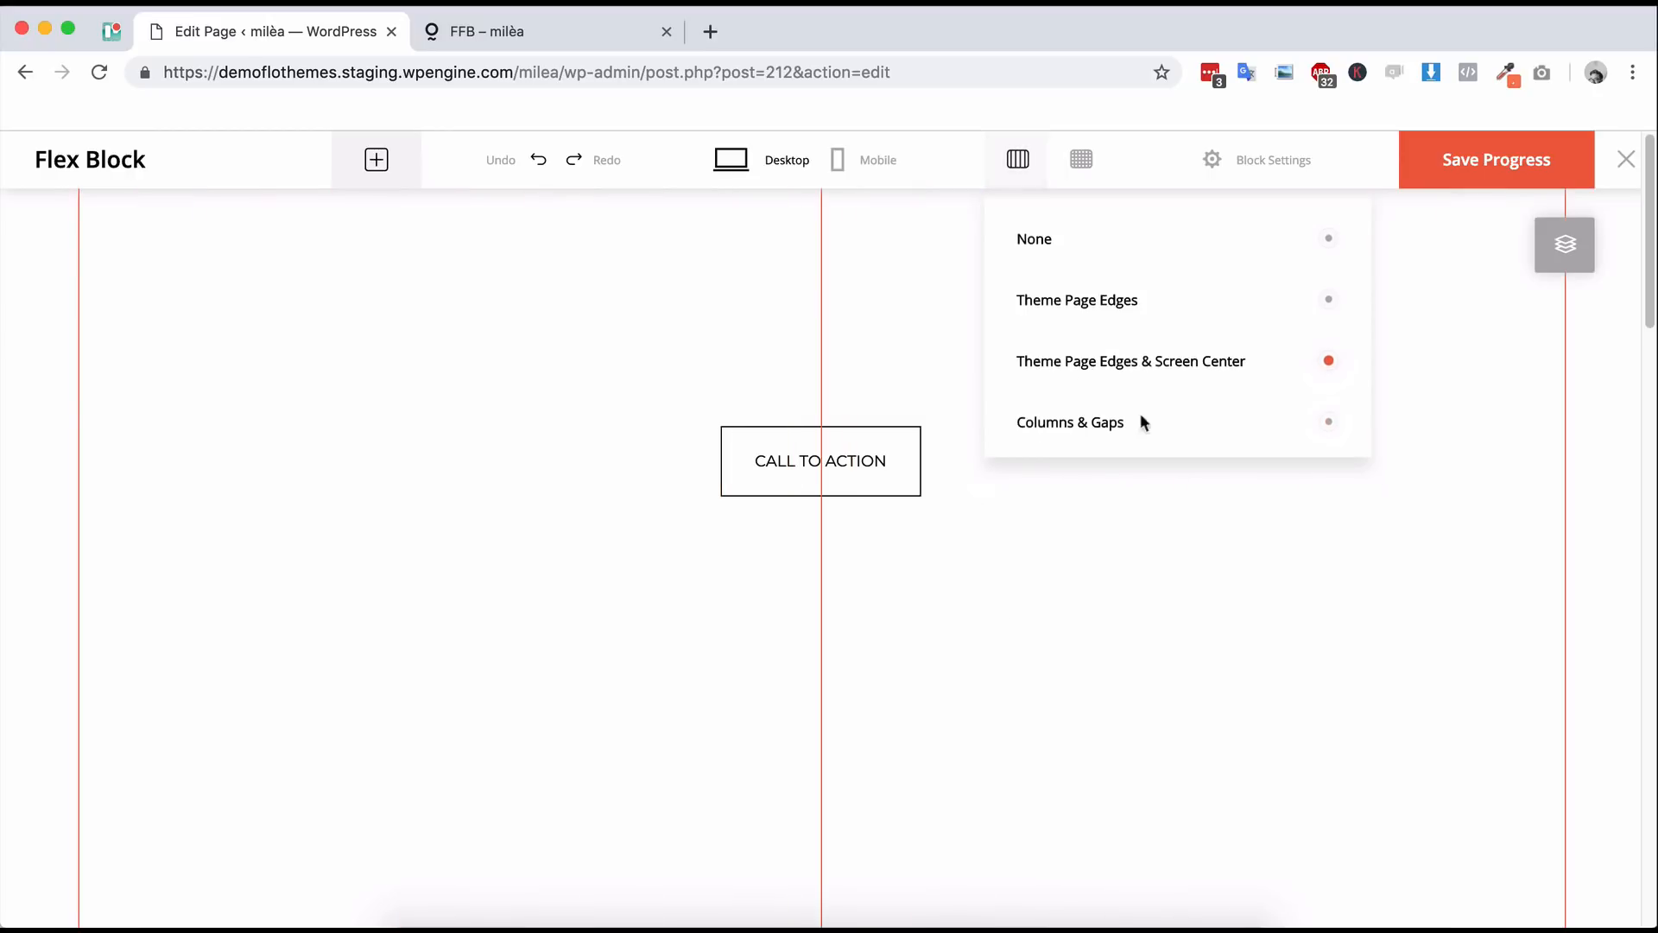
- Move the button around the canvas with the grid on and off, finishing with the grid on, about 1140 px from the canvas's left edge
left_click(1083, 164)
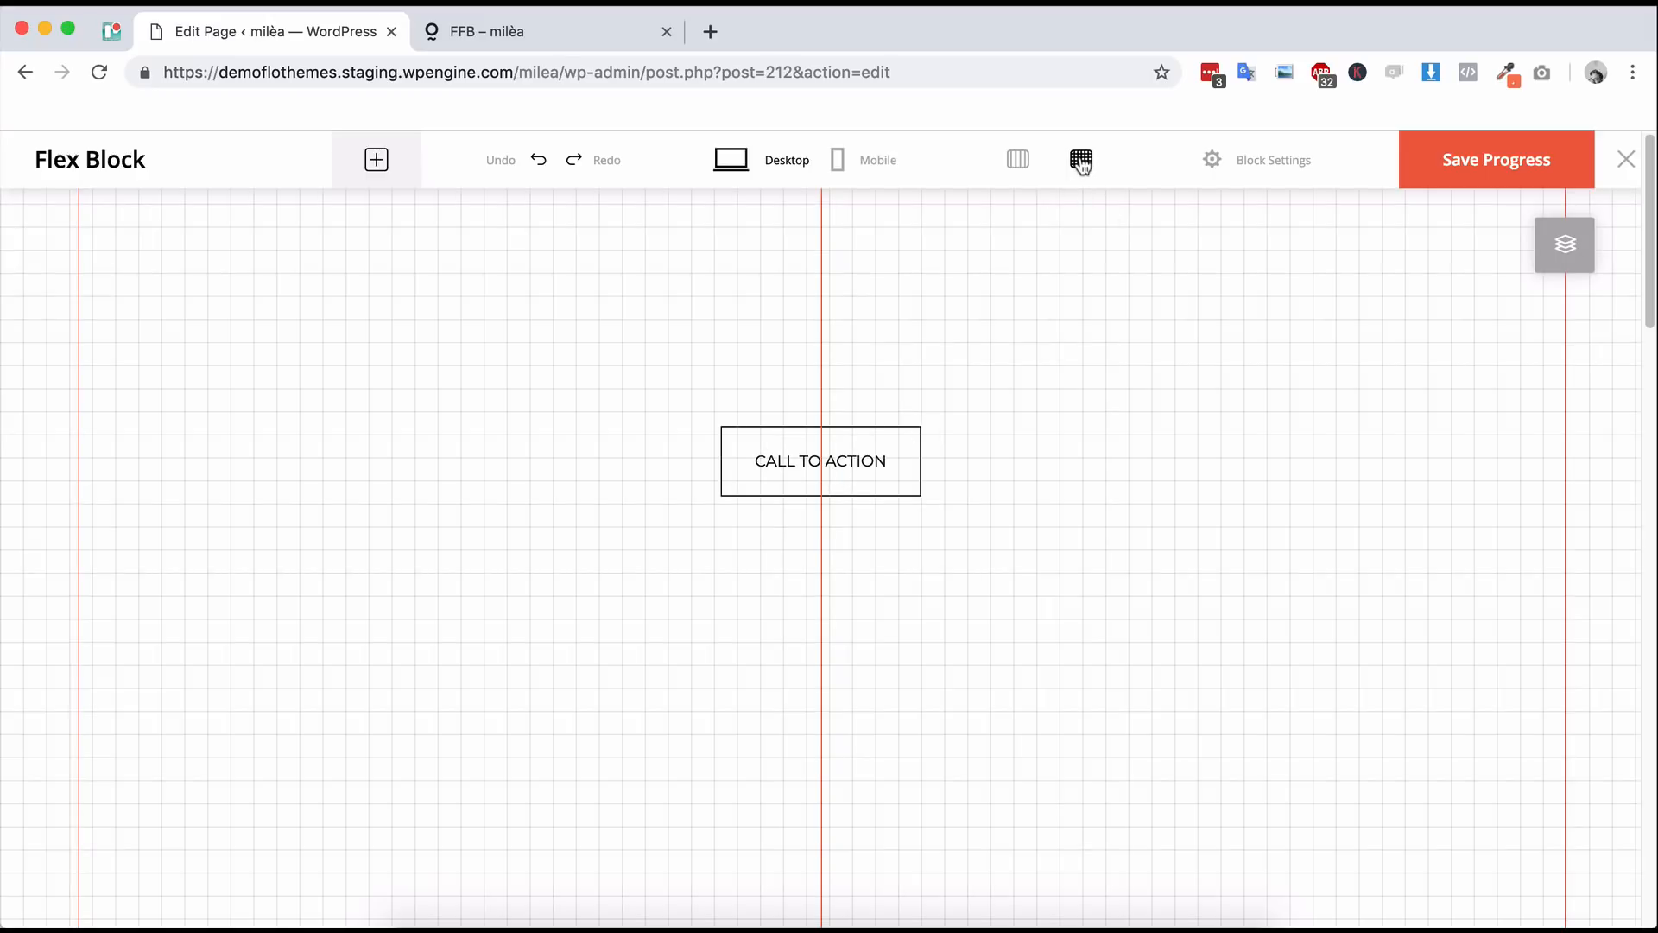
left_click_drag(754, 467, 429, 404)
left_click(1088, 231)
left_click(1081, 158)
left_click_drag(429, 415, 321, 546)
left_click(1081, 159)
left_click_drag(355, 503, 205, 328)
left_click_drag(513, 325, 1408, 263)
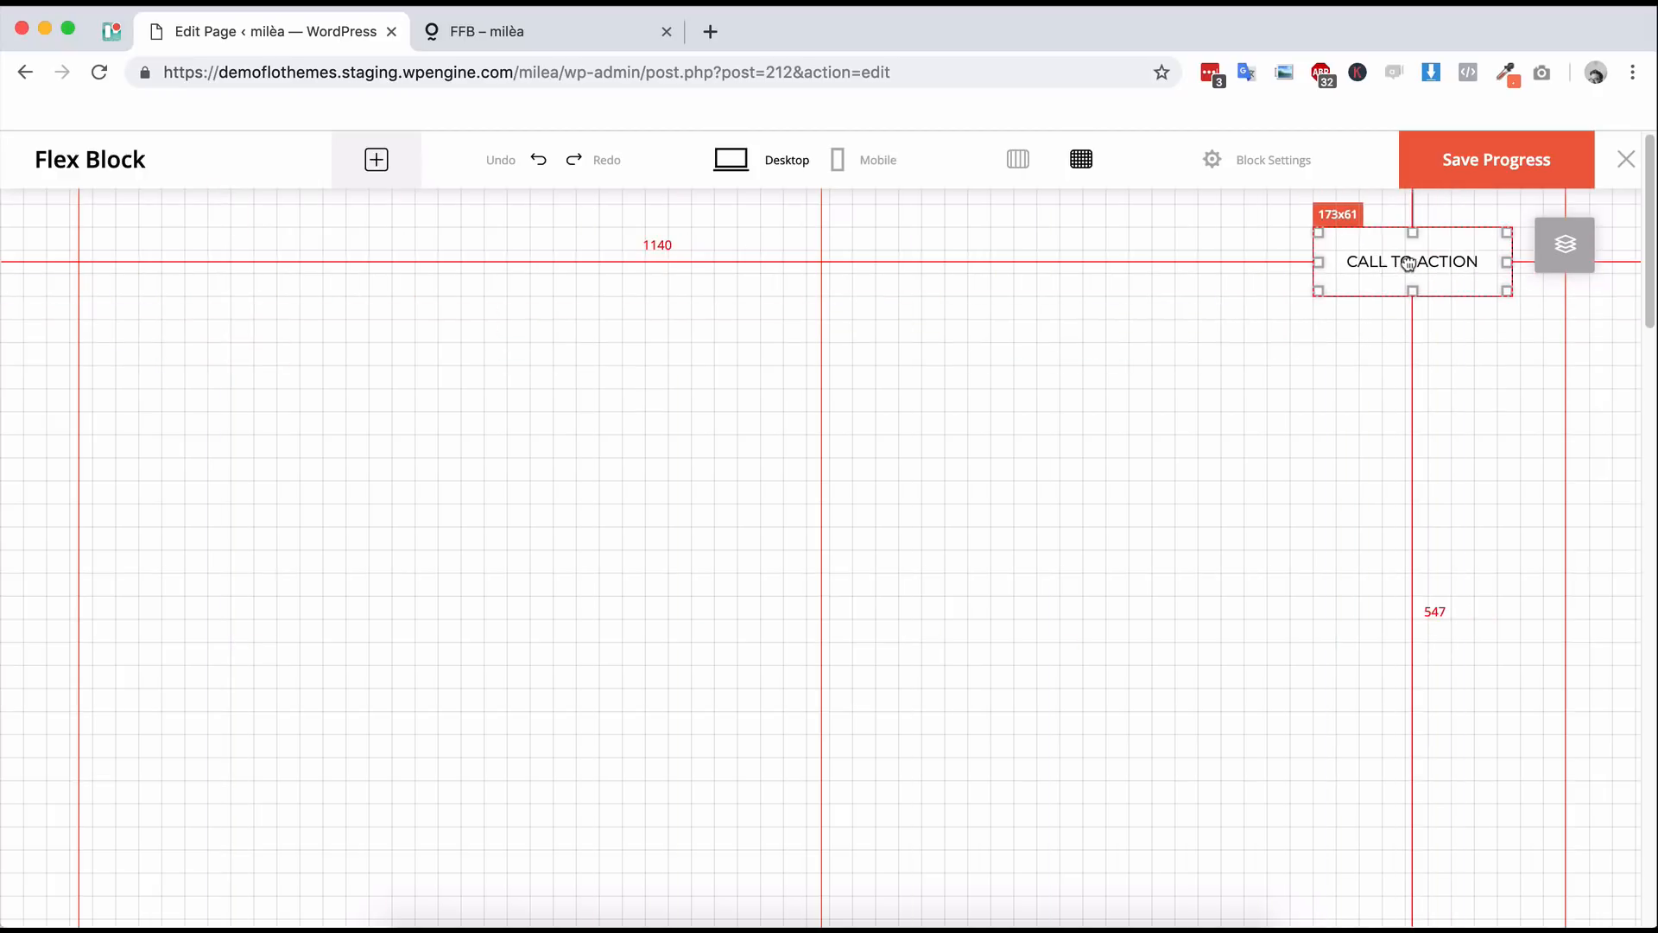
- Nudge the button horizontally in small increments along the grid, ending about 1146 px from the canvas's left edge, and deselect it
left_click(1455, 410)
left_click(1459, 273)
key("Right")
key("Right")
key("Right")
key("Right")
key("Right")
key("Right")
key("Right")
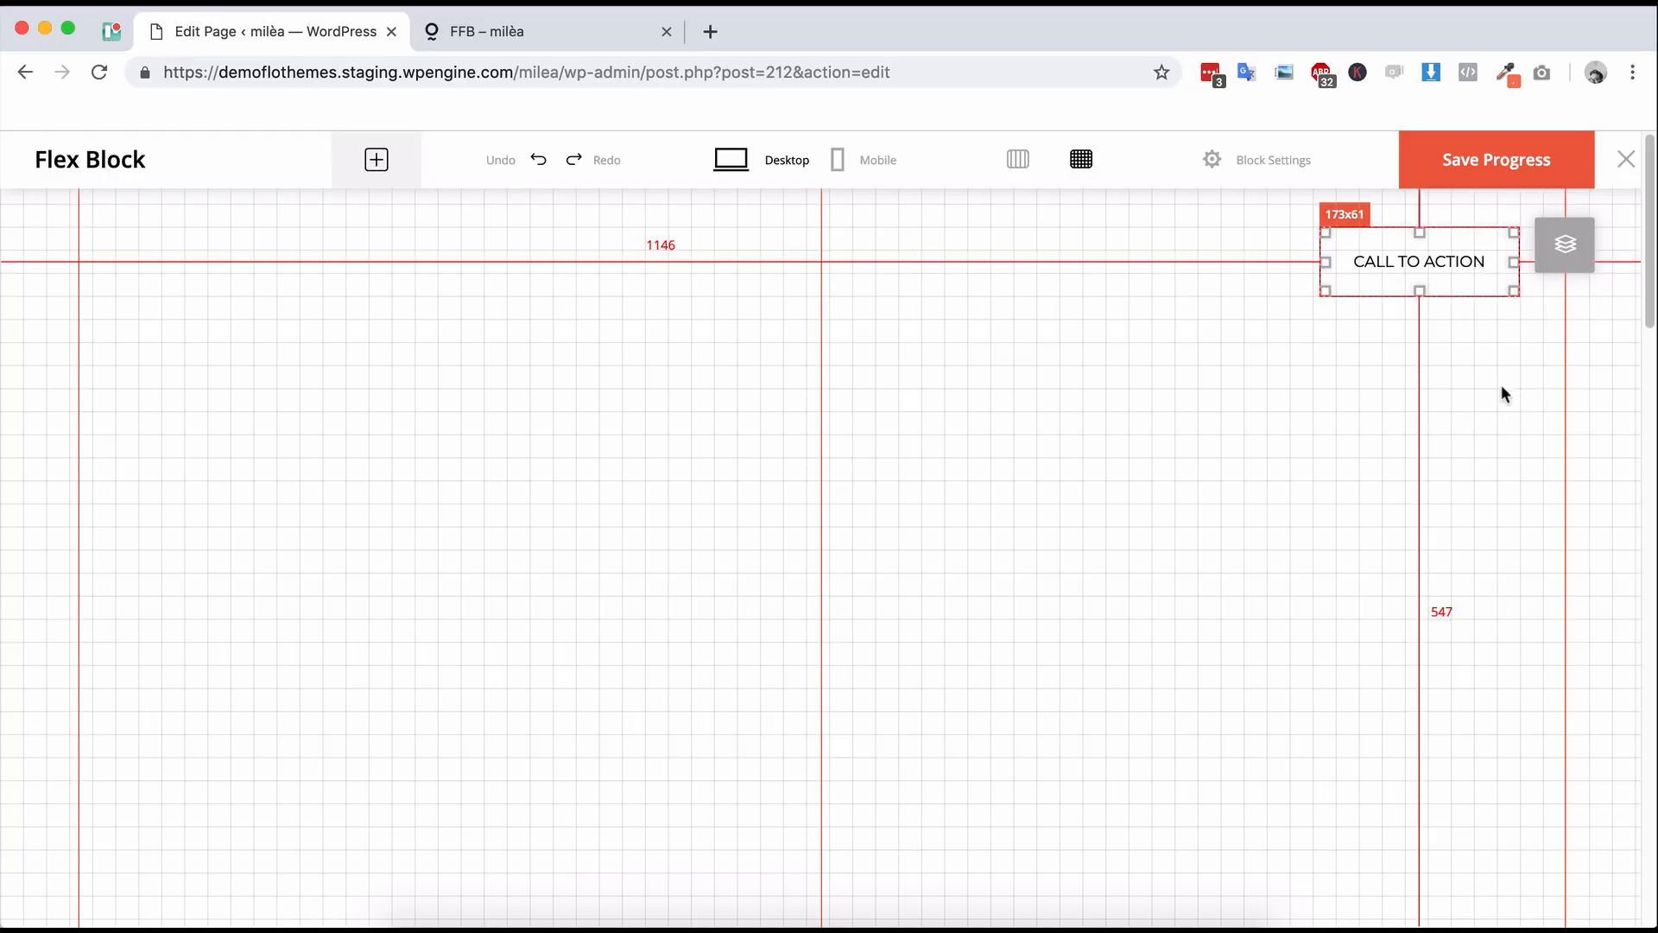
key("Left")
key("Left")
left_click(1482, 368)
- Toggle the canvas grid off and on, and leave it hidden
left_click(1082, 161)
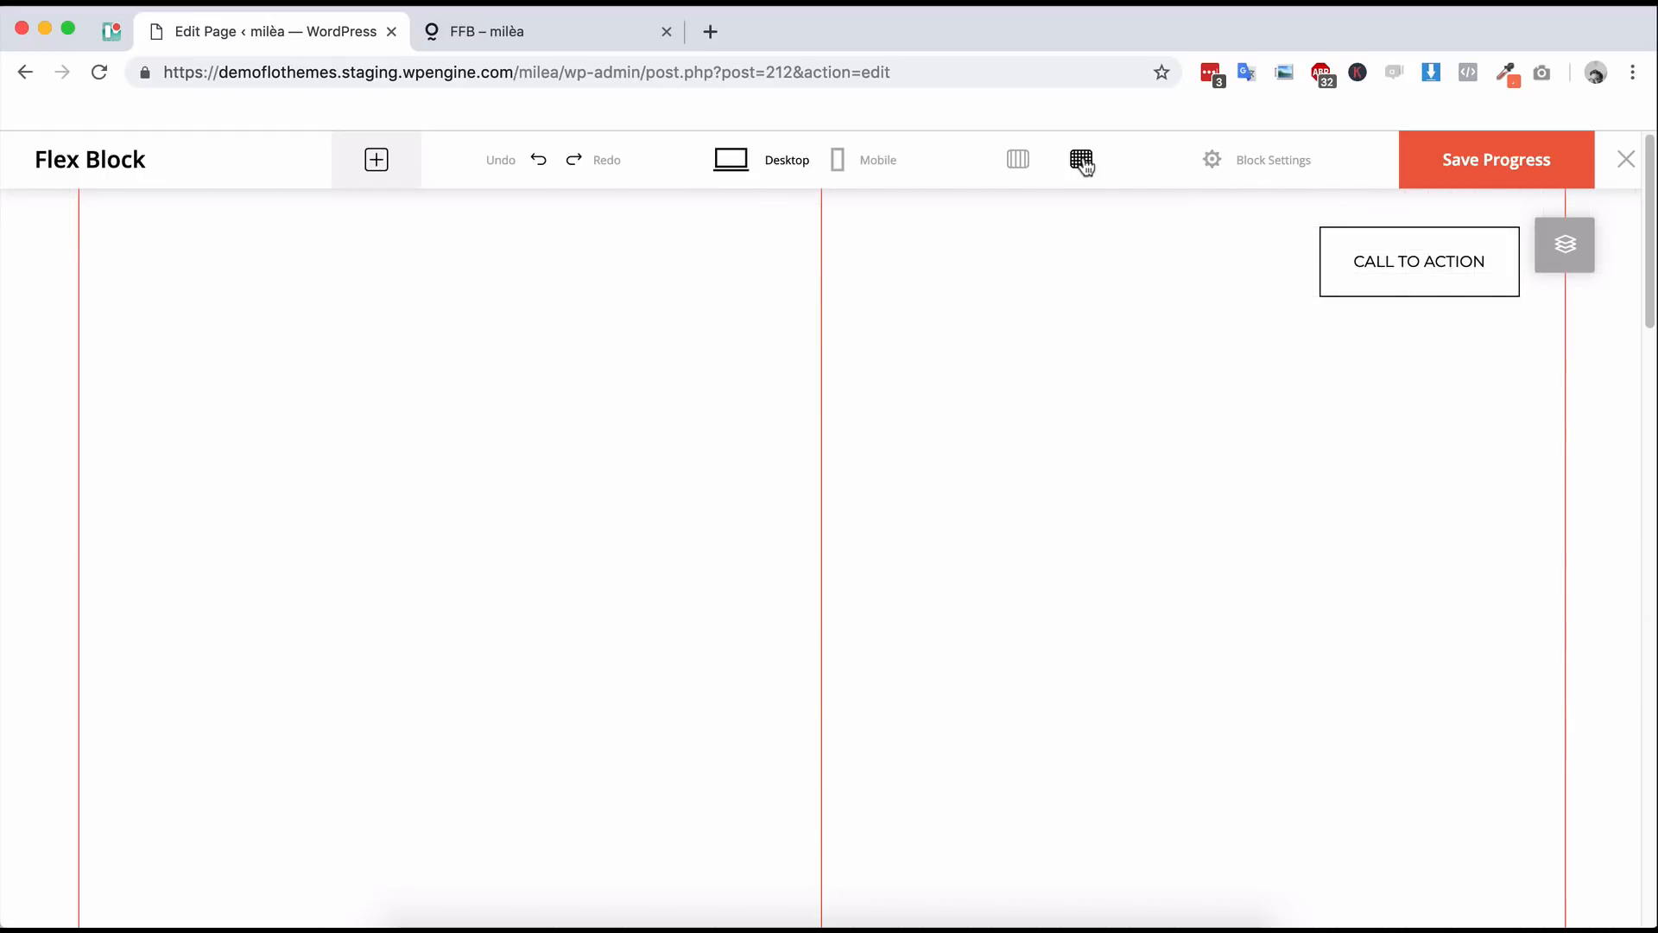
left_click(1099, 169)
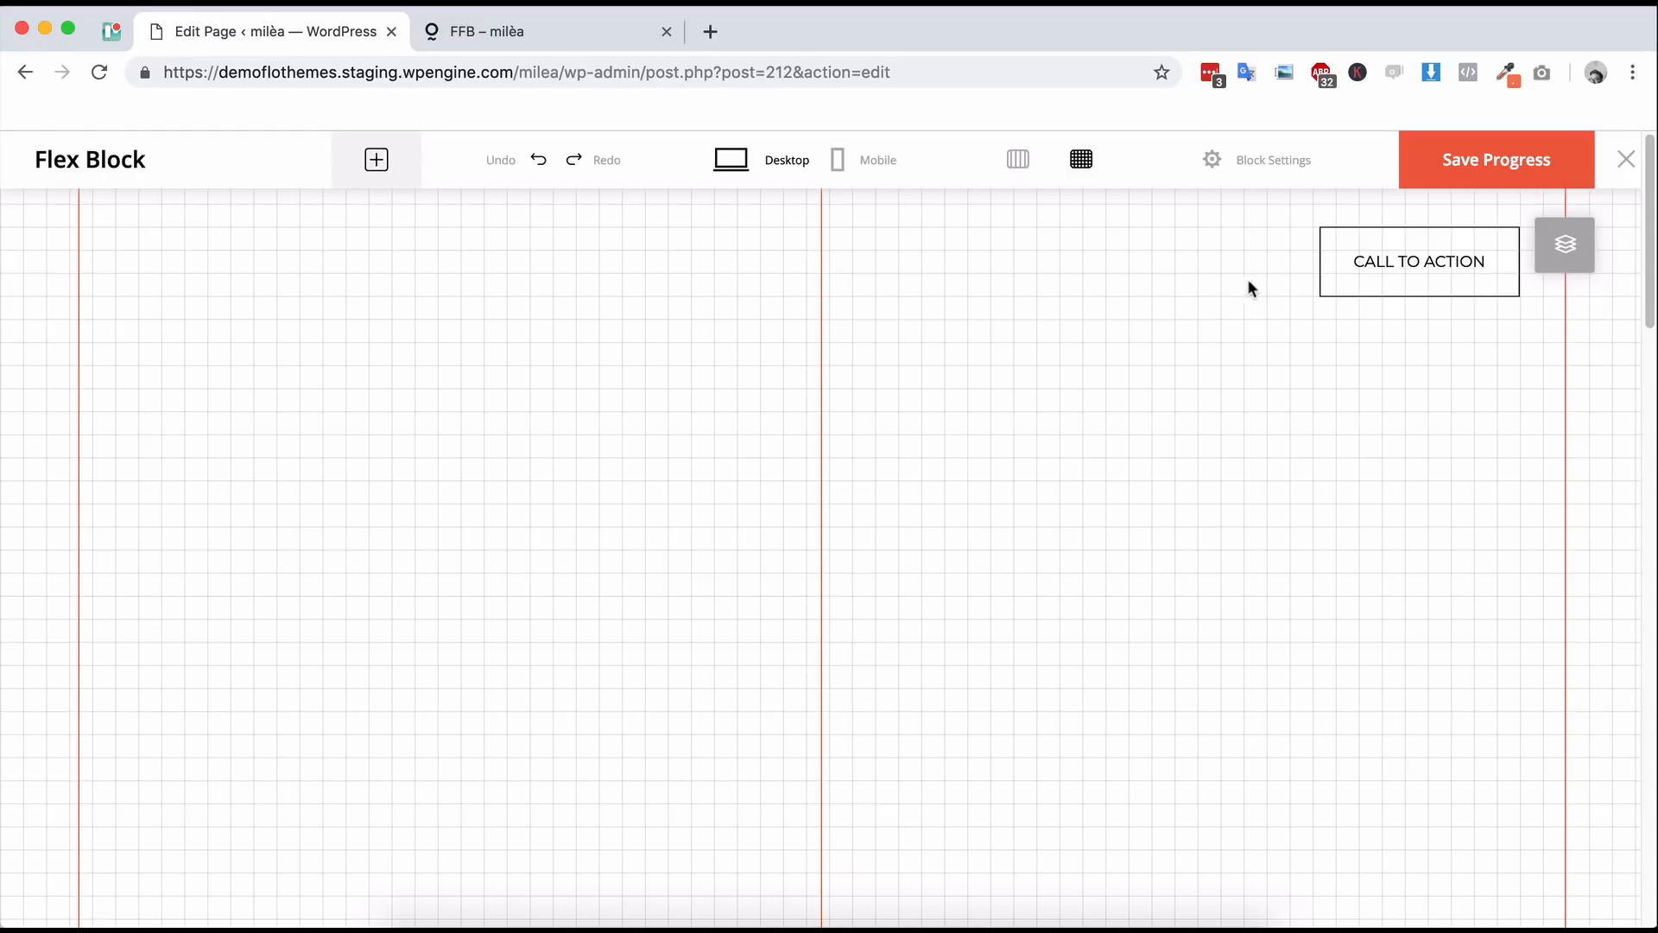
left_click(1083, 164)
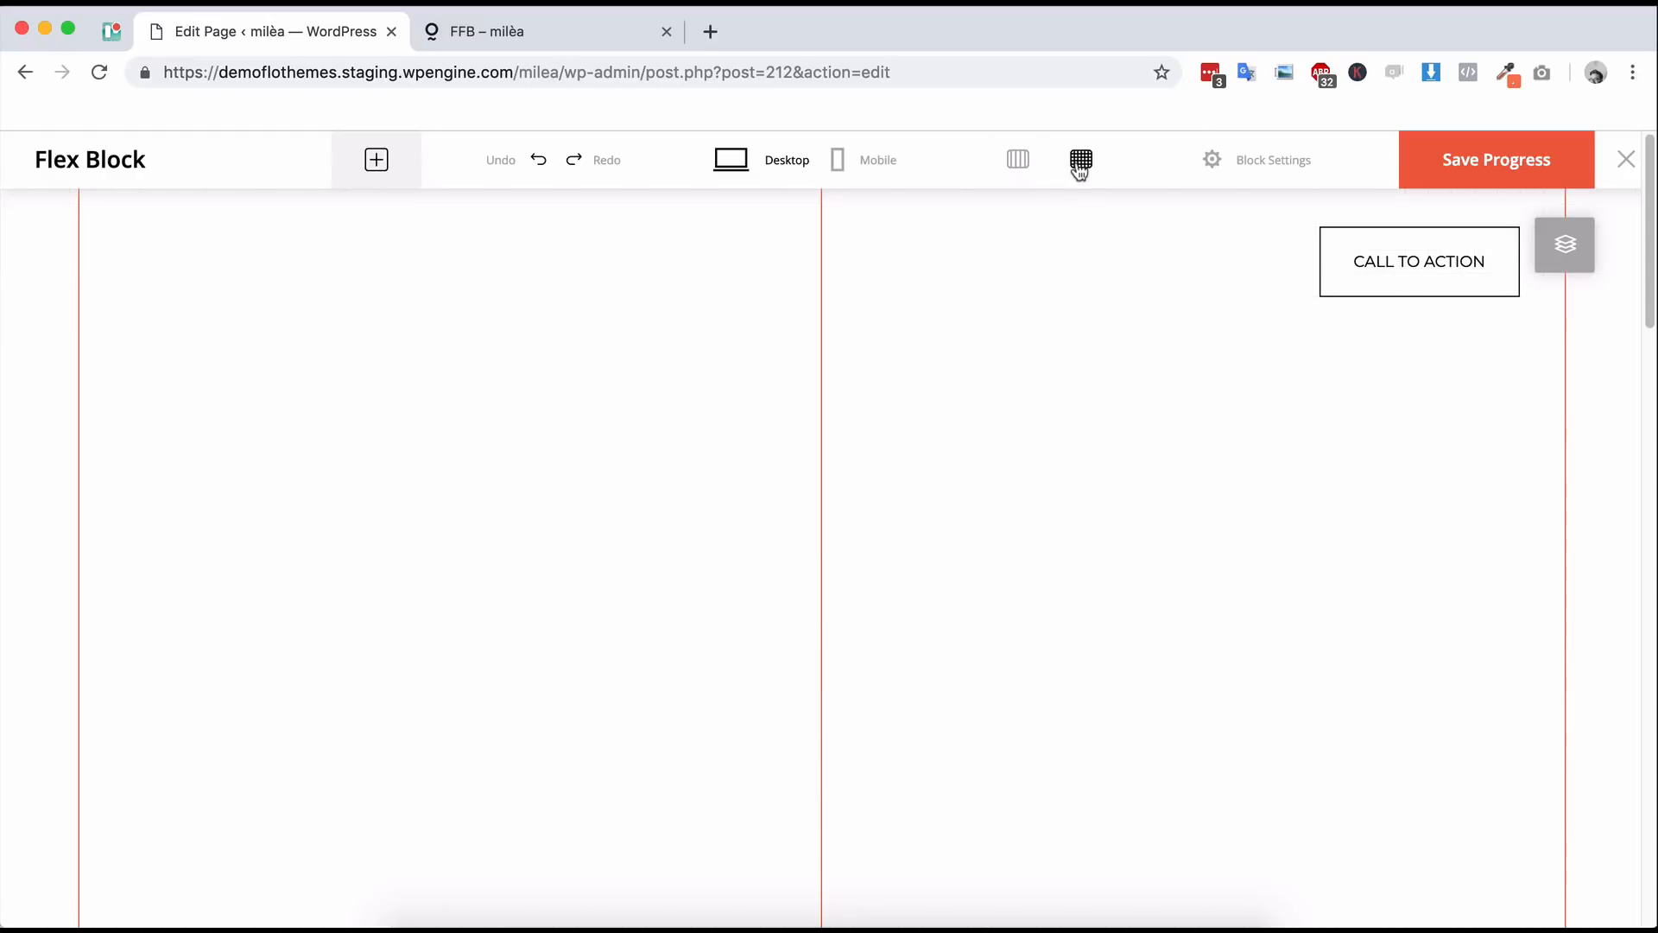
- Switch to the Mobile layout and place the Call to Action button on the mobile canvas
left_click(840, 169)
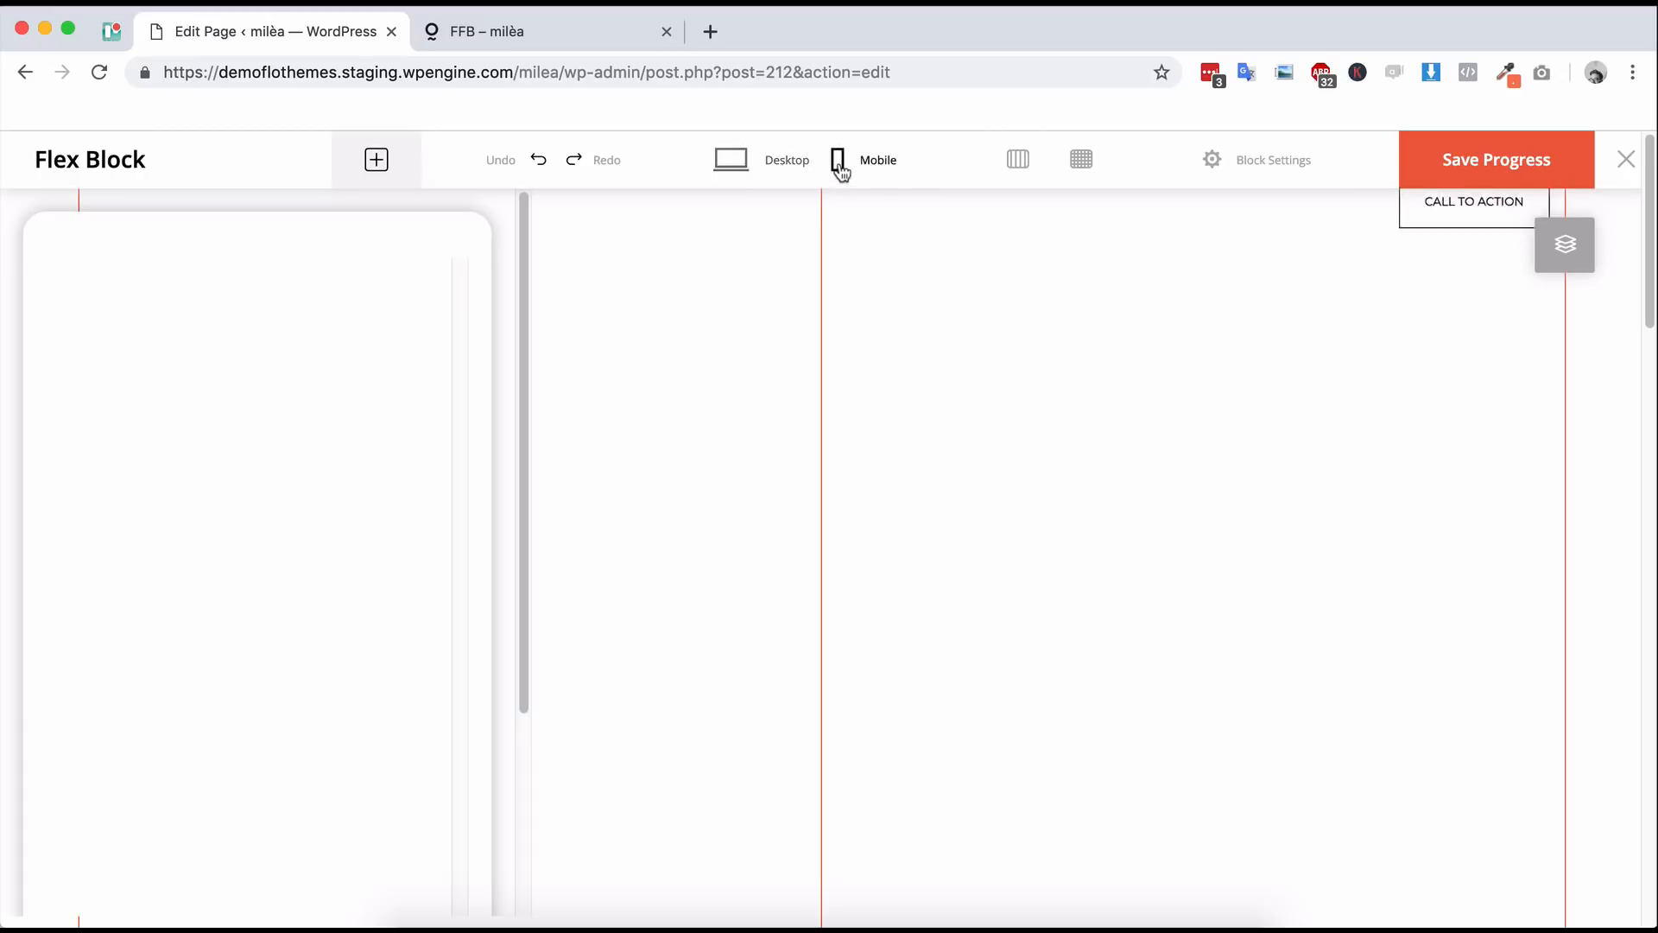
left_click(730, 166)
left_click(839, 162)
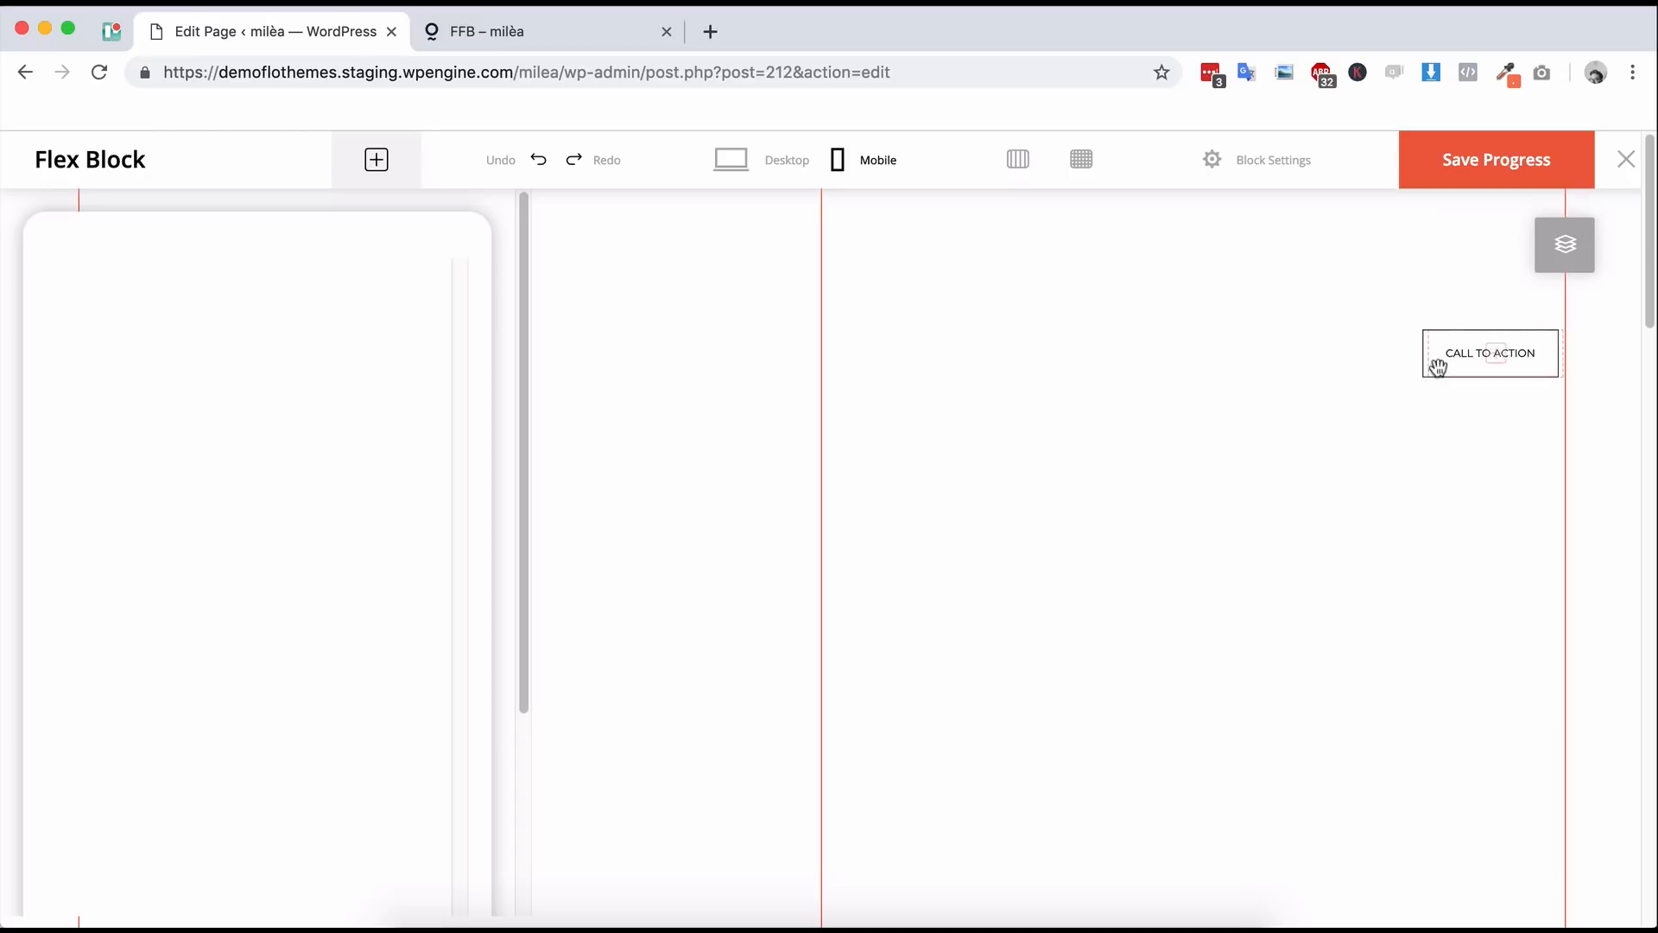
left_click_drag(1495, 353, 216, 358)
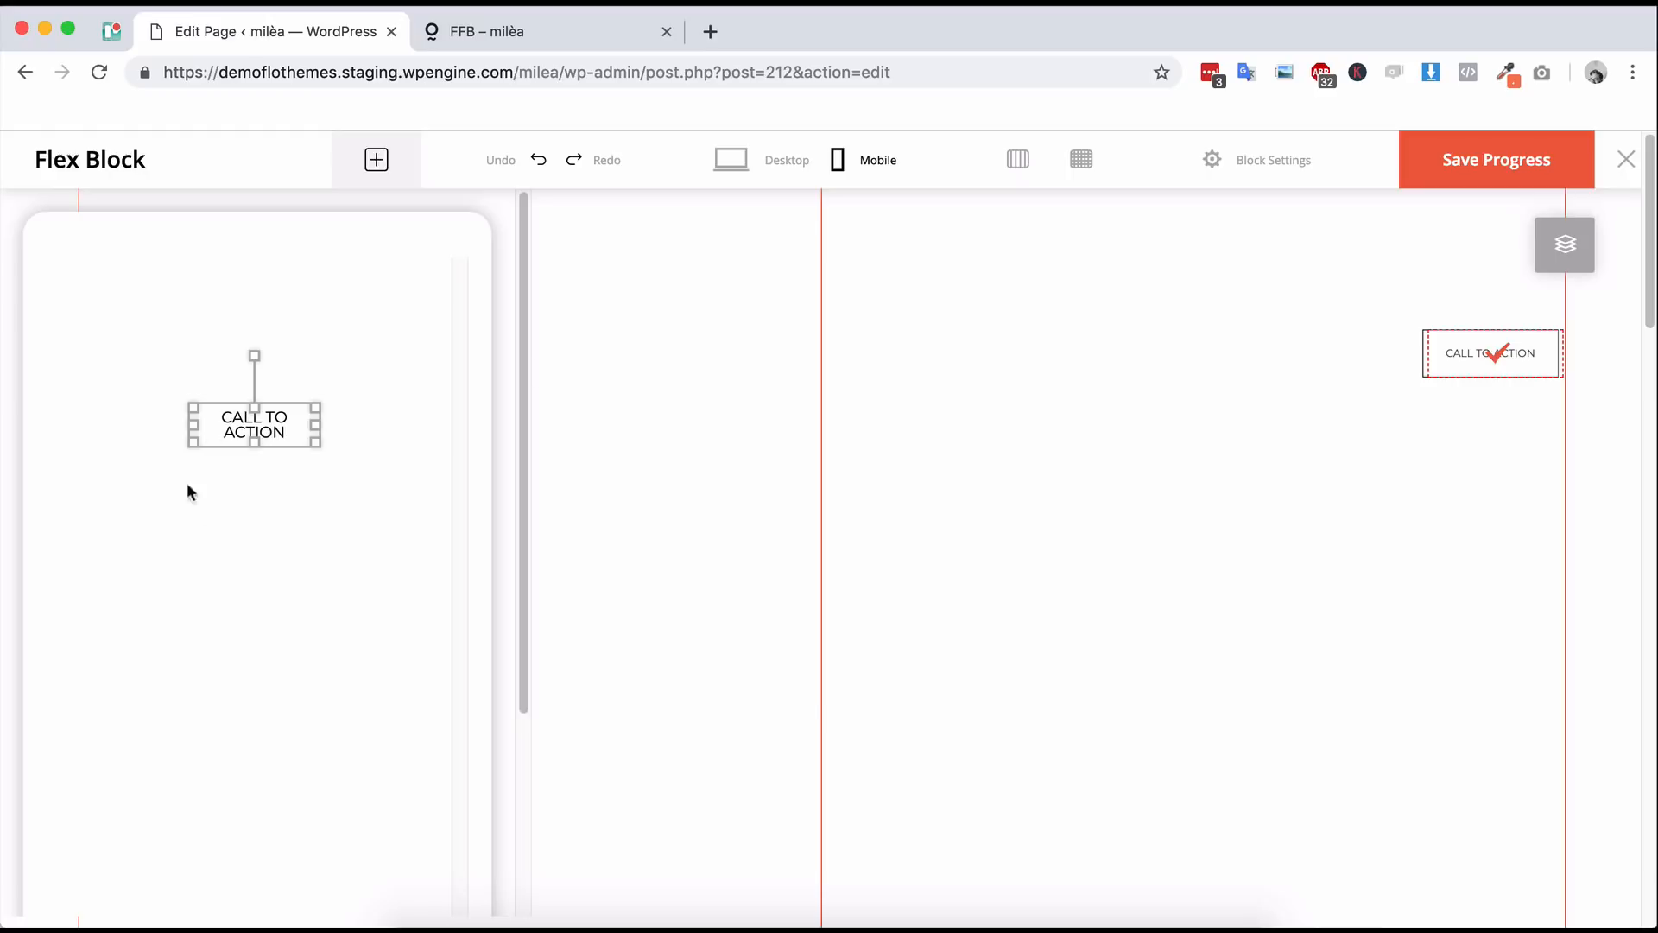
- Stretch the mobile button's height downward on the mobile canvas
left_click_drag(254, 442, 177, 500)
left_click(273, 595)
left_click(277, 462)
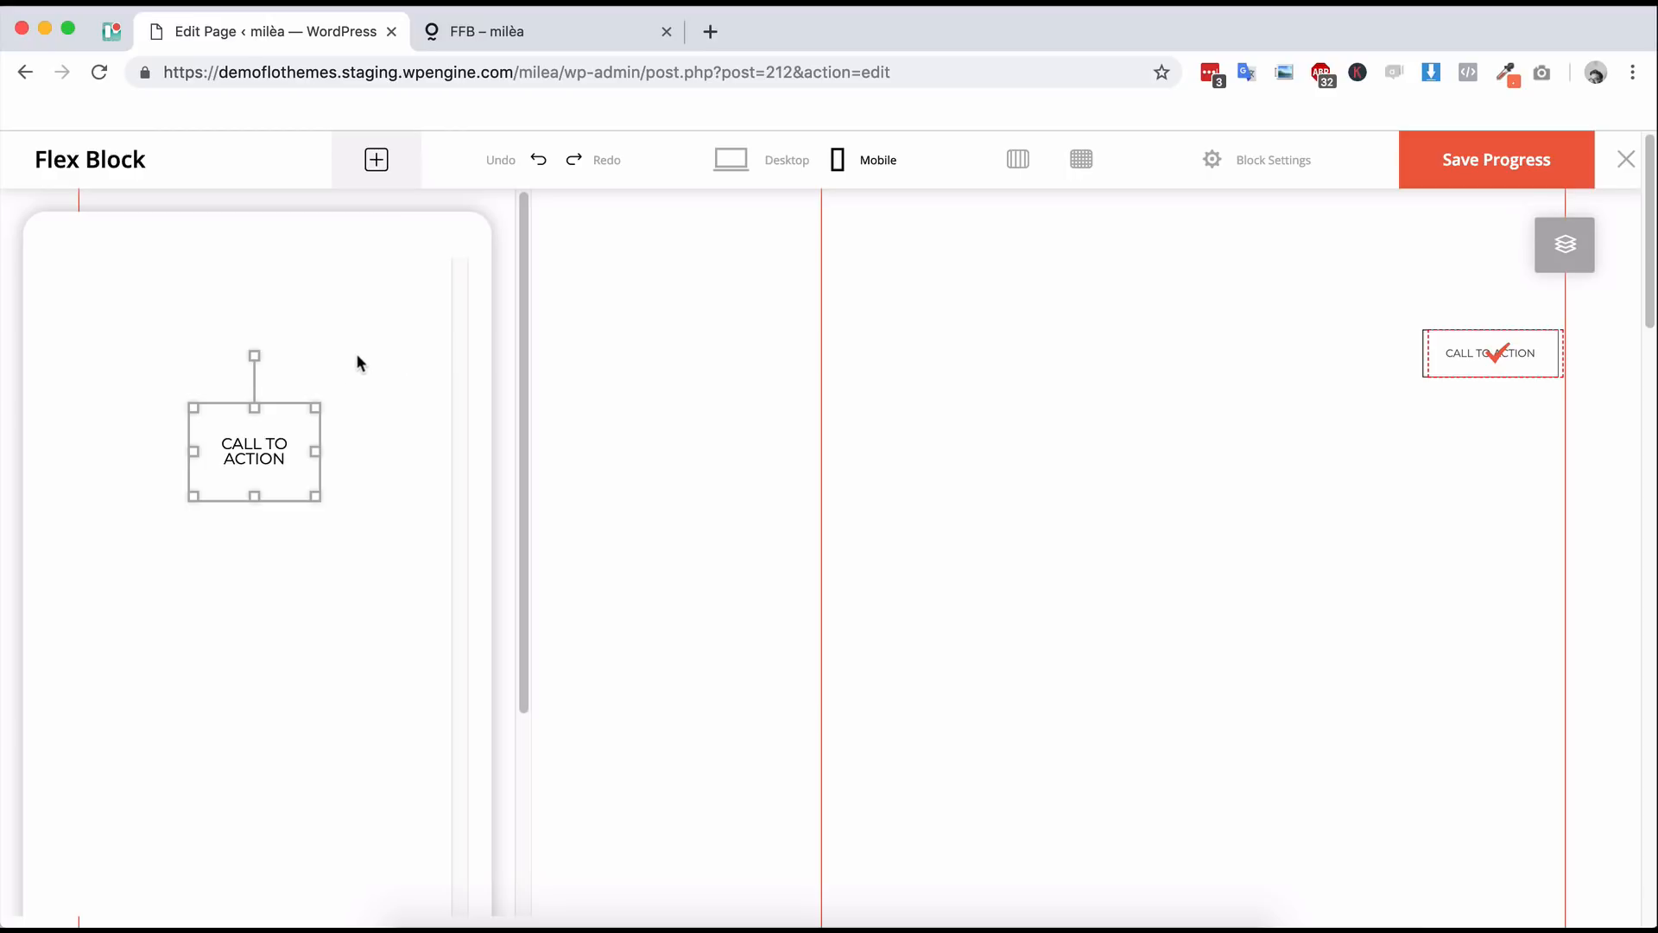
- Remove the button from the mobile canvas and return to the Desktop layout
double_click(273, 449)
left_click(1543, 747)
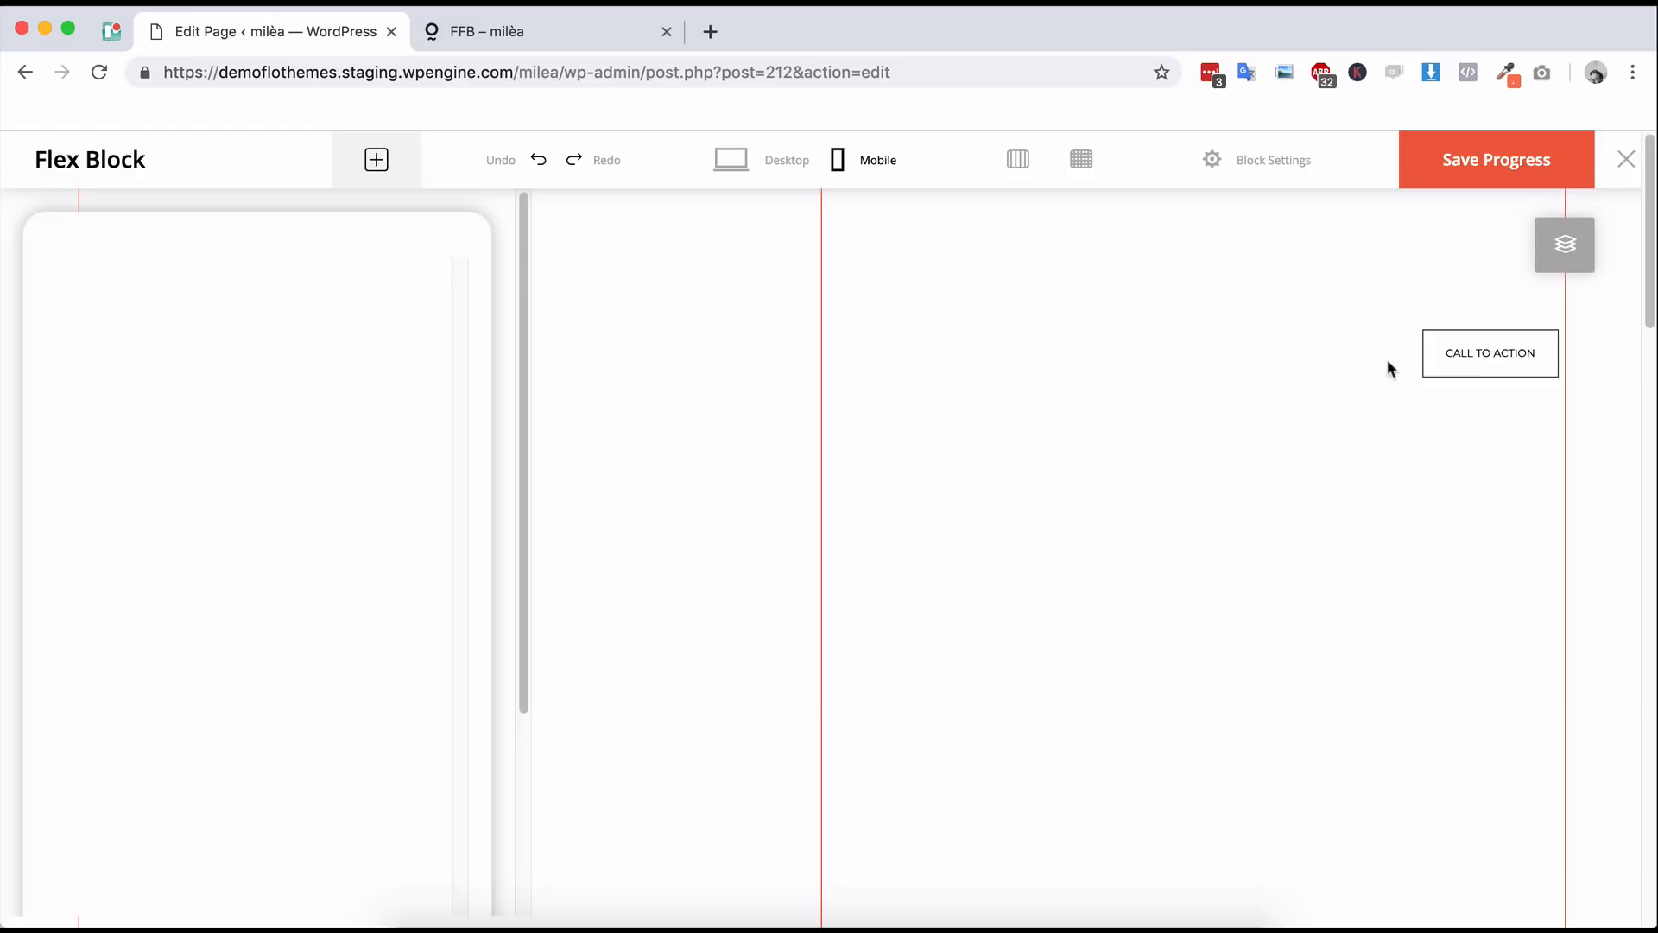
left_click(748, 169)
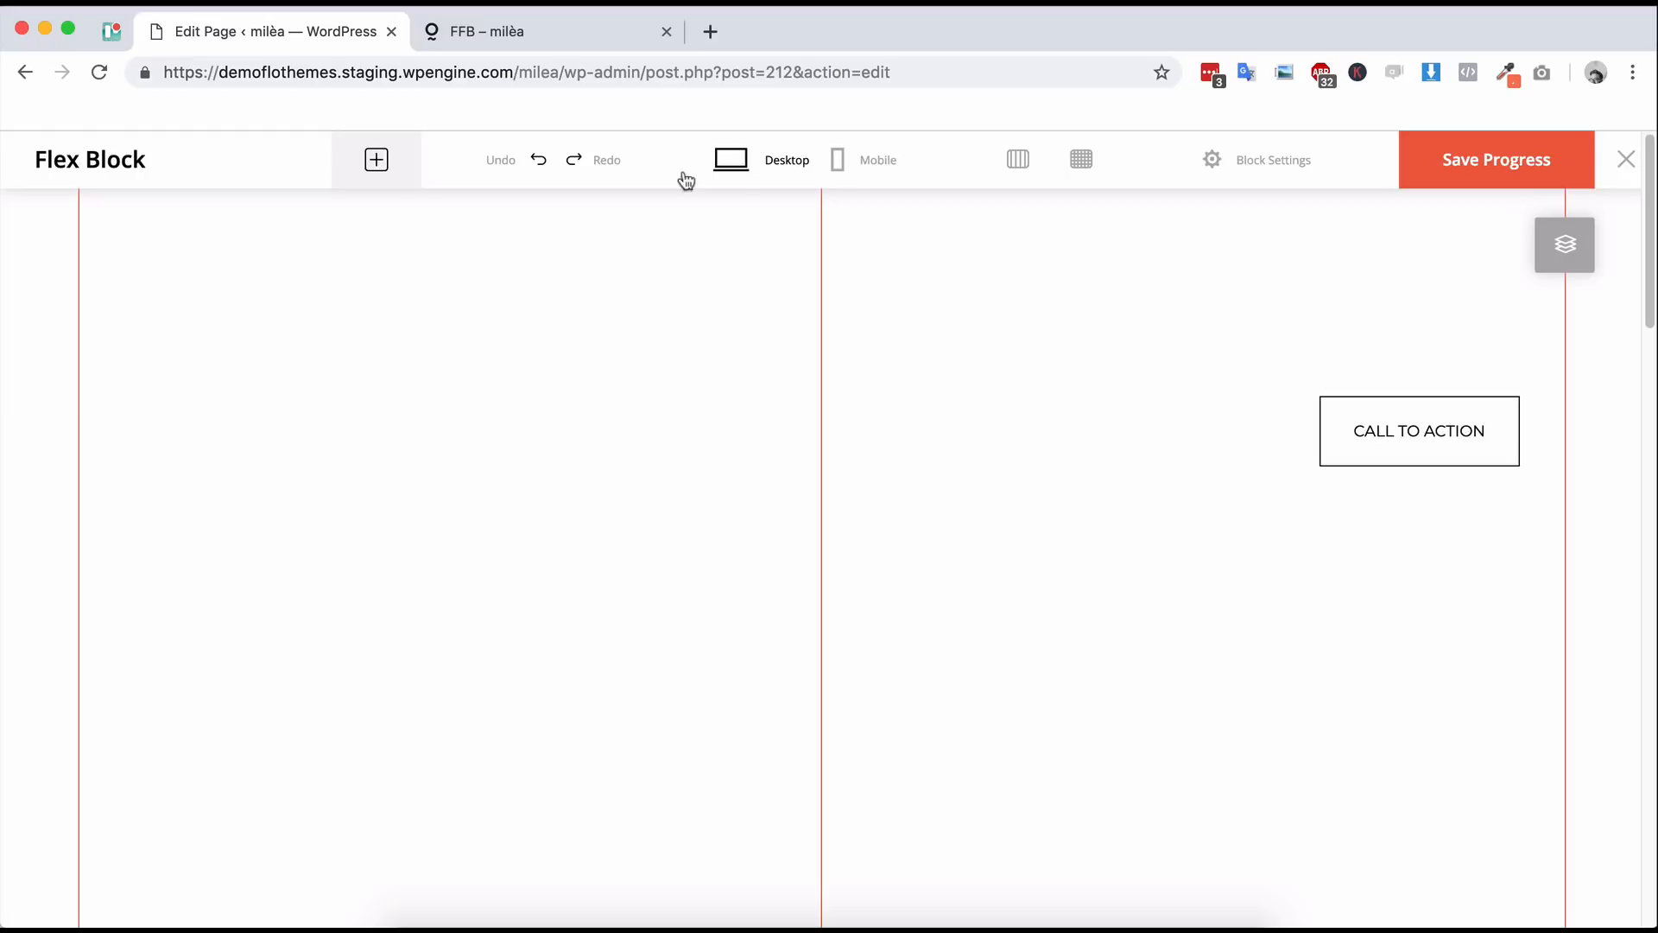
- Review the Latest Work section on the published FFB page and return to the page editor
left_click(541, 32)
scroll(753, 511, "up", 4)
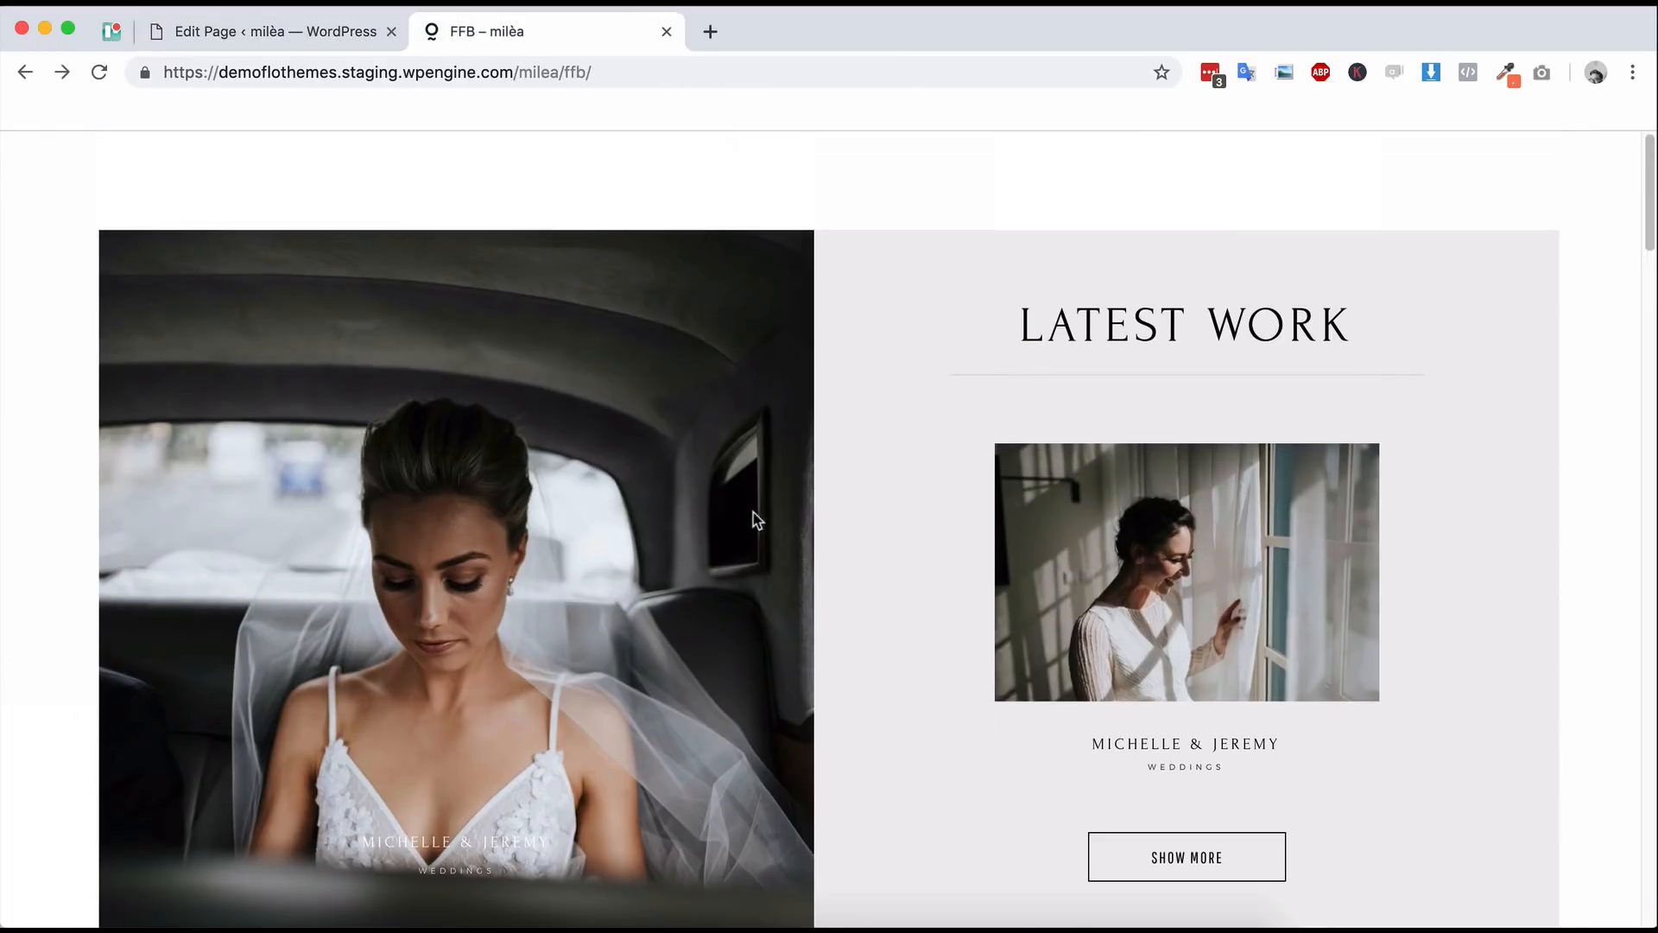
scroll(821, 496, "down", 1)
scroll(817, 470, "up", 1)
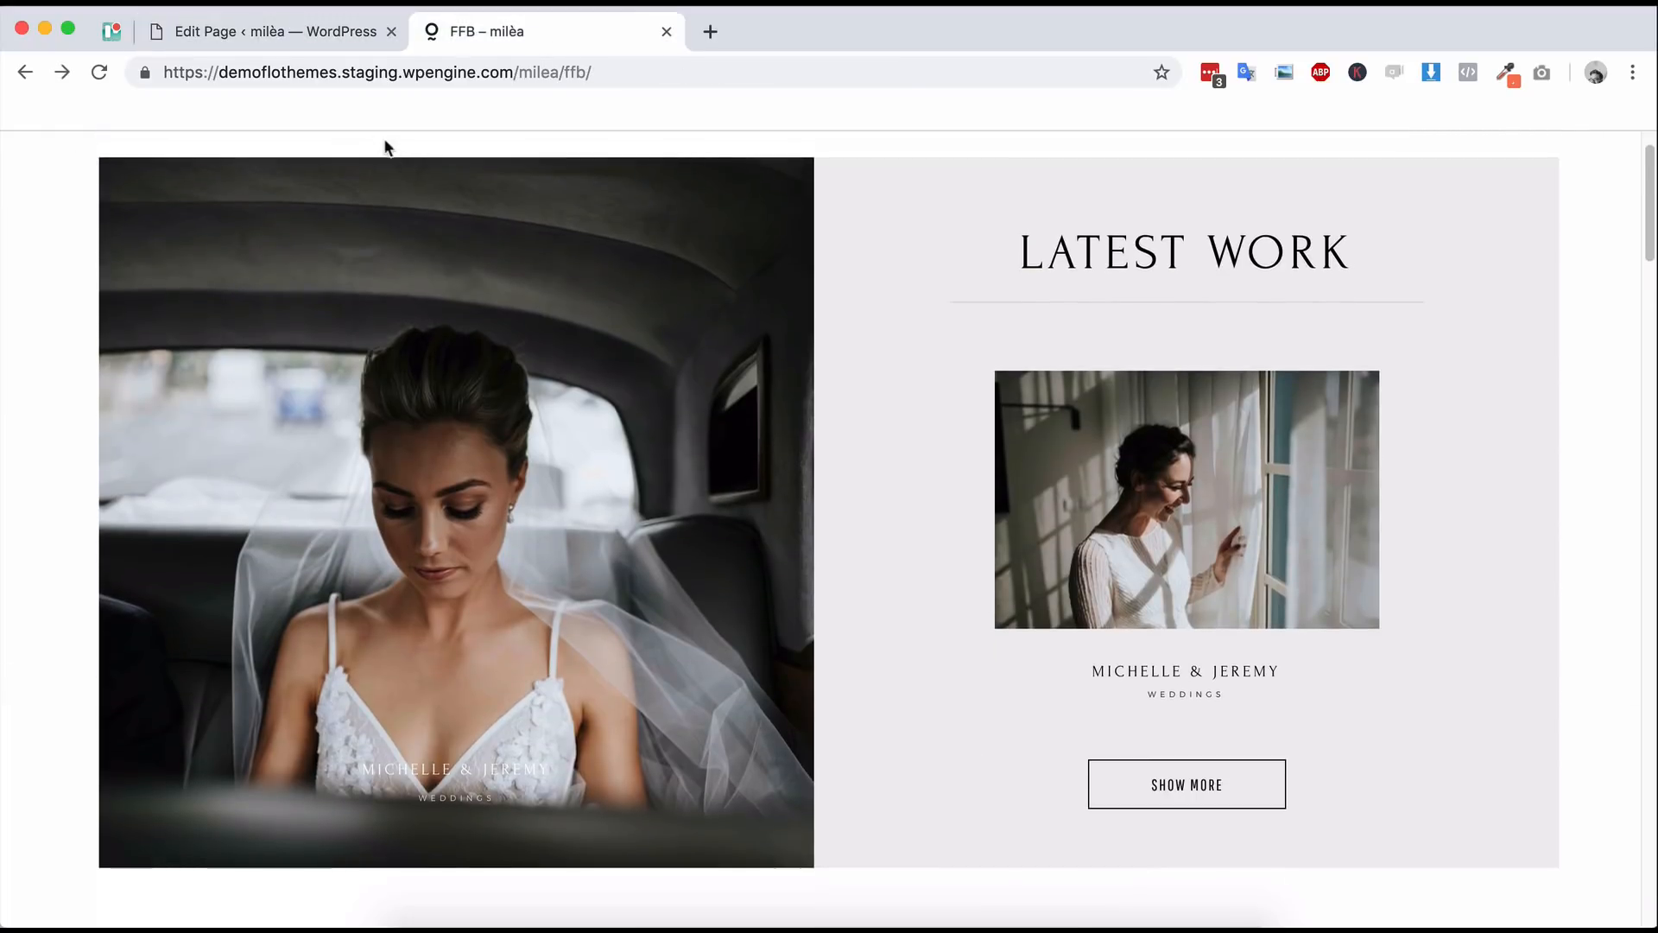
left_click(334, 33)
- Delete the Button layer from the block and check the layer list
left_click(1373, 455)
left_click(1562, 264)
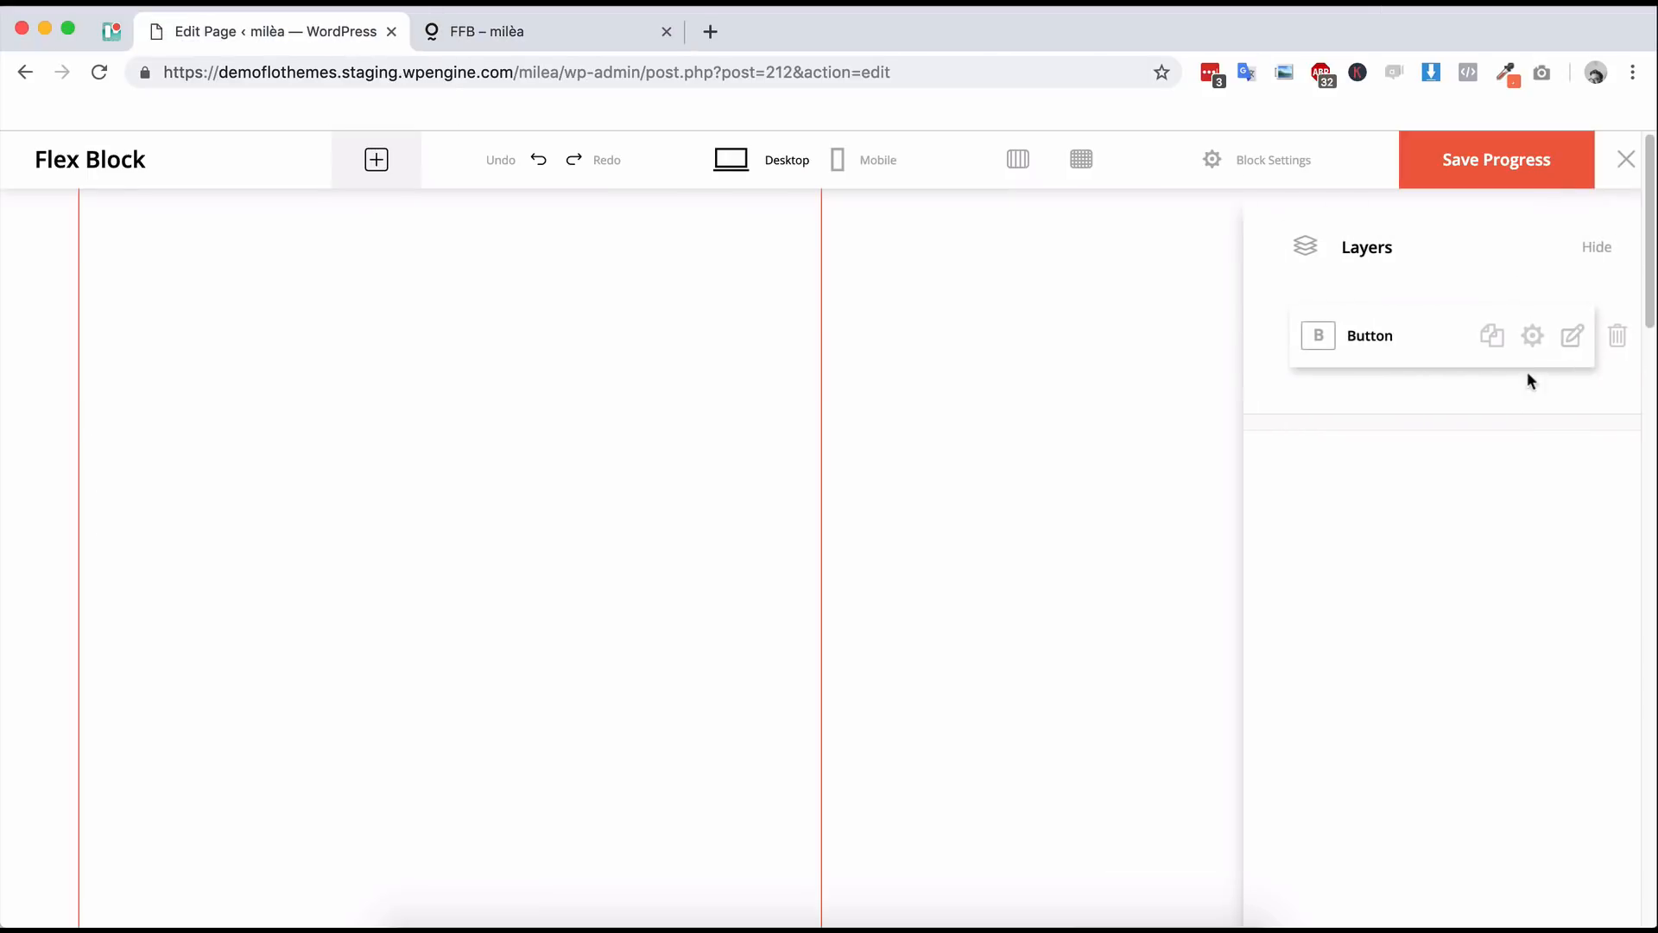
left_click(1614, 335)
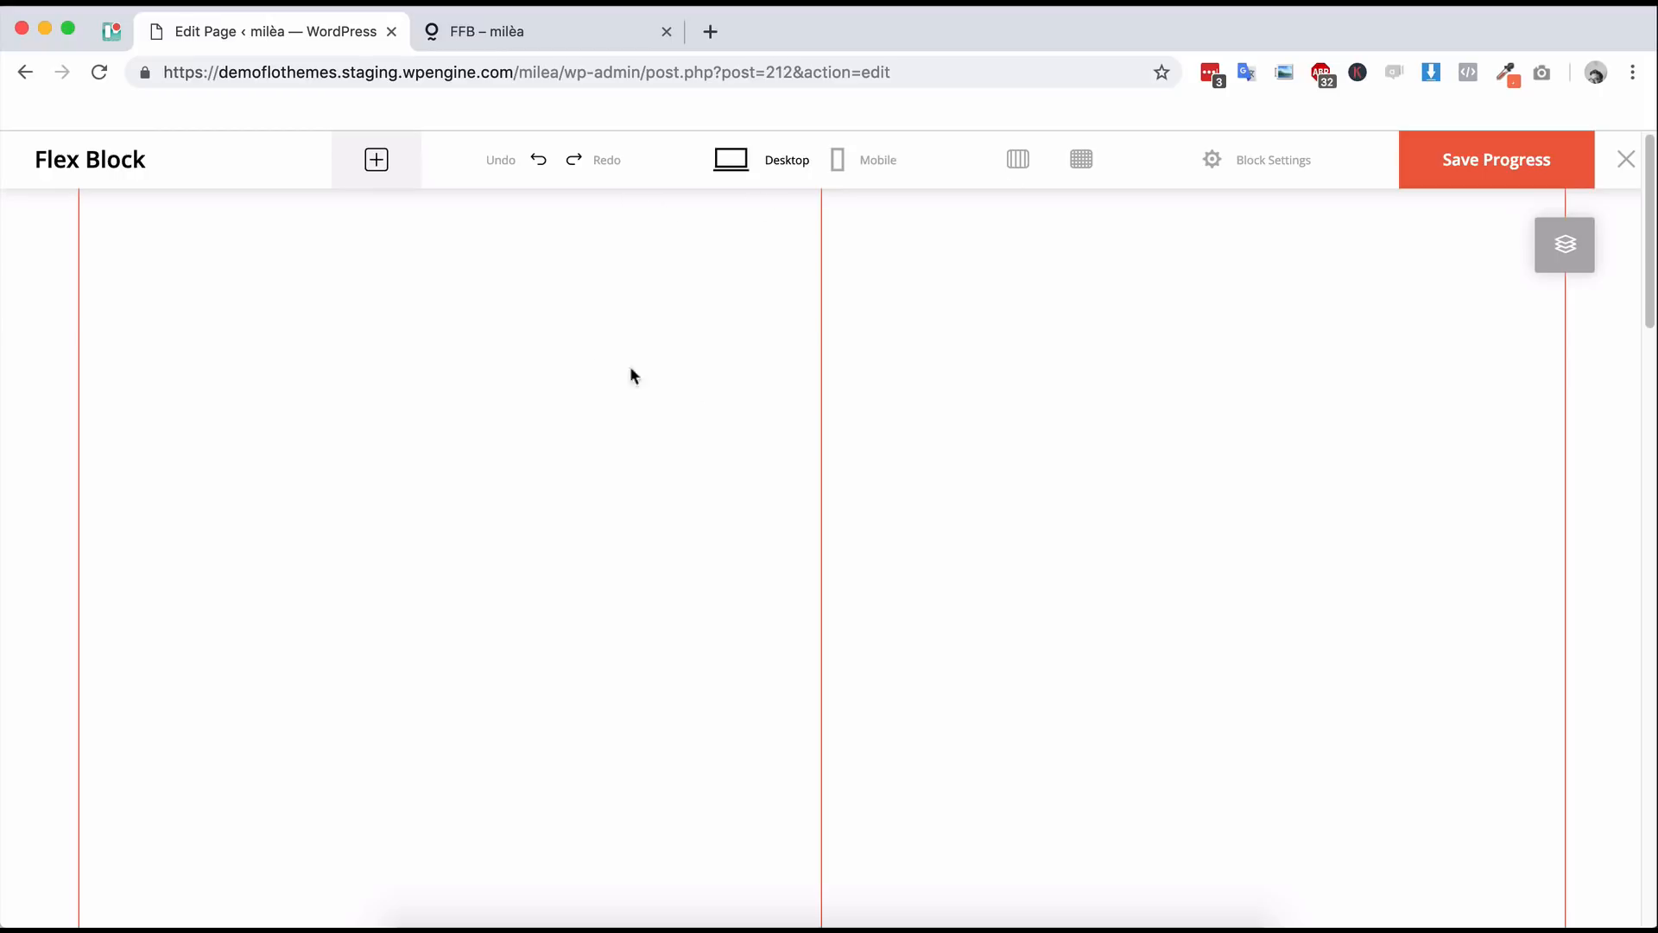
left_click(1565, 246)
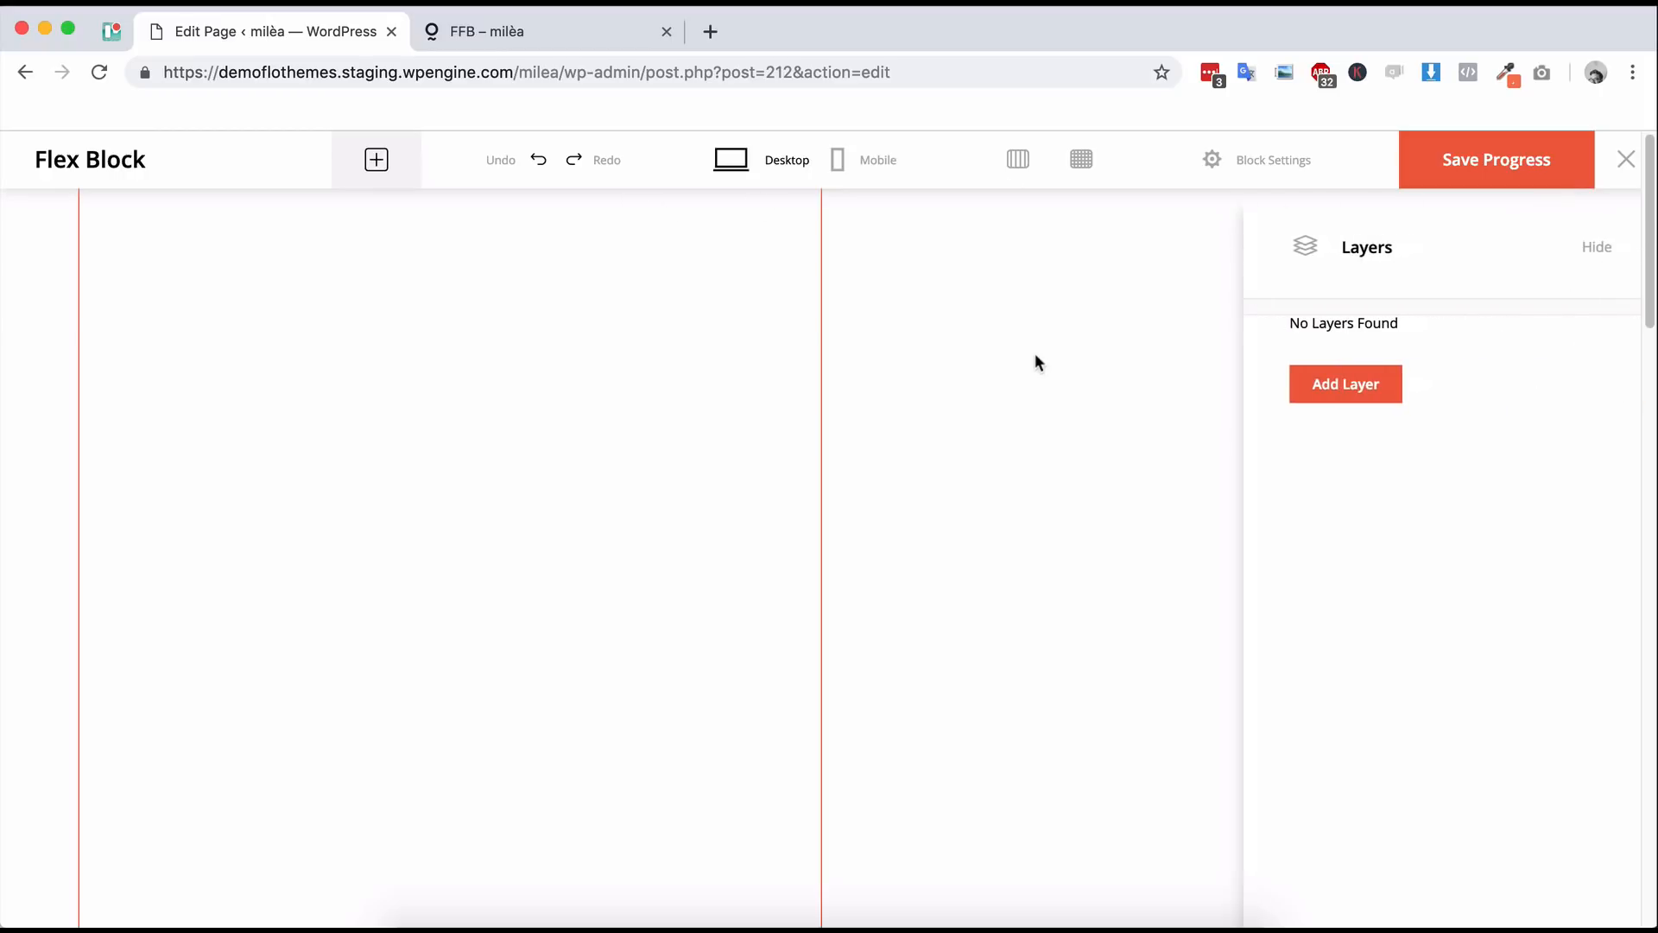
- Add a placeholder image to the canvas against the left page-edge guide, at about X 68 and Y 41
left_click(378, 161)
left_click_drag(416, 332, 179, 349)
left_click(726, 578)
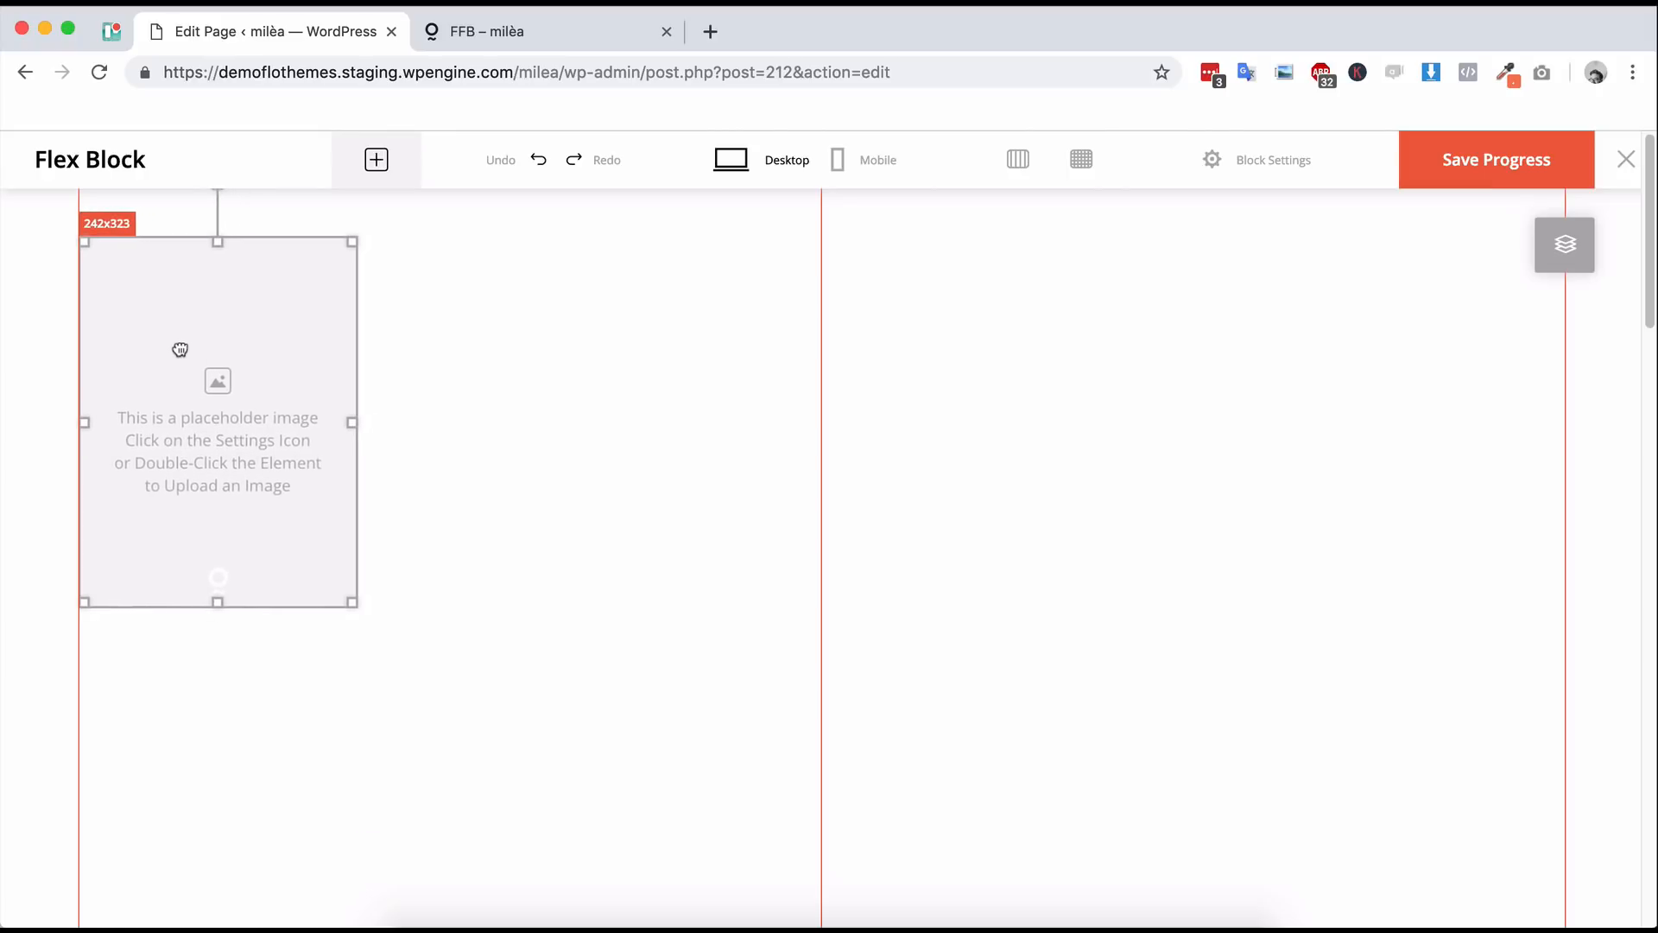
- Set the placeholder image's position to X 100 and Y 100, and close its settings
double_click(251, 422)
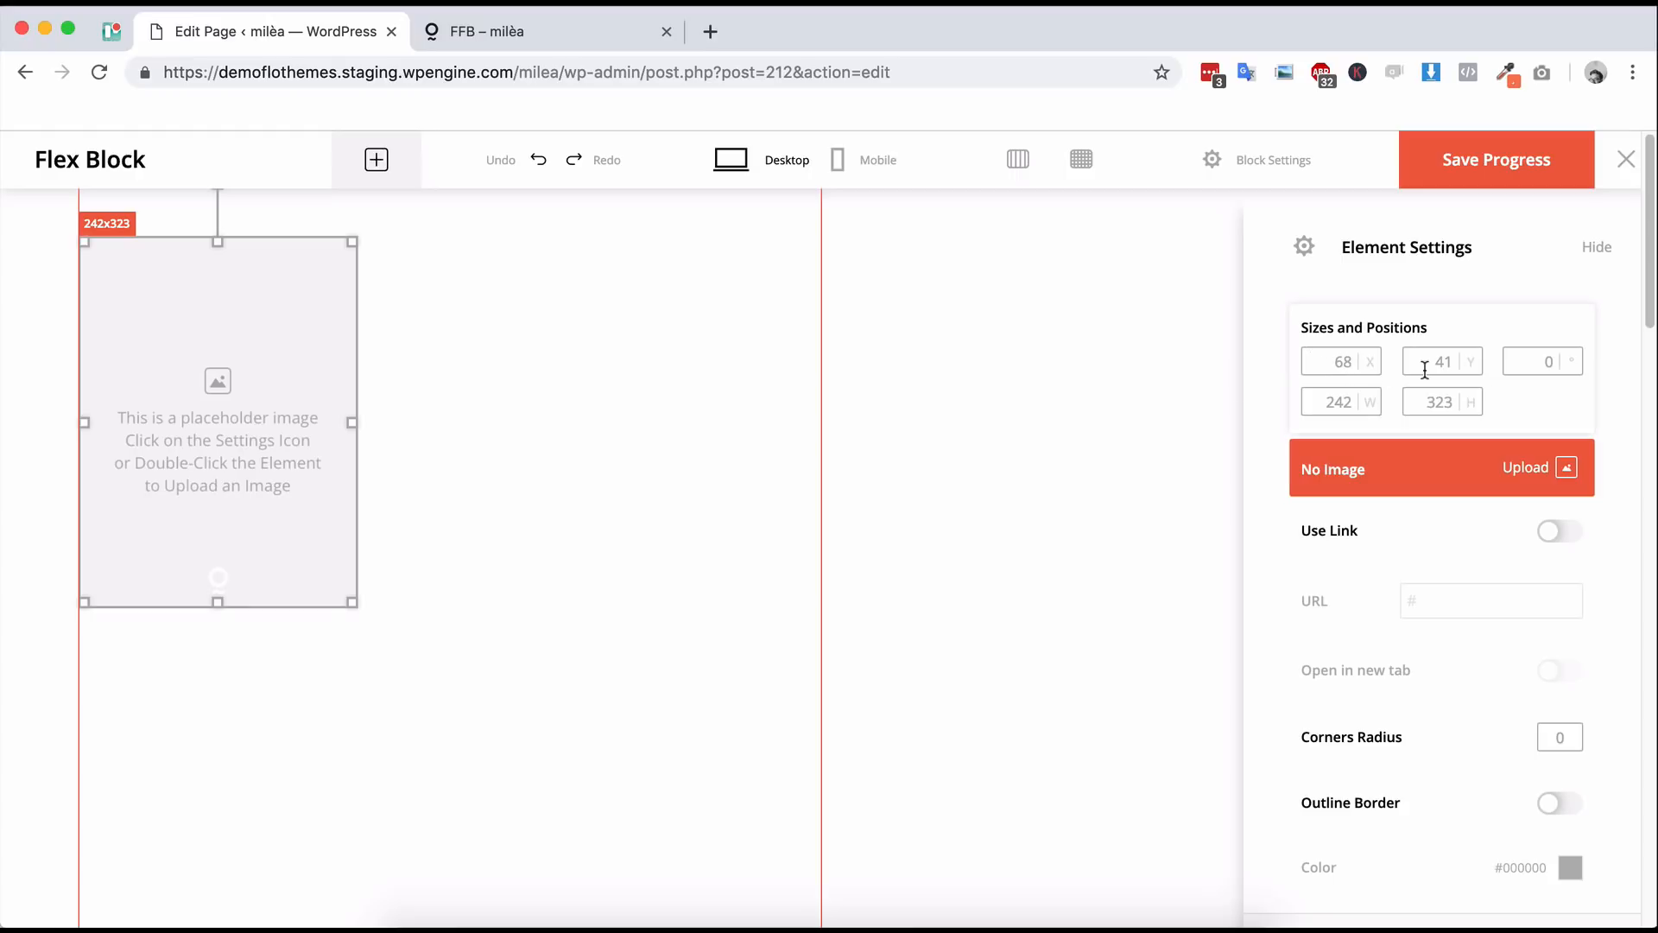
double_click(1341, 363)
type("100")
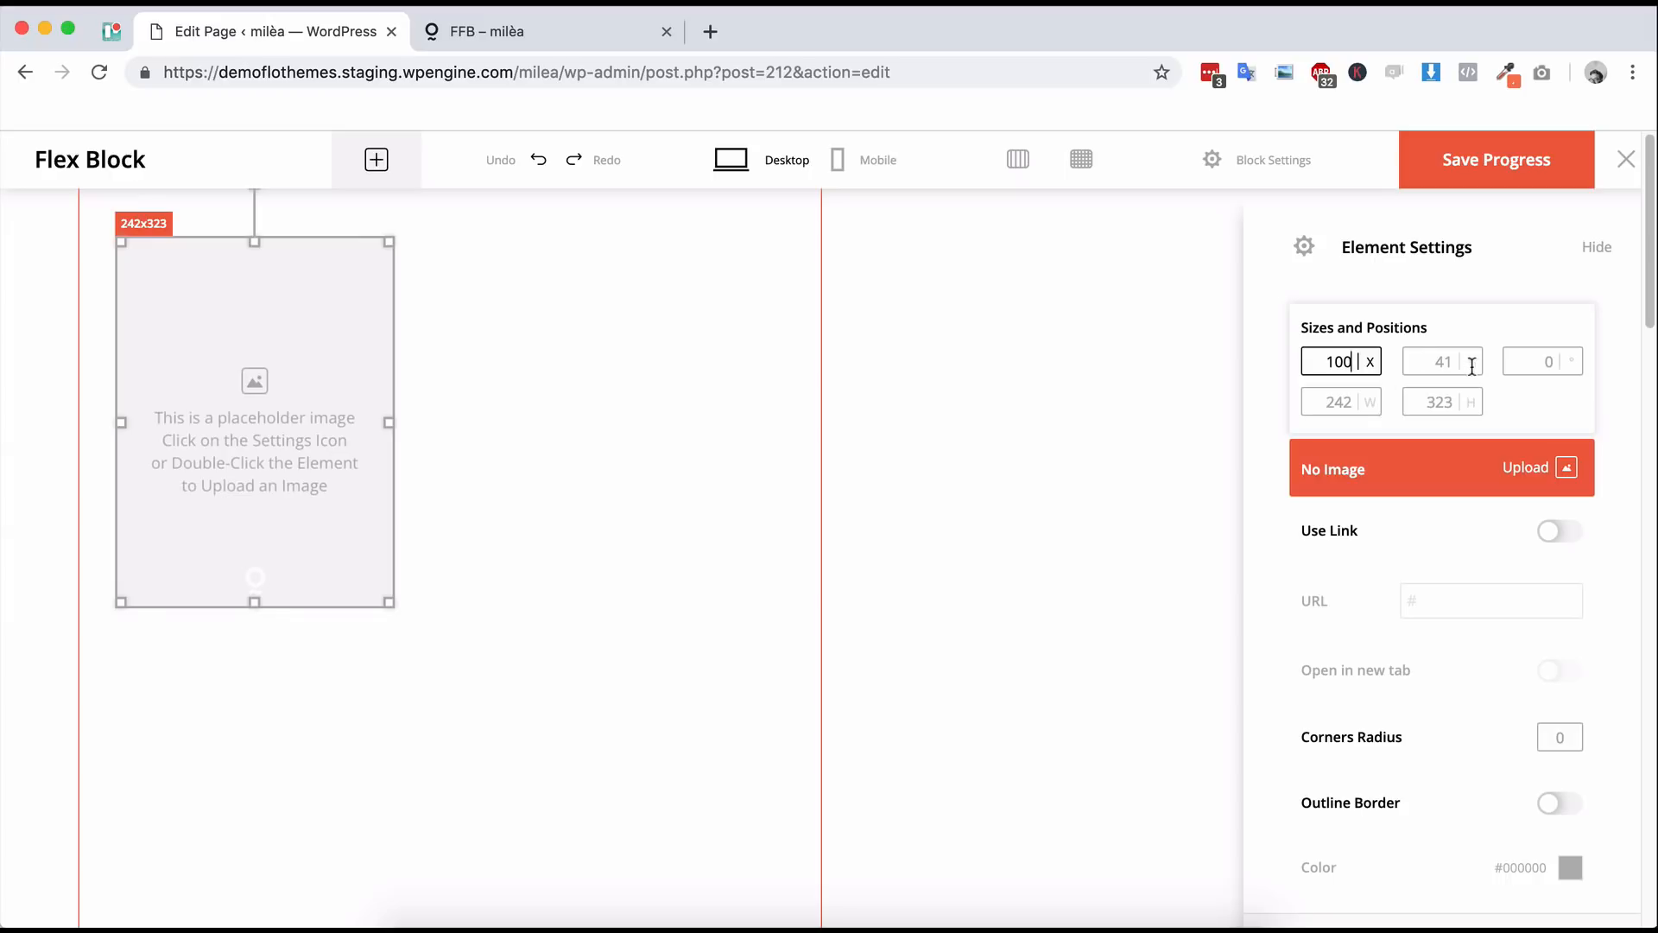
left_click(1423, 361)
double_click(1440, 360)
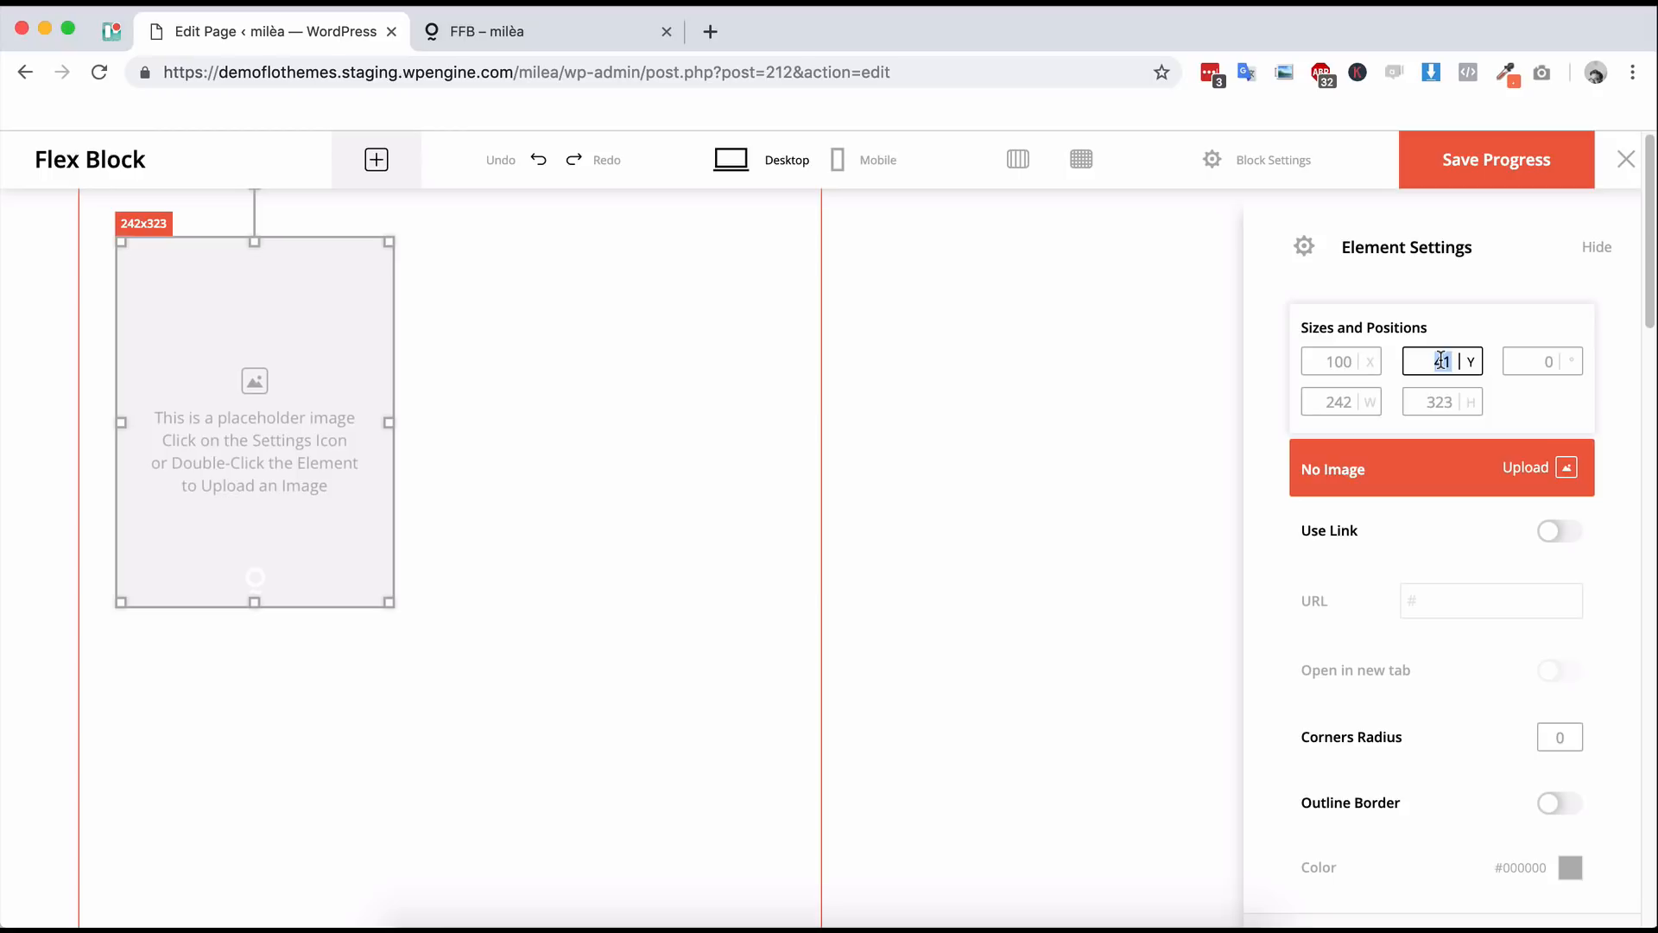
type("100")
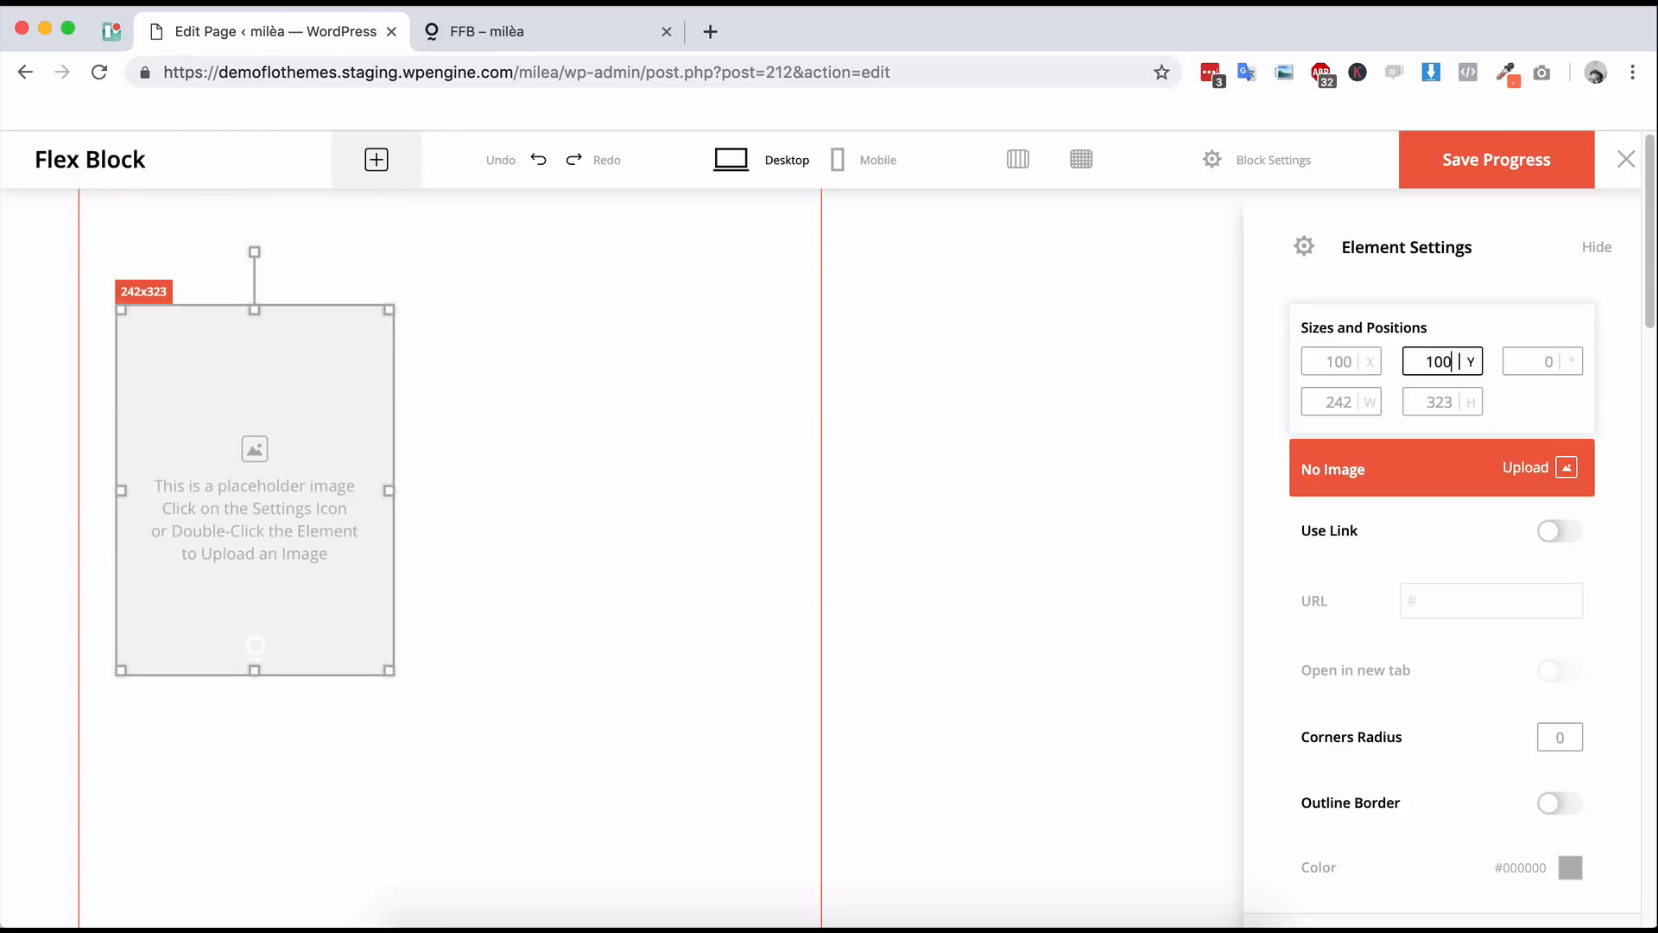
left_click(1054, 444)
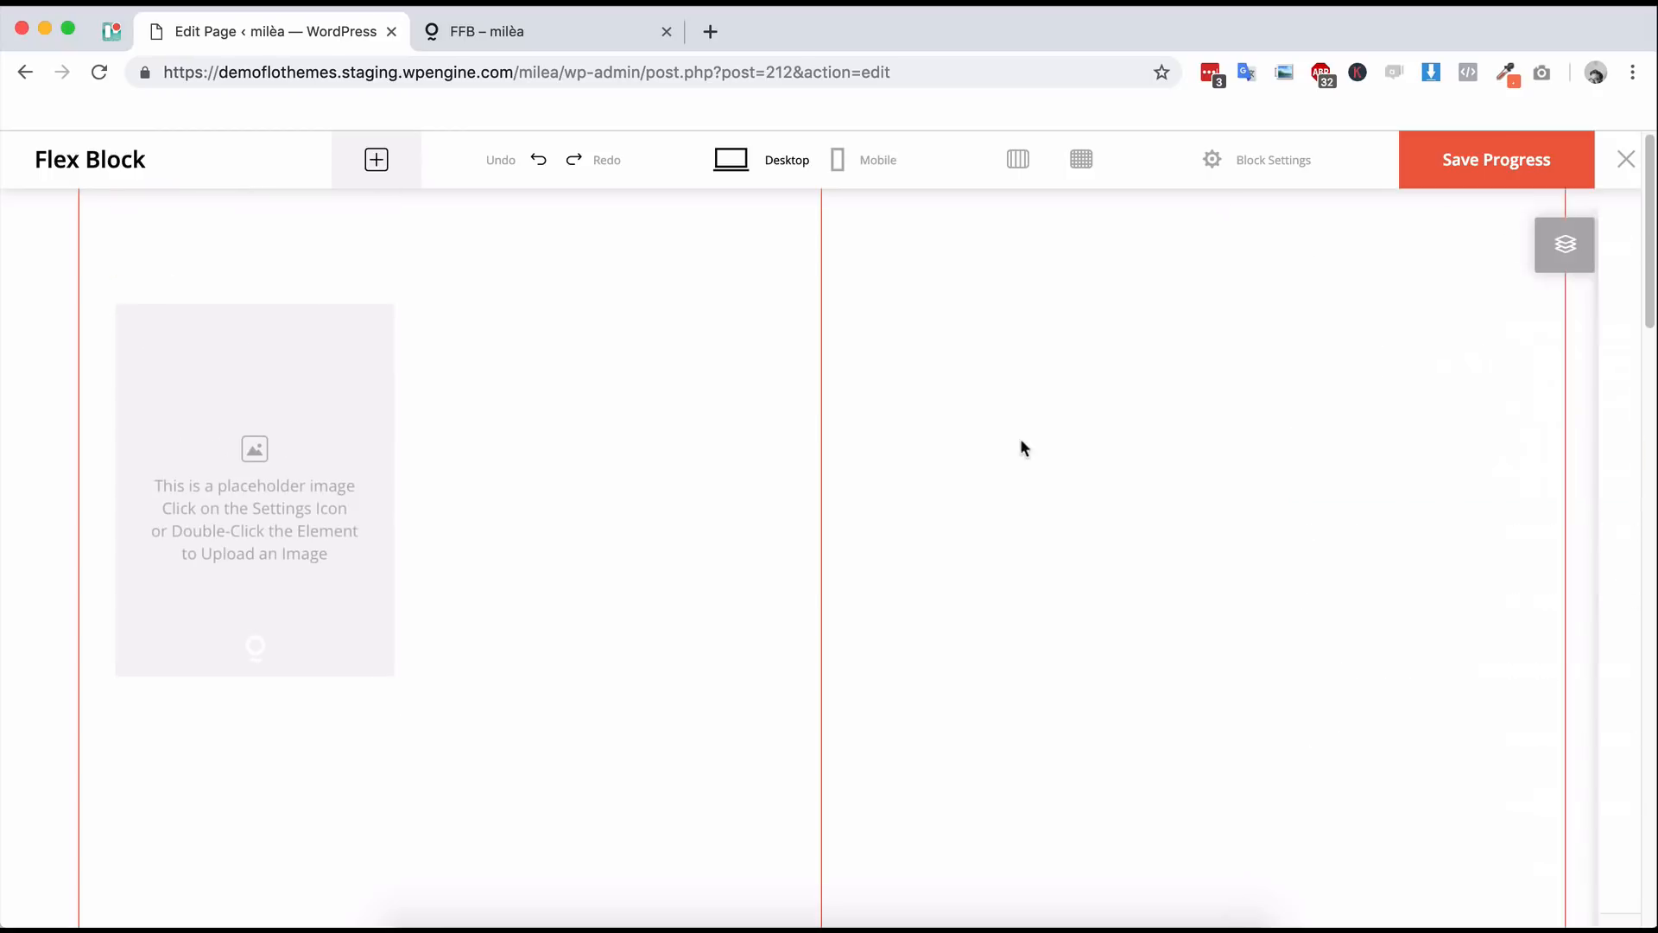
- Resize the placeholder image to a width of 640 and a height of 620
left_click(360, 418)
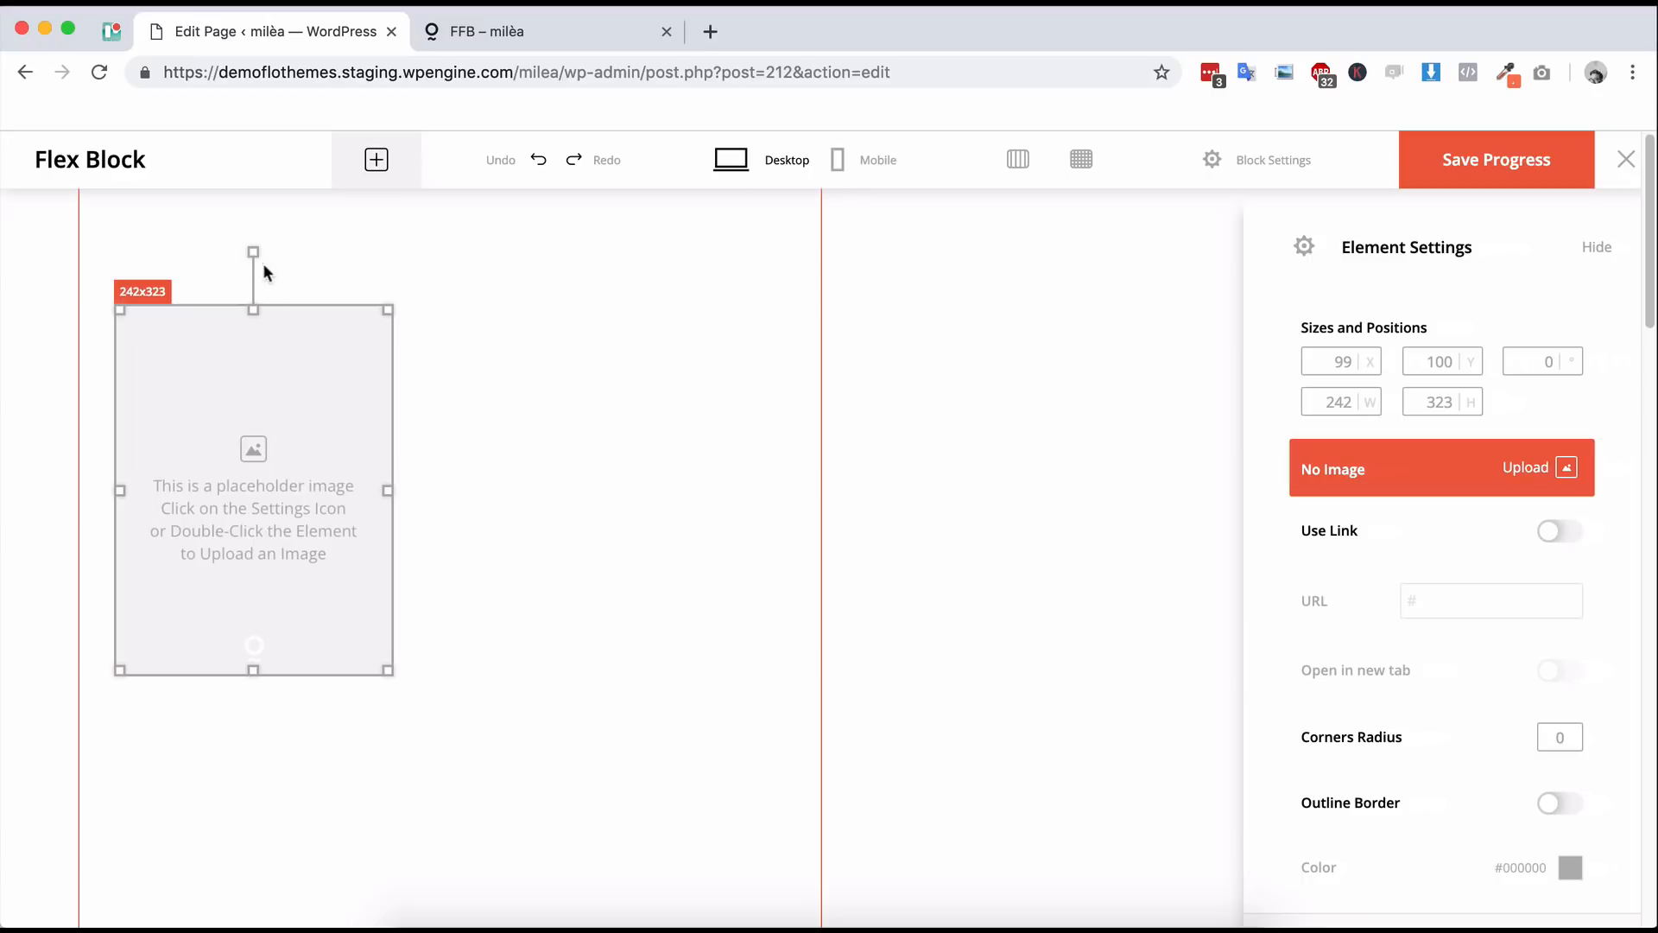
double_click(1343, 399)
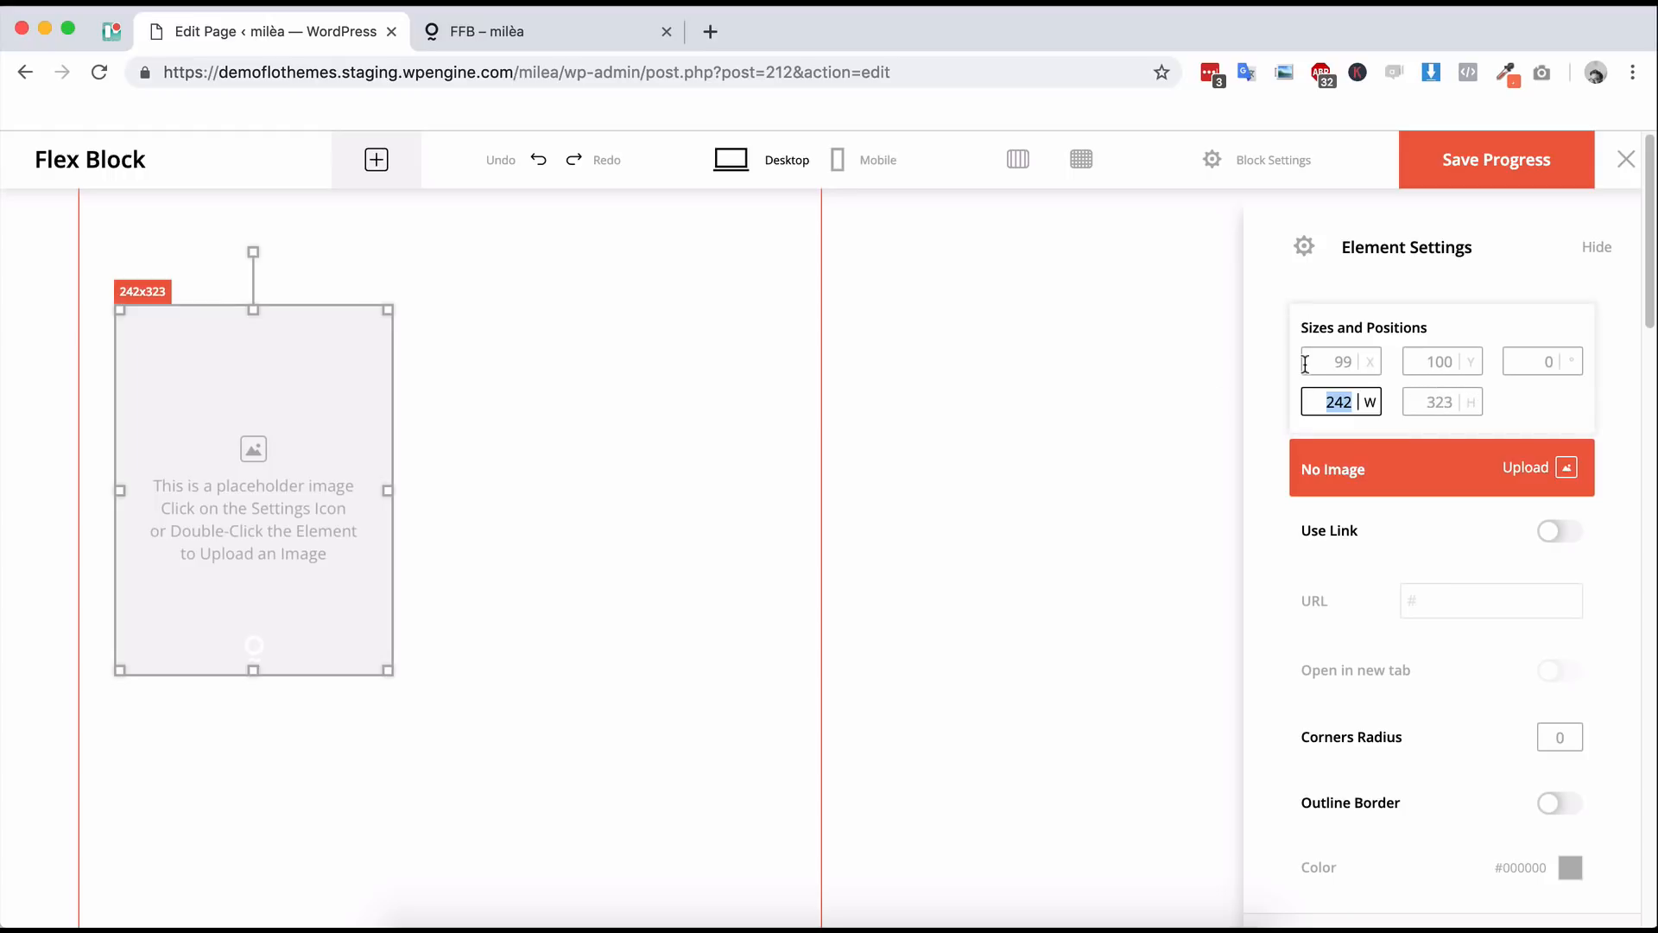
type("620")
double_click(1436, 399)
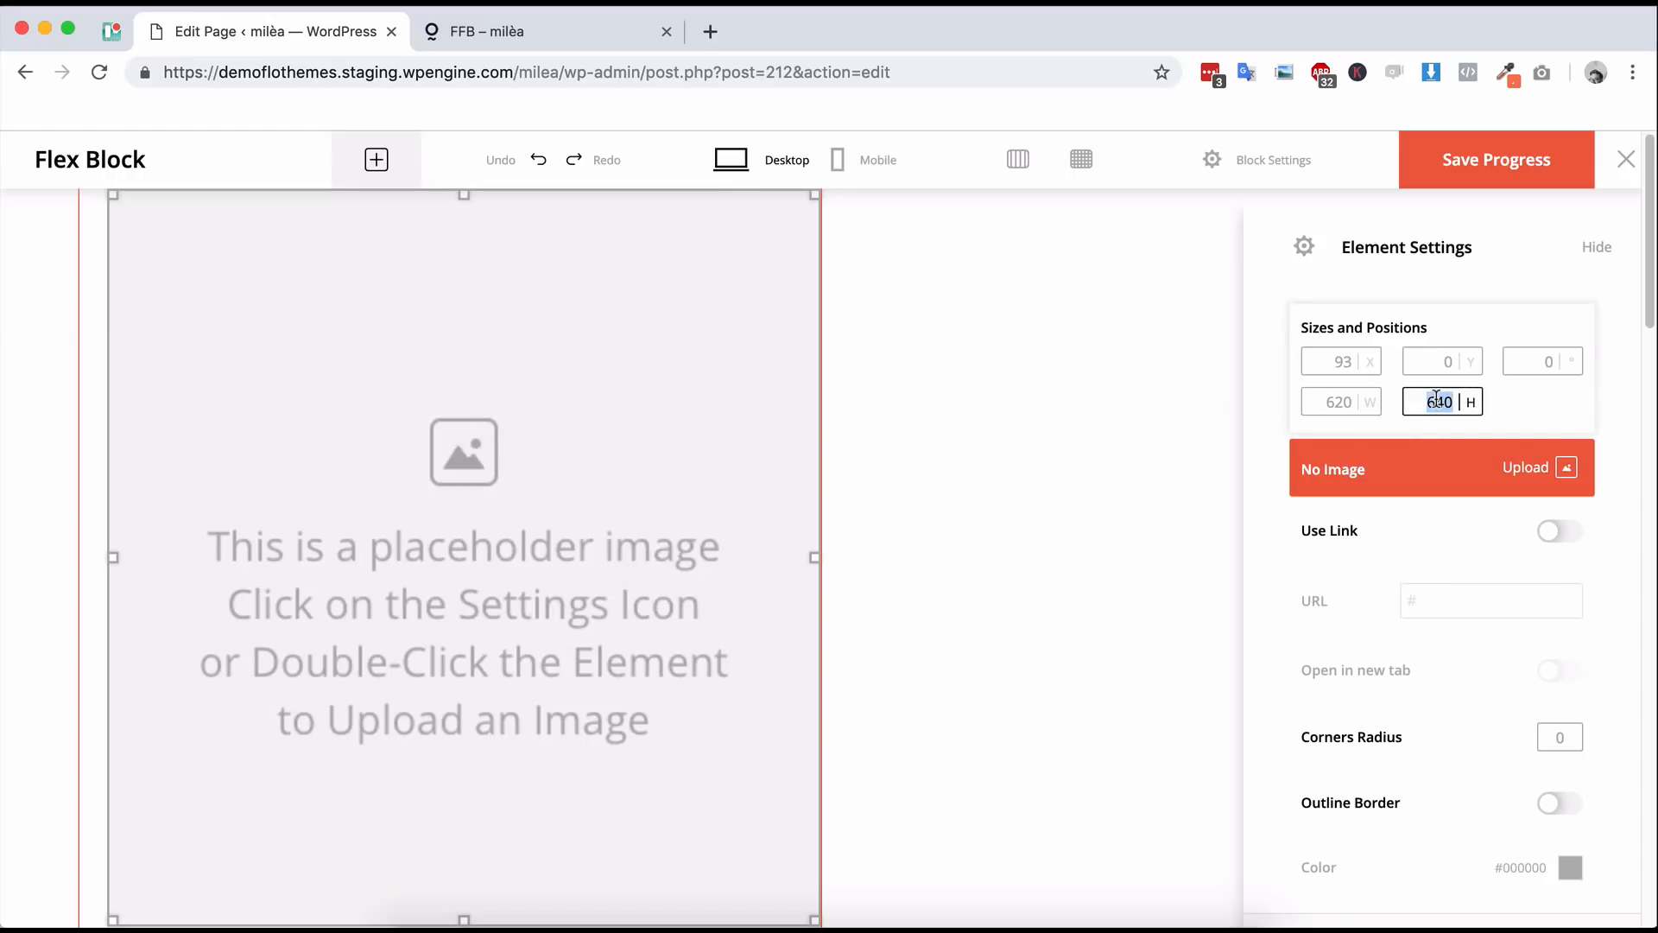
type("620")
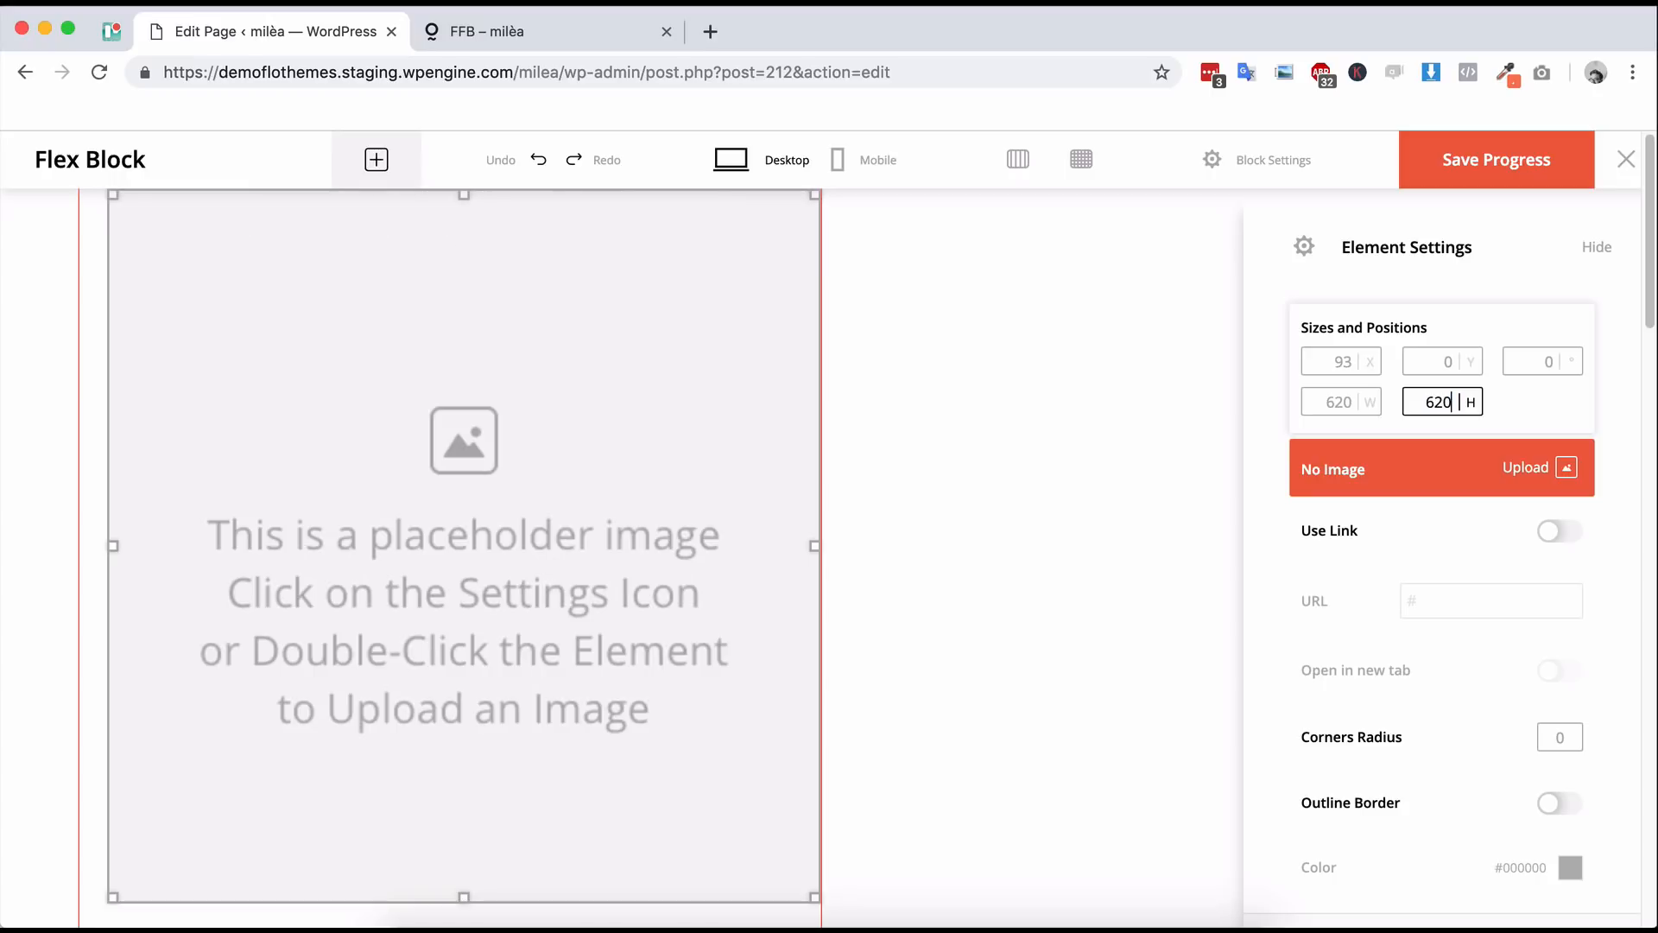
double_click(1324, 398)
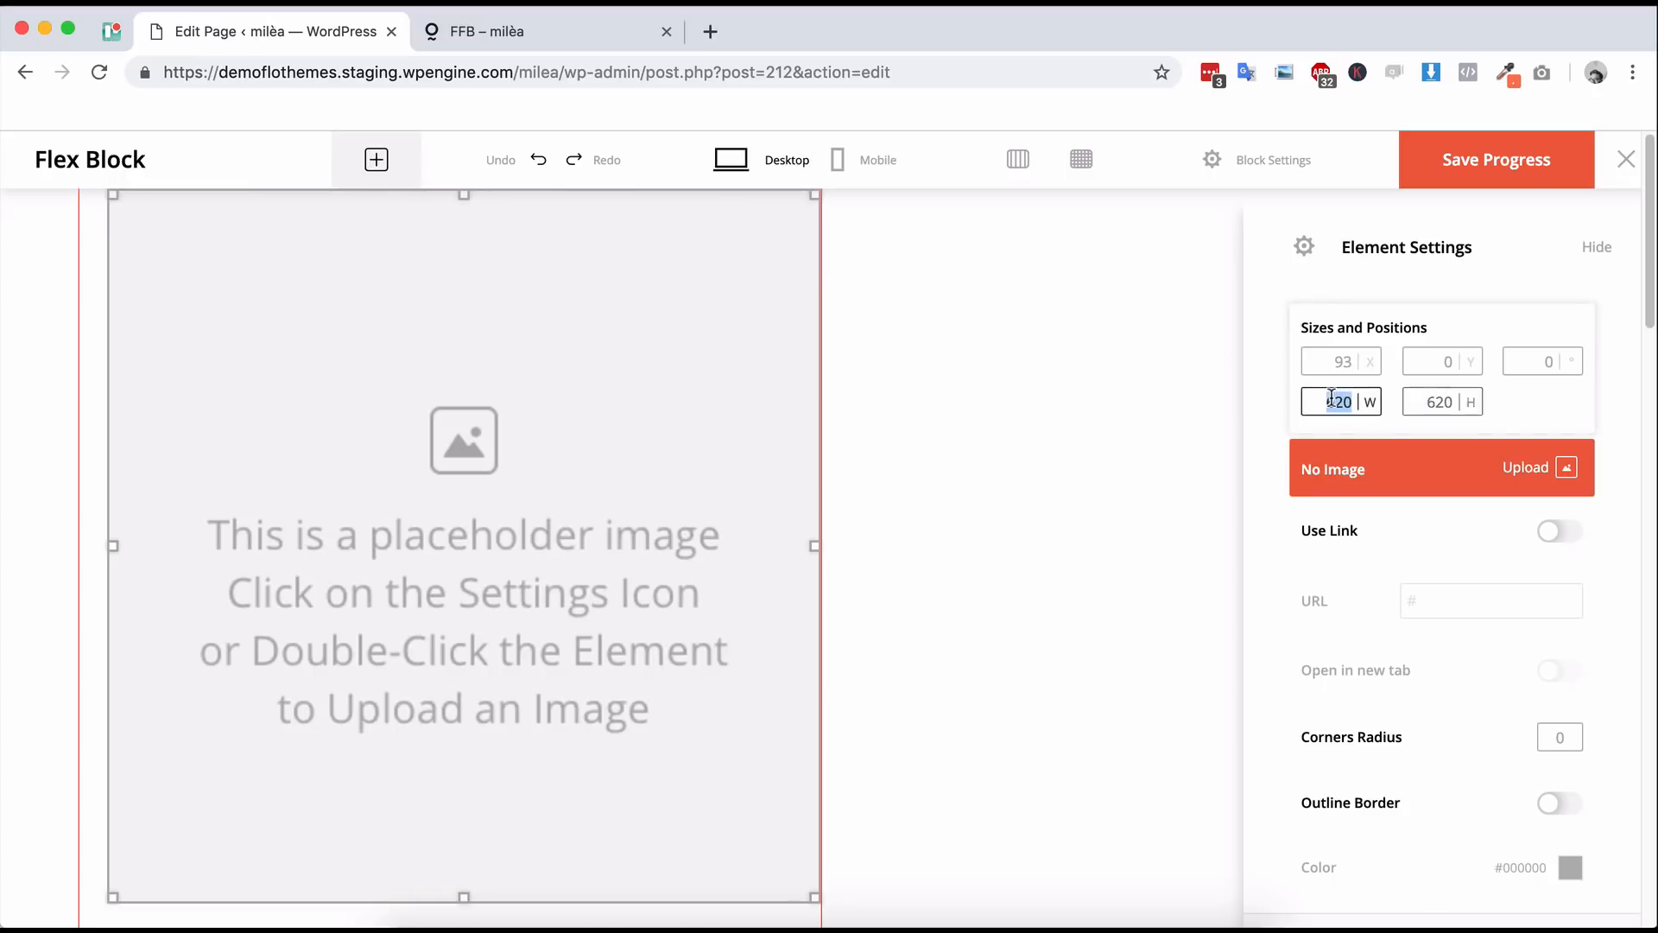
type("640")
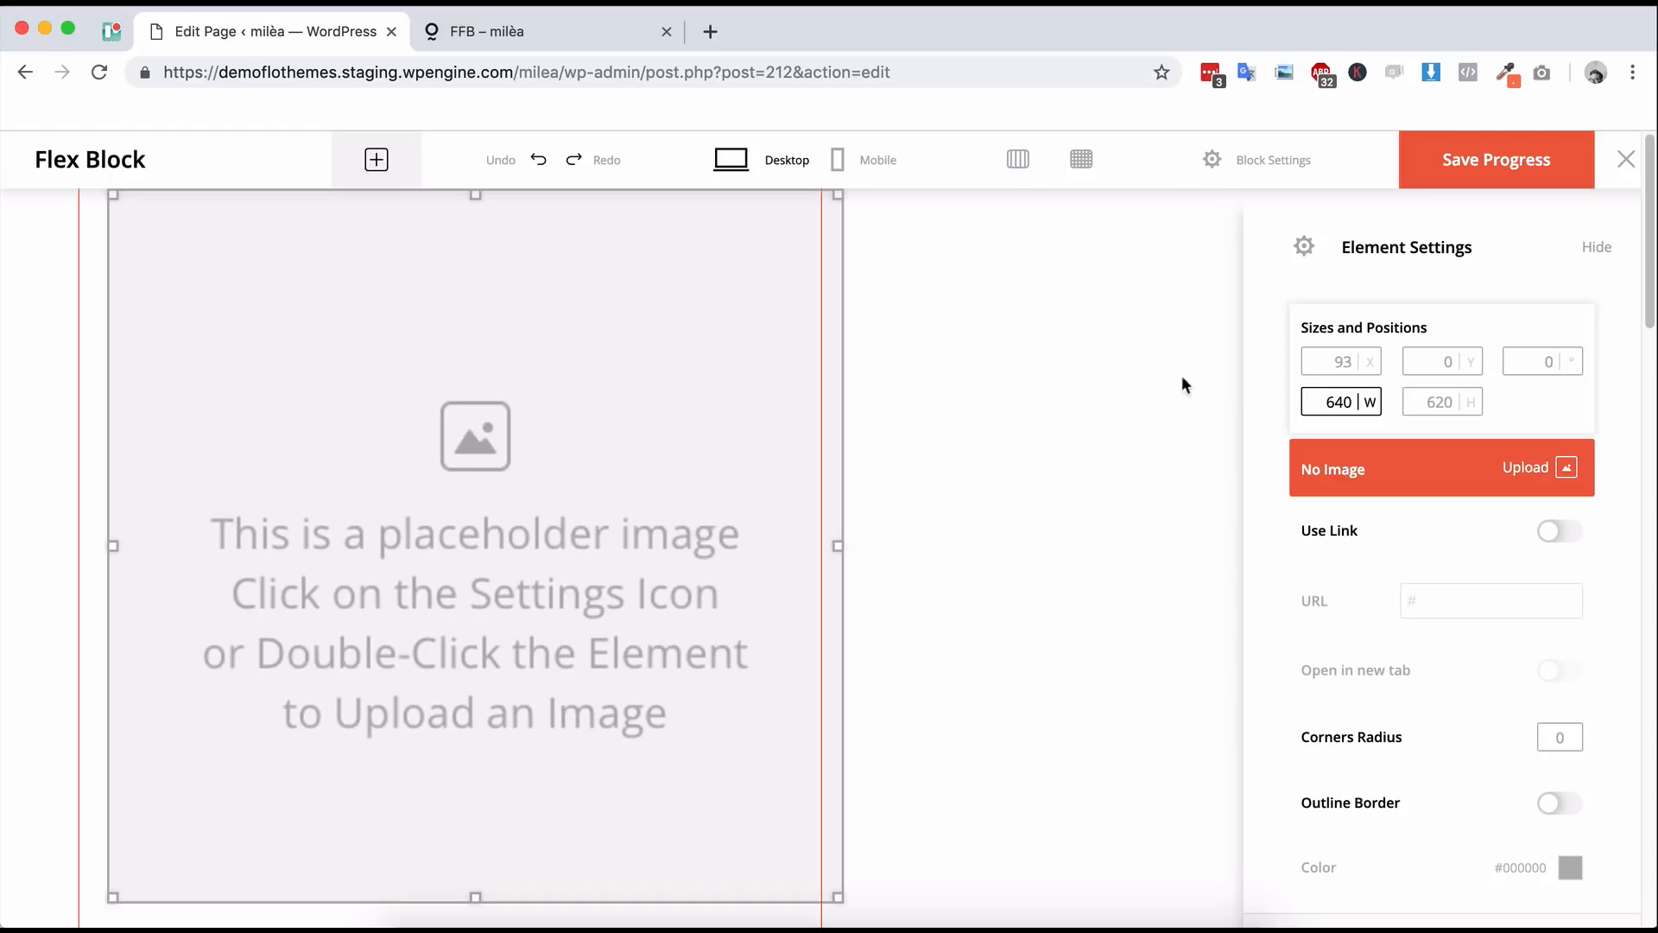
- Move the placeholder image so its right edge sits on the vertical centre guide, about 74 px from the left page edge
left_click(993, 408)
left_click_drag(736, 427, 778, 462)
left_click(1056, 444)
left_click(720, 464)
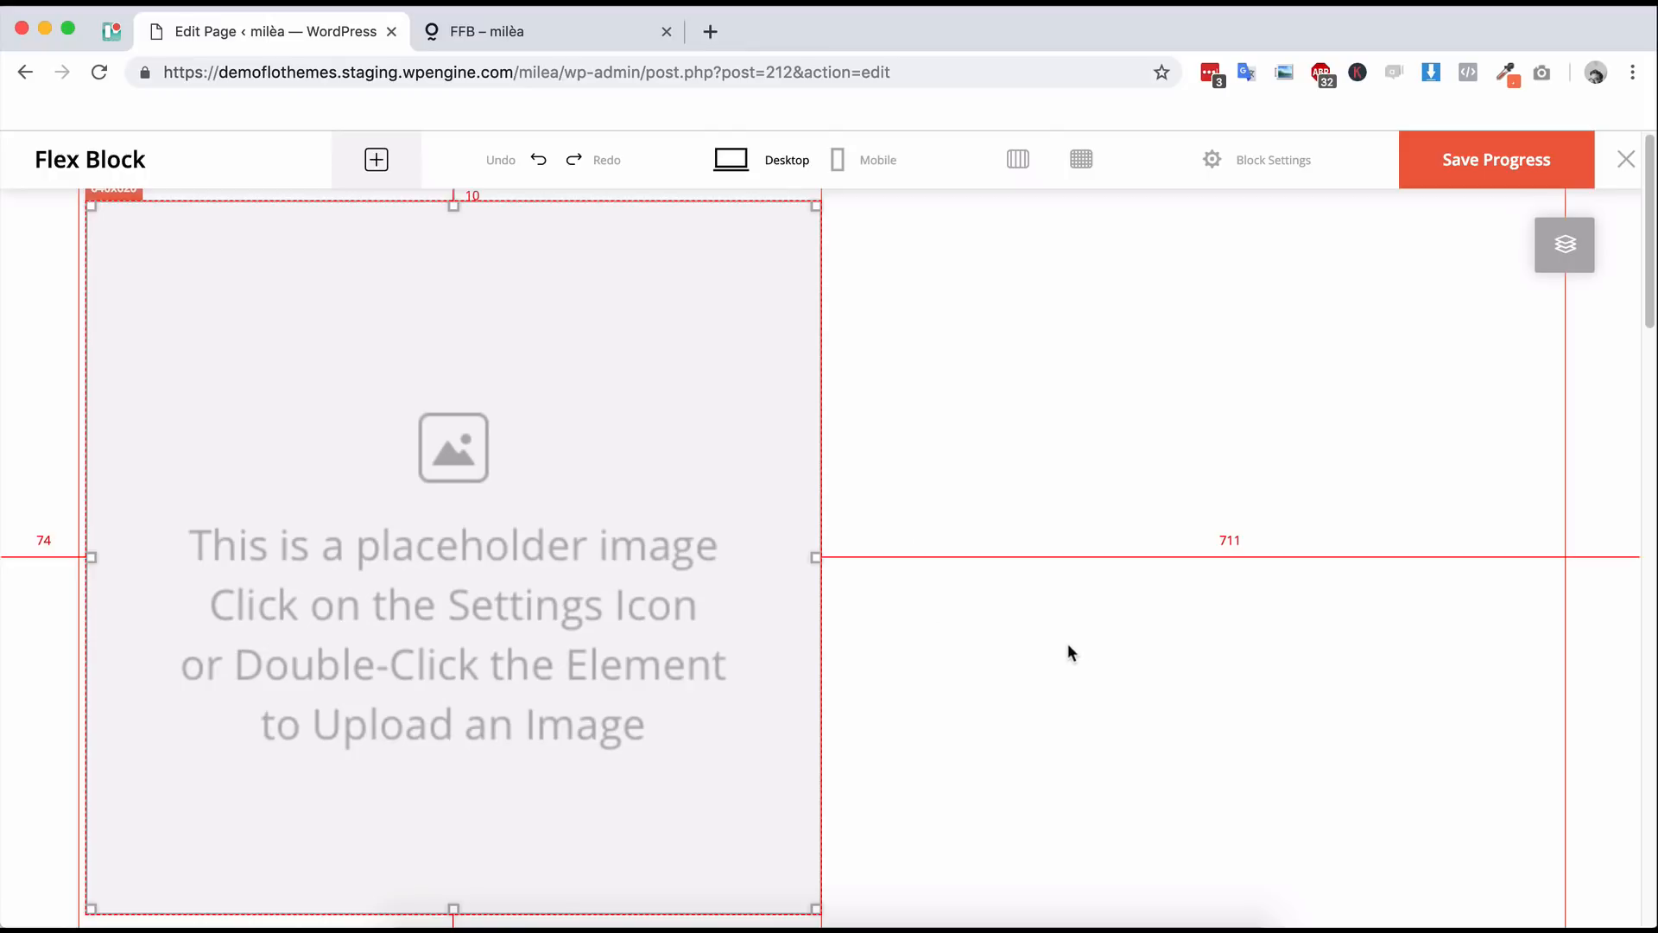
scroll(1071, 648, "down", 2)
scroll(1050, 654, "up", 2)
scroll(962, 478, "down", 3)
scroll(982, 533, "up", 1)
scroll(983, 533, "up", 2)
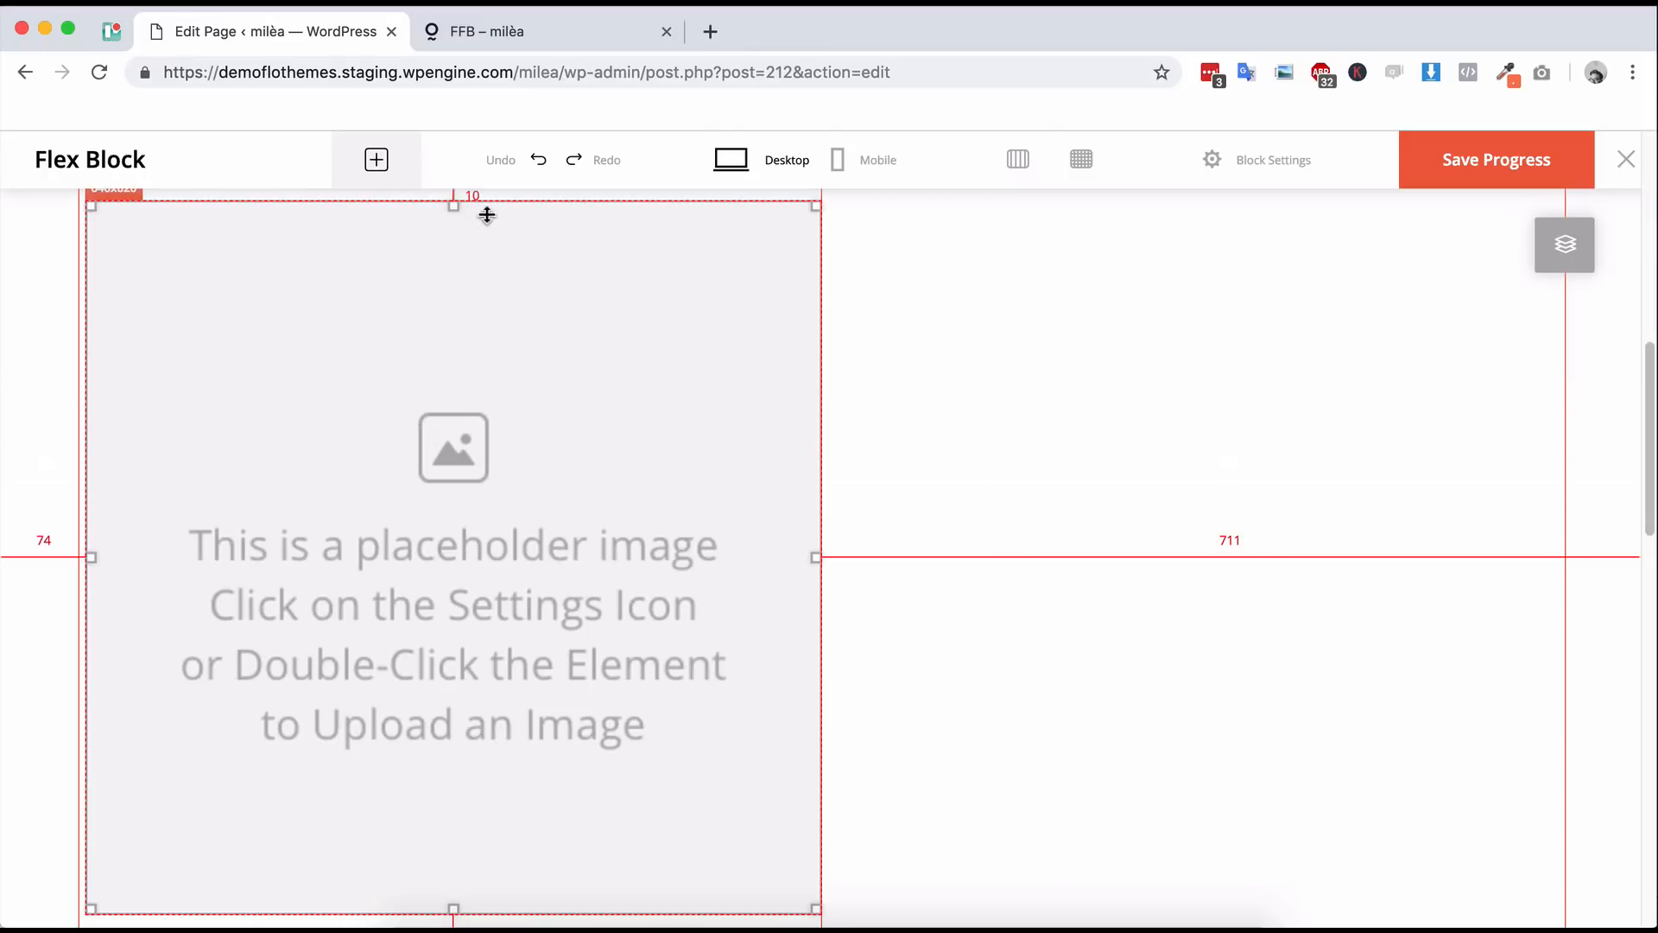
- Centre the placeholder image vertically in the block with 84 px above and below, keeping it against the vertical centre guide at X 75
scroll(937, 454, "down", 2)
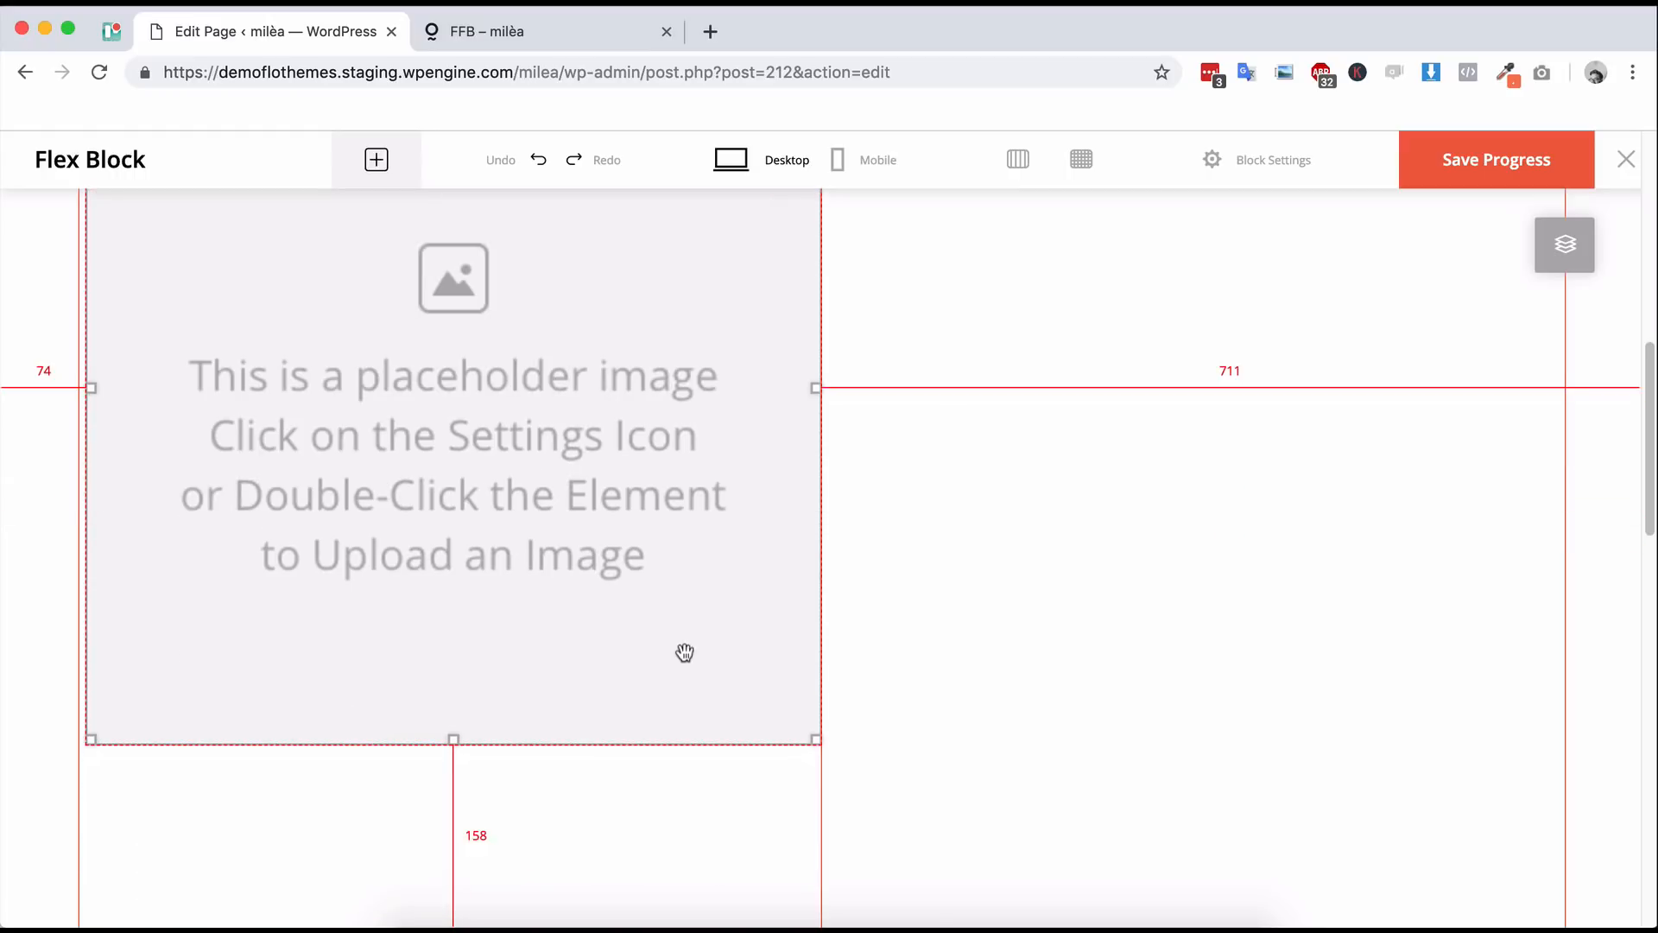
scroll(544, 526, "up", 1)
scroll(544, 550, "up", 1)
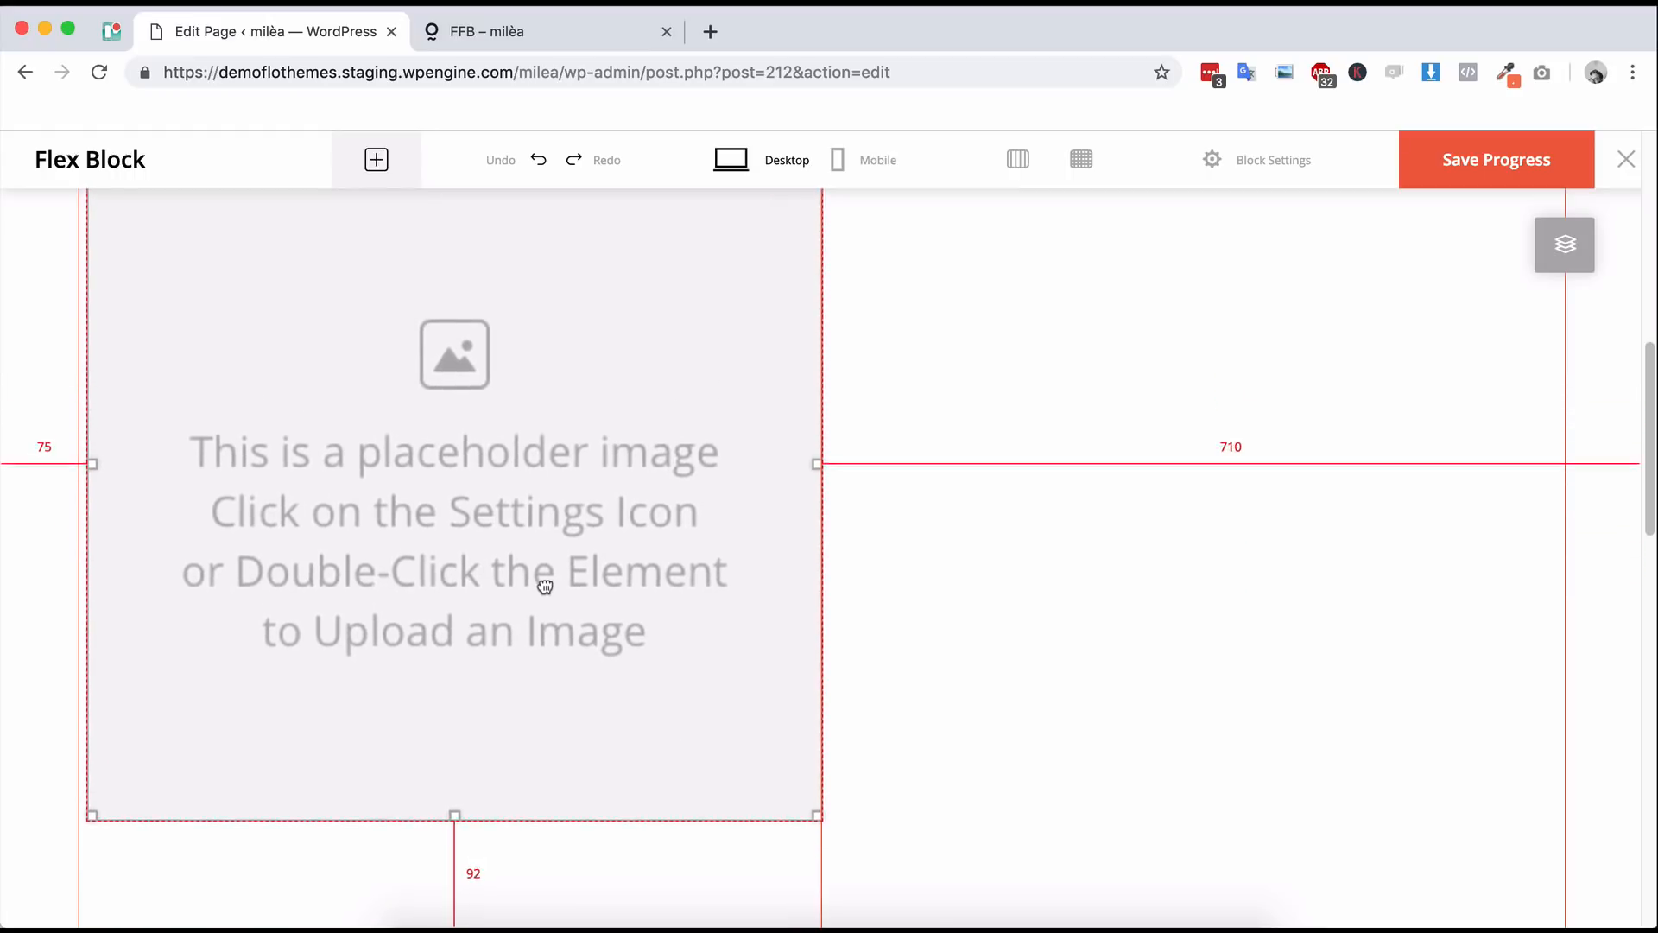
scroll(945, 631, "up", 3)
scroll(945, 624, "down", 3)
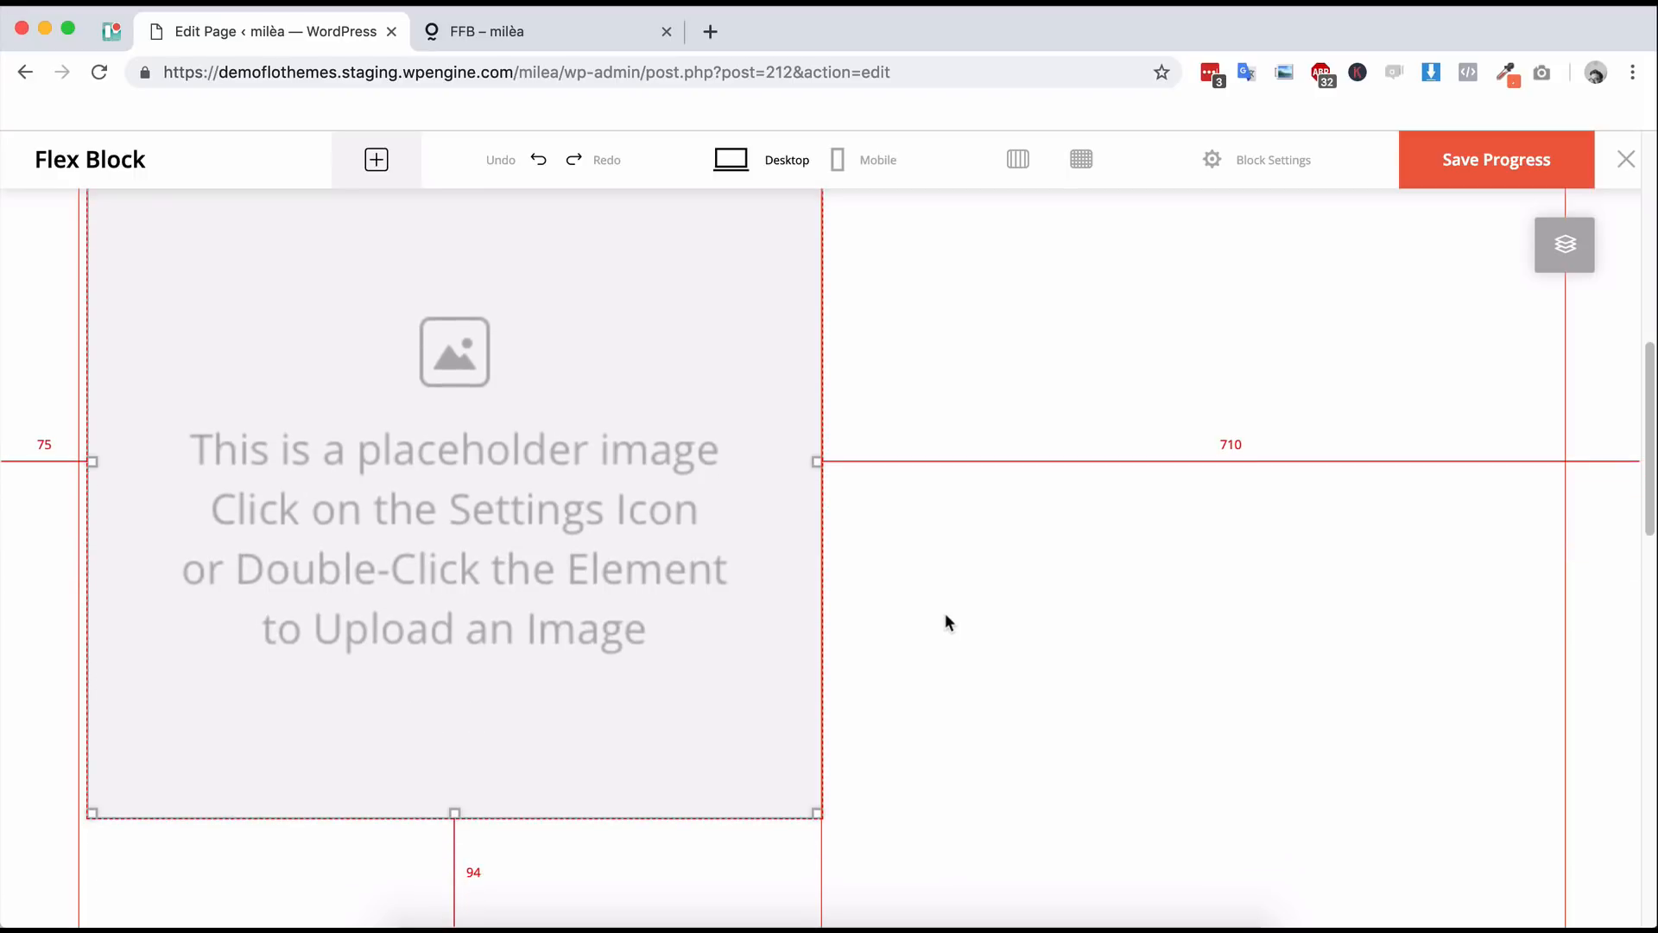
scroll(948, 622, "up", 1)
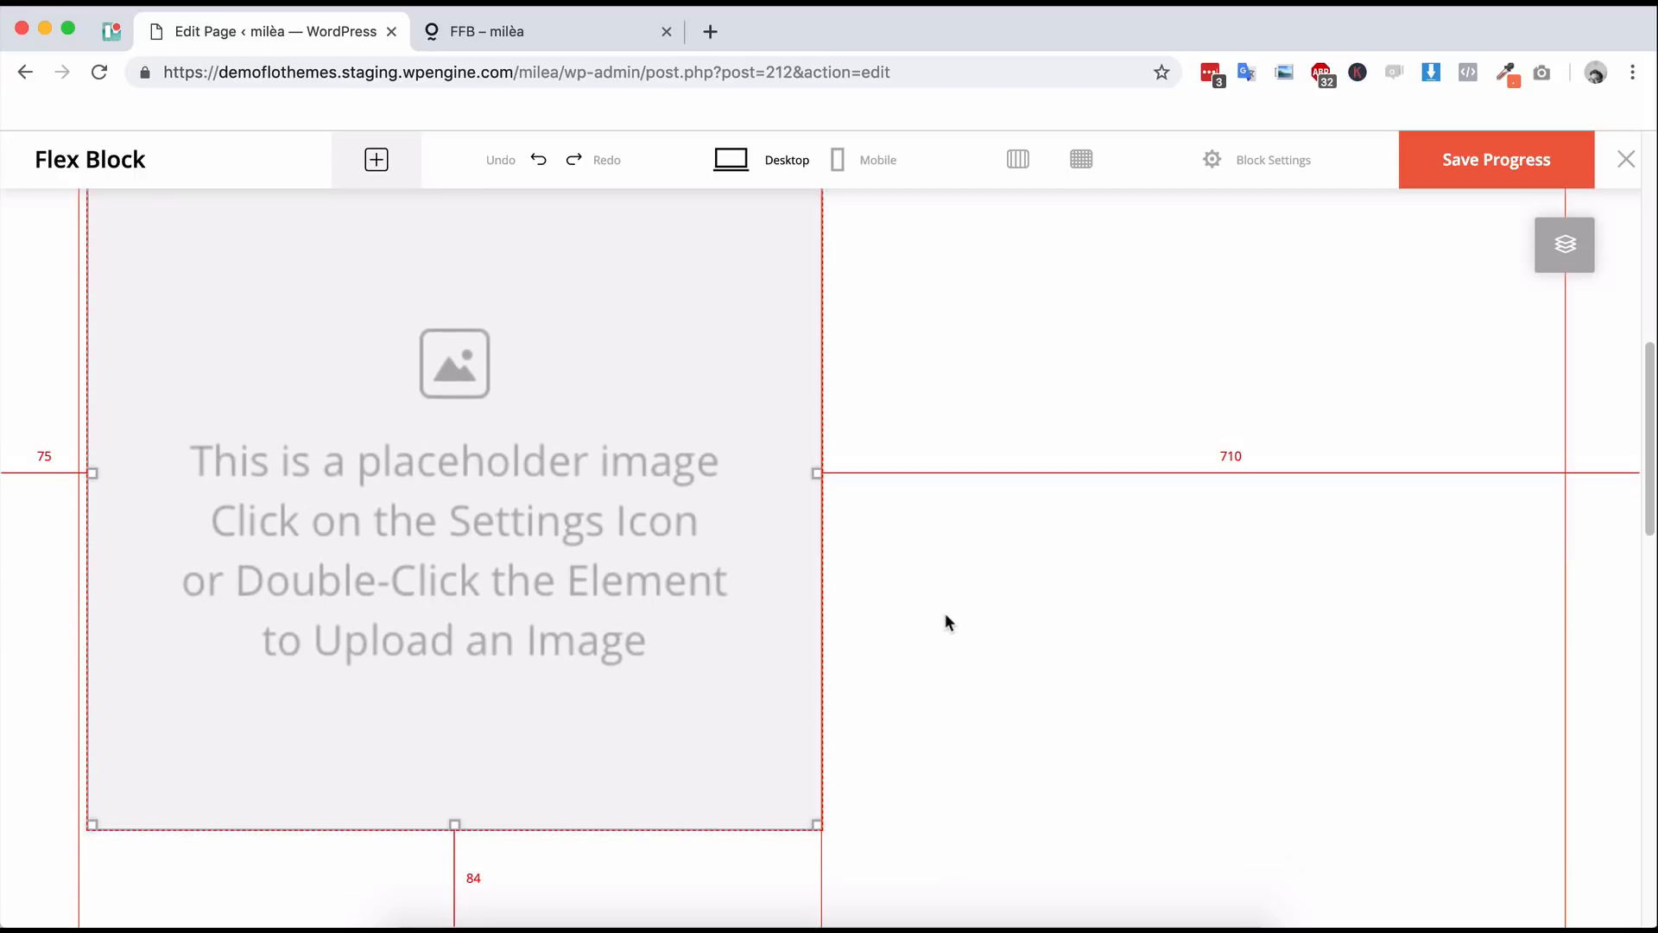
scroll(943, 611, "up", 3)
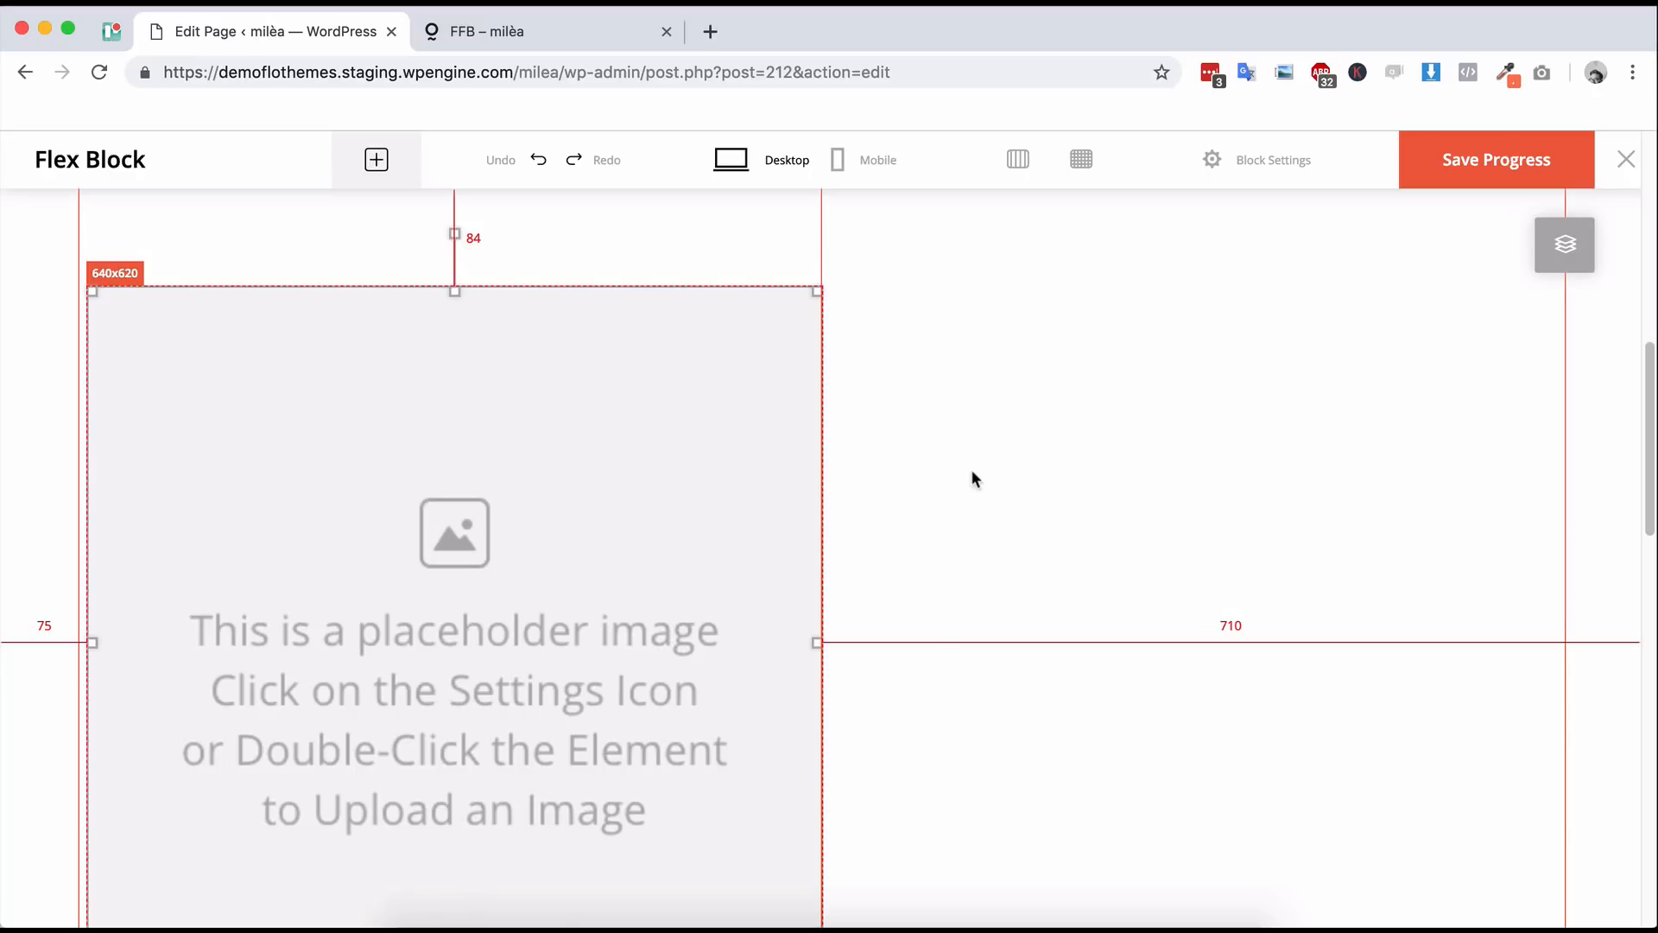
scroll(863, 518, "down", 3)
scroll(881, 548, "up", 3)
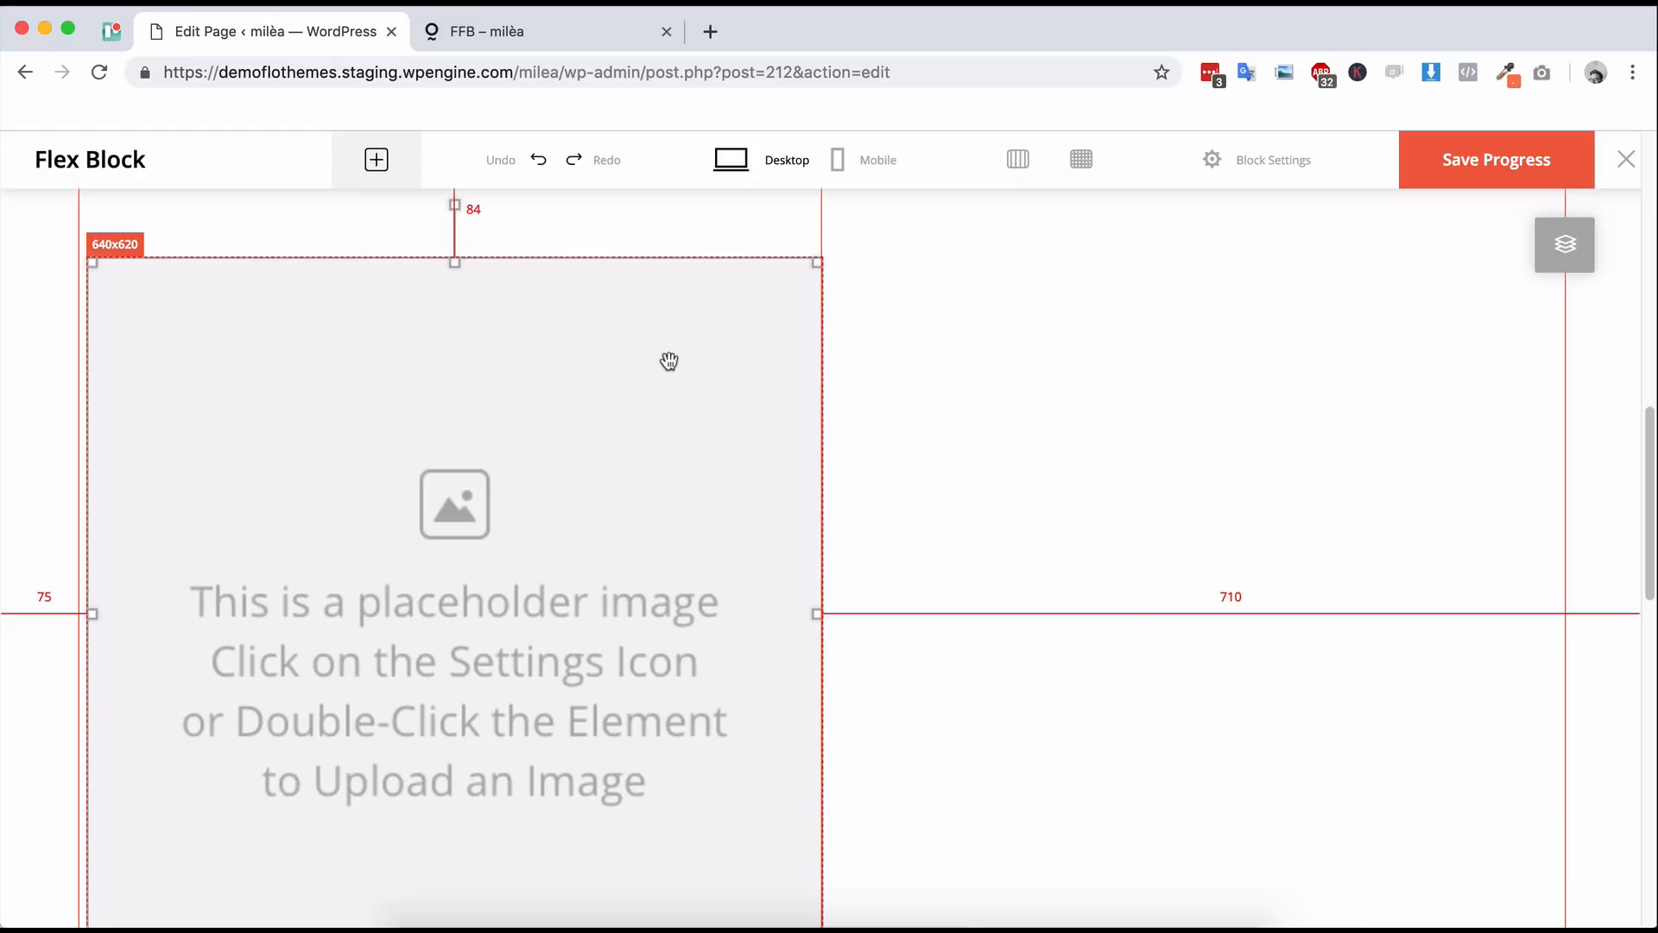
- Open the block settings, toggle the Smart Guides off and back on, and close the settings
left_click(1269, 164)
key("g")
key("g")
key("d")
key("d")
key("d")
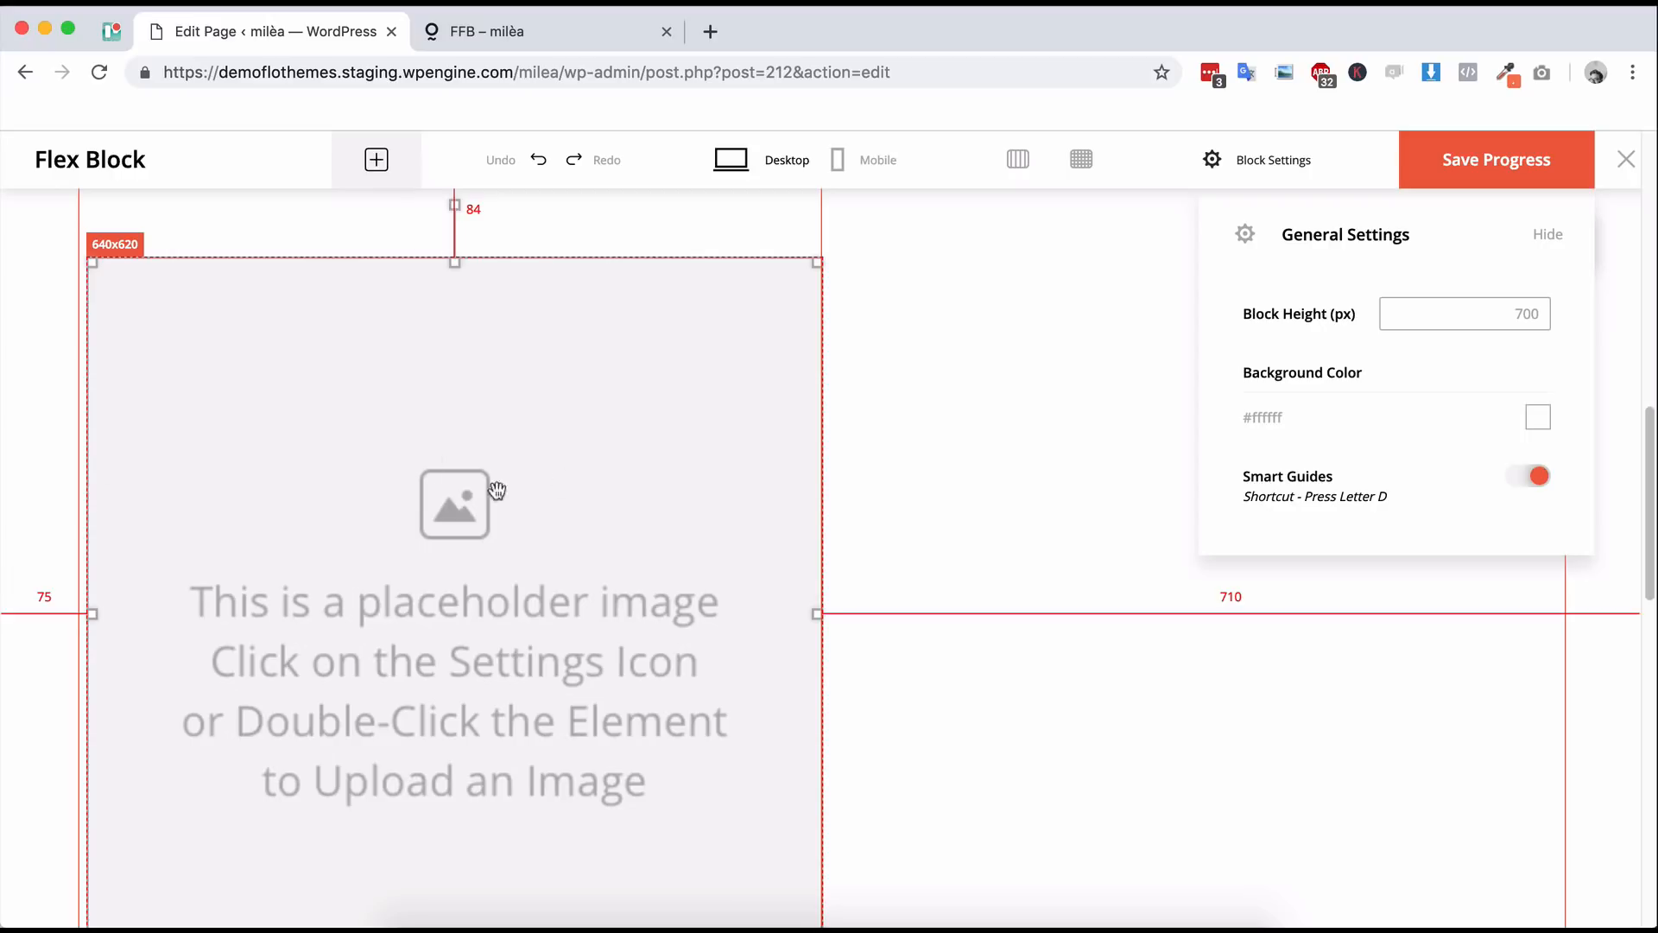
scroll(936, 499, "down", 2)
scroll(587, 791, "up", 2)
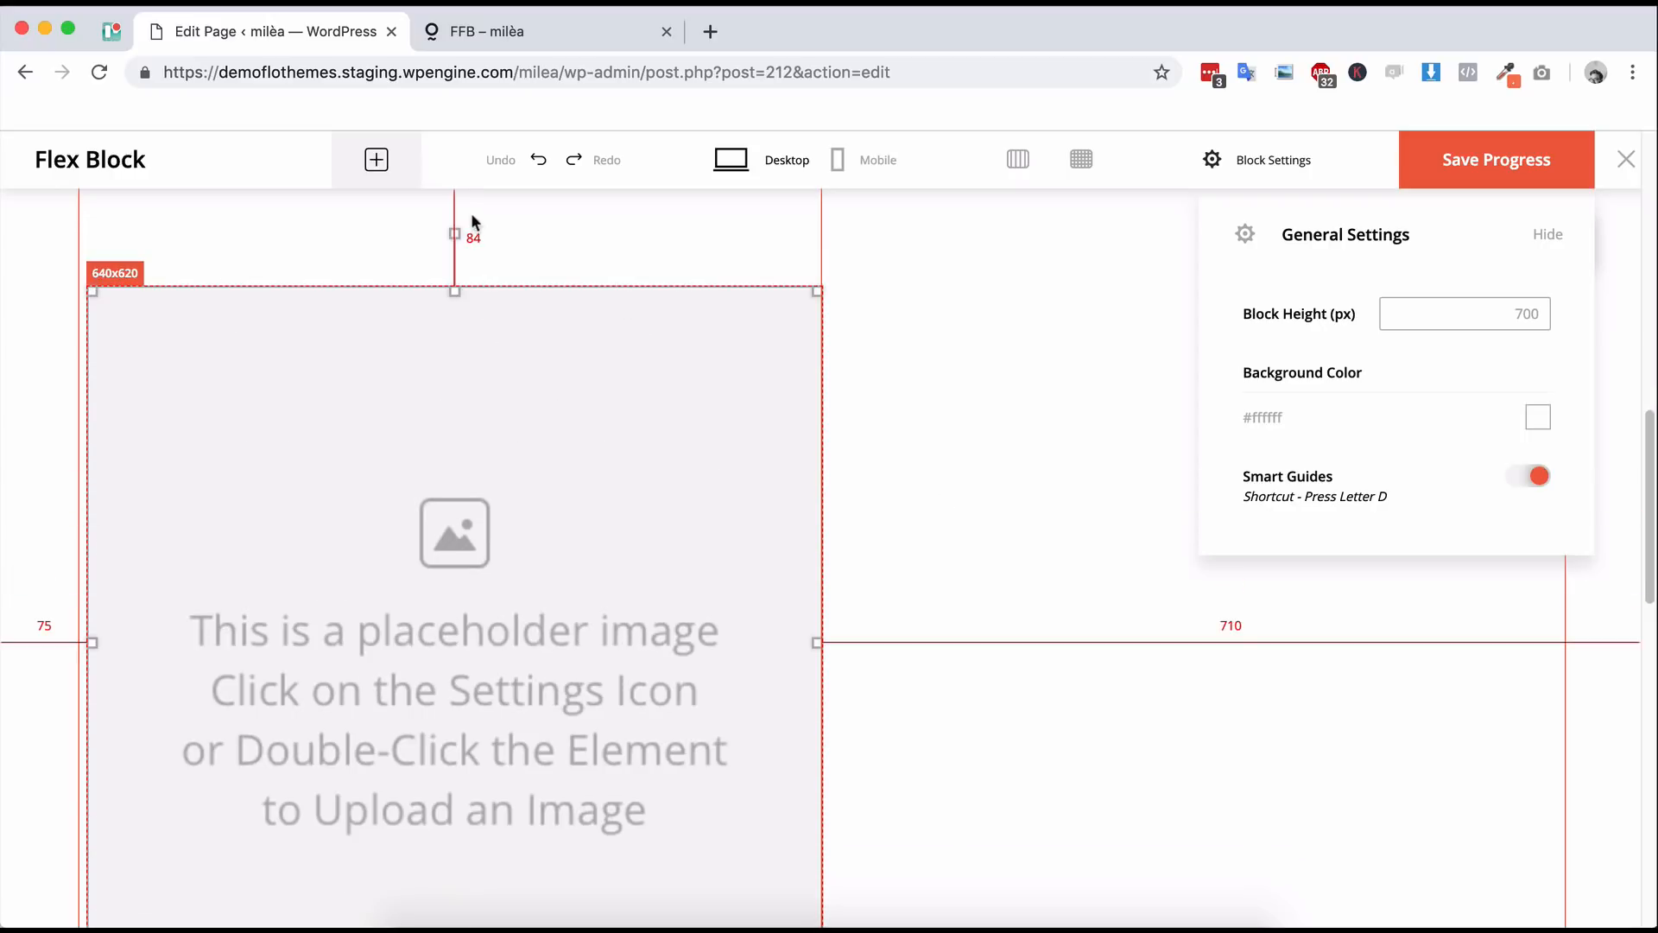
left_click(1019, 436)
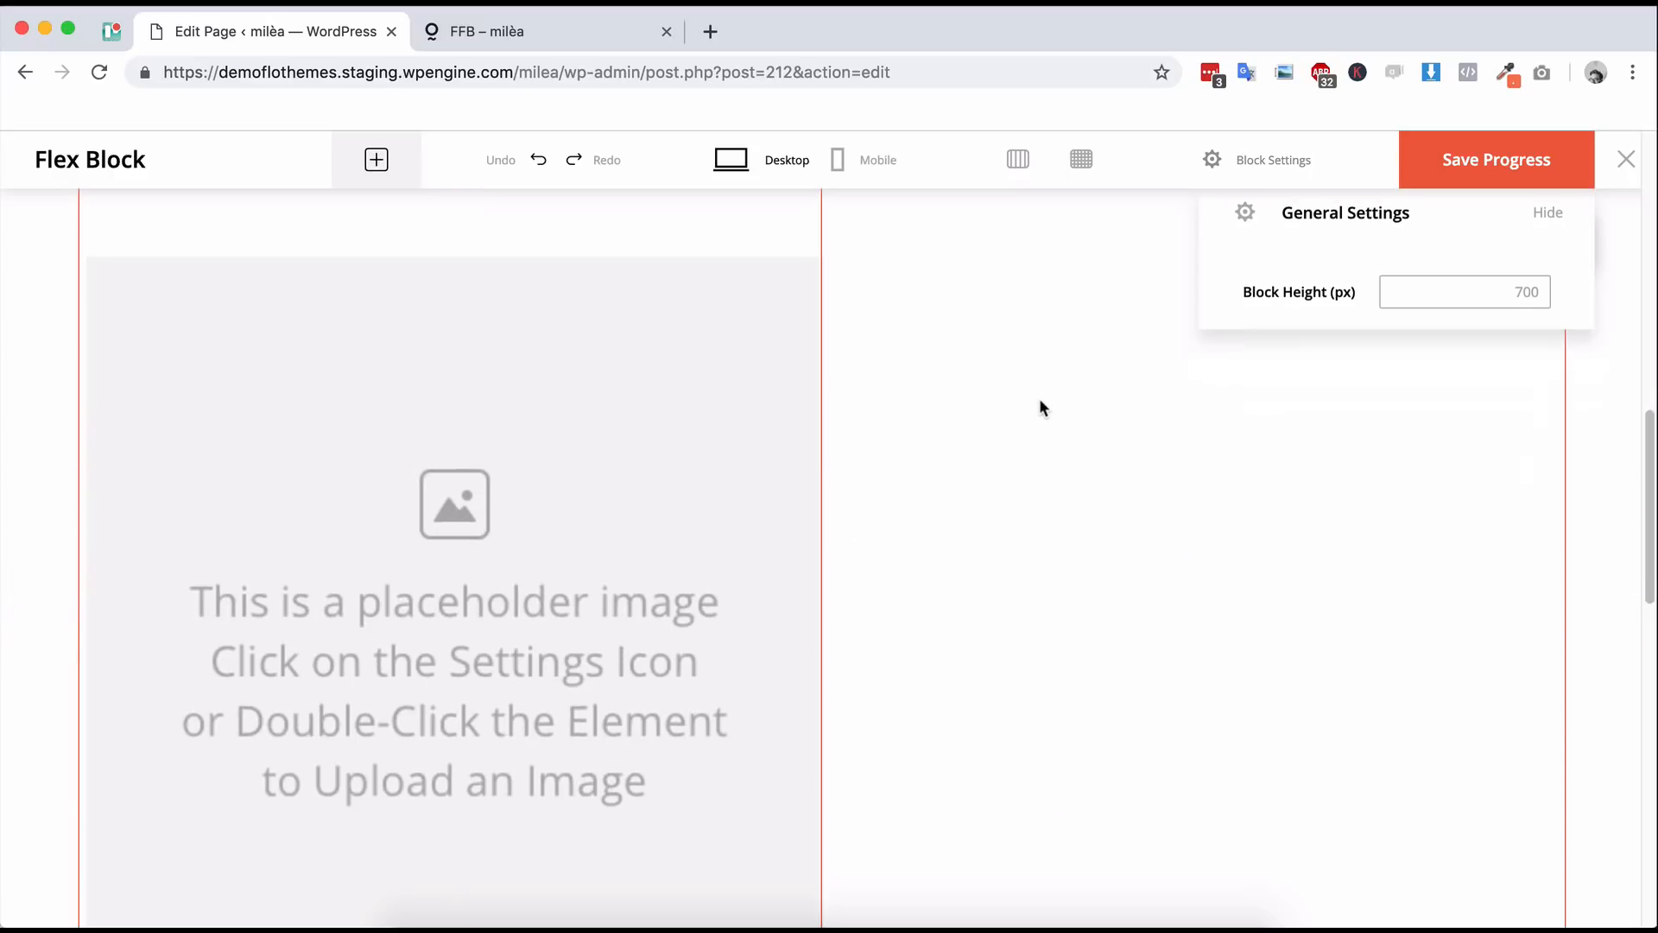
left_click(1114, 416)
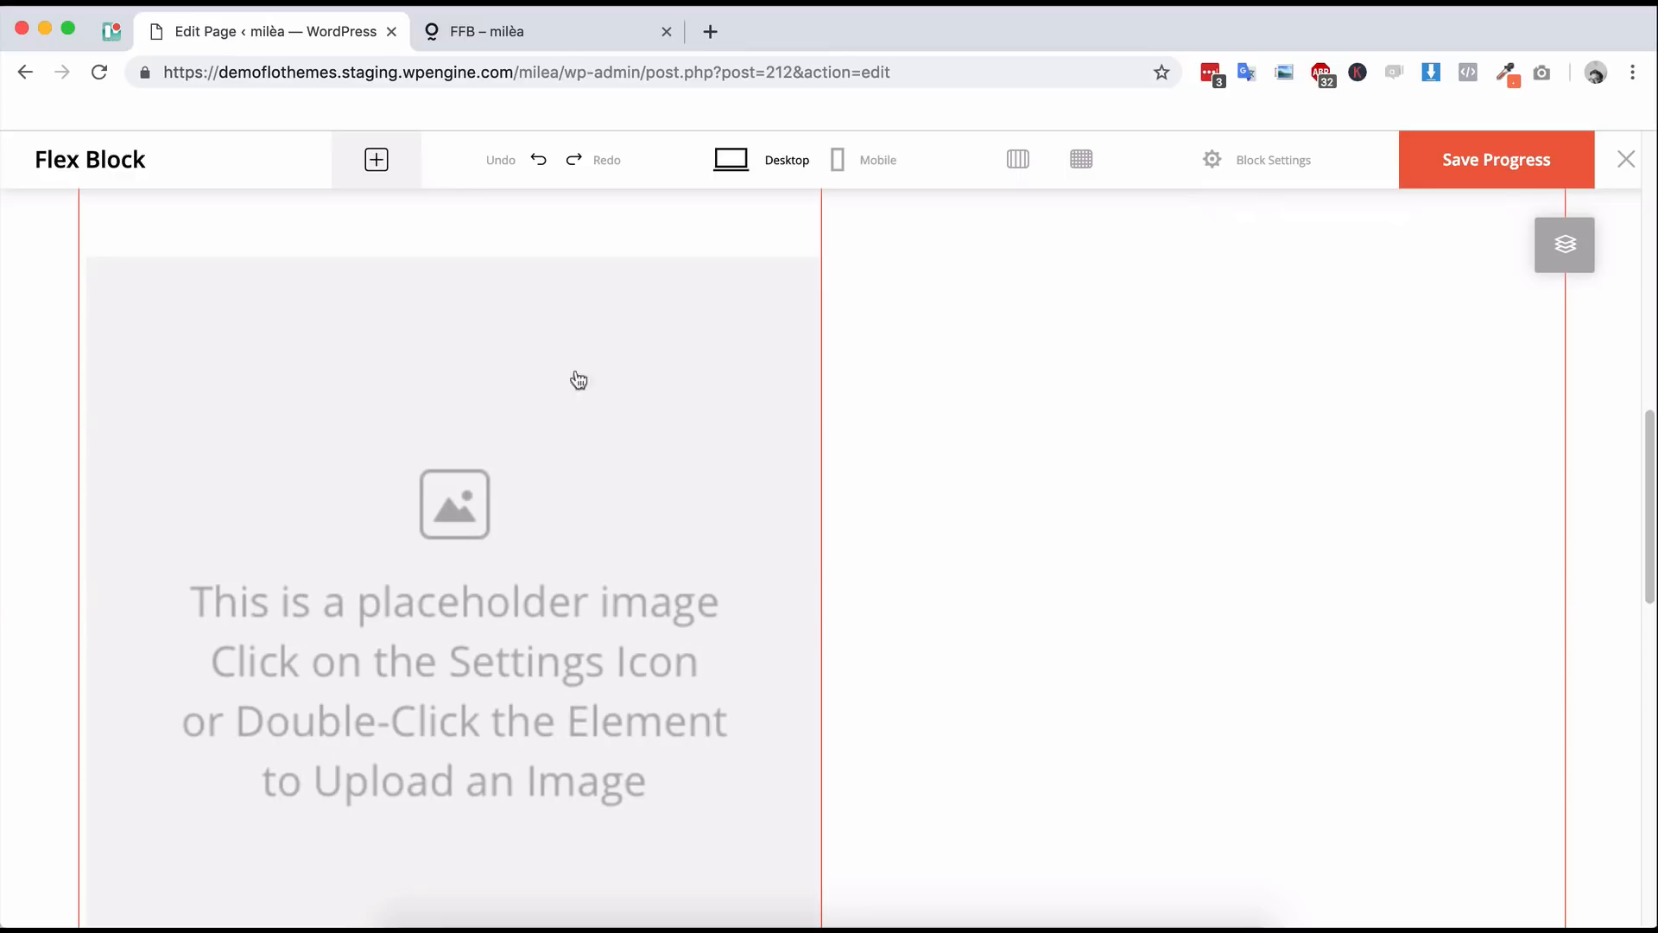
- Fill the placeholder with the media library photo of the couple standing in front of a dark building
scroll(907, 399, "down", 1)
left_click(455, 477)
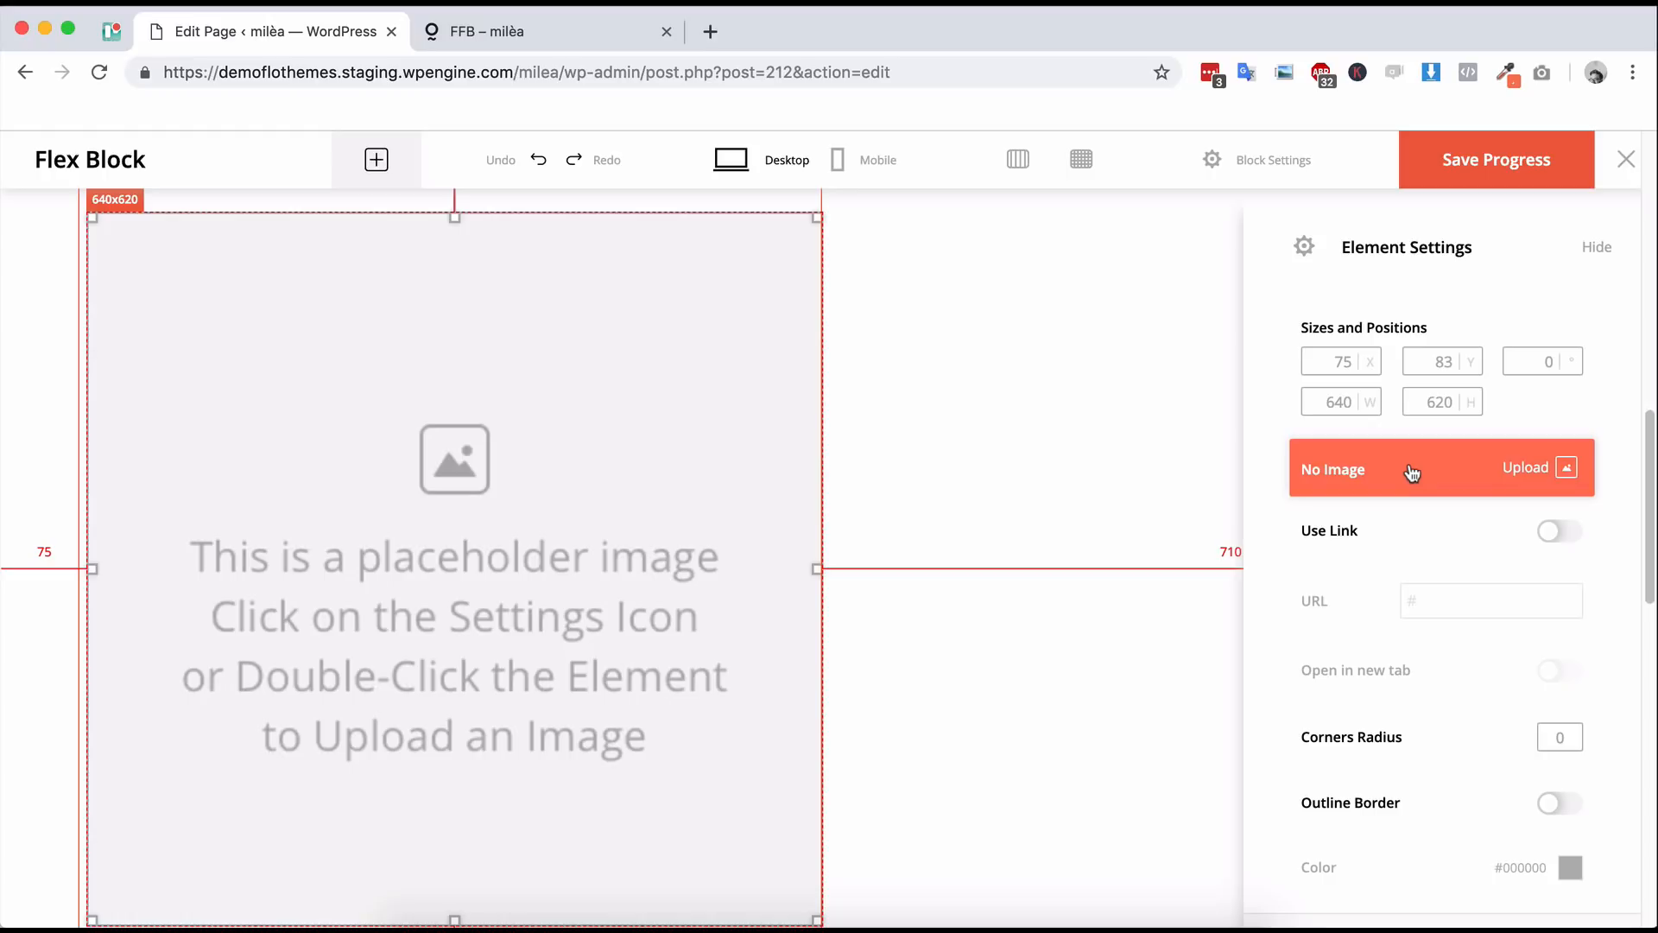
left_click(1412, 472)
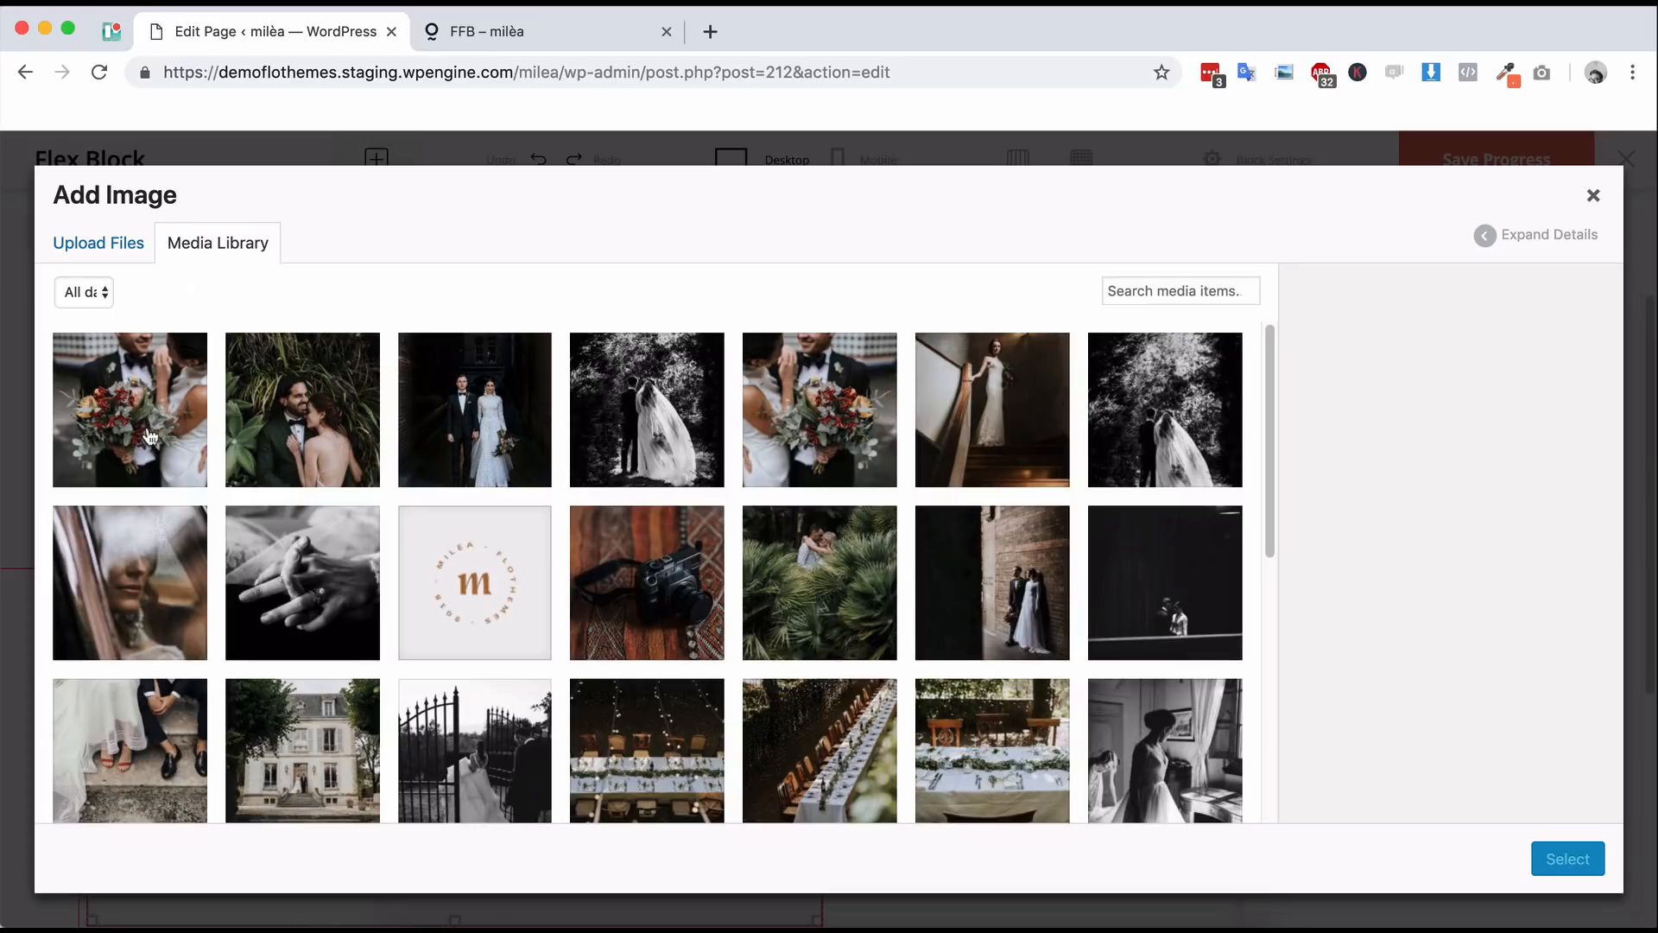
left_click(585, 430)
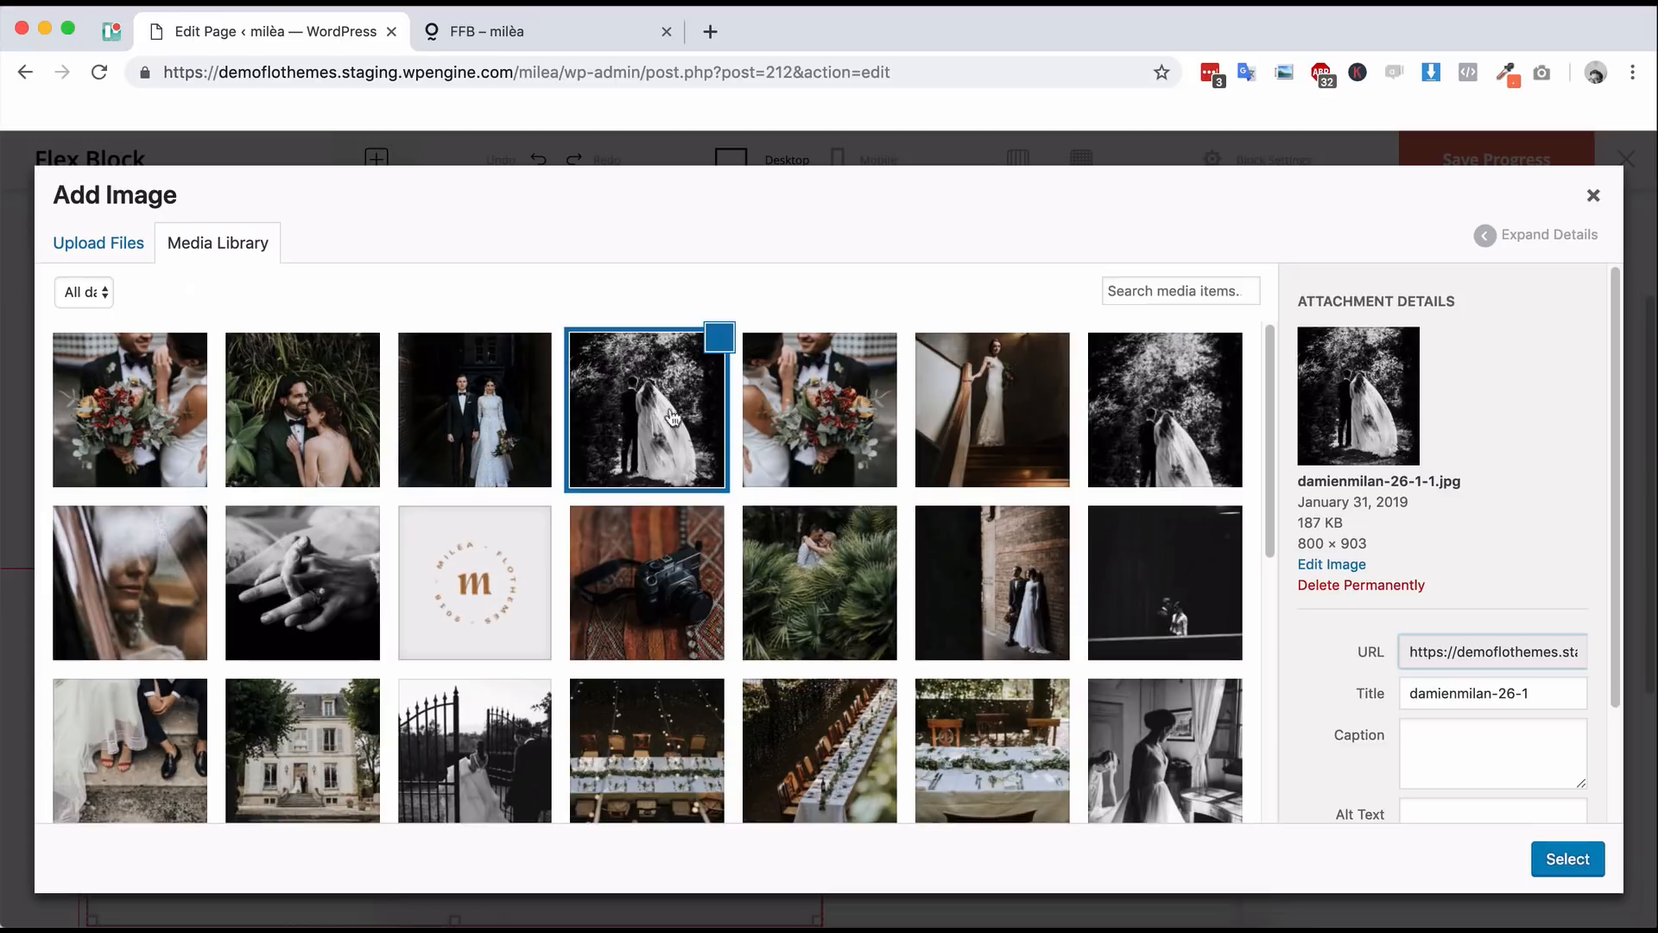
left_click(466, 441)
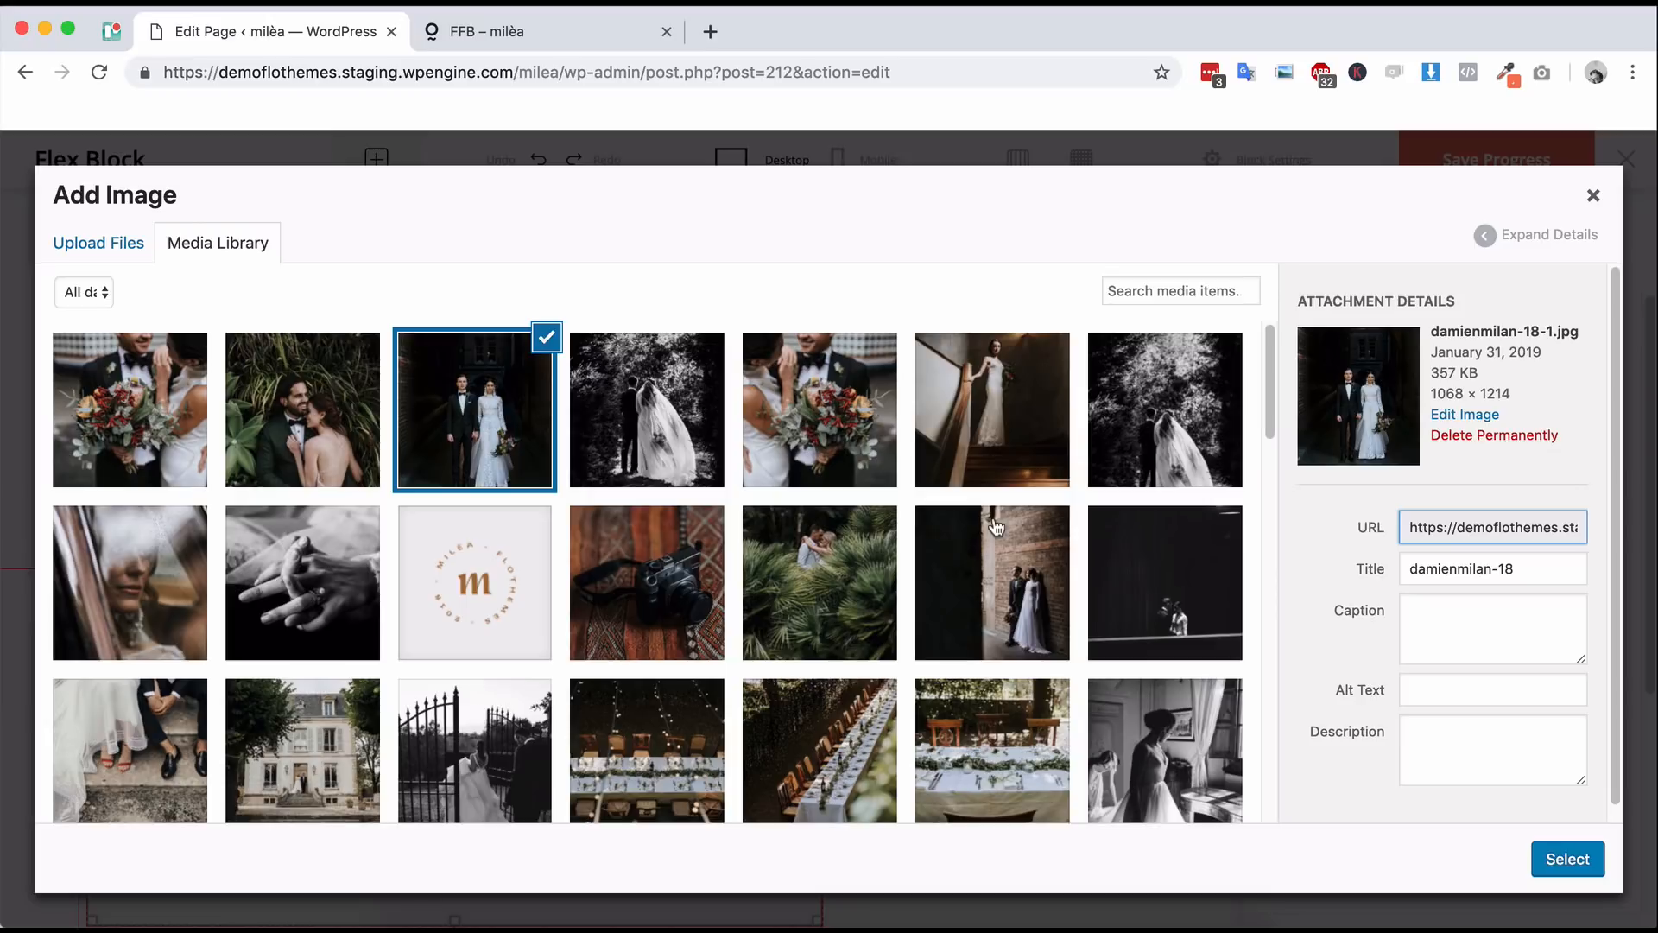
left_click(1567, 860)
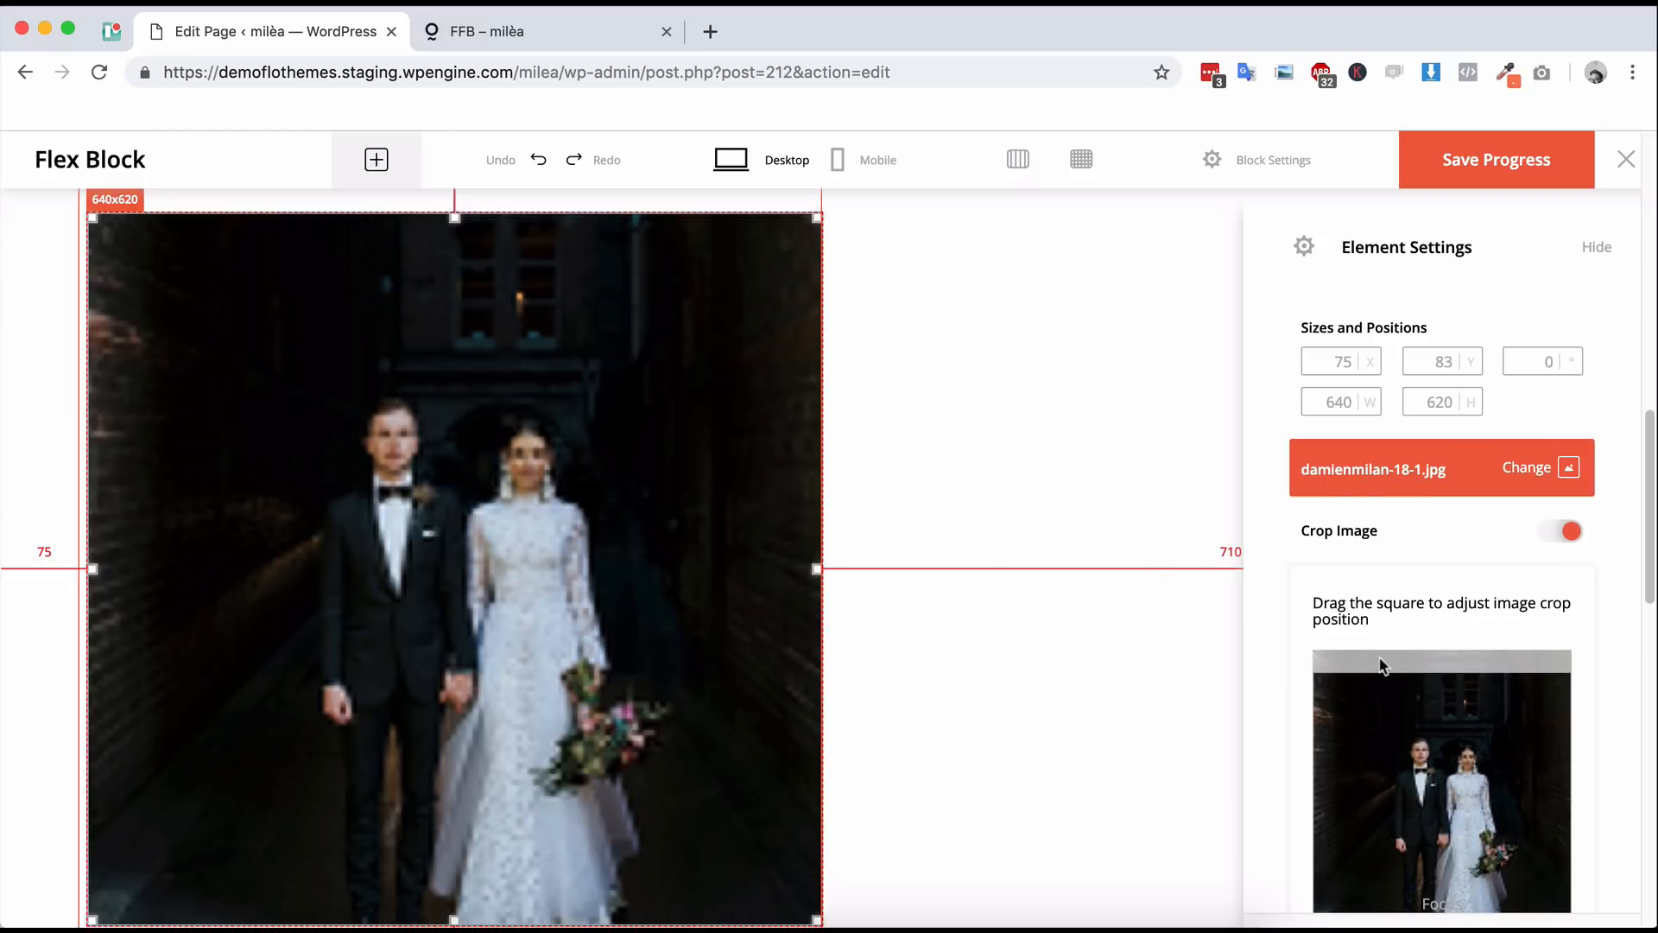
- Shift the photo's crop position to the lower end so the couple shows at full length
scroll(1258, 666, "down", 2)
left_click_drag(1429, 688, 1430, 708)
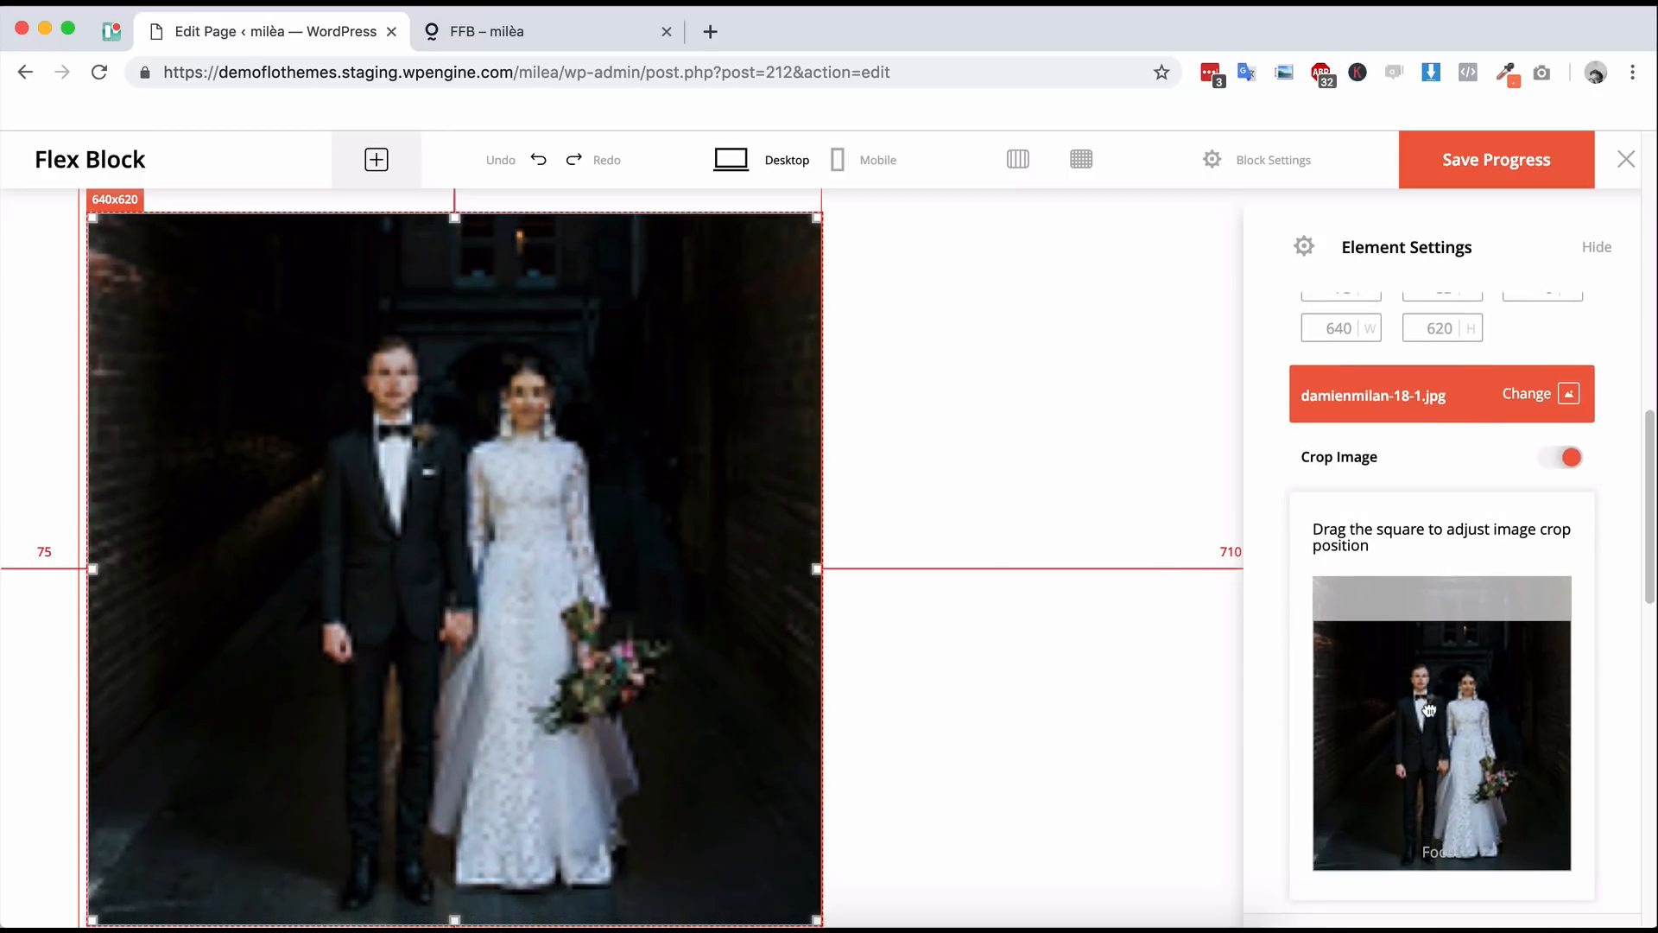
left_click(950, 473)
left_click(524, 482)
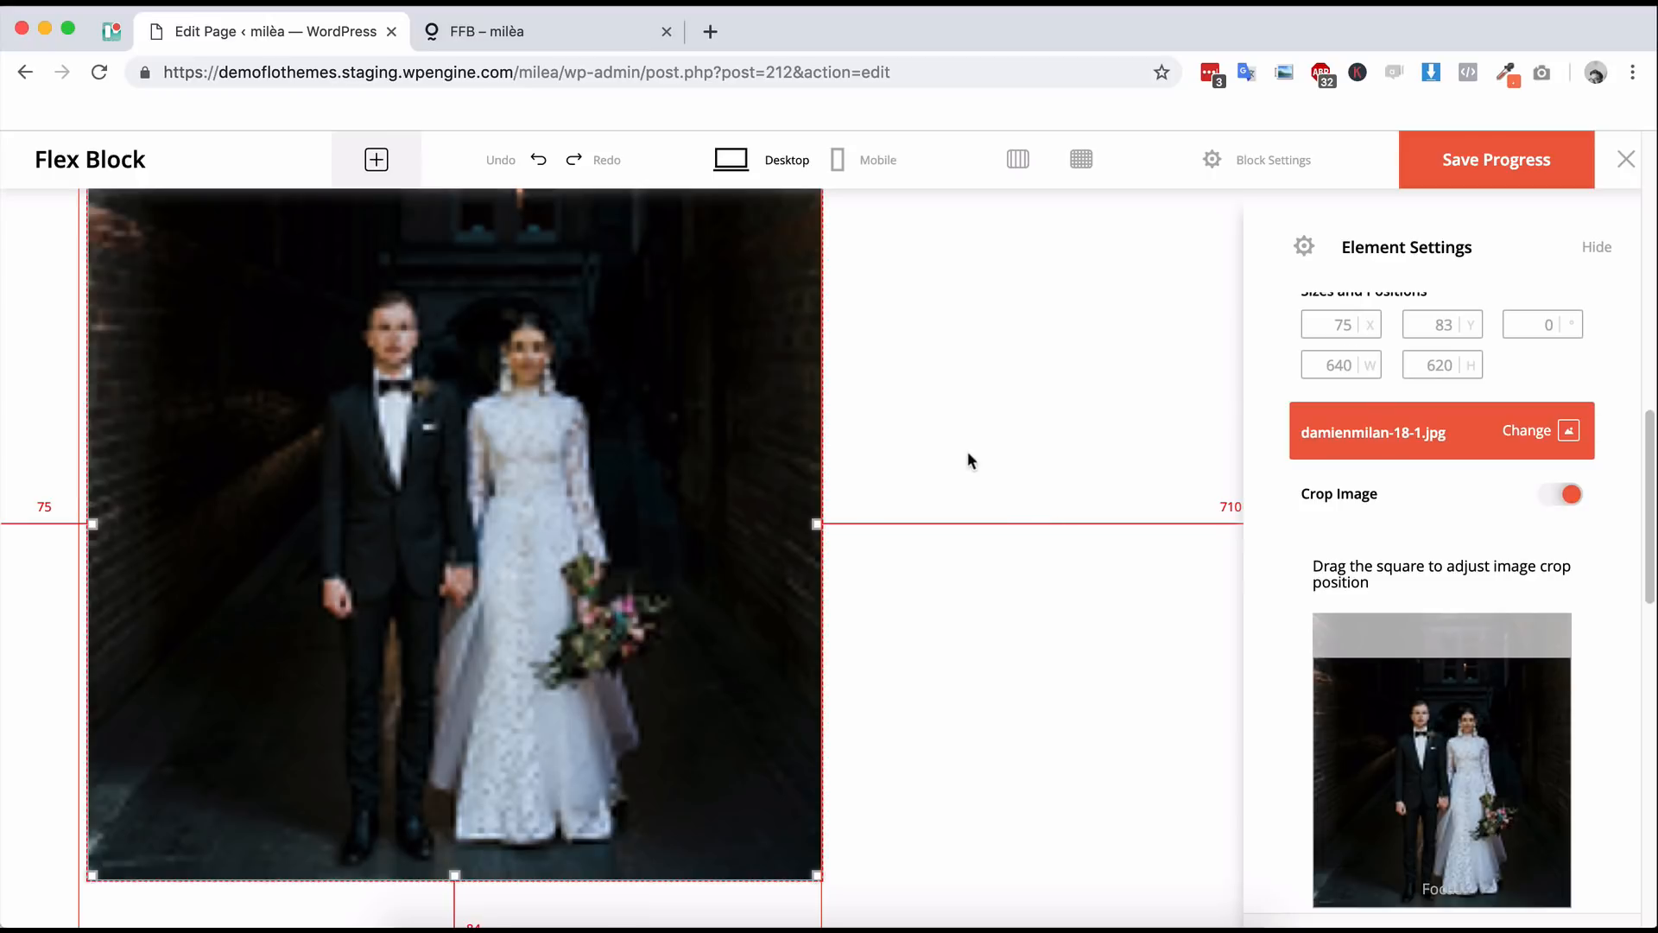
scroll(950, 458, "up", 3)
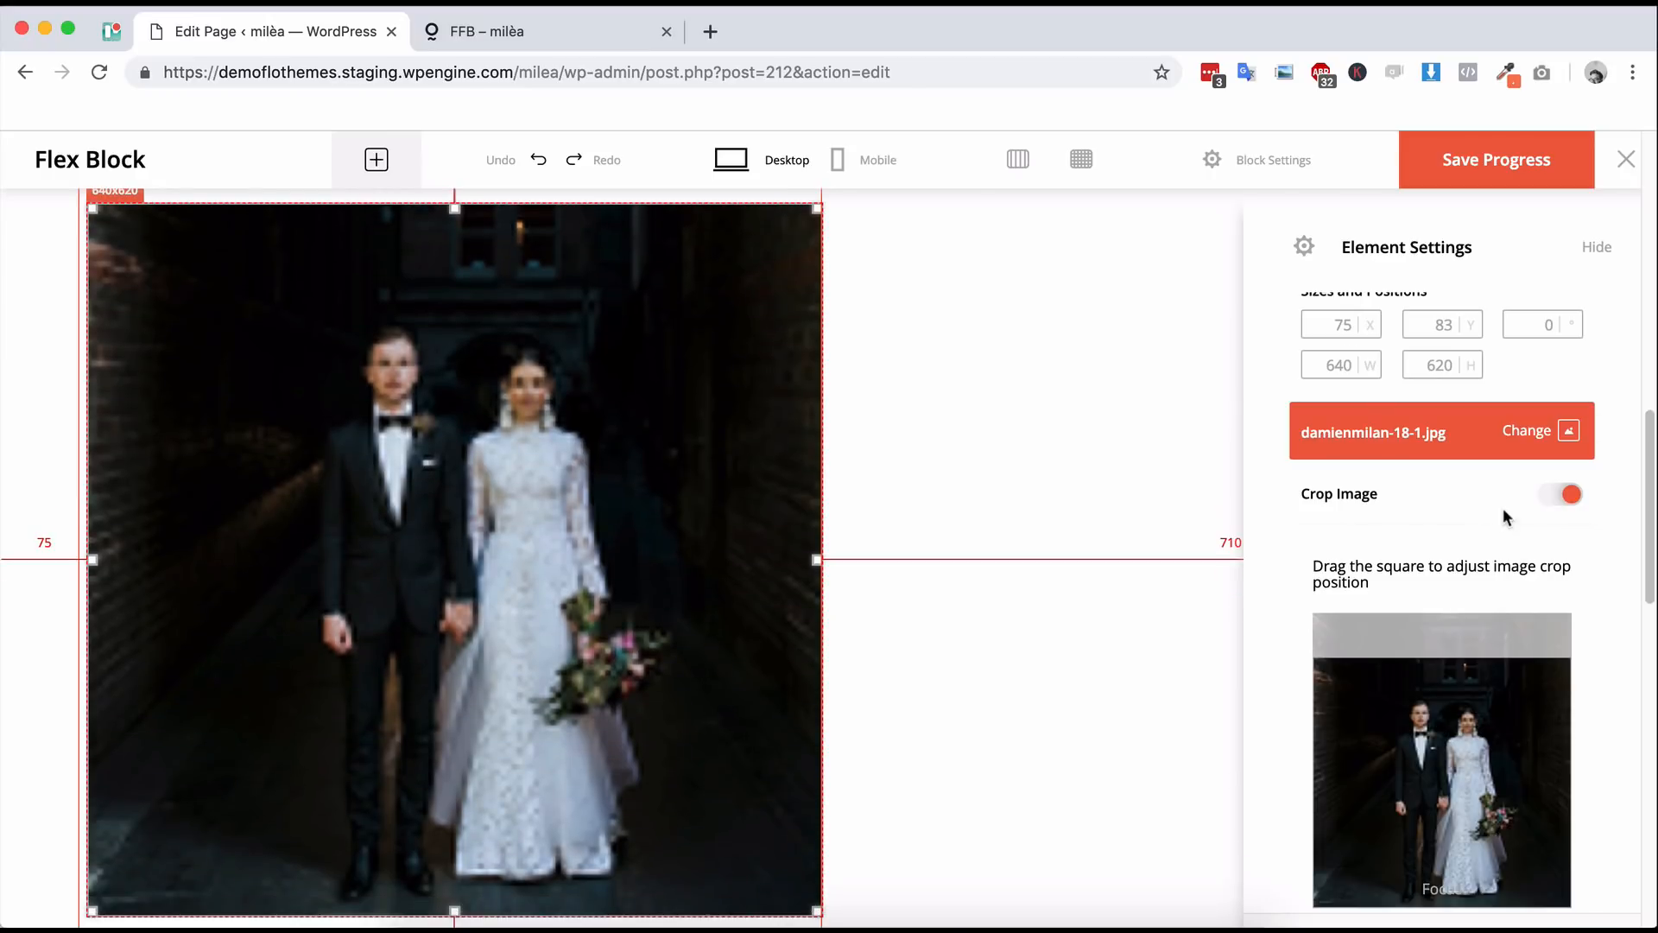
- Switch the photo's image cropping off and on again, try its crop position, and close the element settings
left_click(1561, 494)
scroll(1017, 508, "up", 1)
scroll(1017, 508, "down", 1)
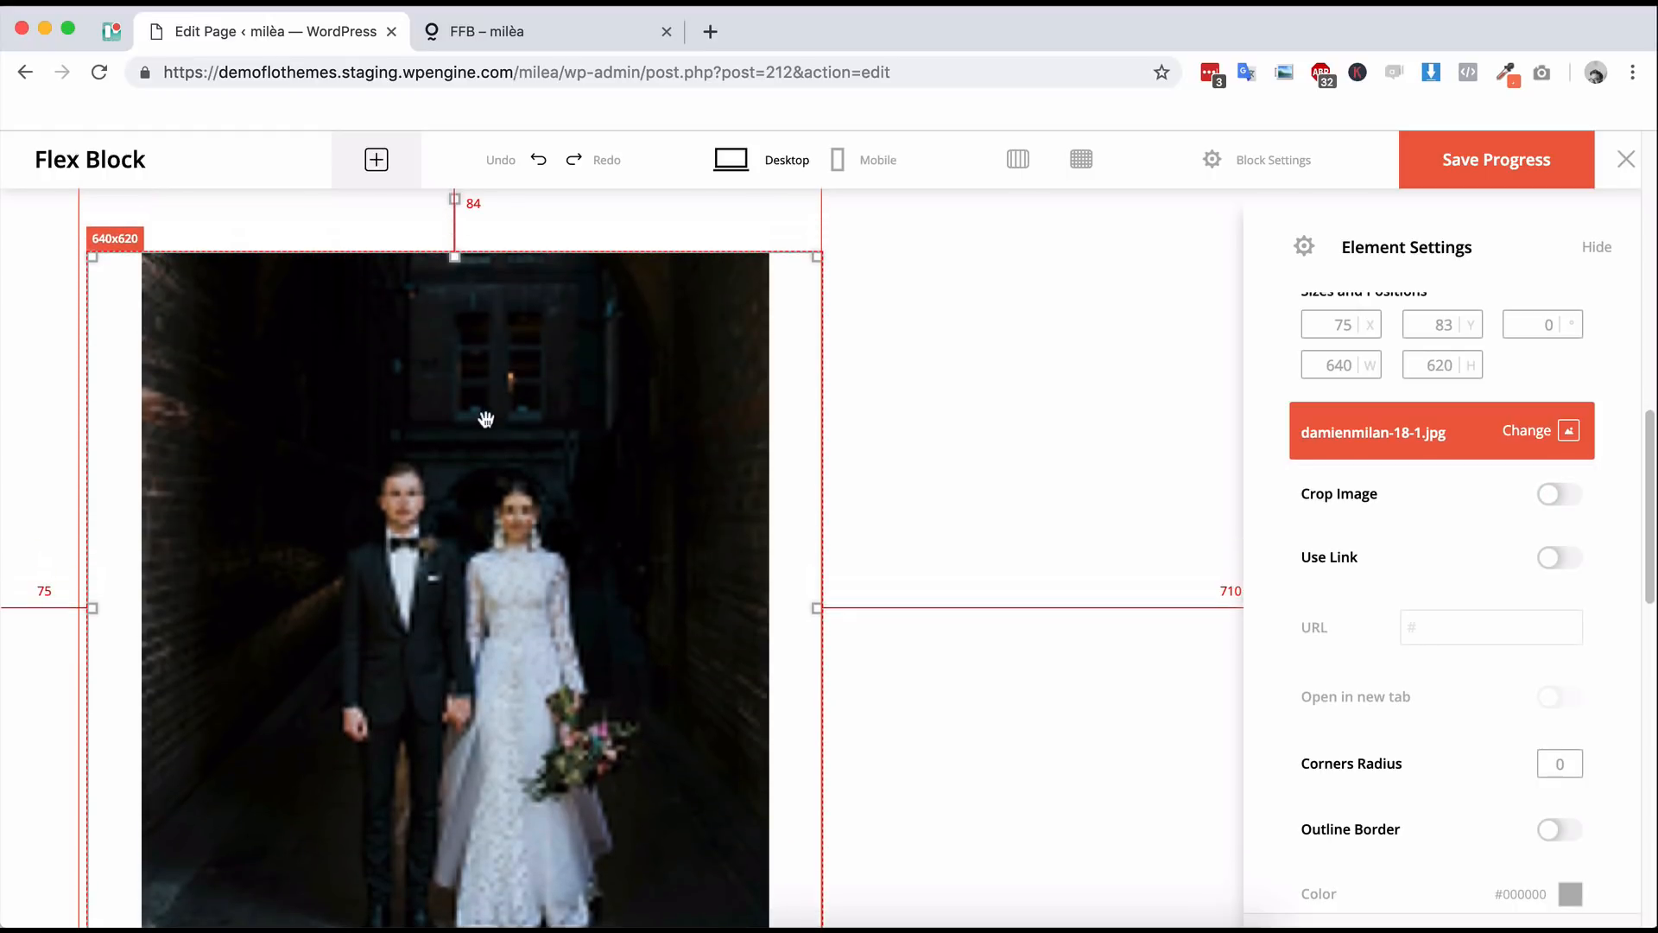
scroll(483, 420, "down", 2)
scroll(628, 563, "down", 1)
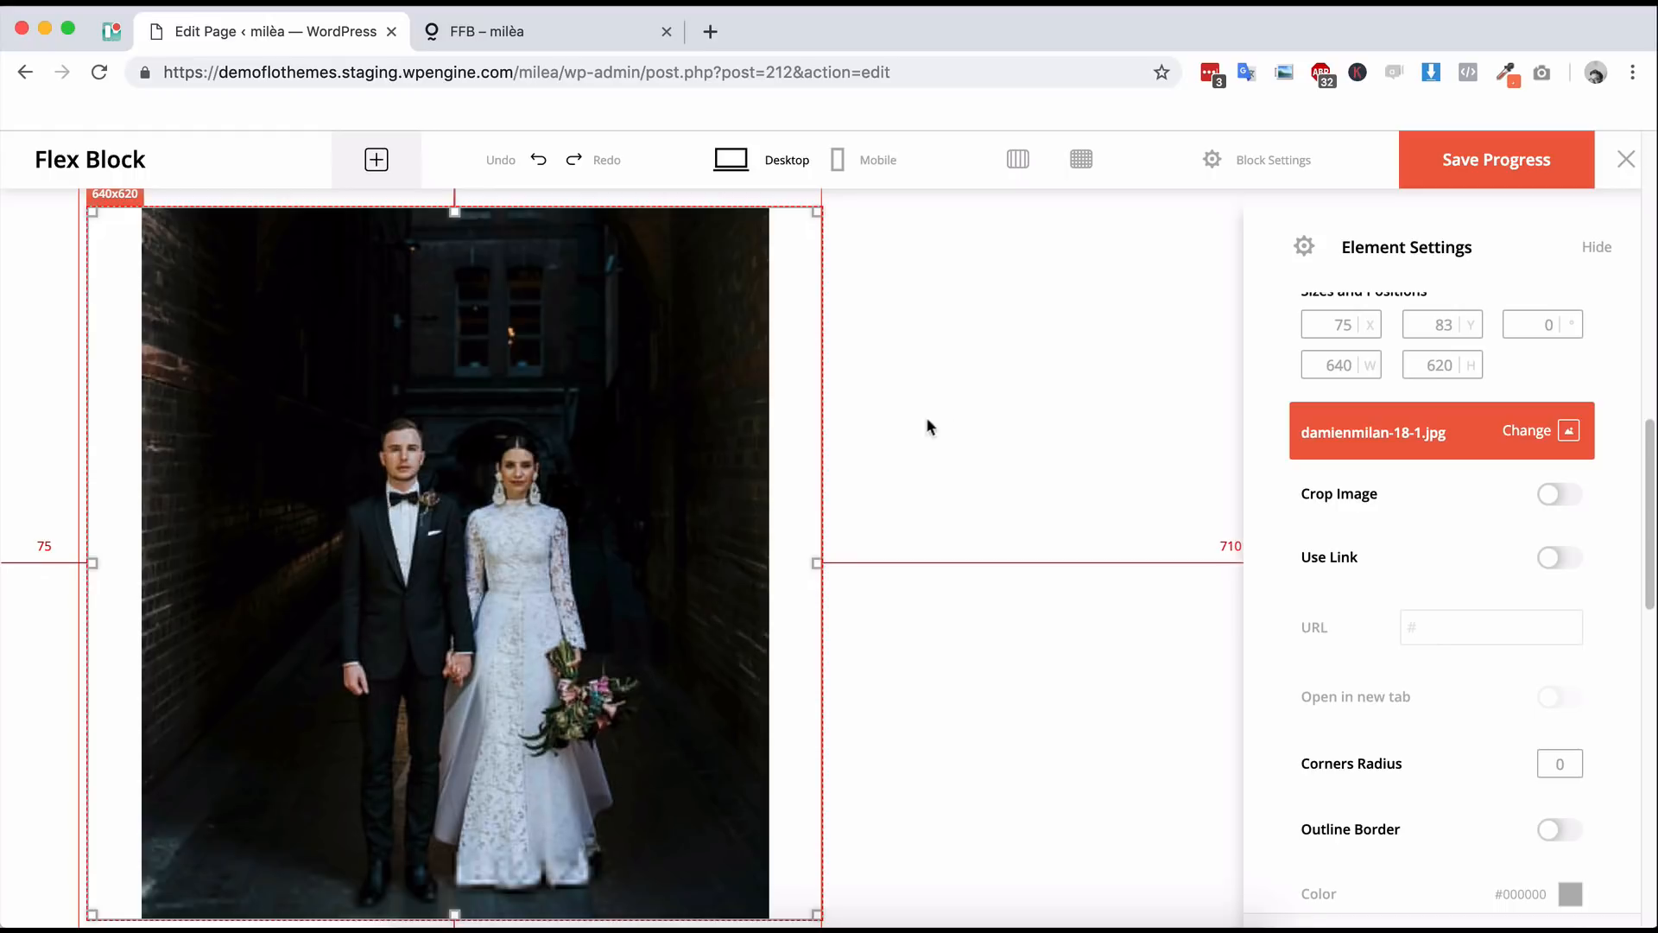
left_click(1574, 499)
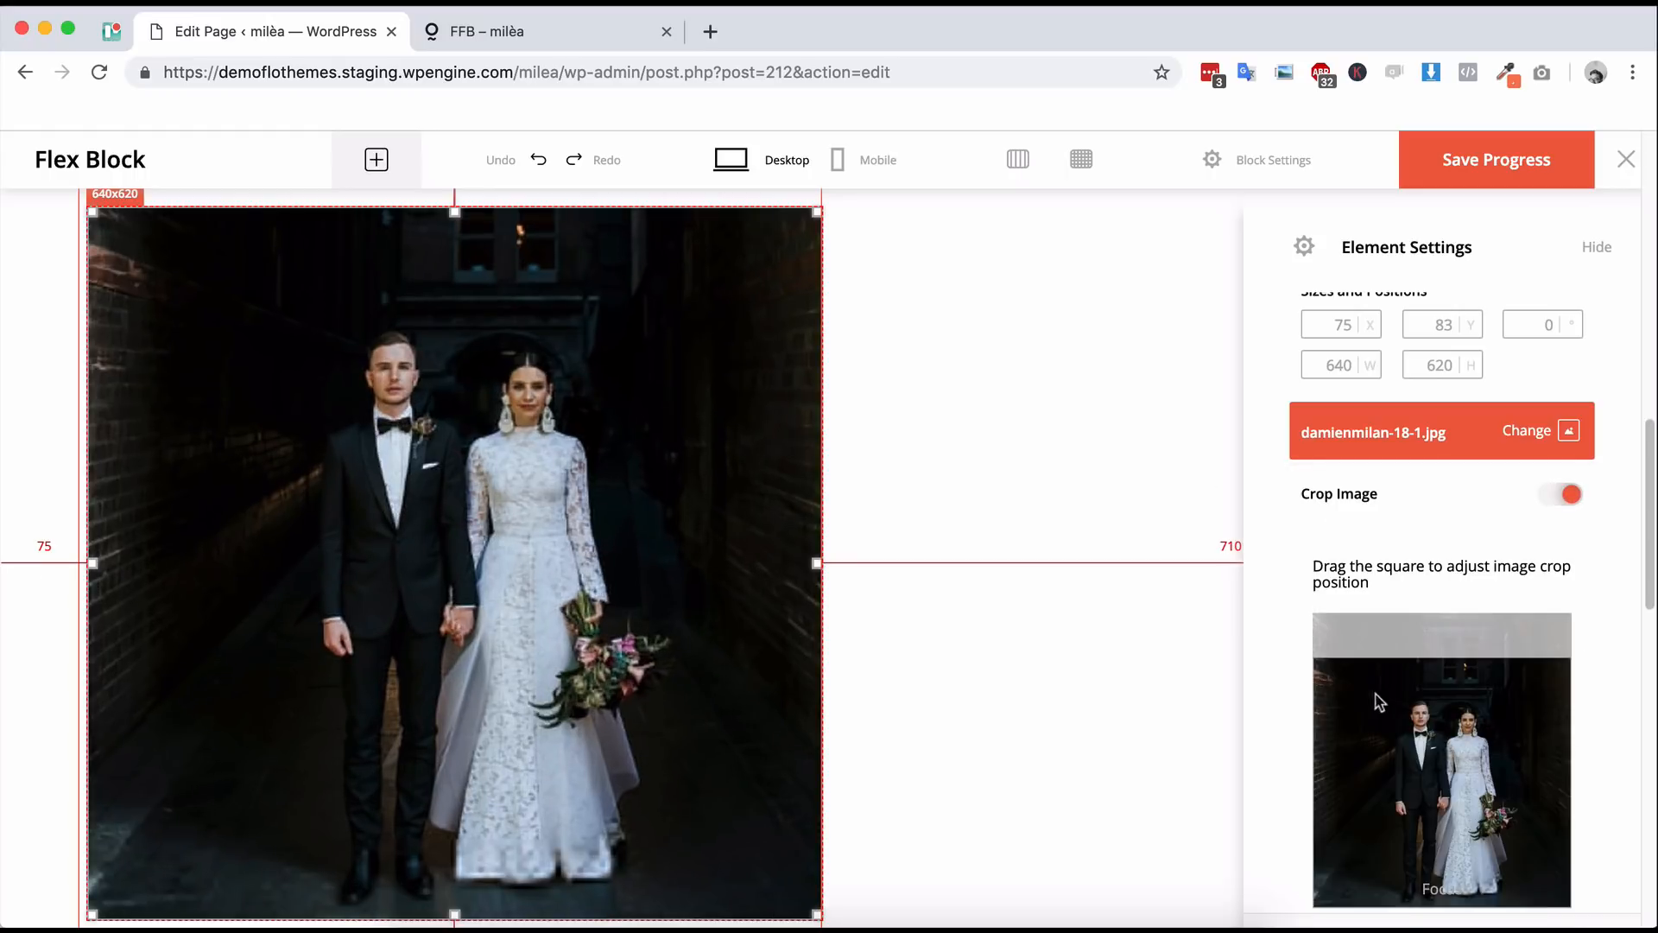
left_click_drag(1409, 738, 1429, 817)
left_click(1045, 460)
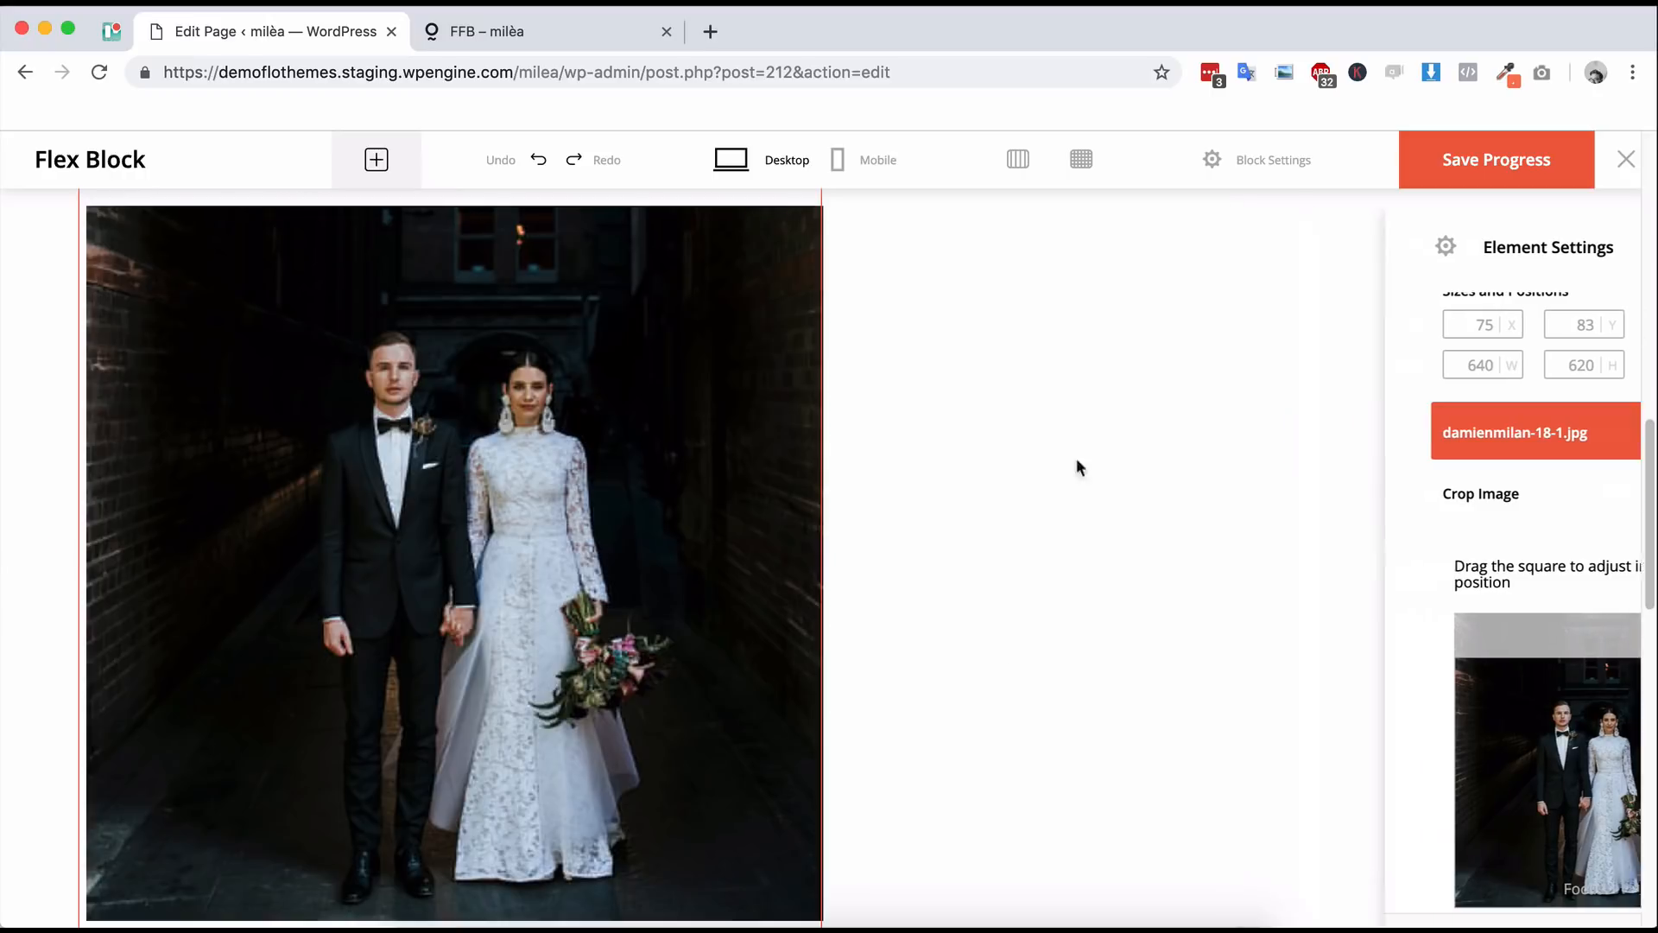
- Try the photo's link option with its URL and new-tab setting, and switch the link off again
left_click(635, 489)
scroll(1447, 665, "down", 4)
scroll(1425, 605, "up", 1)
scroll(1411, 552, "down", 3)
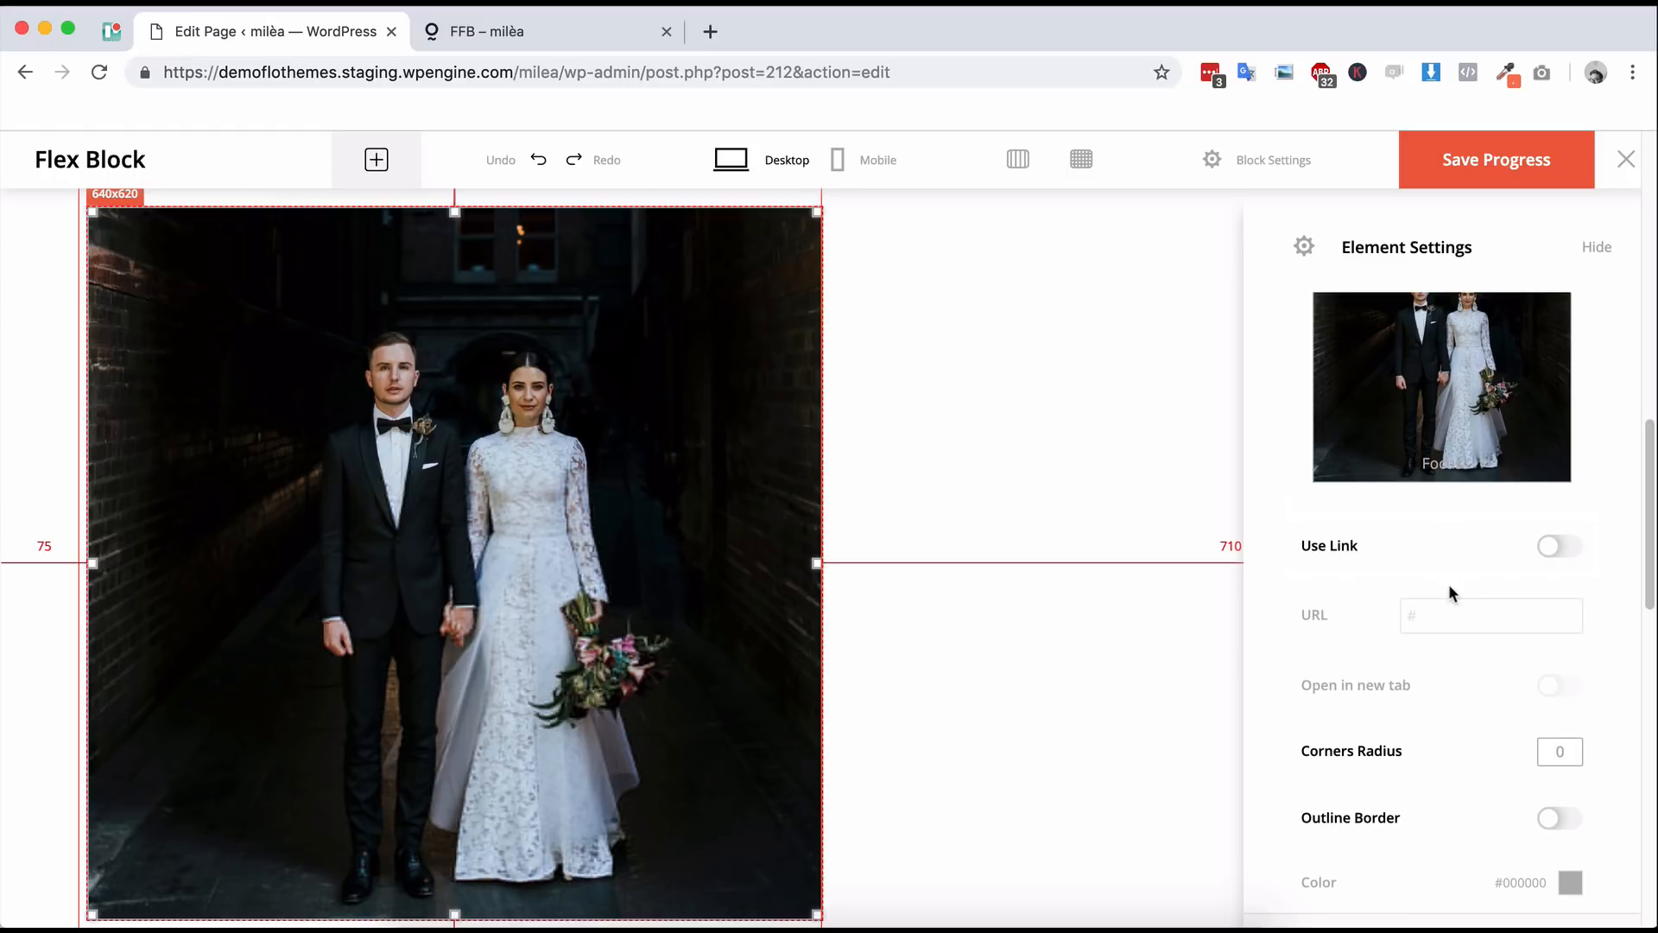
left_click(1557, 555)
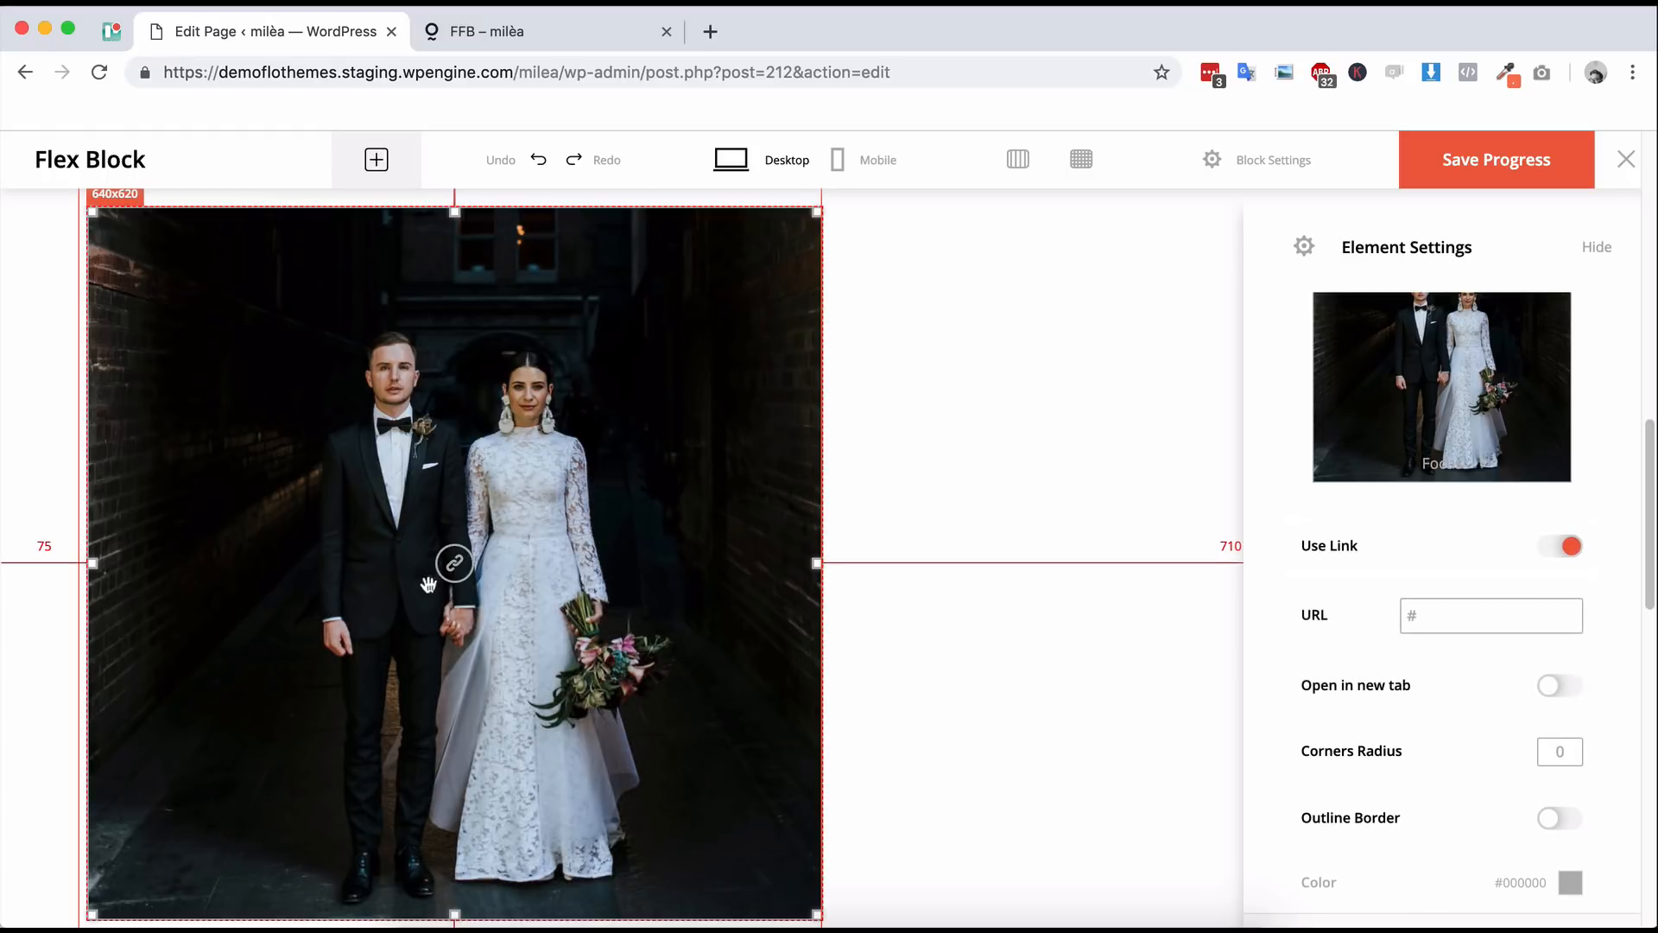
left_click_drag(1510, 622, 1373, 627)
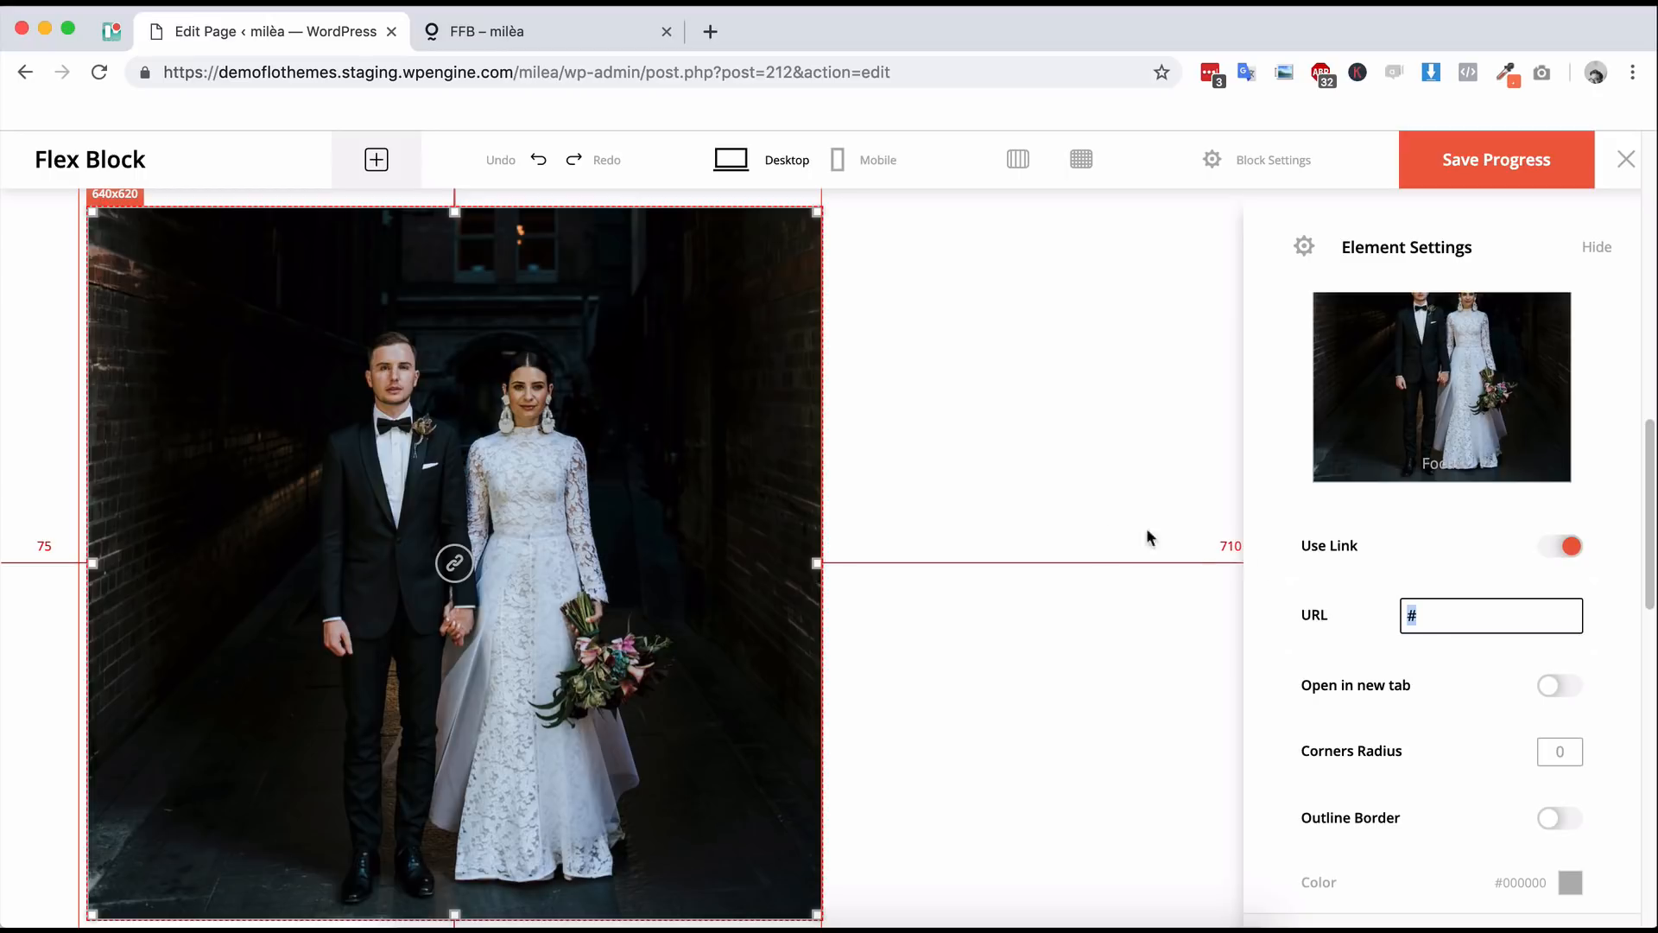
left_click(1559, 685)
left_click(1561, 686)
left_click(1558, 546)
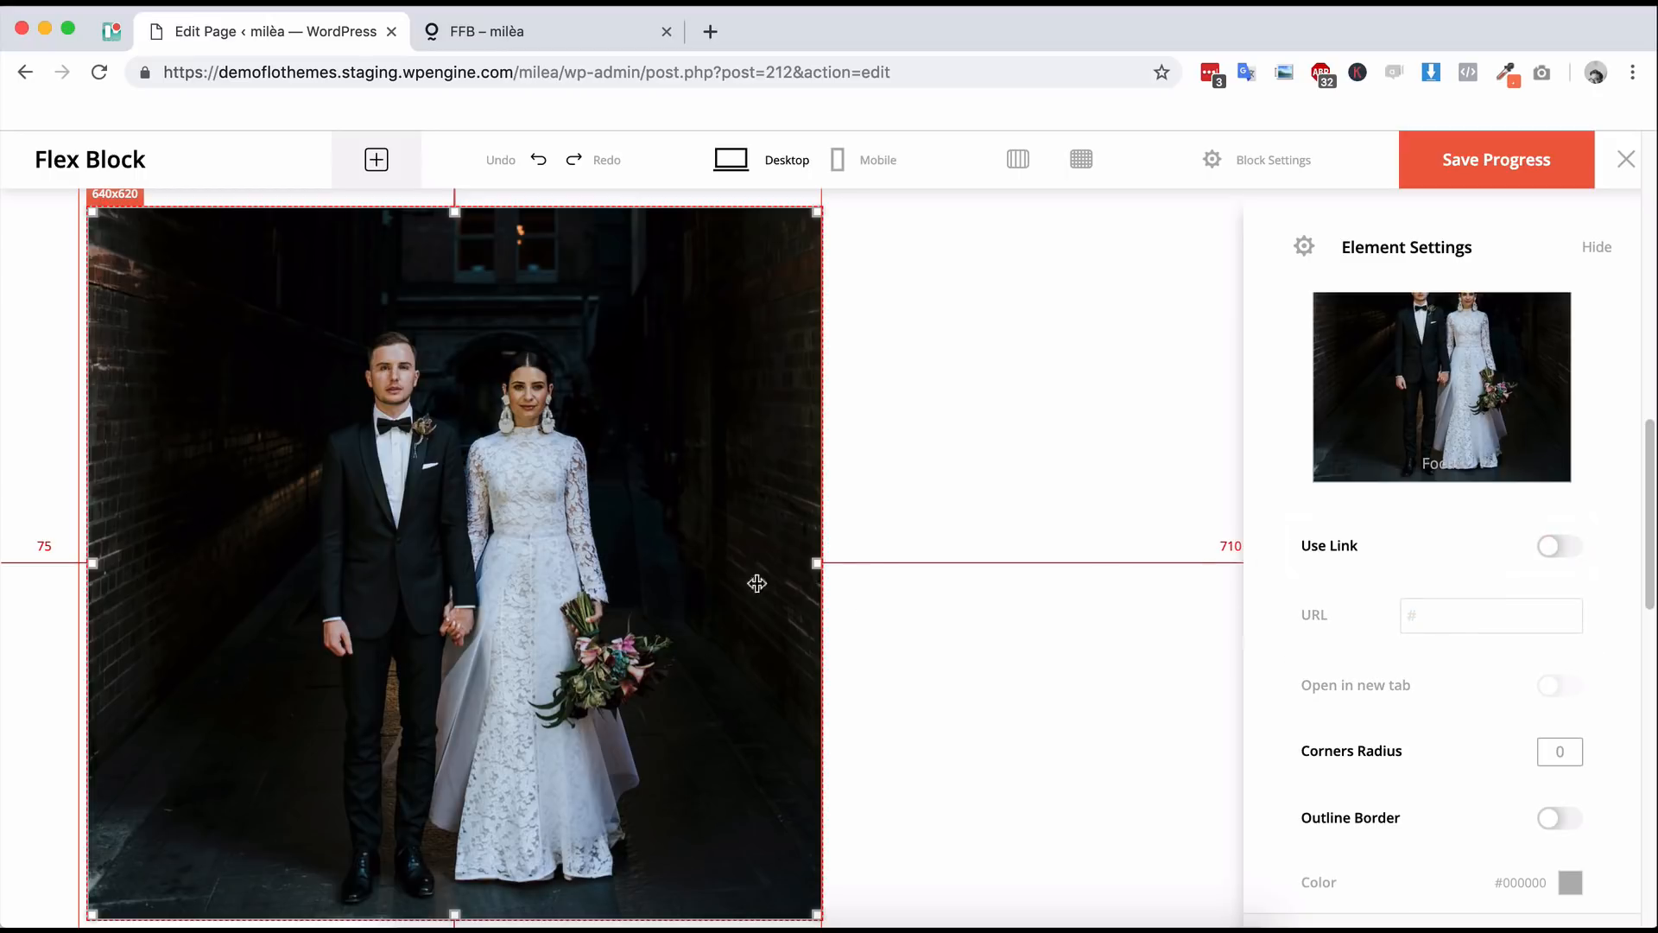
- Round the couple photo's corners with a radius of 60 and close its settings
scroll(1436, 659, "down", 2)
left_click(1538, 673)
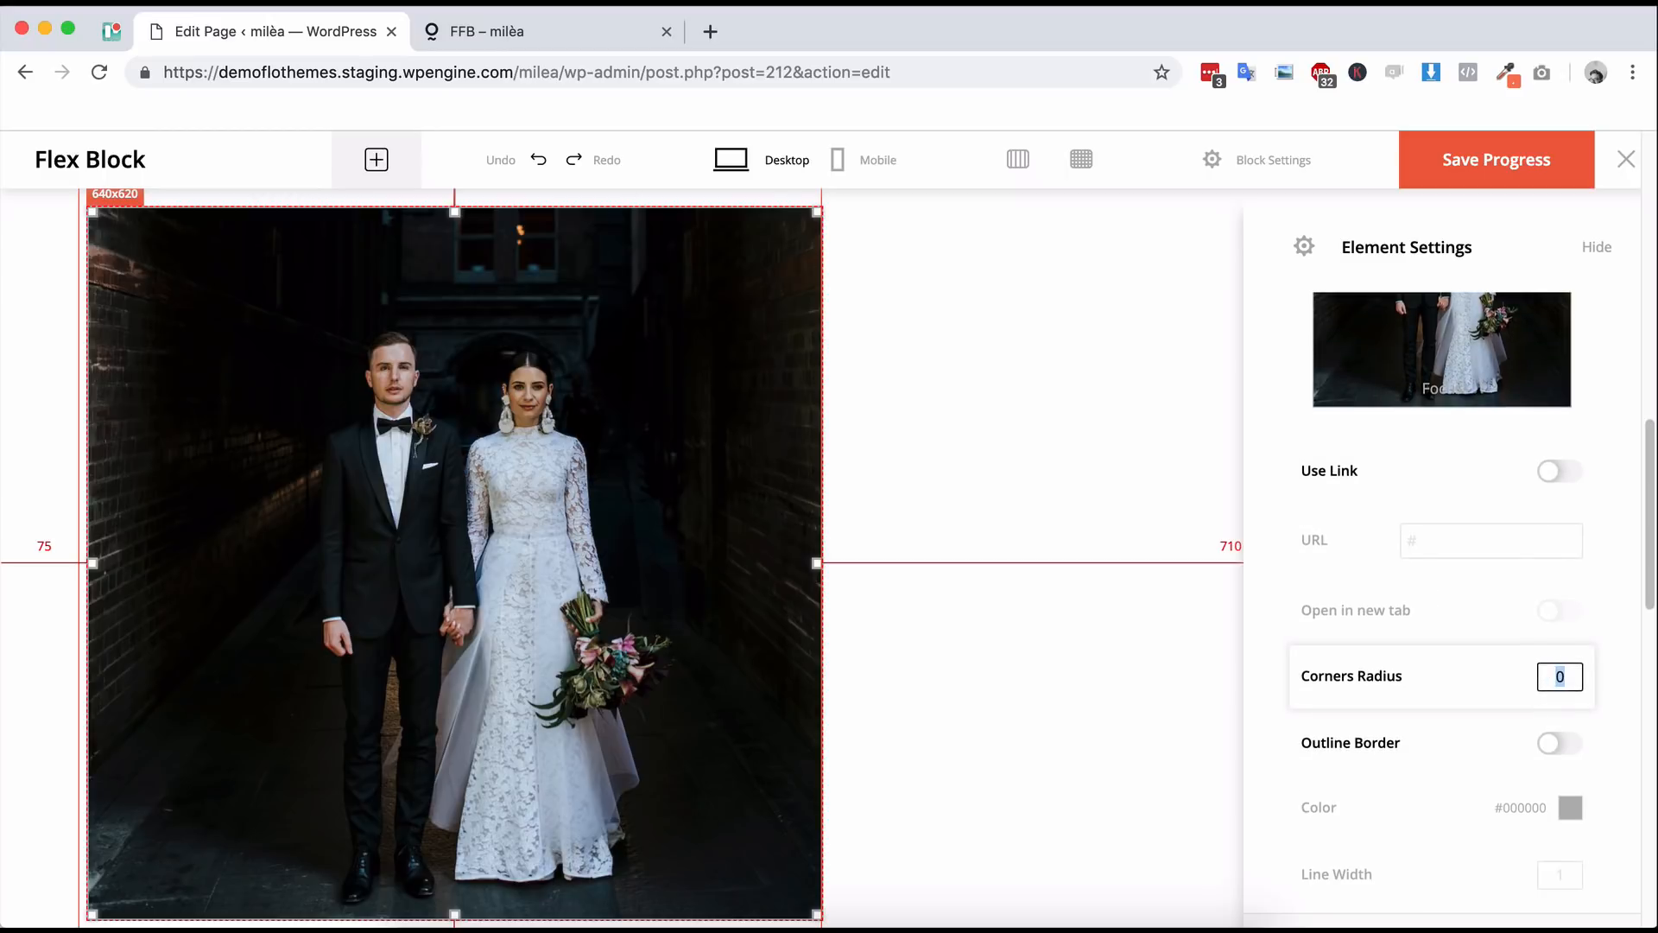
type("60")
left_click(1107, 461)
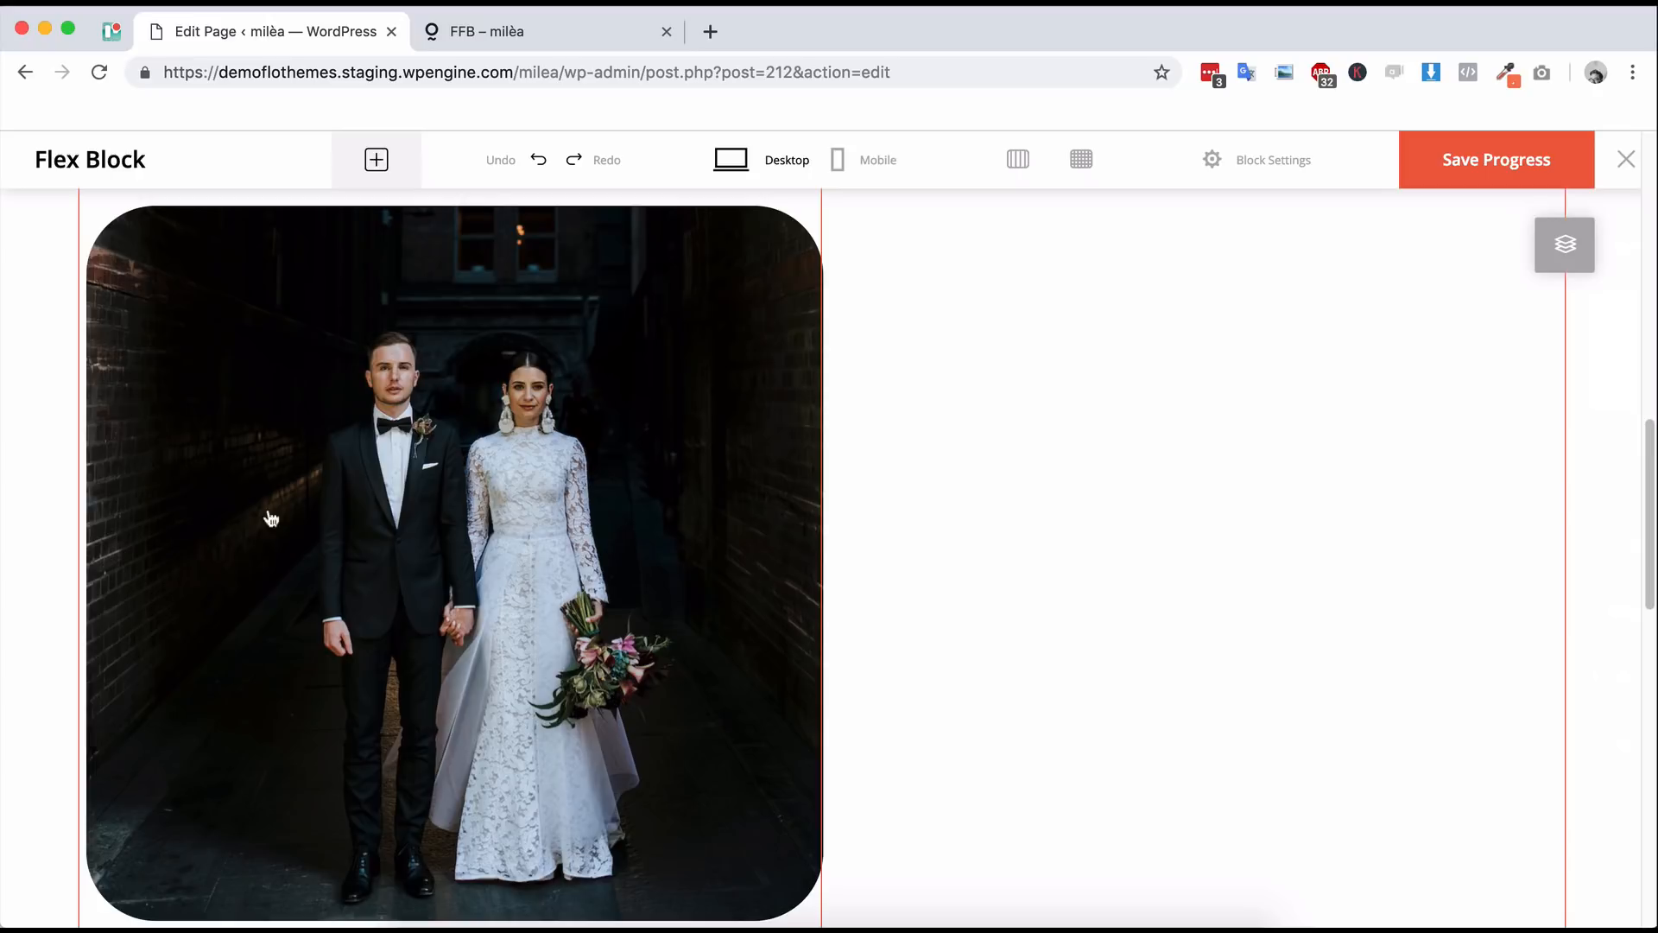
- Reset the photo's corners radius to 0
left_click(486, 586)
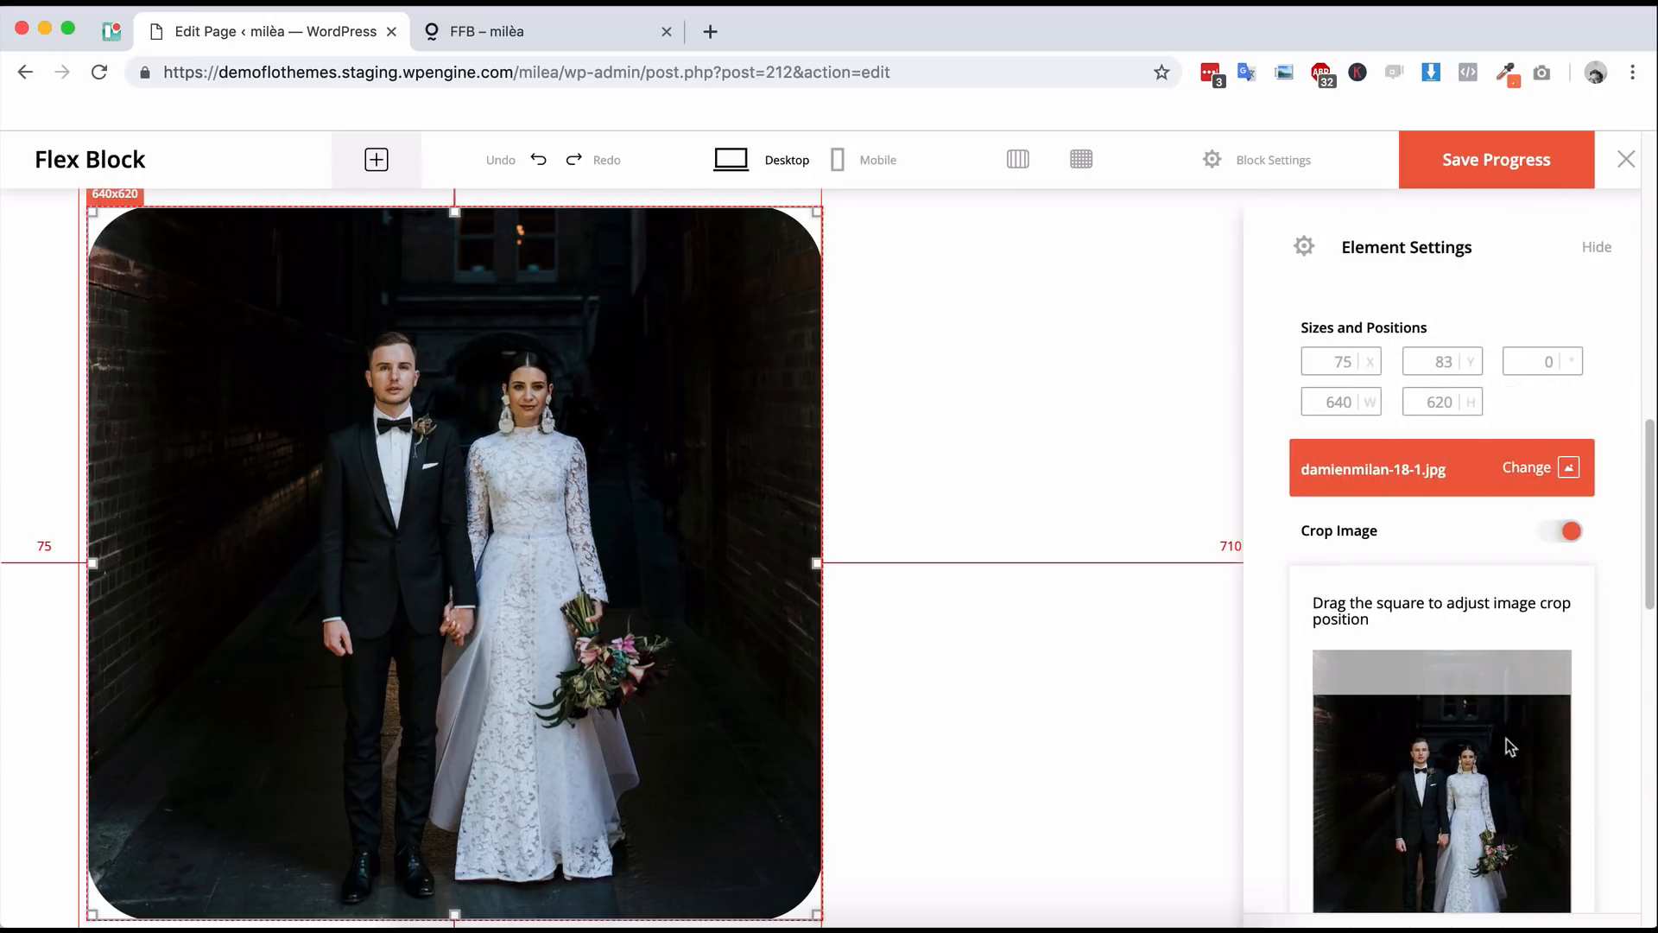
scroll(1503, 741, "down", 5)
left_click(1554, 770)
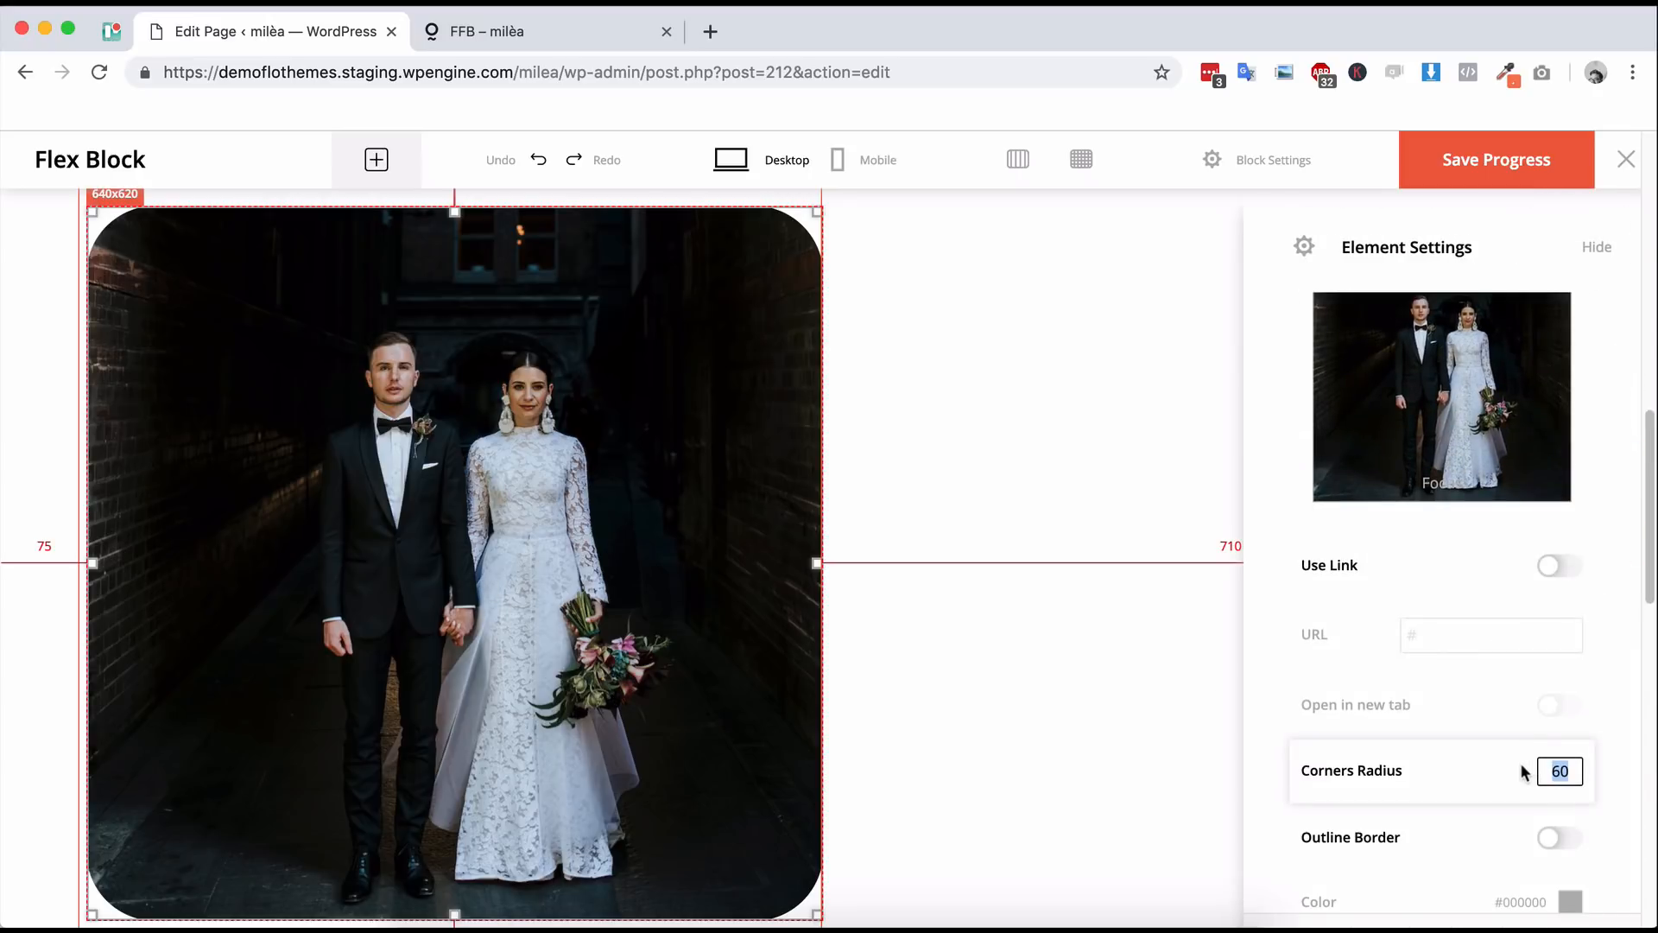
key("BackSpace")
scroll(1538, 772, "down", 4)
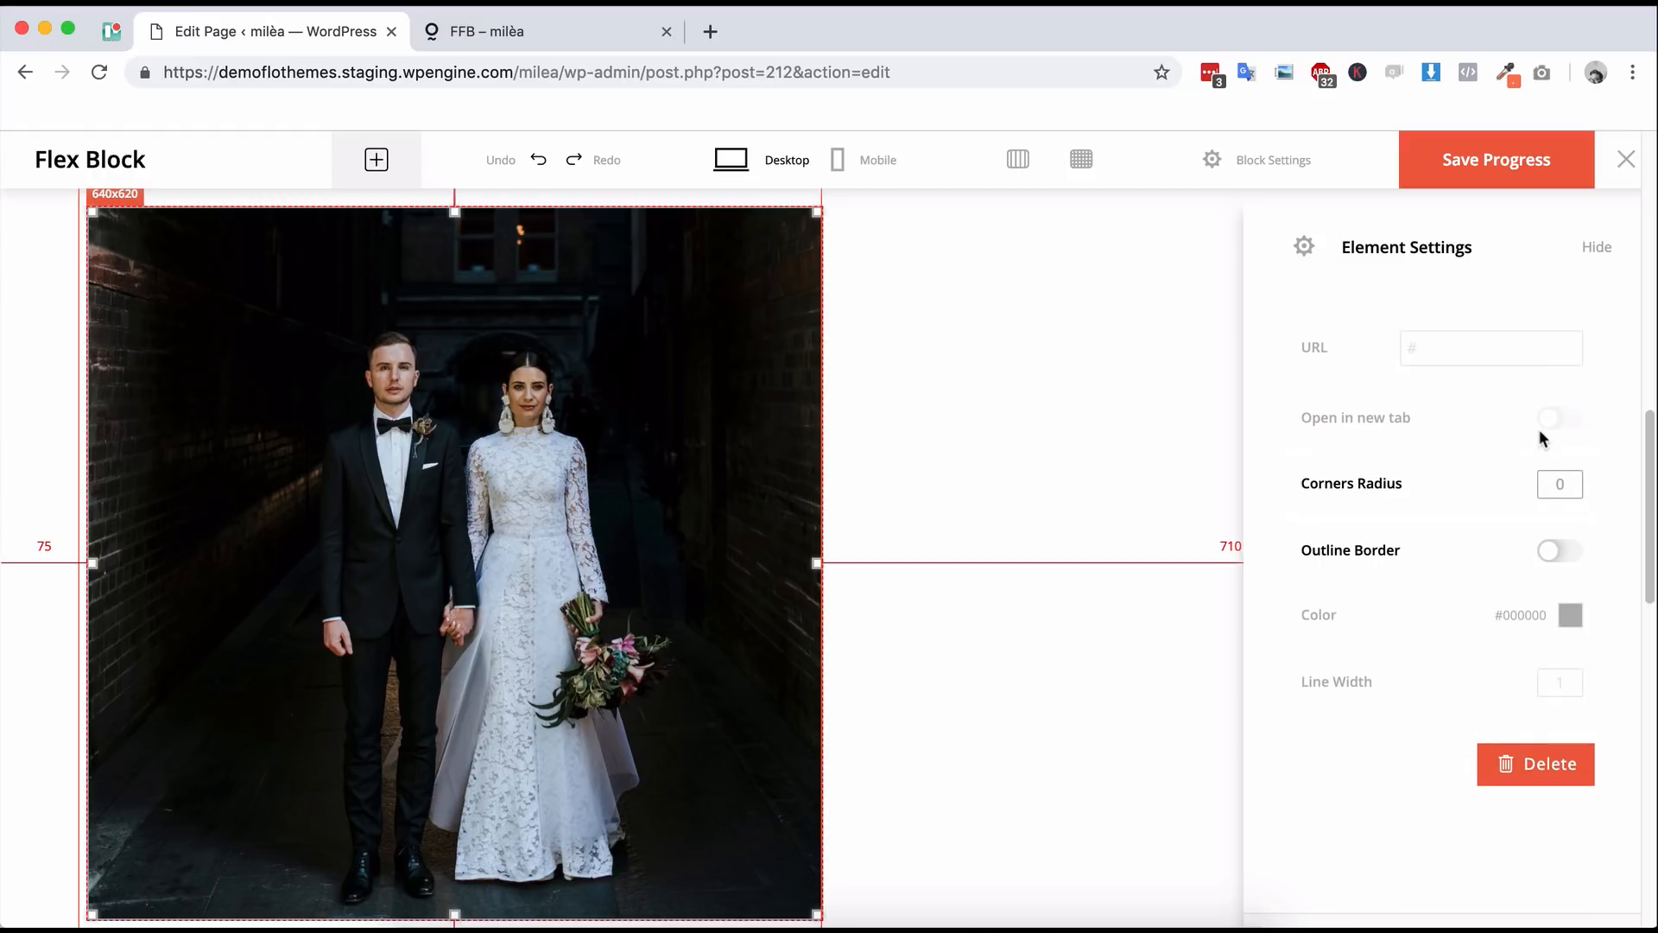
- Give the photo an outline border in blue #330dee with a line width of 10
scroll(1539, 428, "up", 5)
scroll(1561, 608, "down", 4)
left_click(1559, 656)
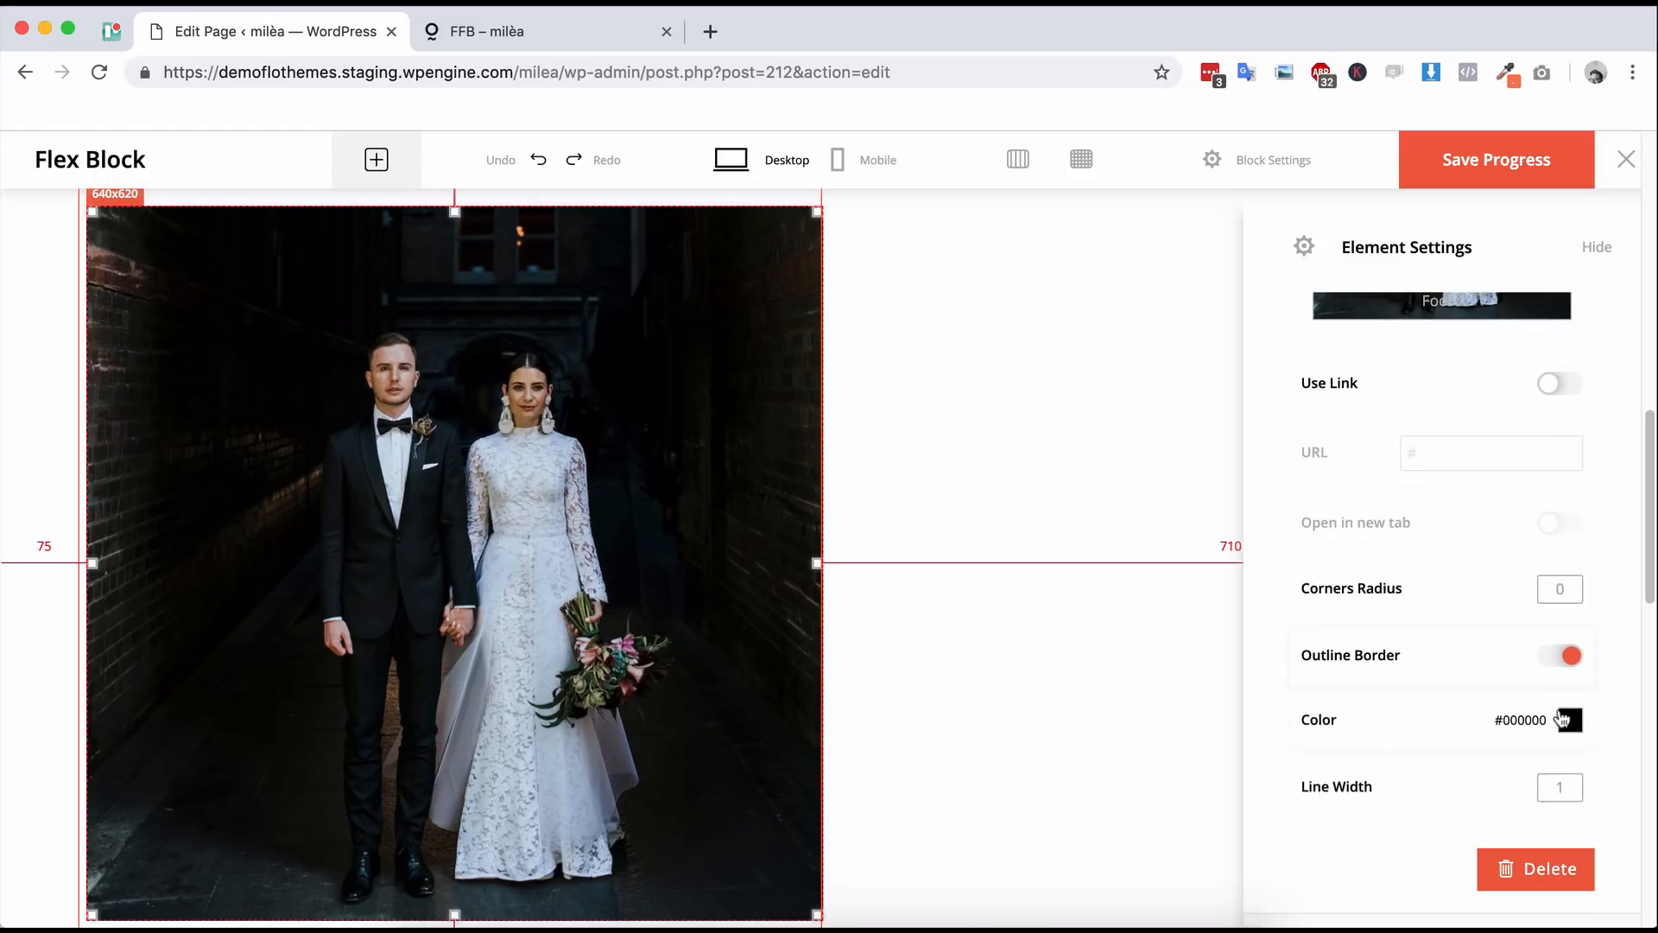
left_click(1567, 728)
scroll(1529, 777, "down", 1)
left_click_drag(1529, 777, 1571, 747)
left_click(1278, 674)
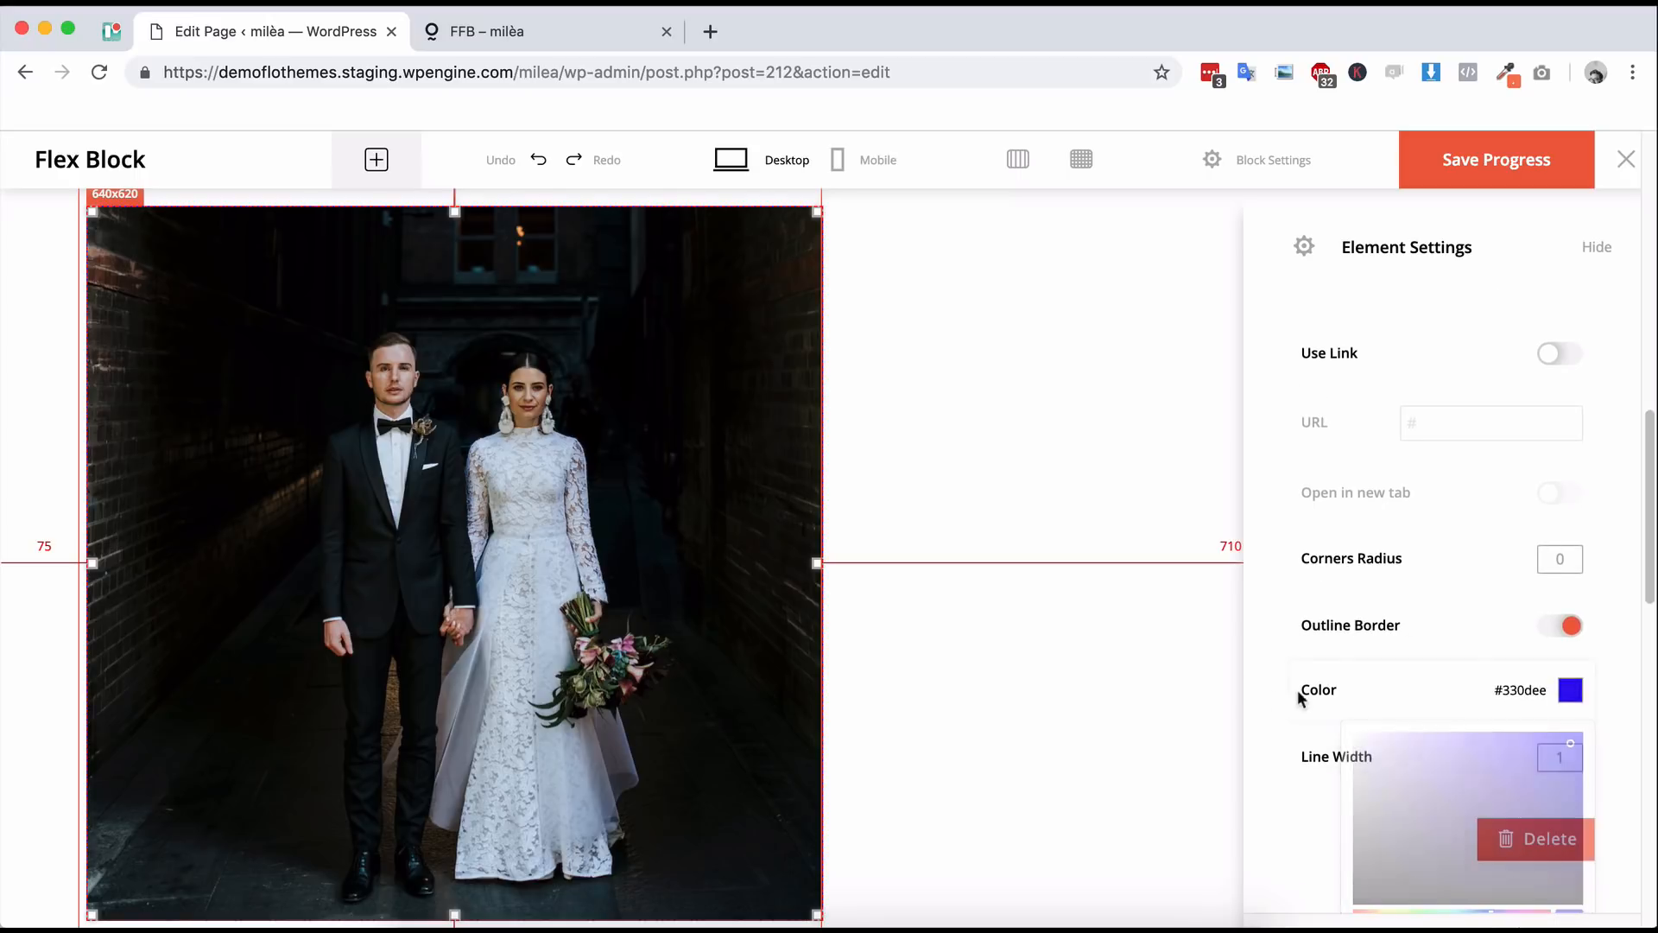
left_click(1565, 720)
type("0")
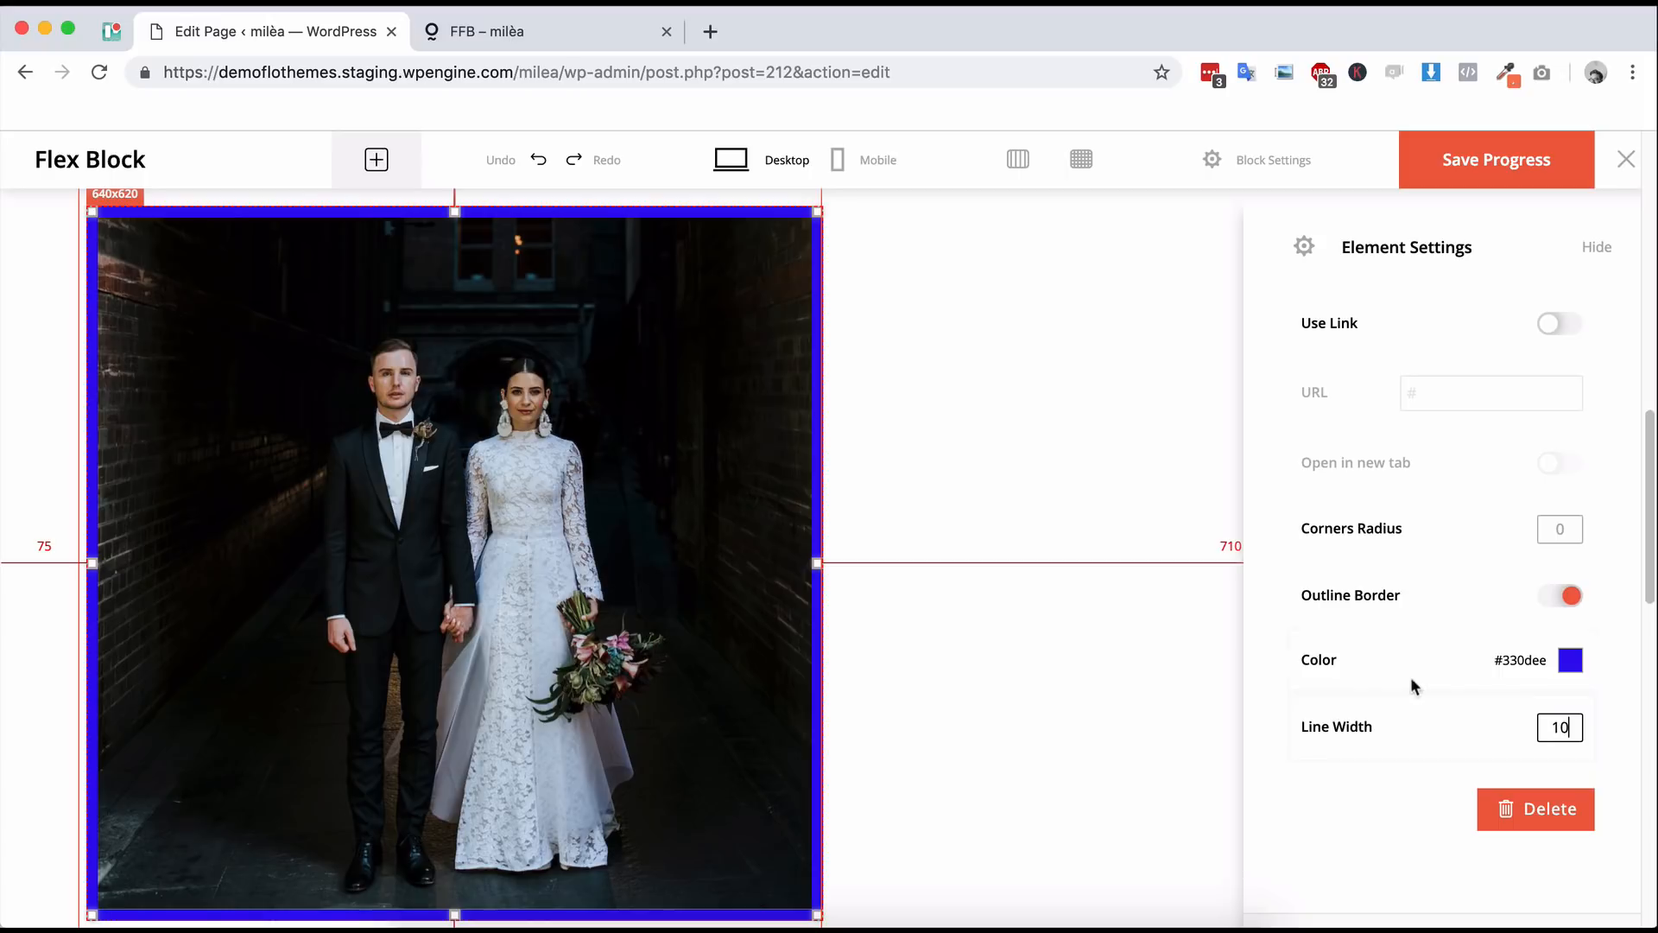
left_click(971, 423)
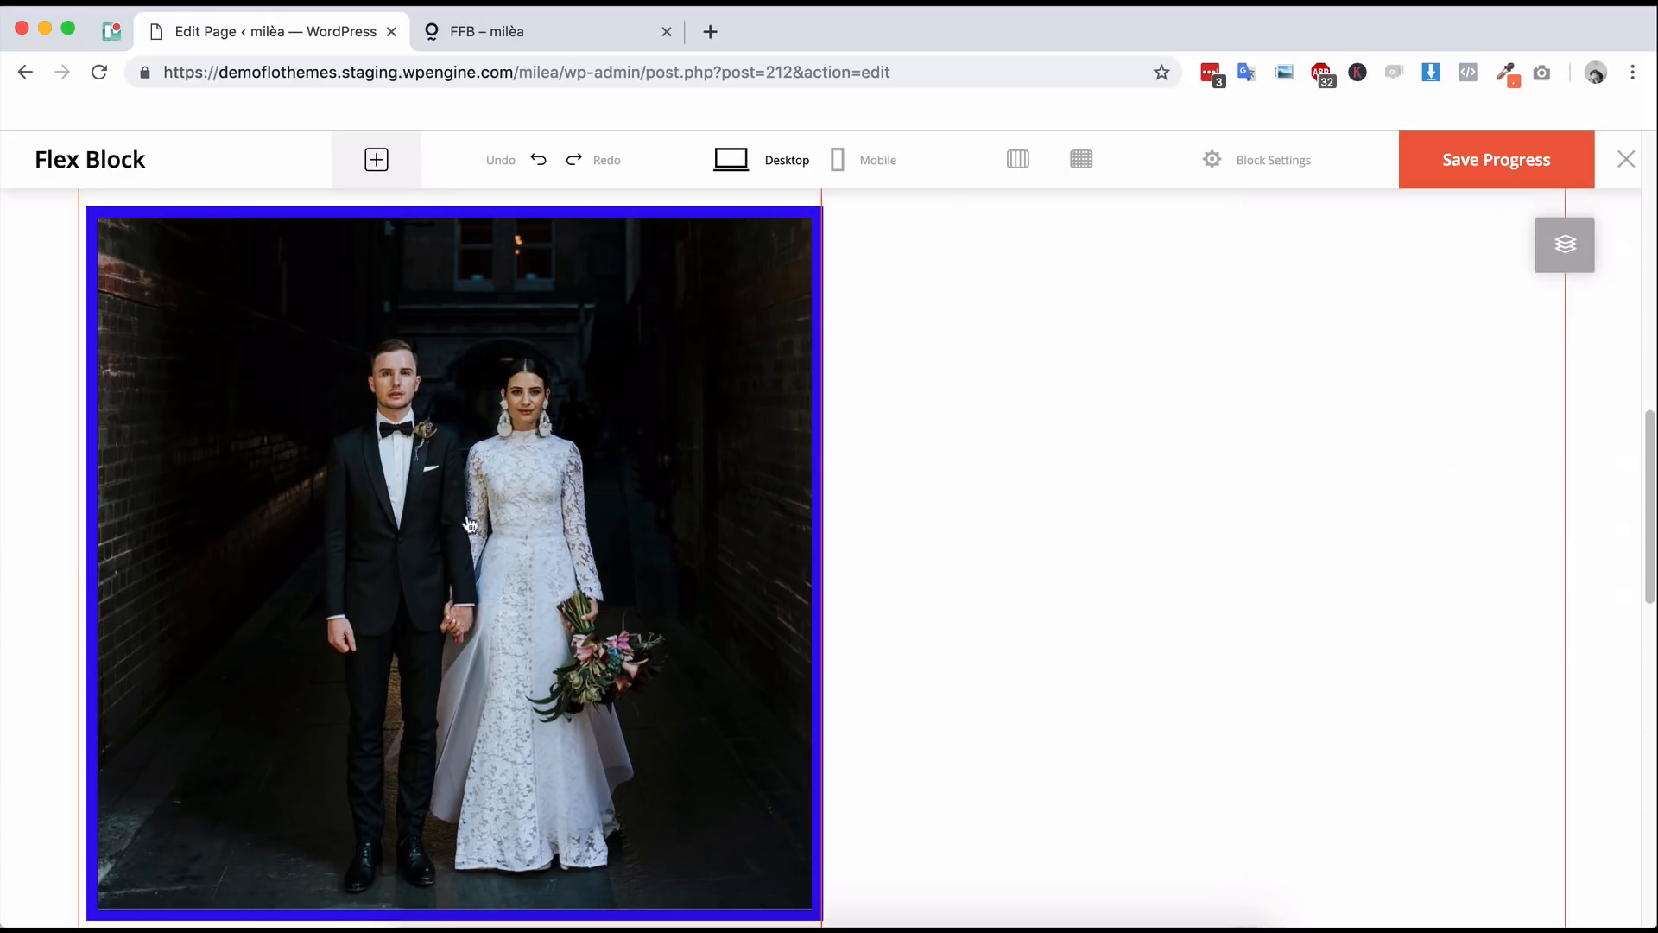
- Switch the photo's outline border off again and close its settings
left_click(490, 485)
scroll(1447, 747, "down", 8)
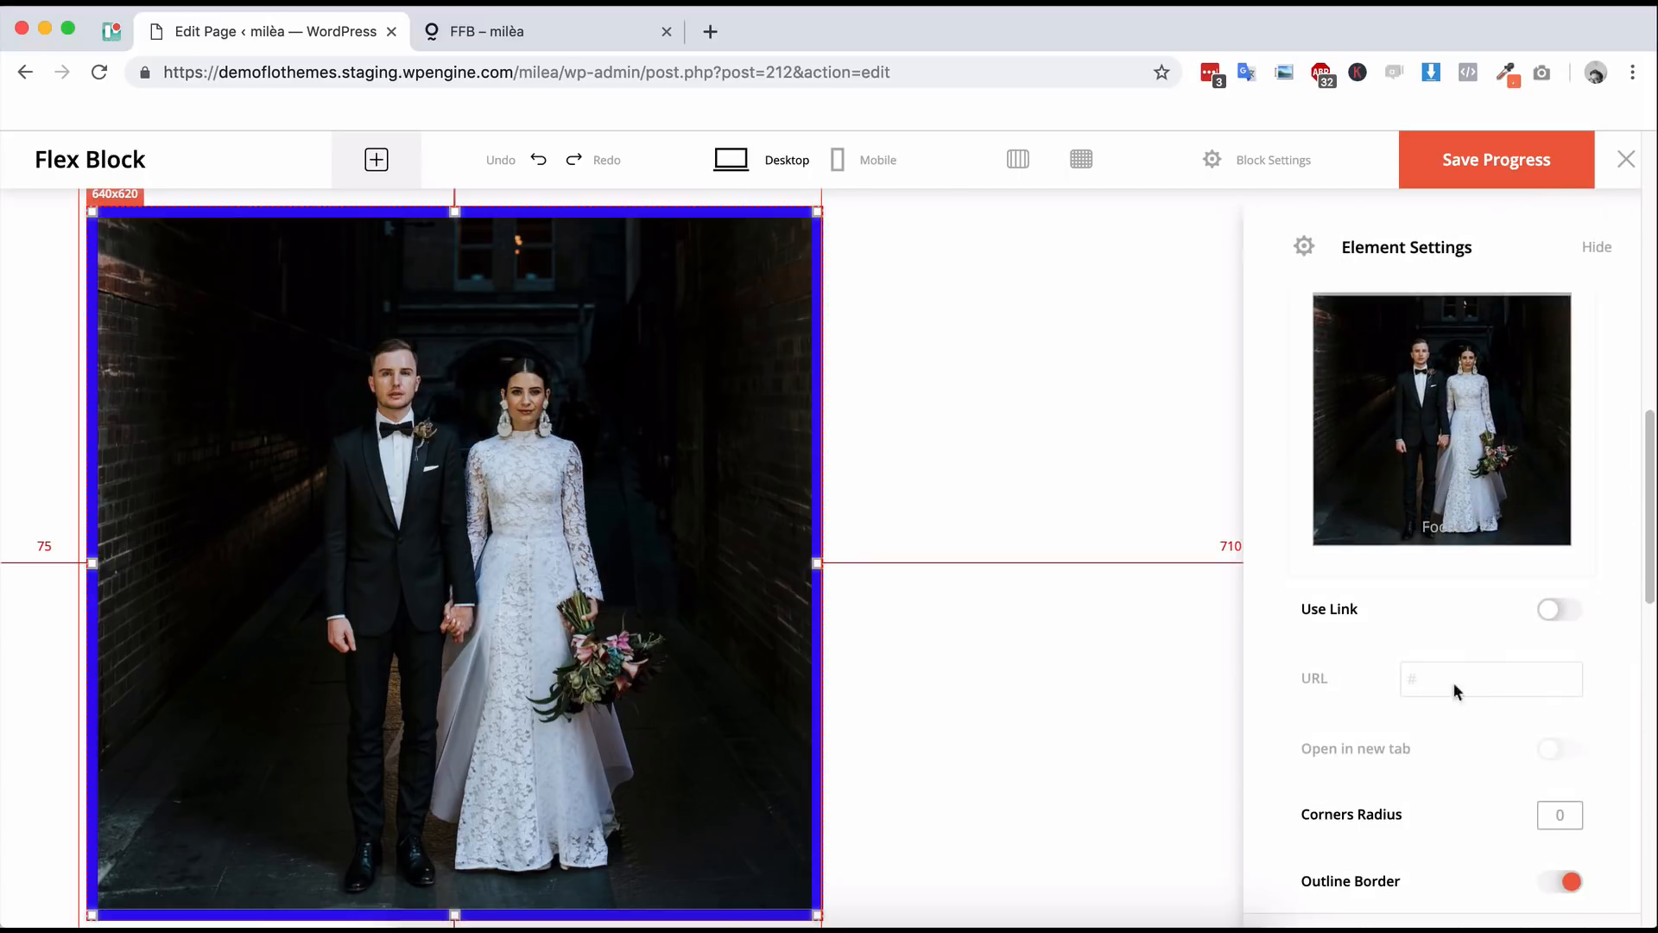
left_click(1560, 570)
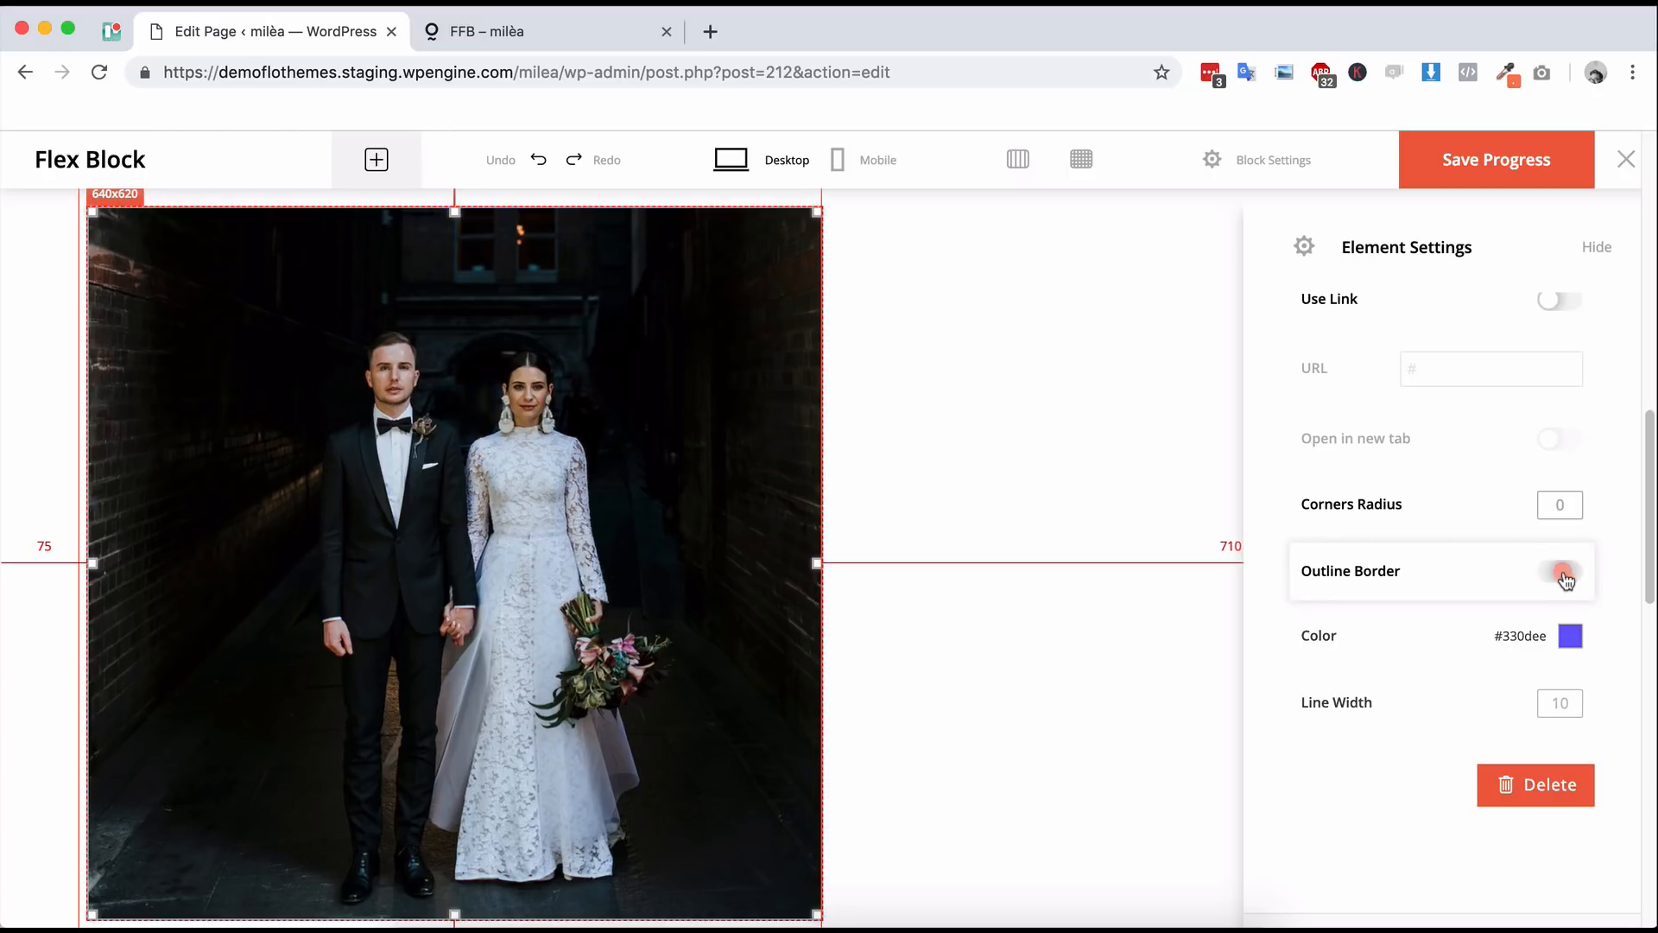
left_click(945, 429)
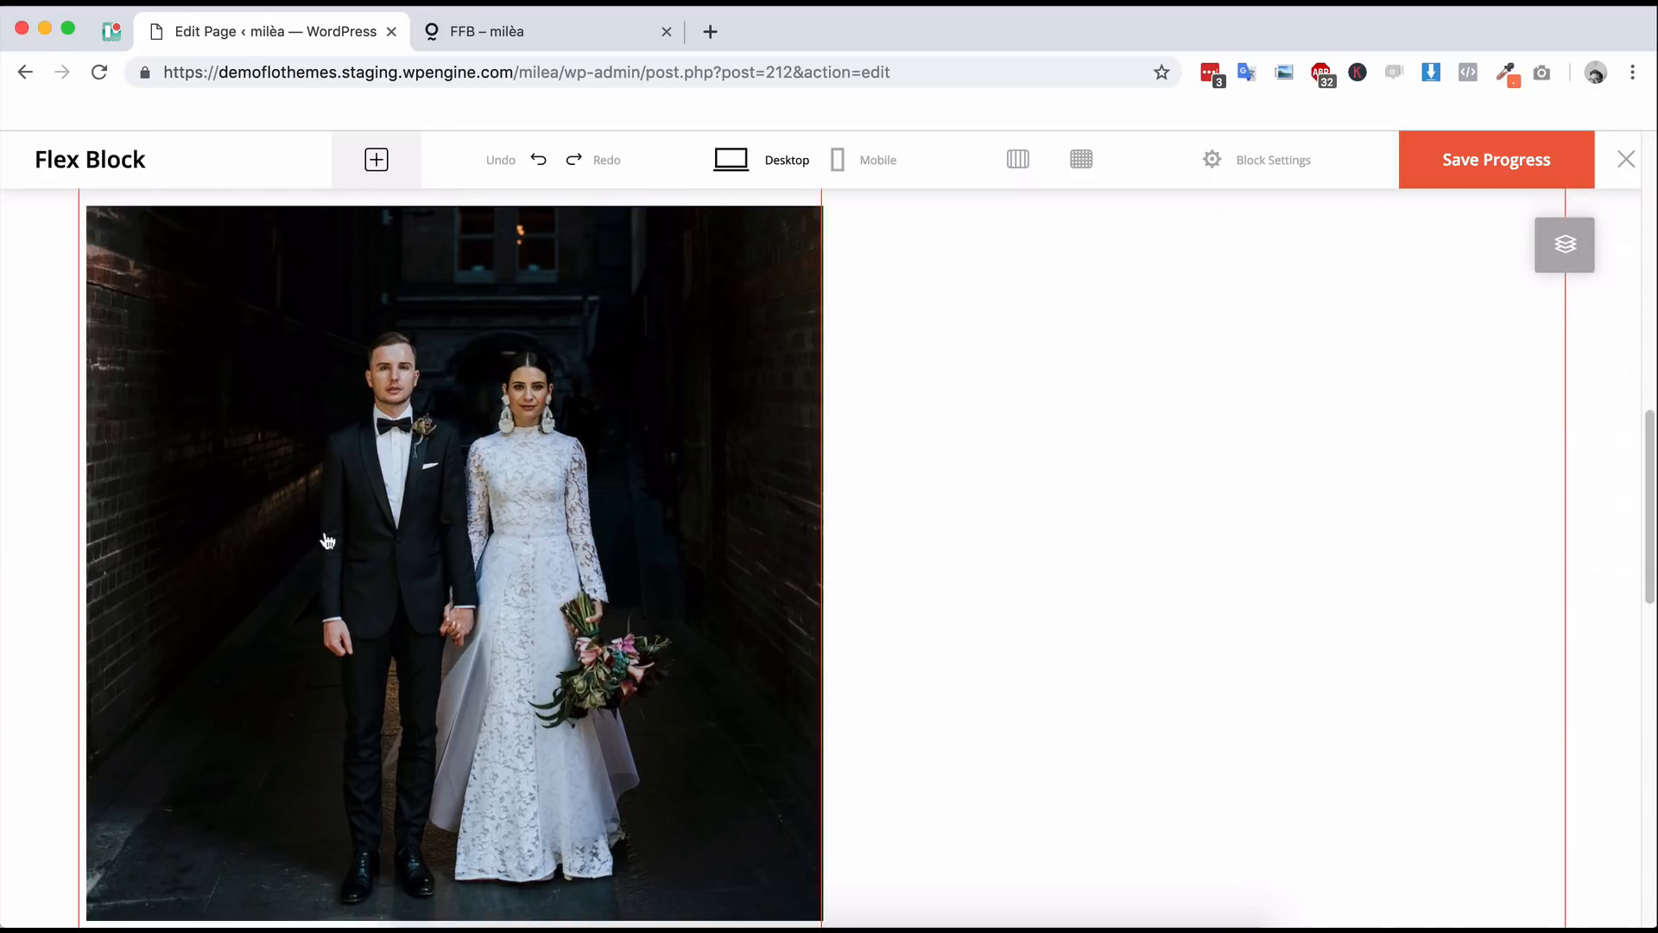
- Duplicate the Image layer, move the copy to the right of the original, and delete the copy again
left_click(1561, 246)
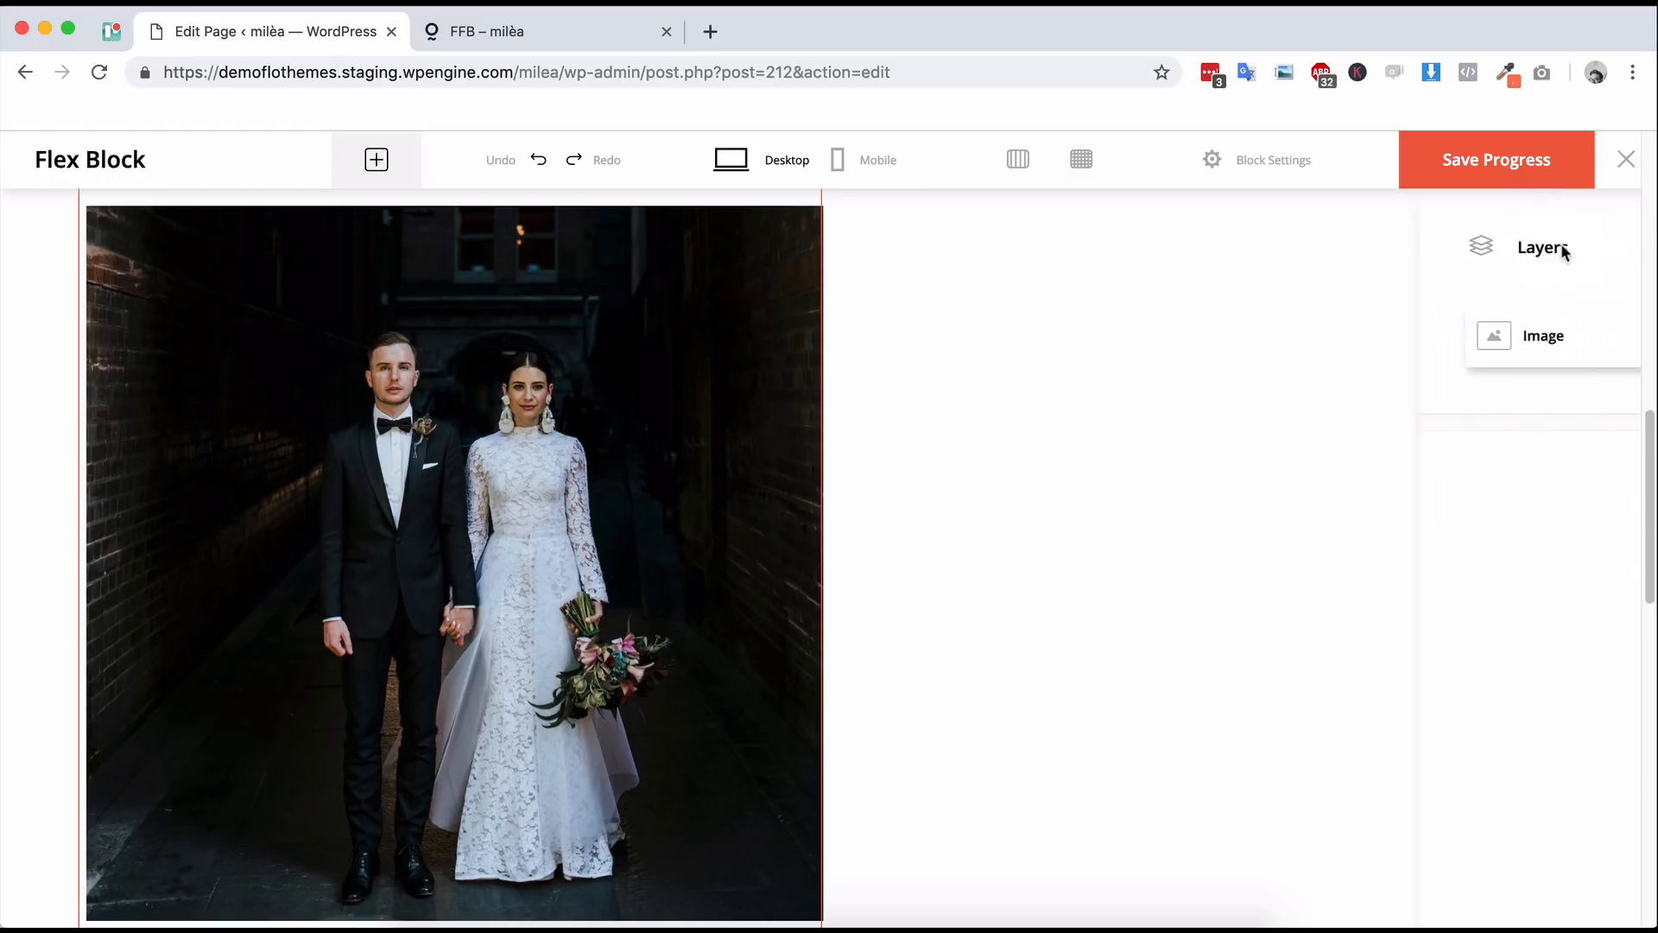
mouse_move(1407, 340)
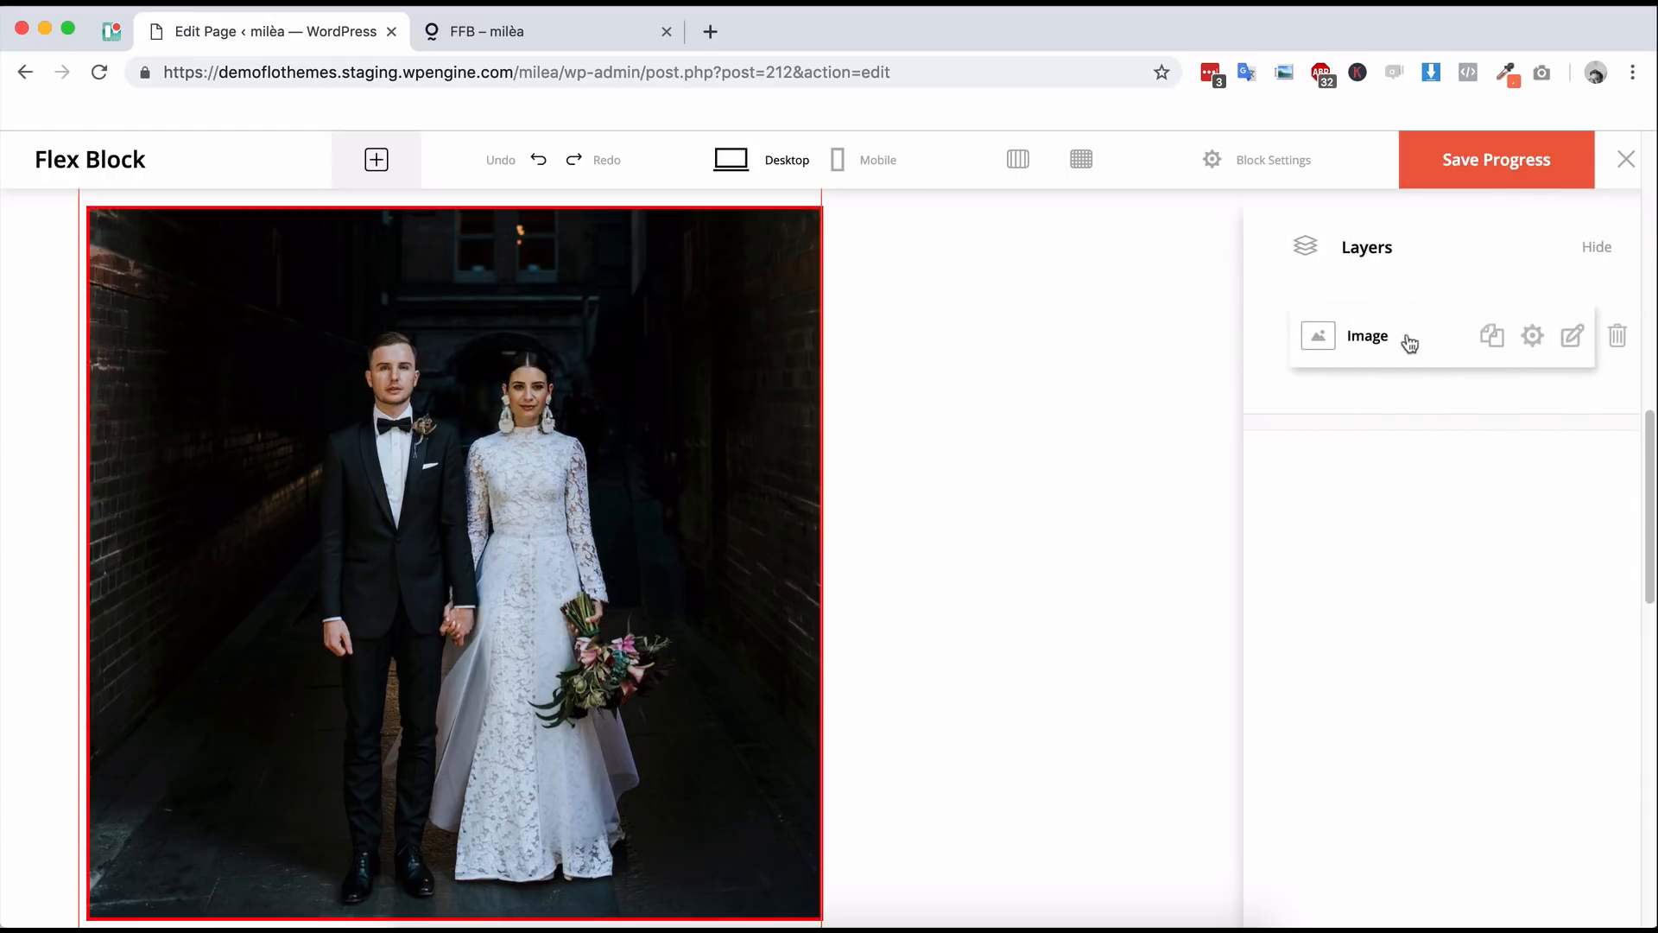
left_click(1496, 341)
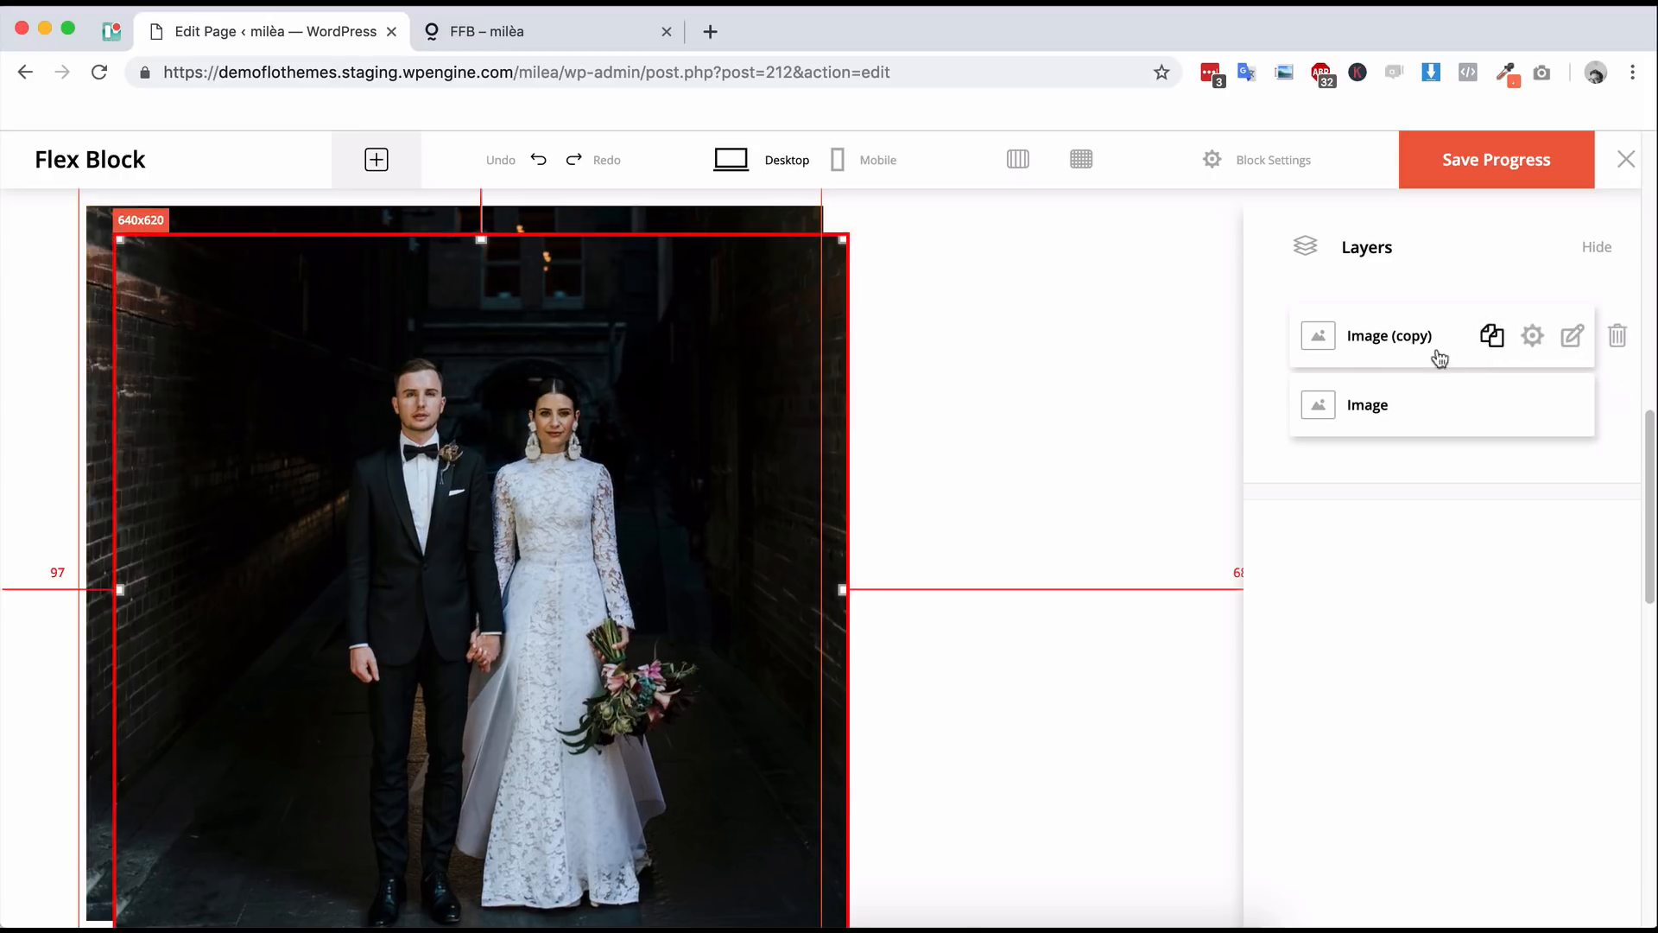
left_click_drag(556, 425, 759, 433)
mouse_move(1575, 340)
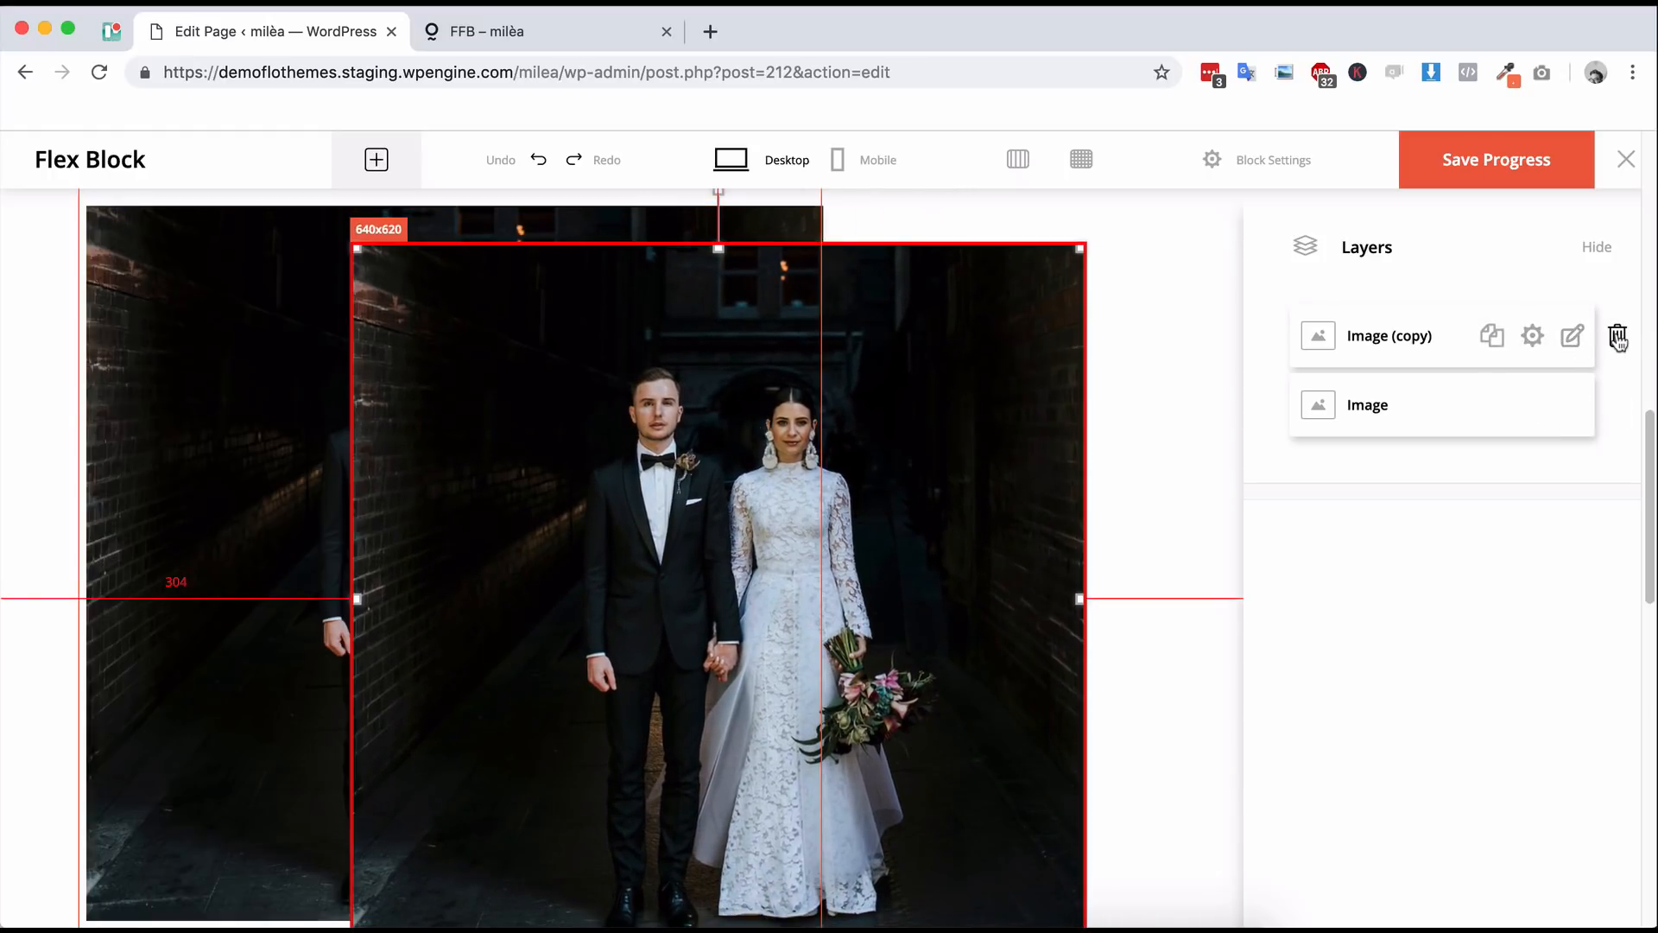
left_click(1617, 339)
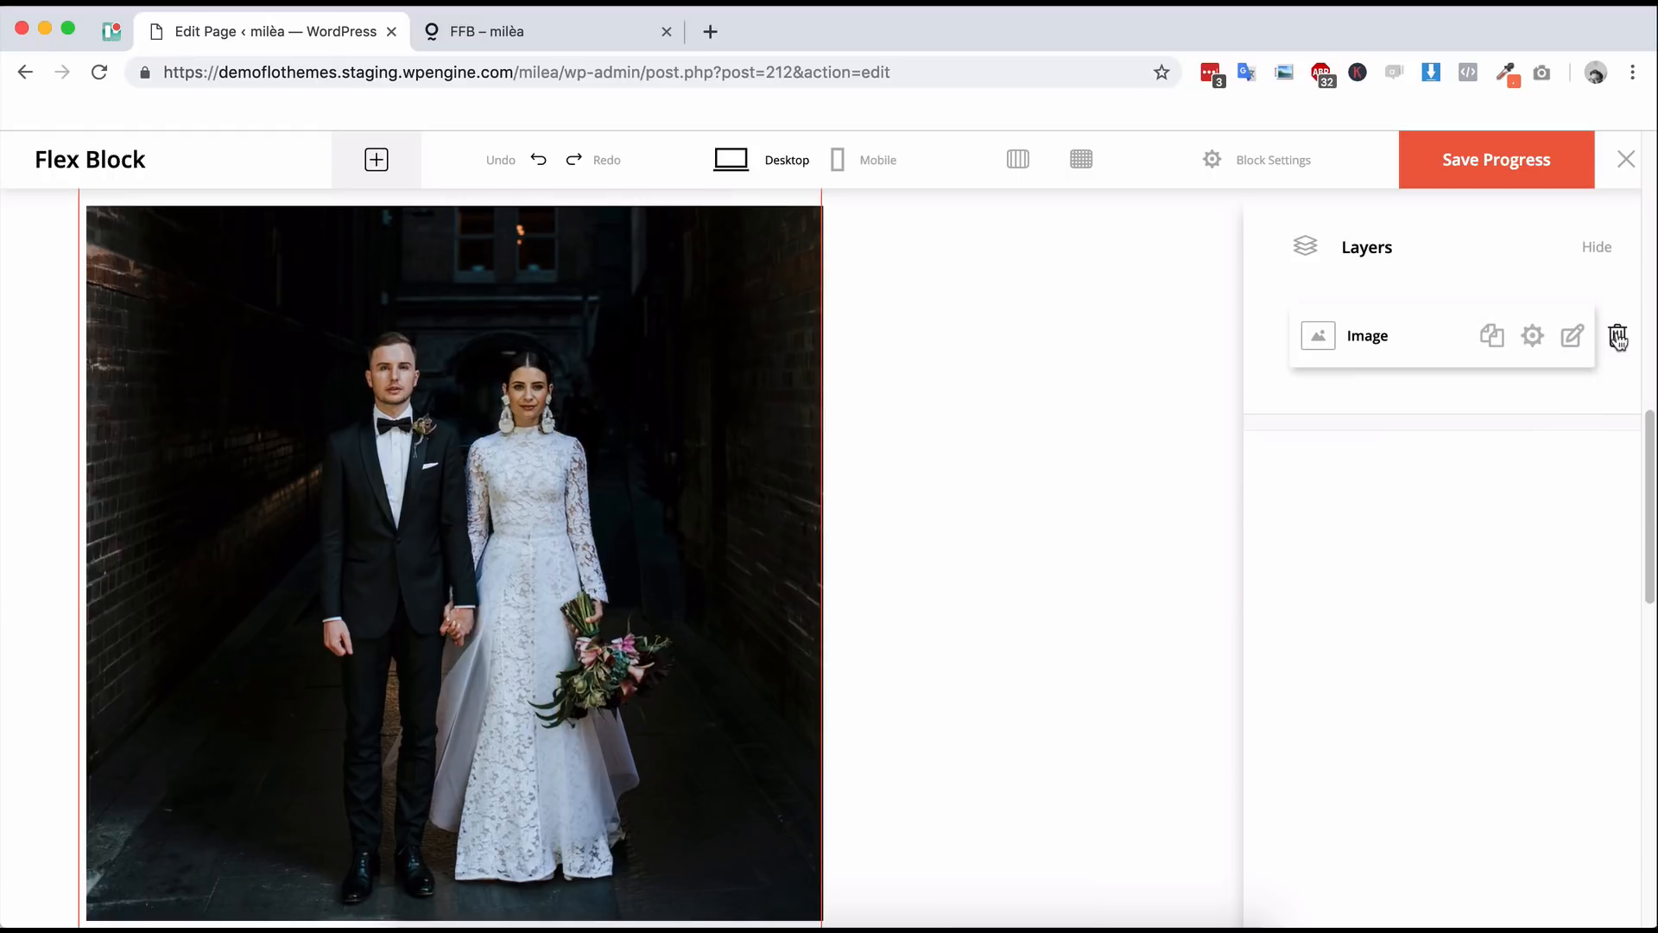
- Open and hide the photo's settings from its layer entry, and rename the layer to Image 1
left_click(1532, 337)
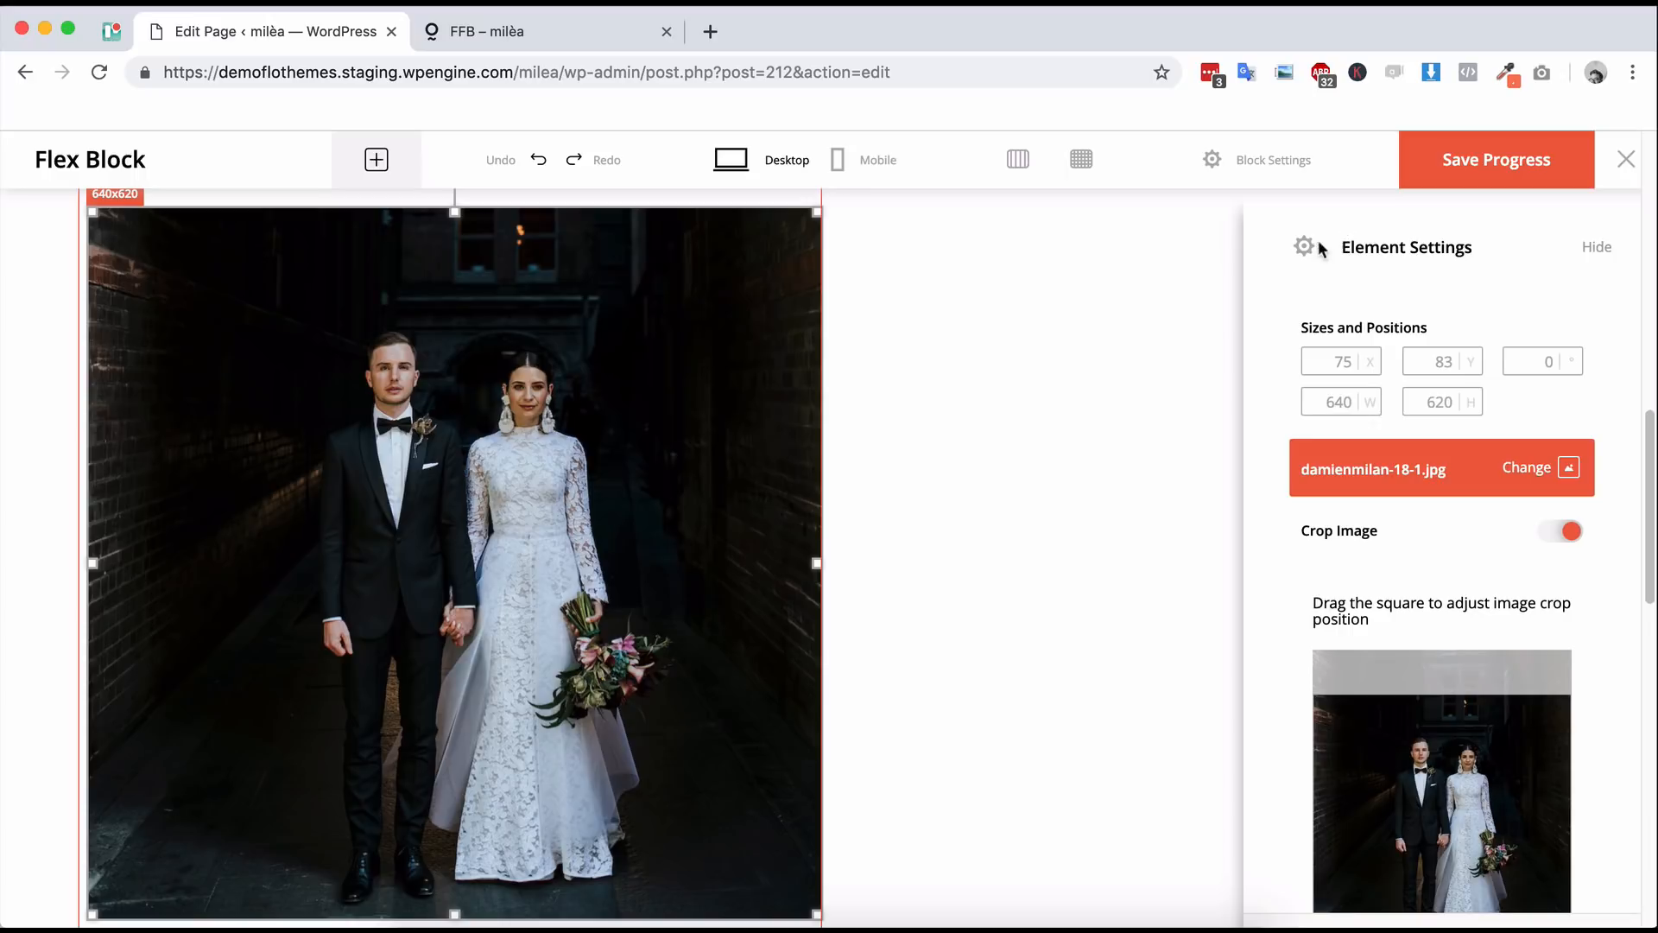
left_click(1597, 247)
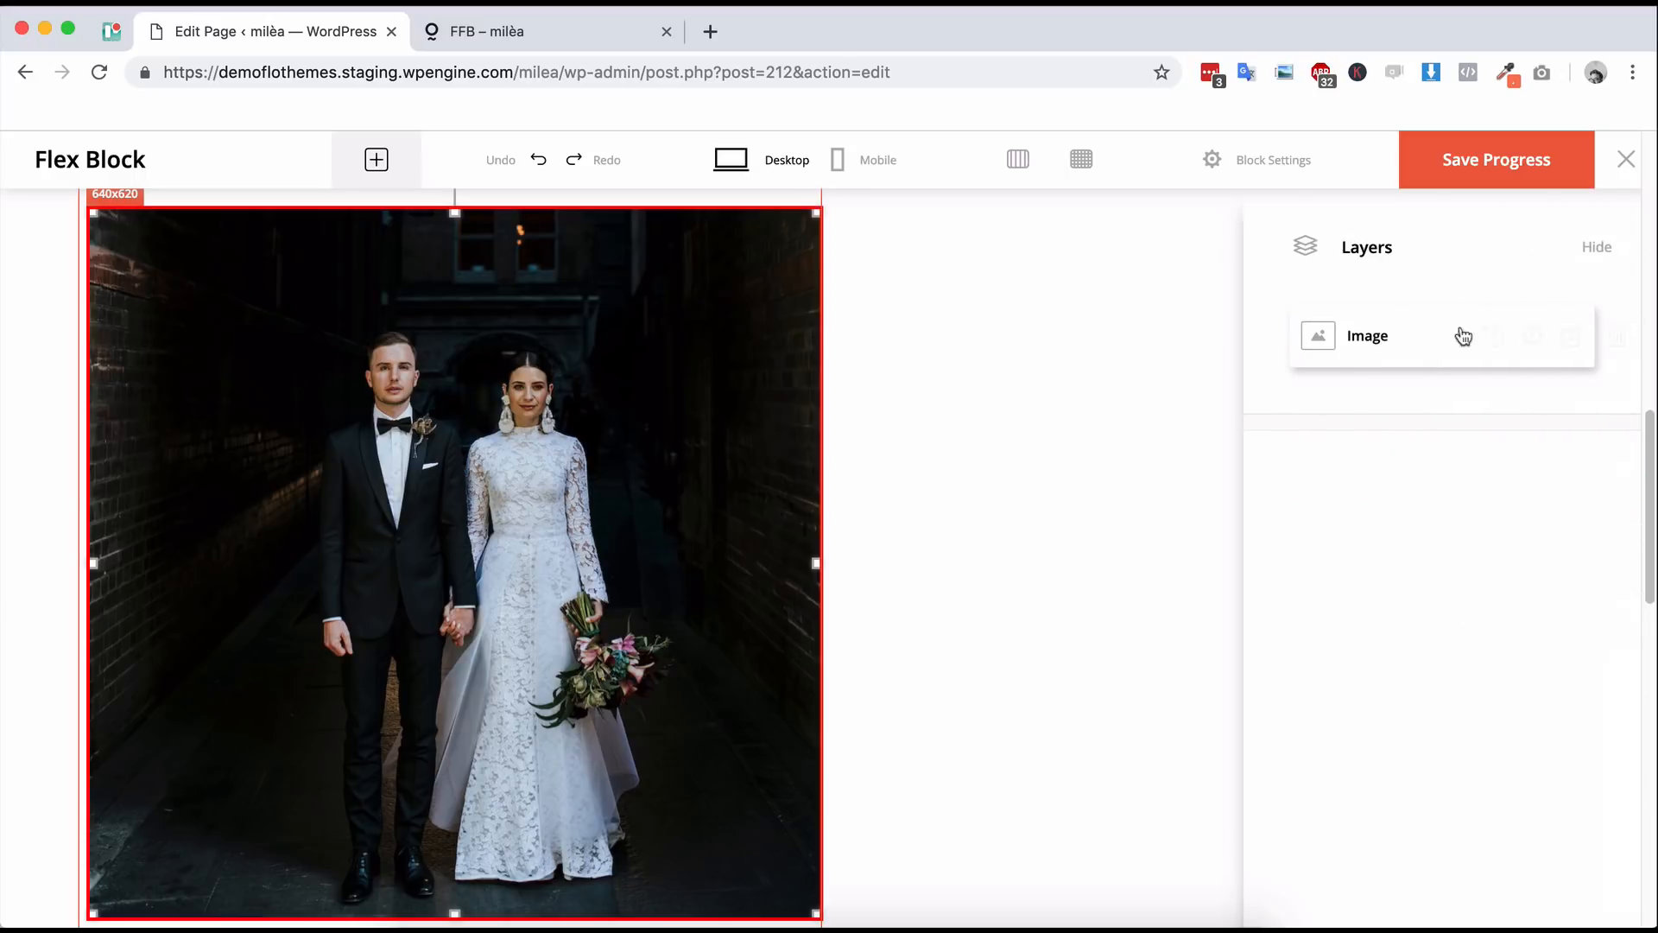
left_click(1573, 339)
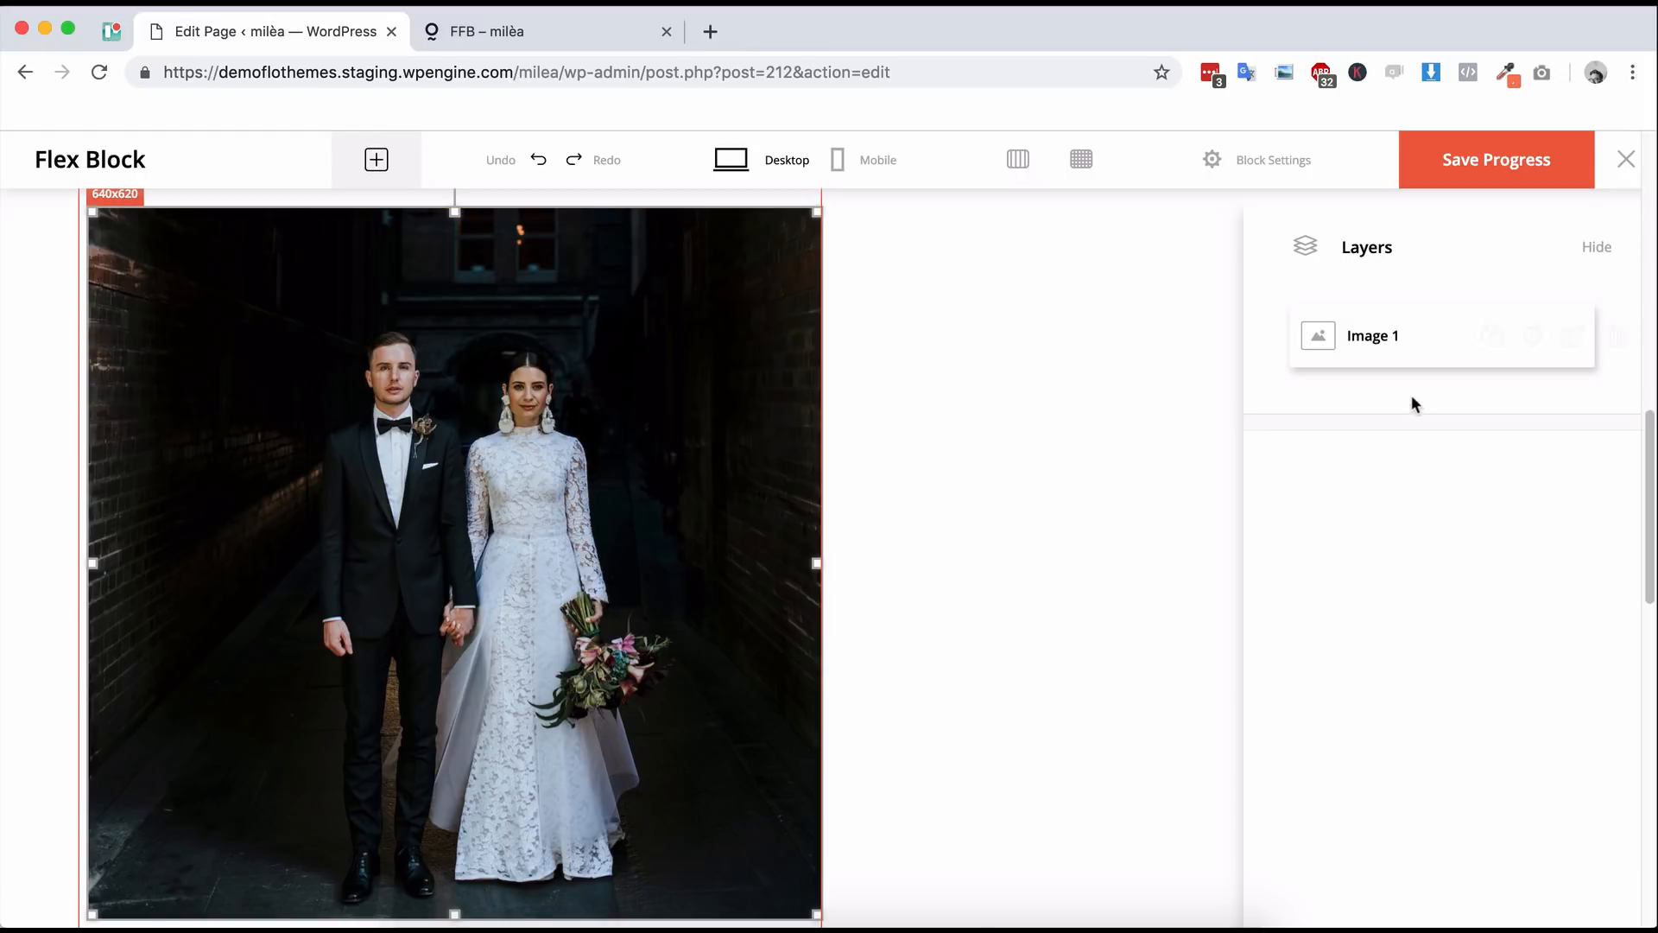
left_click(1156, 340)
- Show the photo's element settings from the canvas, return to the layer list, and deselect the photo
left_click(682, 425)
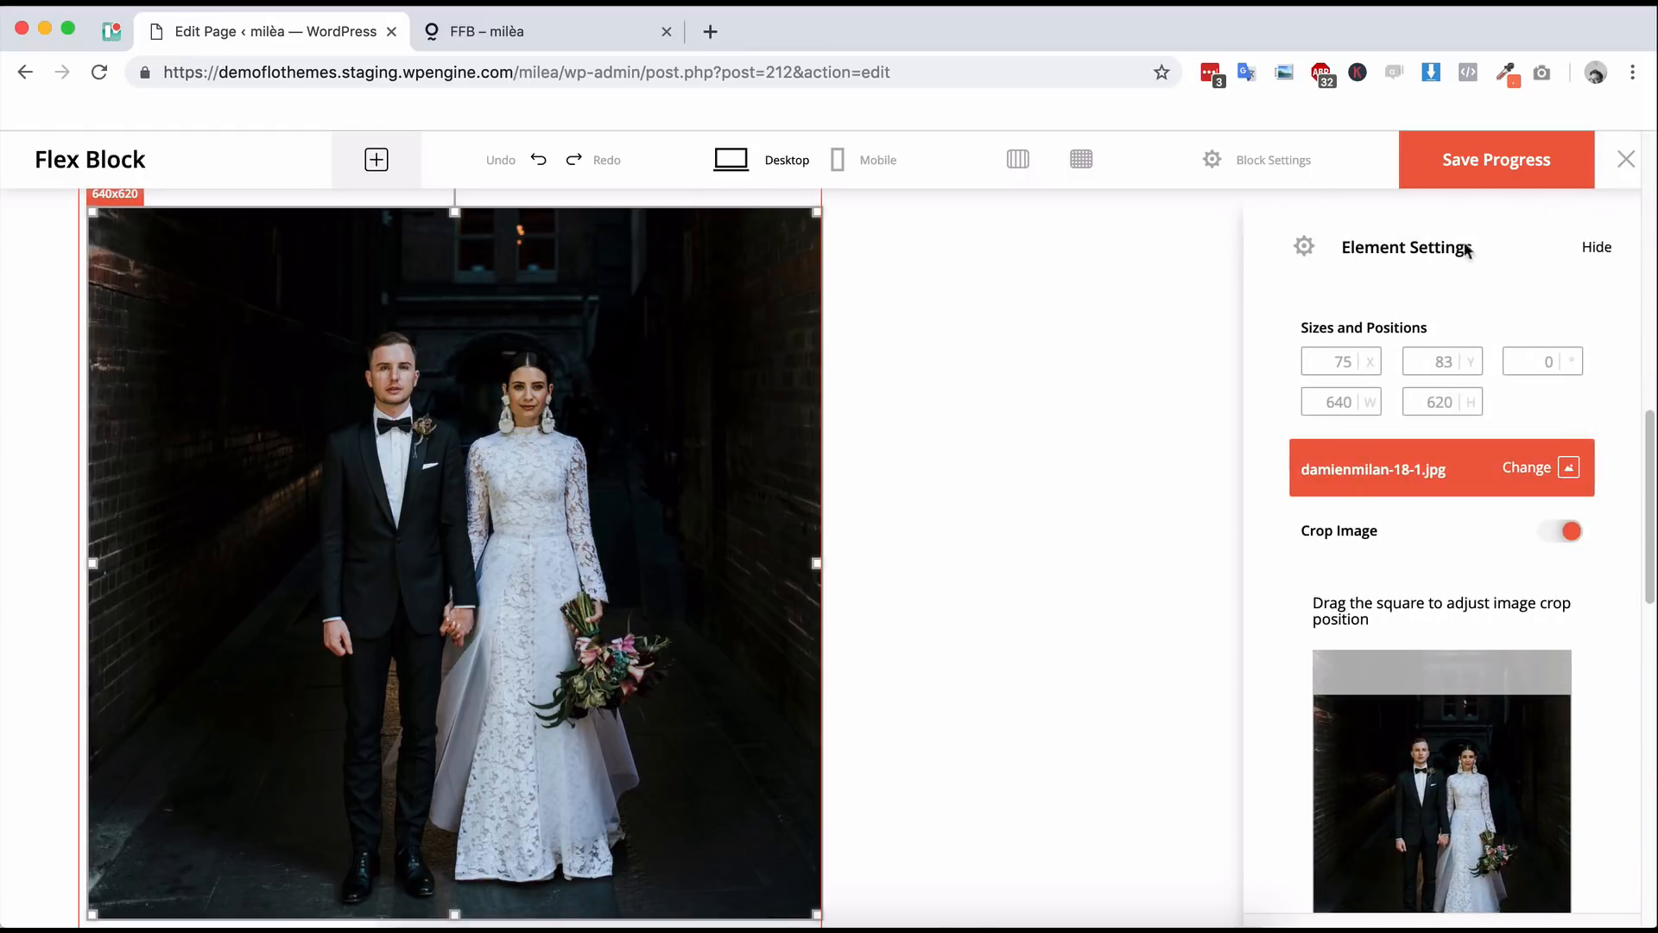
left_click(1595, 249)
left_click(1564, 245)
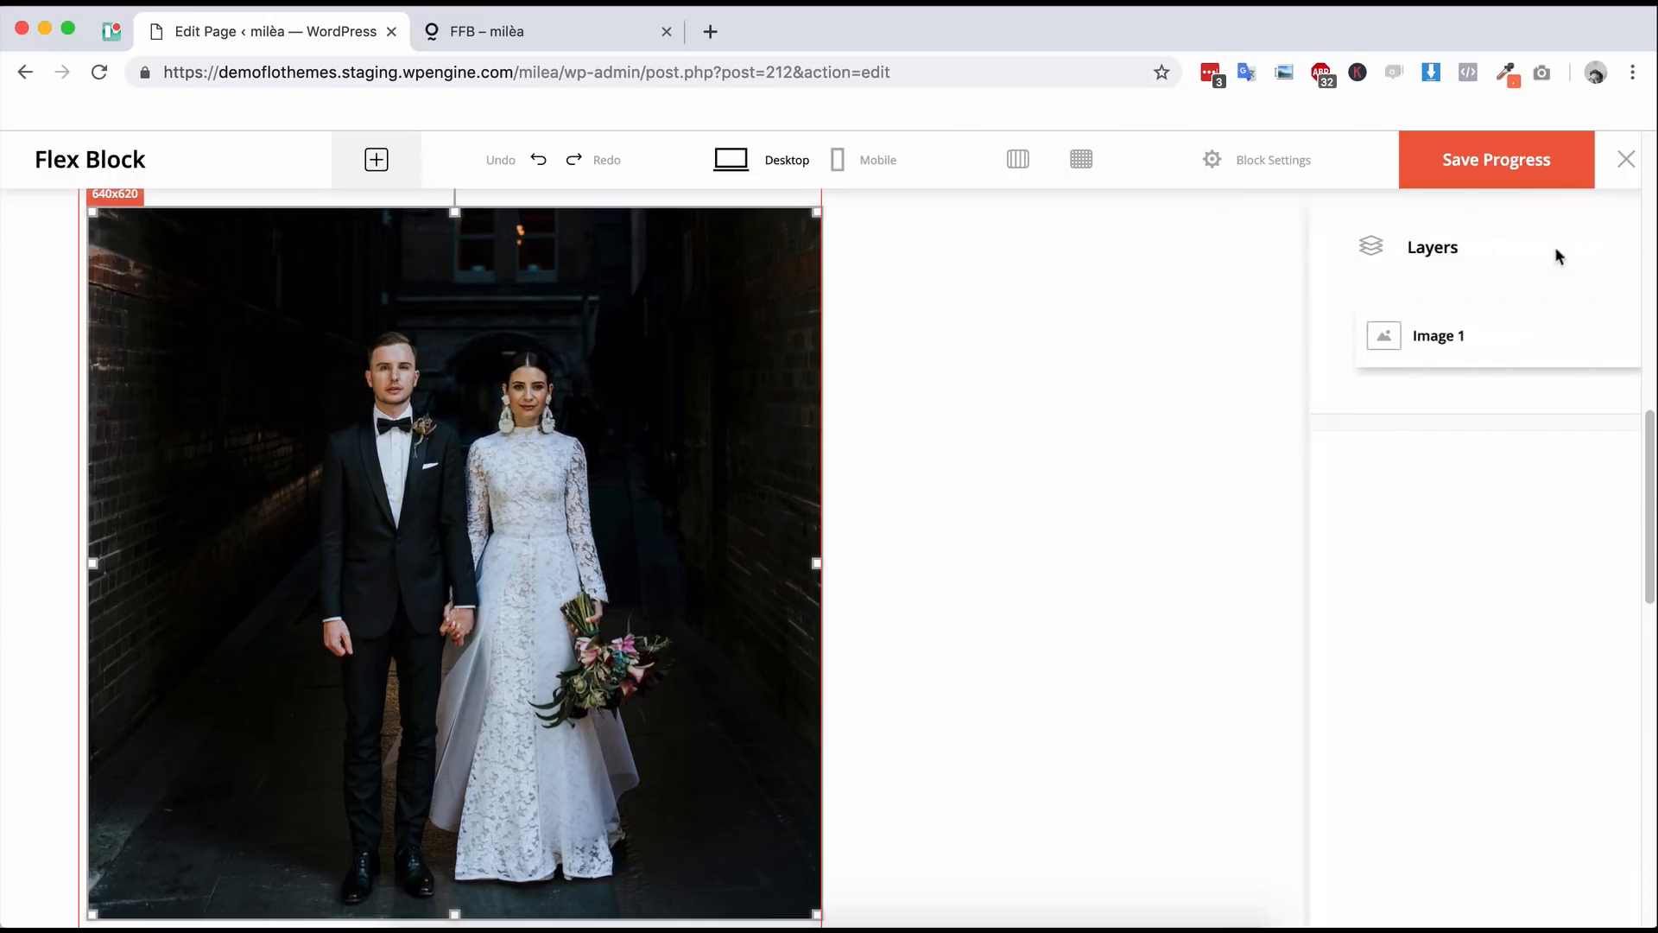
left_click(1051, 334)
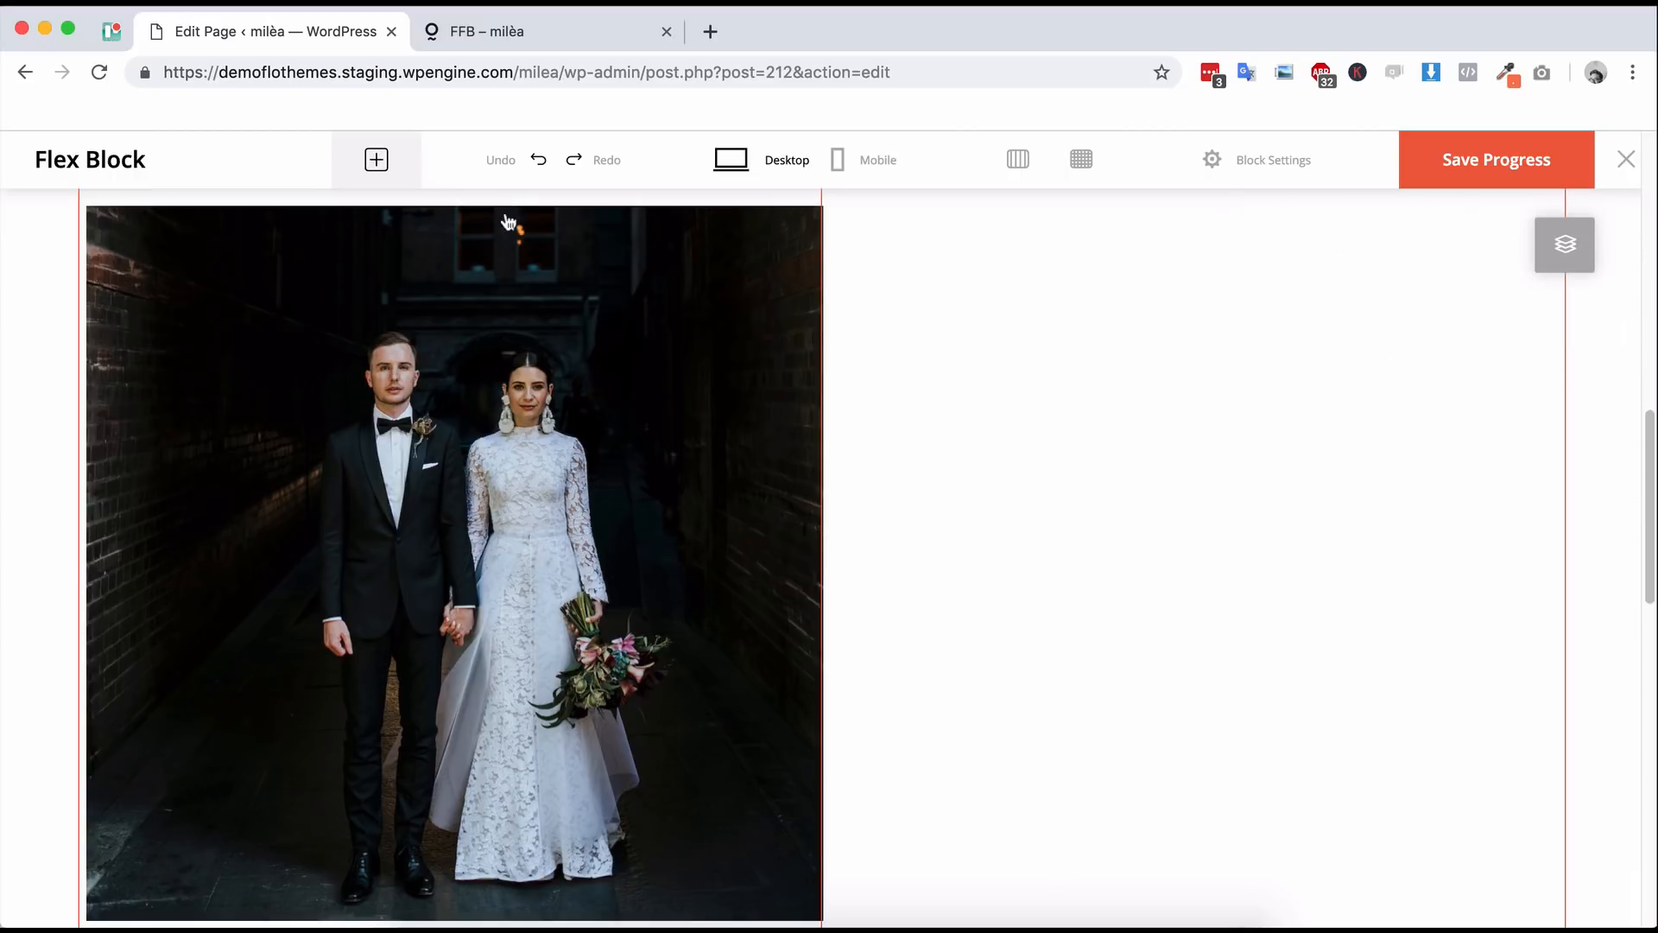
- Check the Latest Work section on the live FFB page and place a shape against the photo's right edge at about X 715, Y 88
left_click(494, 31)
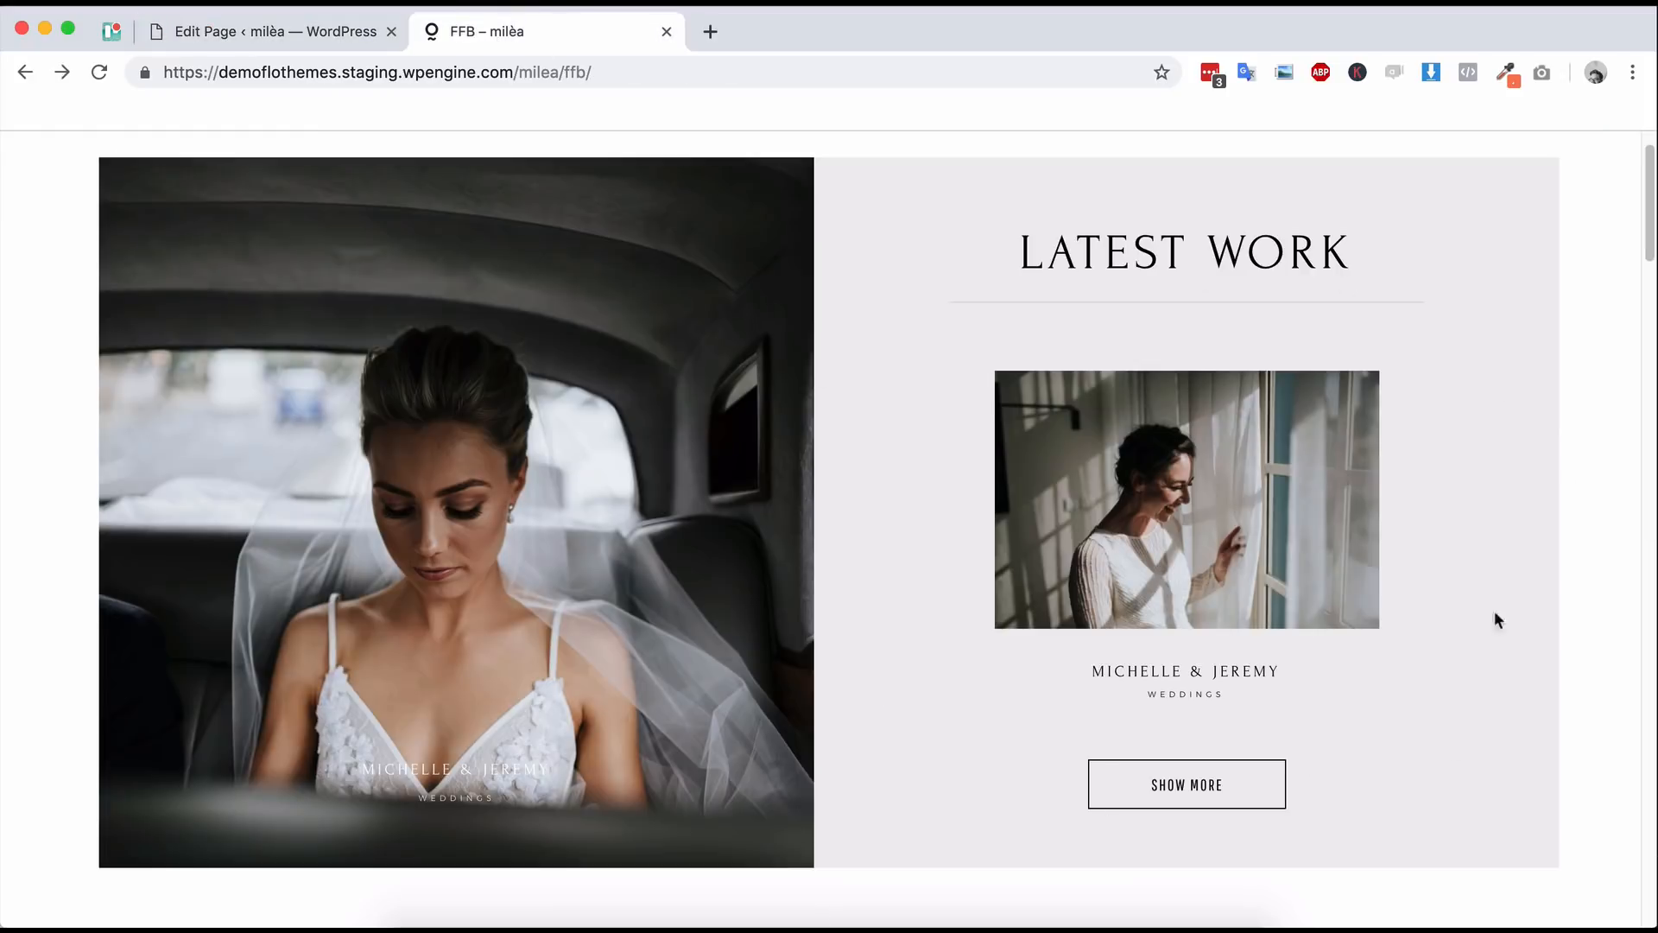
left_click(272, 32)
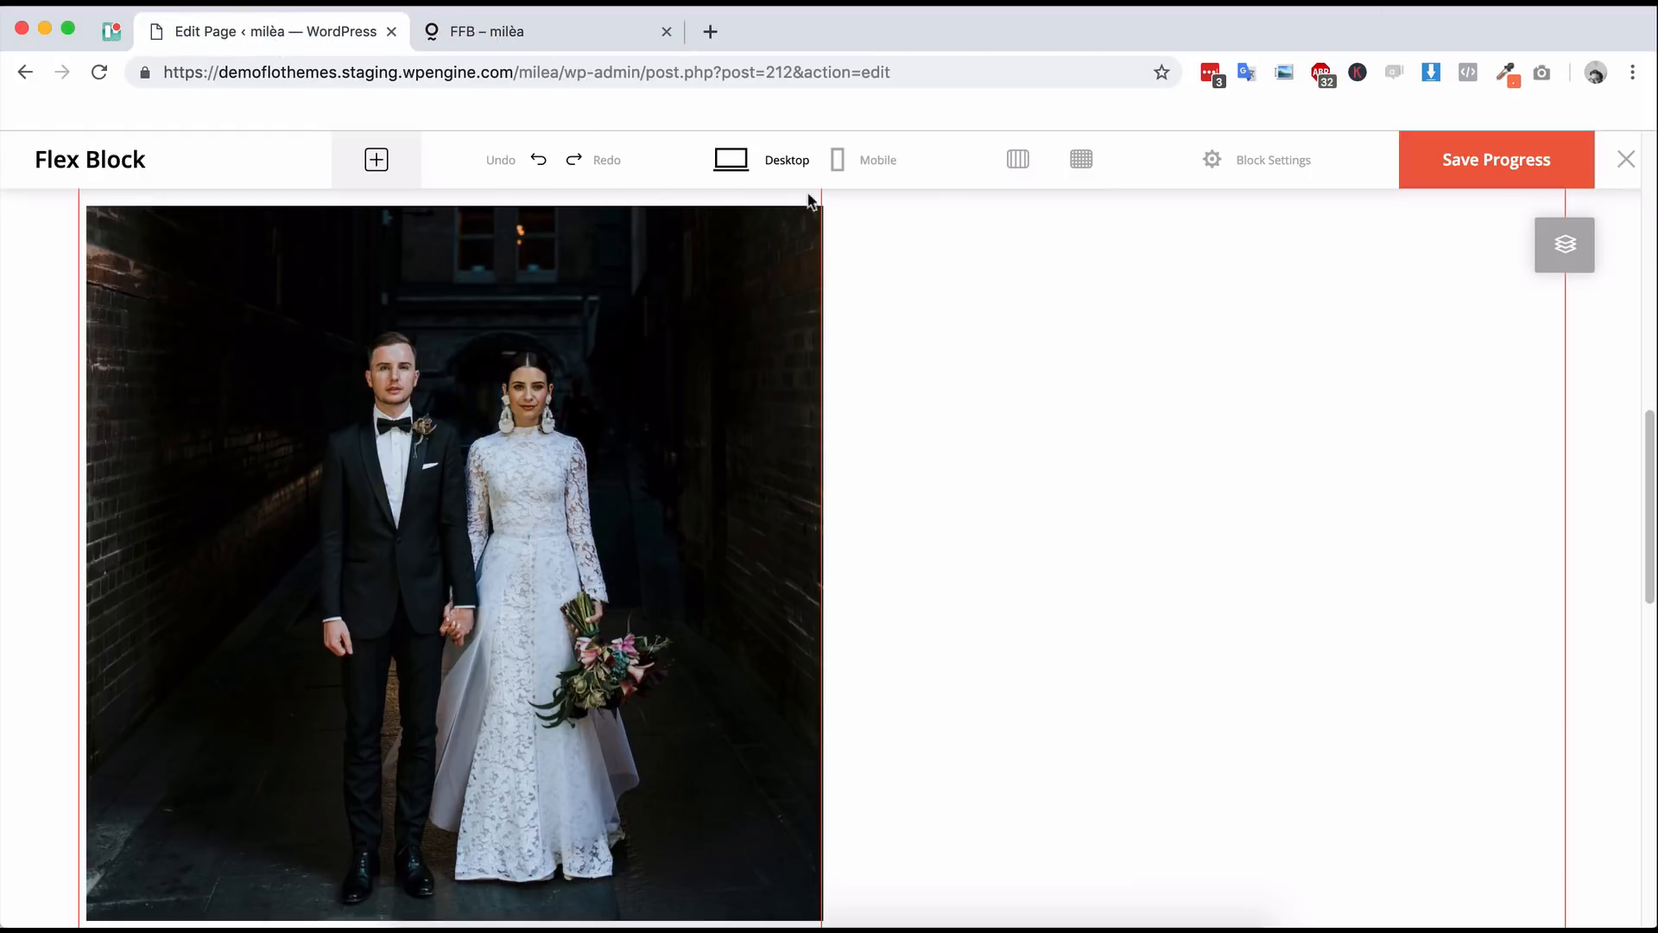
left_click(376, 159)
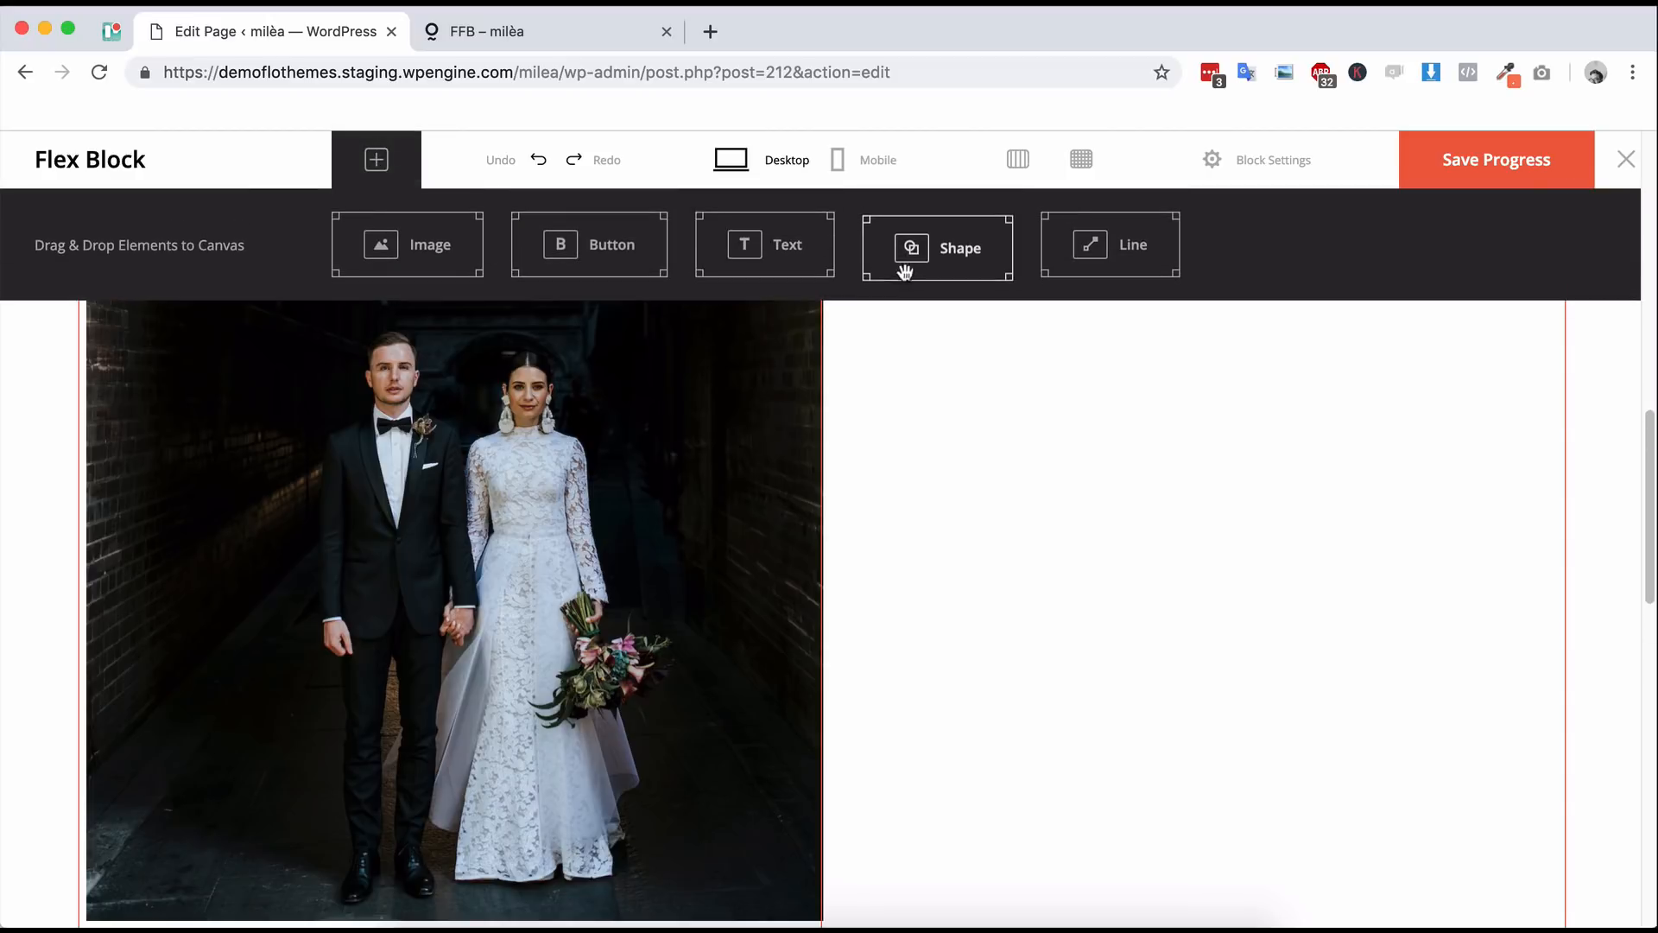
left_click_drag(956, 252, 933, 293)
- Set the shape's width to 640 and its height to 620 to match the photo
left_click(1231, 457)
double_click(1338, 401)
type("640")
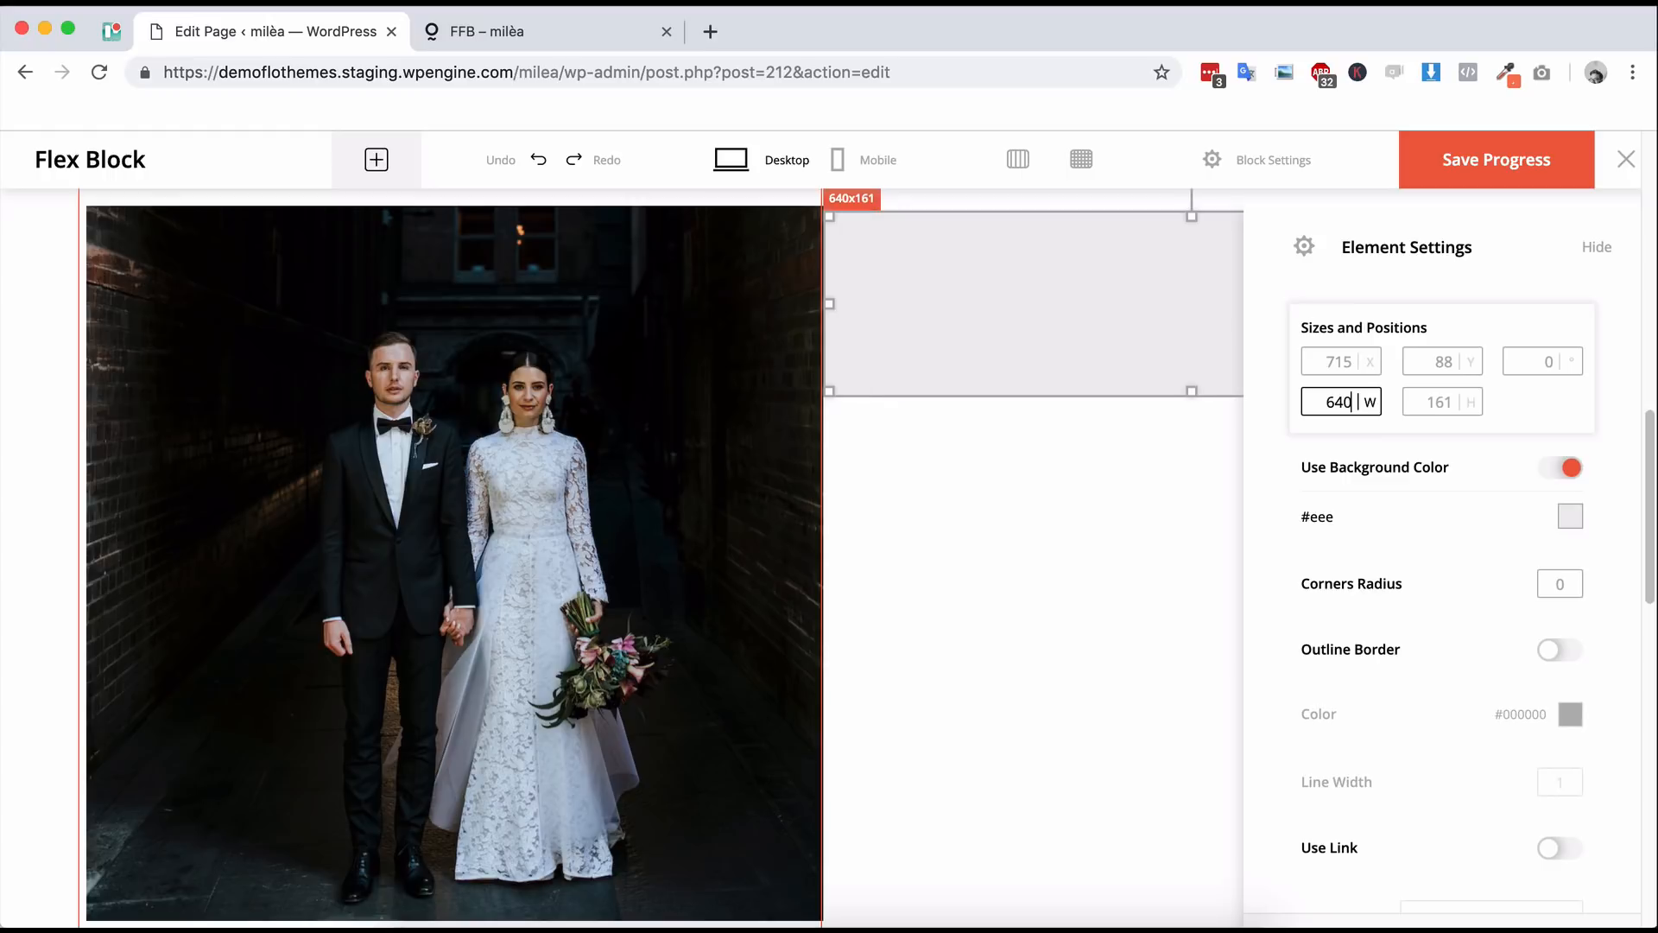
key("Tab")
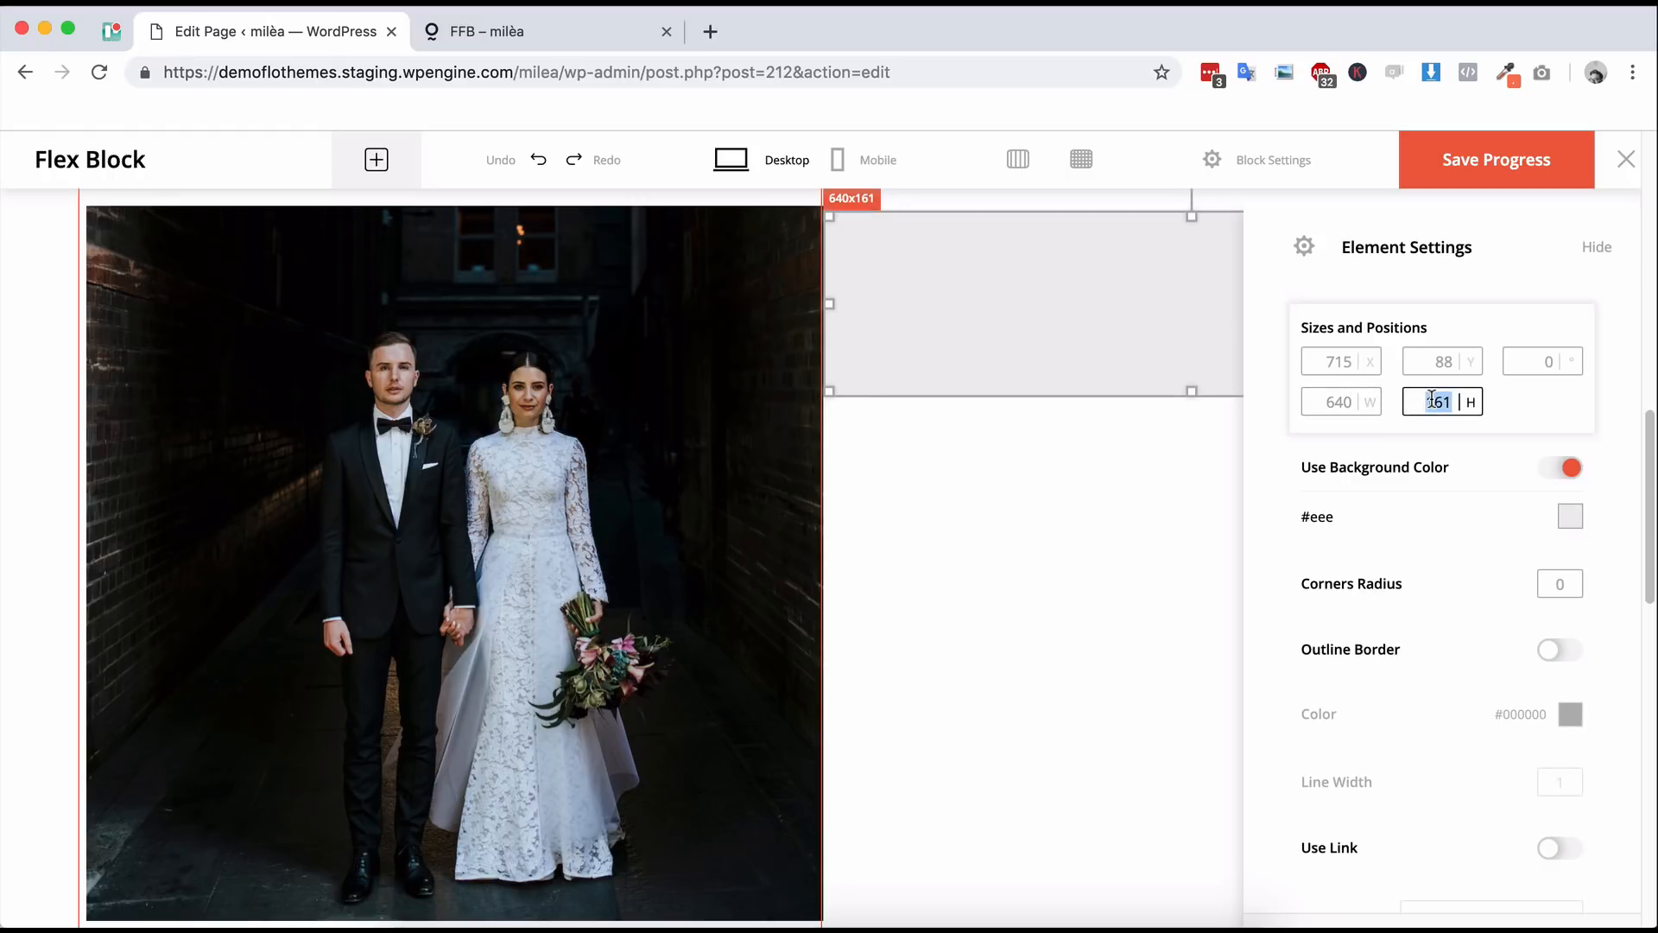
type("620")
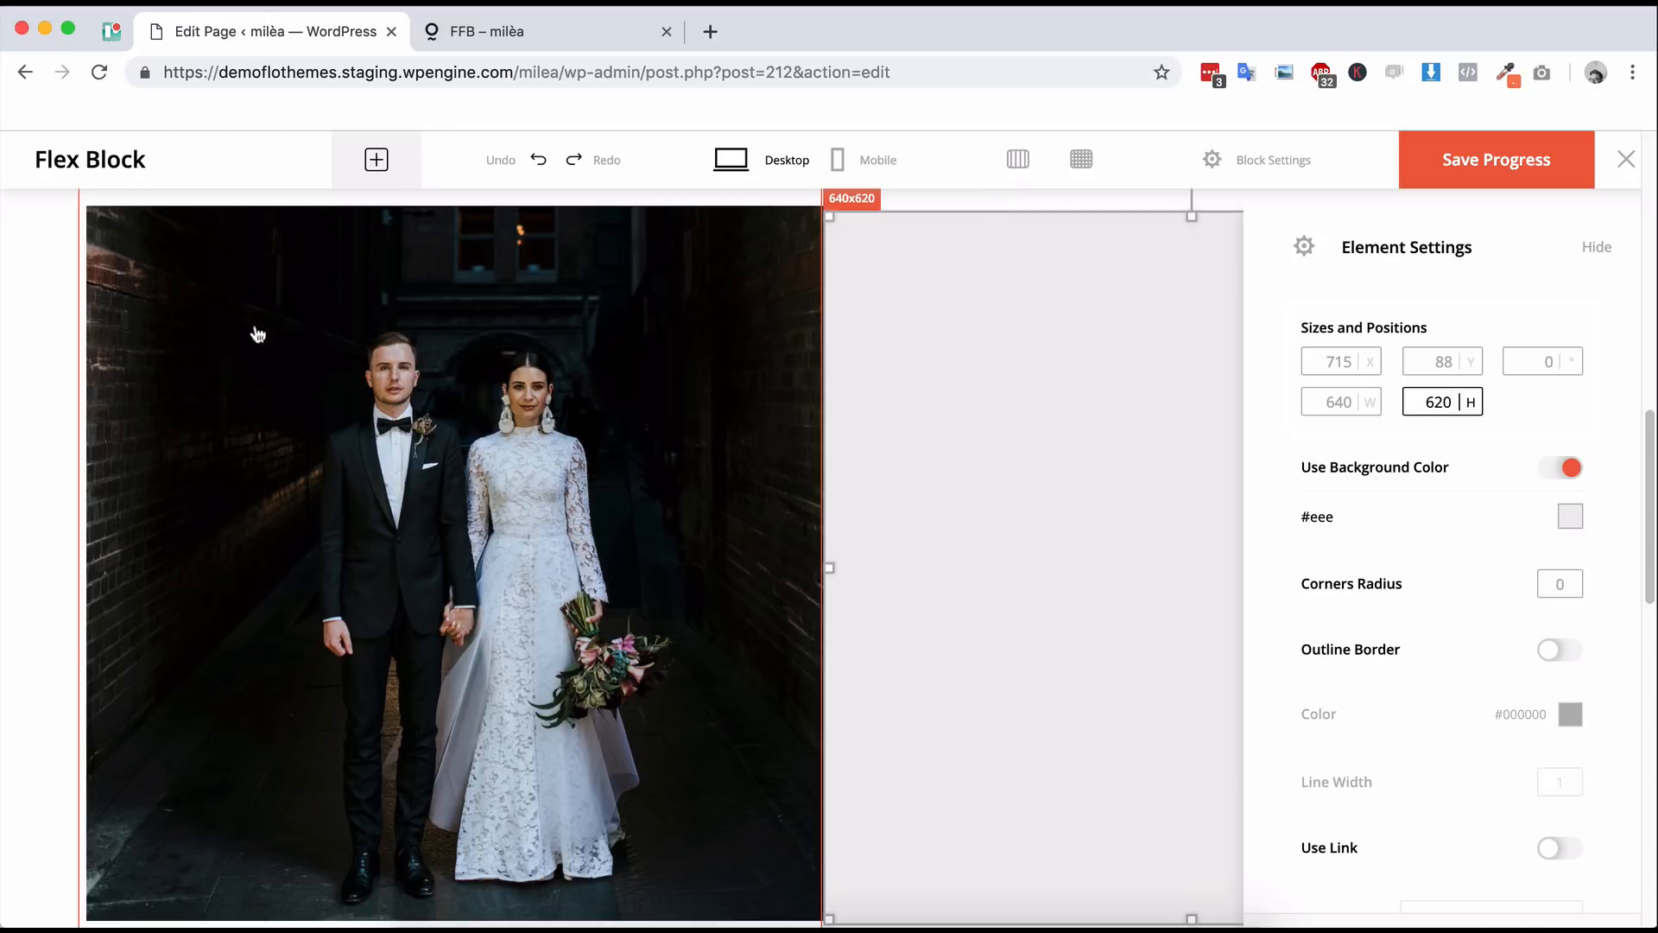
left_click(57, 380)
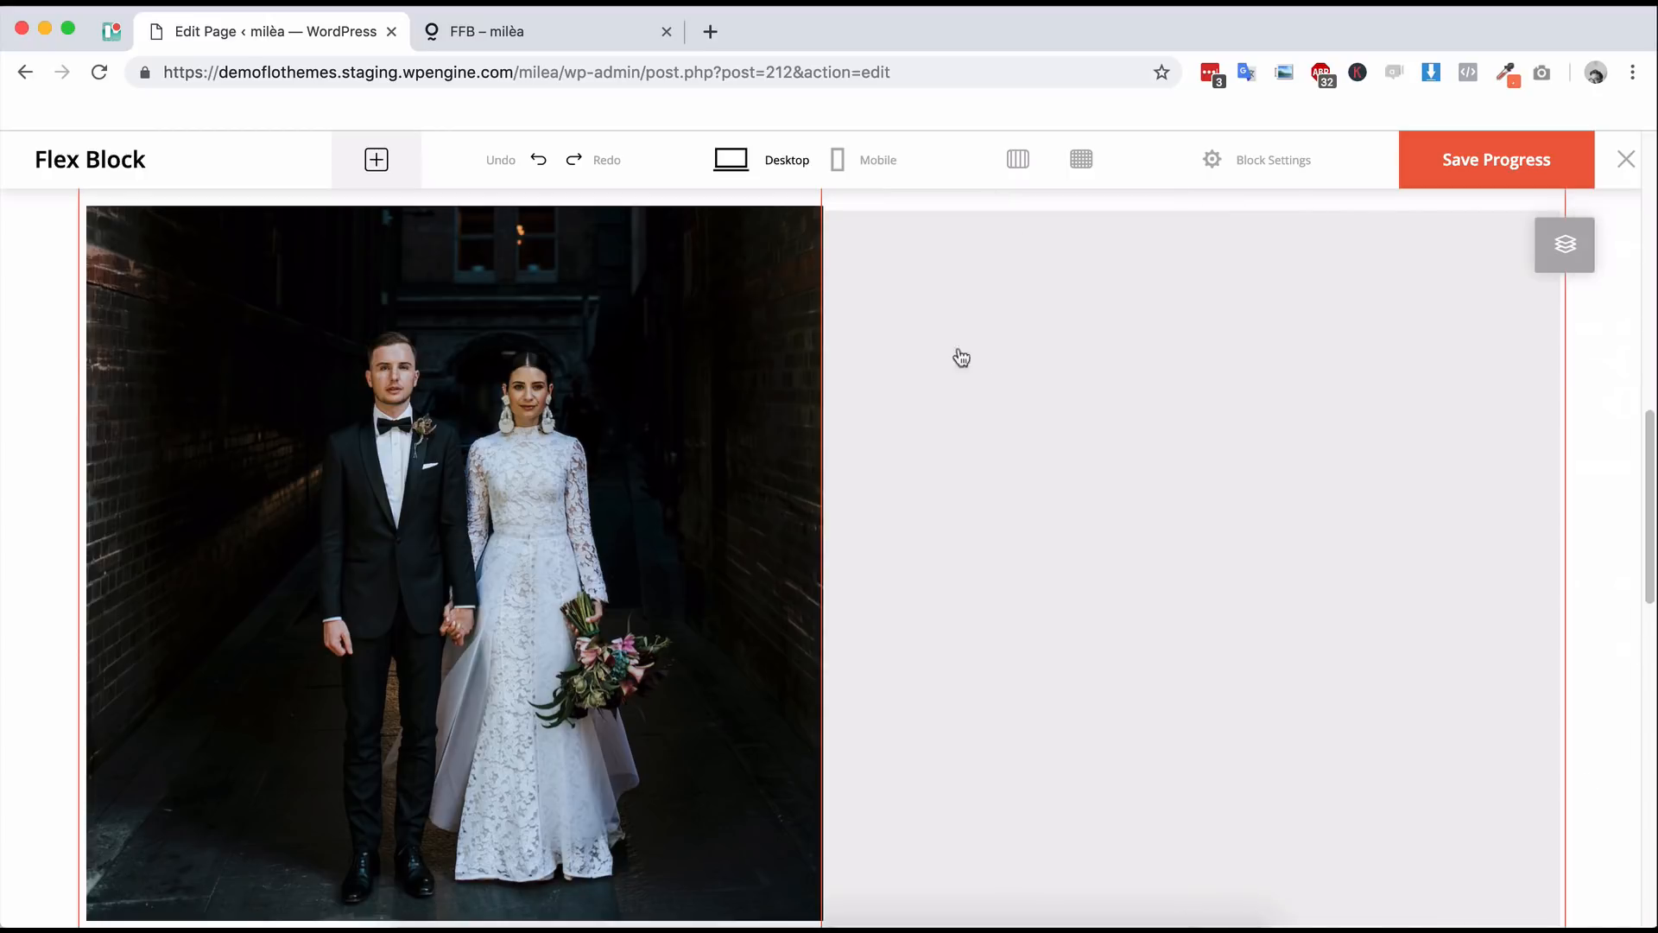
- Nudge the grey shape up until its top and bottom edges line up with the photo's
left_click(1137, 336)
scroll(1596, 440, "up", 1)
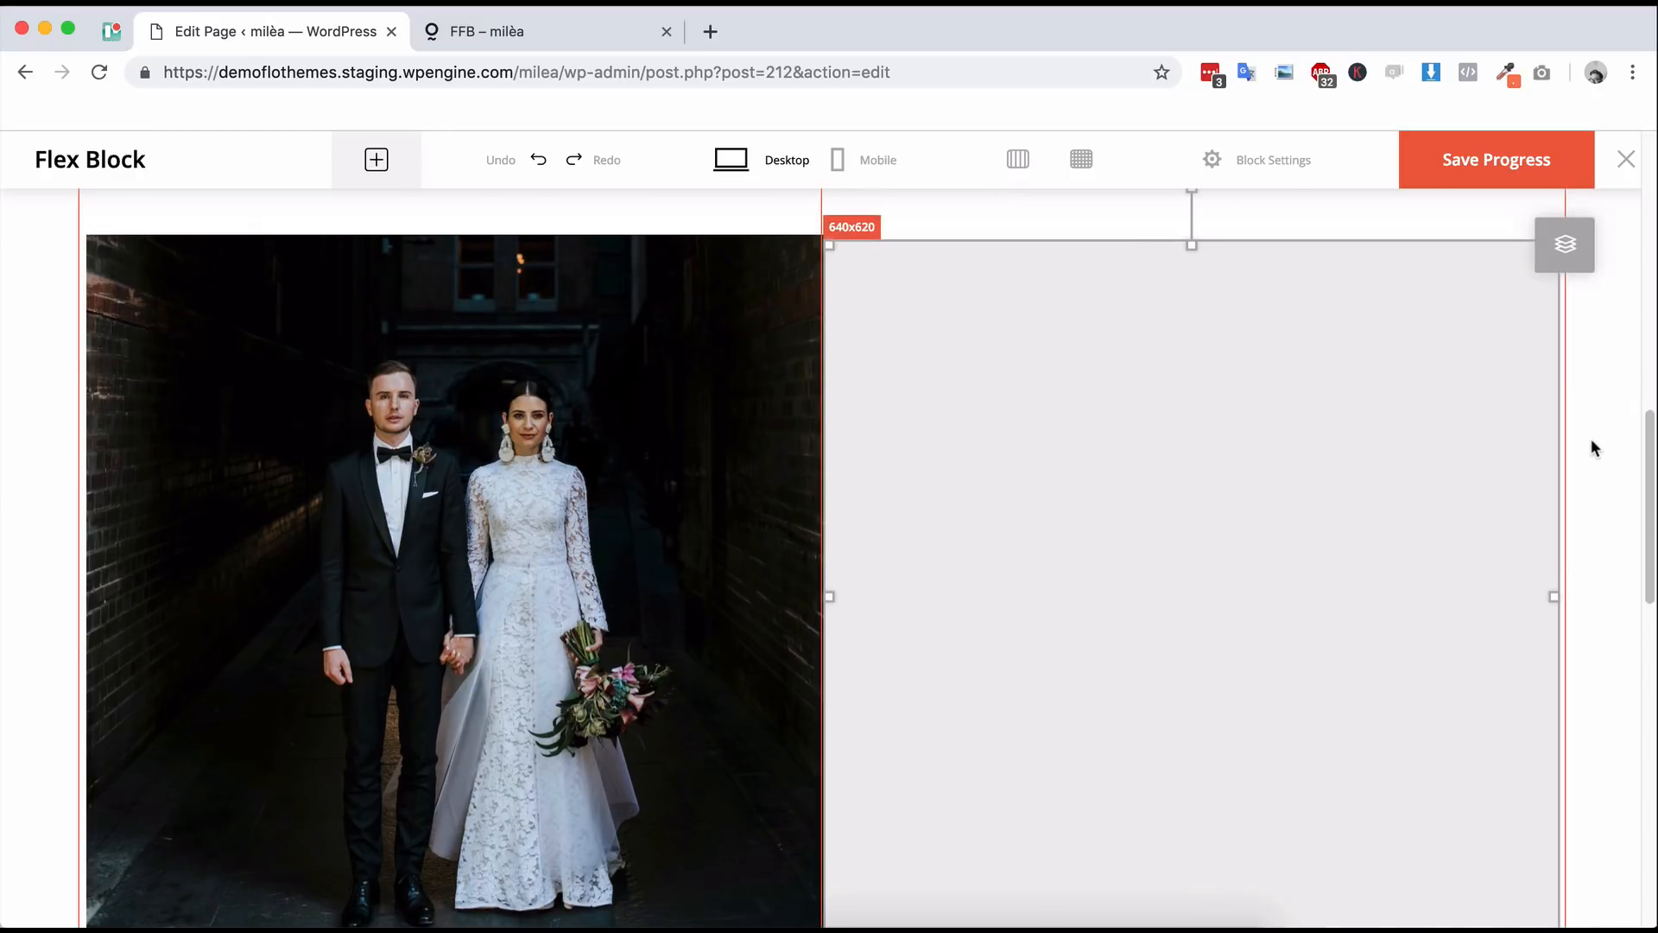
scroll(1593, 436, "up", 1)
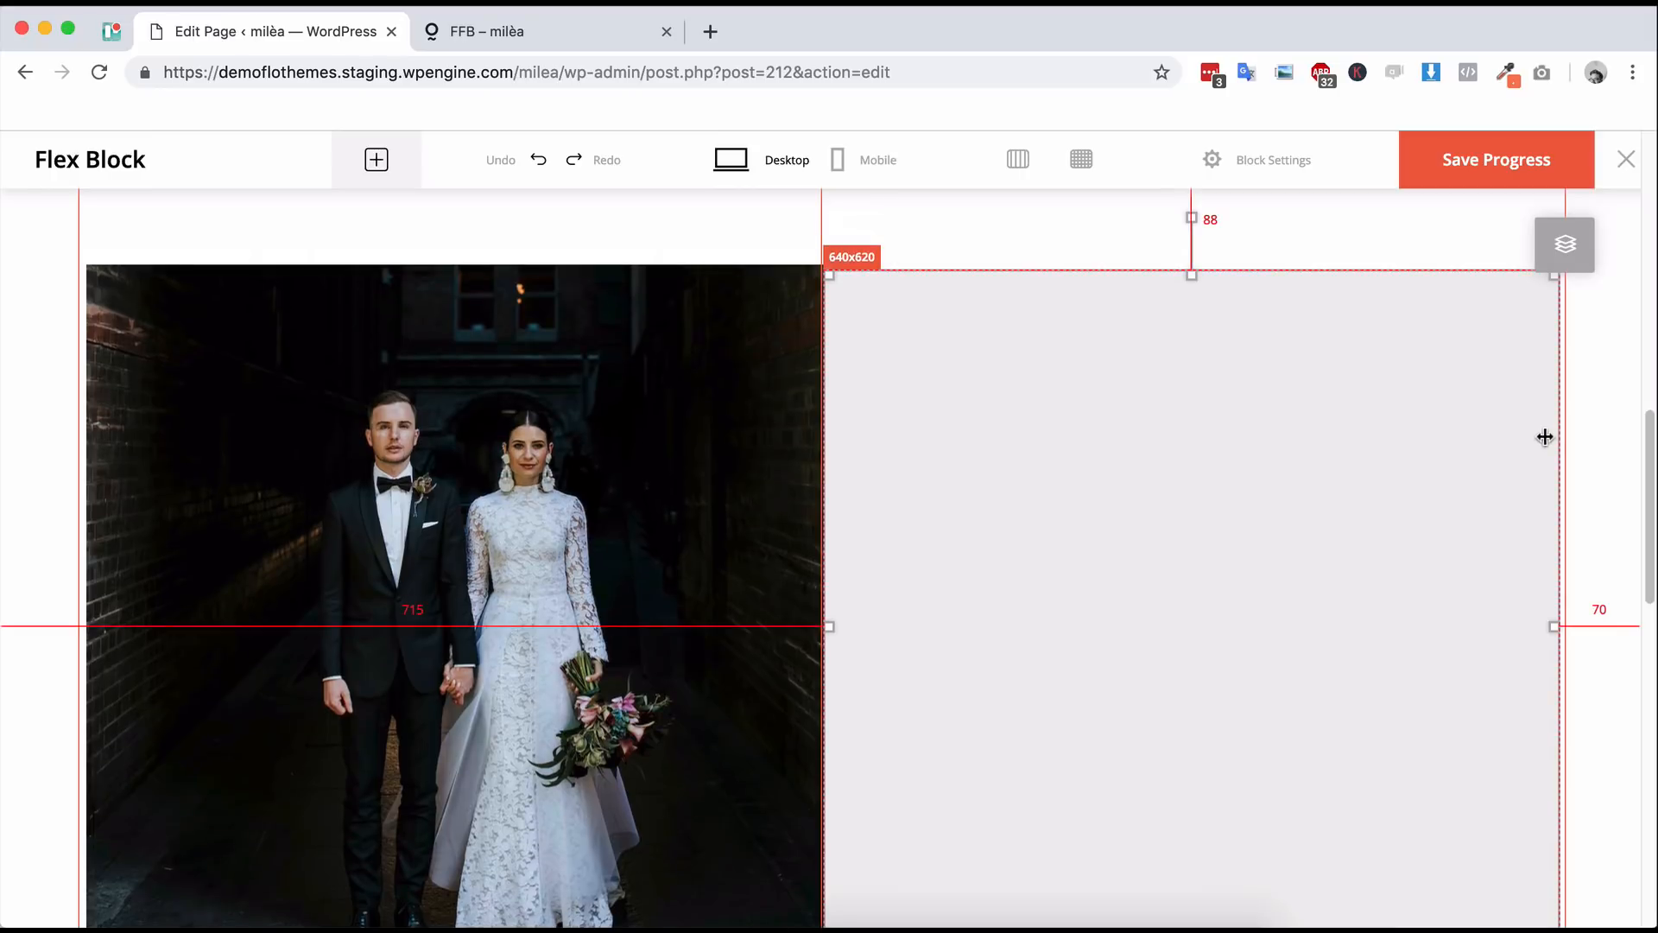
key("Up")
key("Up")
key("Up")
key("Up")
scroll(1080, 432, "down", 3)
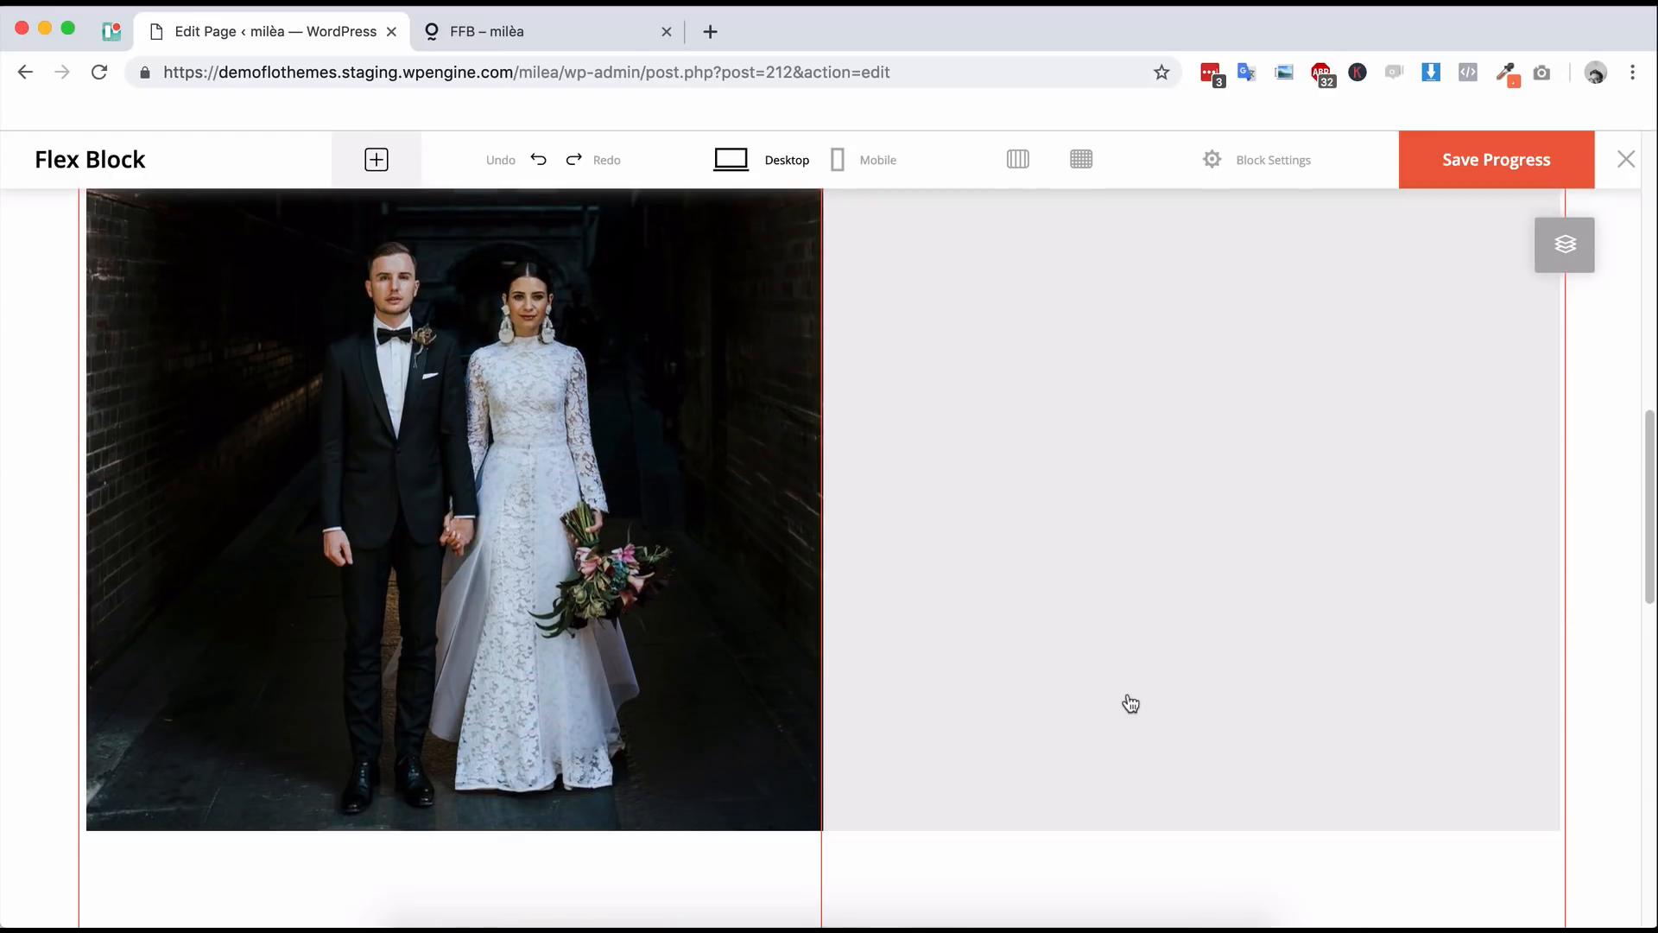
scroll(1140, 702, "up", 2)
scroll(1199, 496, "down", 1)
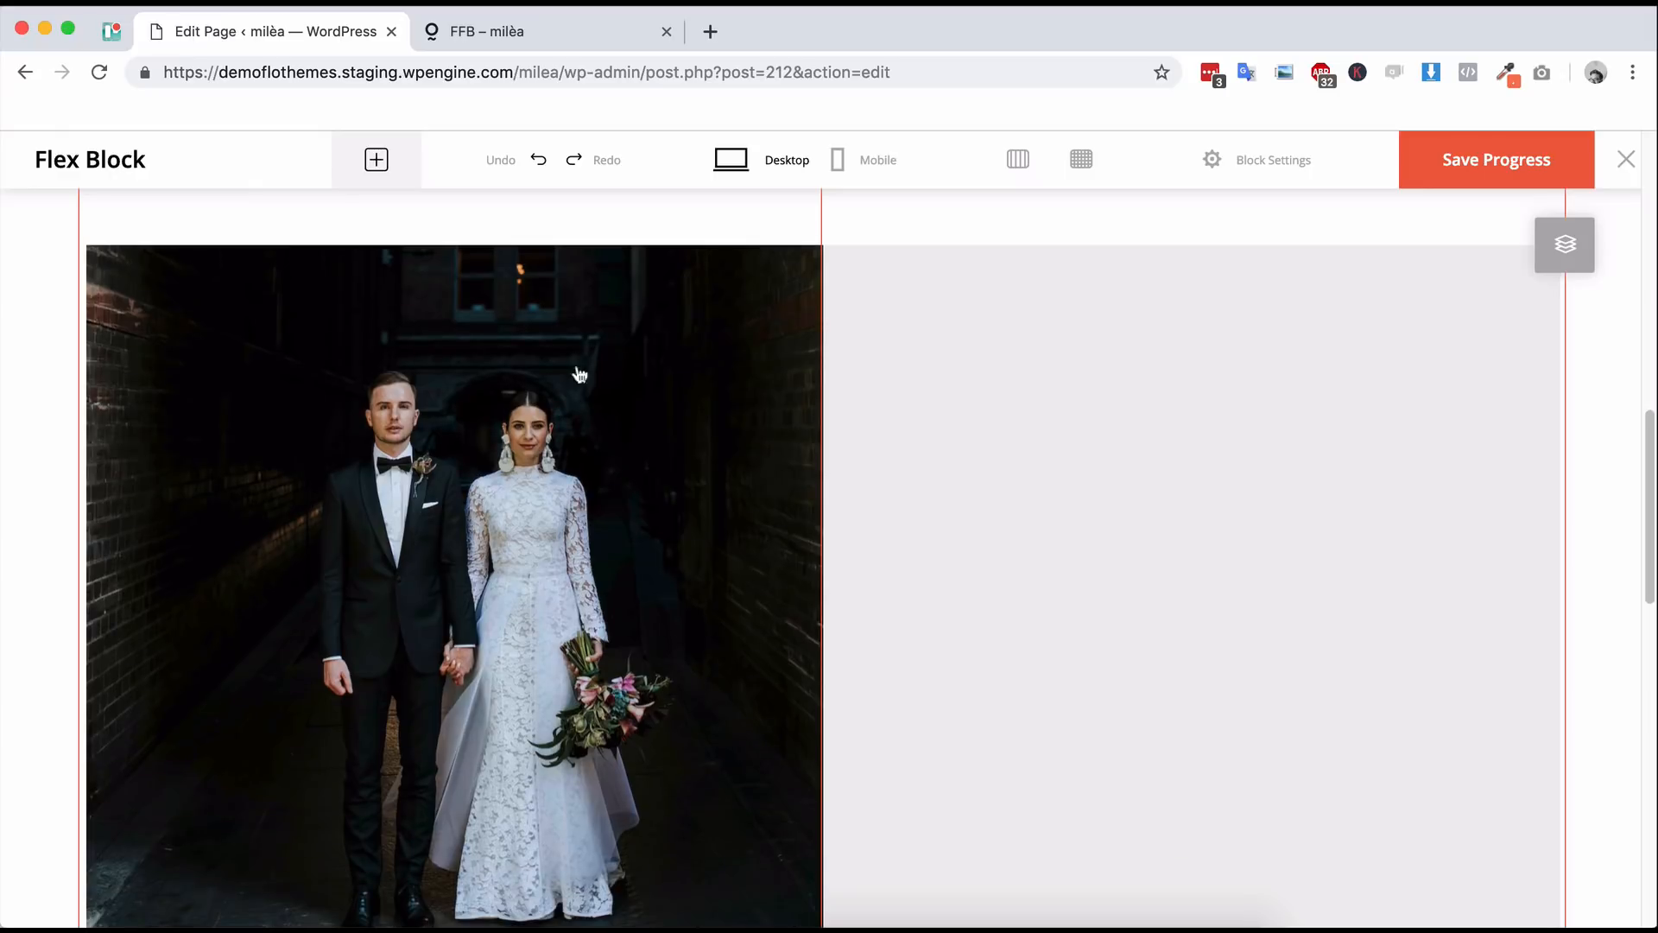
scroll(848, 396, "down", 1)
scroll(848, 394, "down", 1)
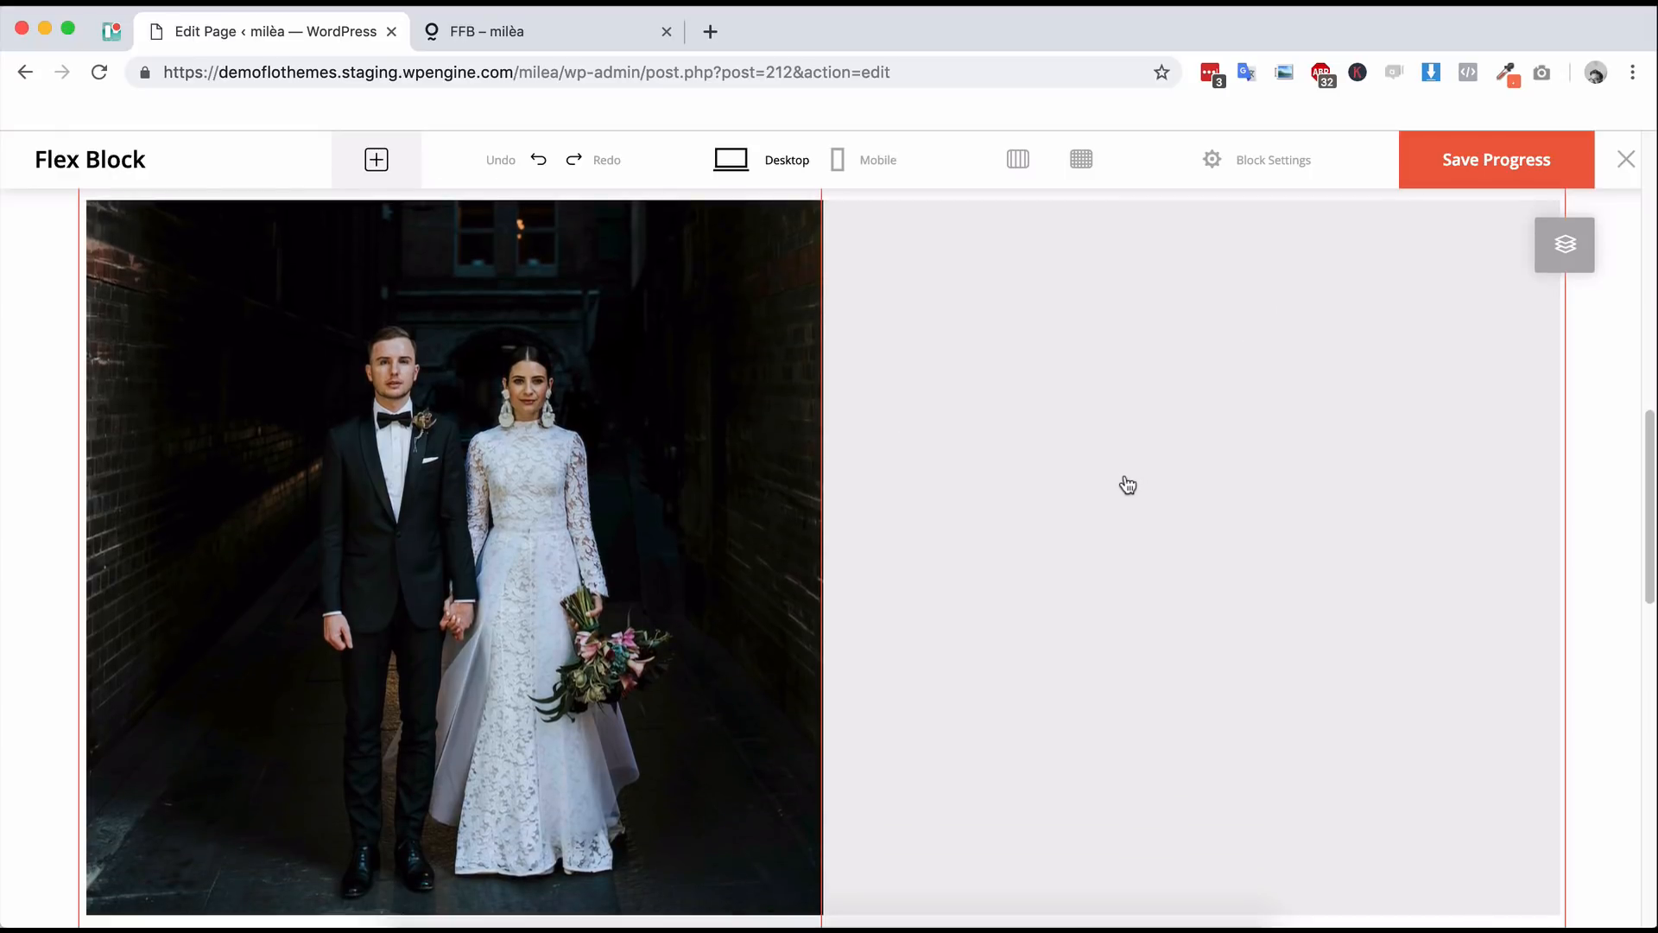
- Check the Latest Work heading on the live FFB page and place a text element on the grey shape at about X 896, Y 196
scroll(1128, 484, "up", 1)
left_click(574, 42)
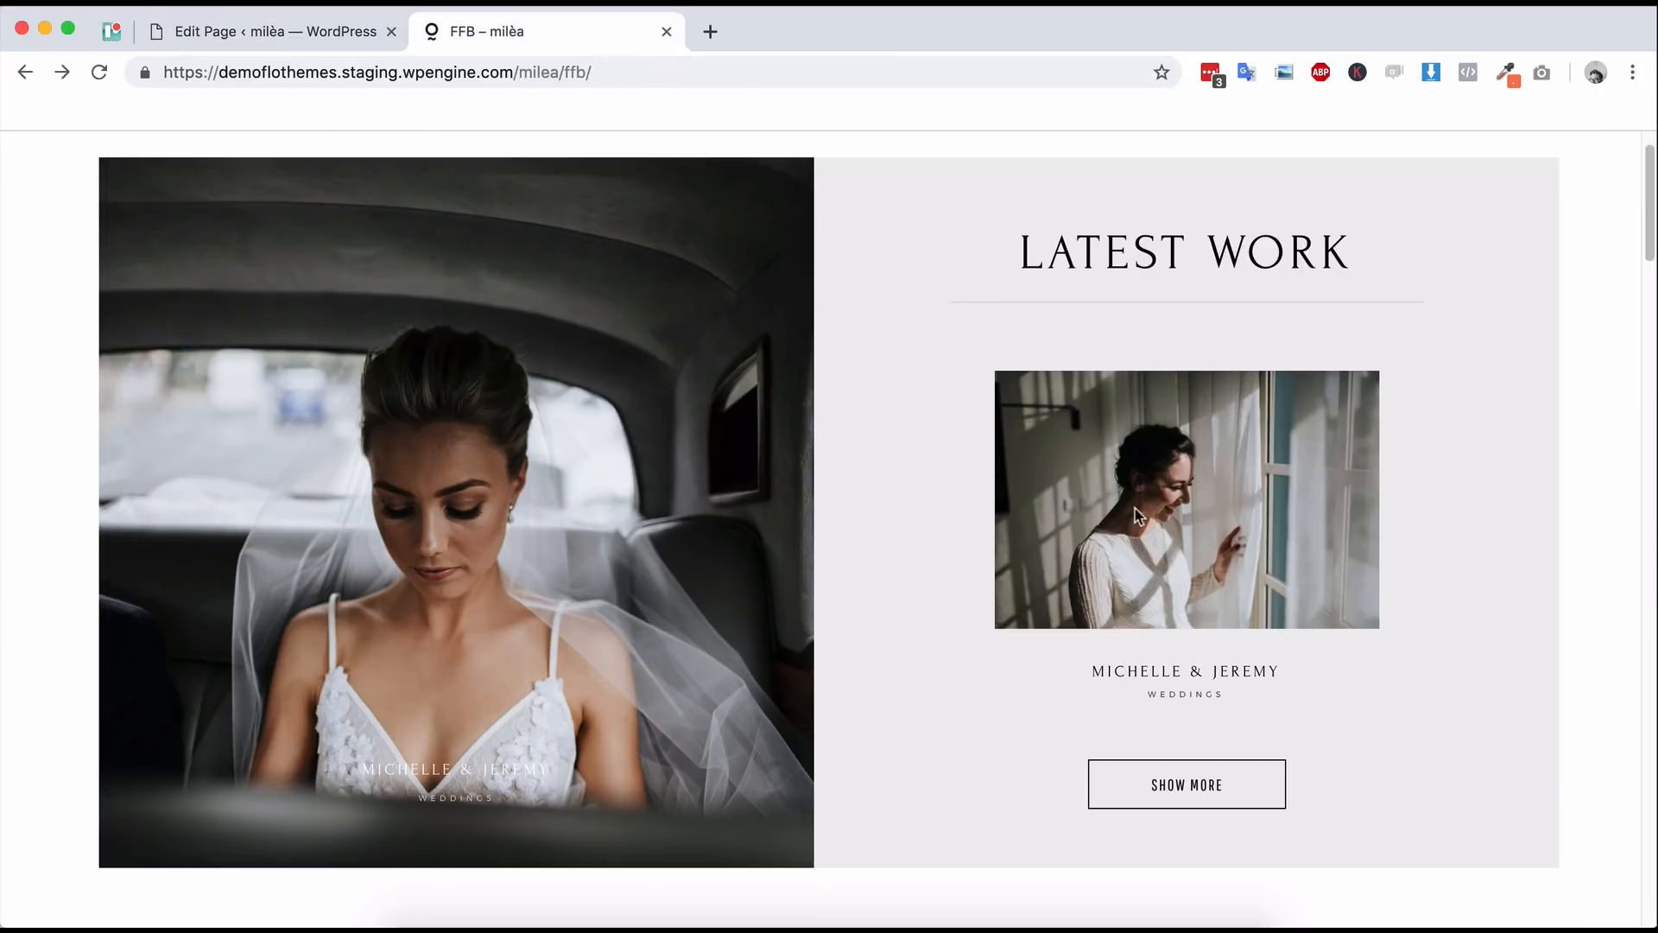
left_click_drag(1000, 249, 1390, 256)
left_click(1390, 256)
left_click(261, 29)
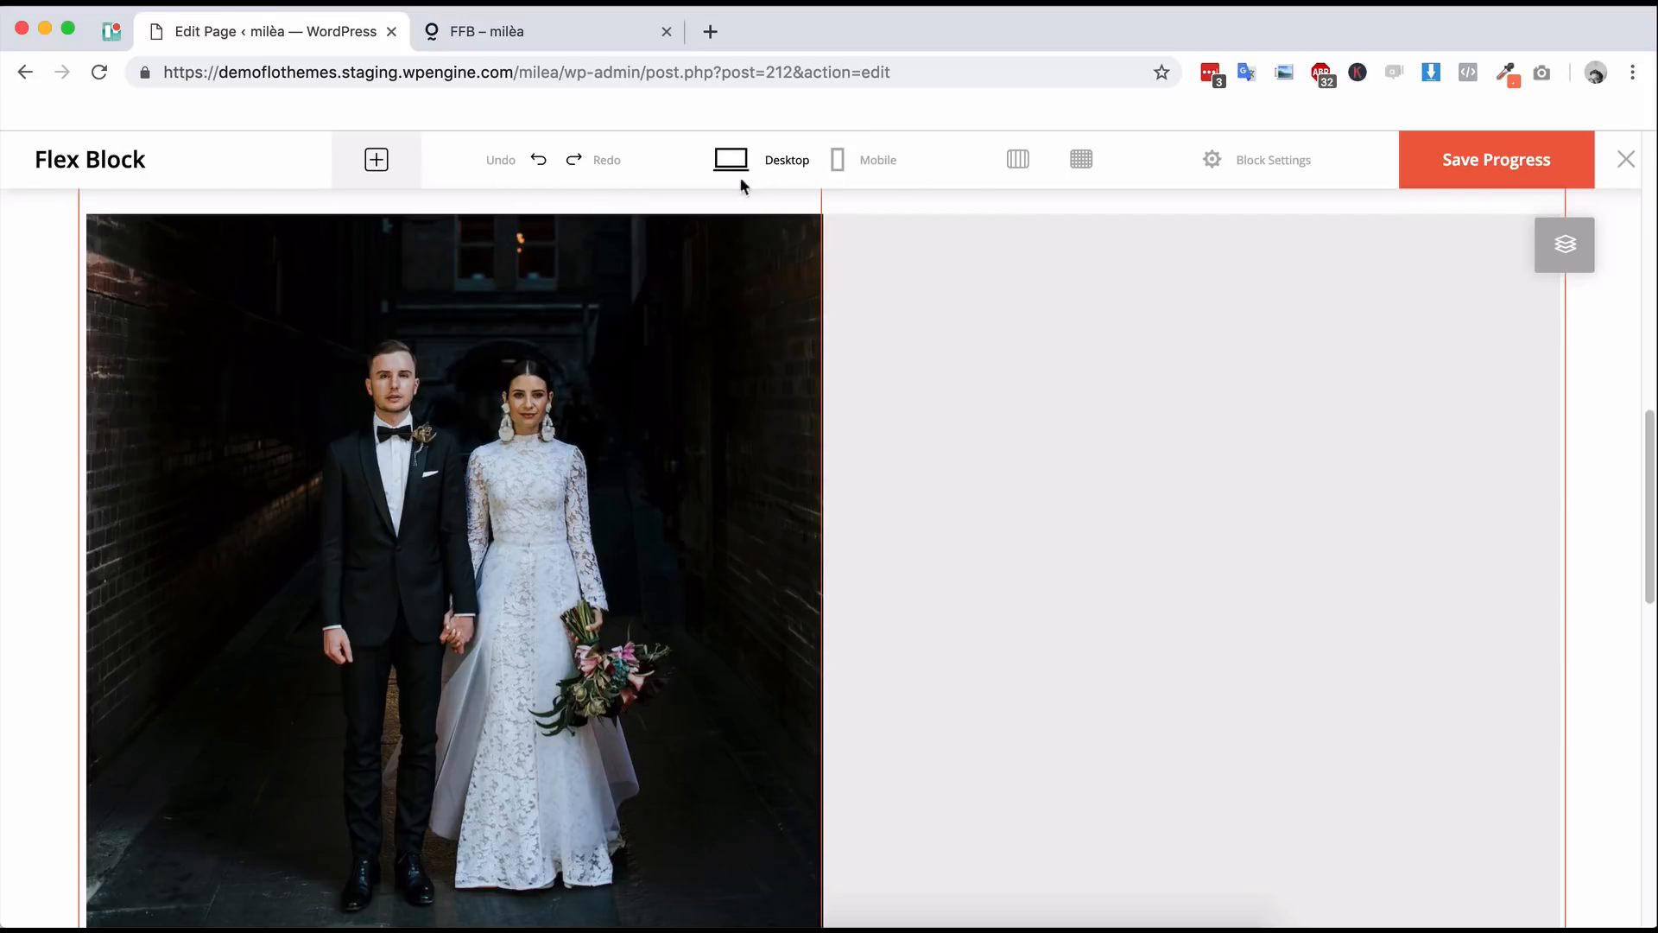
left_click(396, 177)
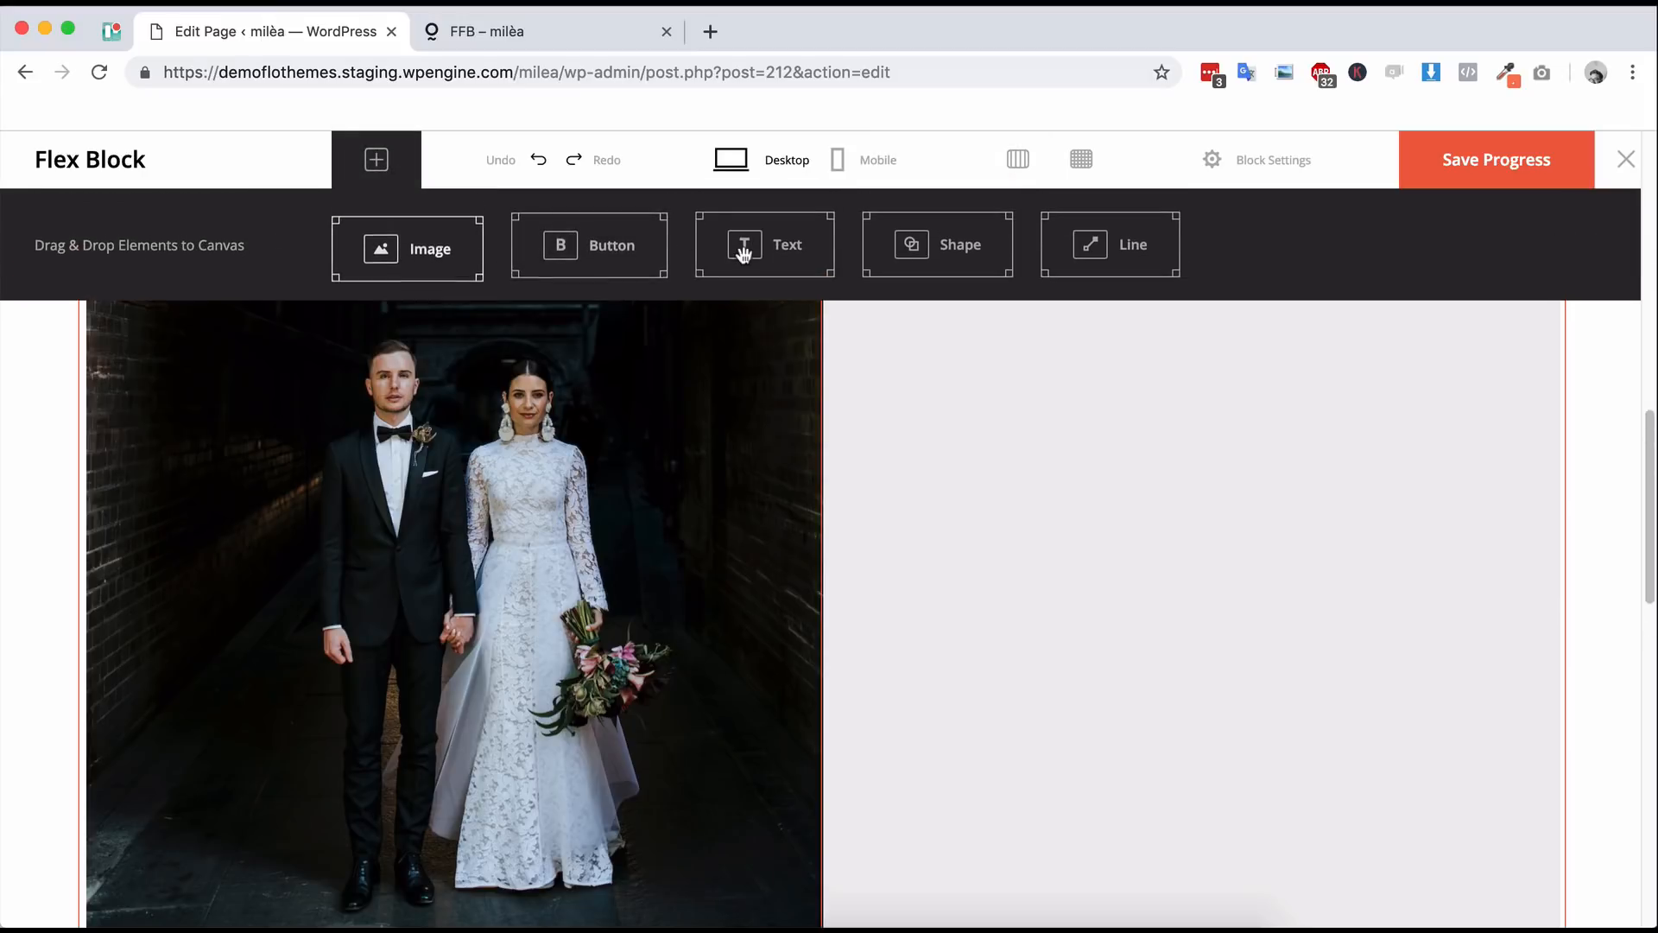
left_click_drag(762, 248, 1226, 382)
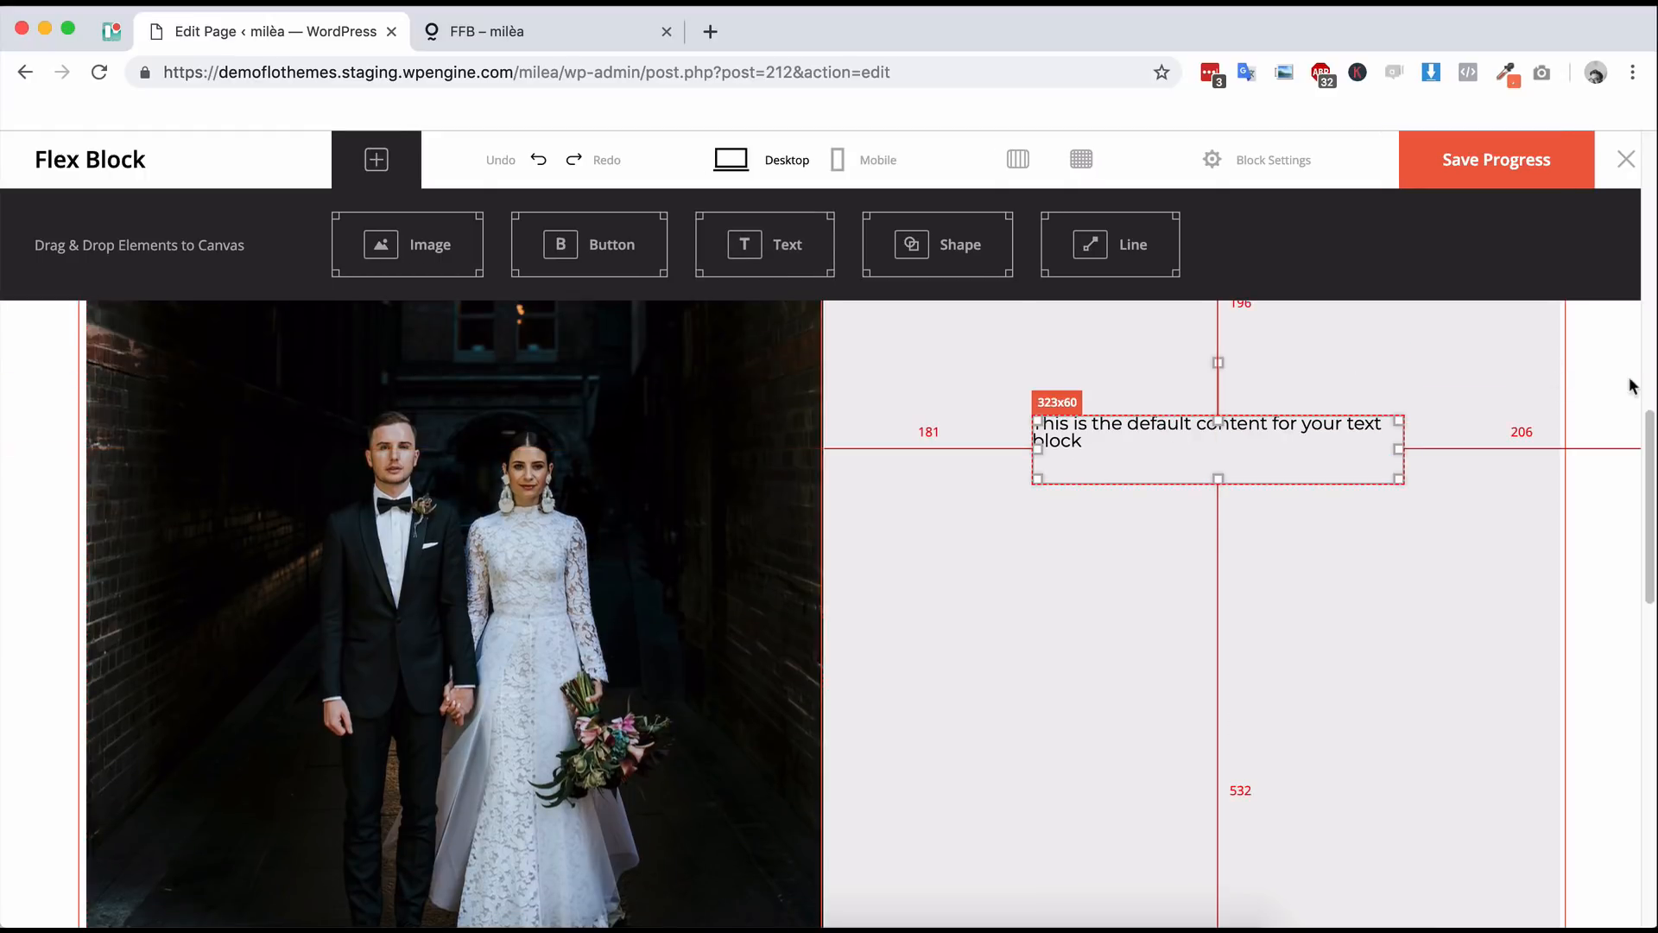
left_click(1595, 374)
- Replace the text element's default content with the LATEST WORK heading copied from the live FFB page
left_click(1175, 425)
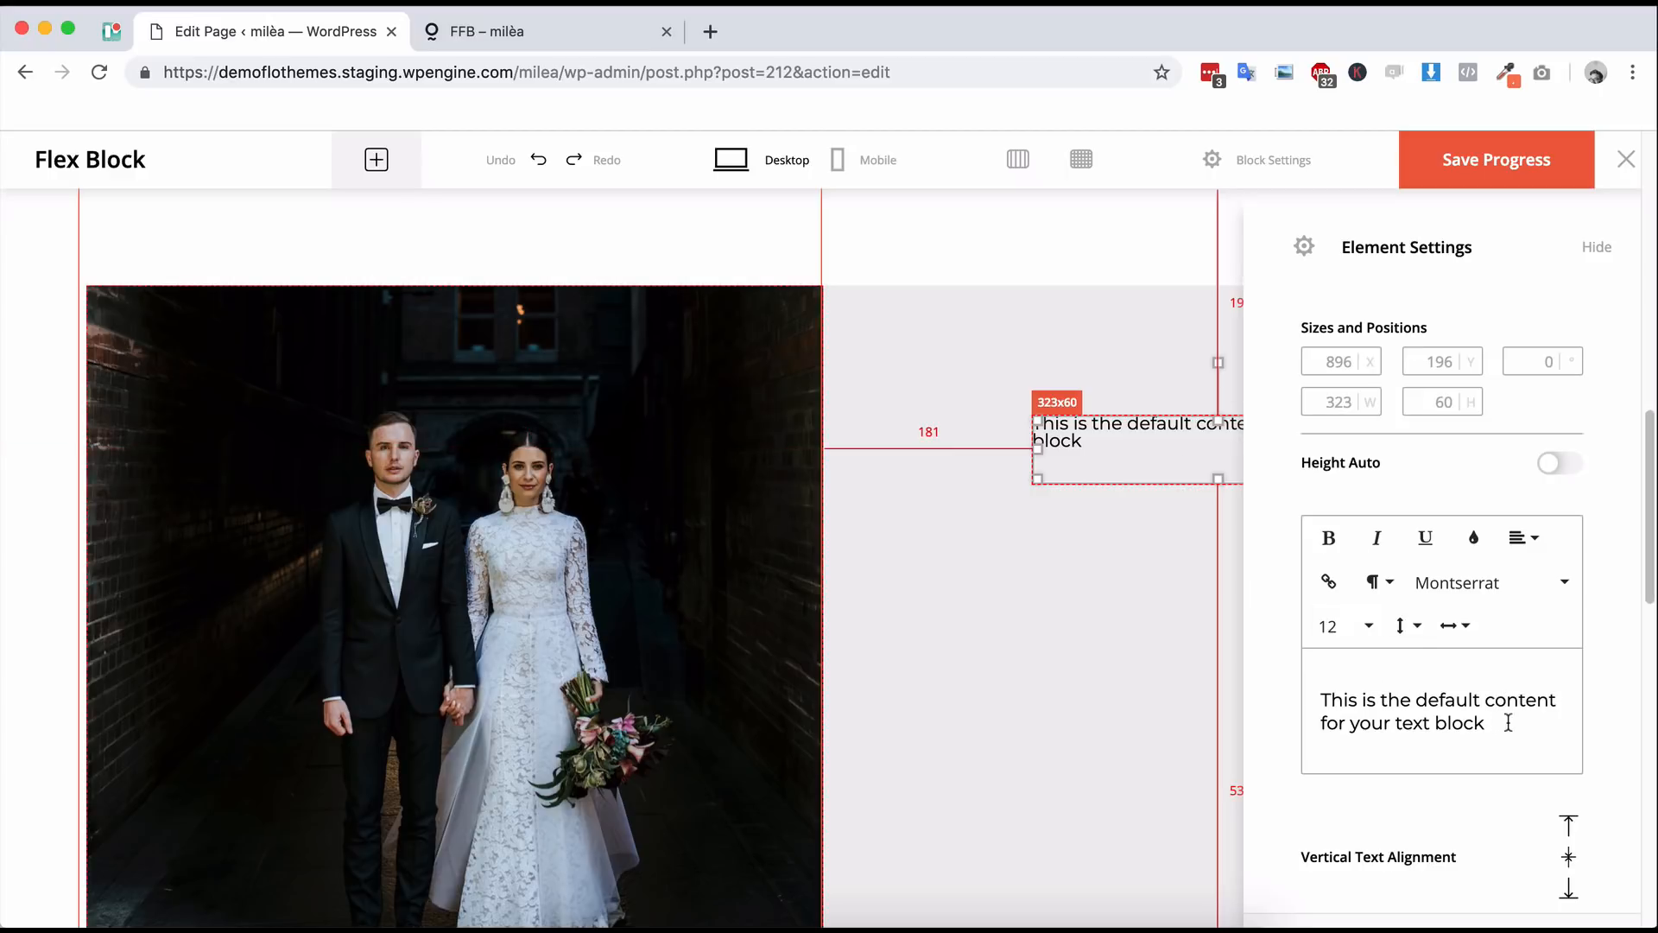
left_click_drag(1510, 724, 1339, 677)
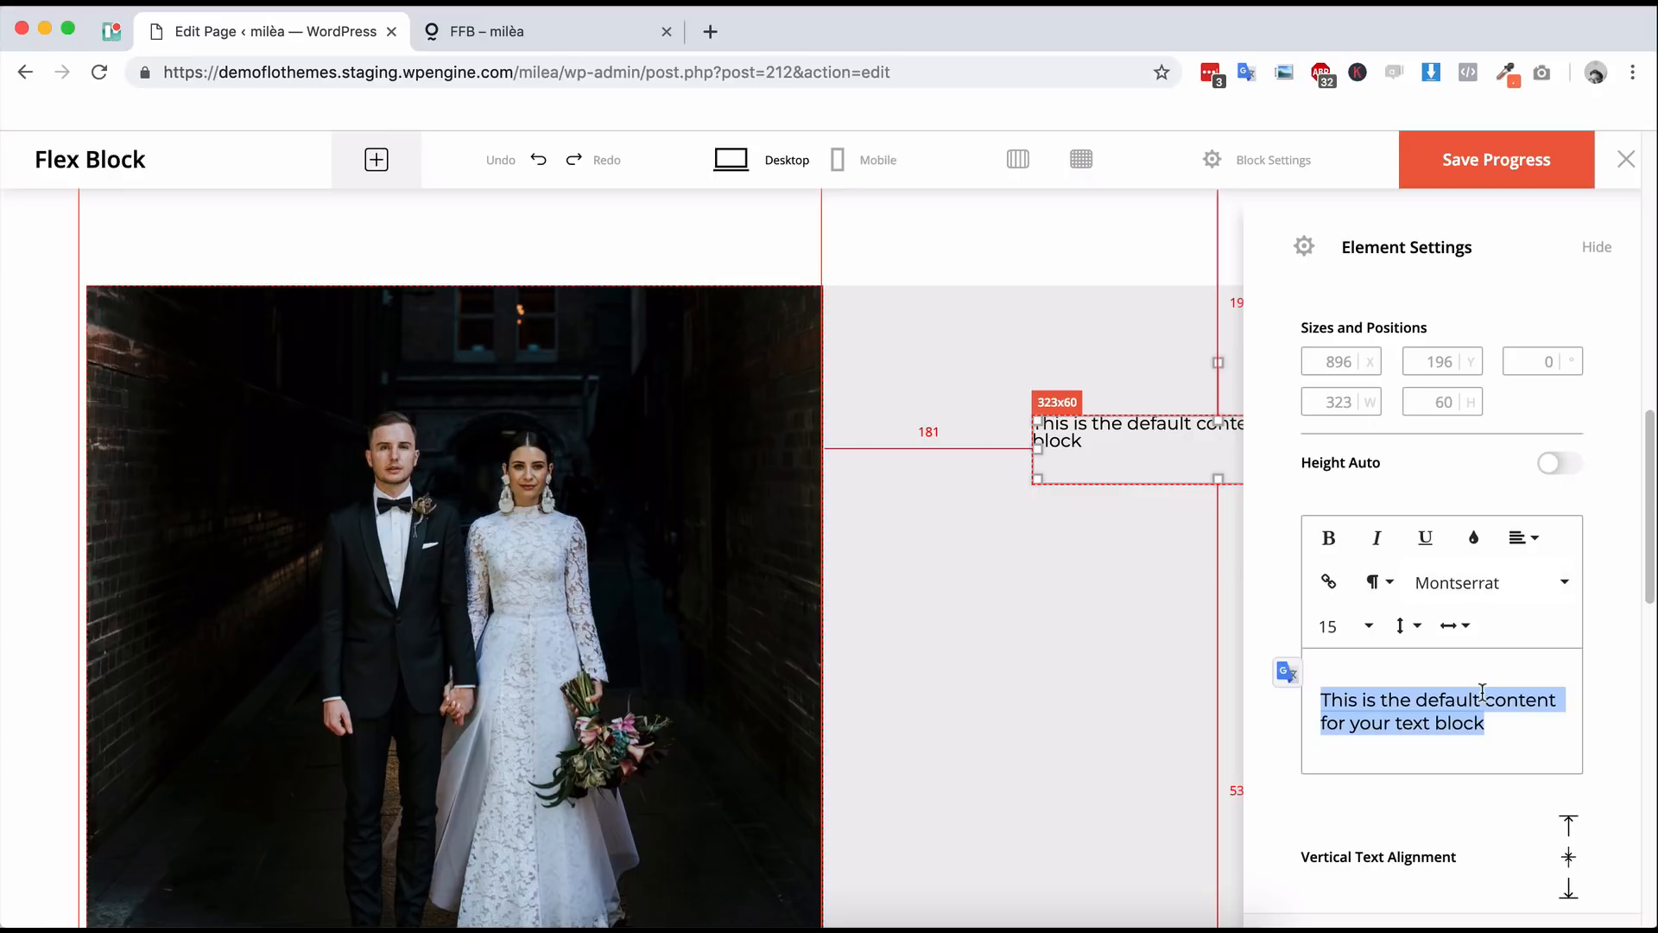
left_click(484, 31)
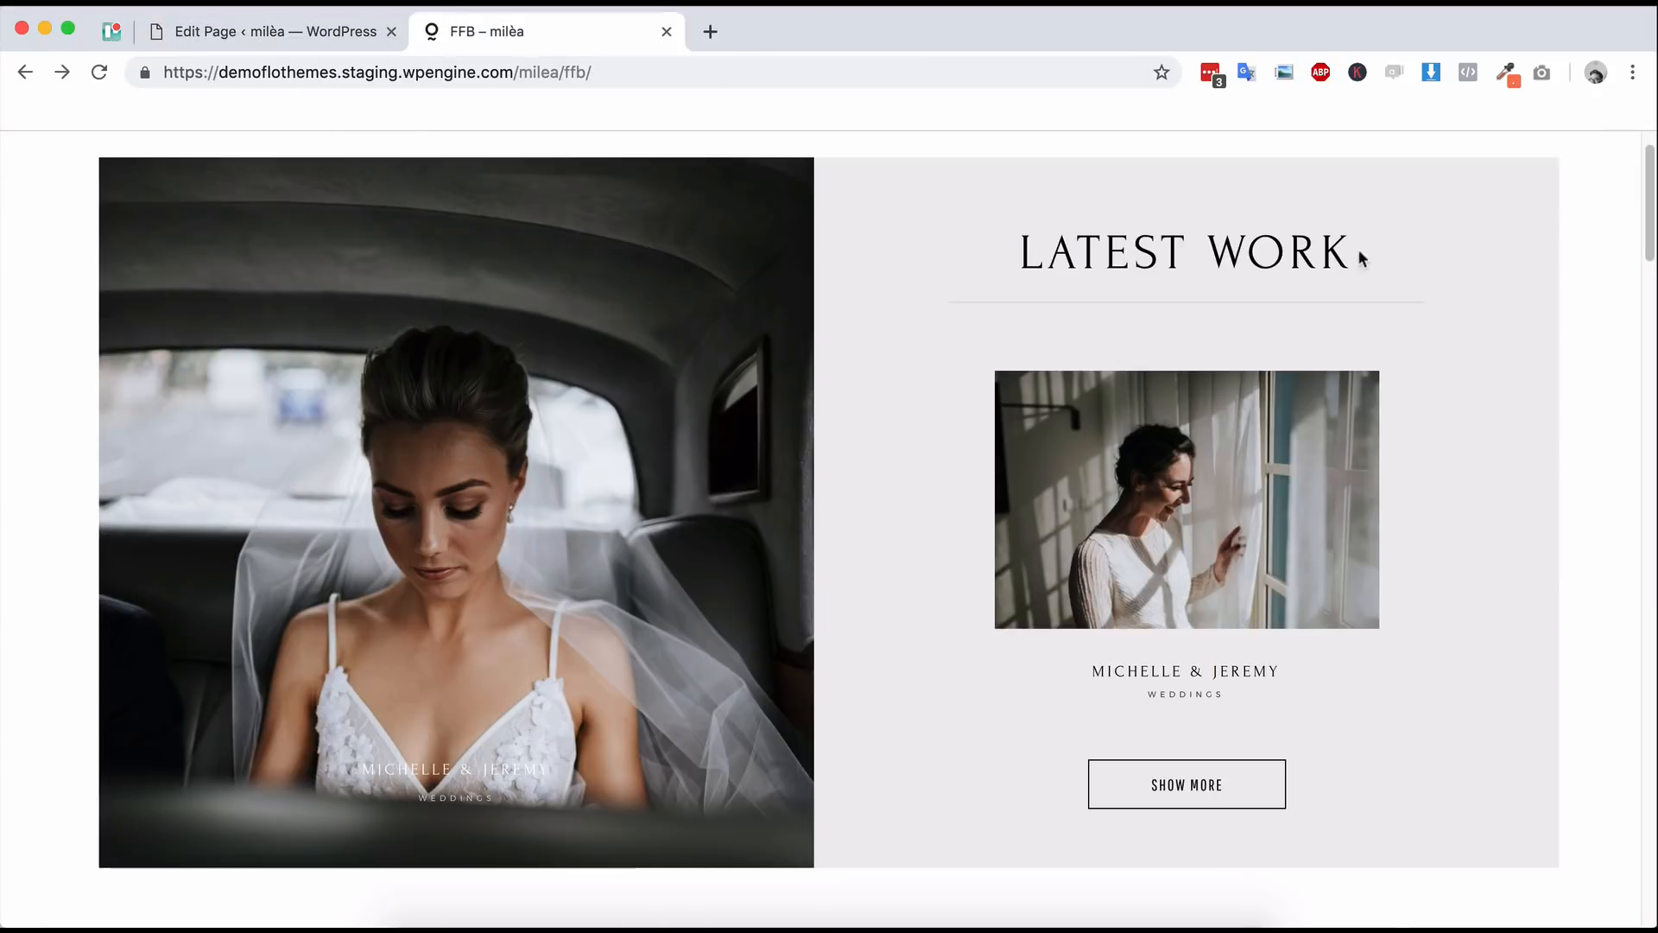
left_click_drag(1351, 251, 986, 234)
key("super+c")
left_click(304, 31)
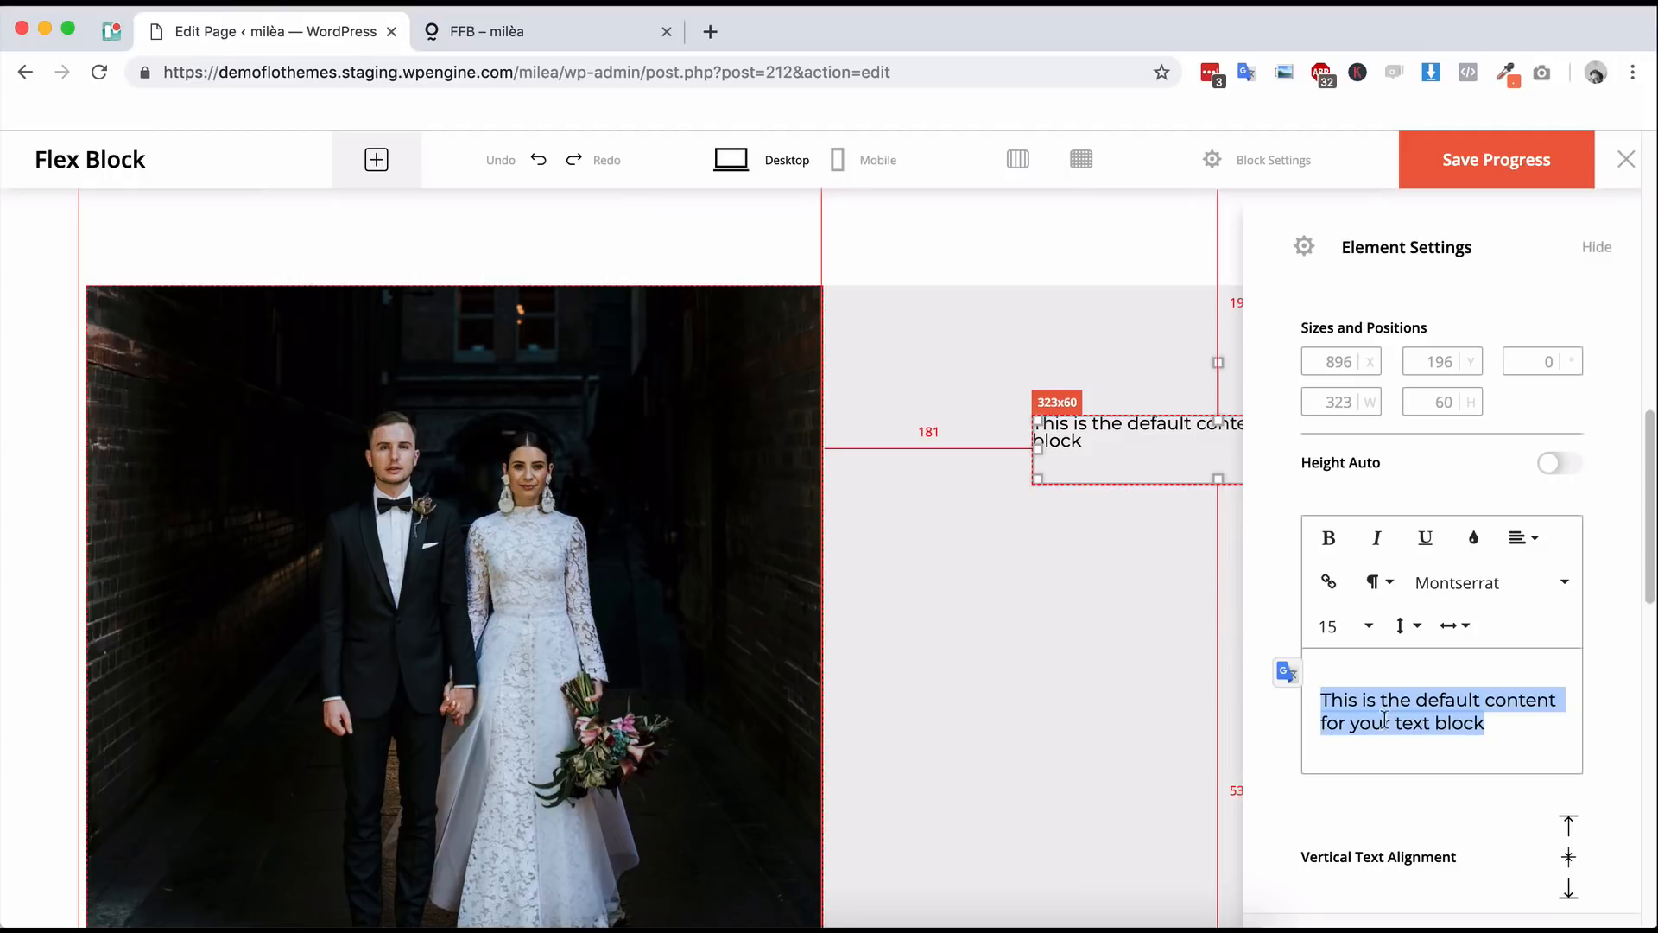
key("super+v")
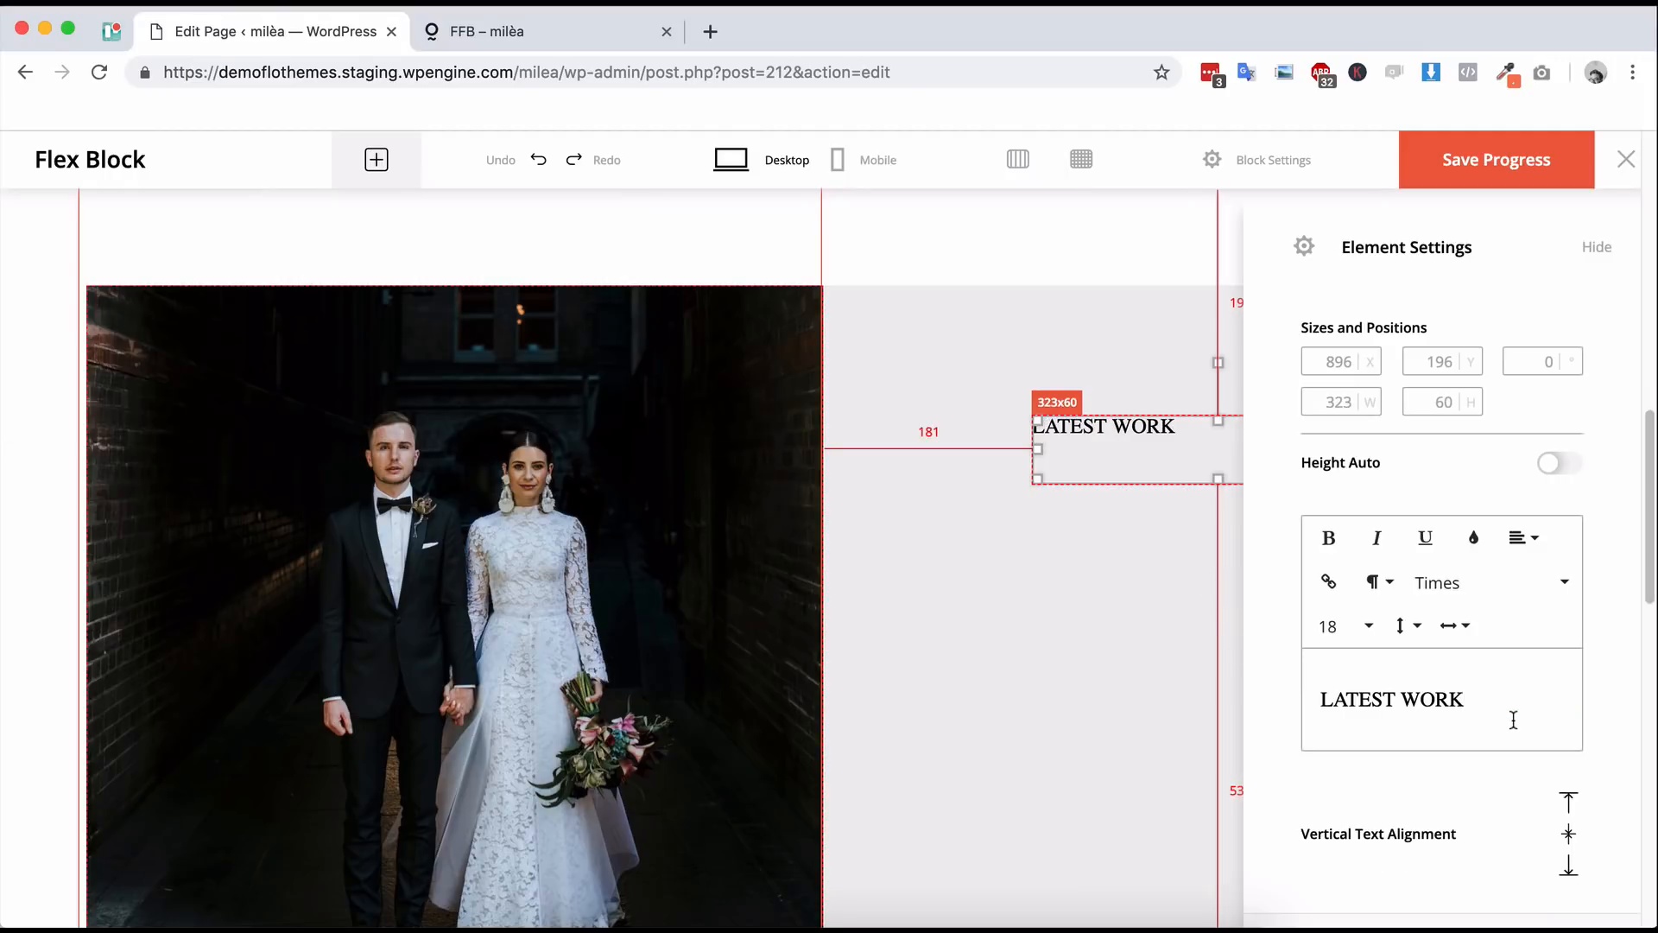
- Try to set the heading's font to Cormorant Garamond without selecting its text
left_click(1473, 585)
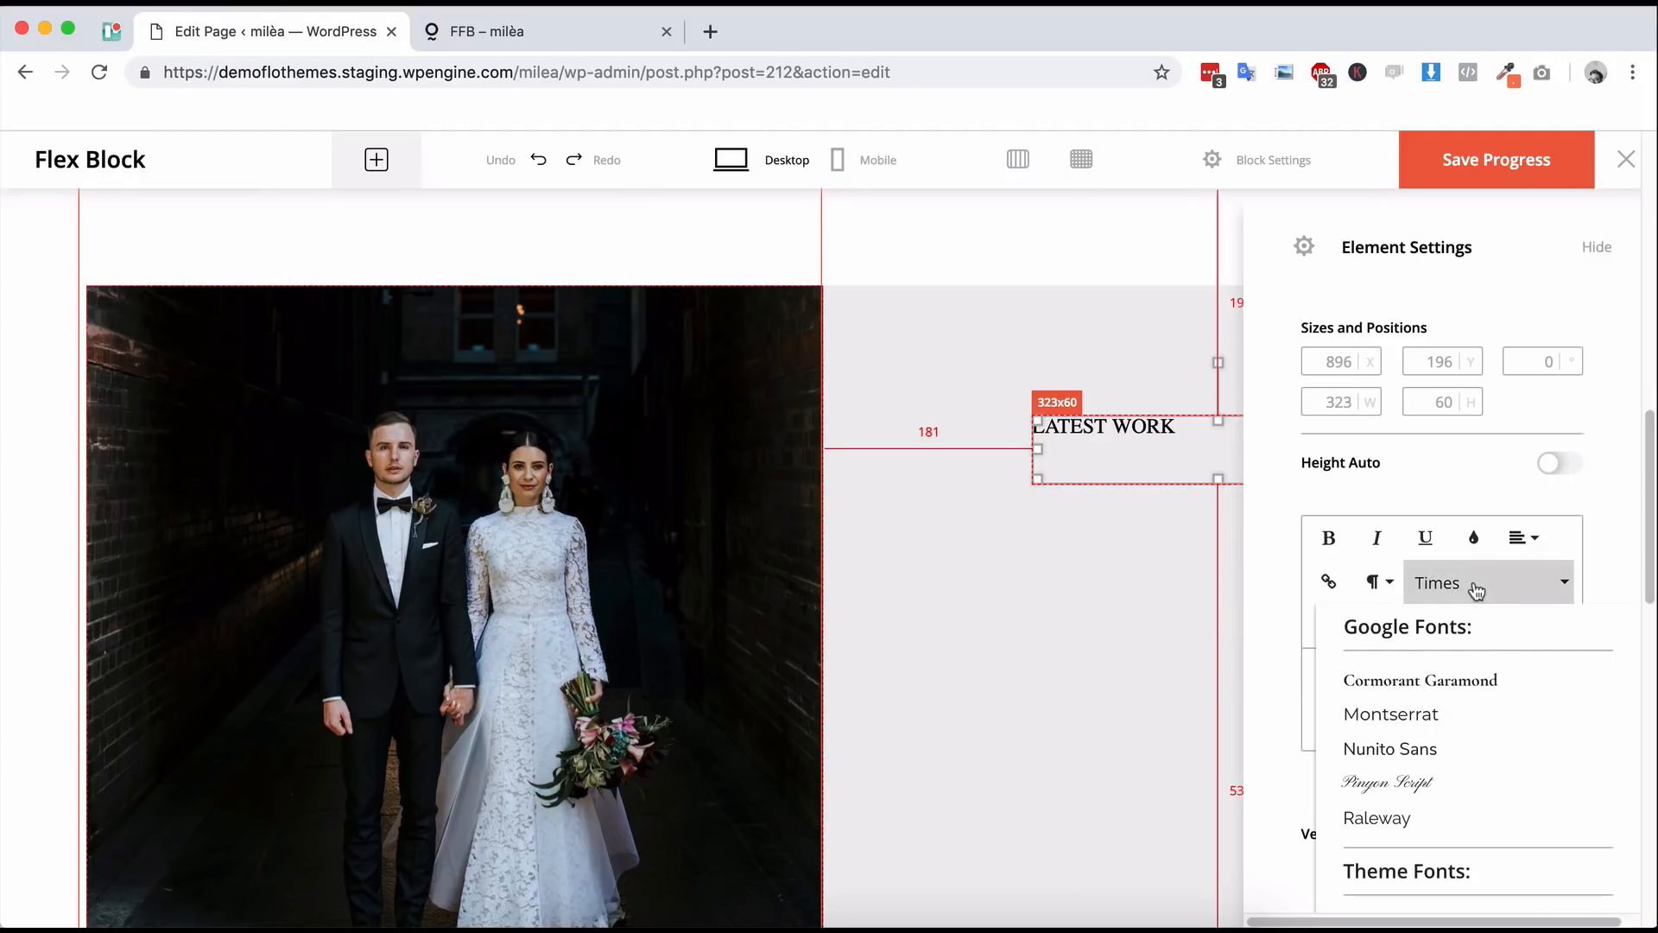
left_click(1423, 681)
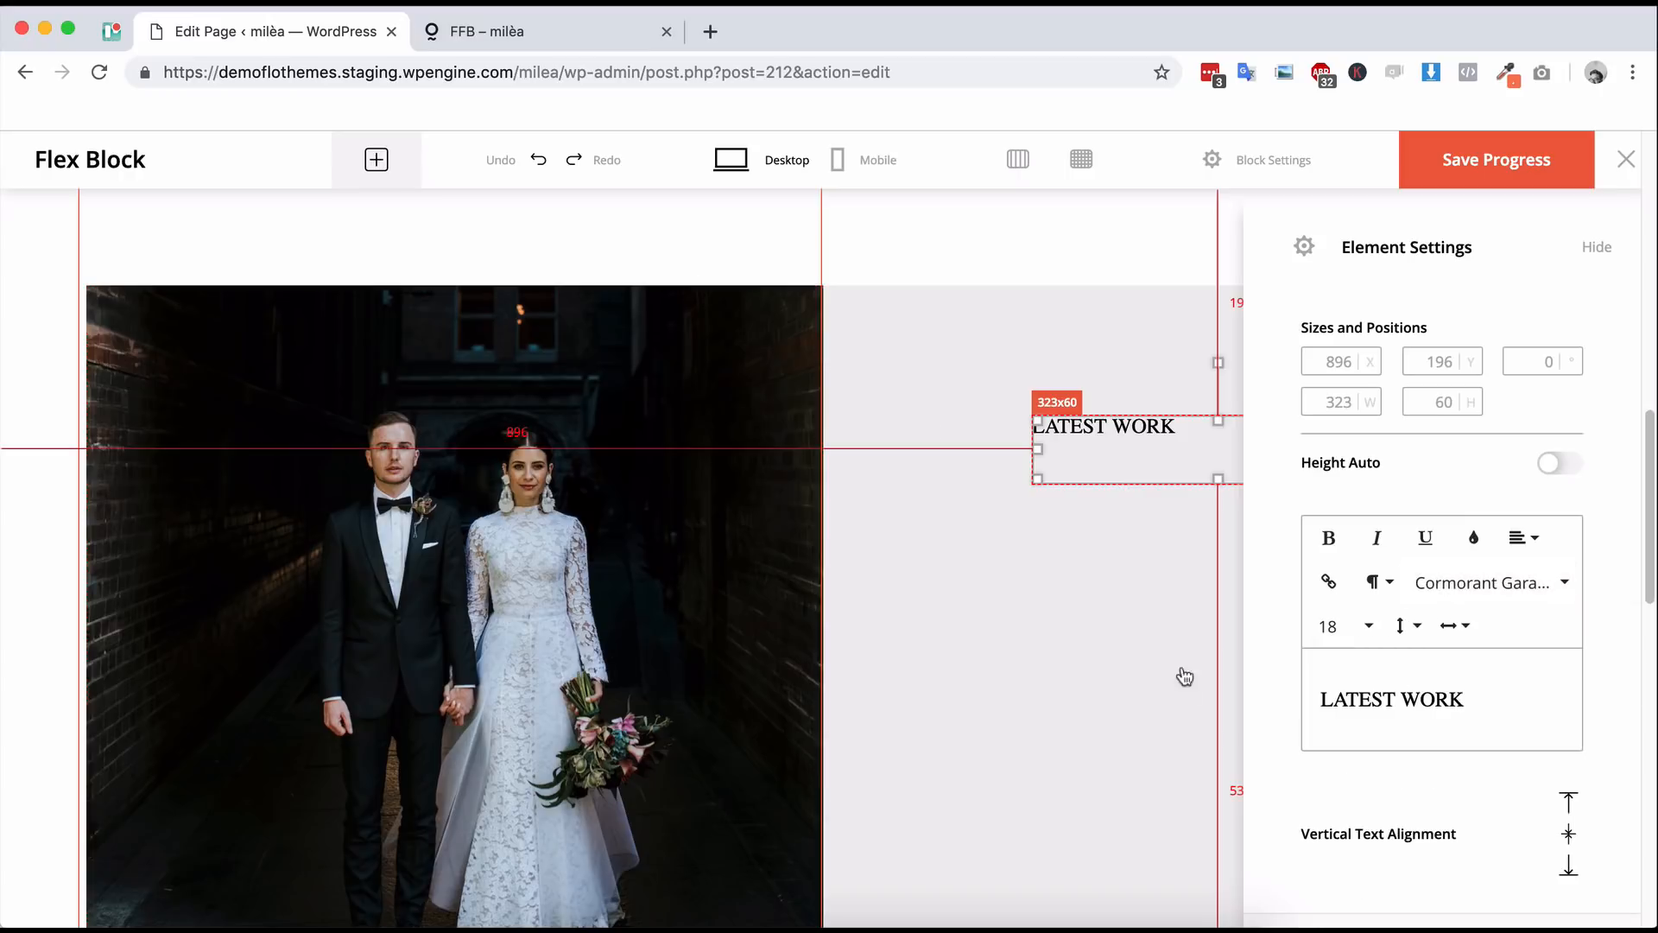
left_click(1097, 623)
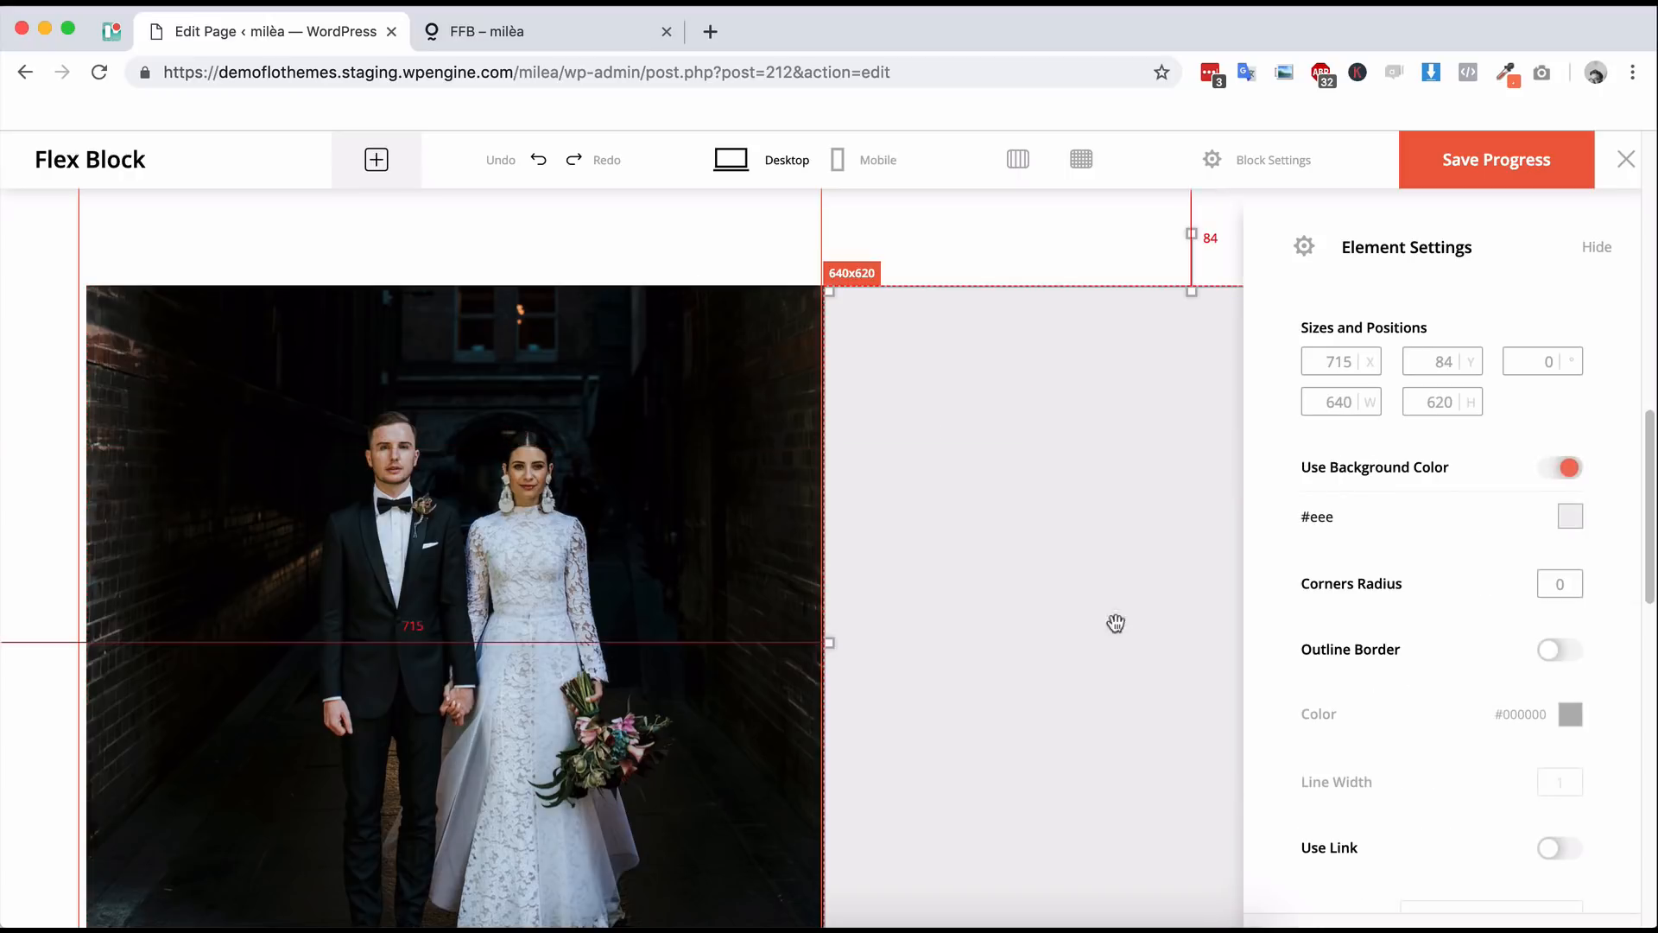
left_click(1033, 233)
- Set the whole LATEST WORK text to Cormorant Garamond at font size 30, and deselect the element
left_click(1096, 421)
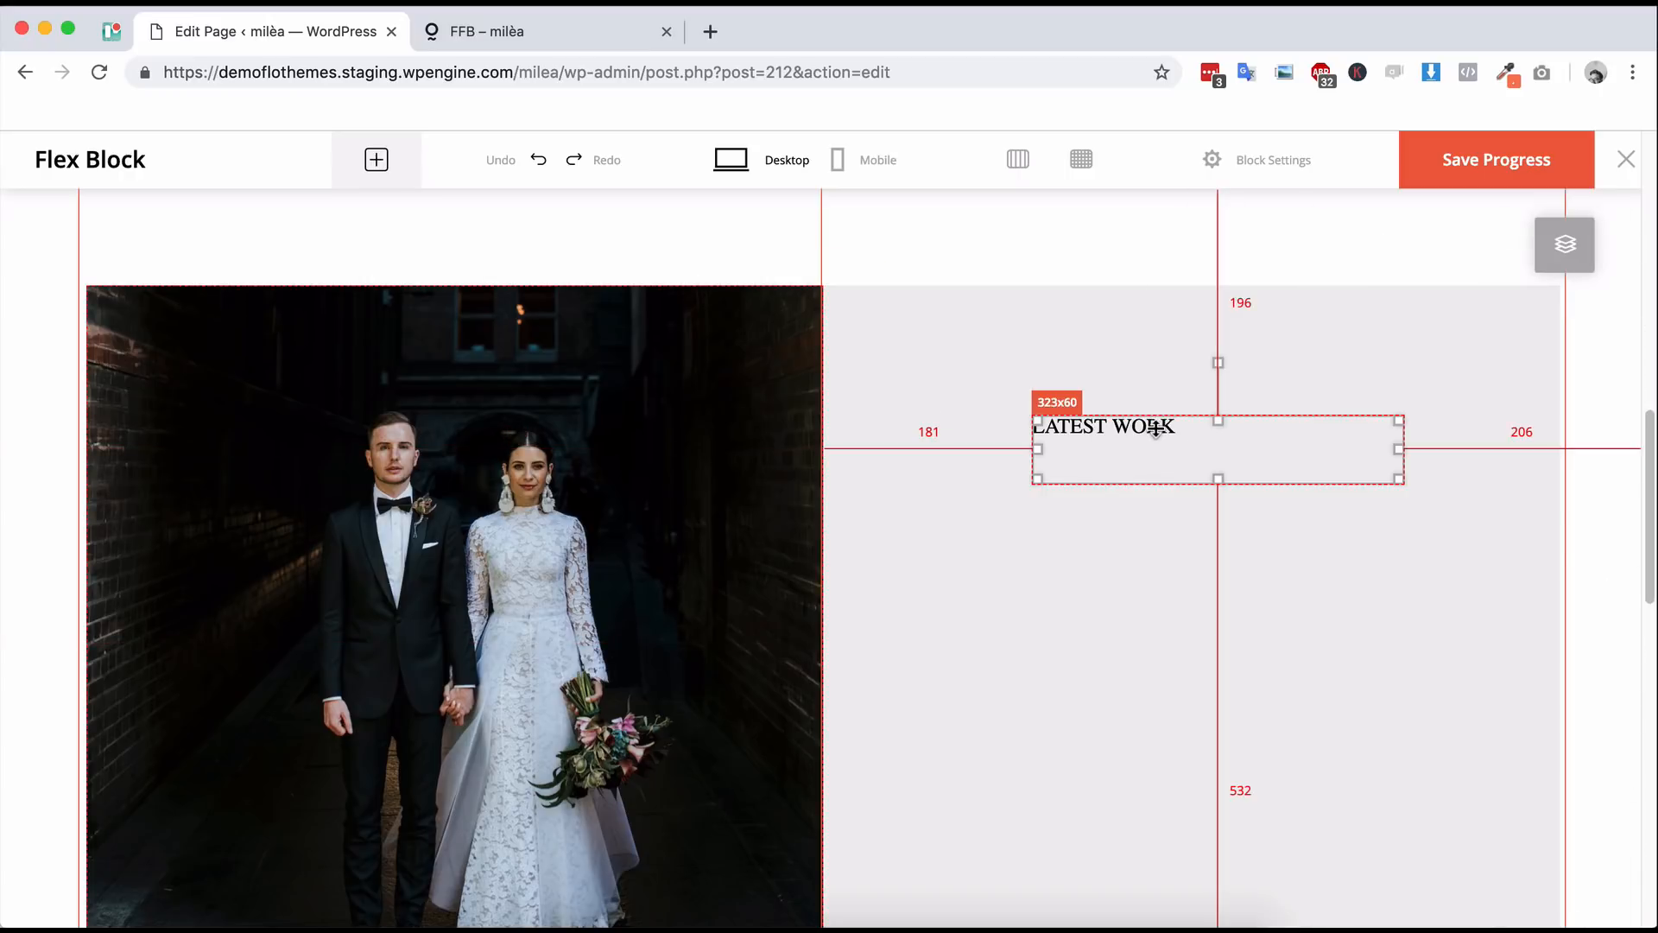
left_click_drag(1478, 691, 1289, 686)
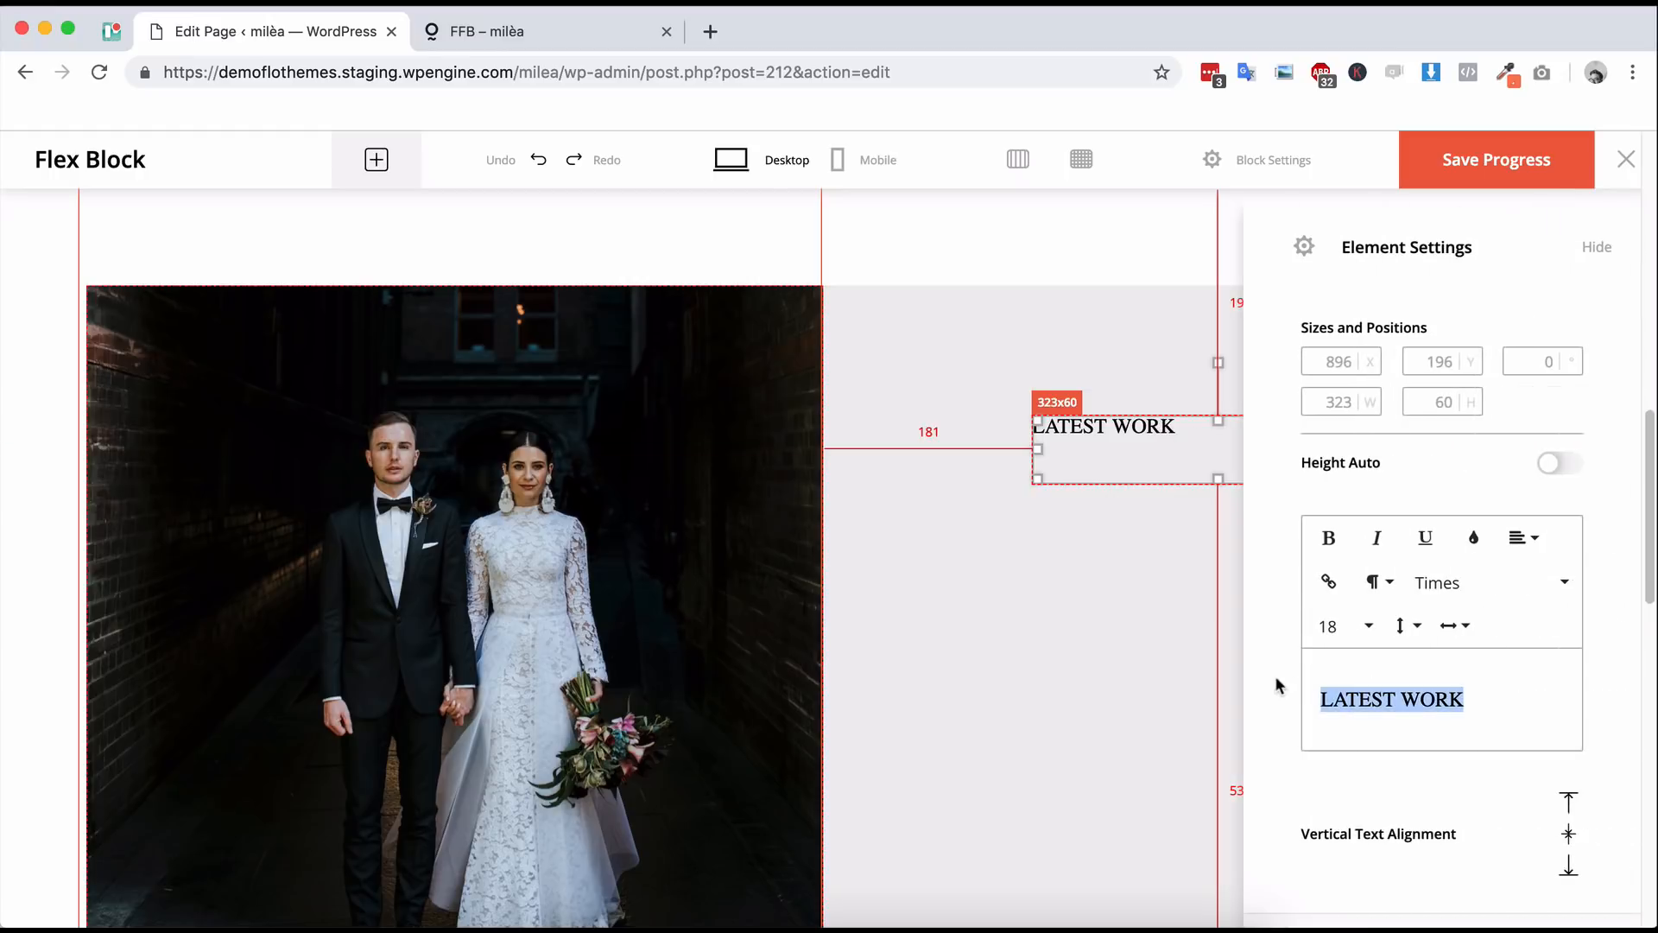
left_click(1434, 583)
left_click(1465, 682)
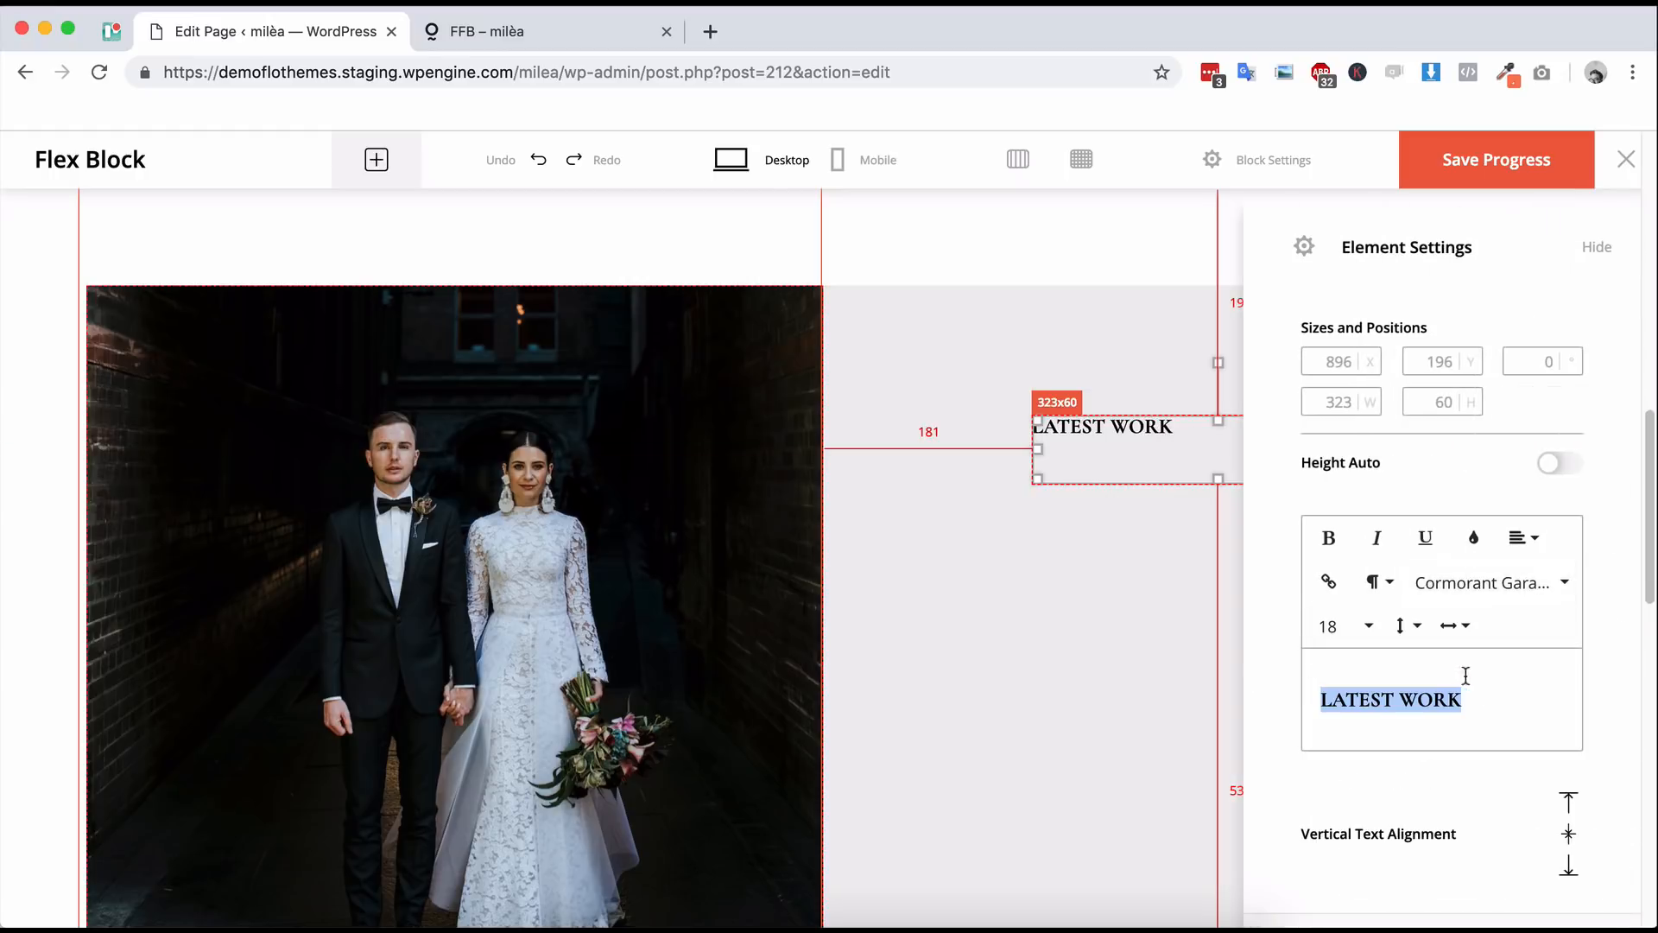
left_click(1360, 630)
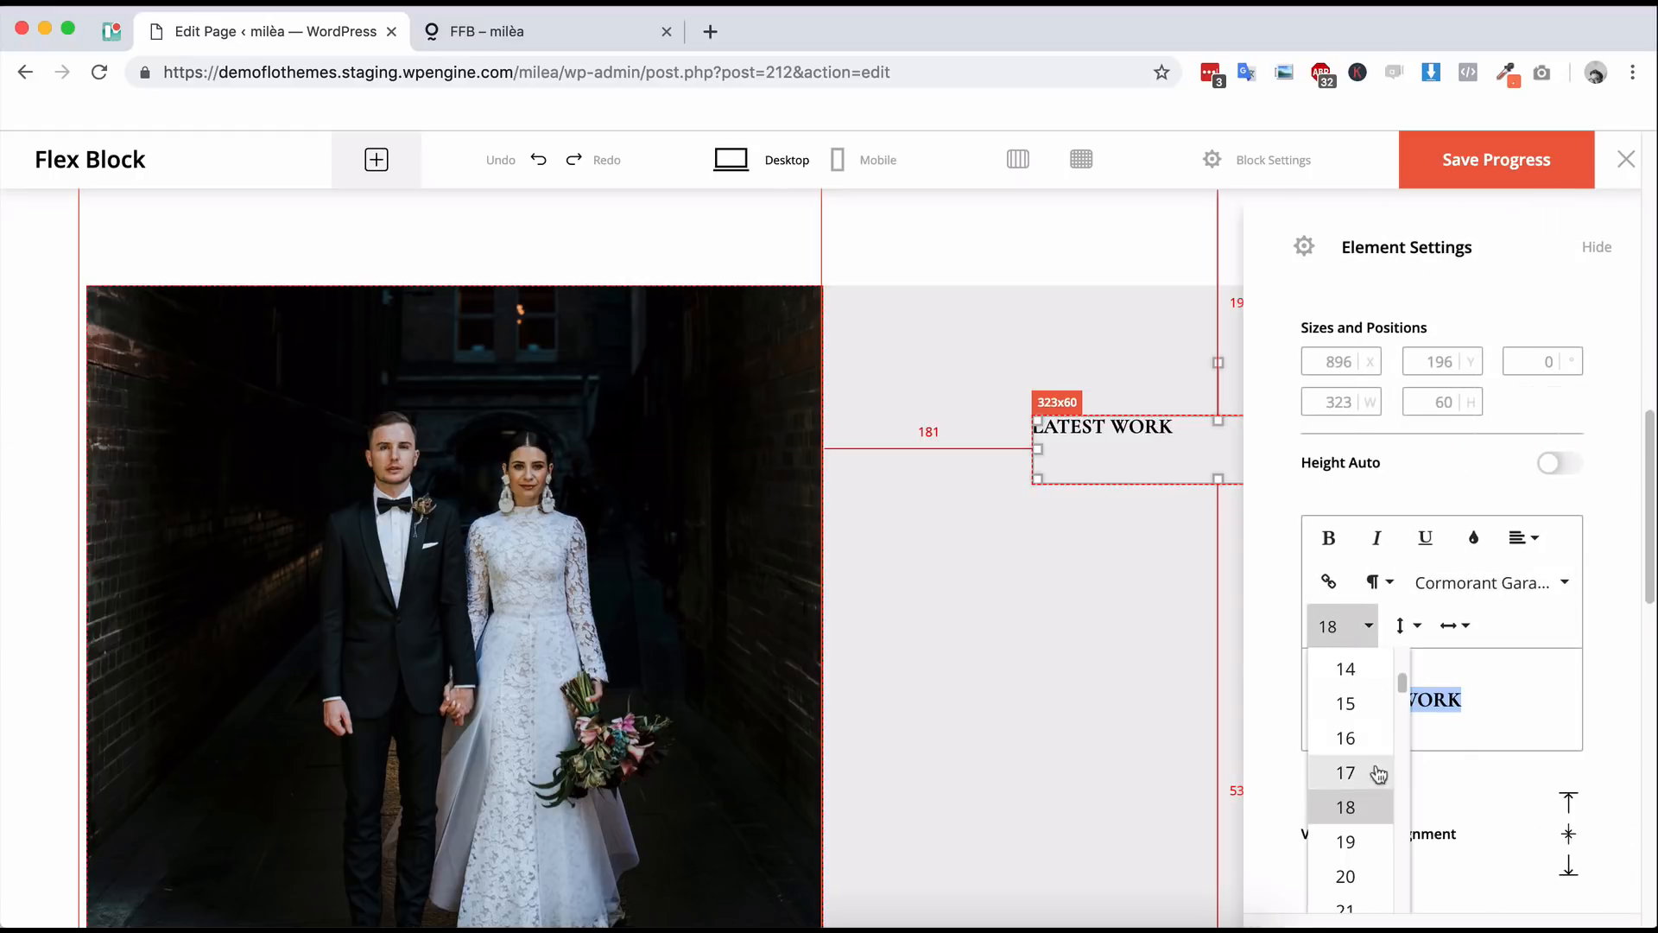
scroll(1364, 829, "down", 4)
left_click(1365, 817)
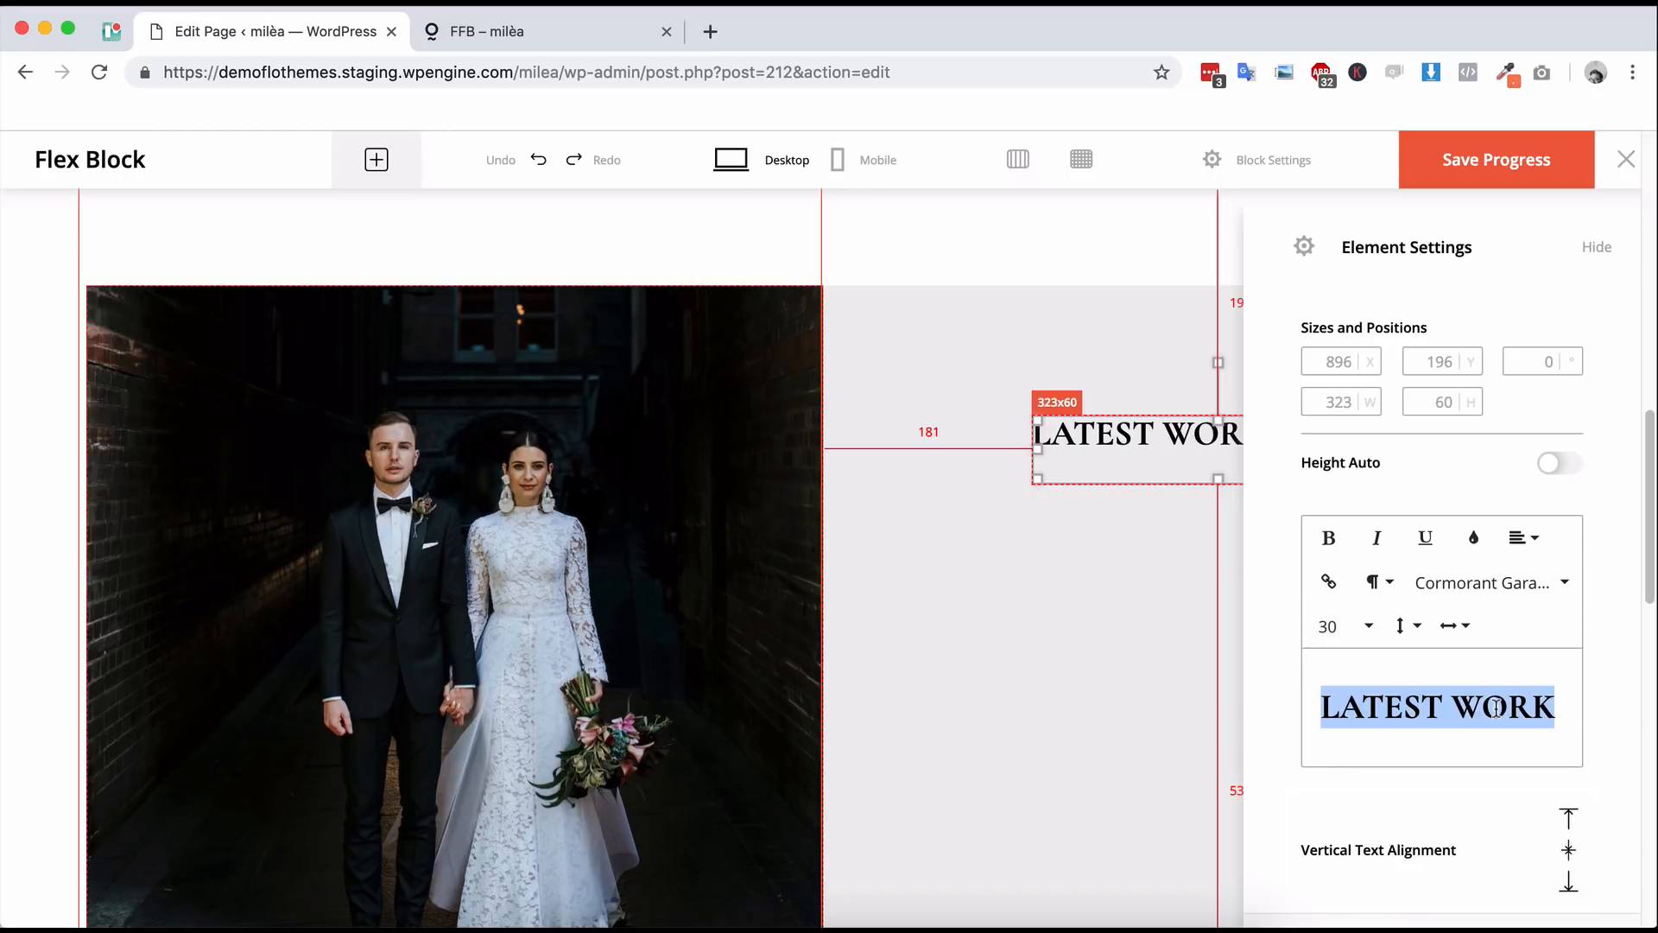
left_click(1183, 639)
left_click(1106, 259)
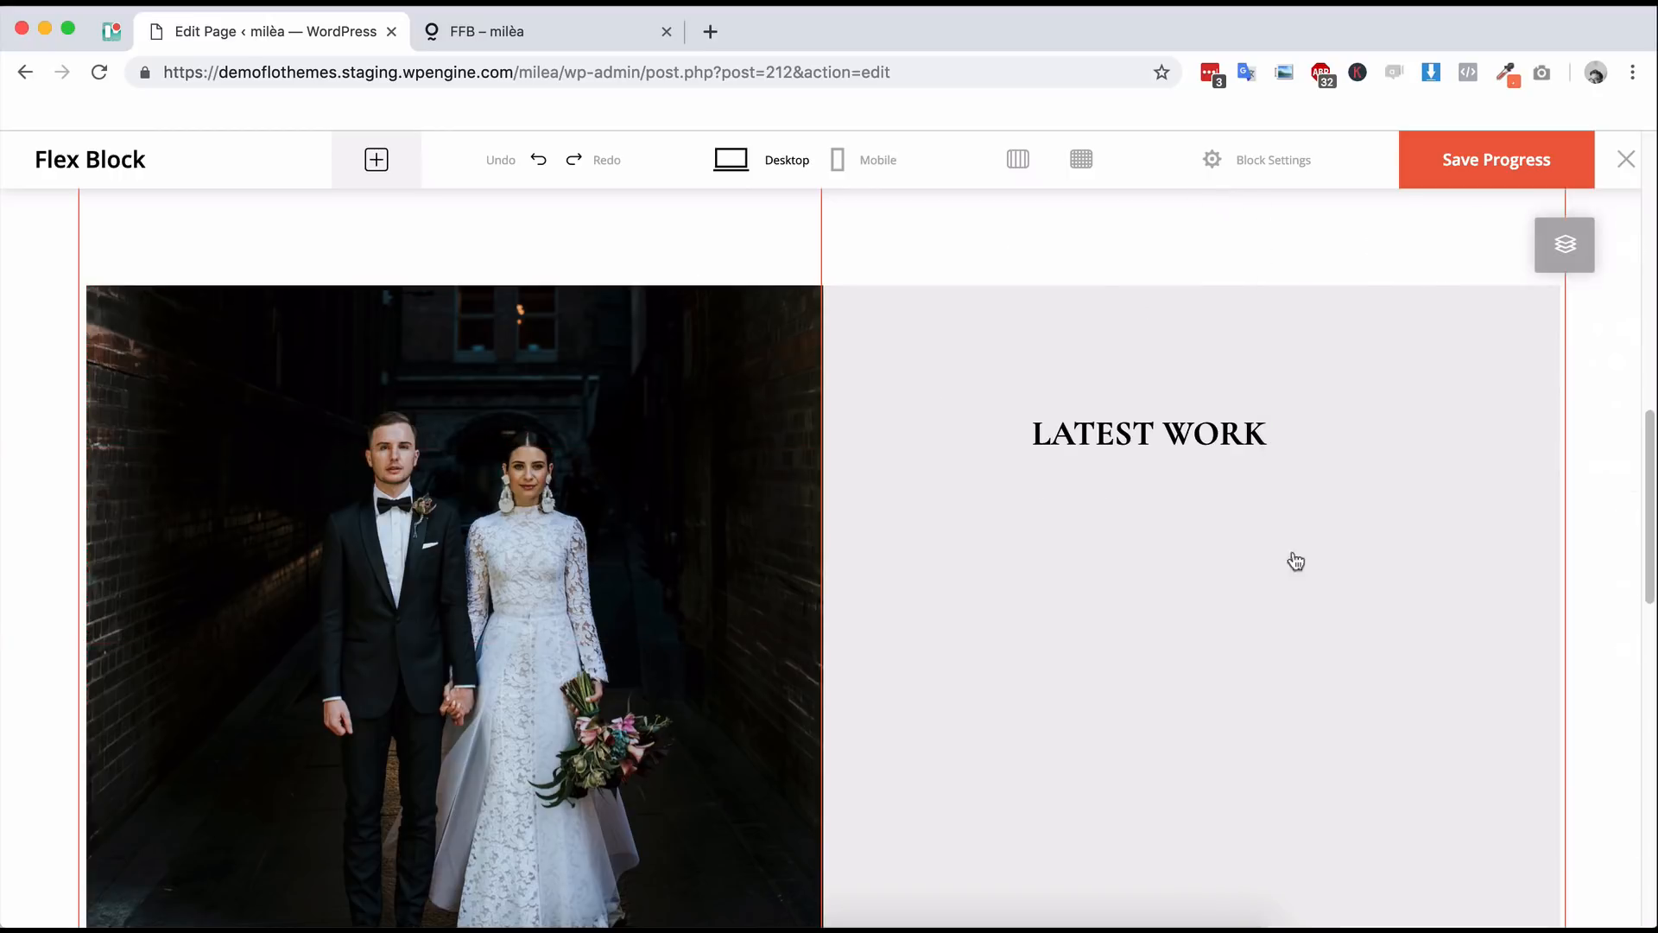
- Underline the full LATEST WORK text, and remove the underline again
left_click(1209, 433)
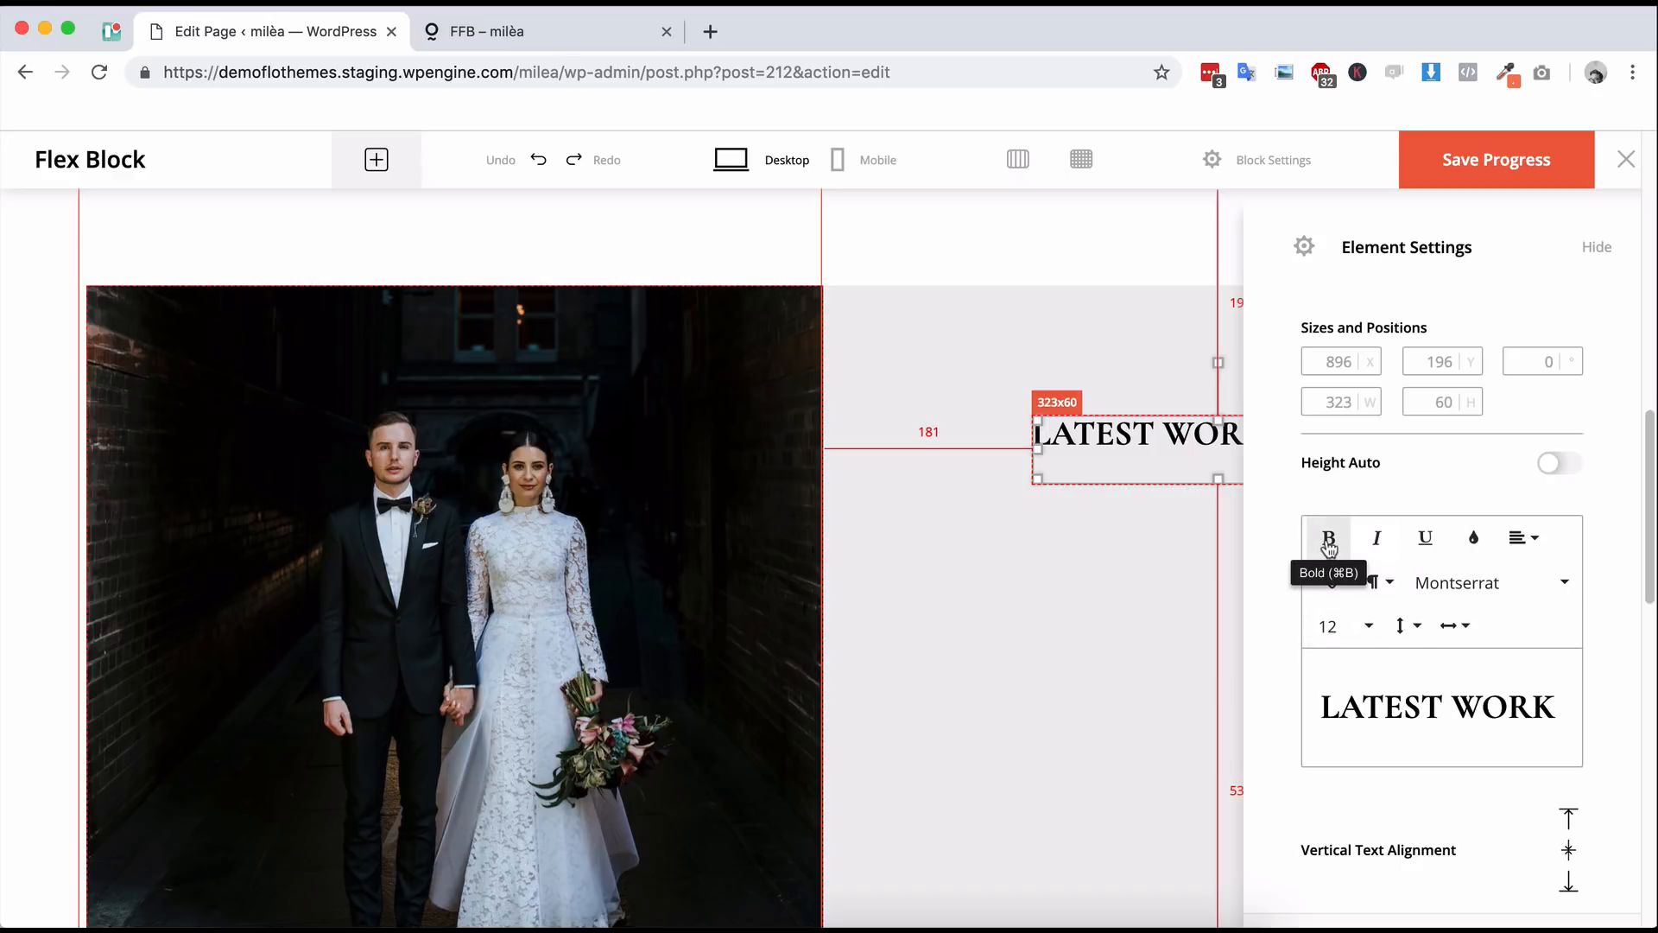
left_click(1427, 538)
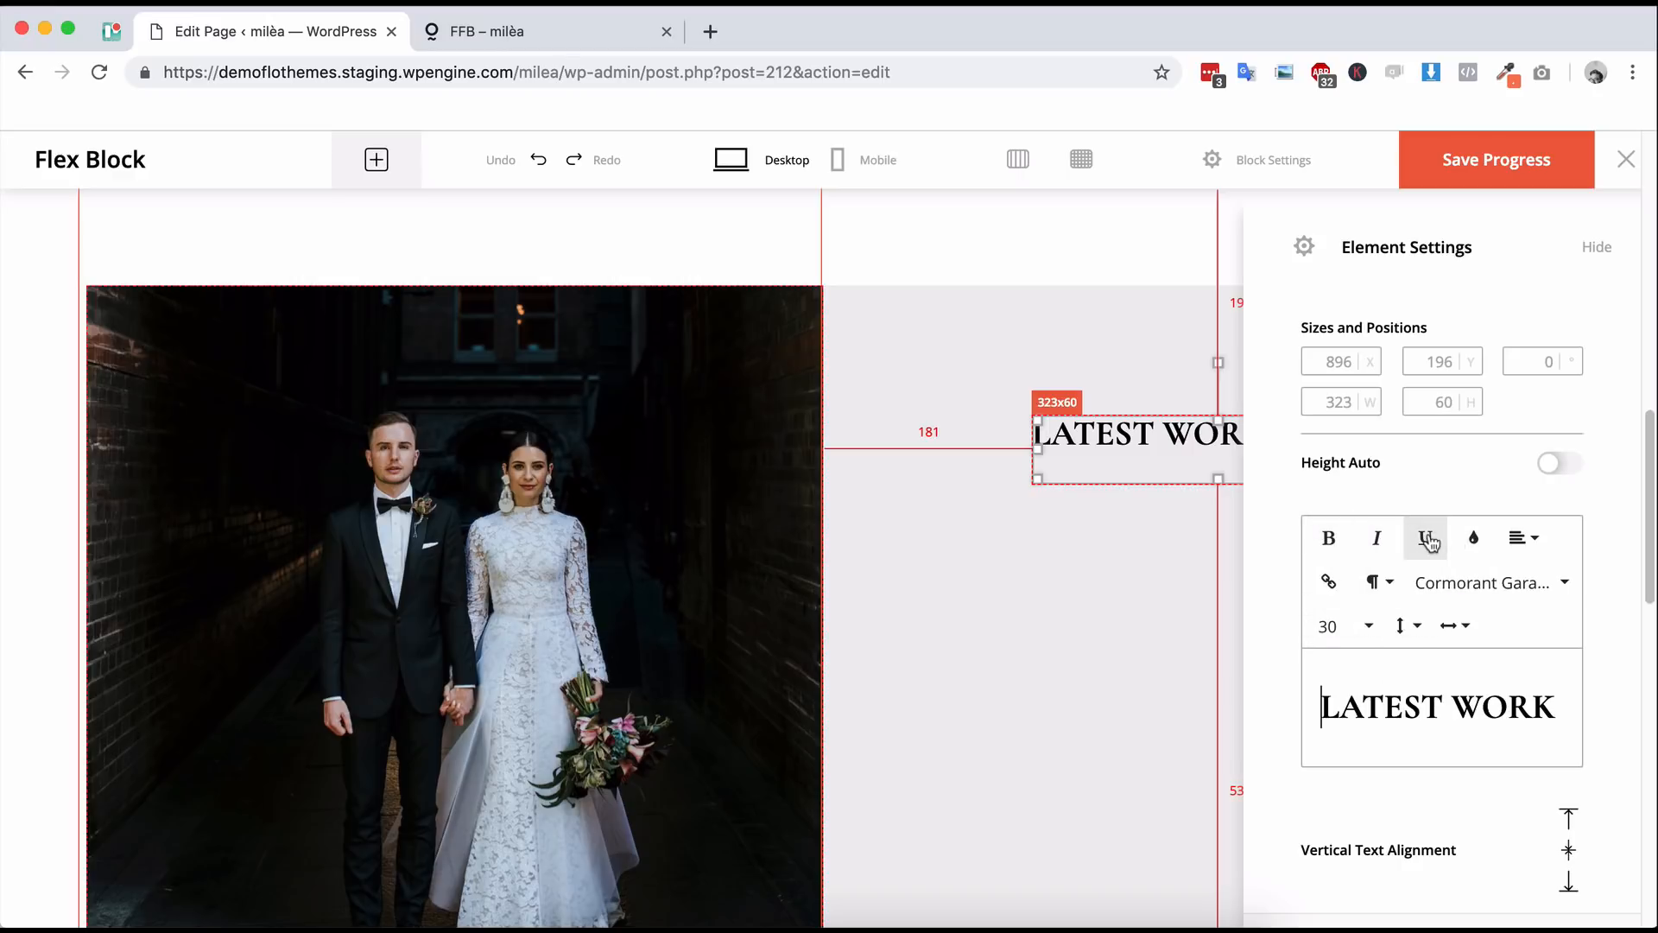
key("super+a")
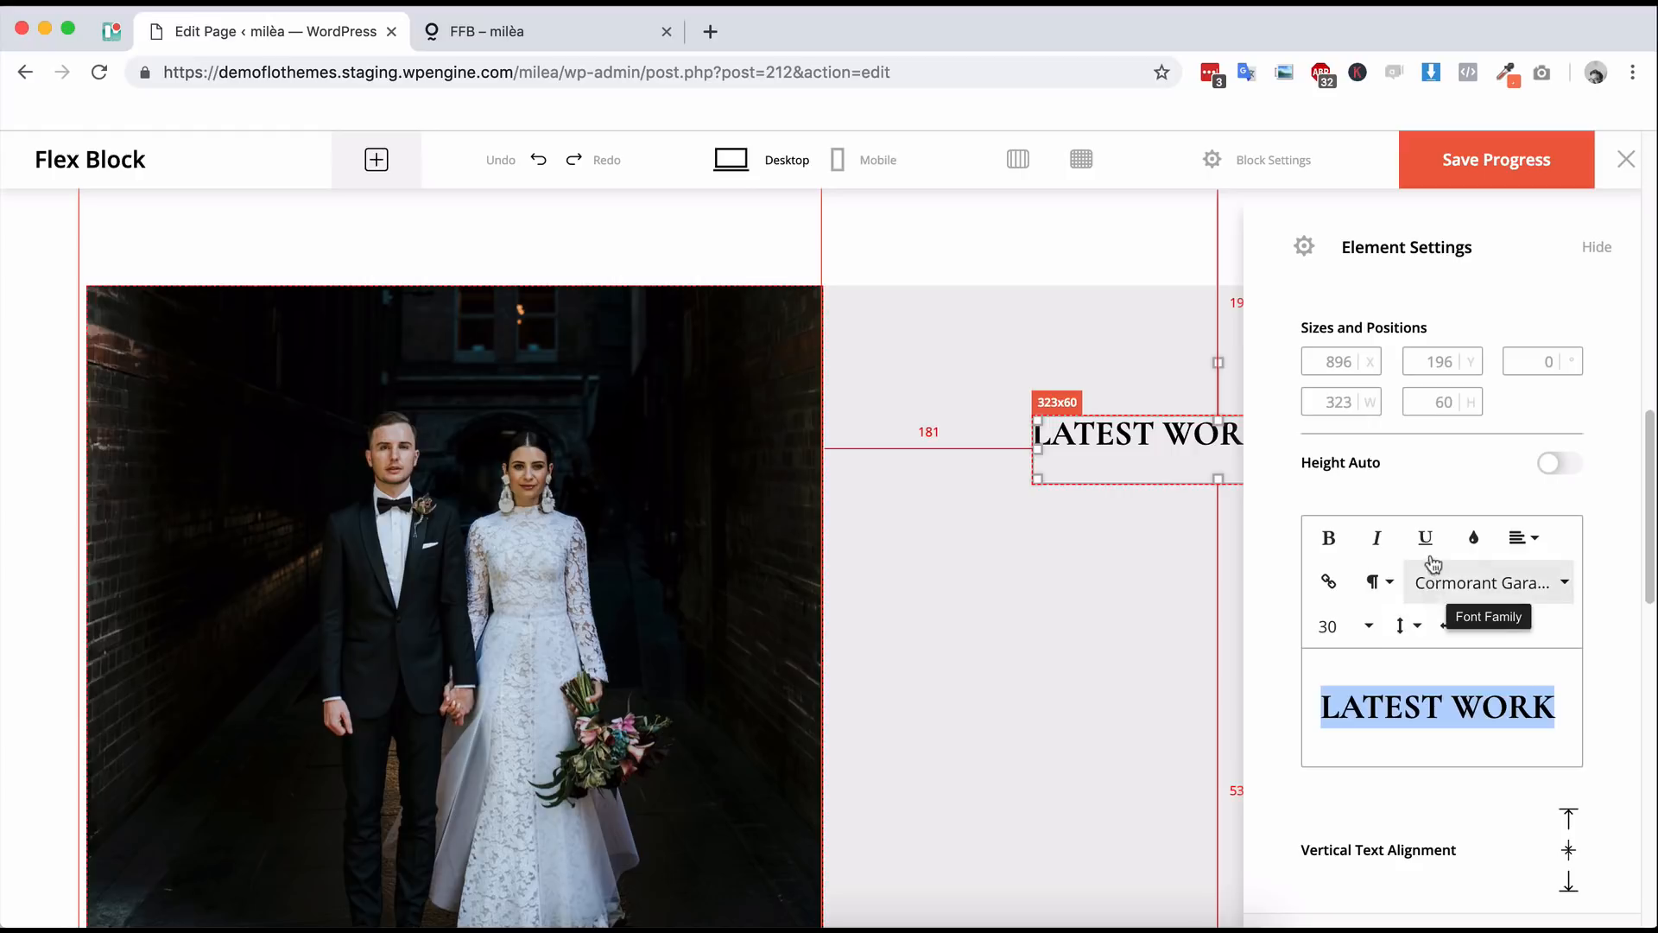
left_click(1426, 543)
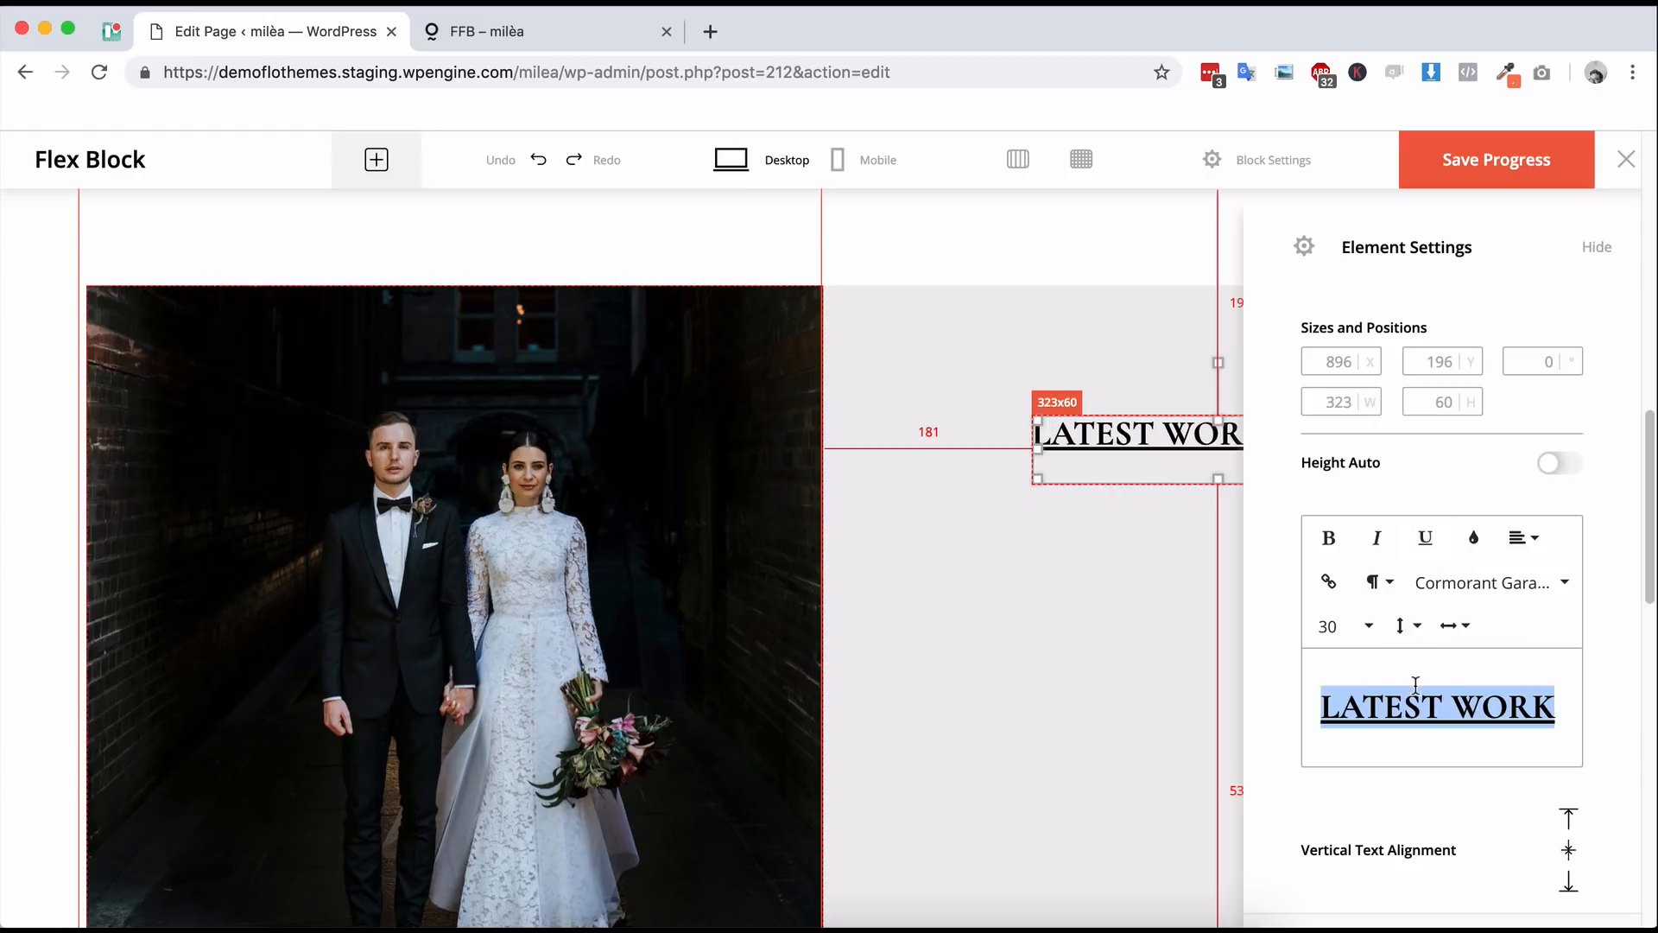
left_click(1429, 538)
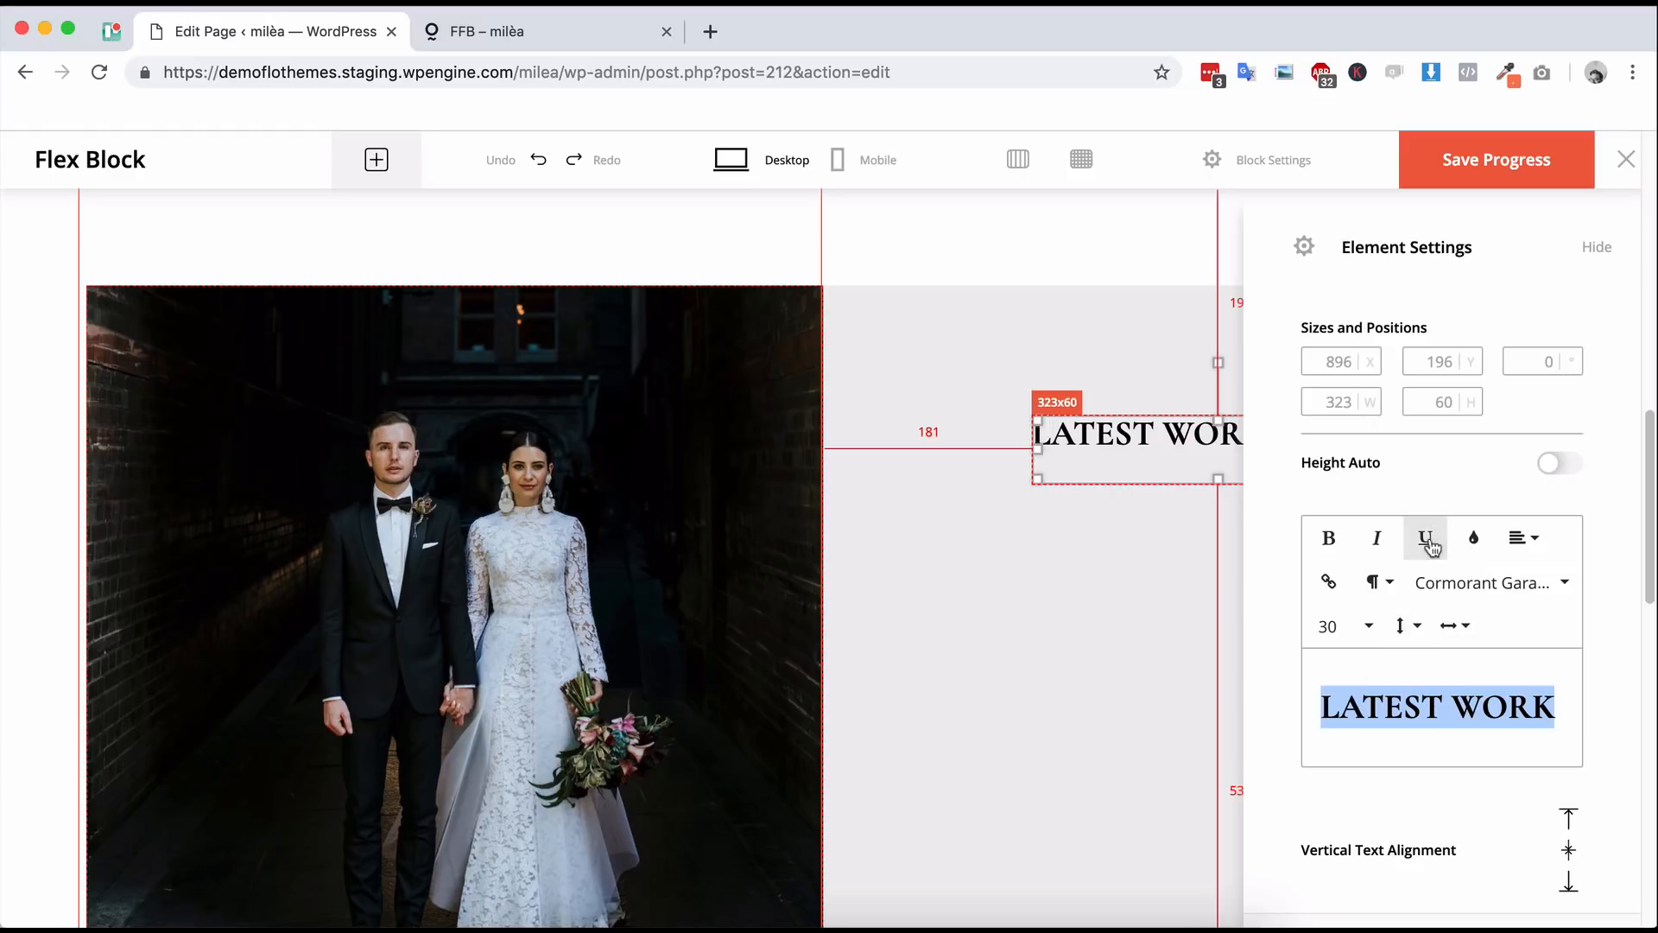
- View the colour choices for the selected LATEST WORK text without changing the colour, and centre-align it
left_click(1511, 707)
left_click_drag(1548, 710, 1306, 702)
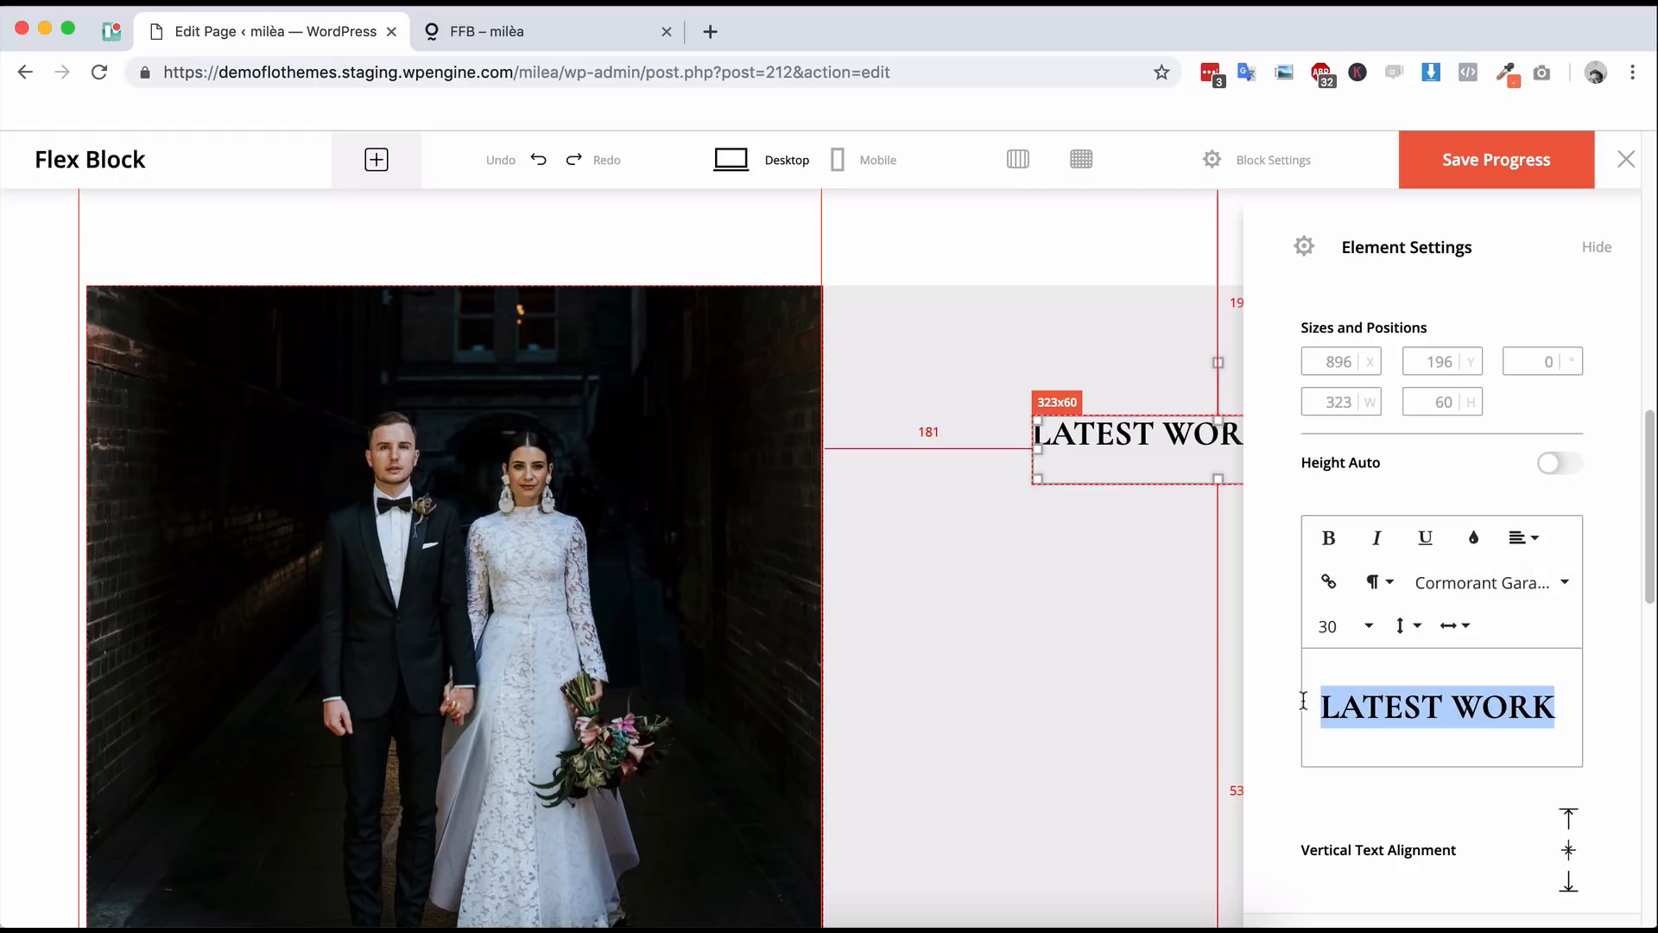
left_click(1473, 539)
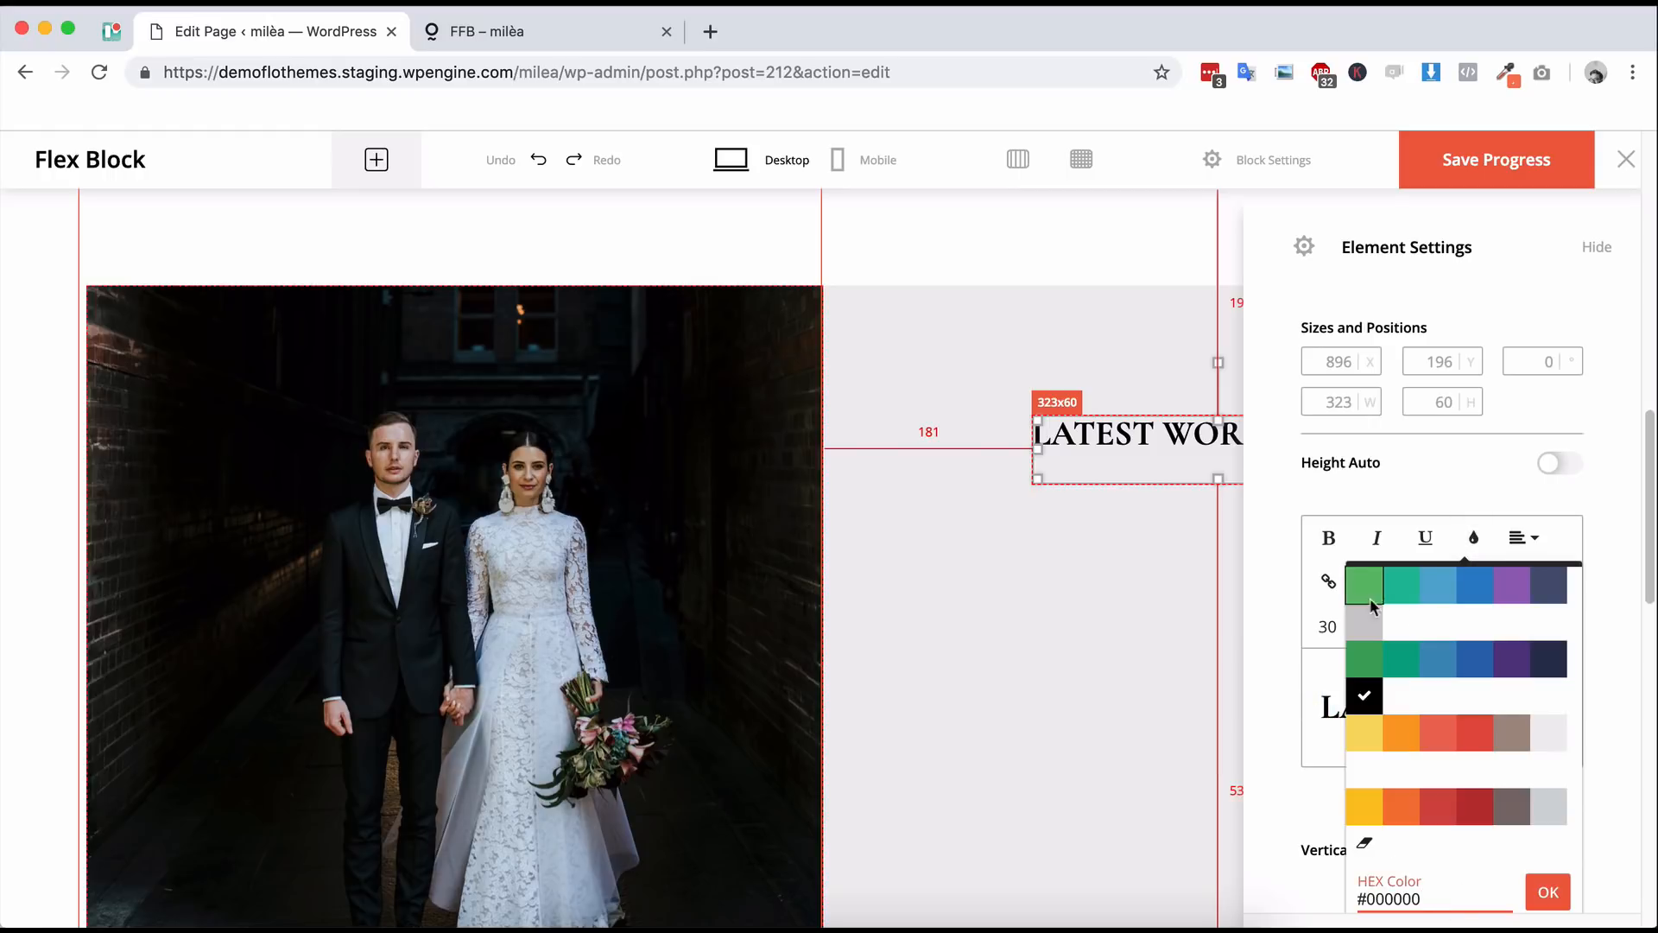
left_click(1473, 537)
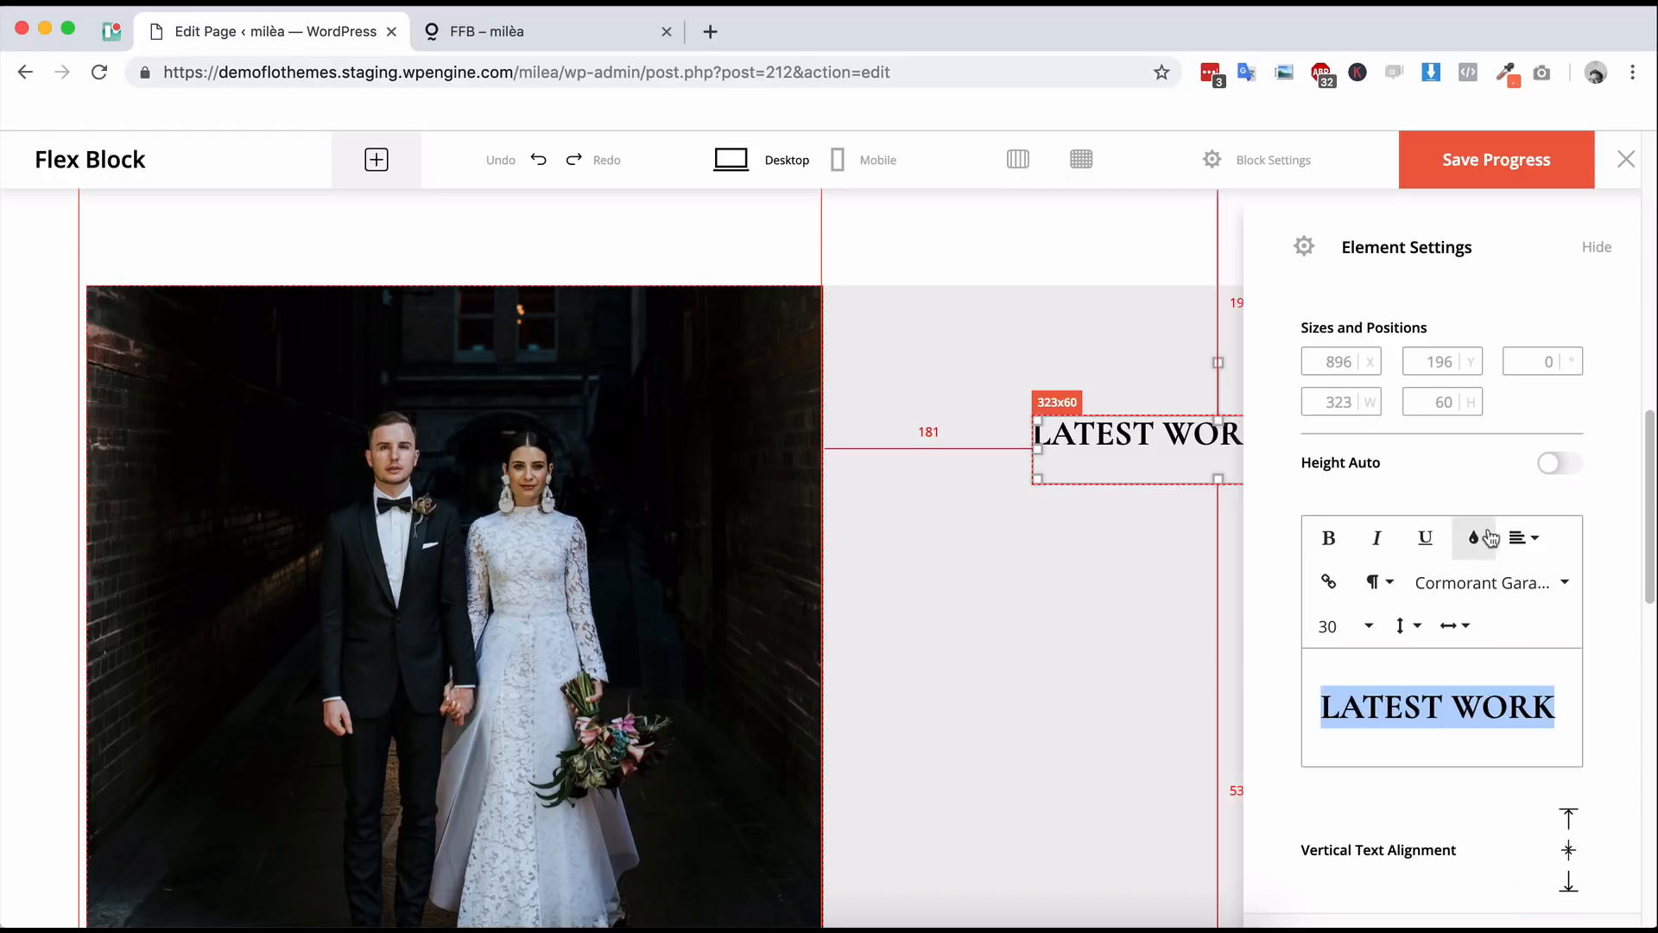
left_click(1520, 539)
left_click(1537, 611)
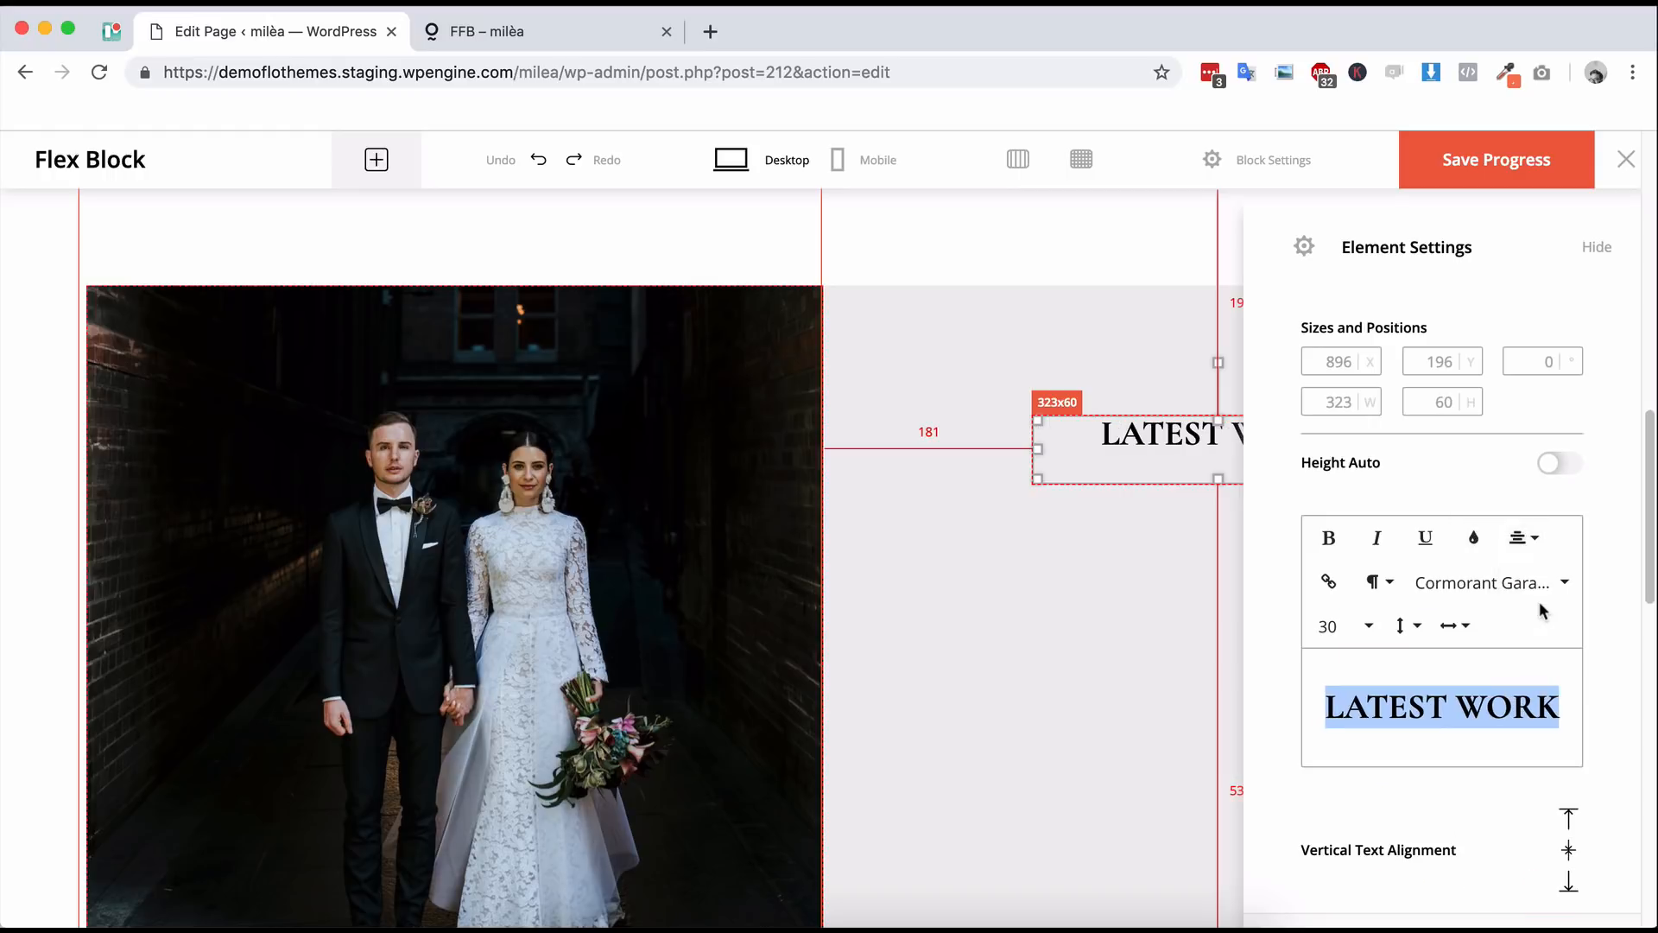
- Look at the link options for the LATEST WORK text, and close them without inserting a link
left_click(1512, 706)
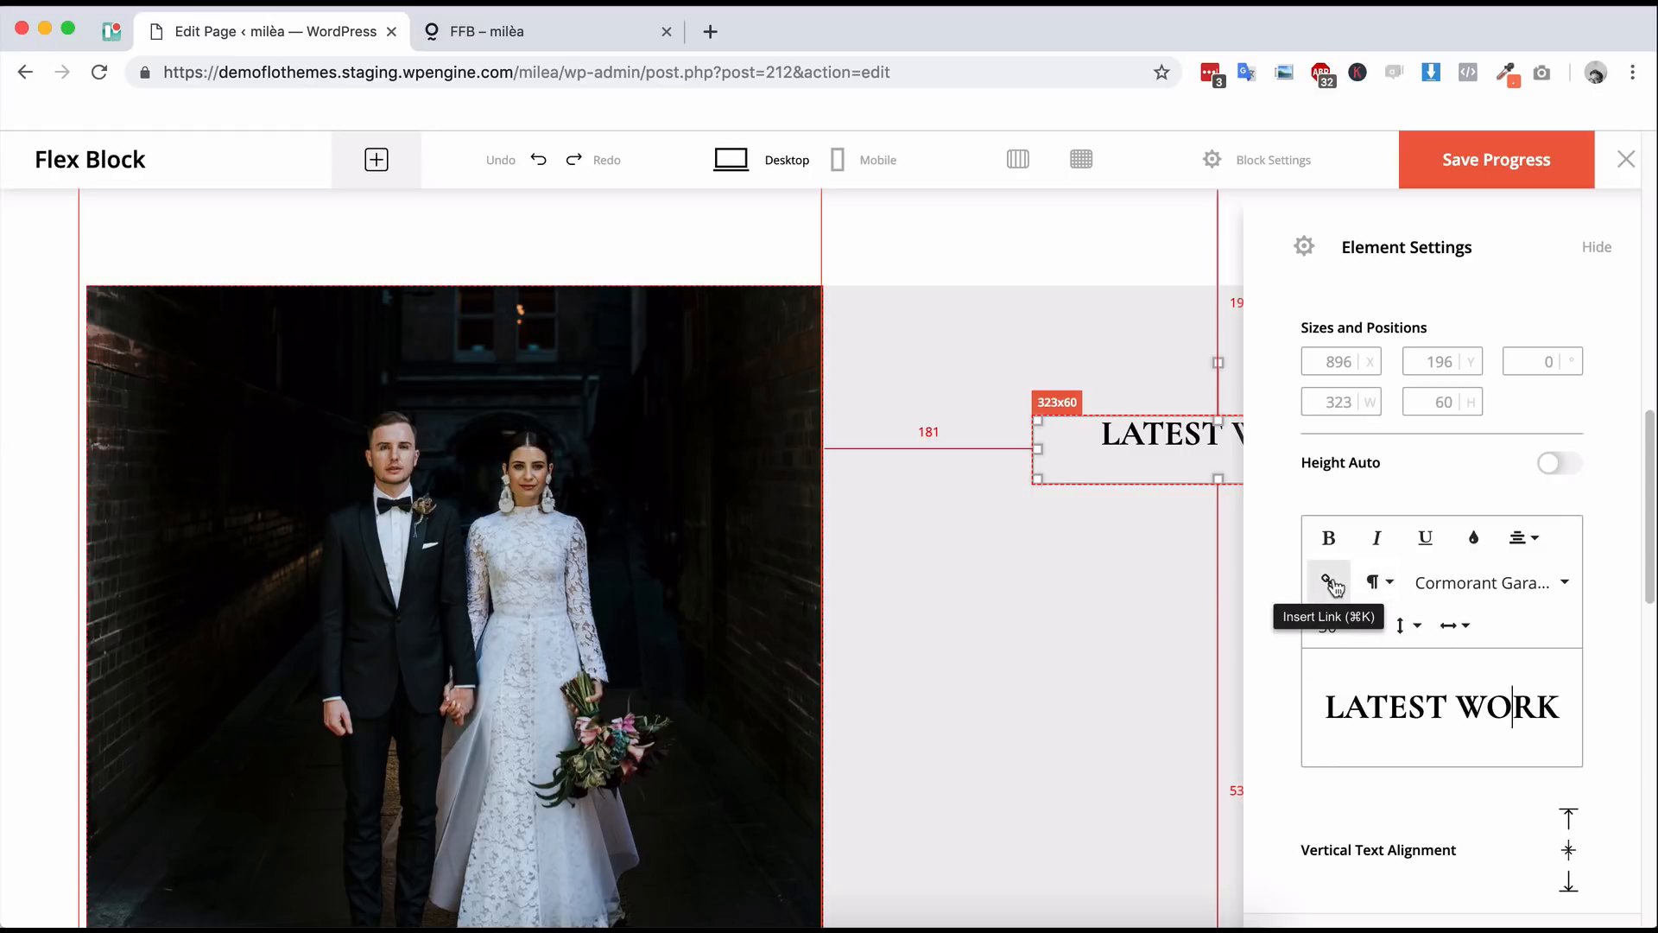
triple_click(1520, 698)
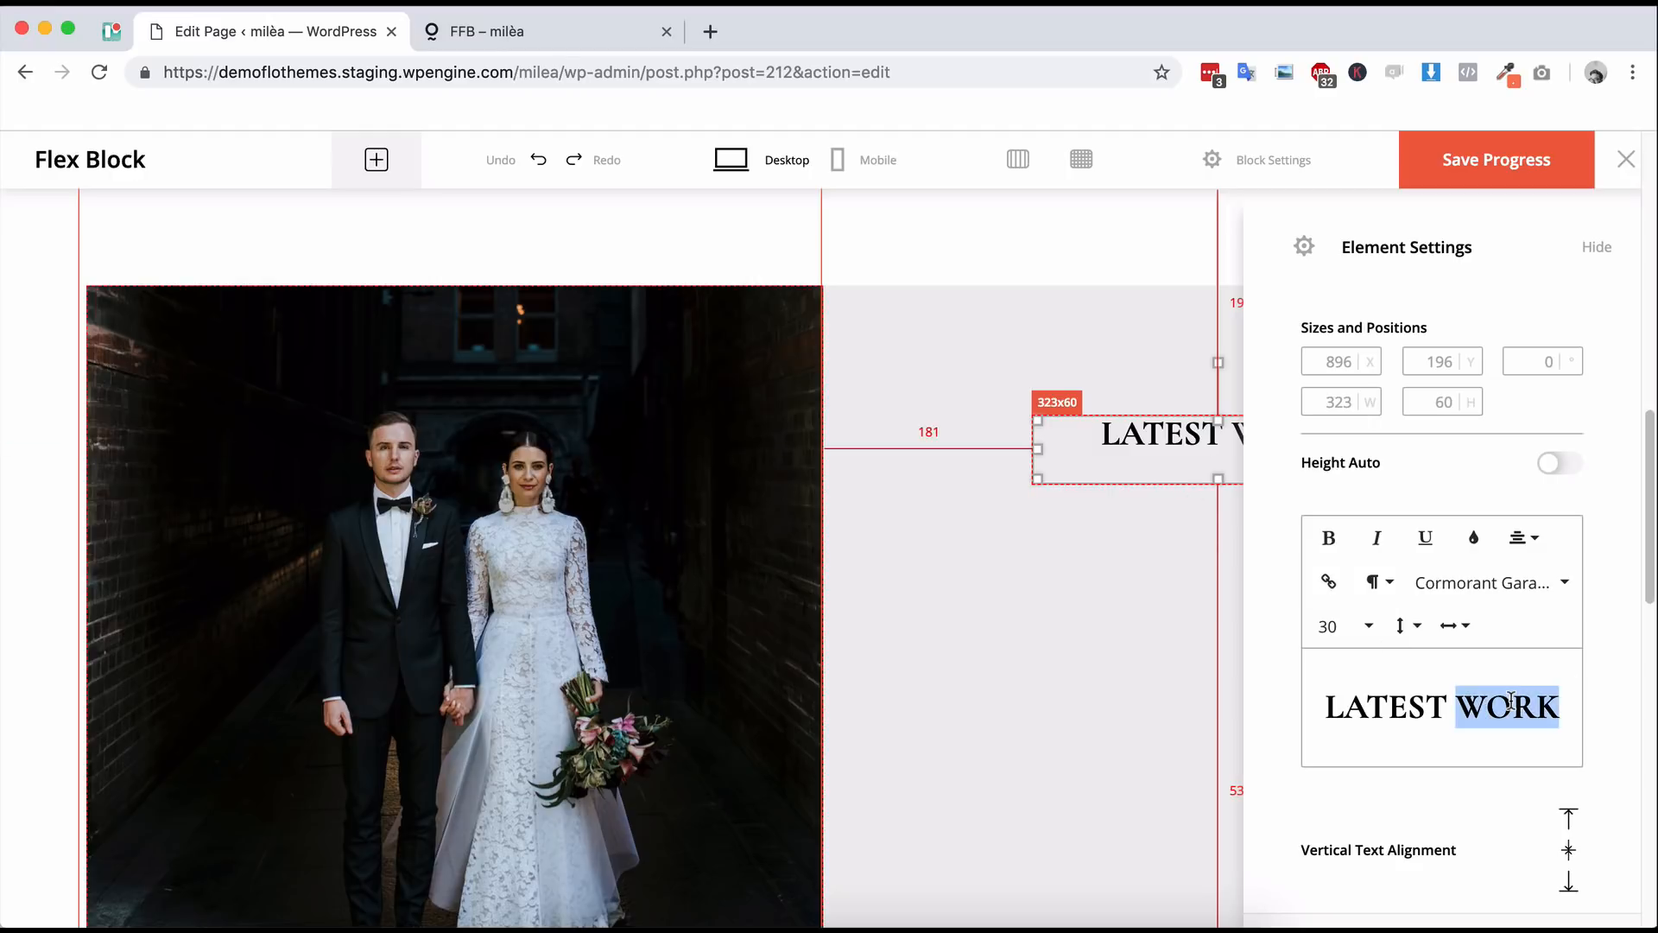
left_click(1329, 582)
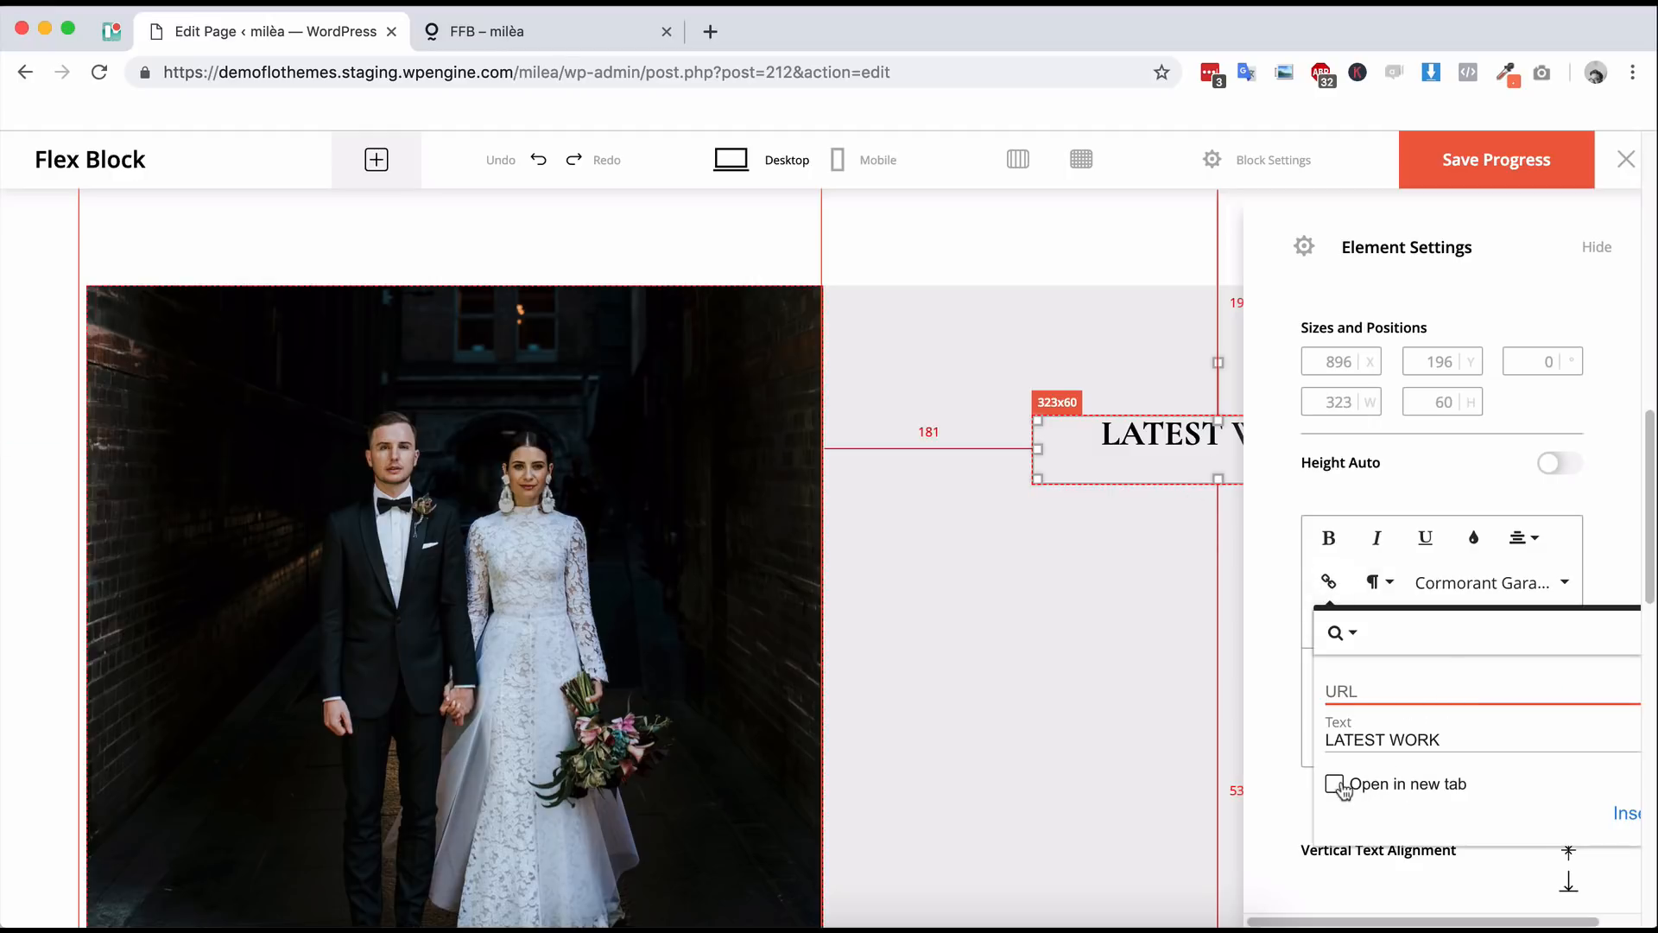
left_click(1341, 580)
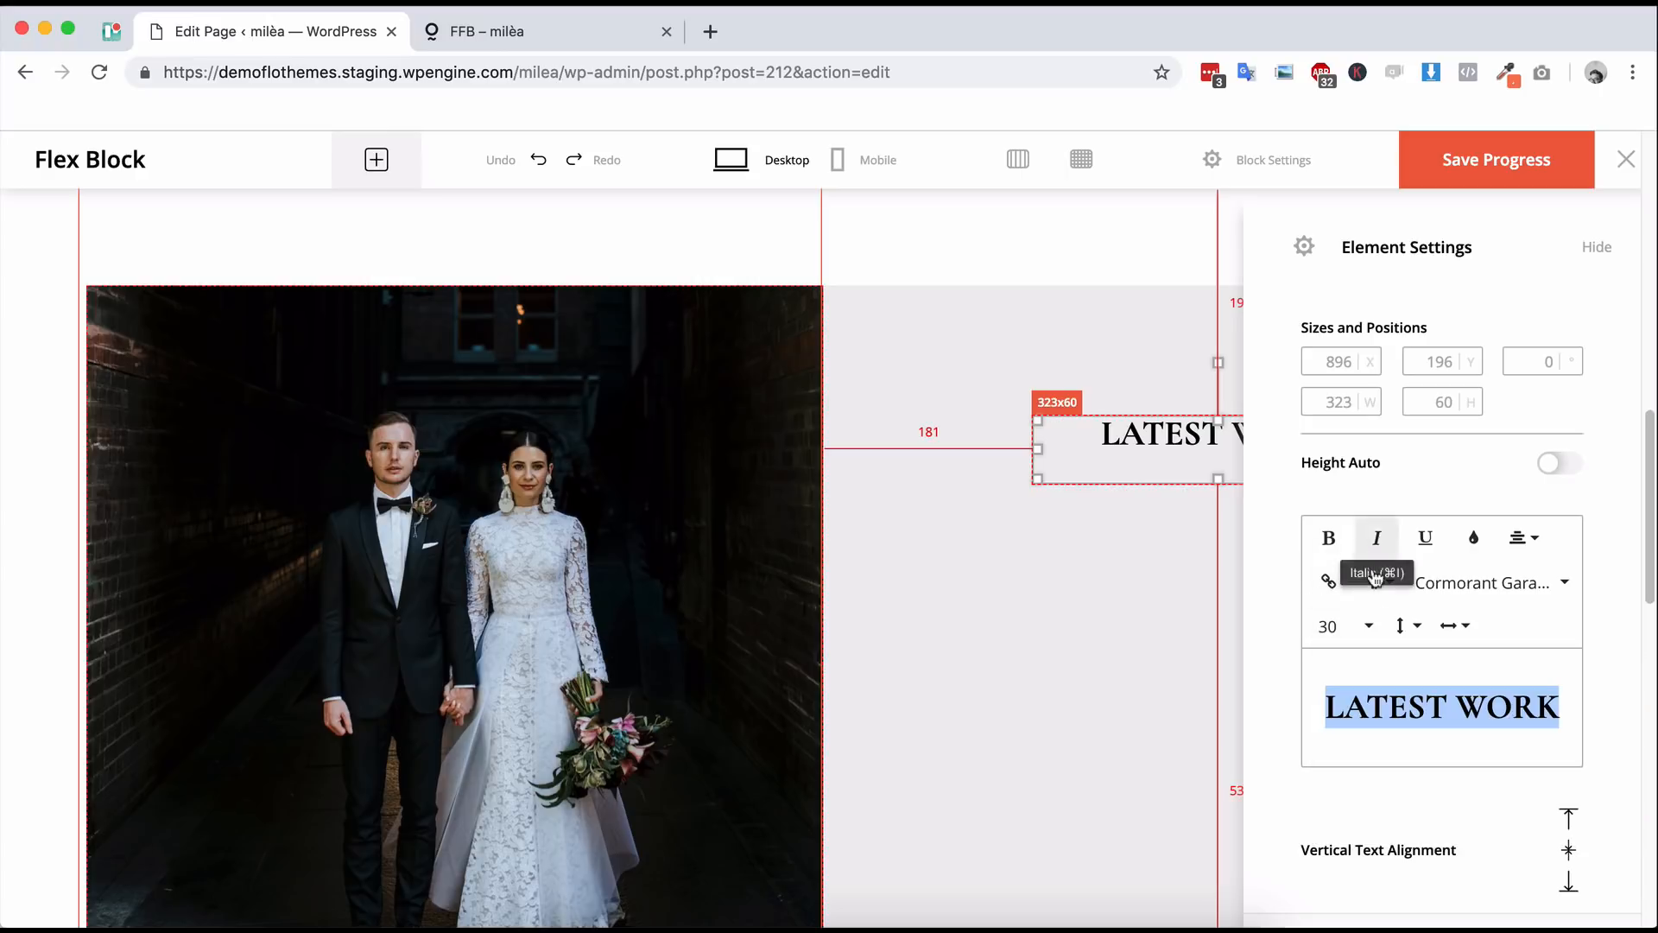
- Try line heights of 0.1em and 0em on the LATEST WORK text, and reselect the text
left_click(1411, 633)
left_click(1426, 698)
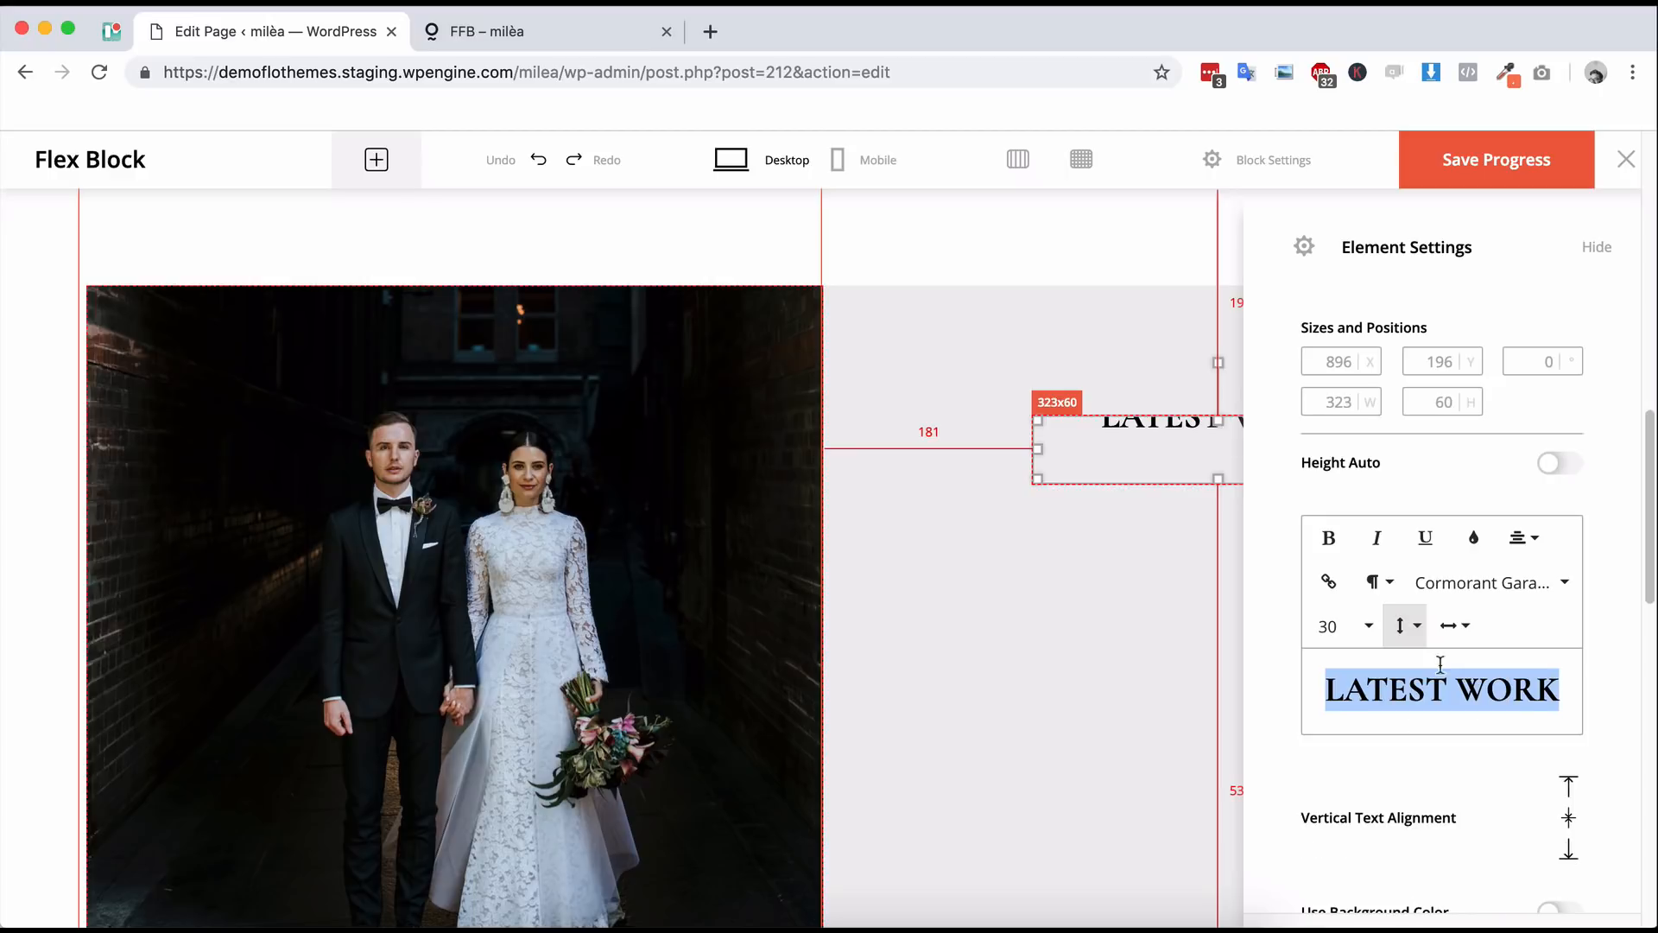
left_click(1416, 632)
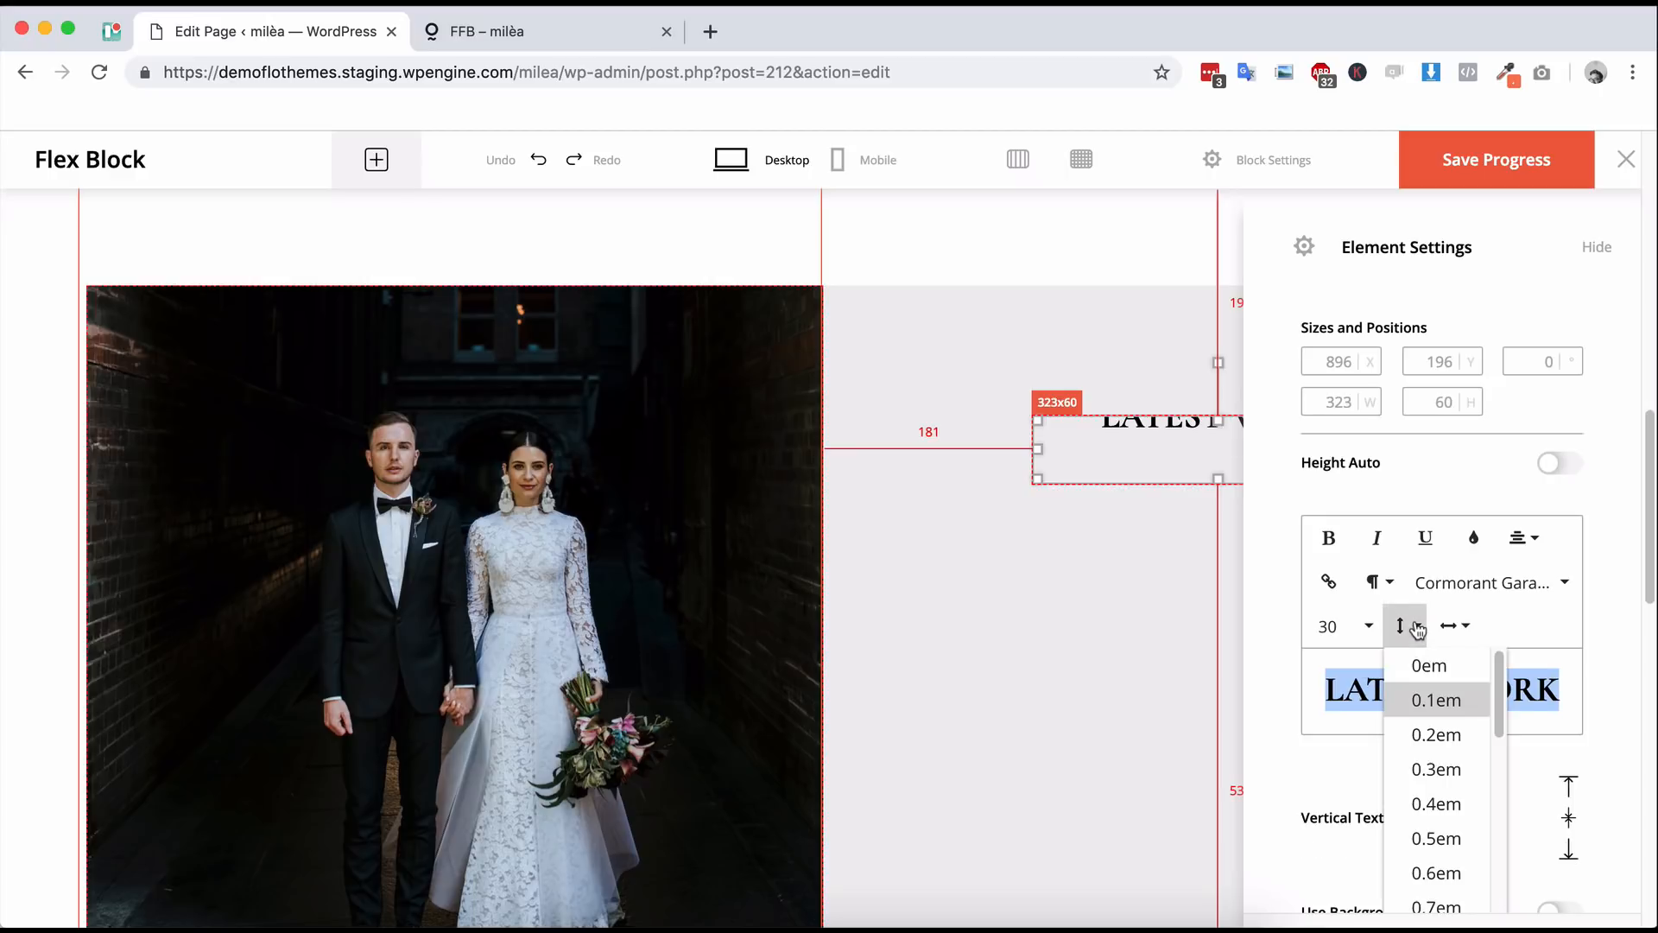
left_click(1424, 666)
left_click(1457, 721)
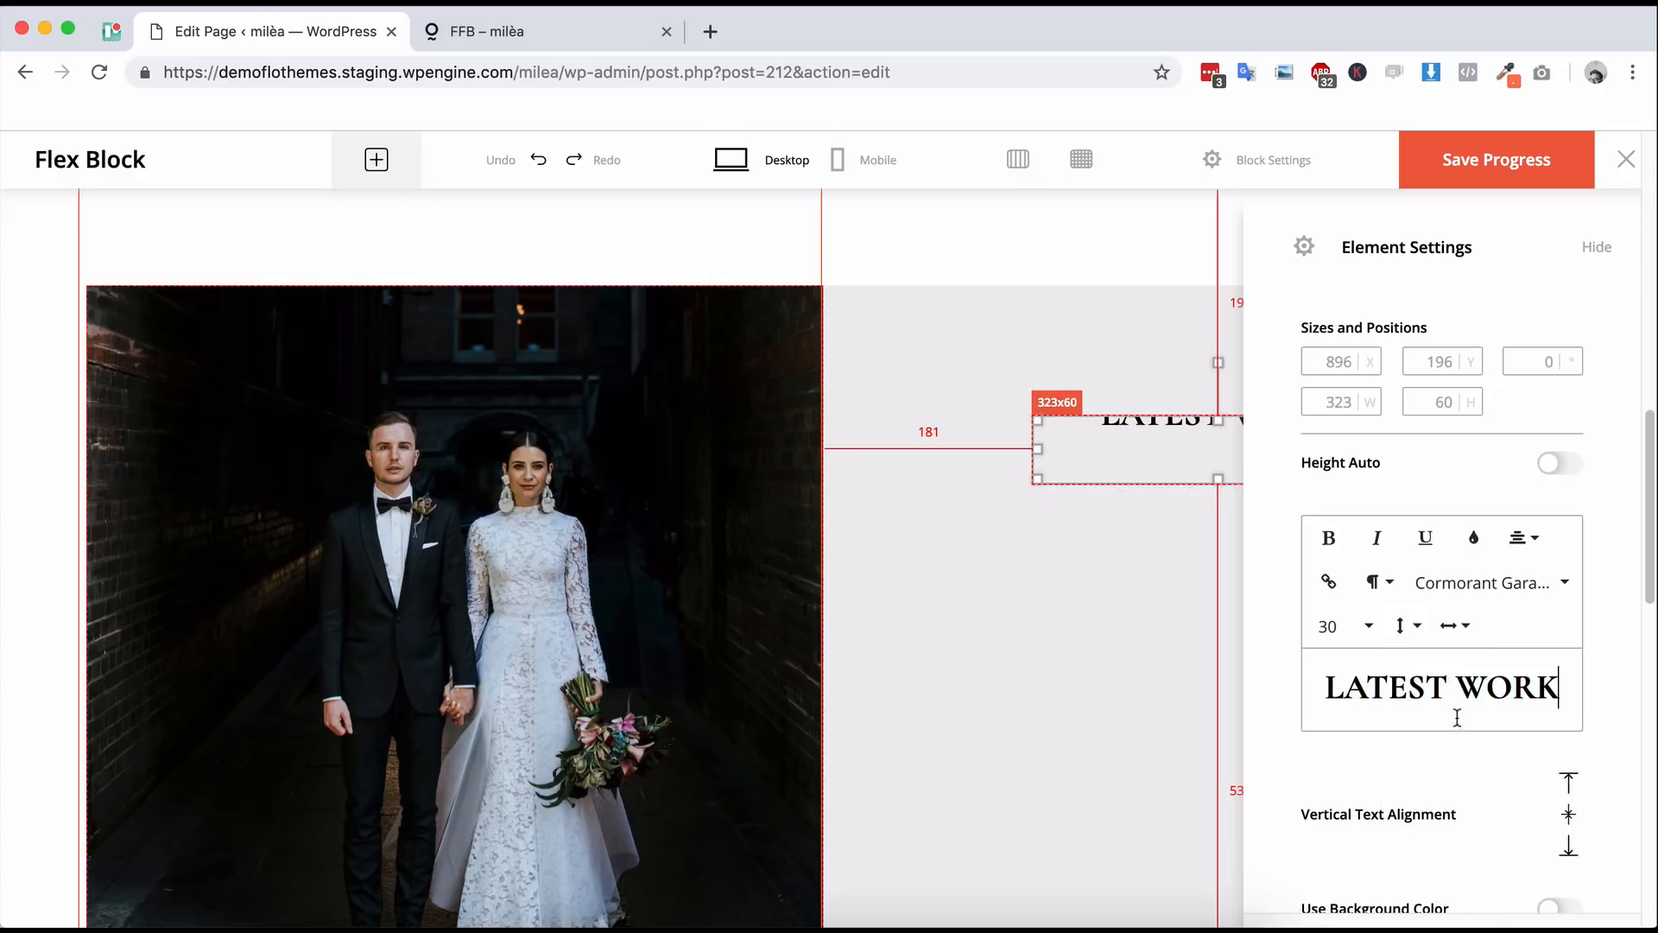
triple_click(1442, 689)
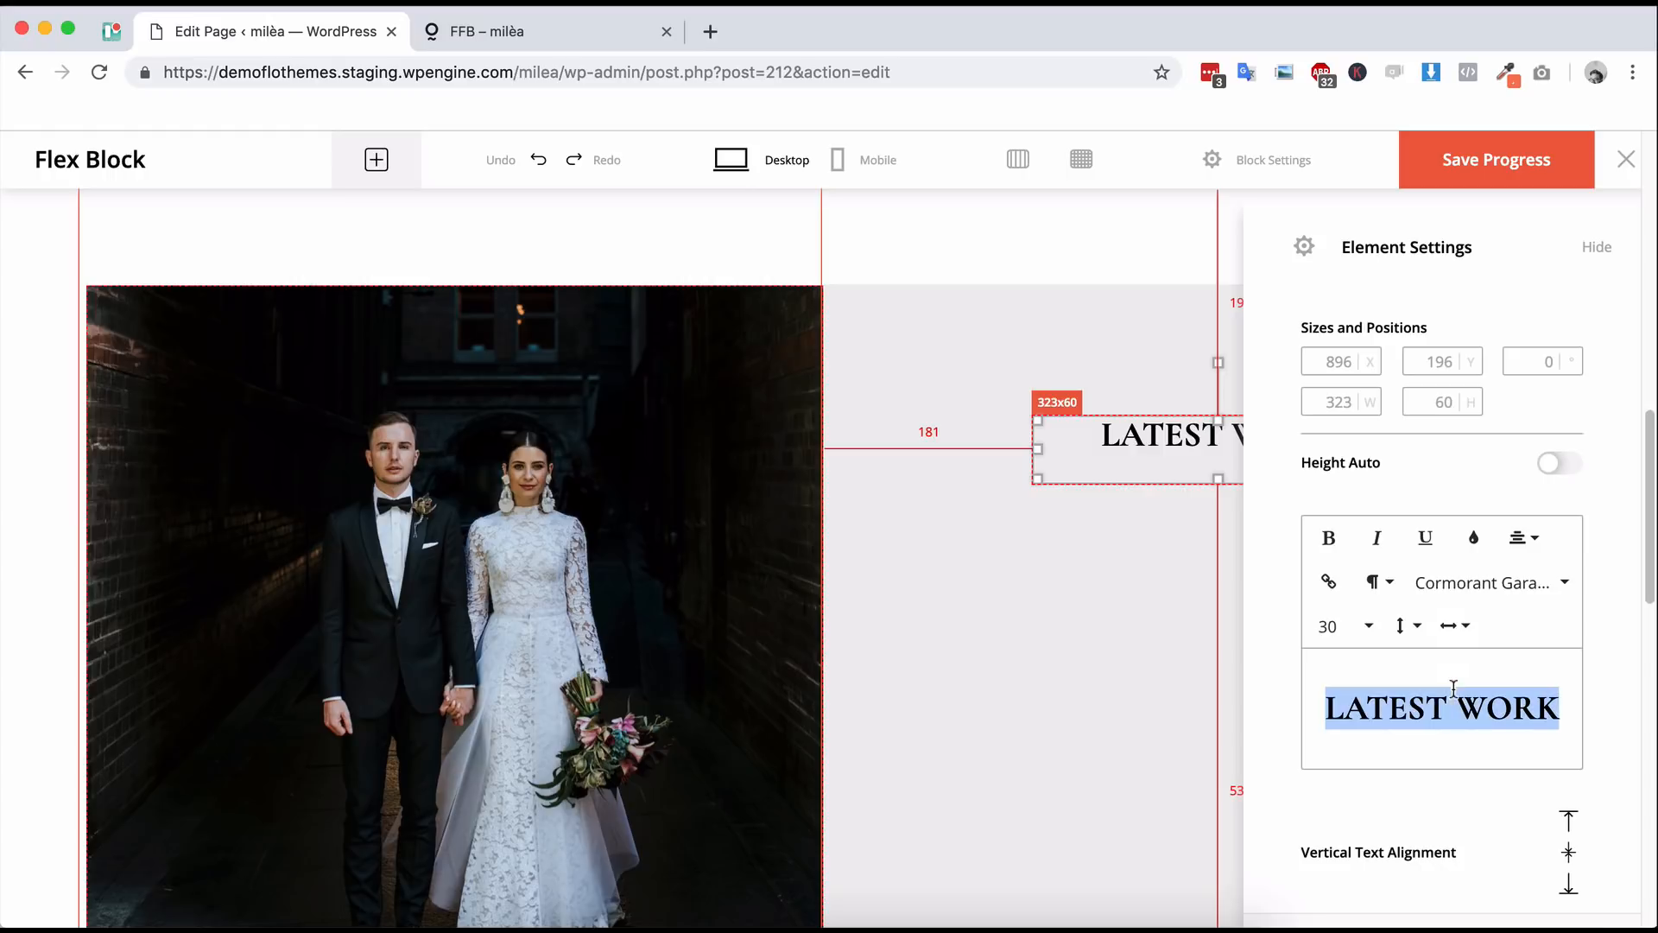
- Try a letter spacing of 0.2em on the LATEST WORK text, and reset the spacing to 0em
left_click(1456, 622)
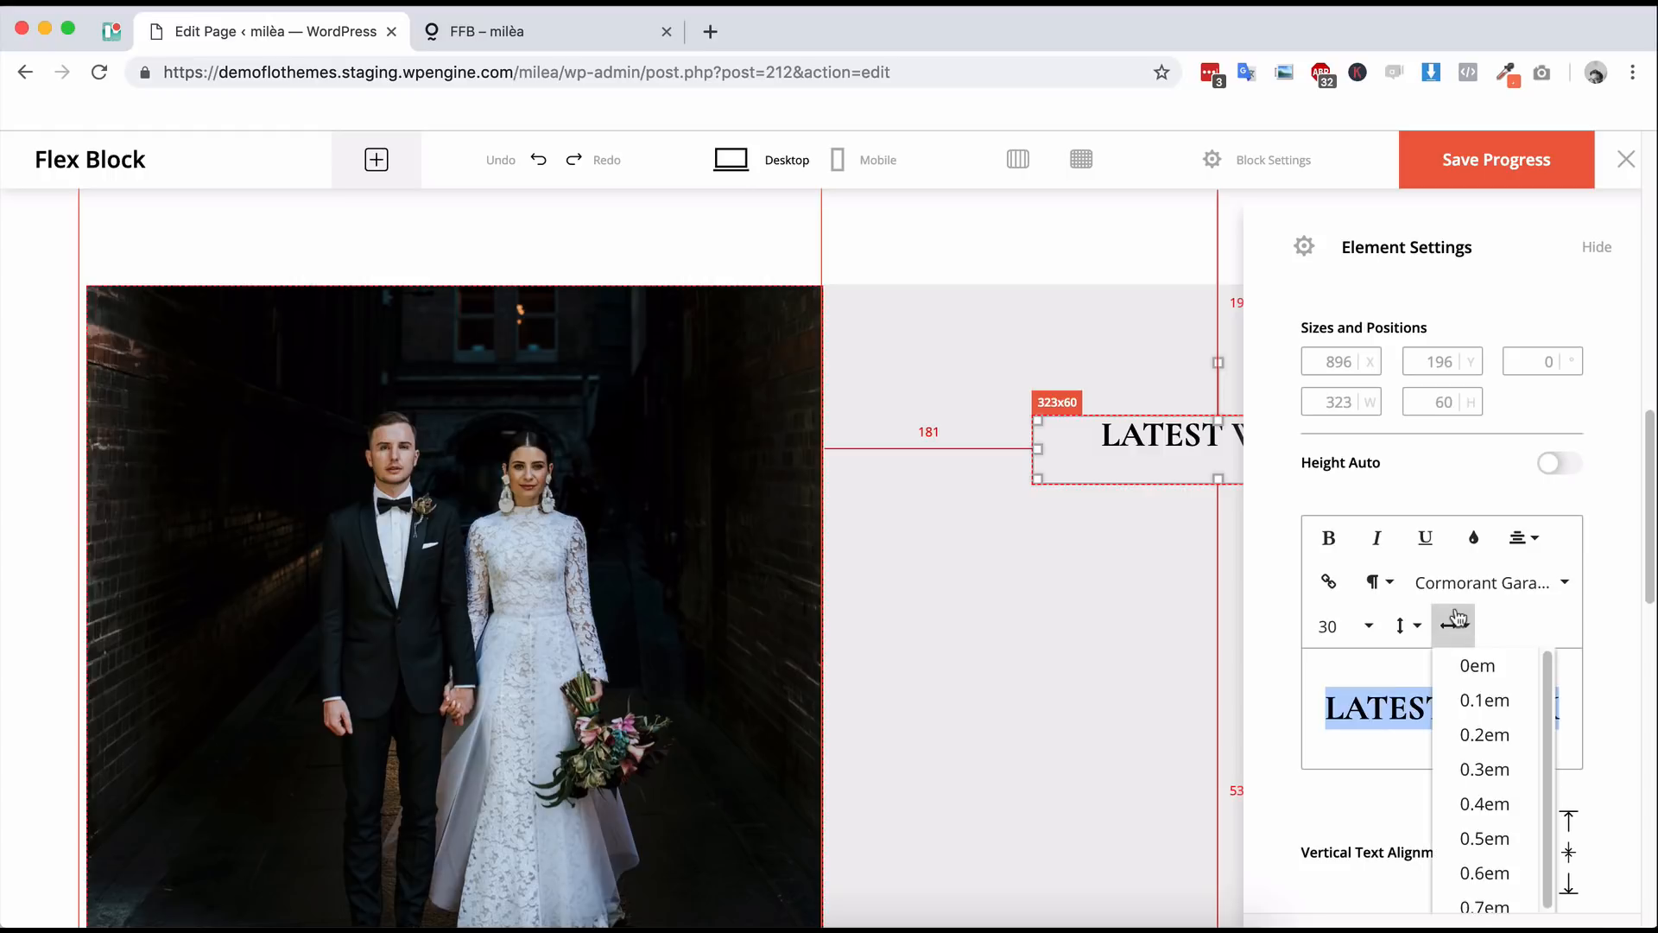
left_click(1487, 734)
left_click(1100, 283)
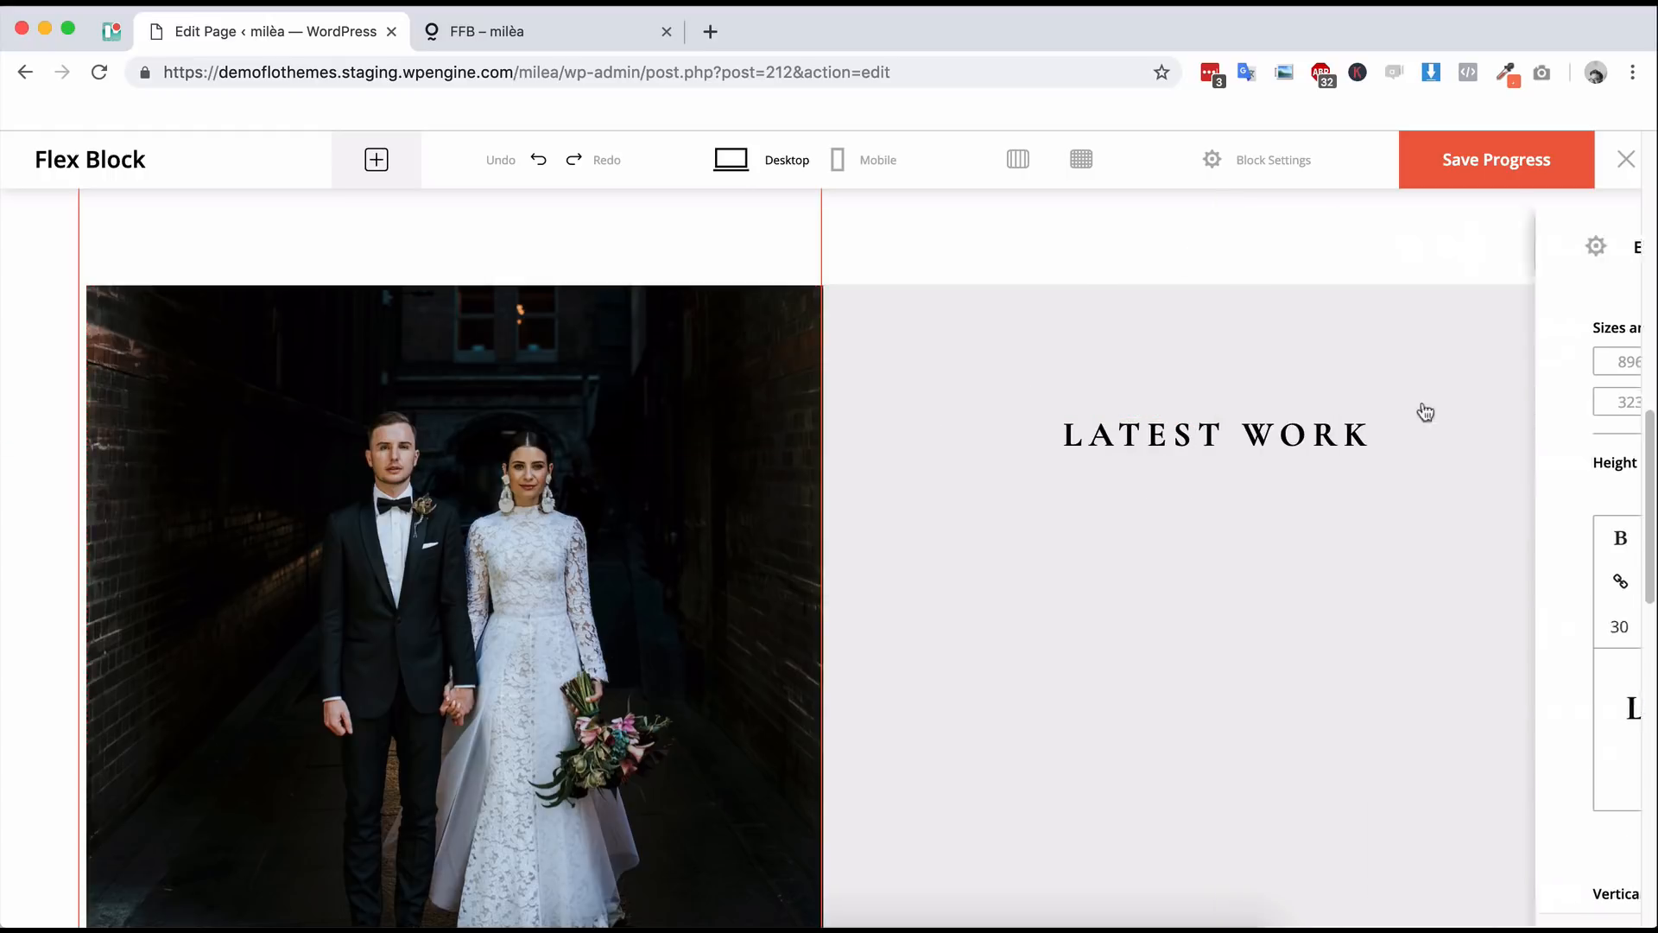
left_click(1168, 444)
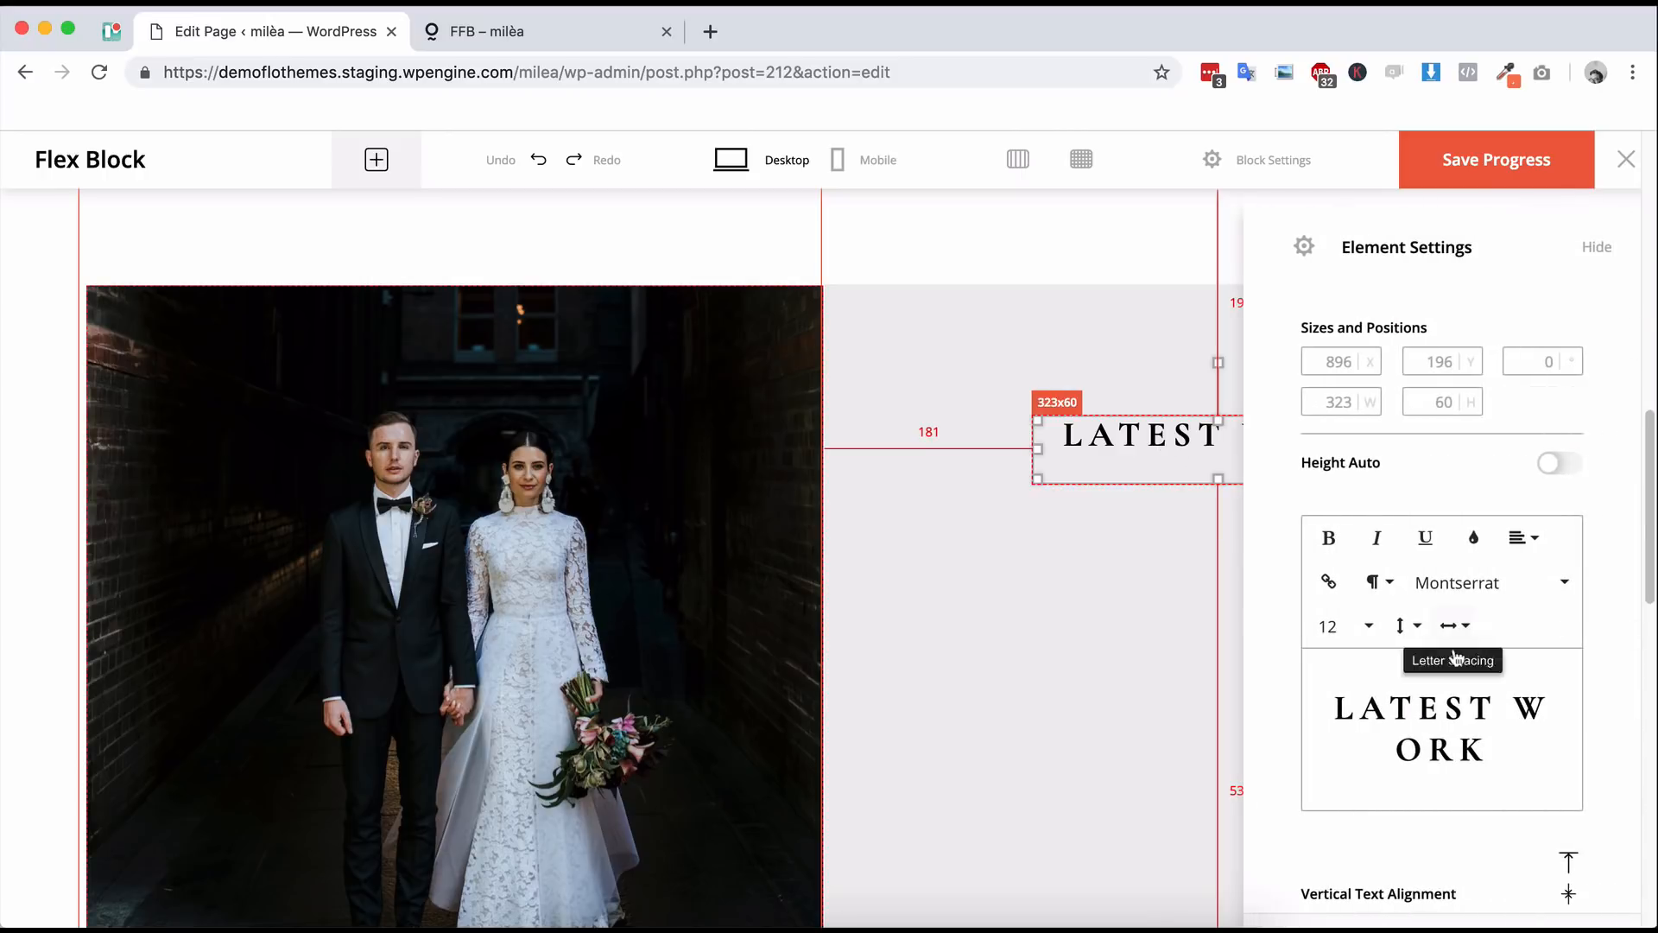
triple_click(1485, 723)
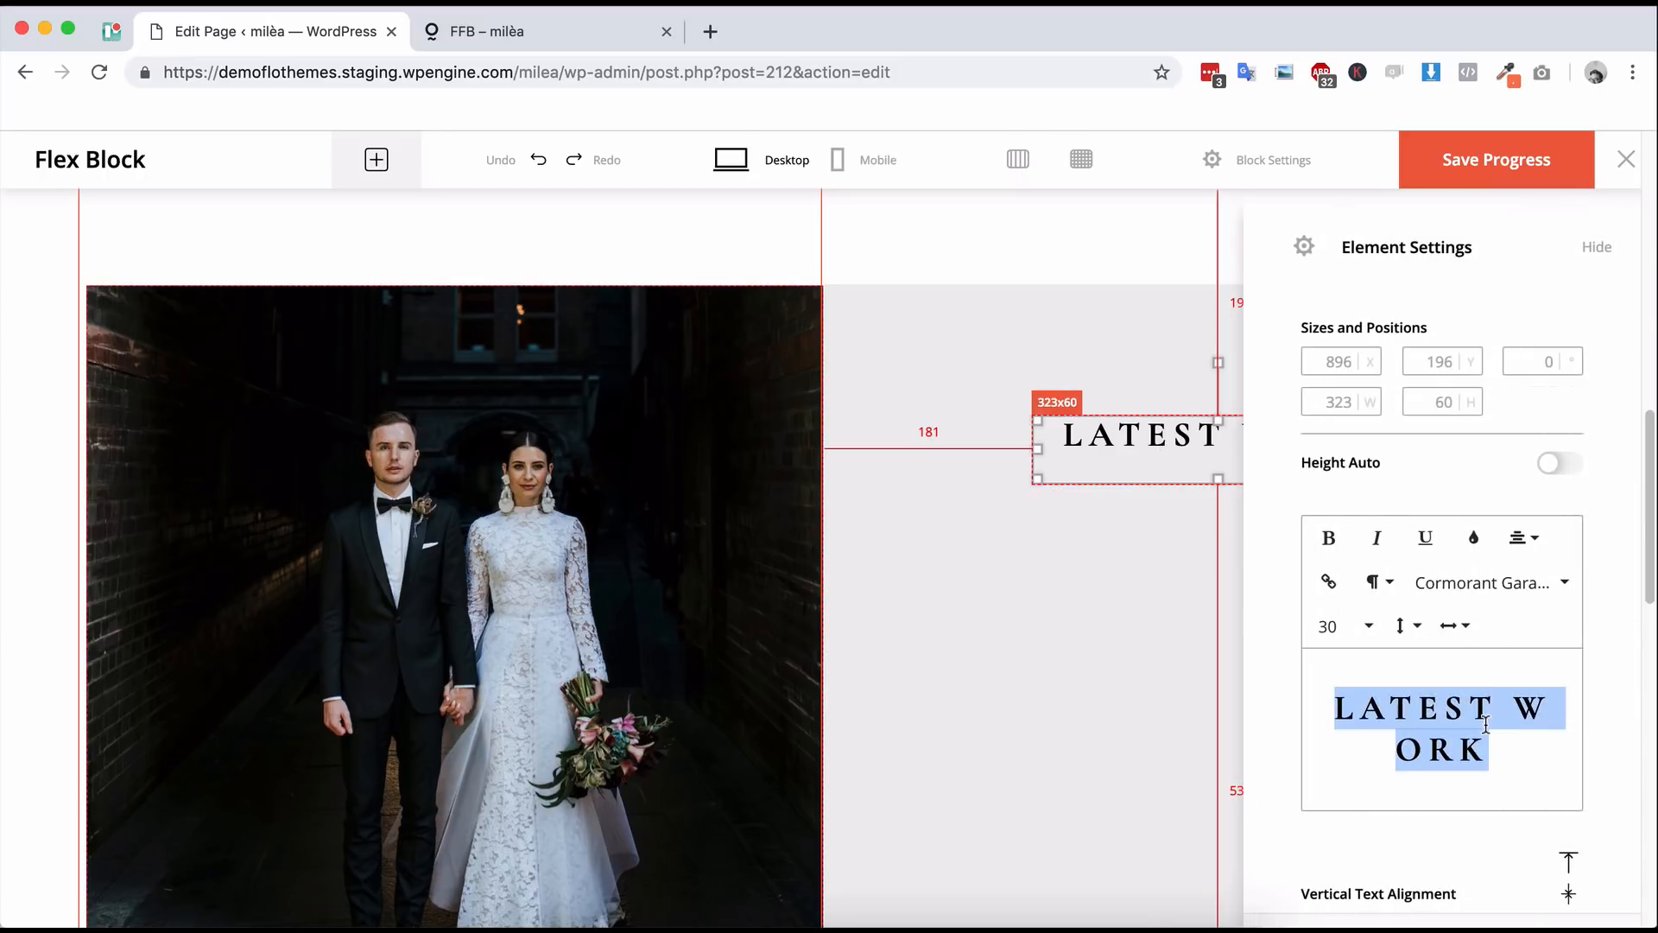
left_click(1454, 625)
left_click(1461, 667)
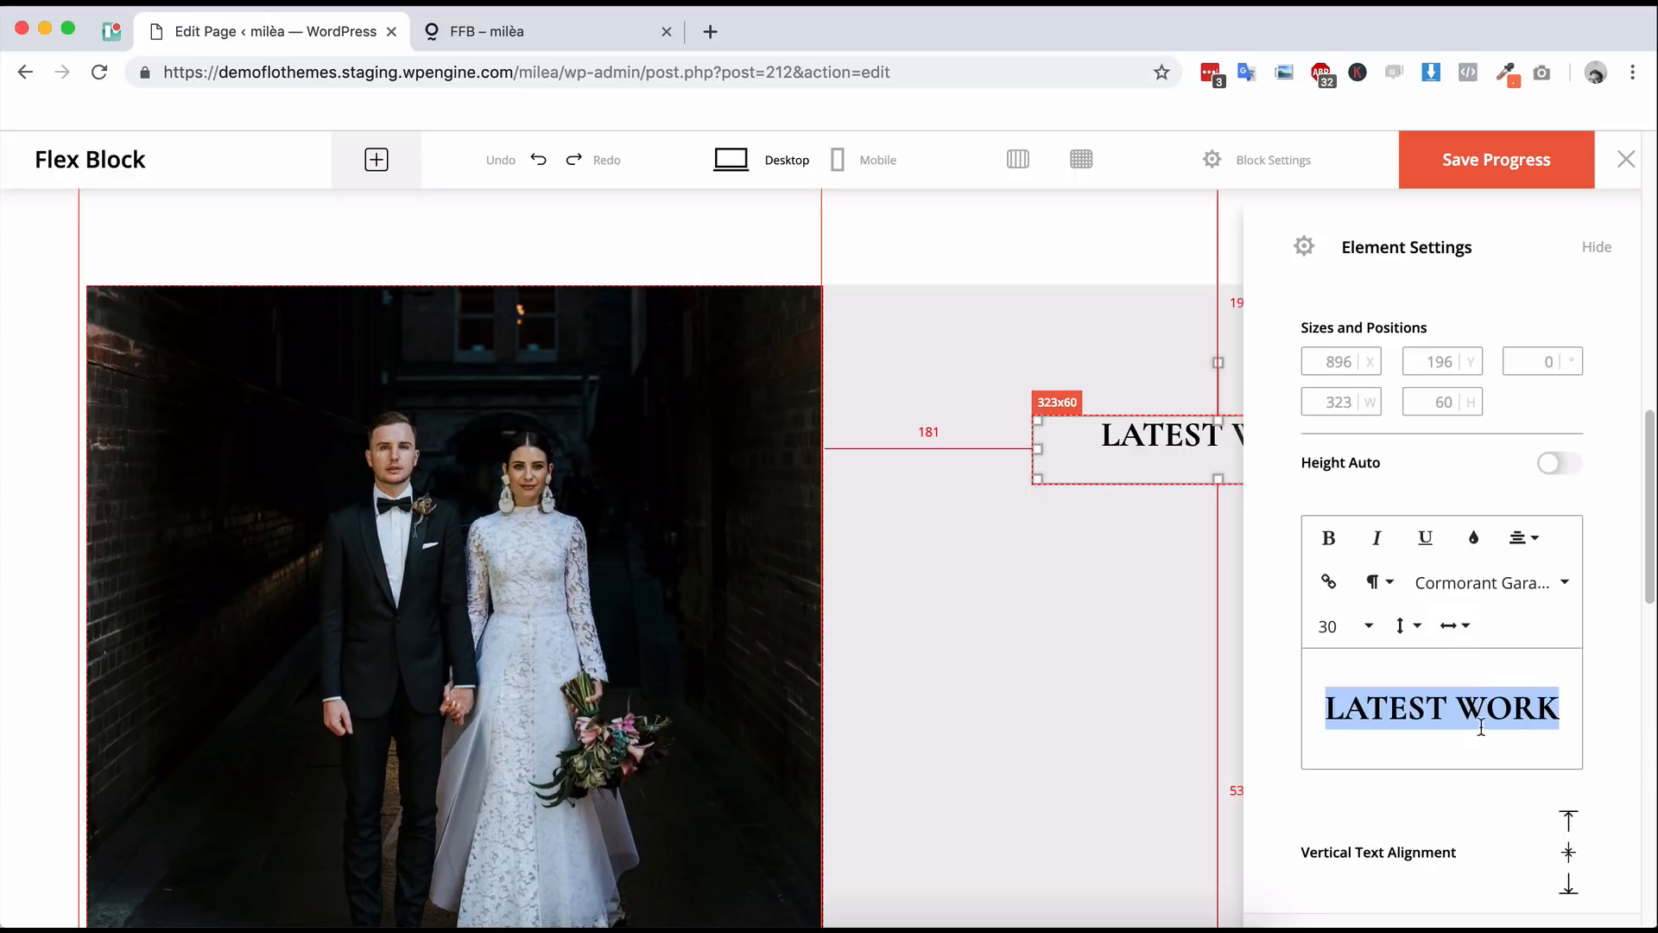
left_click(1377, 750)
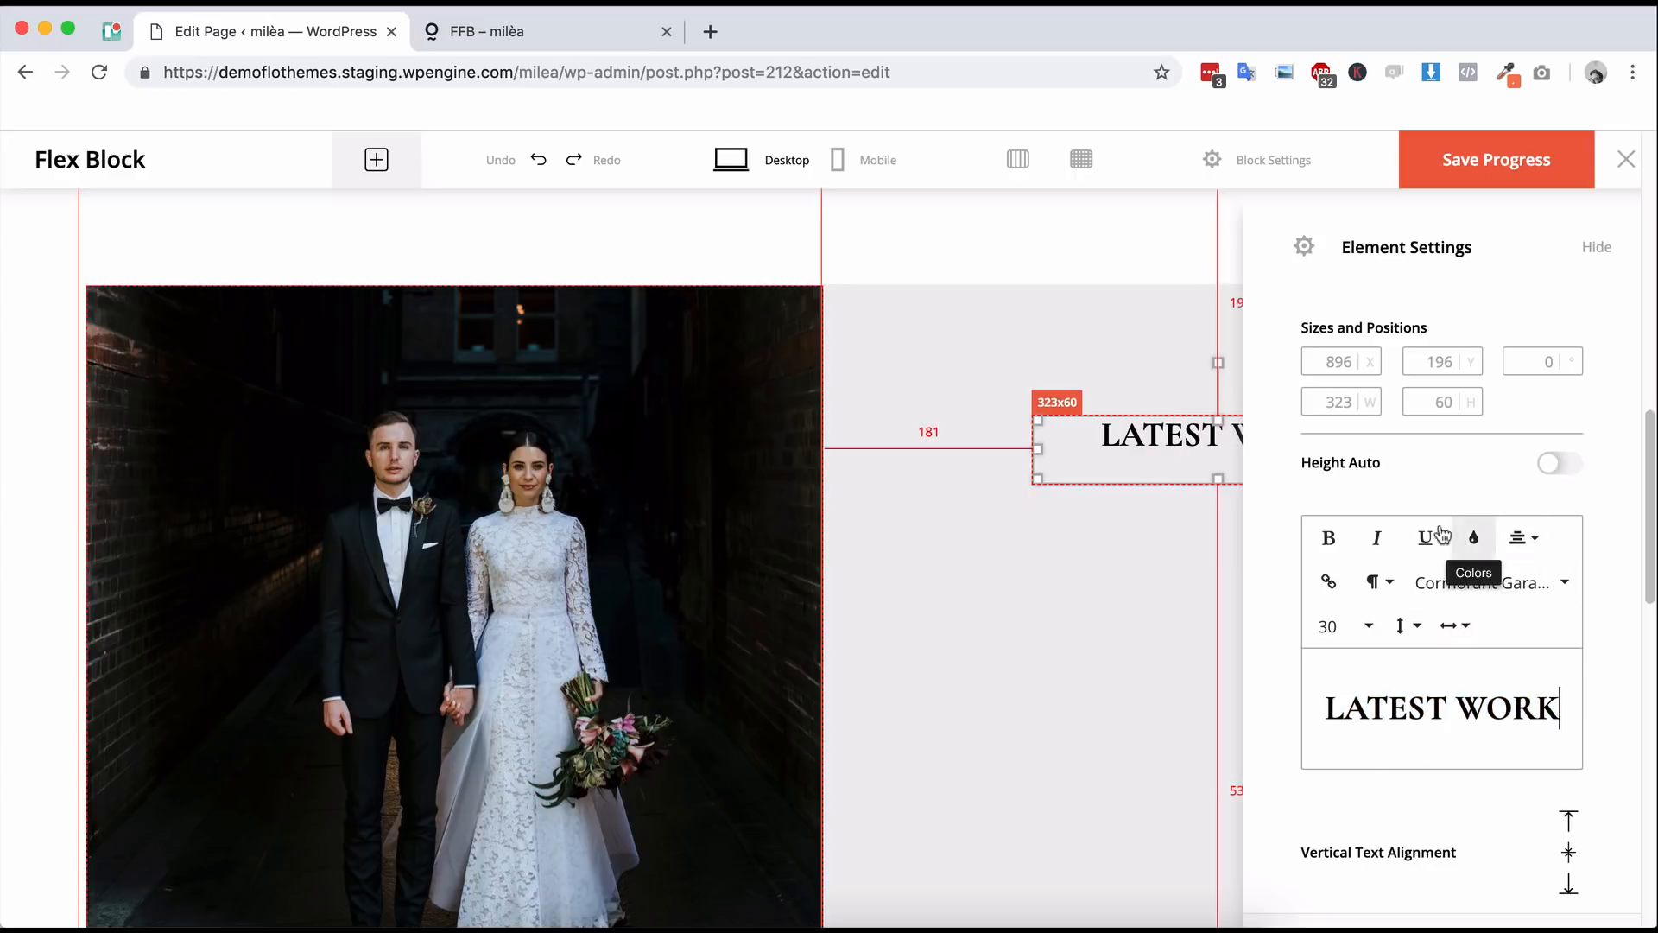
- Compare the top, middle and bottom vertical alignments for the LATEST WORK text, and settle on the middle one
left_click(1571, 852)
left_click(1575, 892)
left_click(1570, 855)
left_click(1570, 819)
left_click(1574, 862)
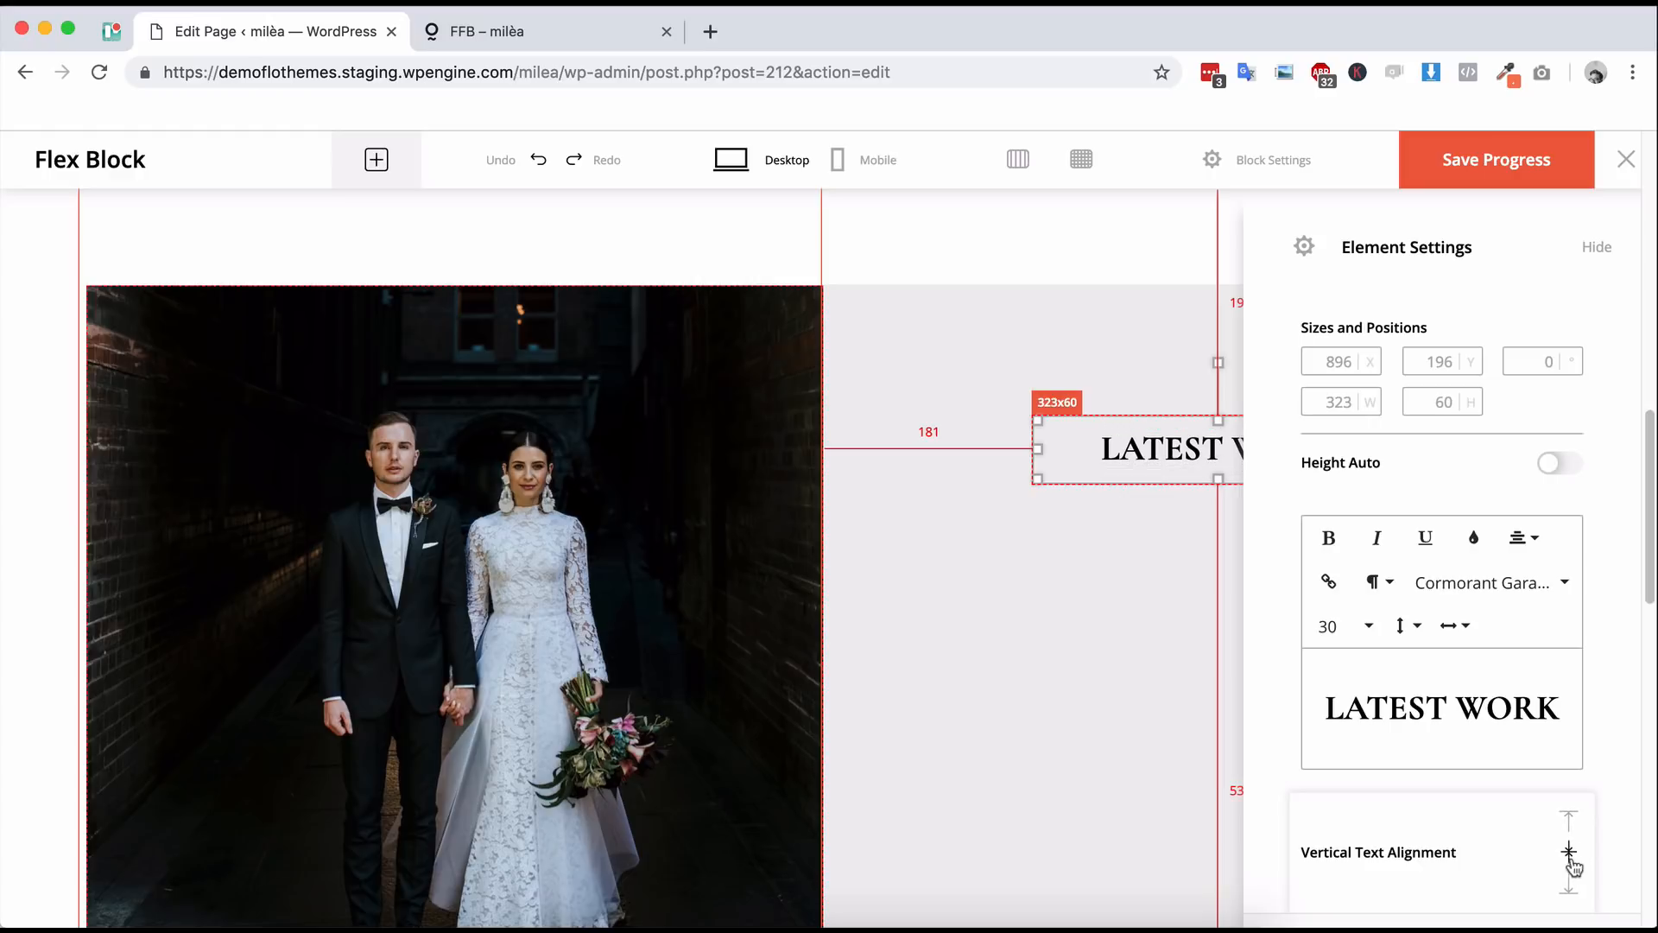
left_click(1569, 886)
scroll(1554, 807, "down", 5)
scroll(1528, 734, "up", 1)
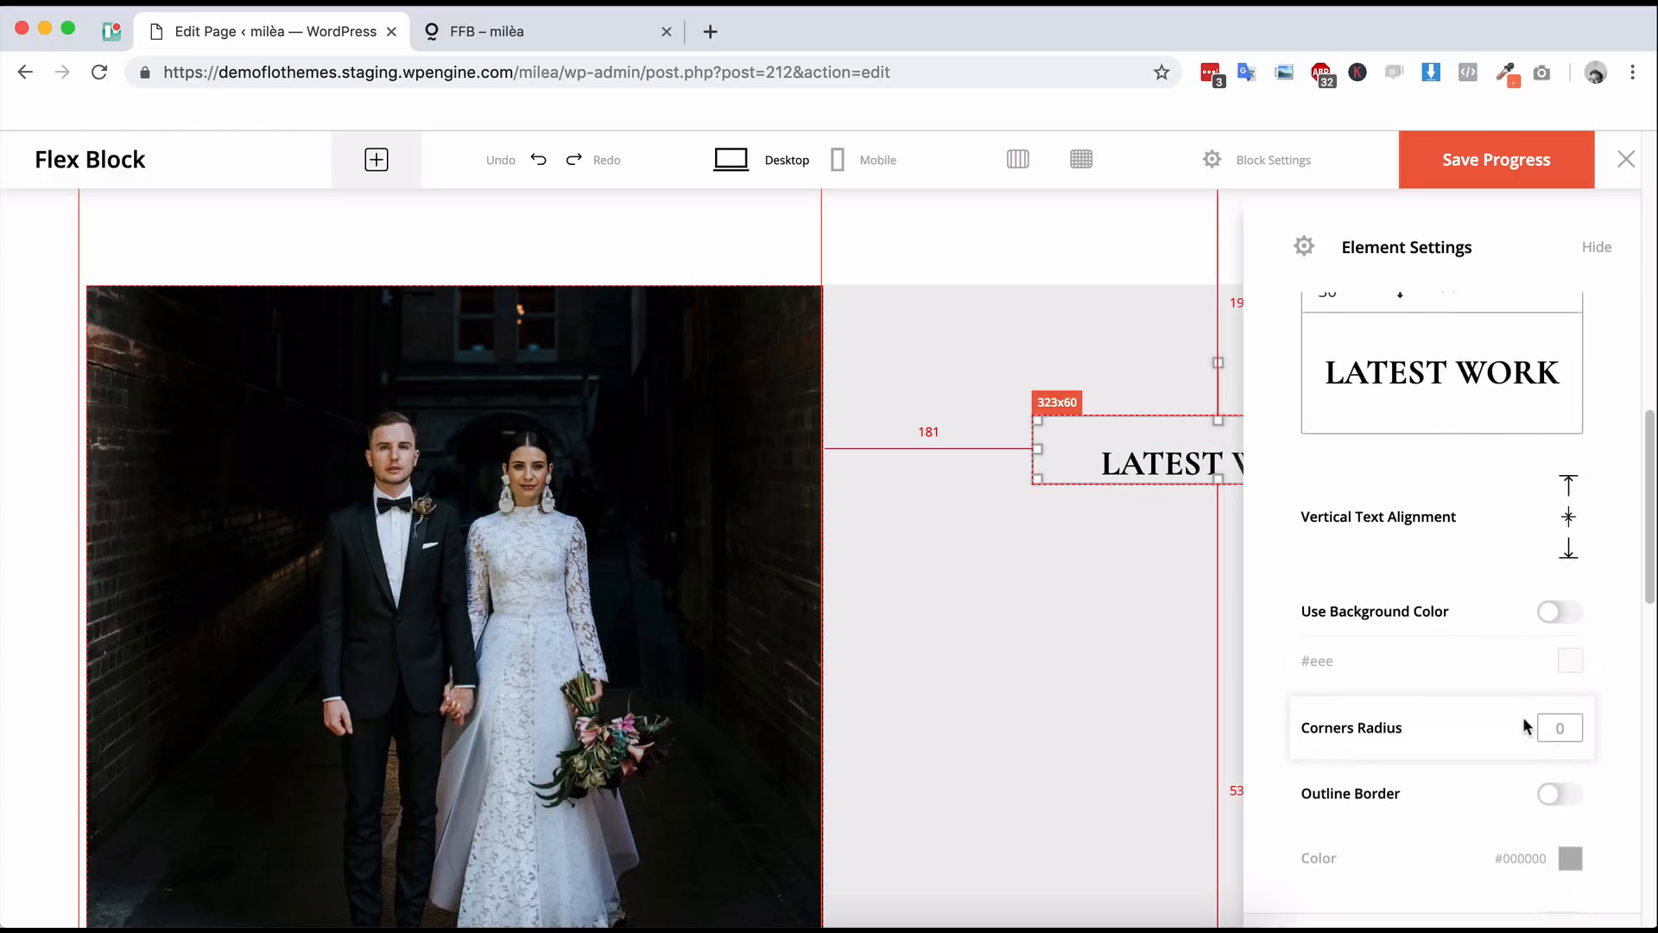
left_click(1568, 551)
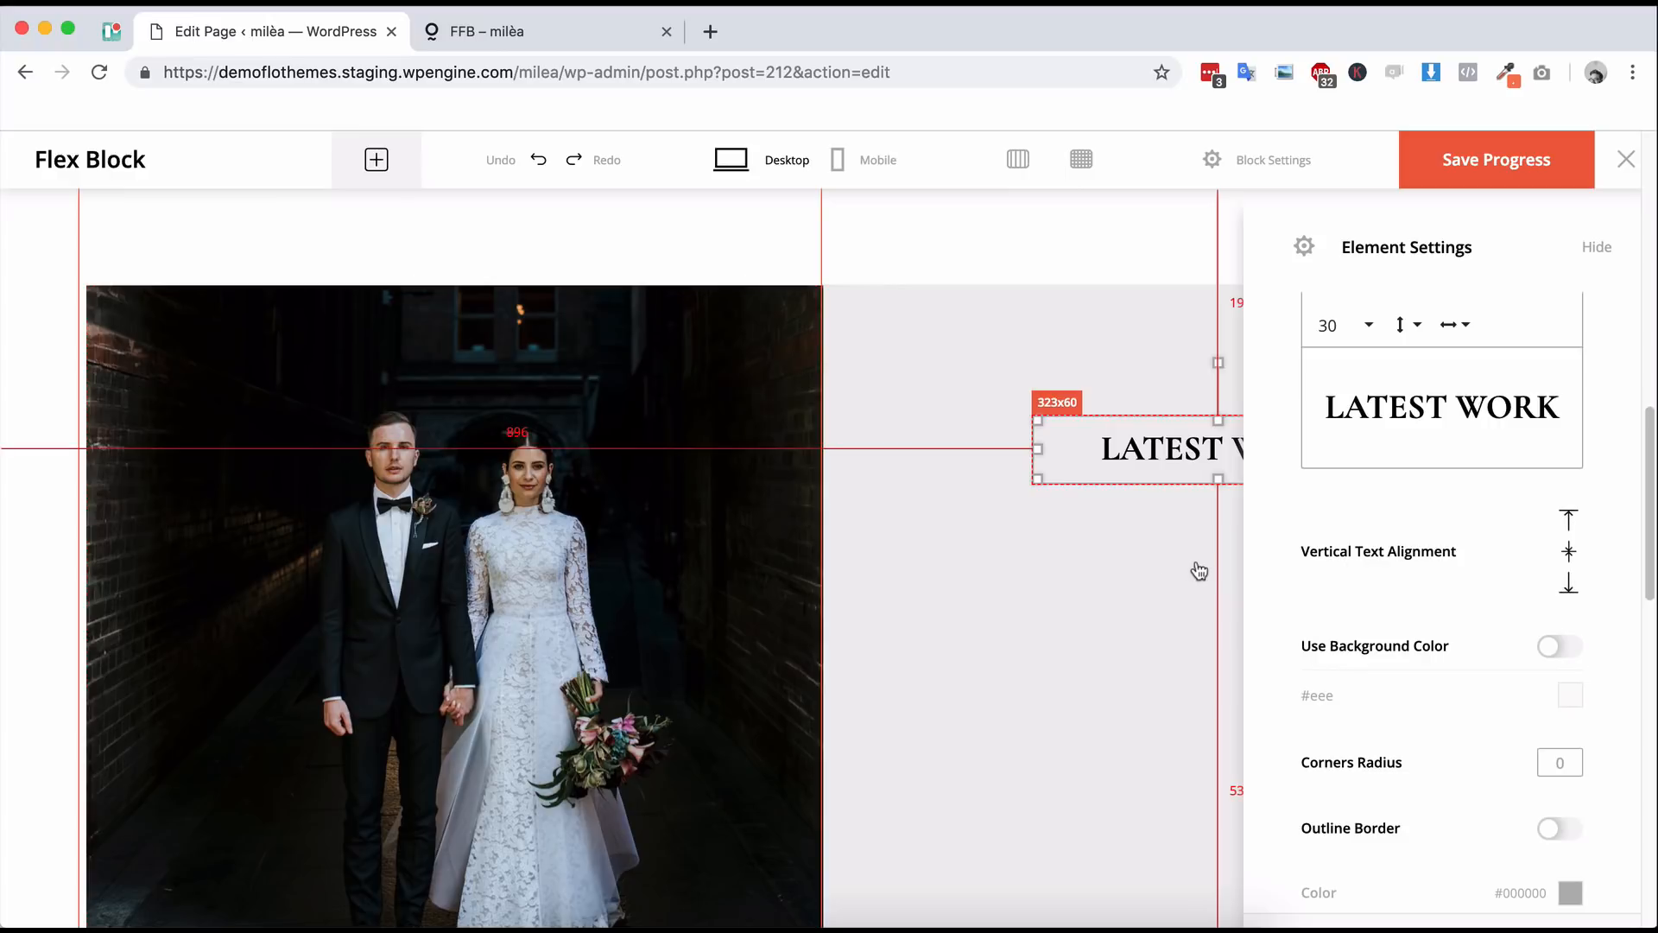
- Turn on automatic height for the LATEST WORK text box, check it on the canvas, and turn it off again
scroll(1390, 563, "up", 5)
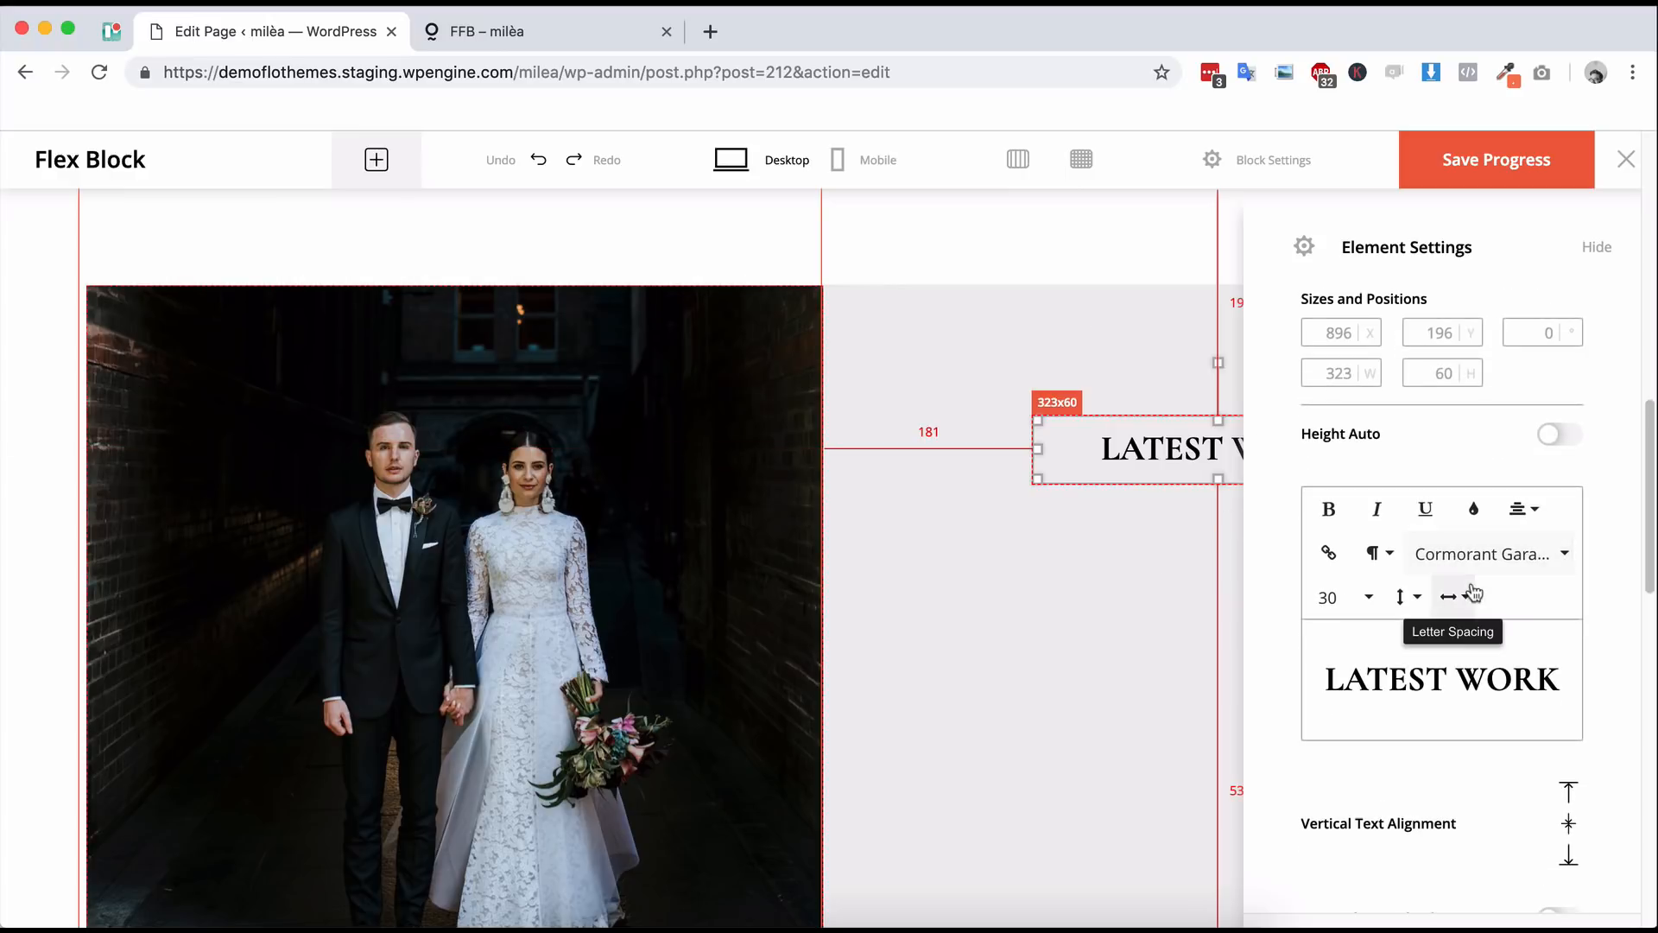
scroll(1473, 594, "down", 1)
left_click(1565, 406)
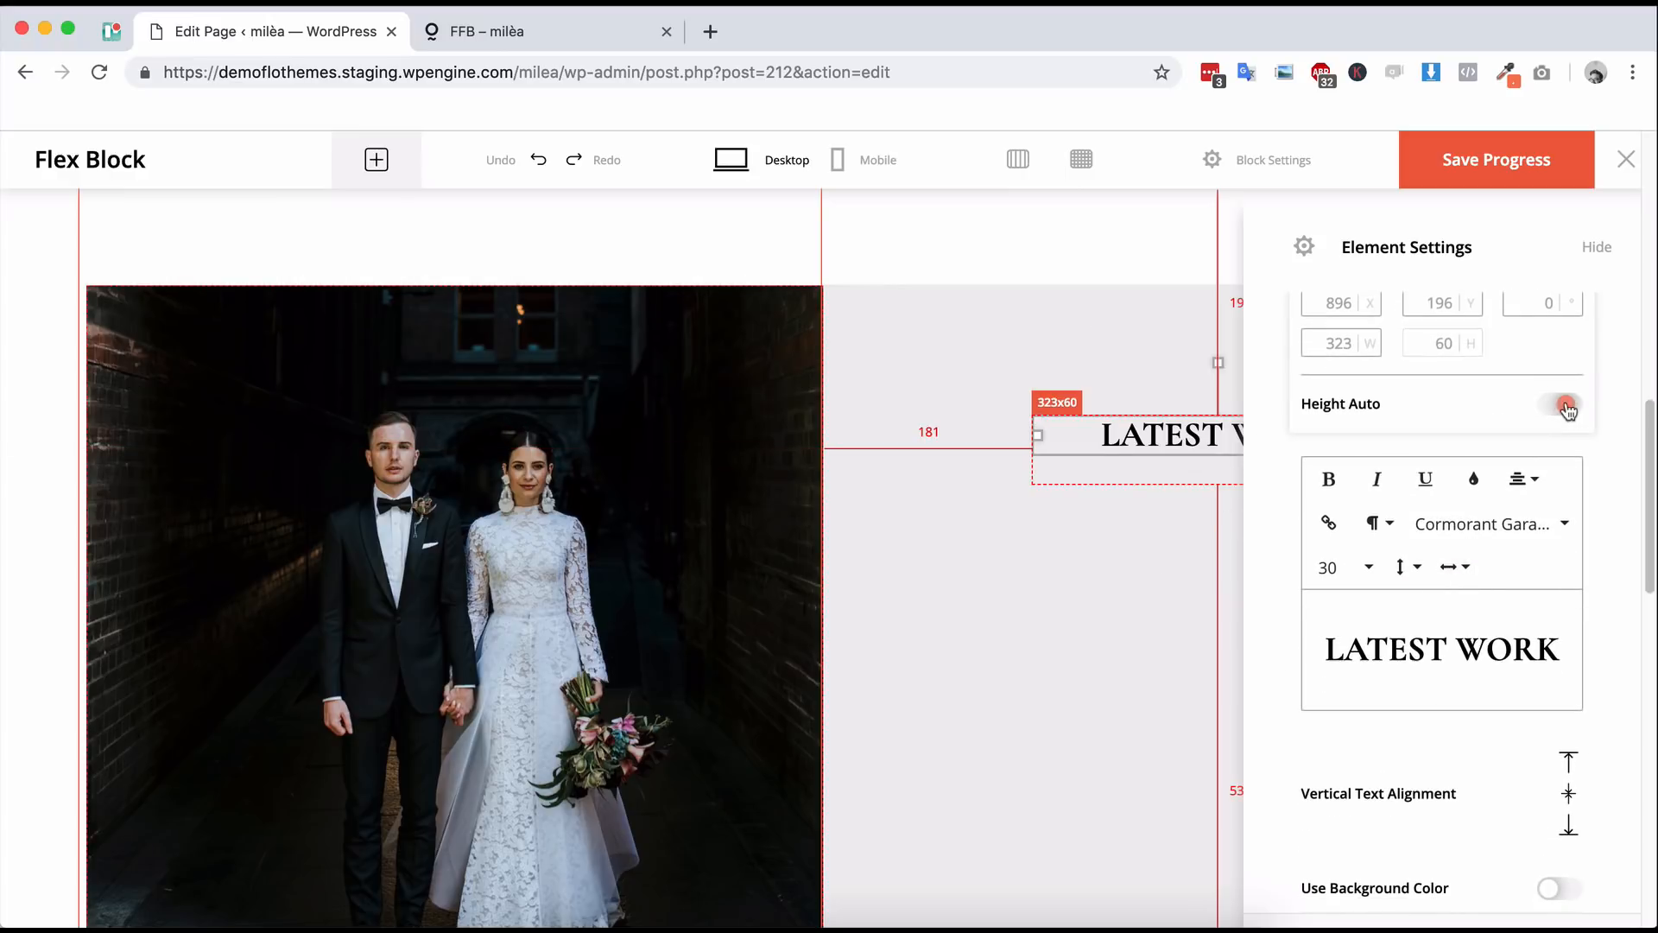
left_click(1001, 557)
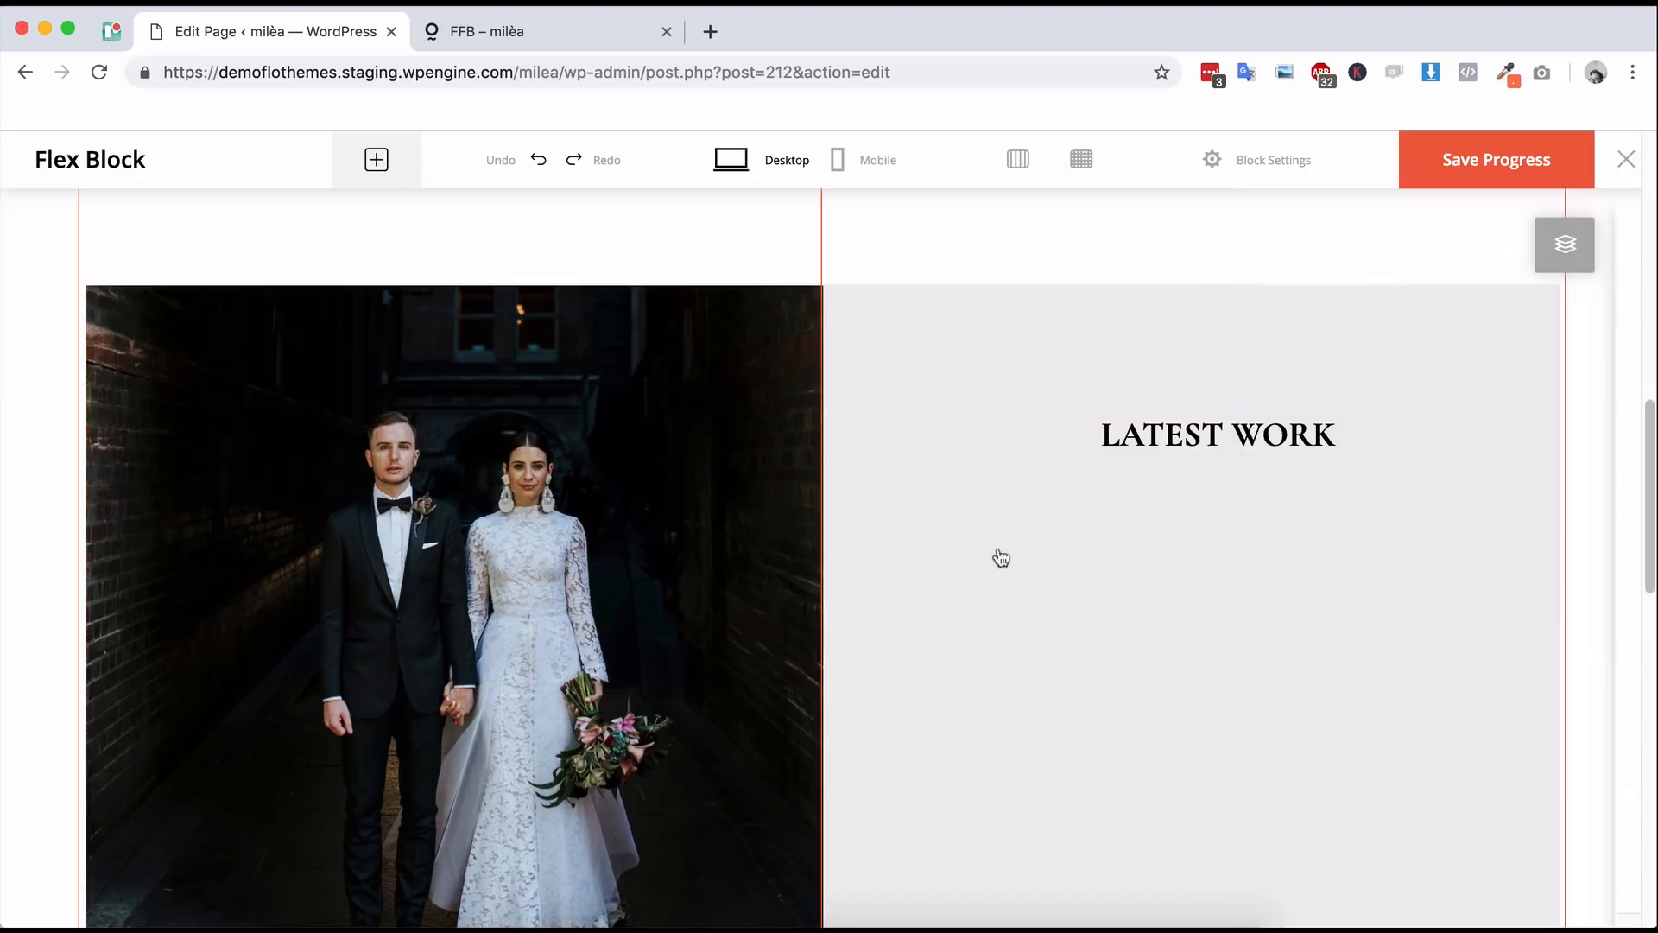
left_click(1244, 438)
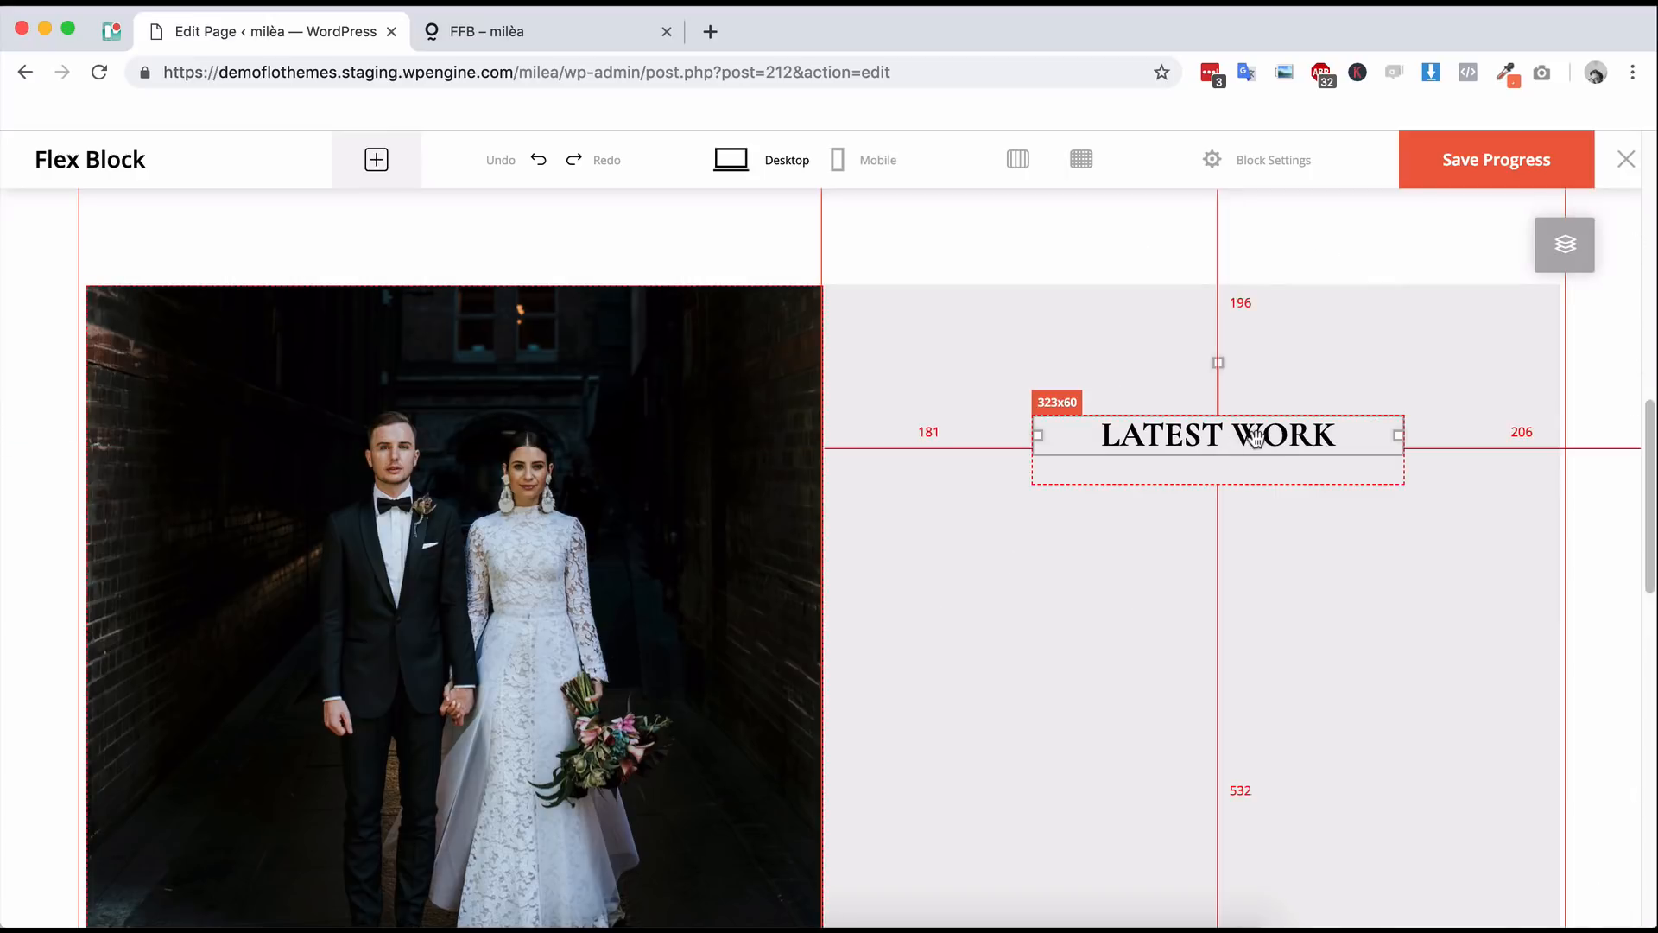
left_click(1559, 463)
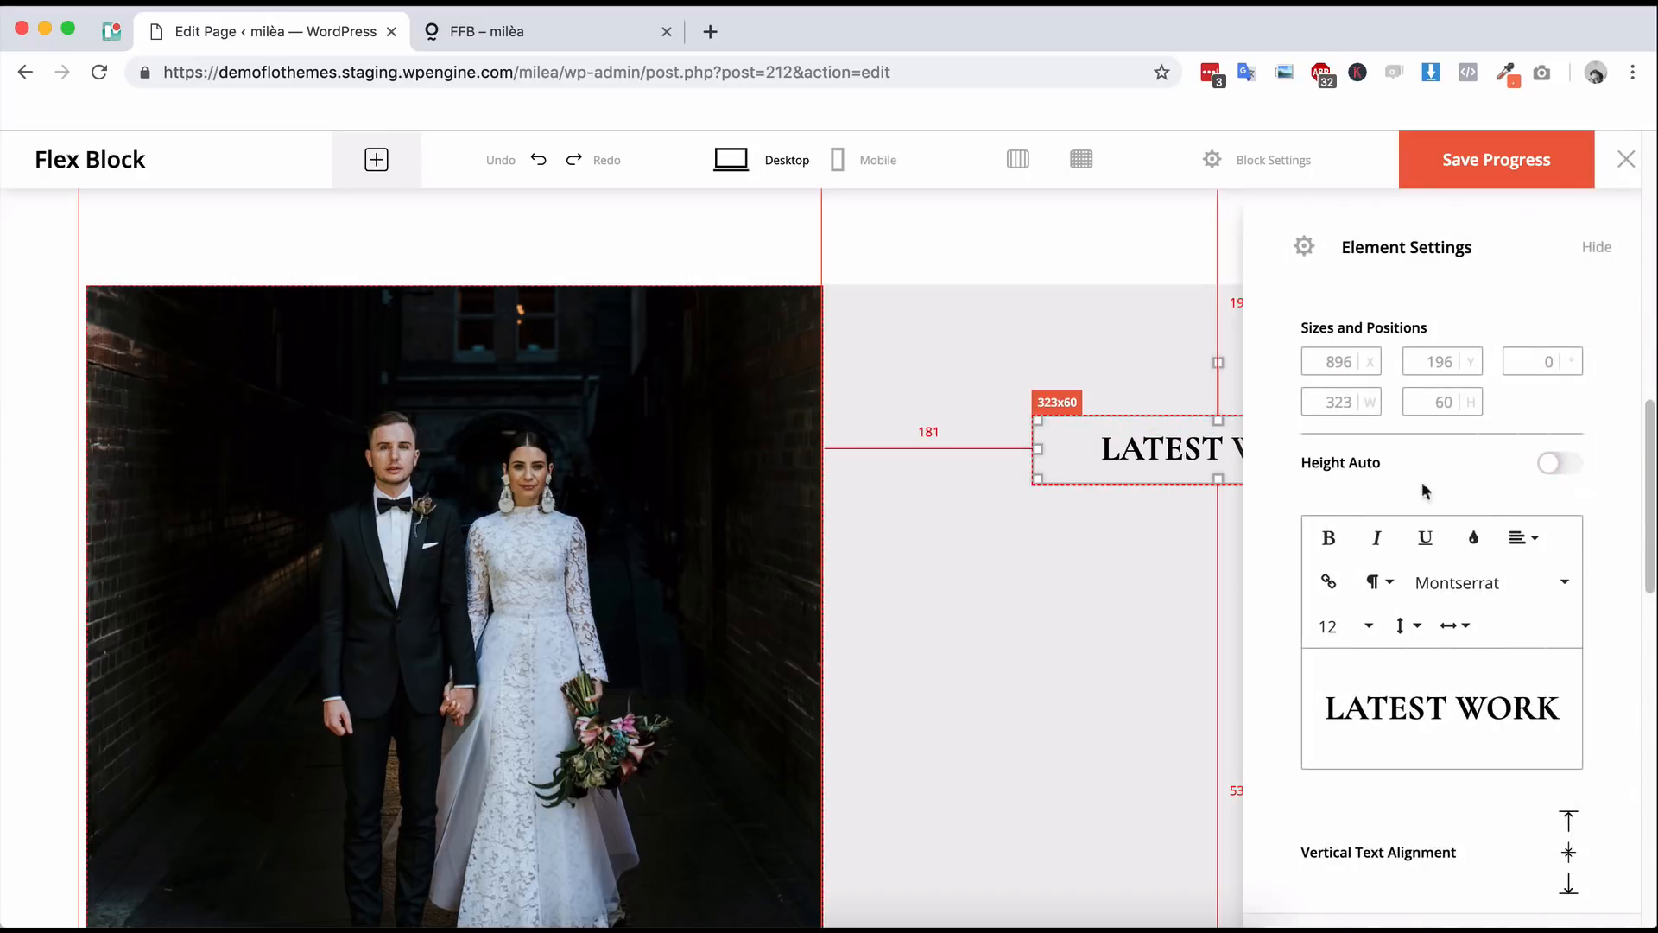
- Try automatic height on the LATEST WORK text box once more, and restore its fixed height
scroll(1485, 492, "down", 1)
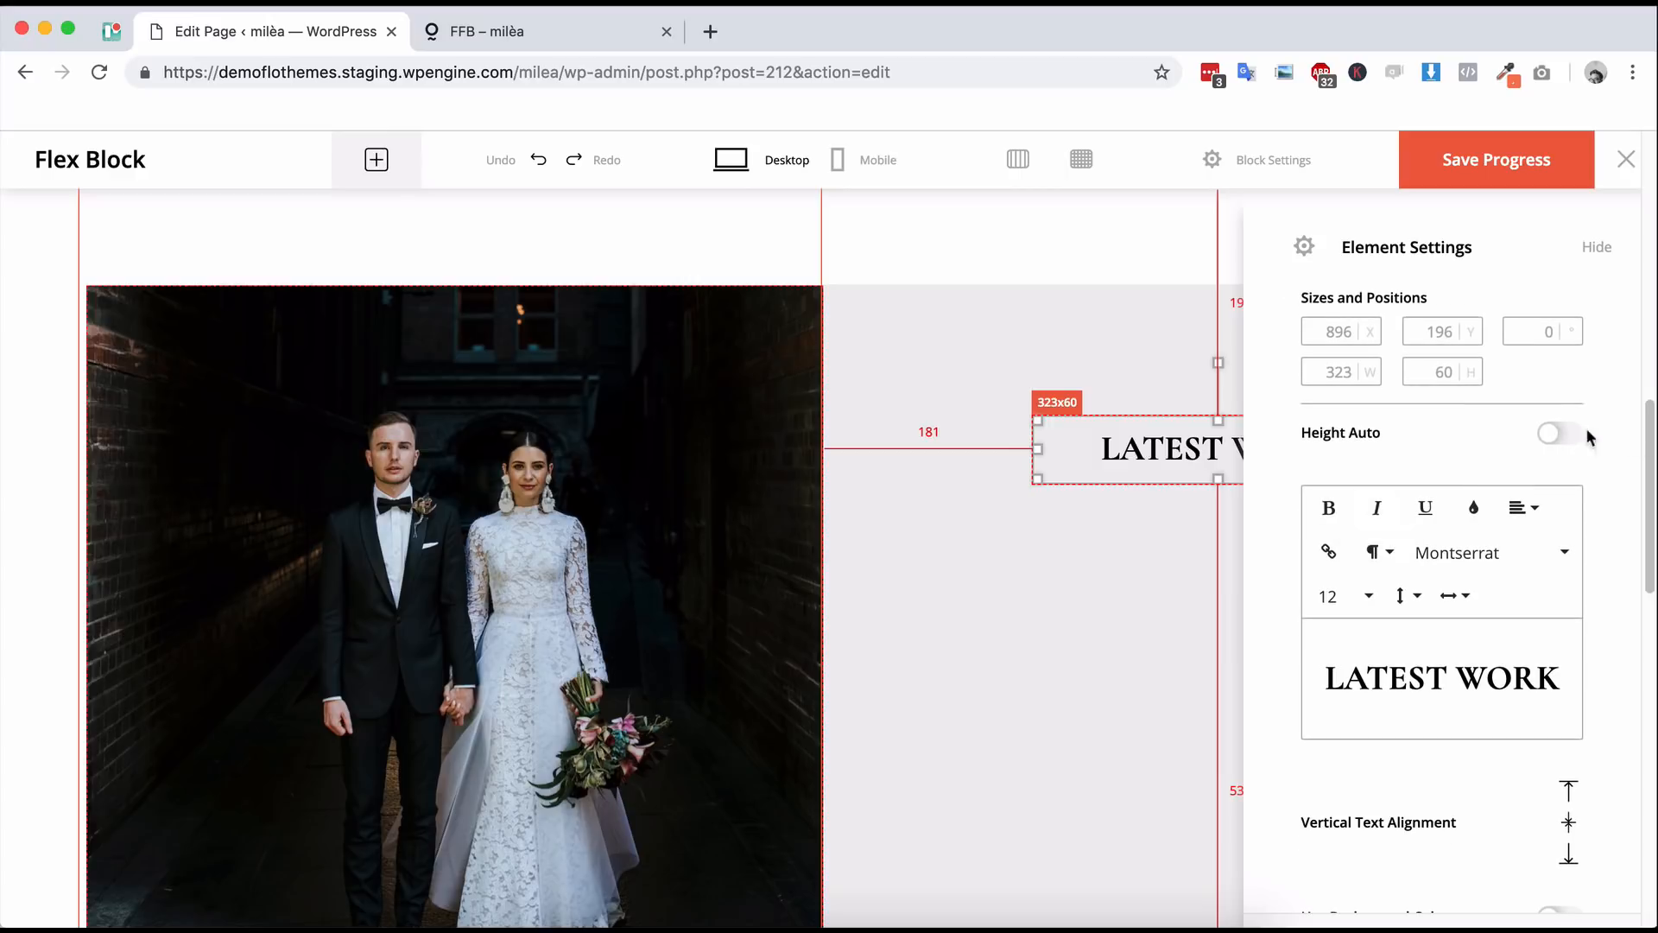
left_click(1556, 434)
left_click(1102, 234)
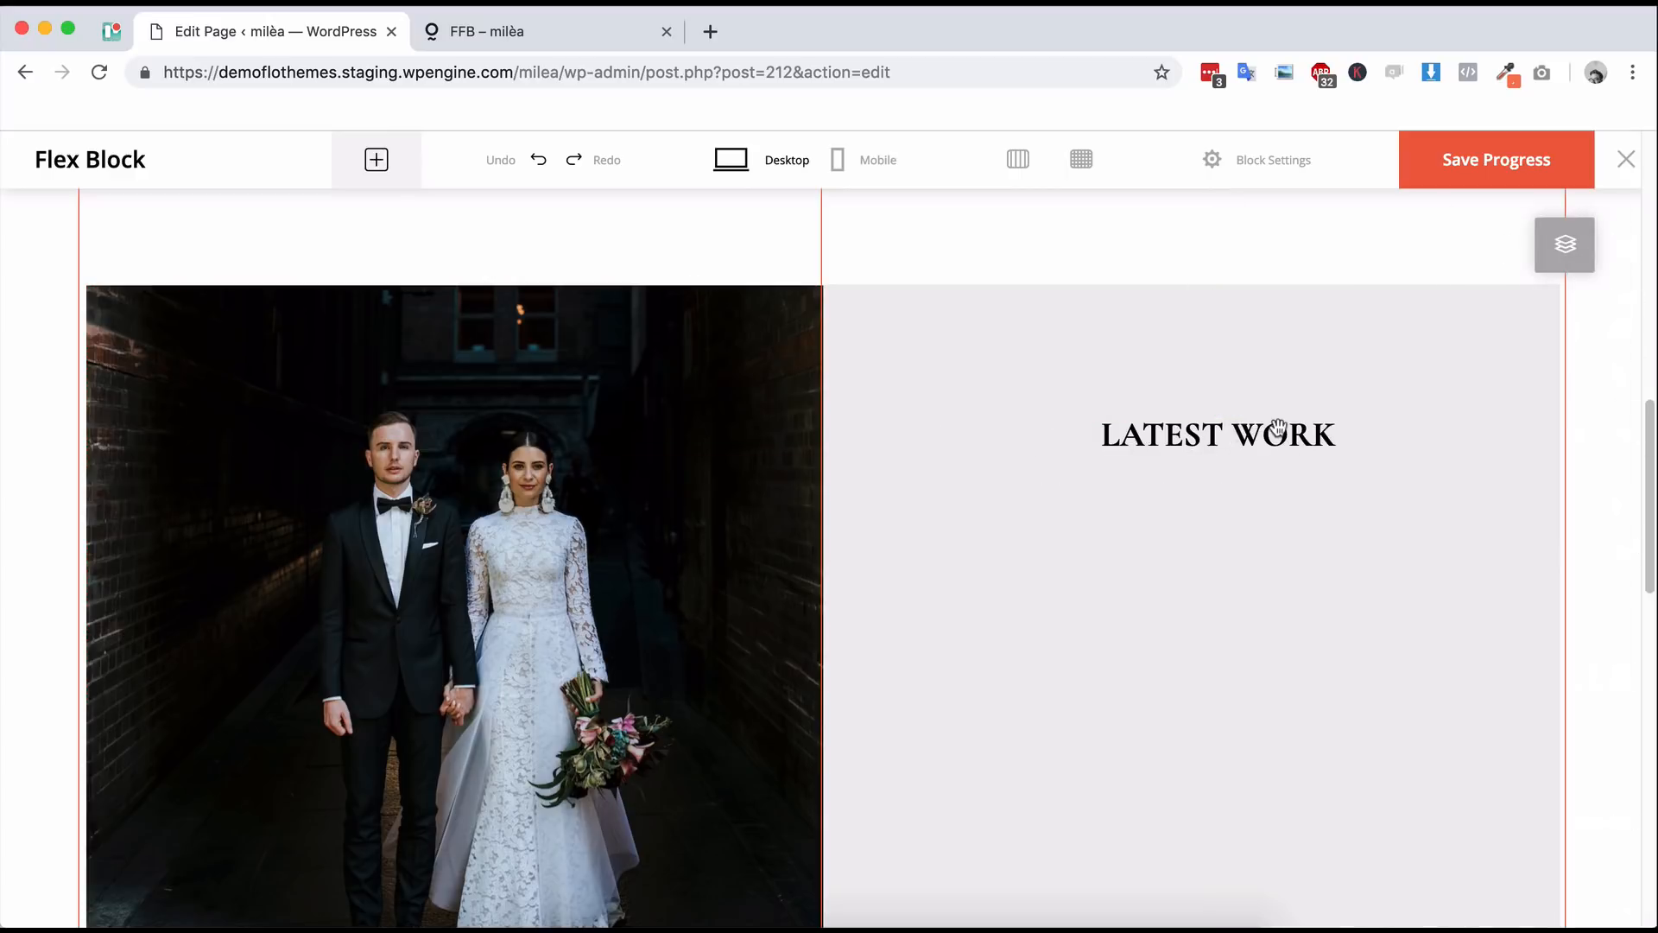
left_click(1281, 436)
left_click(1554, 466)
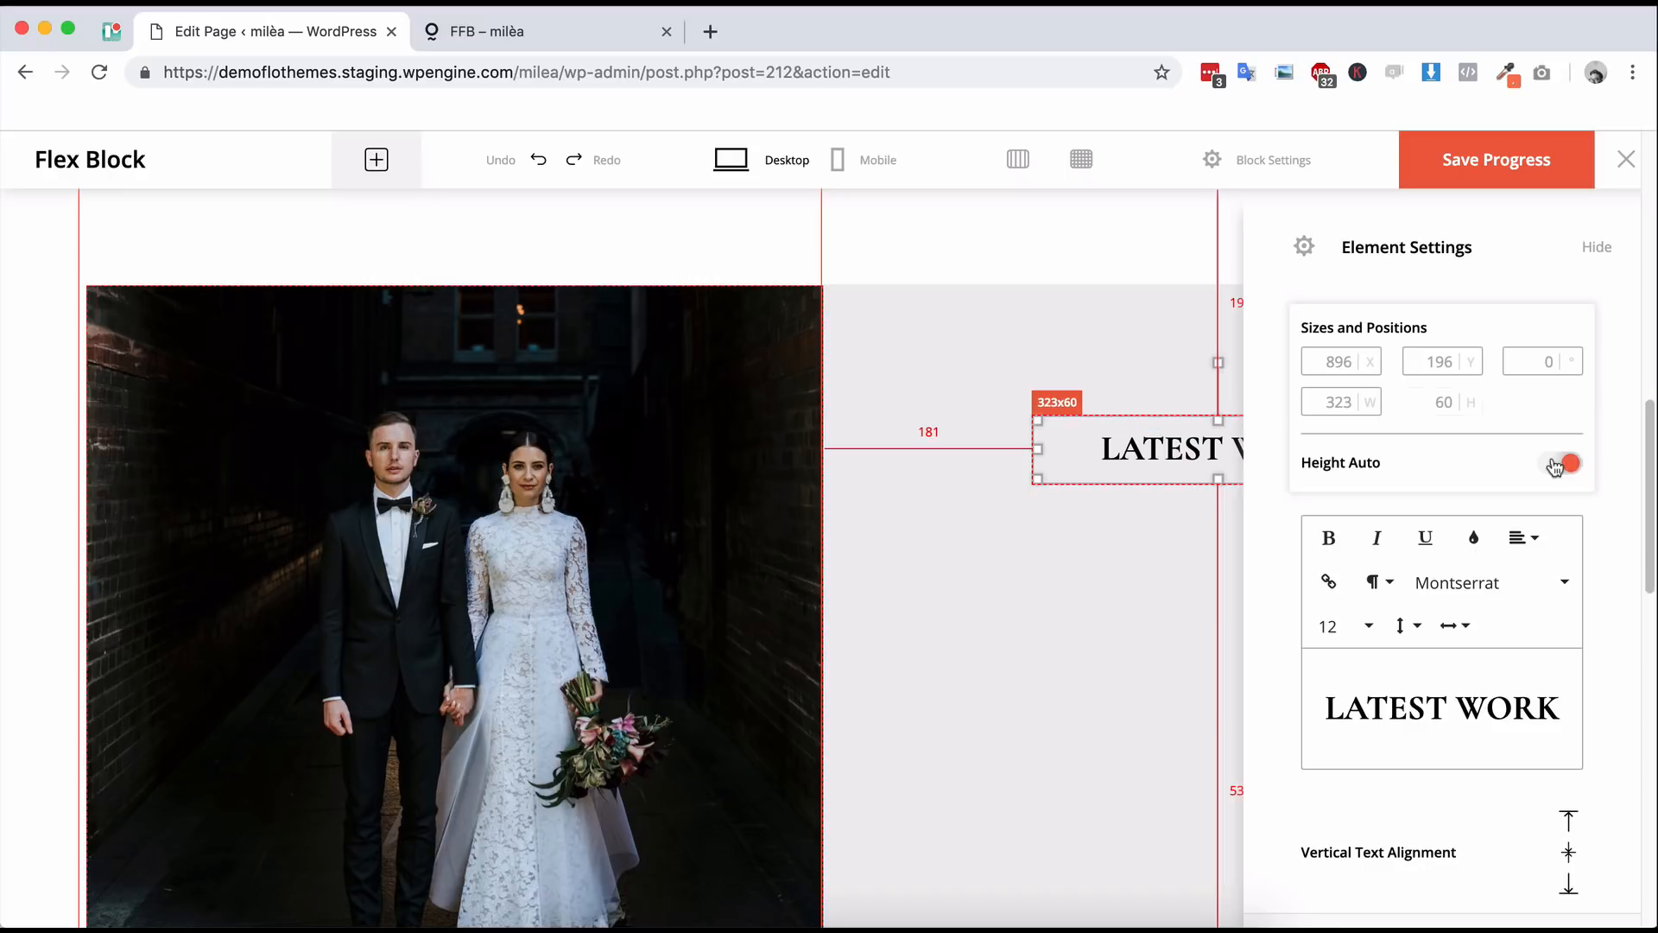
- Try a red #b13939 background on the LATEST WORK text box, switch the background off, and view the corner and border options
scroll(1512, 622, "down", 5)
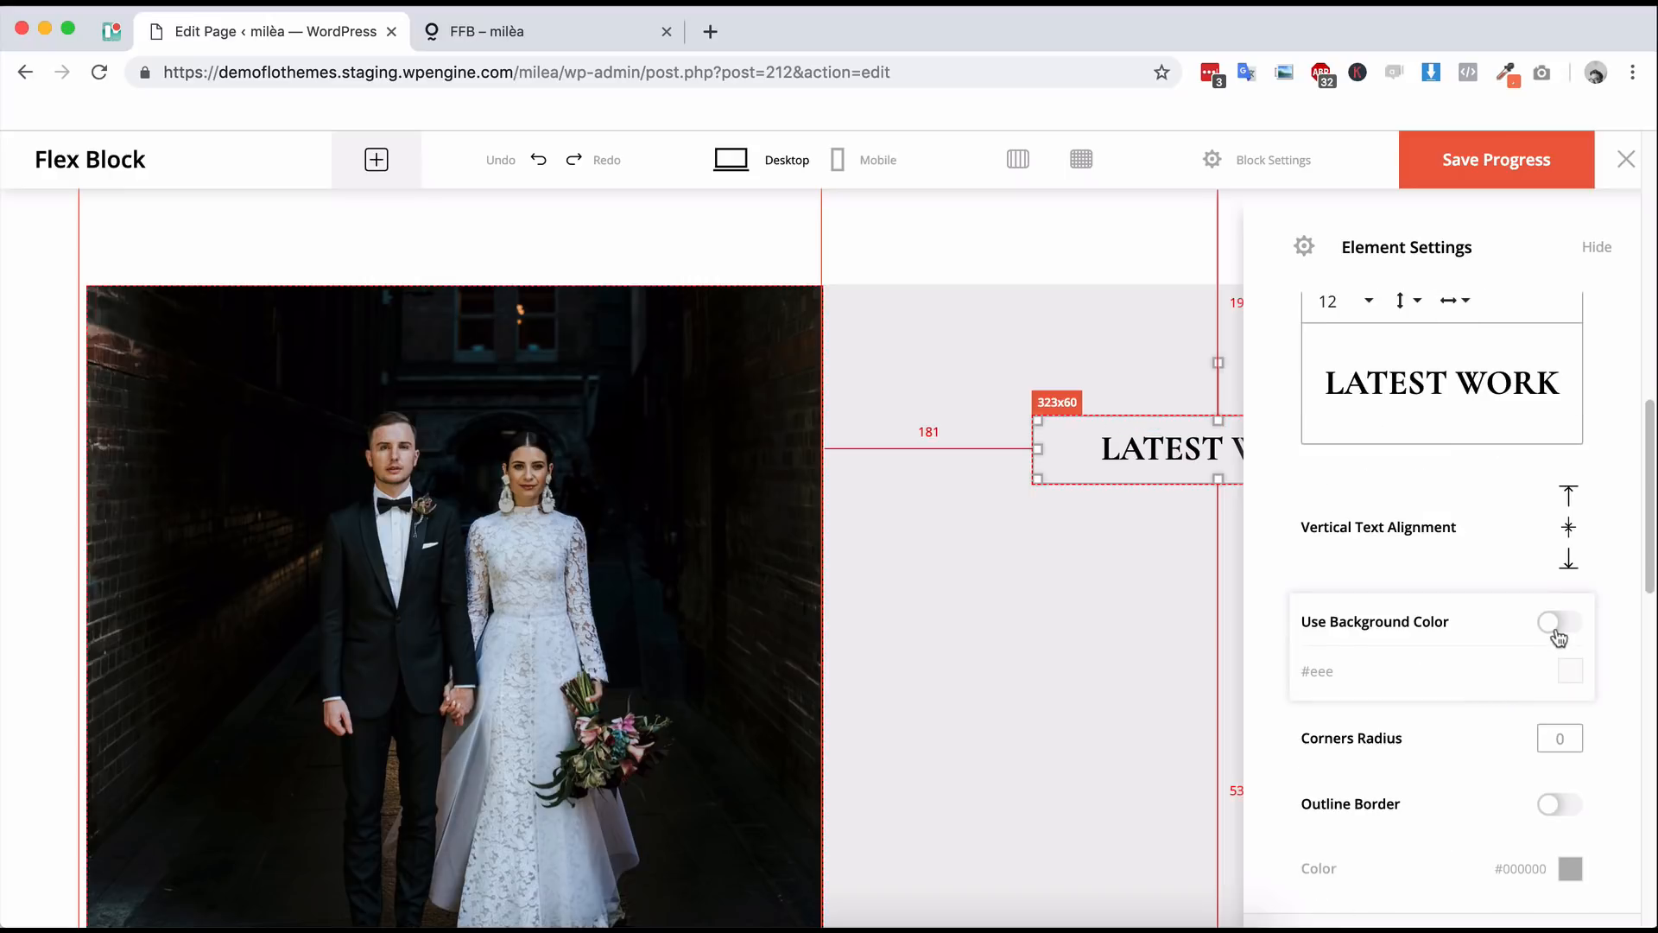
left_click(1564, 622)
left_click(1570, 671)
left_click_drag(1429, 744, 1509, 765)
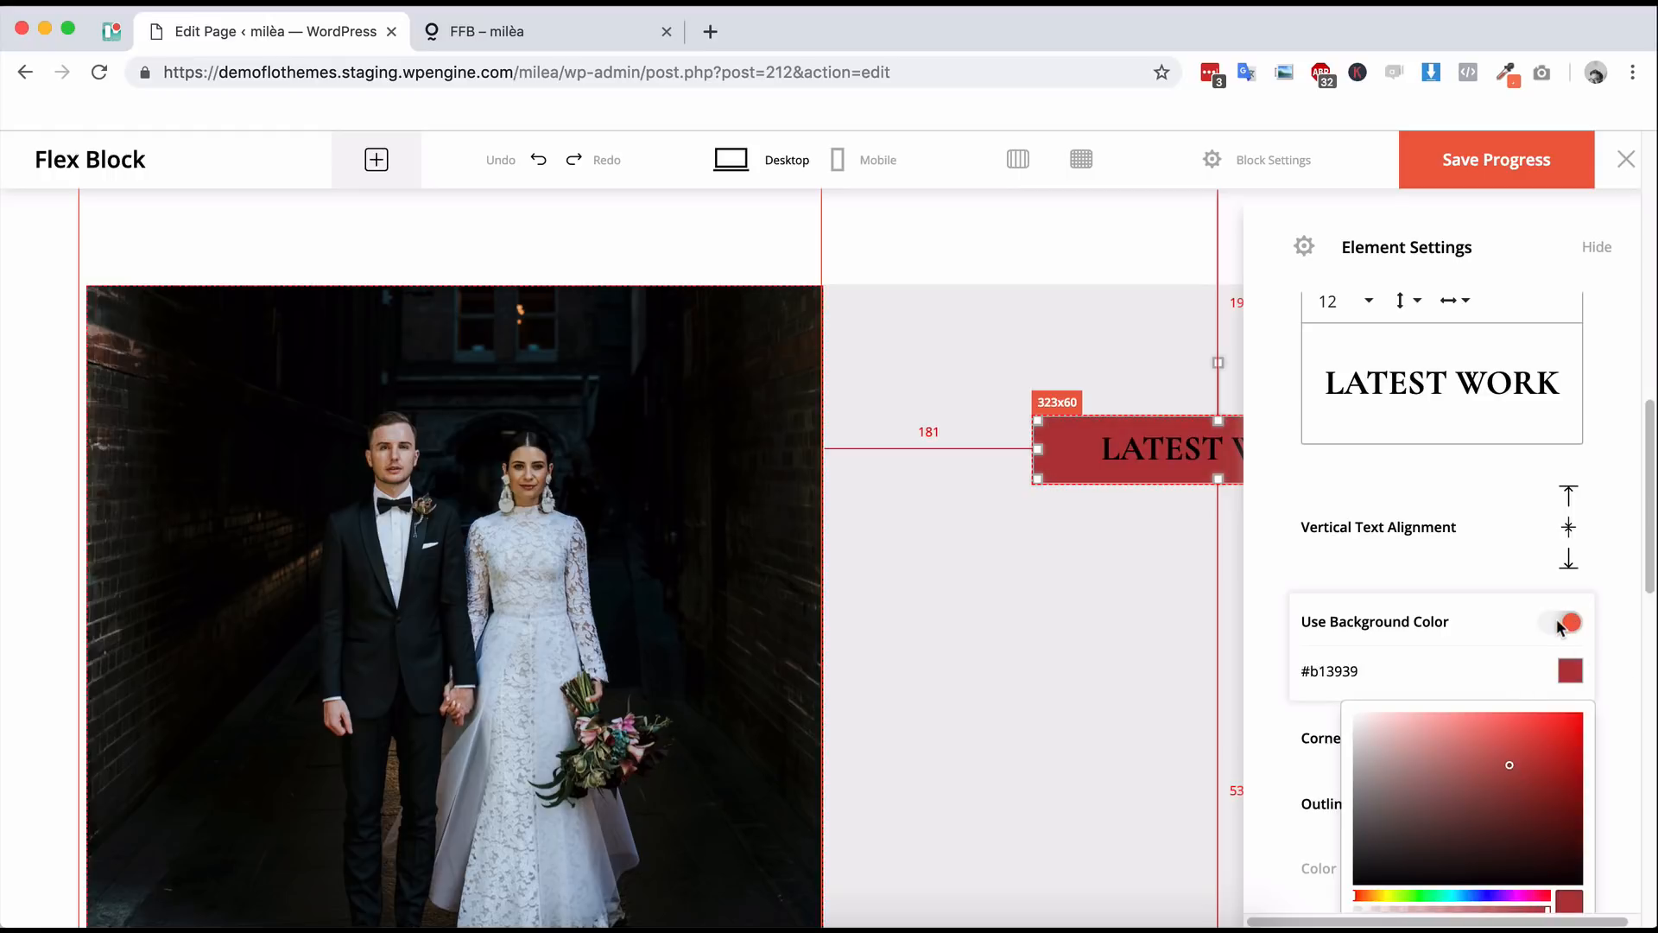
left_click(1556, 618)
left_click(1556, 620)
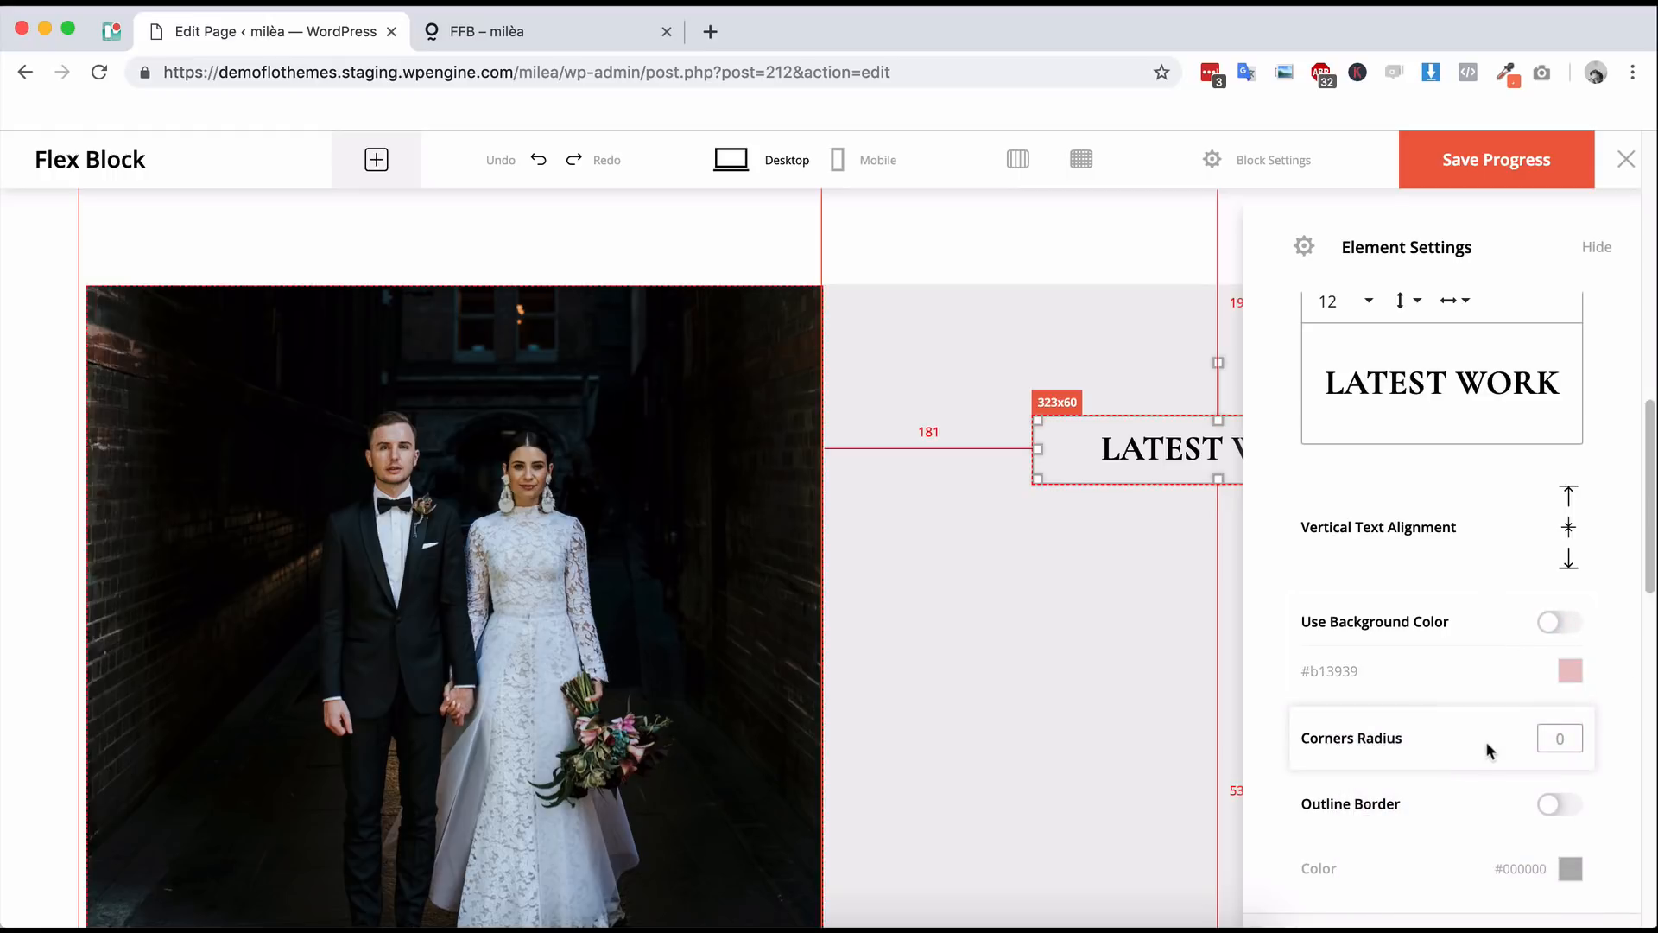
scroll(1485, 741, "down", 3)
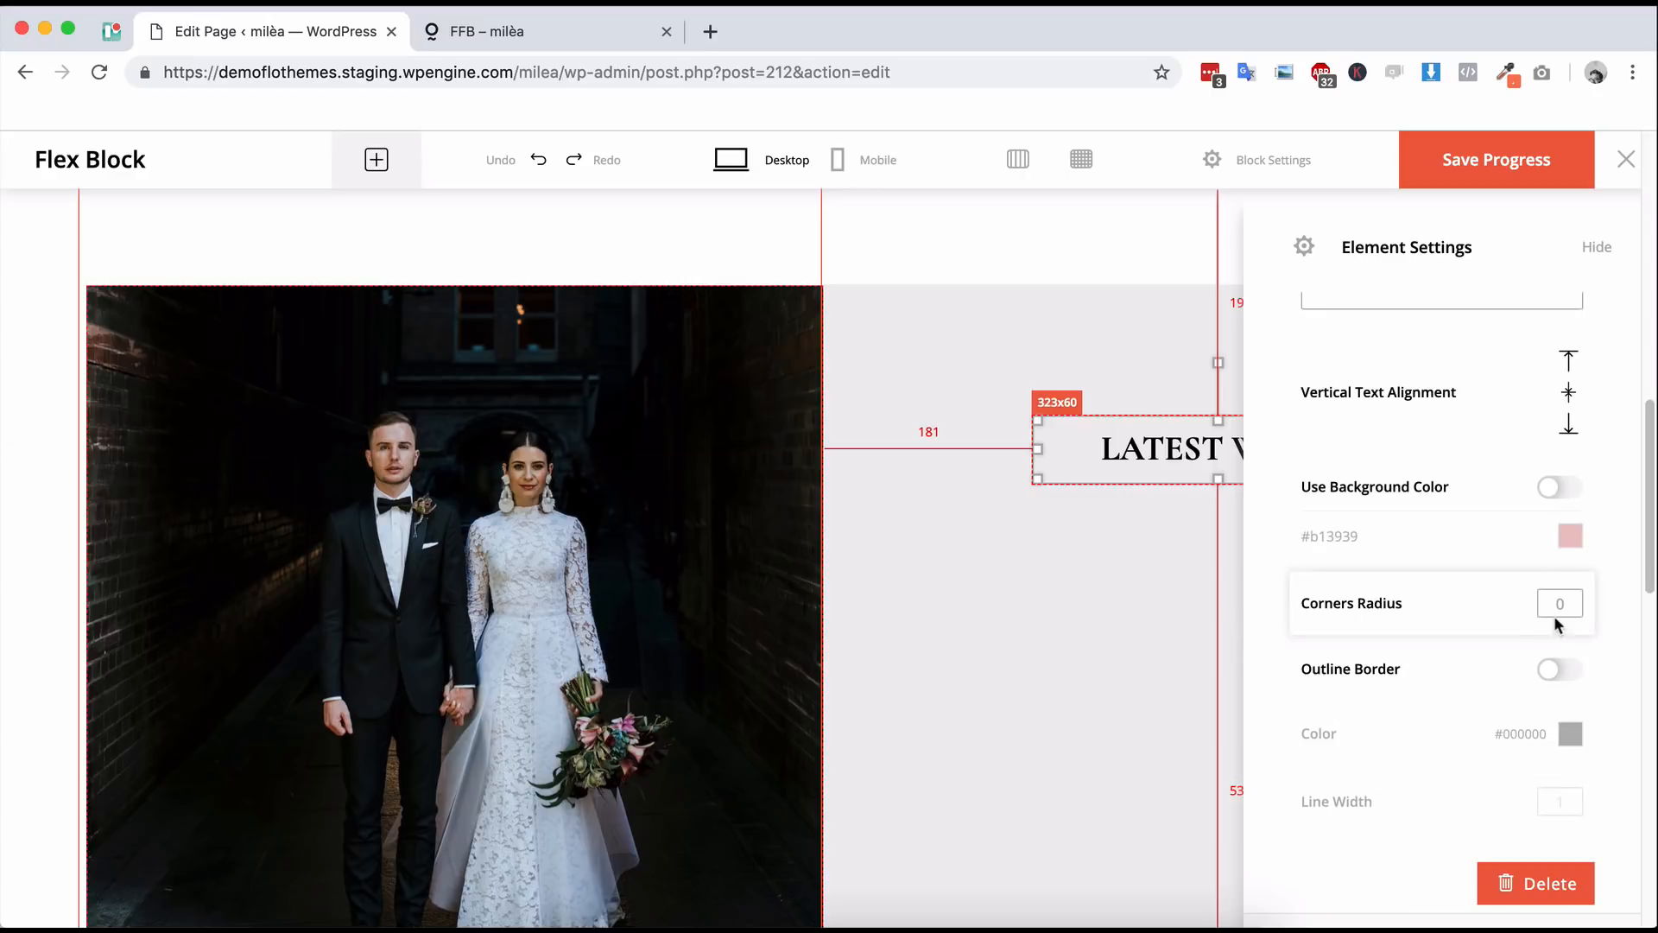
scroll(1537, 657, "down", 4)
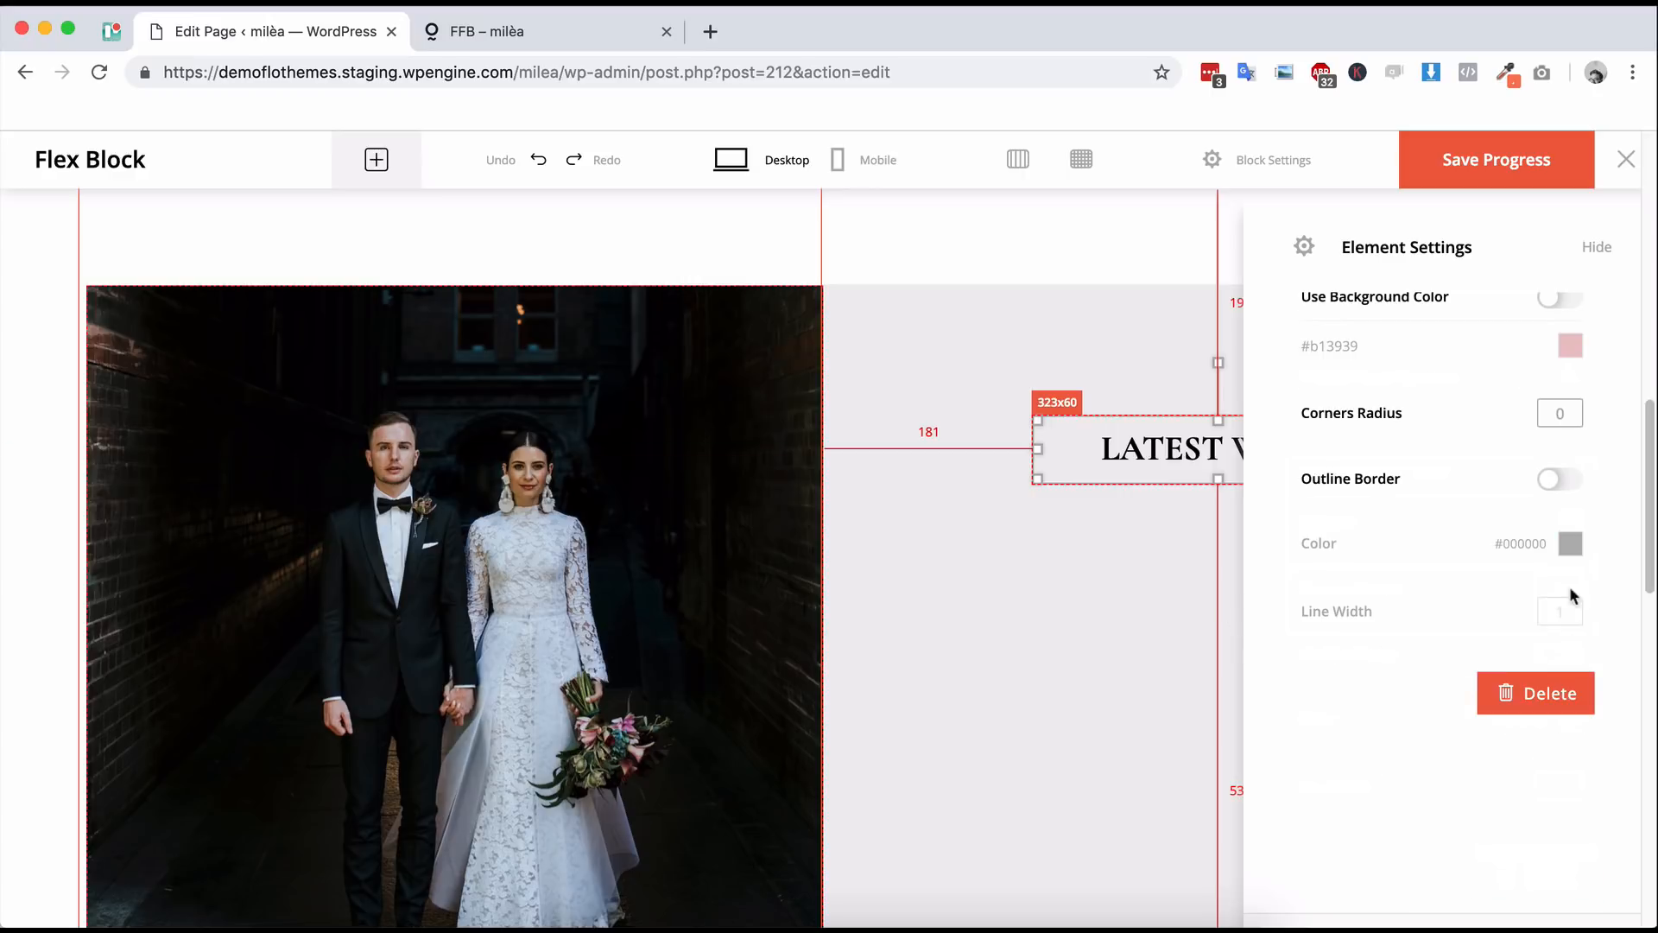
- Add an outline border with a line width of 11 to the LATEST WORK text element
scroll(1520, 484, "up", 1)
left_click(1563, 515)
left_click(1563, 639)
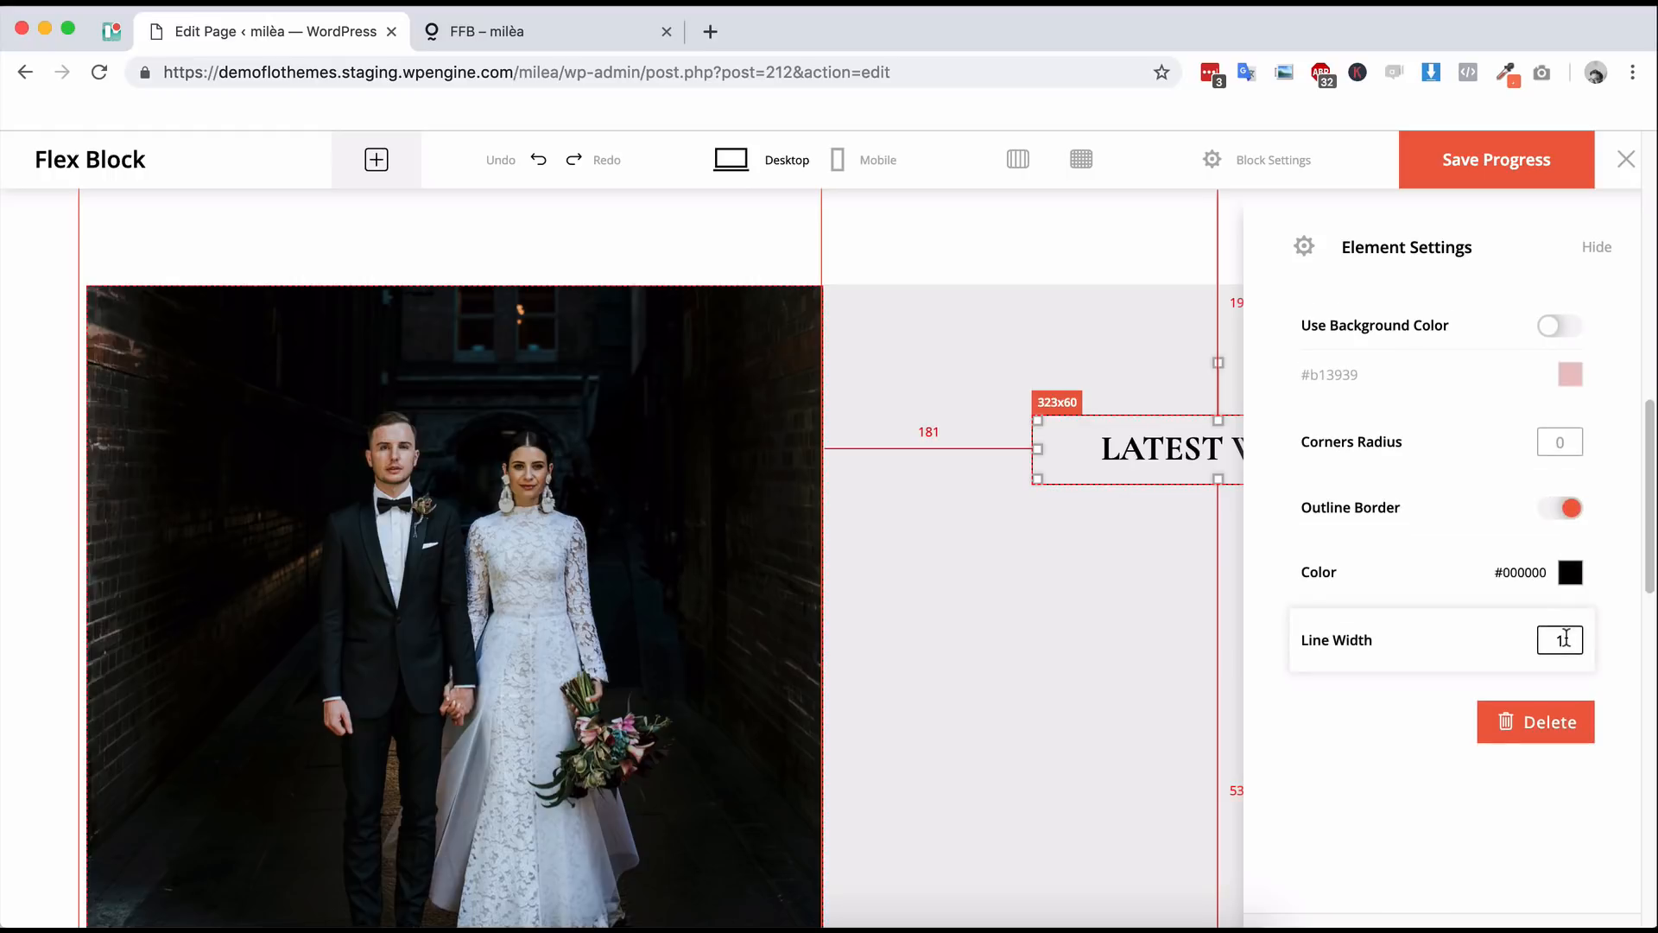
type("1")
left_click(1109, 309)
left_click(1097, 224)
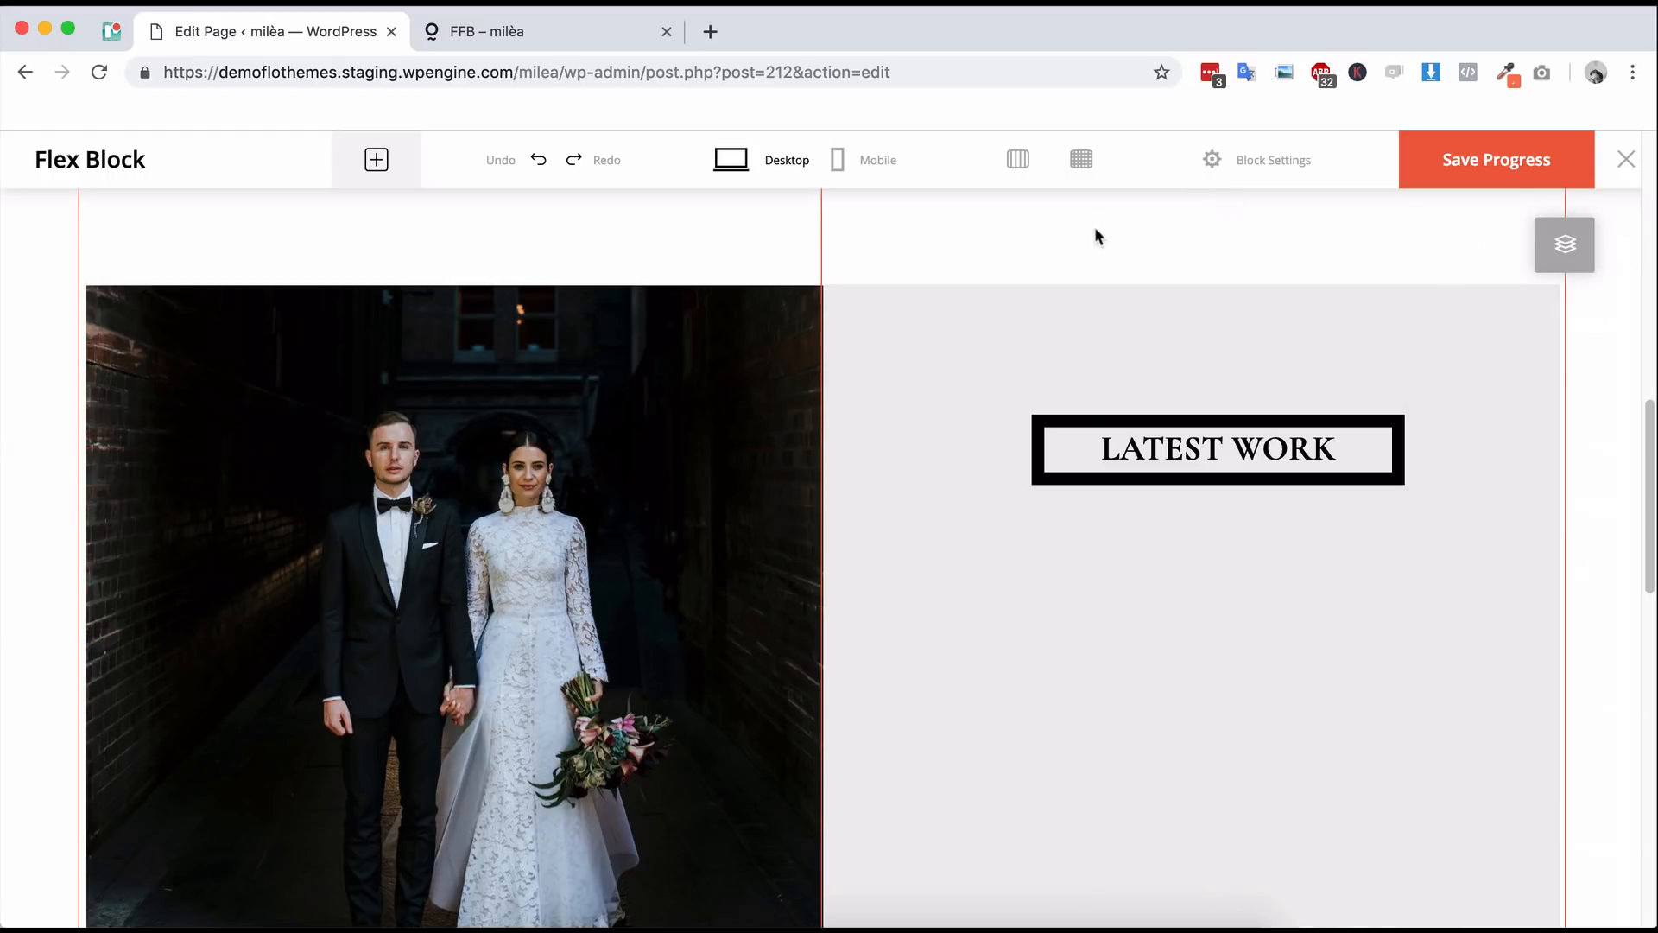
- Turn off the outline border of the LATEST WORK text element and close its settings
left_click(1273, 432)
scroll(1561, 658, "down", 10)
left_click(1568, 472)
scroll(1114, 415, "up", 3)
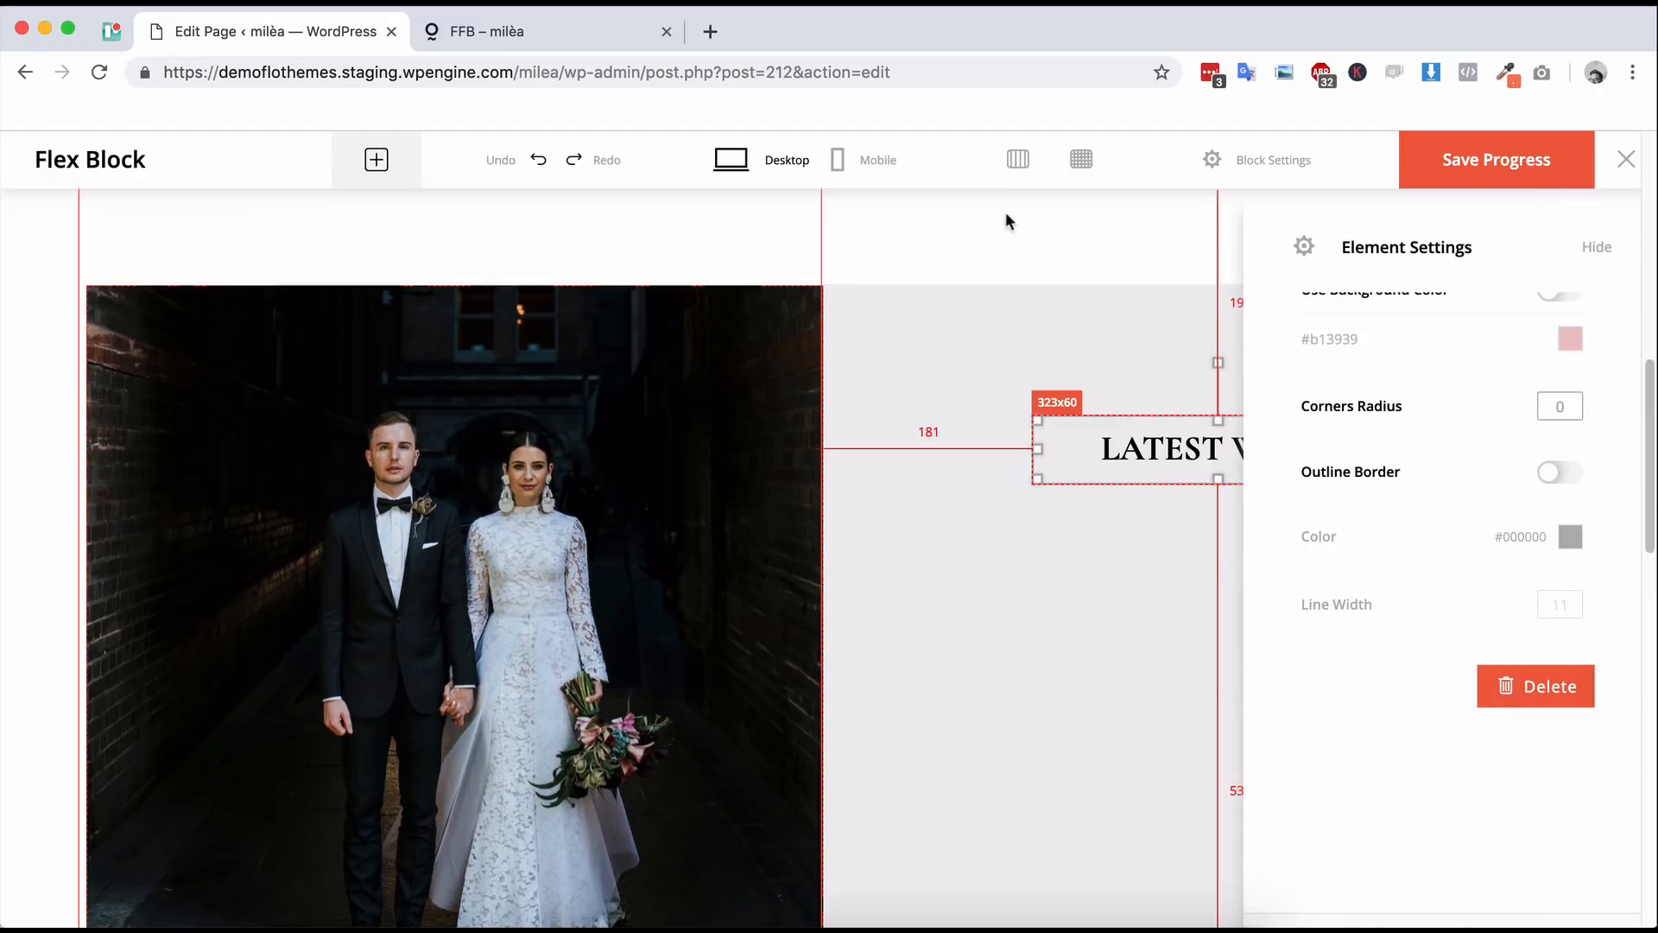
left_click(977, 215)
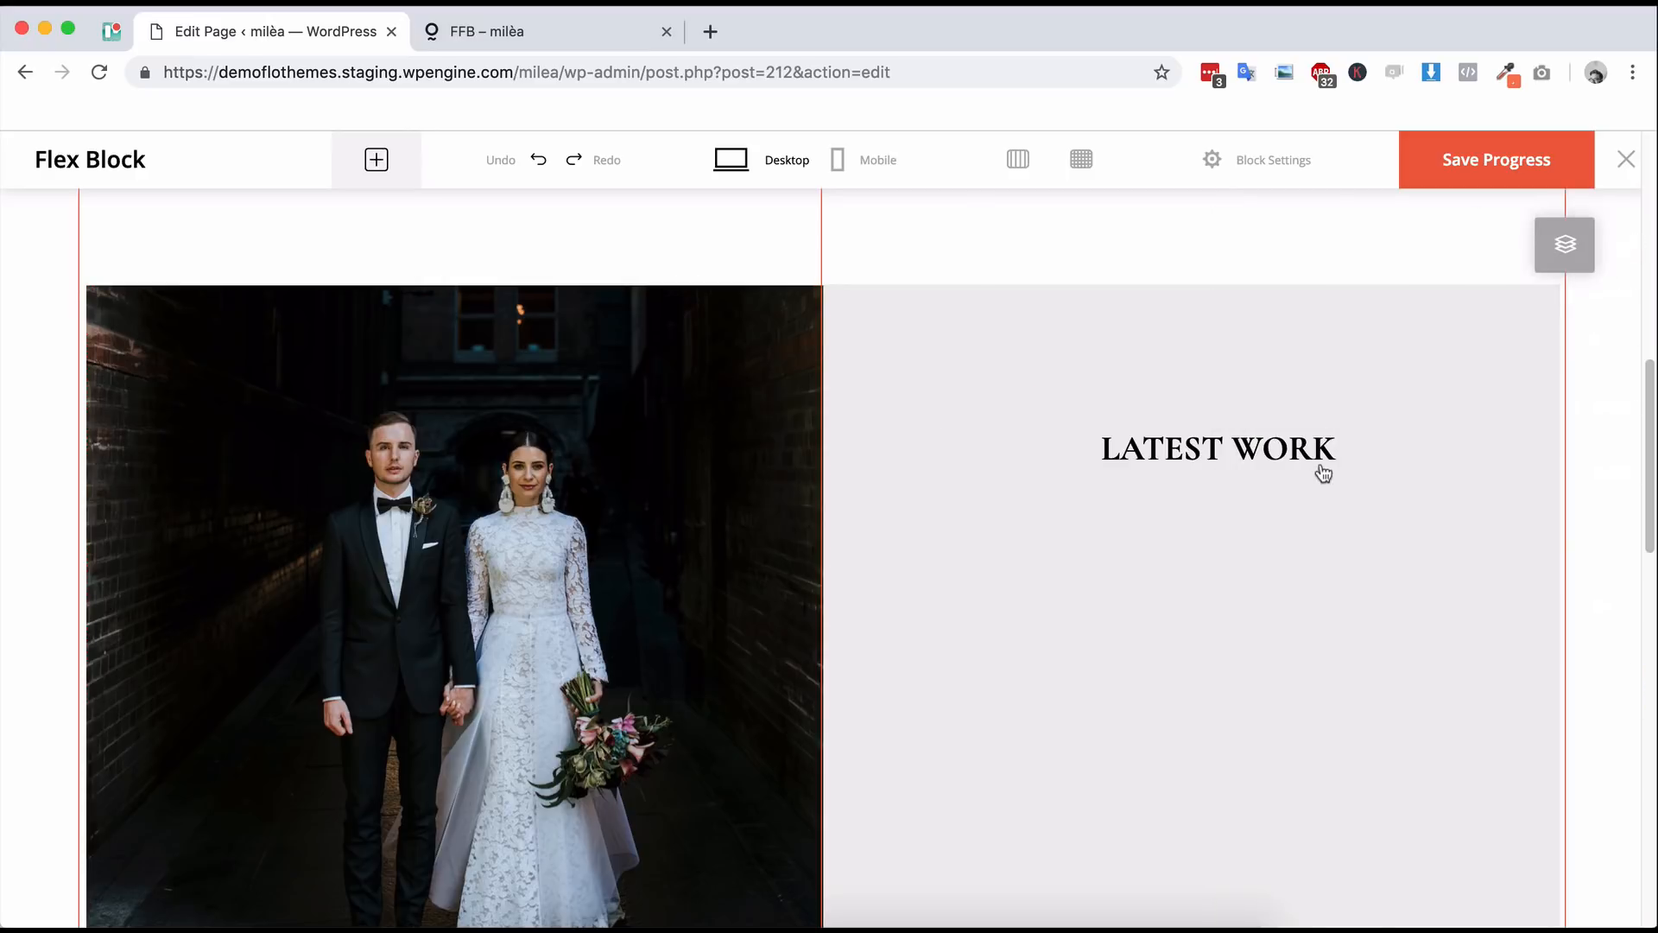
- Move the Shape layer above the Text layer in the layer order
left_click(1233, 458)
key("Delete")
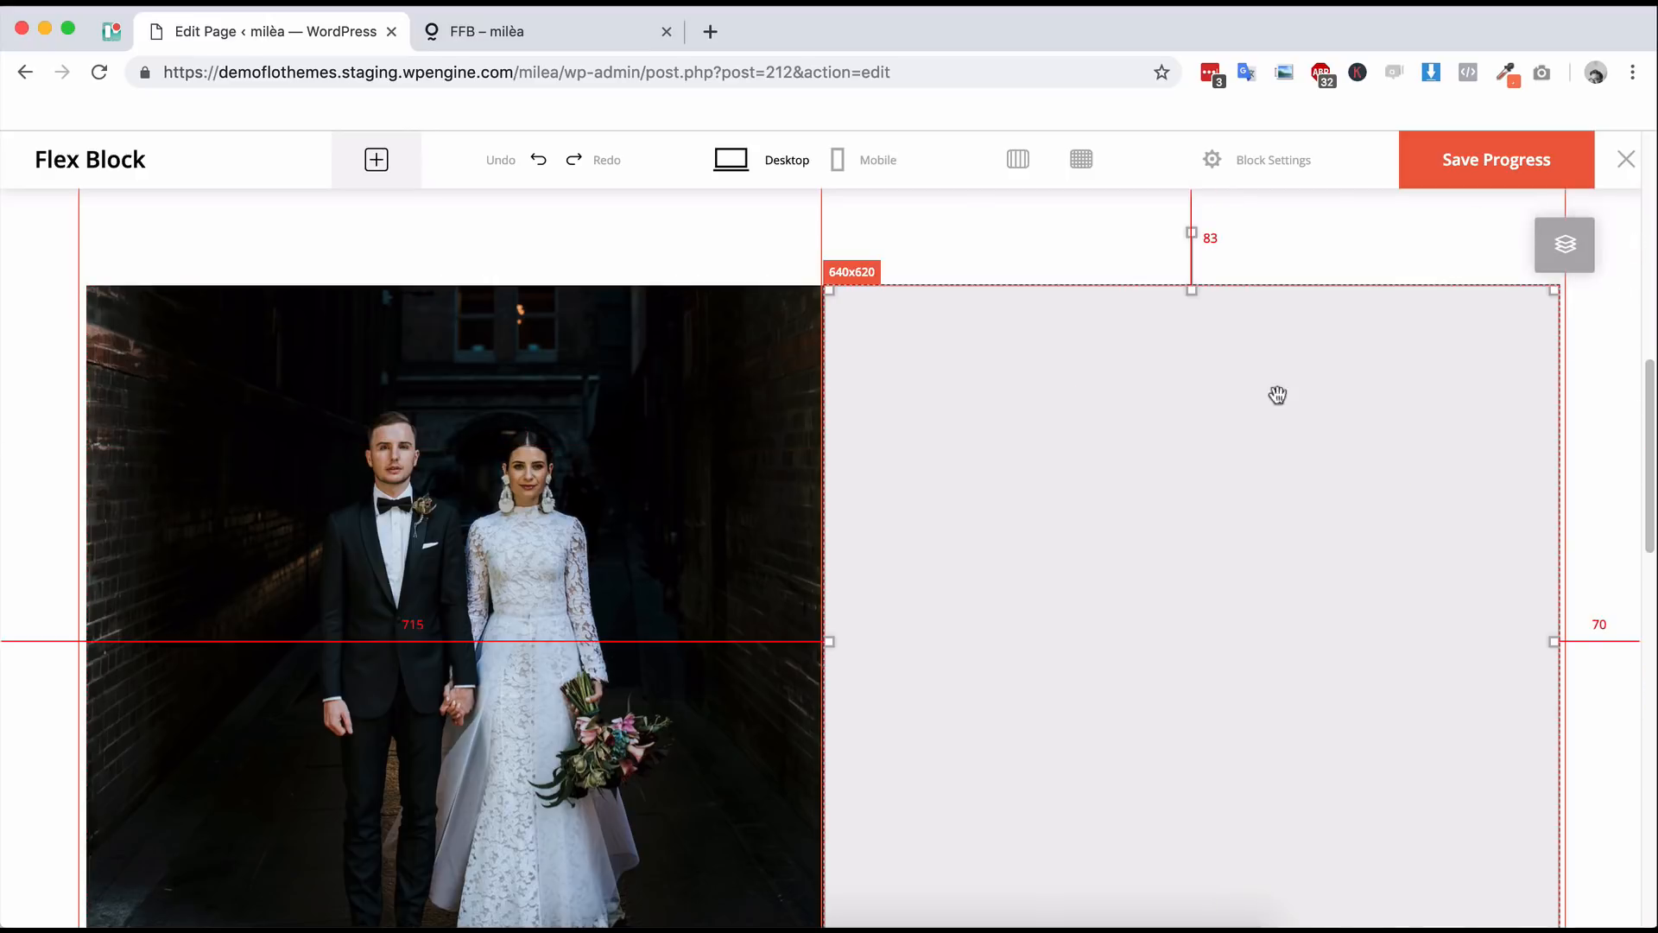
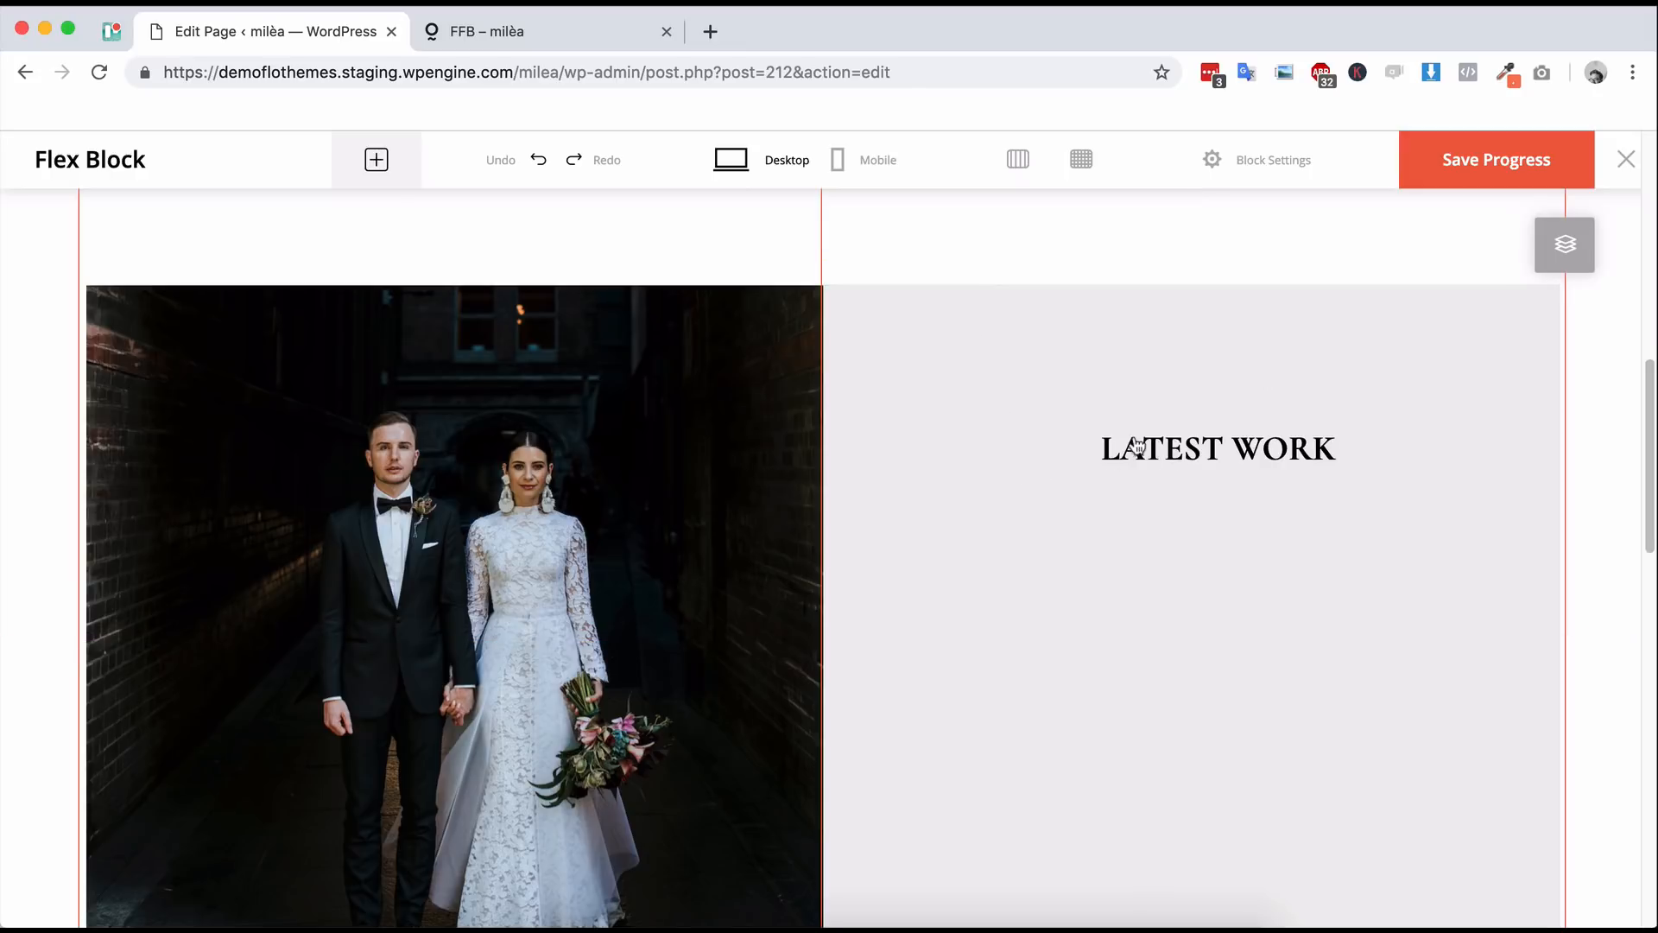
left_click(1564, 245)
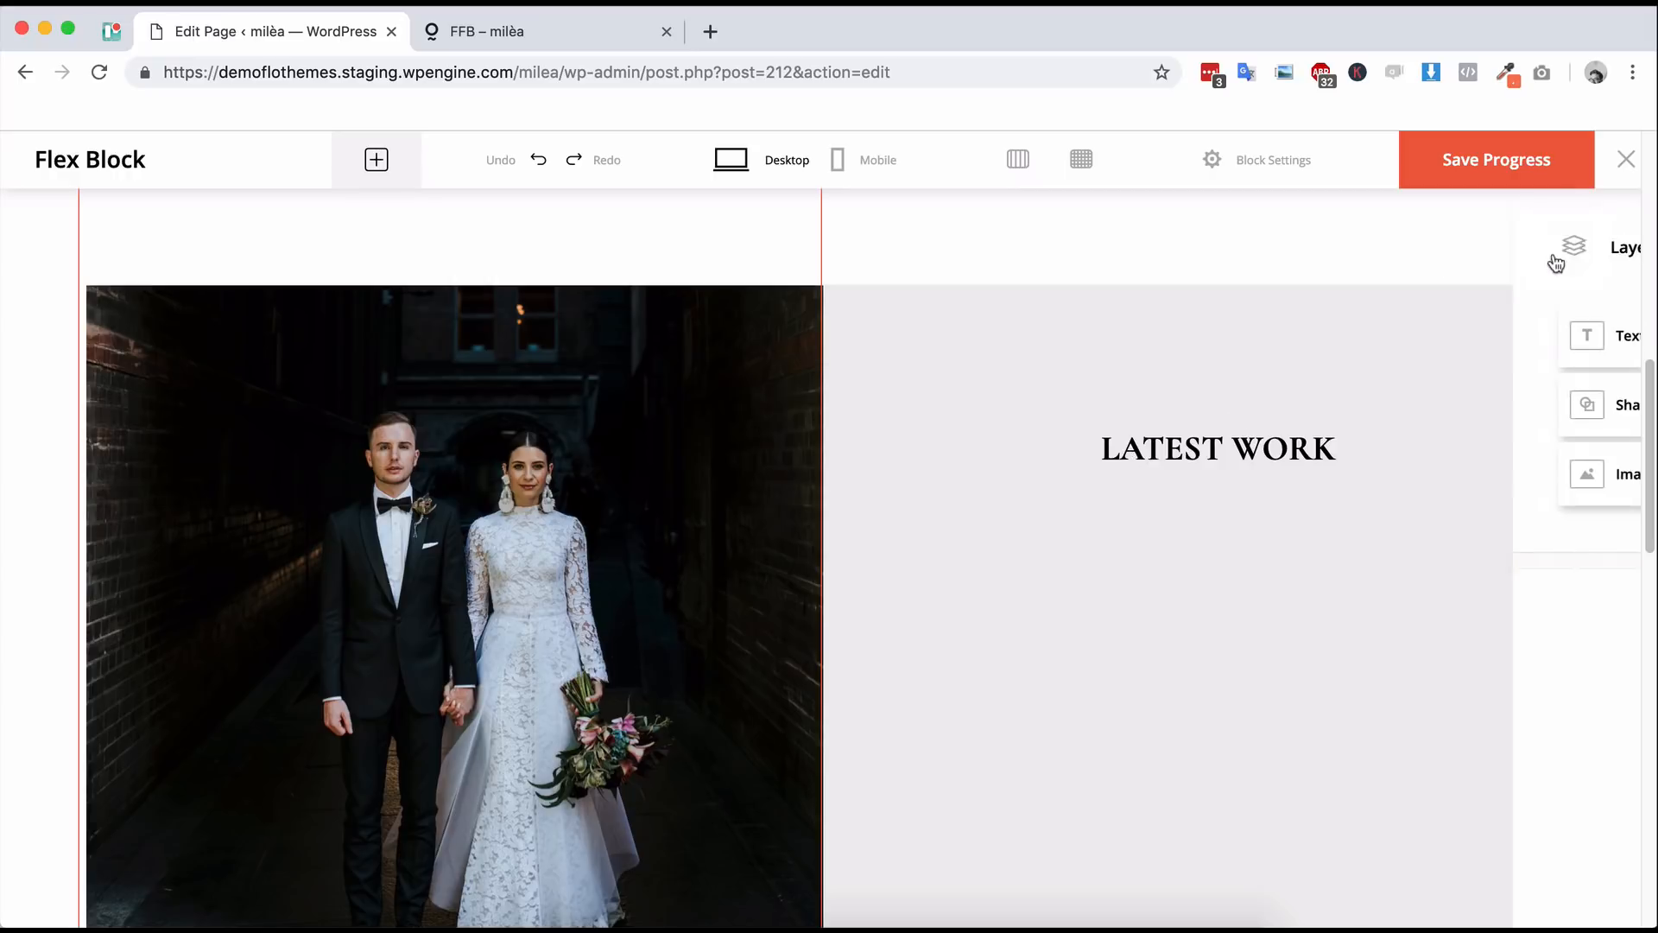
left_click_drag(1365, 418, 1371, 328)
left_click(1066, 231)
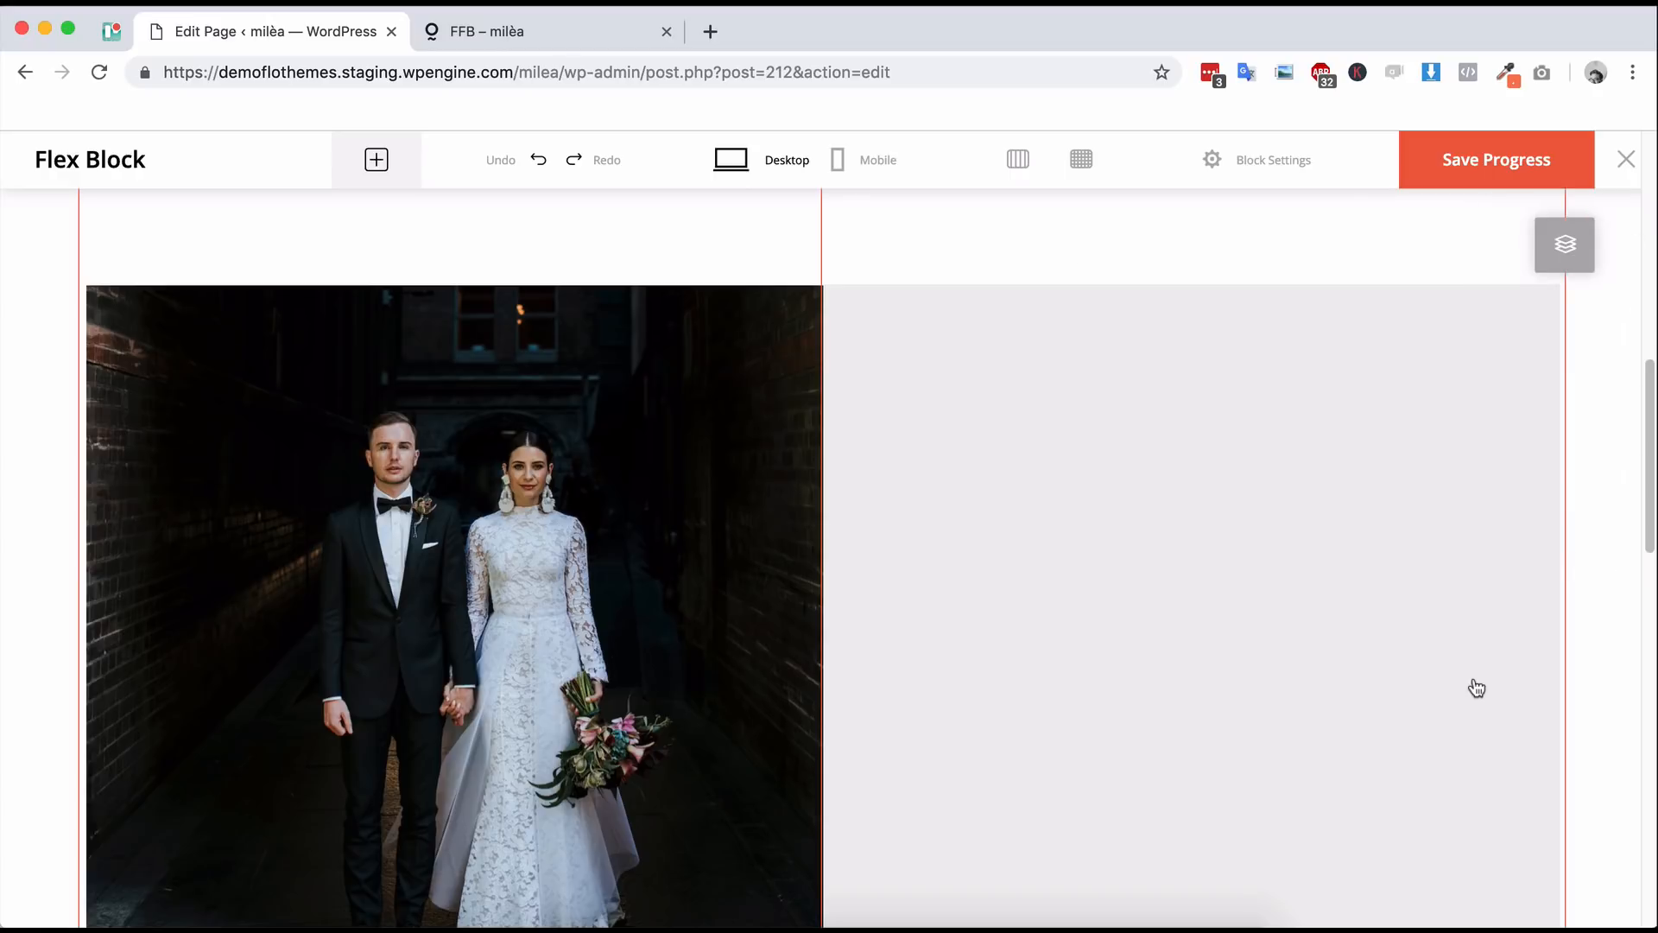
- Restore the Text layer to the front, above the Shape layer
left_click(1577, 252)
left_click_drag(1384, 400, 1373, 330)
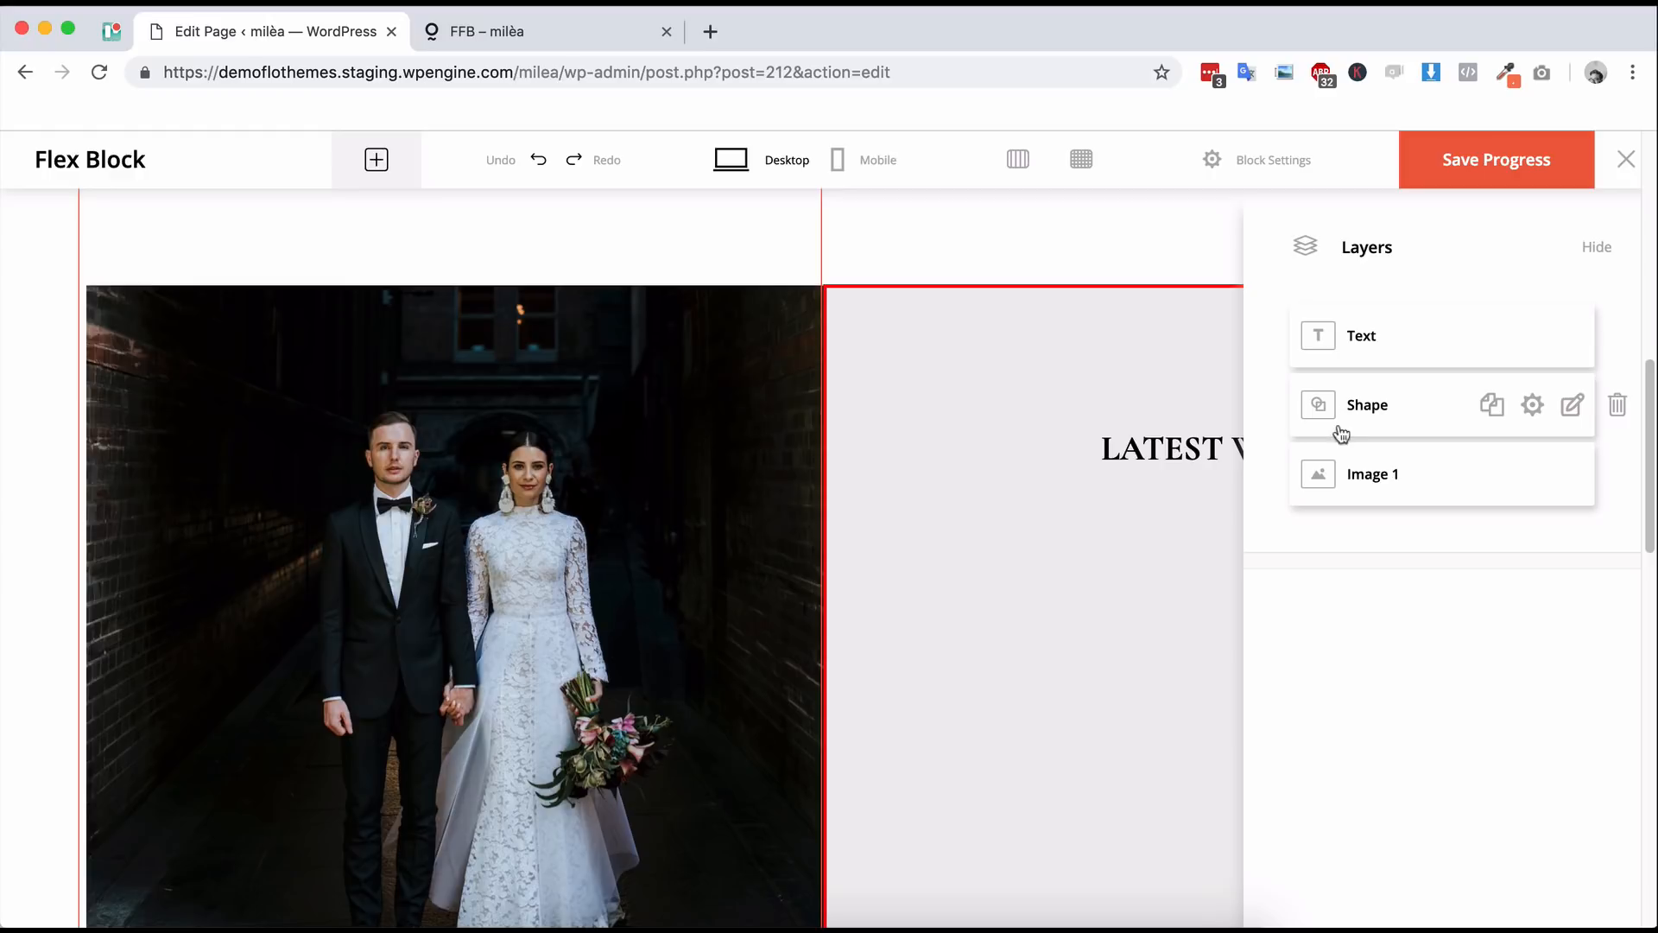
left_click(1089, 231)
- Turn off the background color of the shape behind the LATEST WORK heading
left_click(1035, 370)
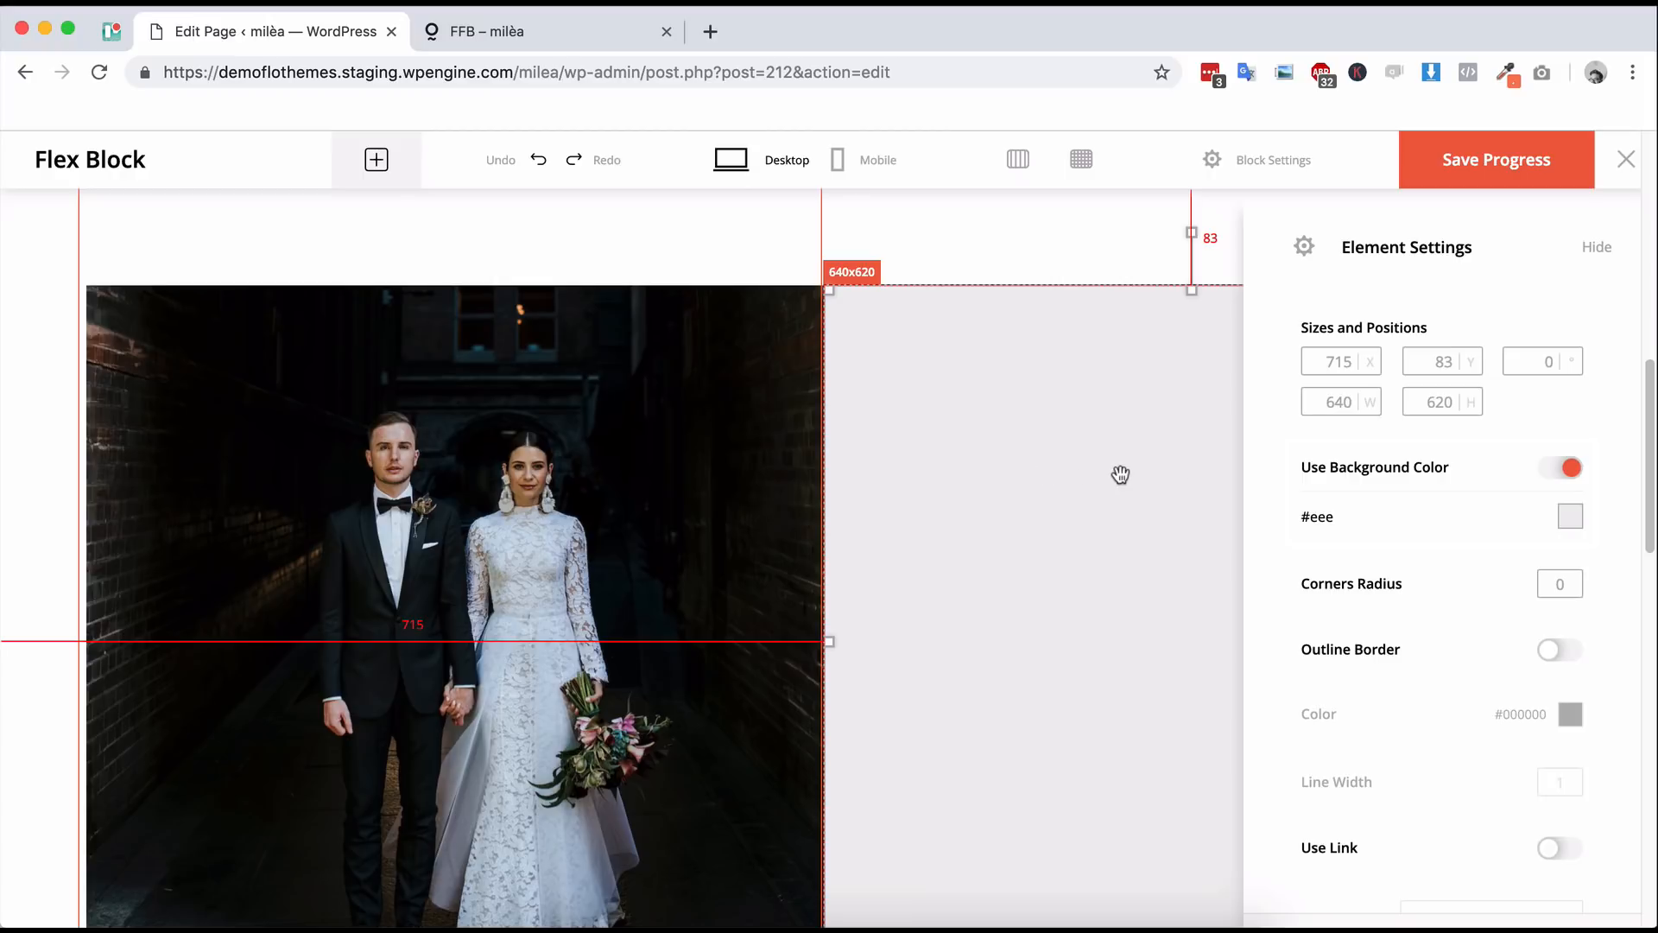
left_click(1562, 471)
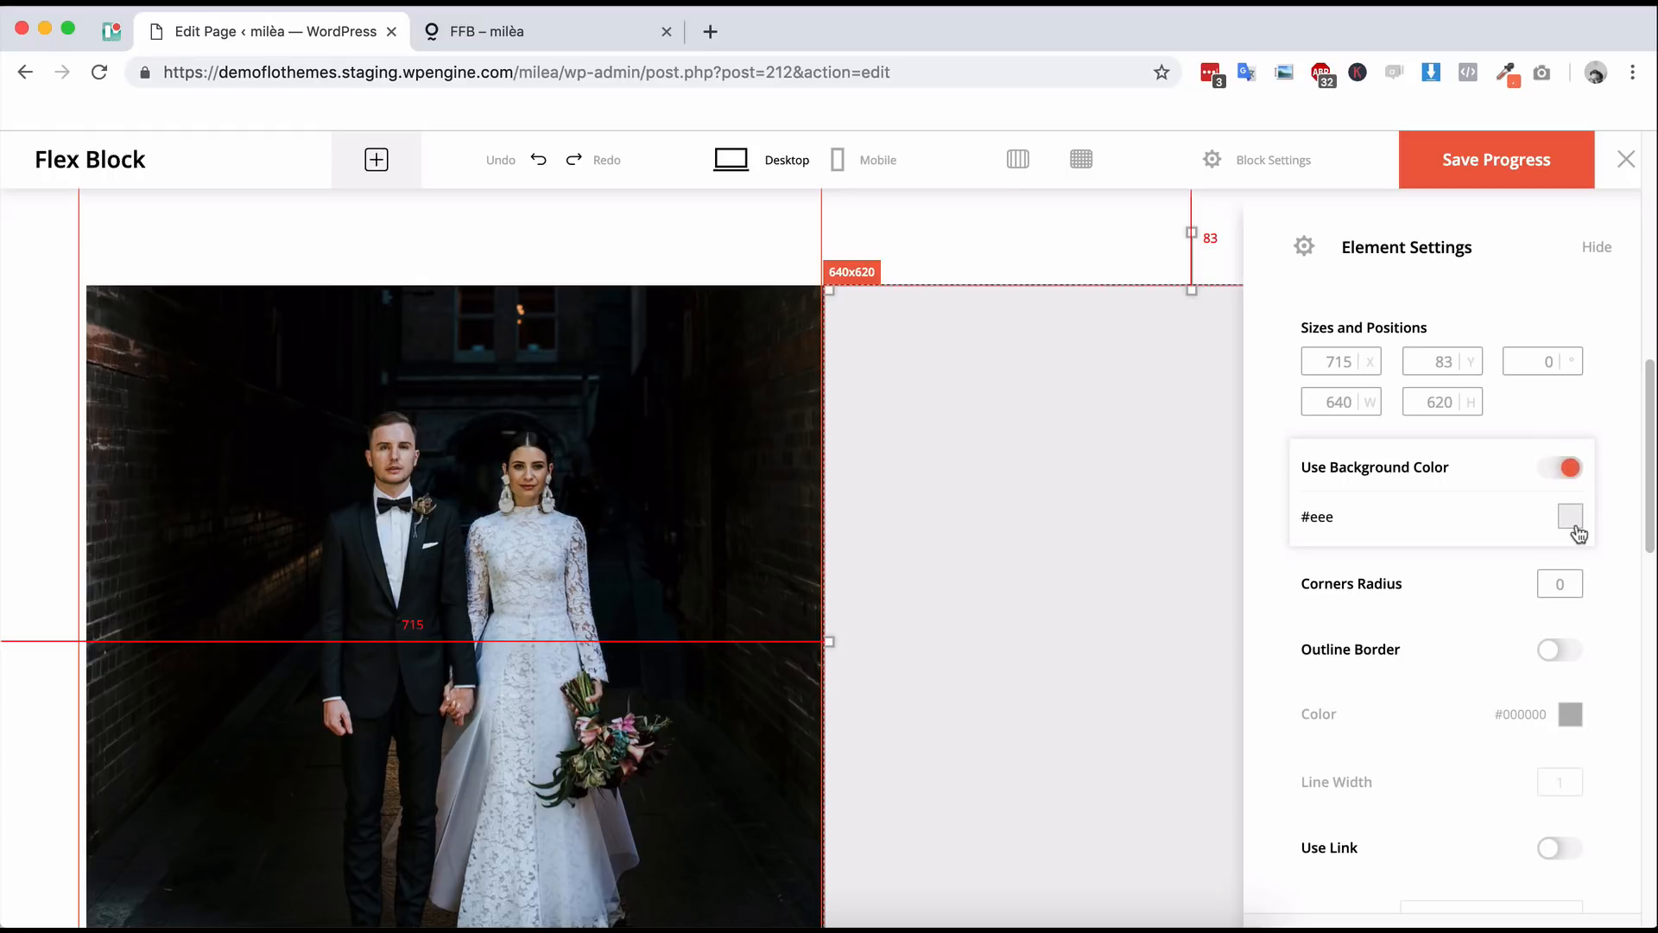
left_click(1532, 470)
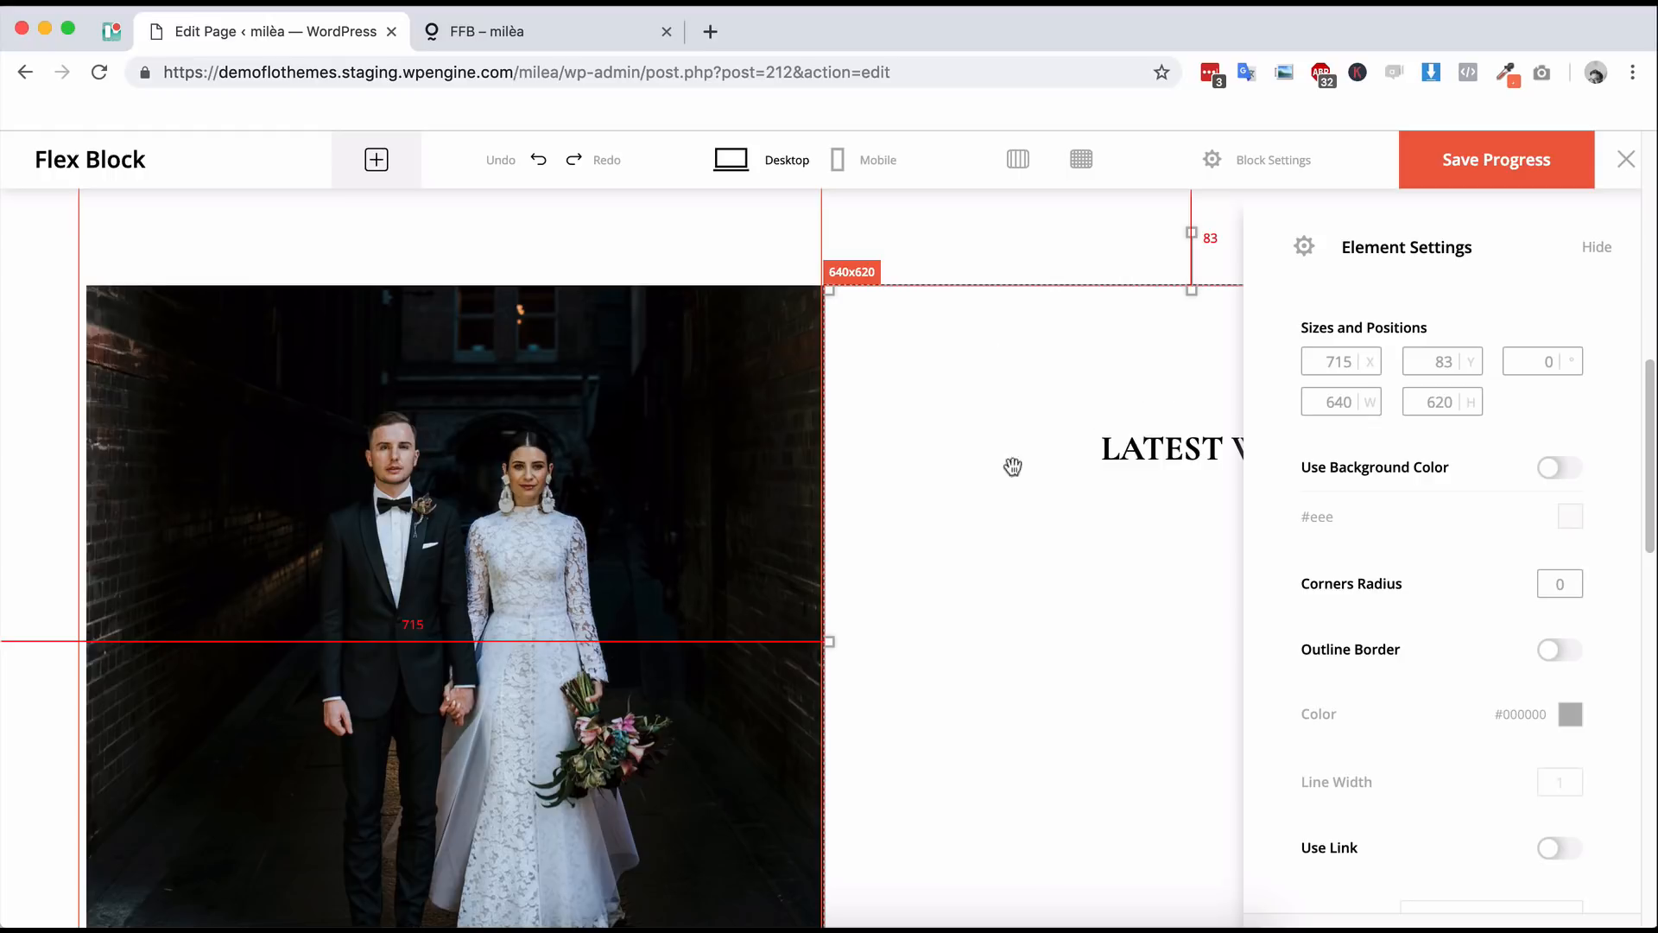
left_click(1567, 469)
left_click(1567, 469)
scroll(1523, 695, "down", 3)
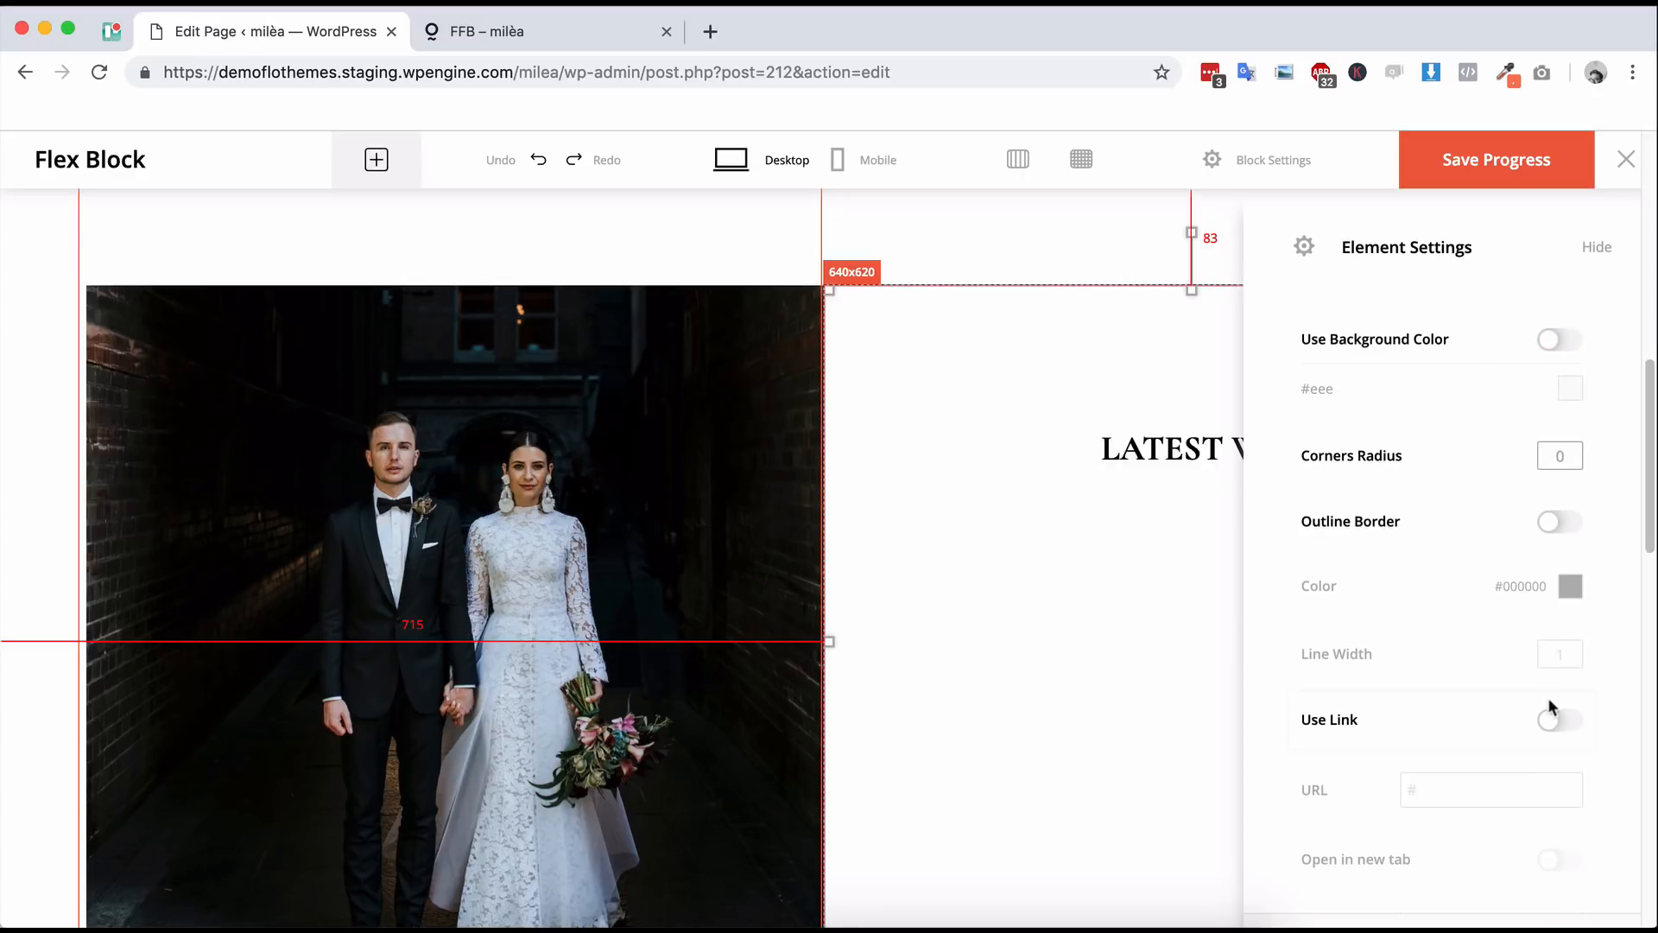
scroll(1552, 708, "up", 1)
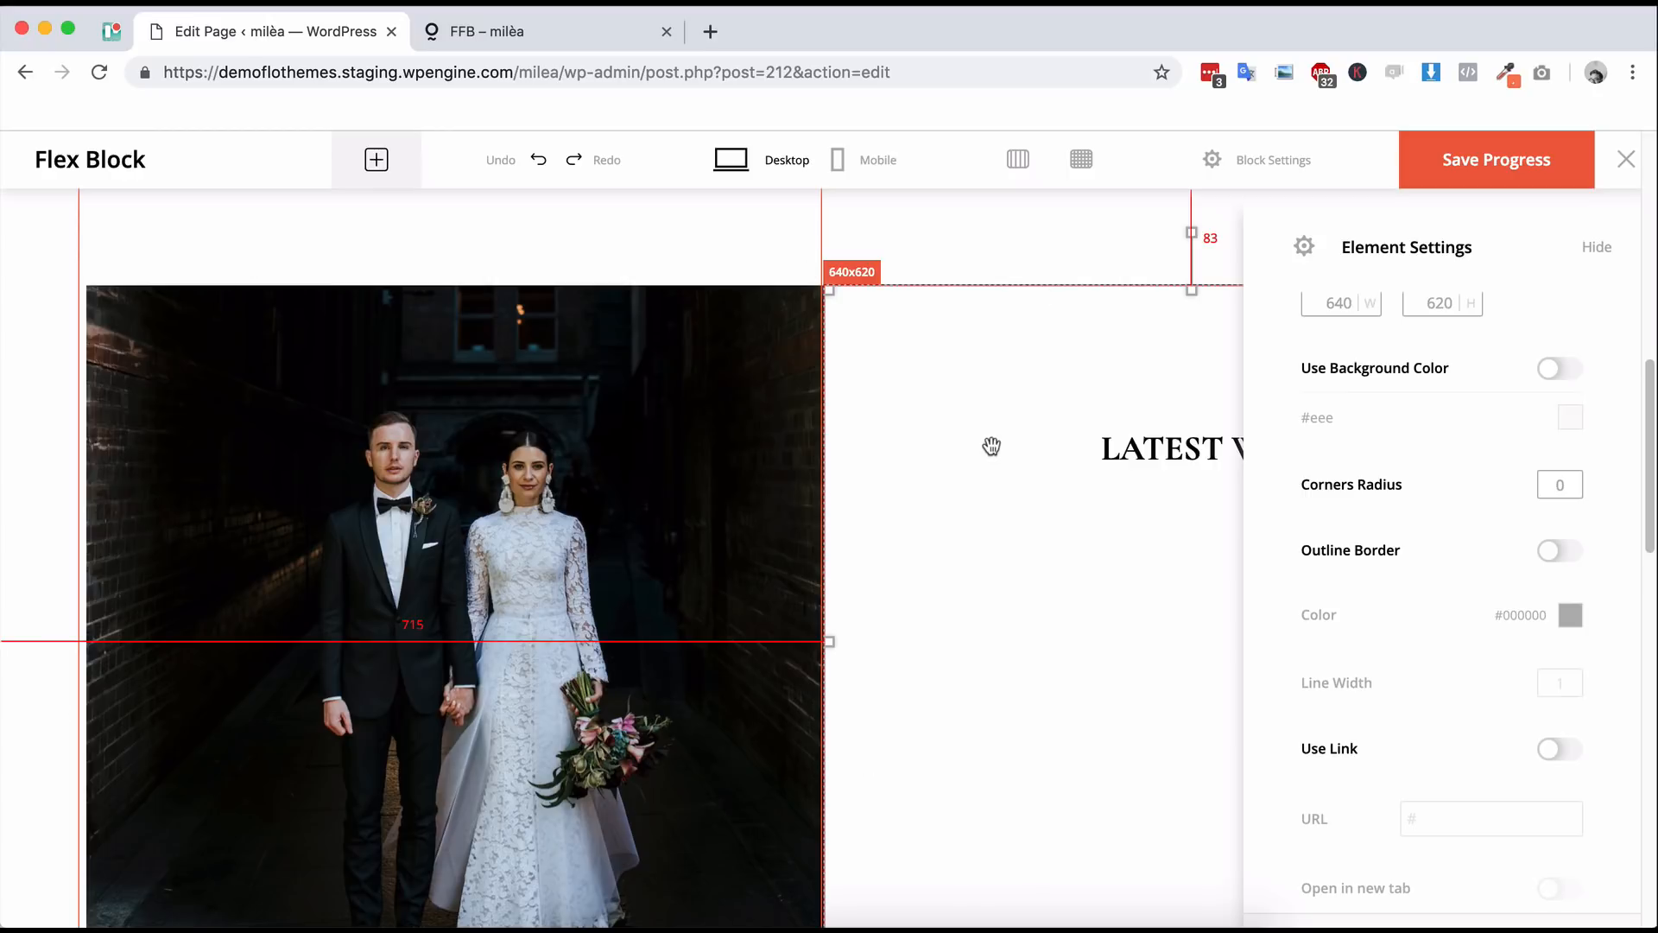
scroll(1075, 462, "down", 1)
scroll(1083, 475, "up", 1)
scroll(1086, 487, "down", 1)
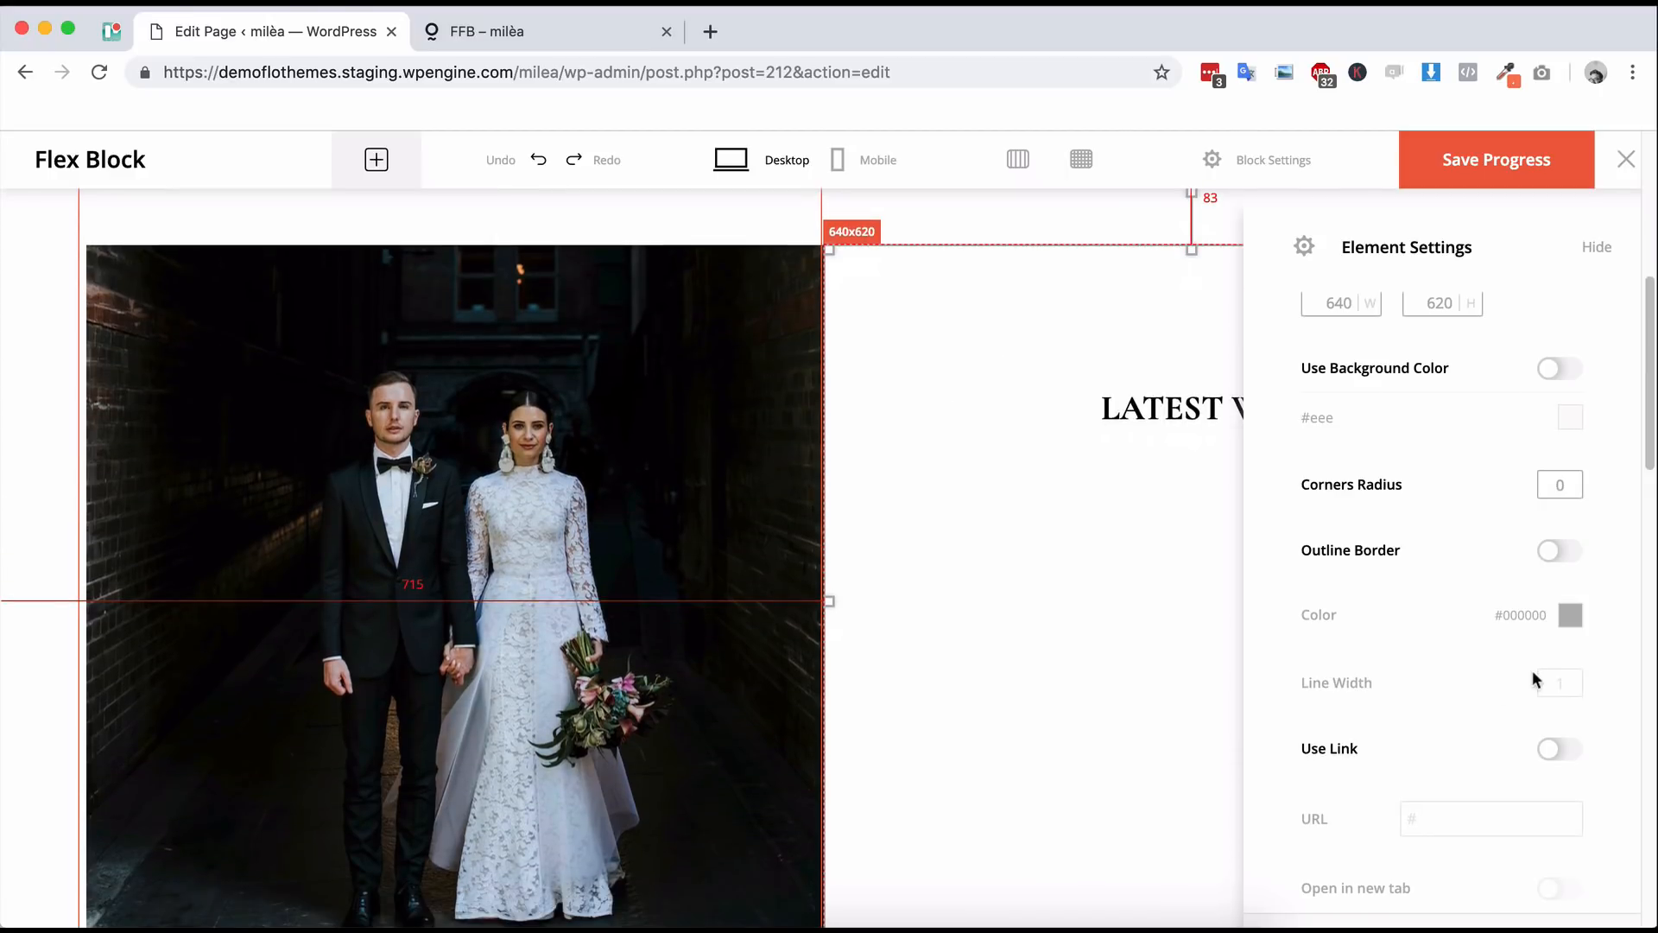
- Re-enable the shape's background color, look over its link options and close the element settings
left_click(1559, 369)
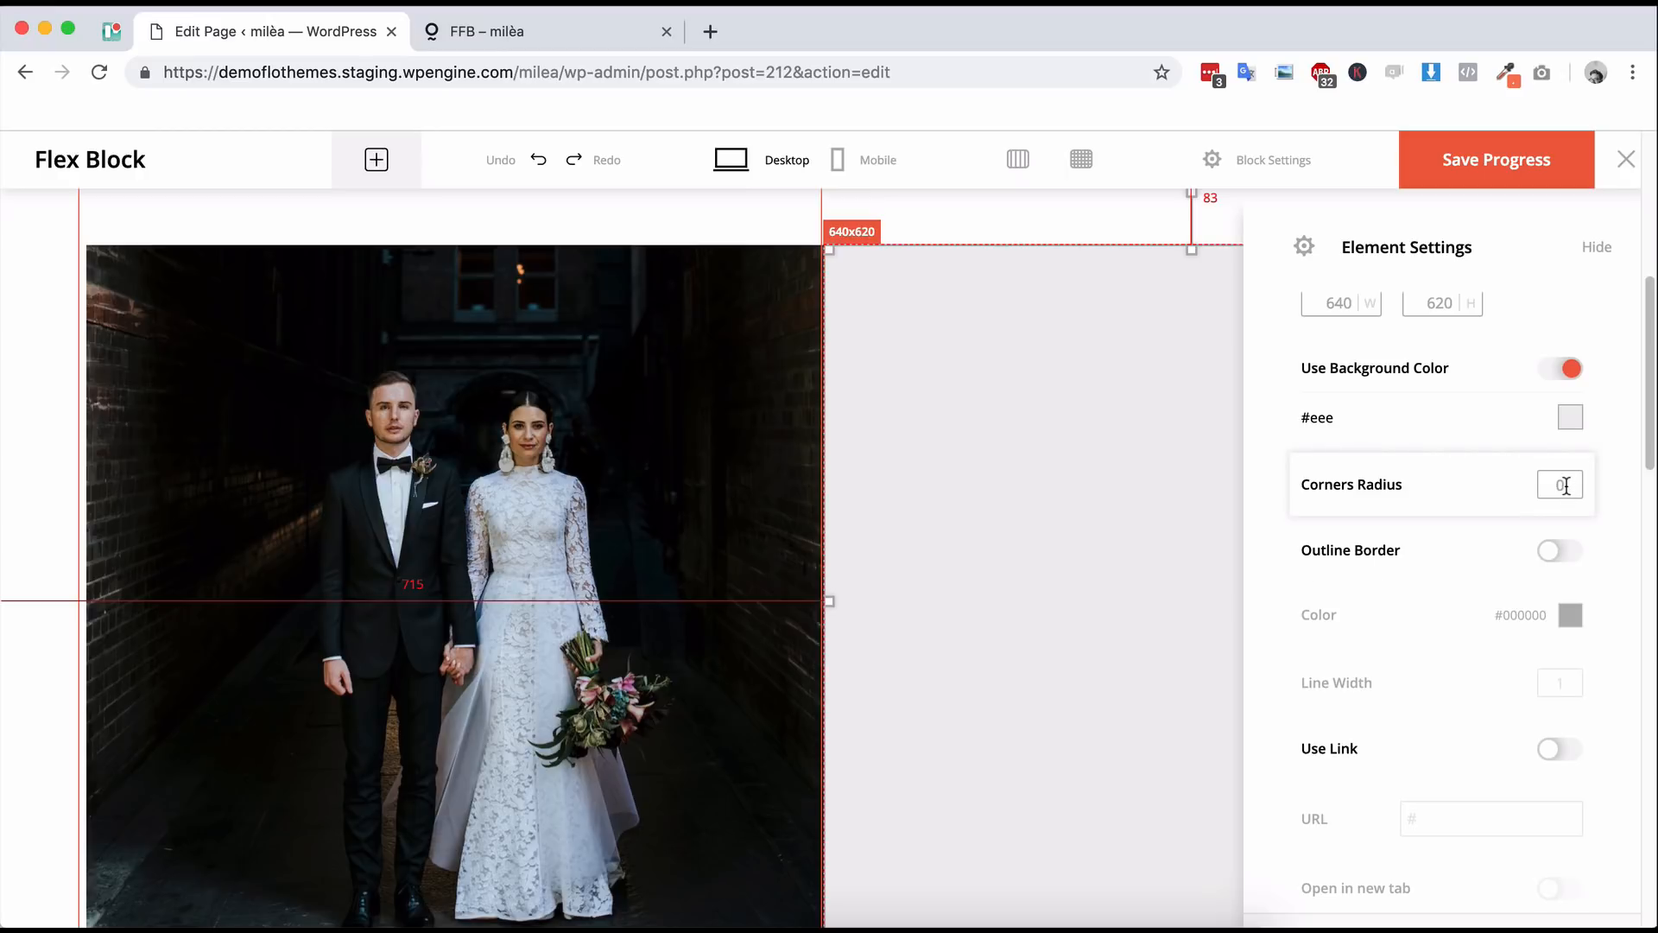
scroll(1502, 716, "down", 2)
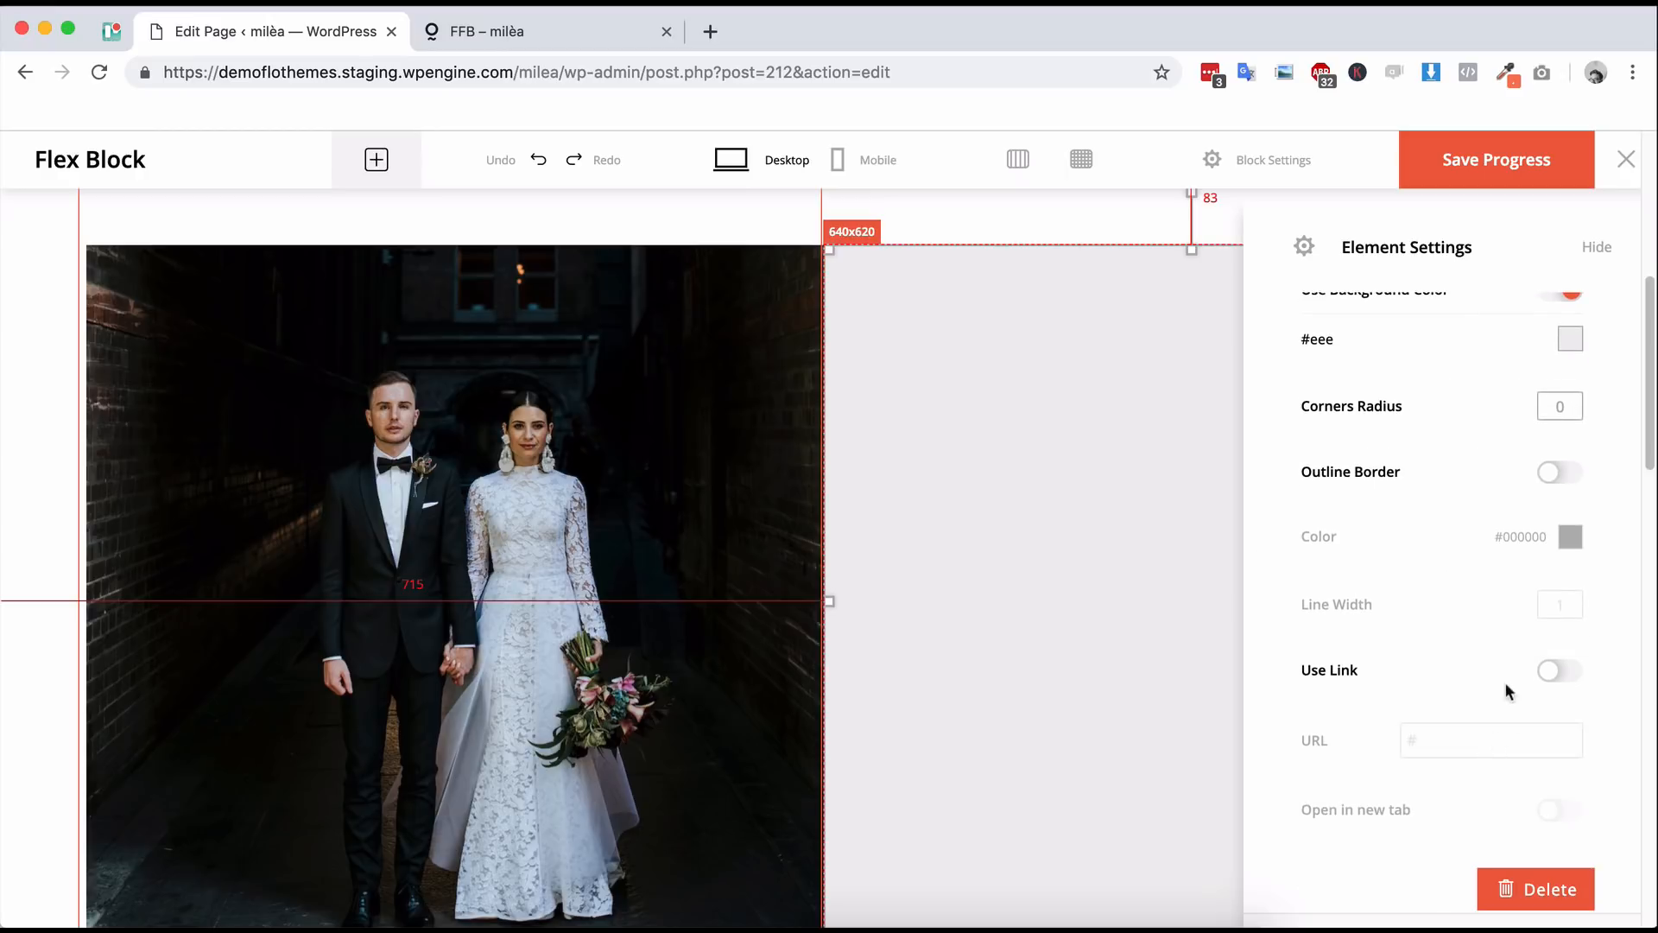
scroll(1484, 715, "down", 2)
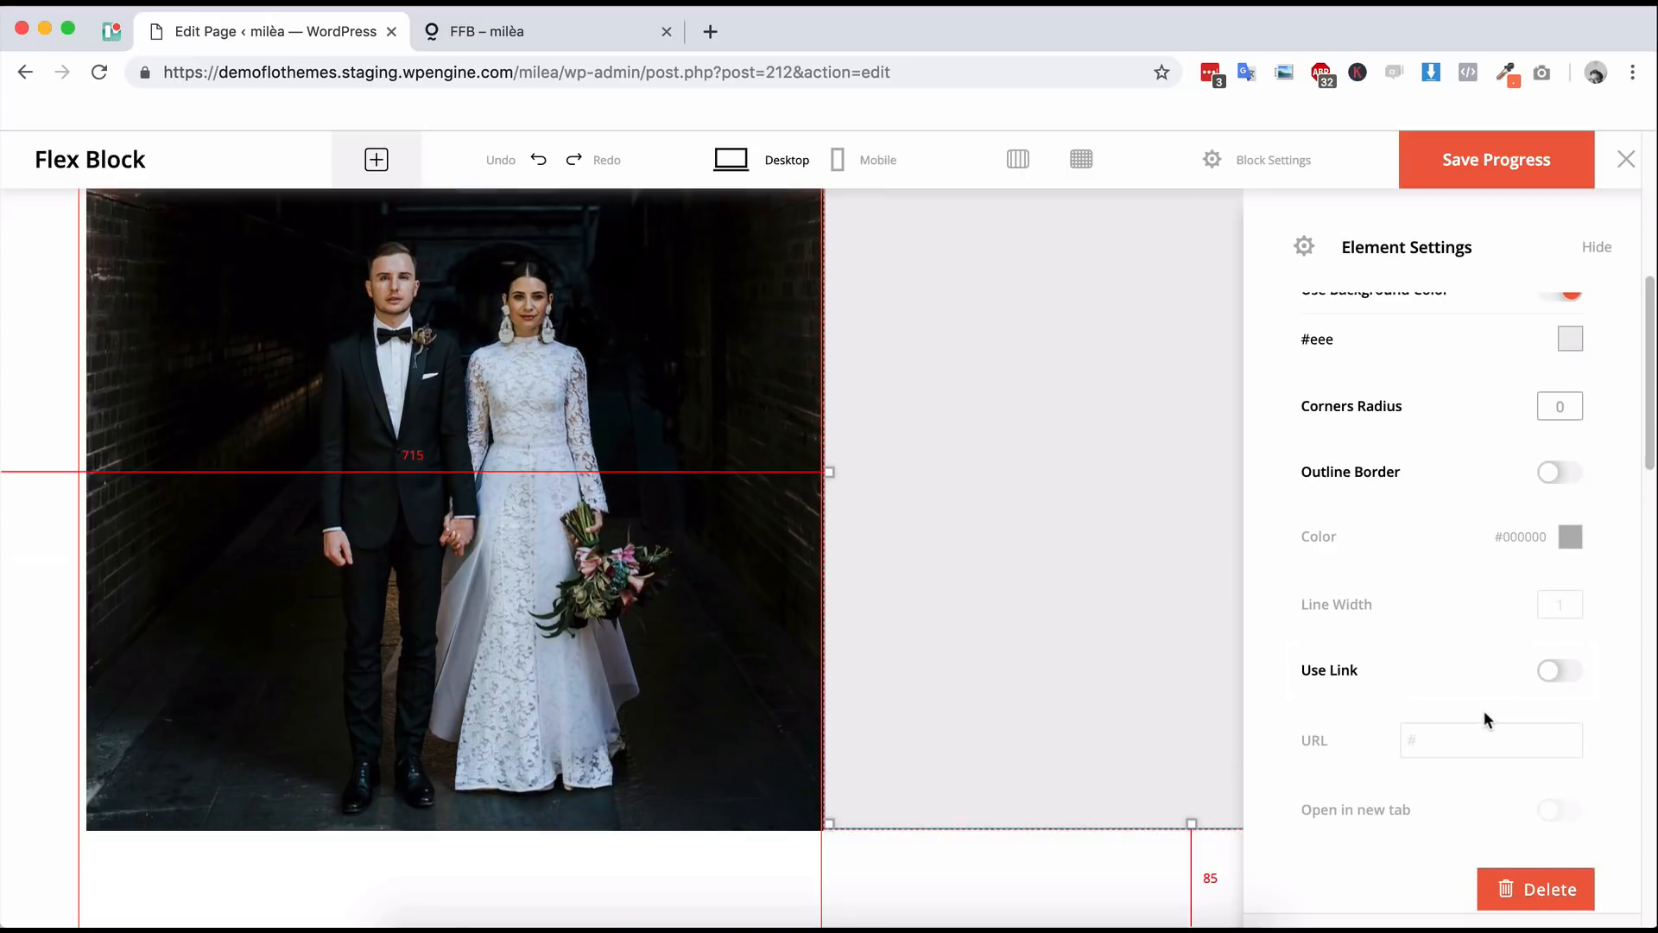
scroll(1484, 710, "up", 3)
left_click(1050, 224)
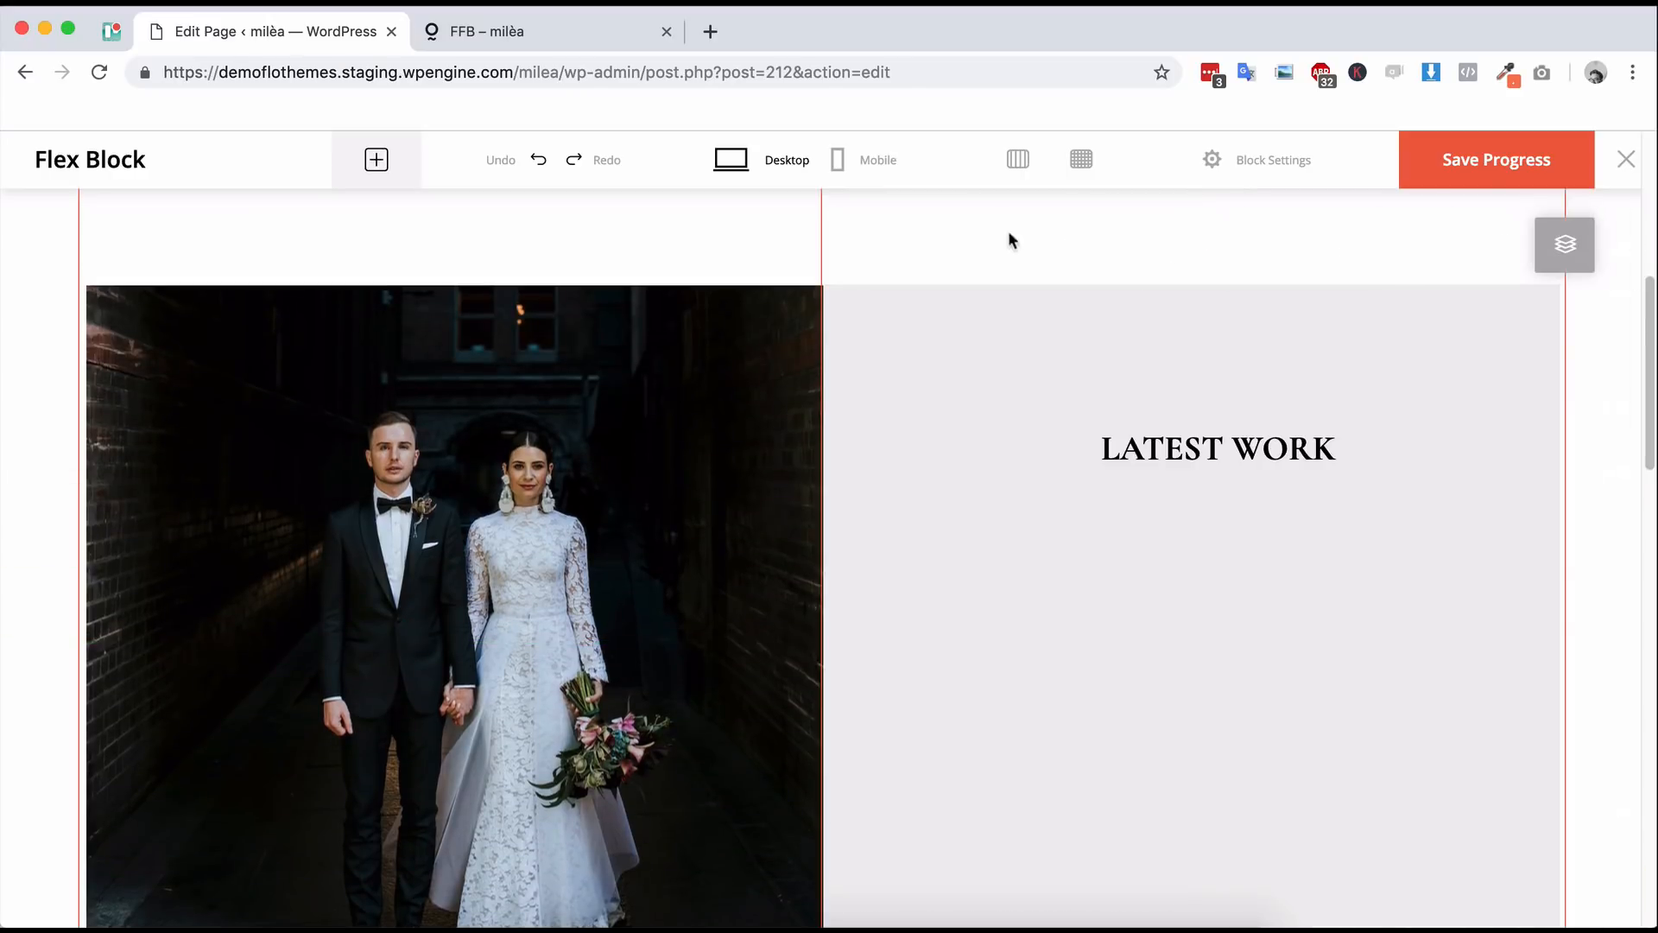
- Compare the block with the LATEST WORK section on the reference FFB page and return to the page editor
scroll(1381, 432, "down", 2)
scroll(1389, 437, "up", 1)
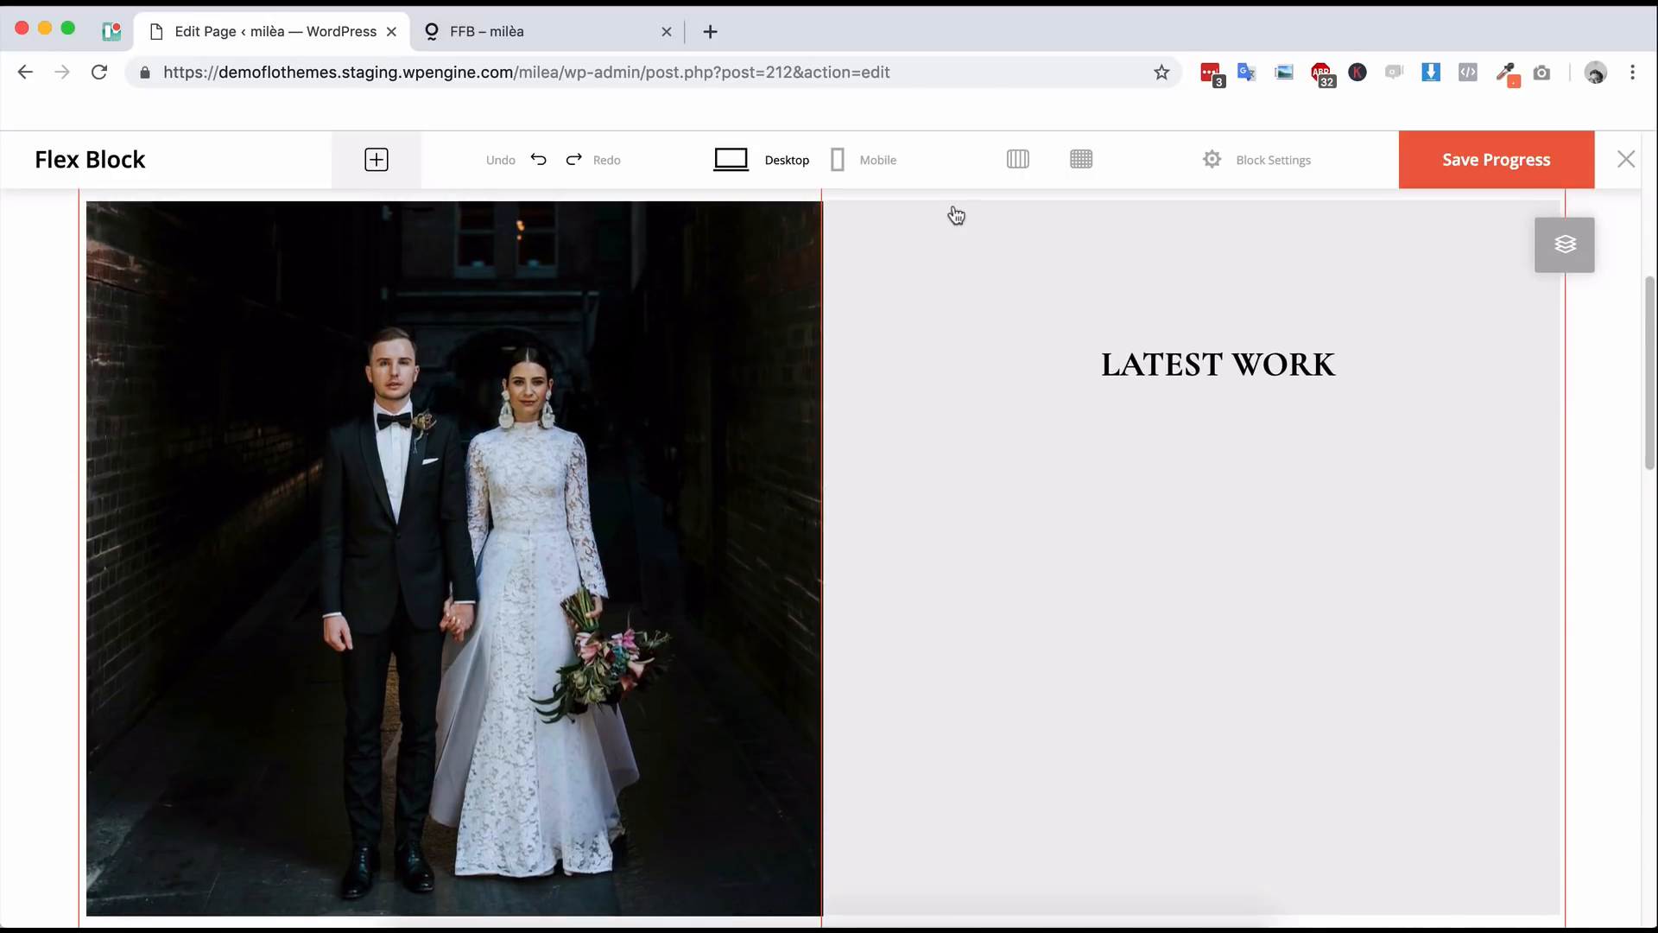
left_click(561, 35)
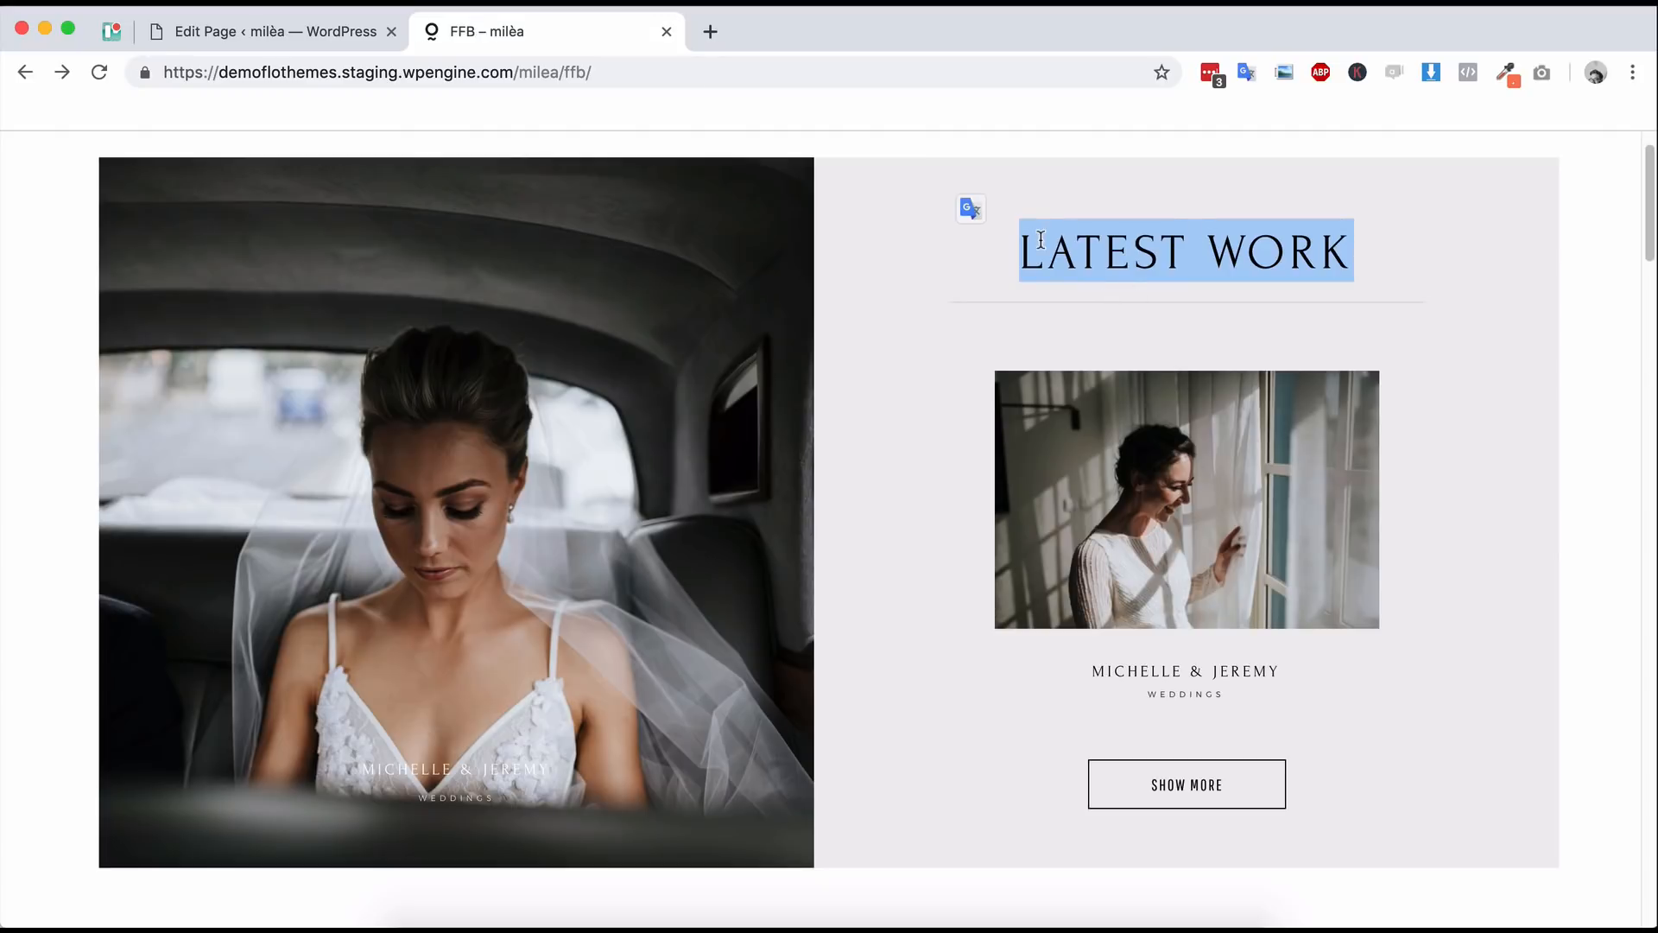
left_click(302, 31)
scroll(1024, 222, "up", 1)
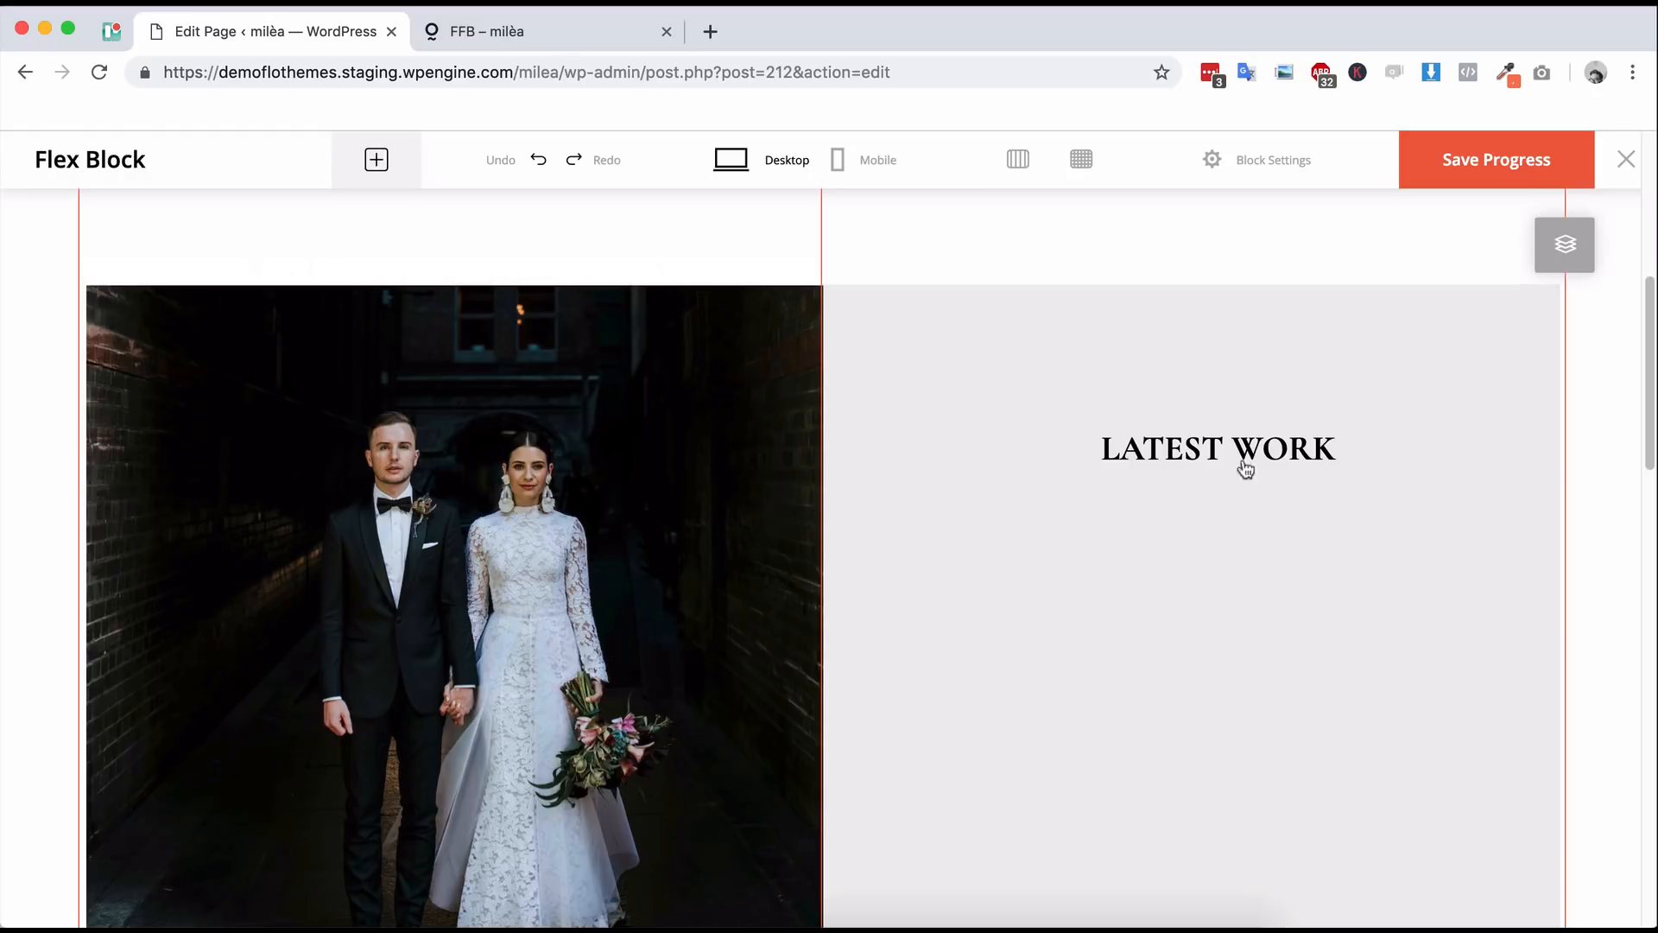
scroll(1219, 445, "down", 2)
scroll(1181, 381, "up", 1)
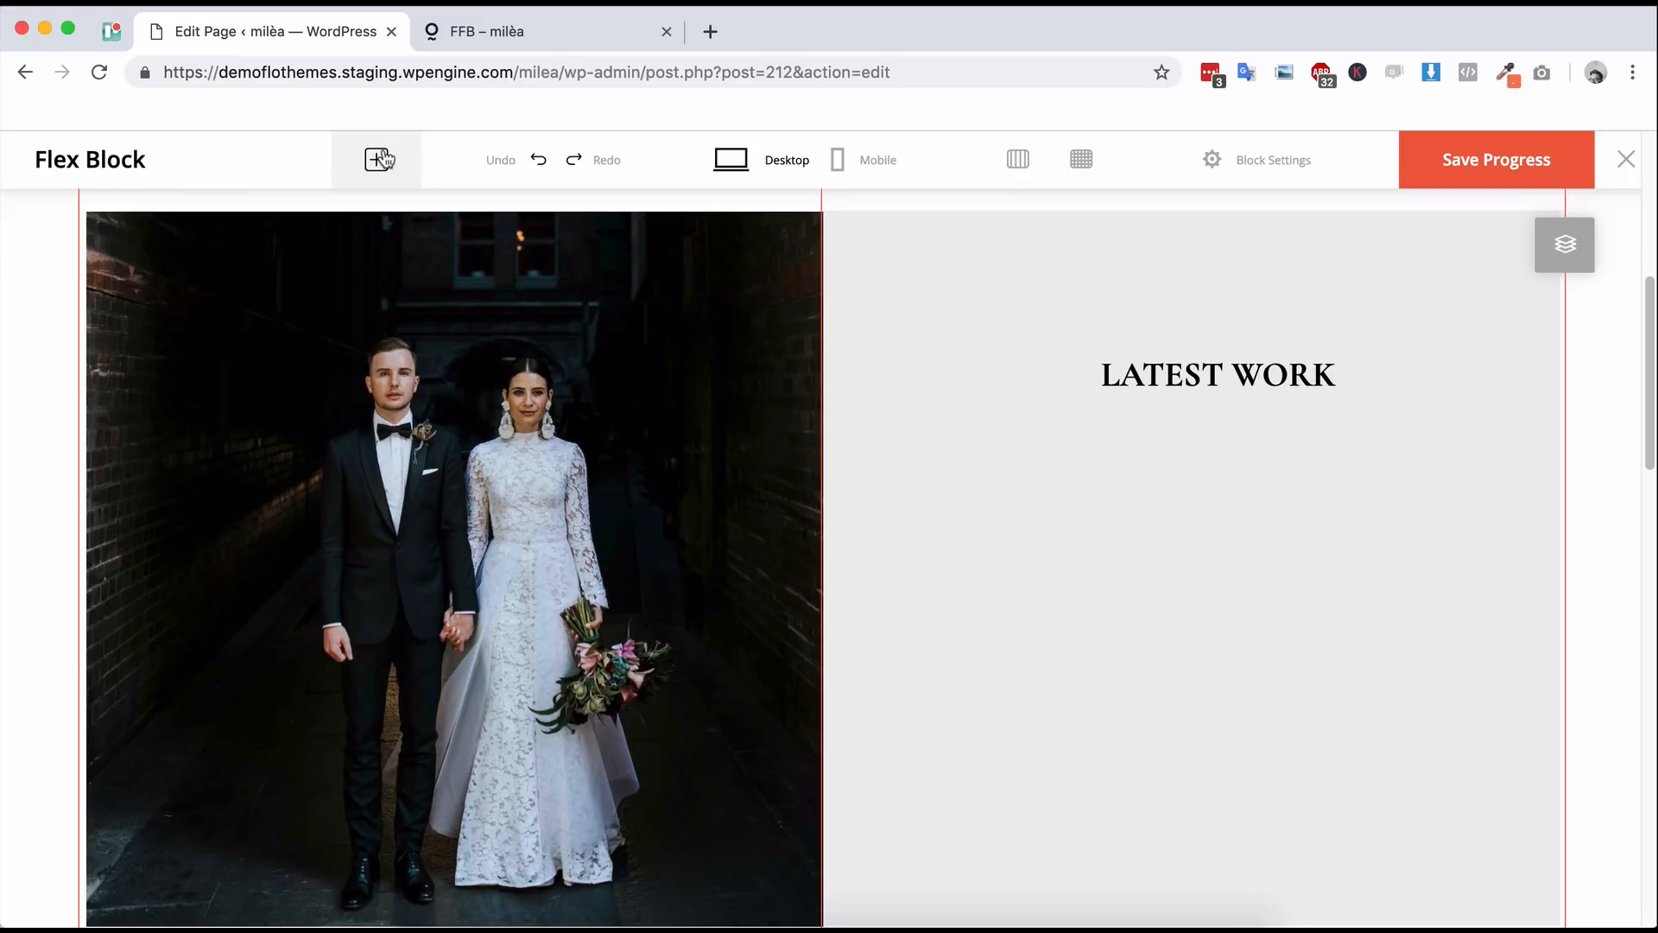
- Add a Line element to the grey panel, about 21 px below the LATEST WORK text box
left_click(386, 159)
left_click_drag(1095, 249, 1219, 431)
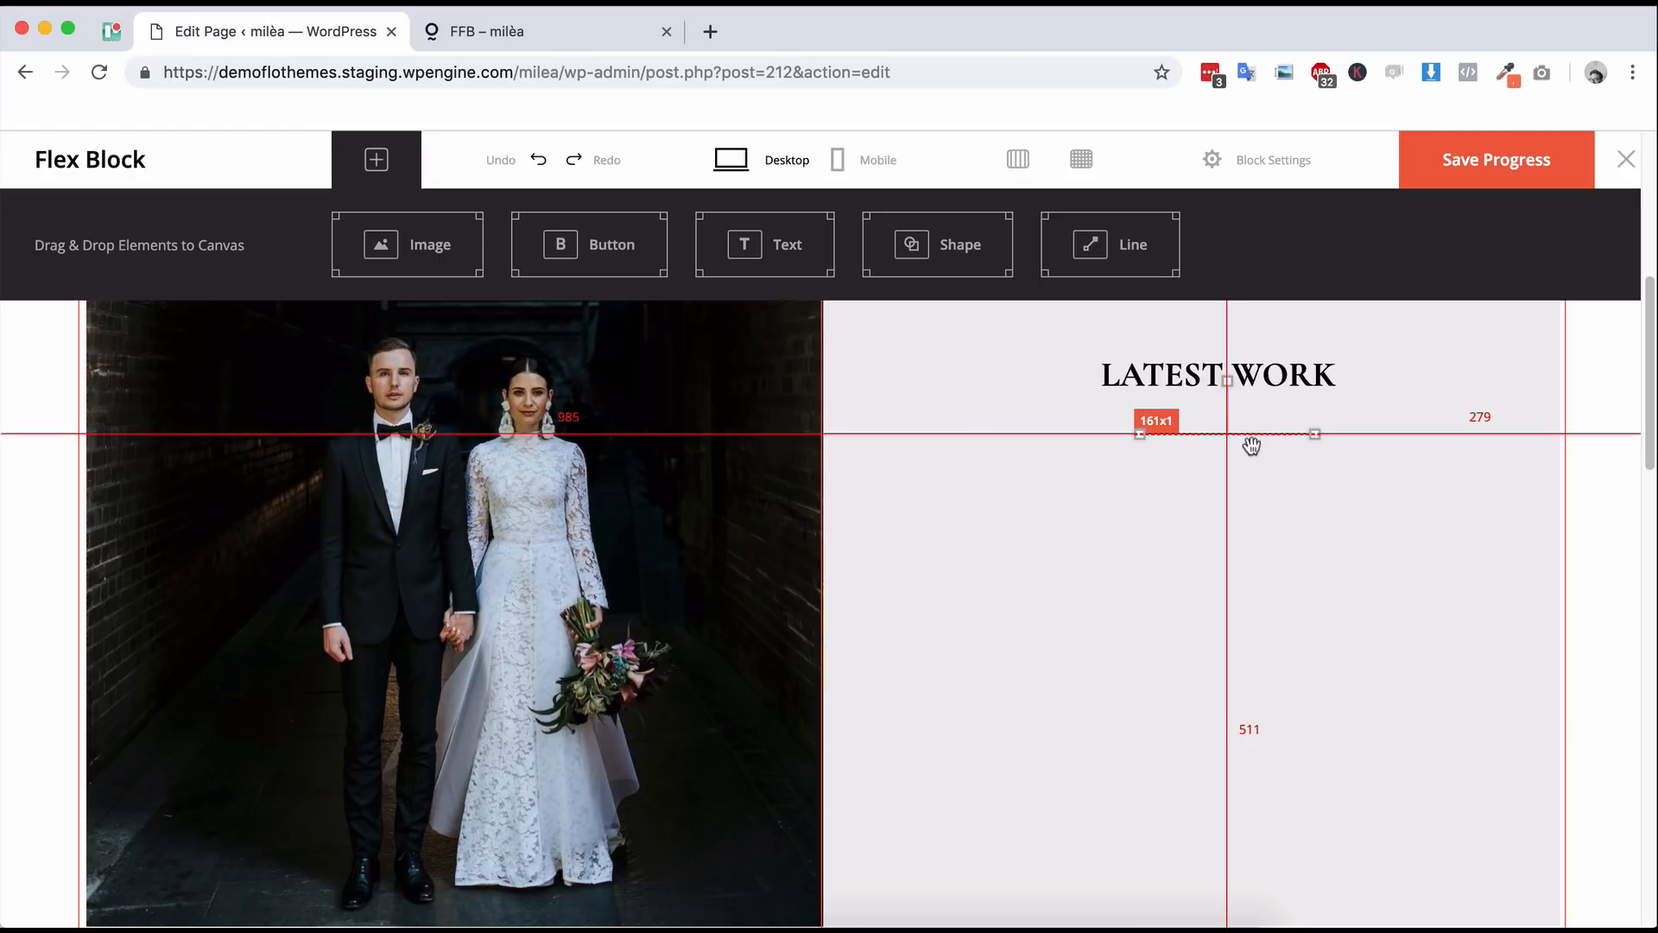
left_click_drag(1250, 438, 1248, 441)
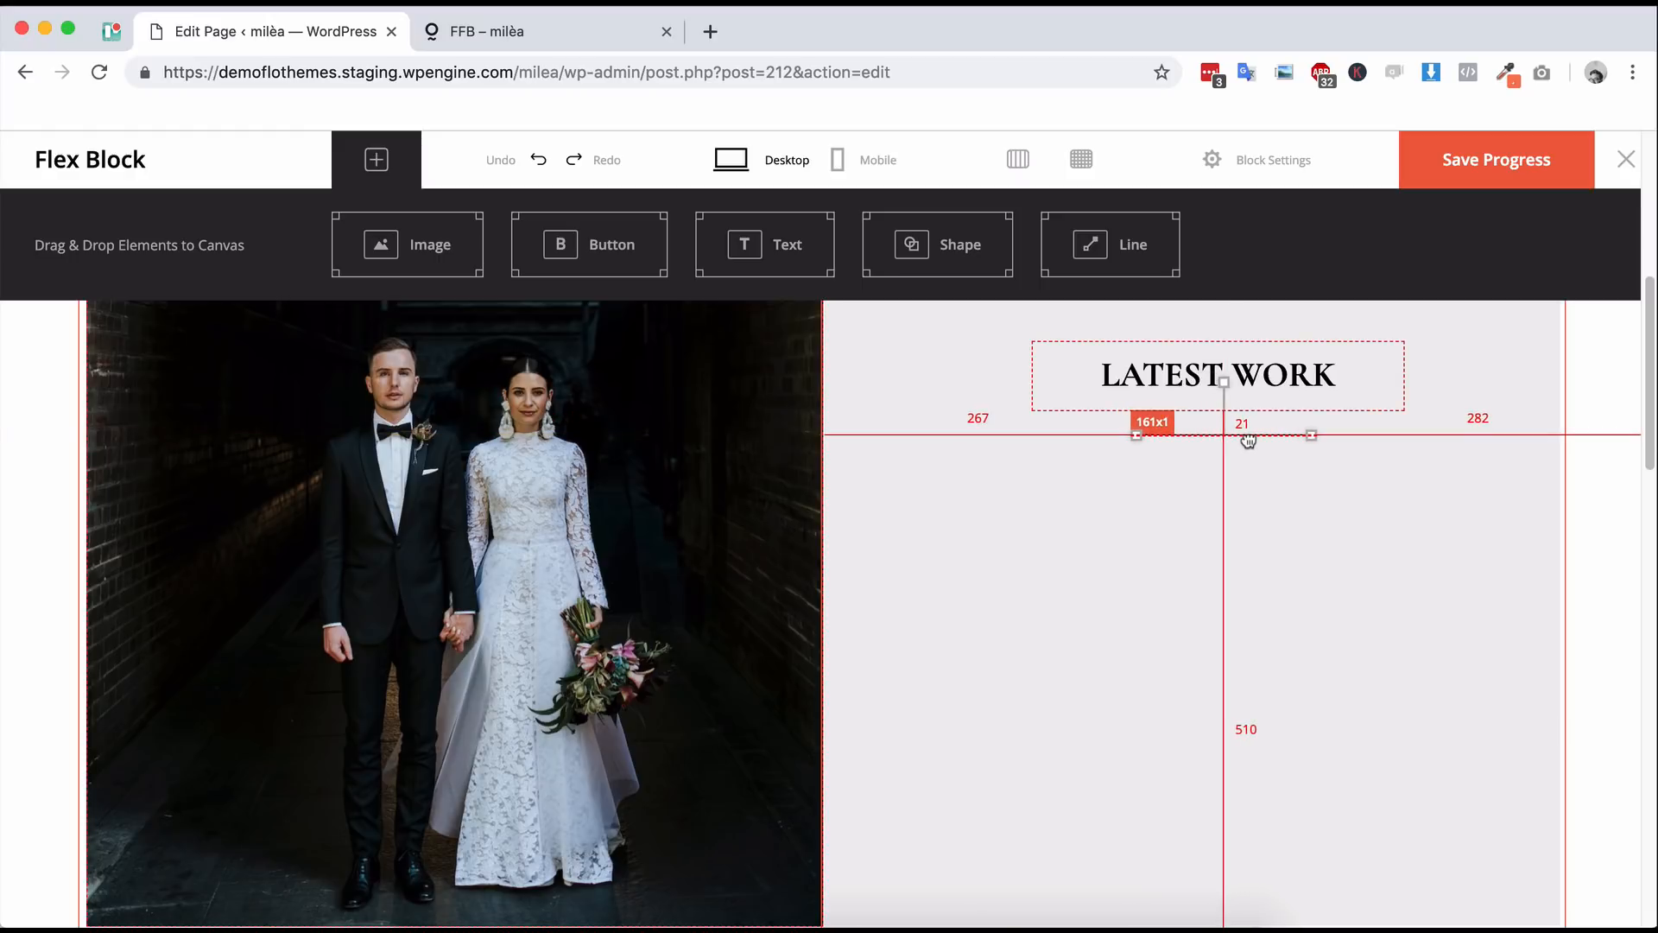
- Set the line's width to 250 and close the element settings
double_click(1251, 436)
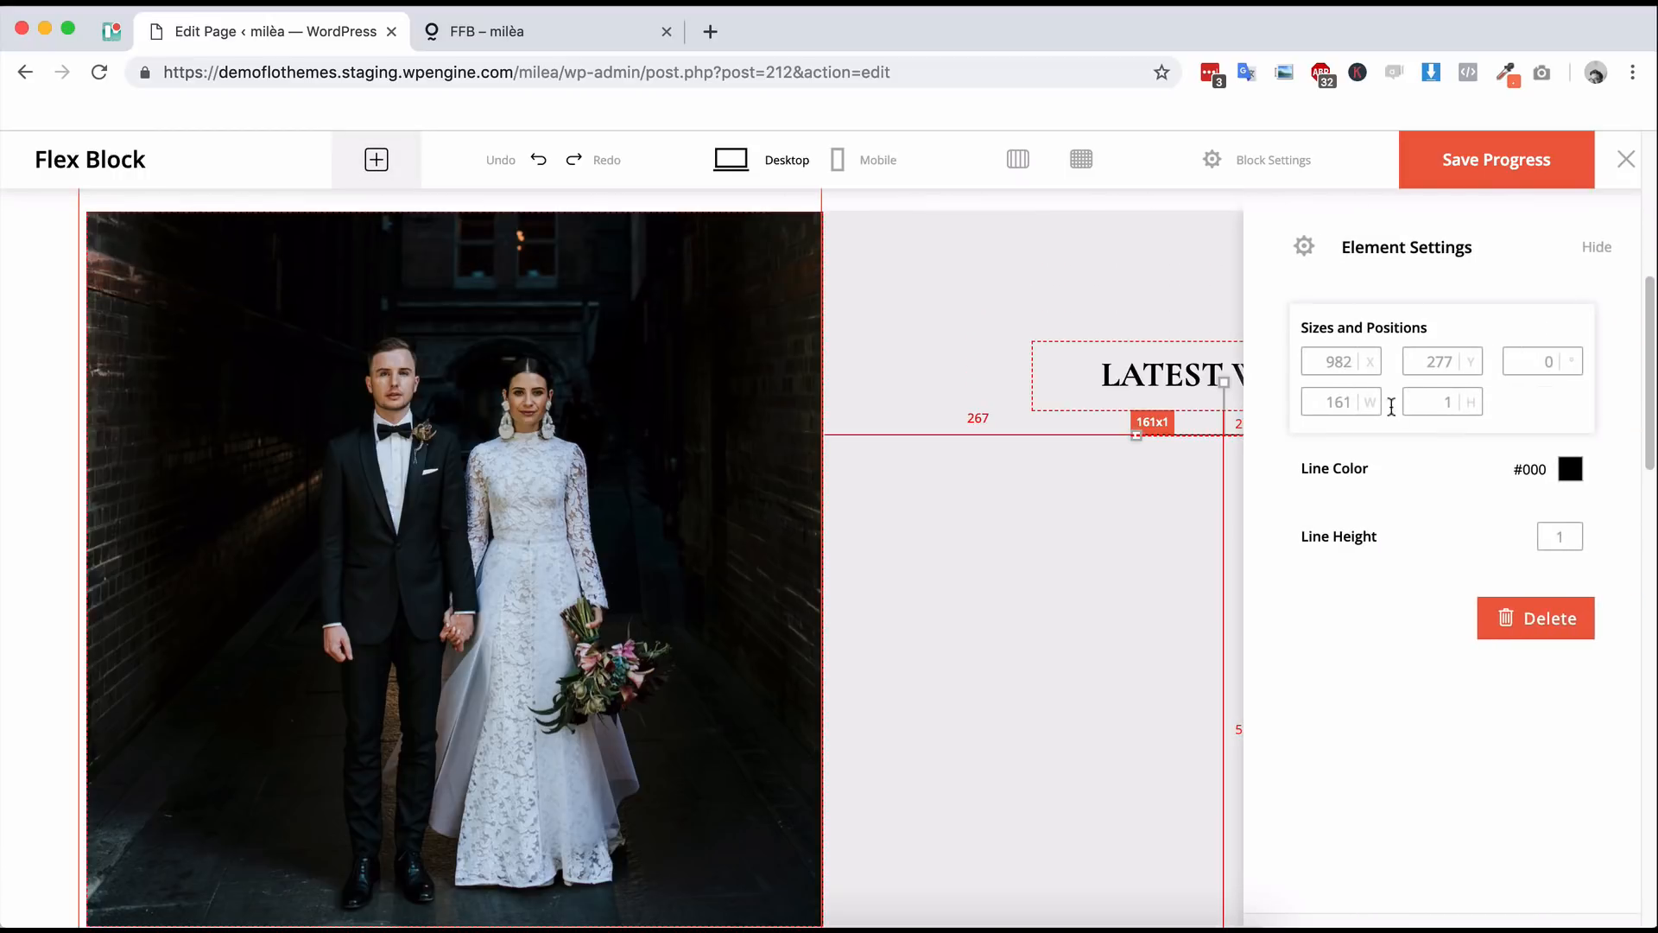
double_click(1341, 400)
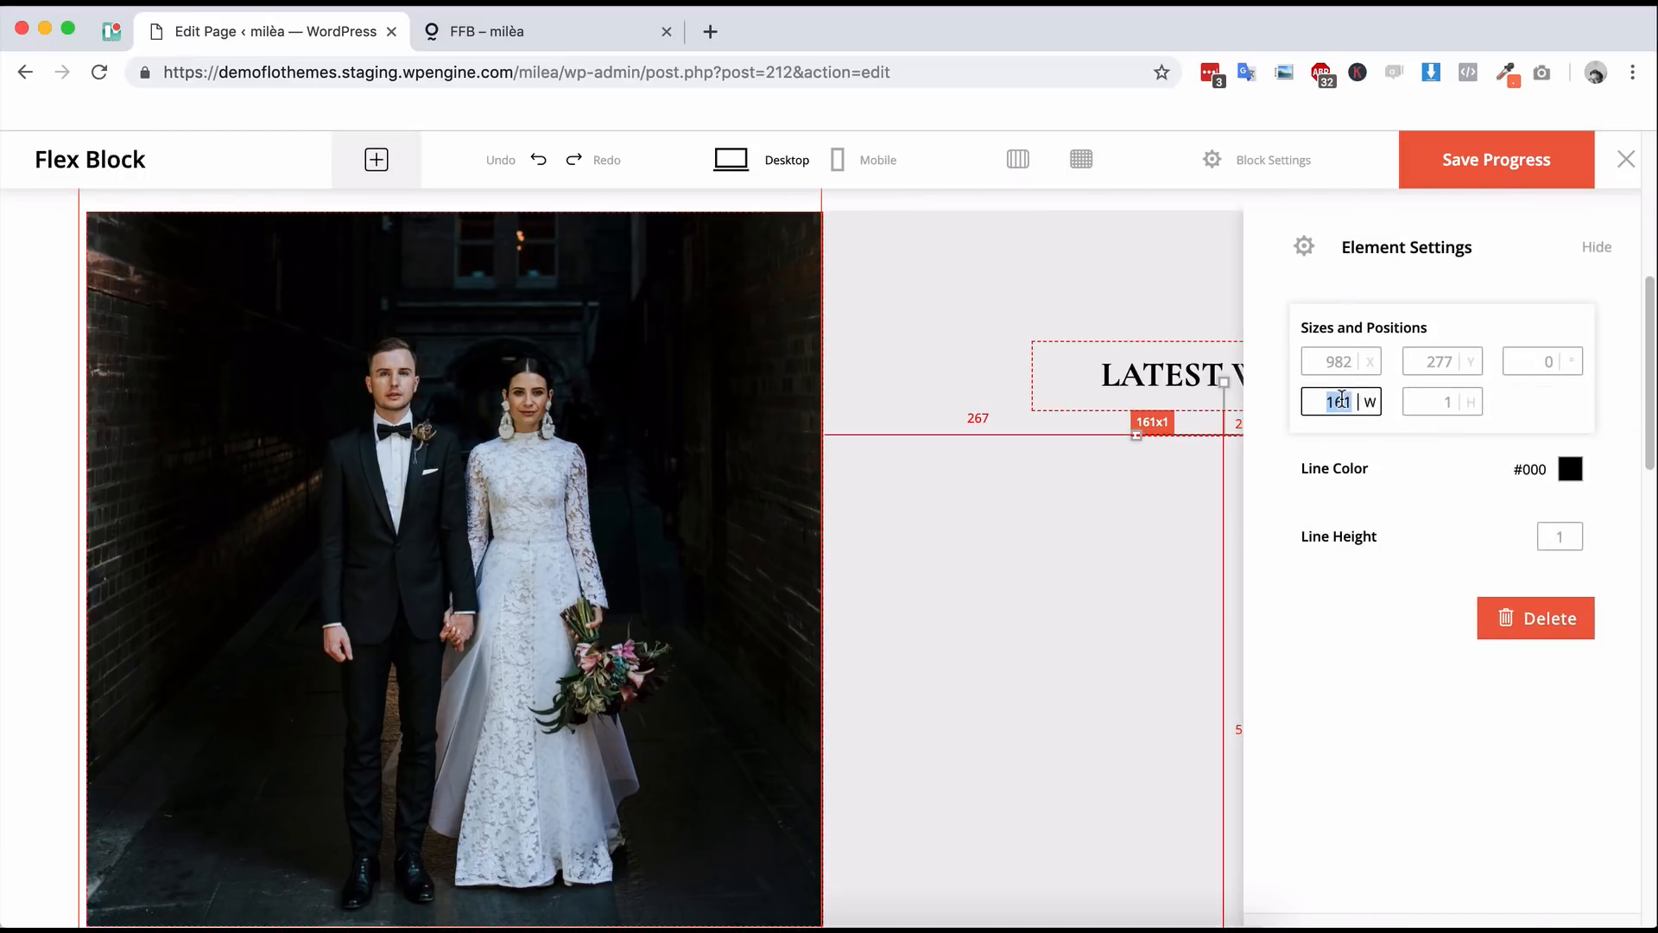
type("250")
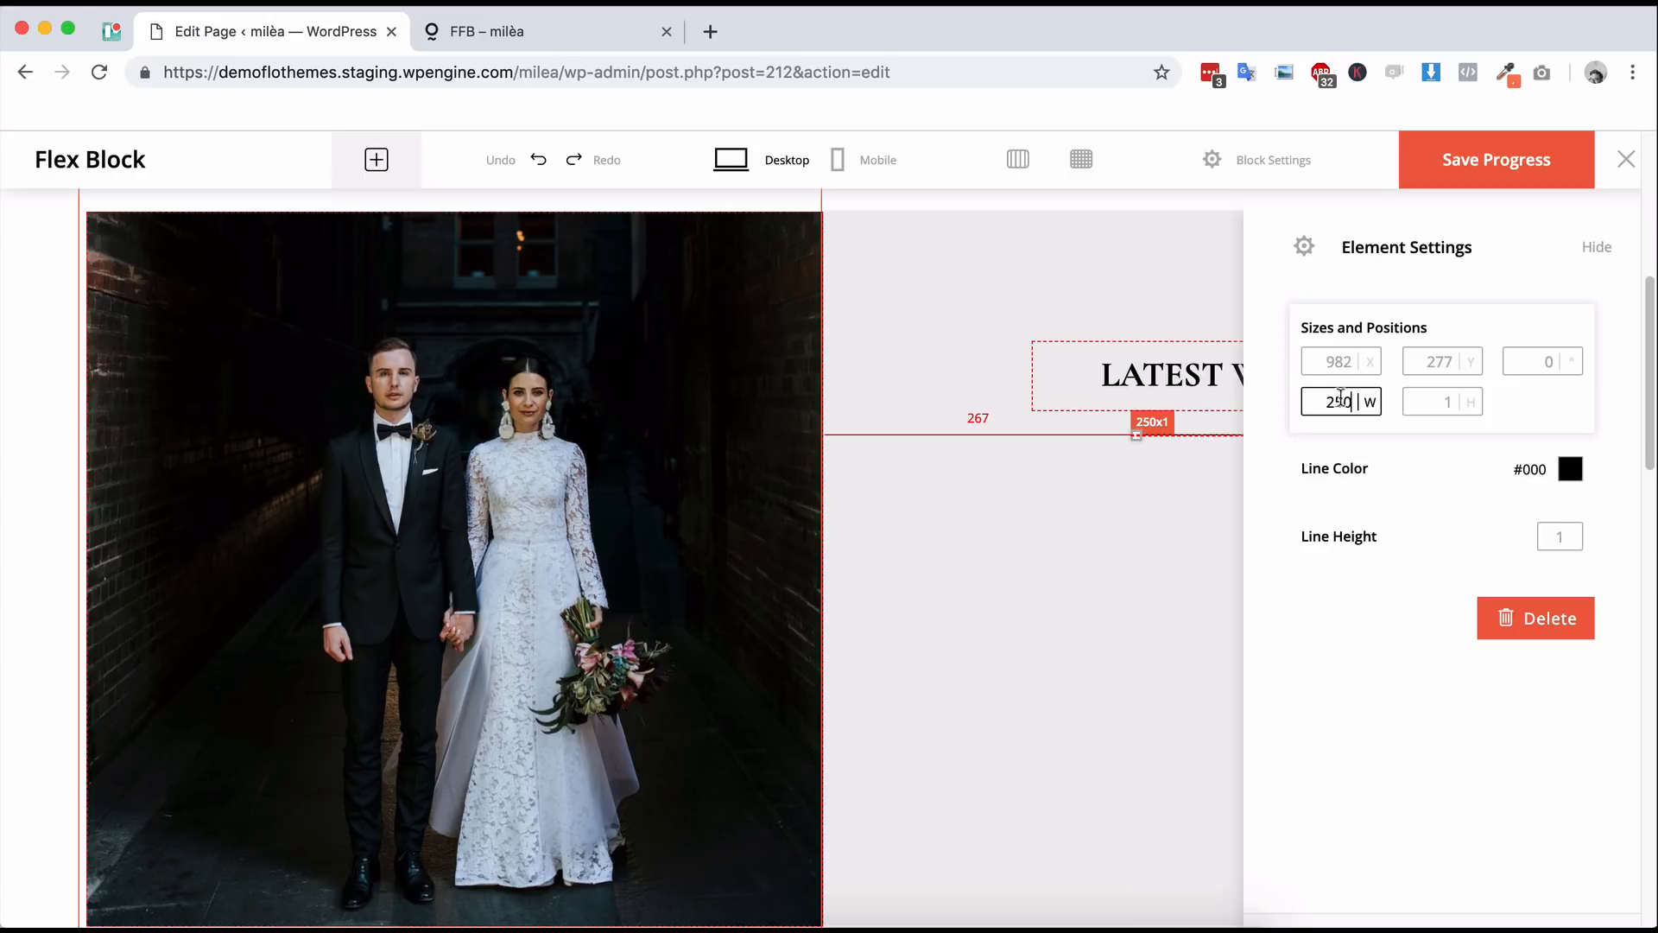
left_click(1177, 522)
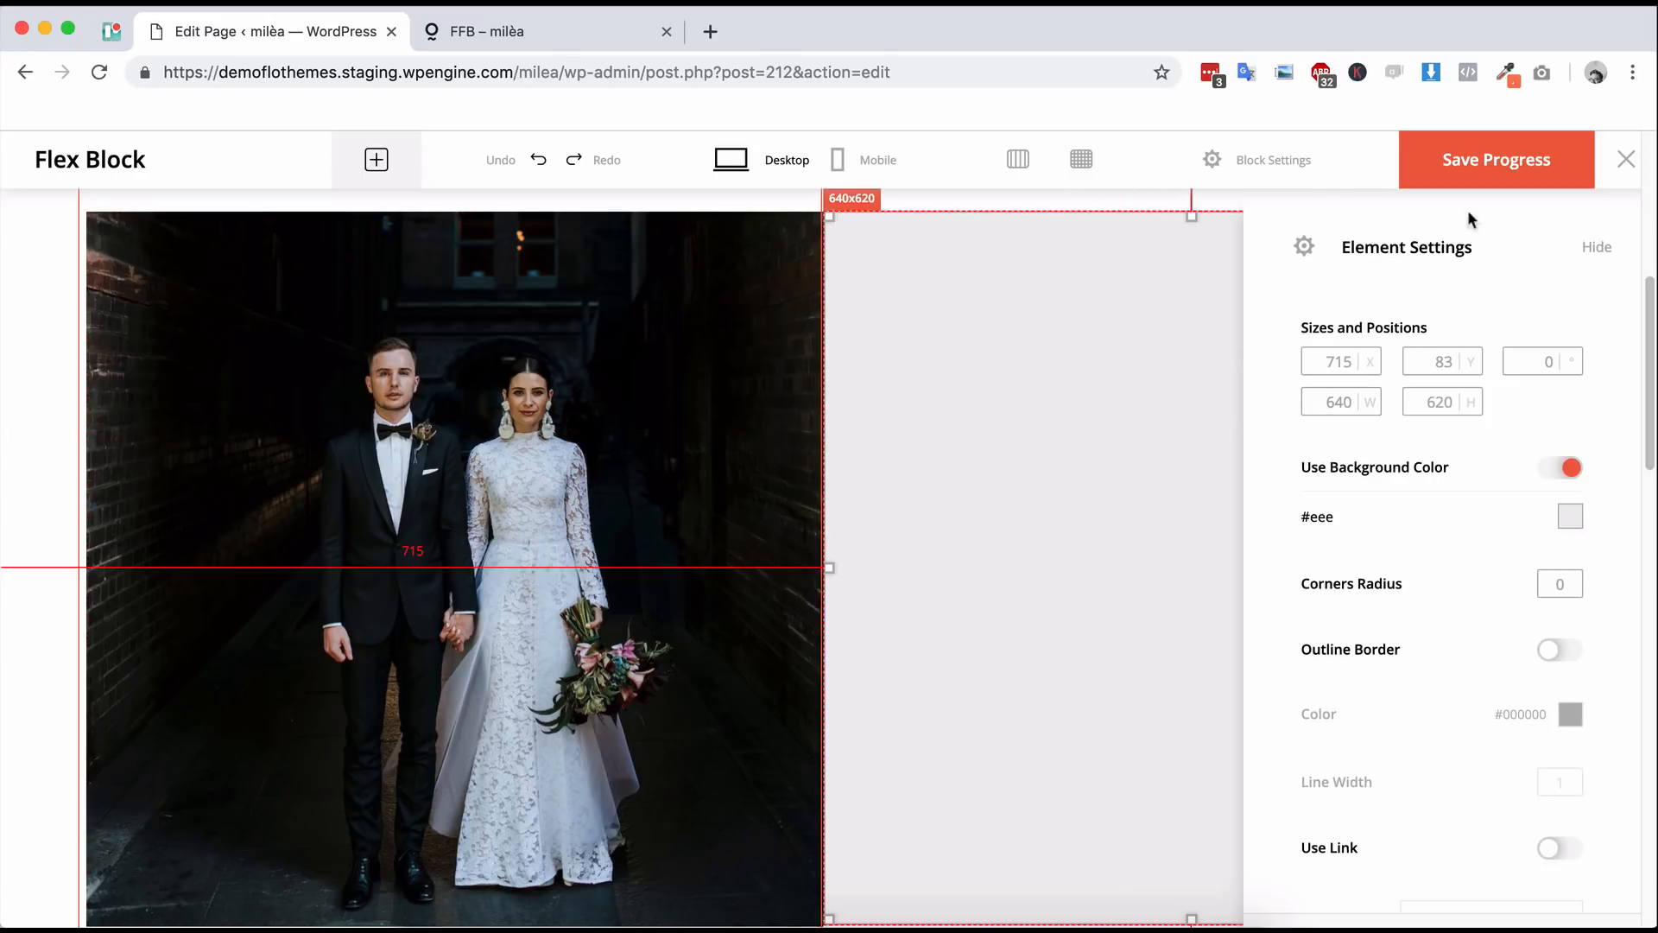
left_click(1591, 249)
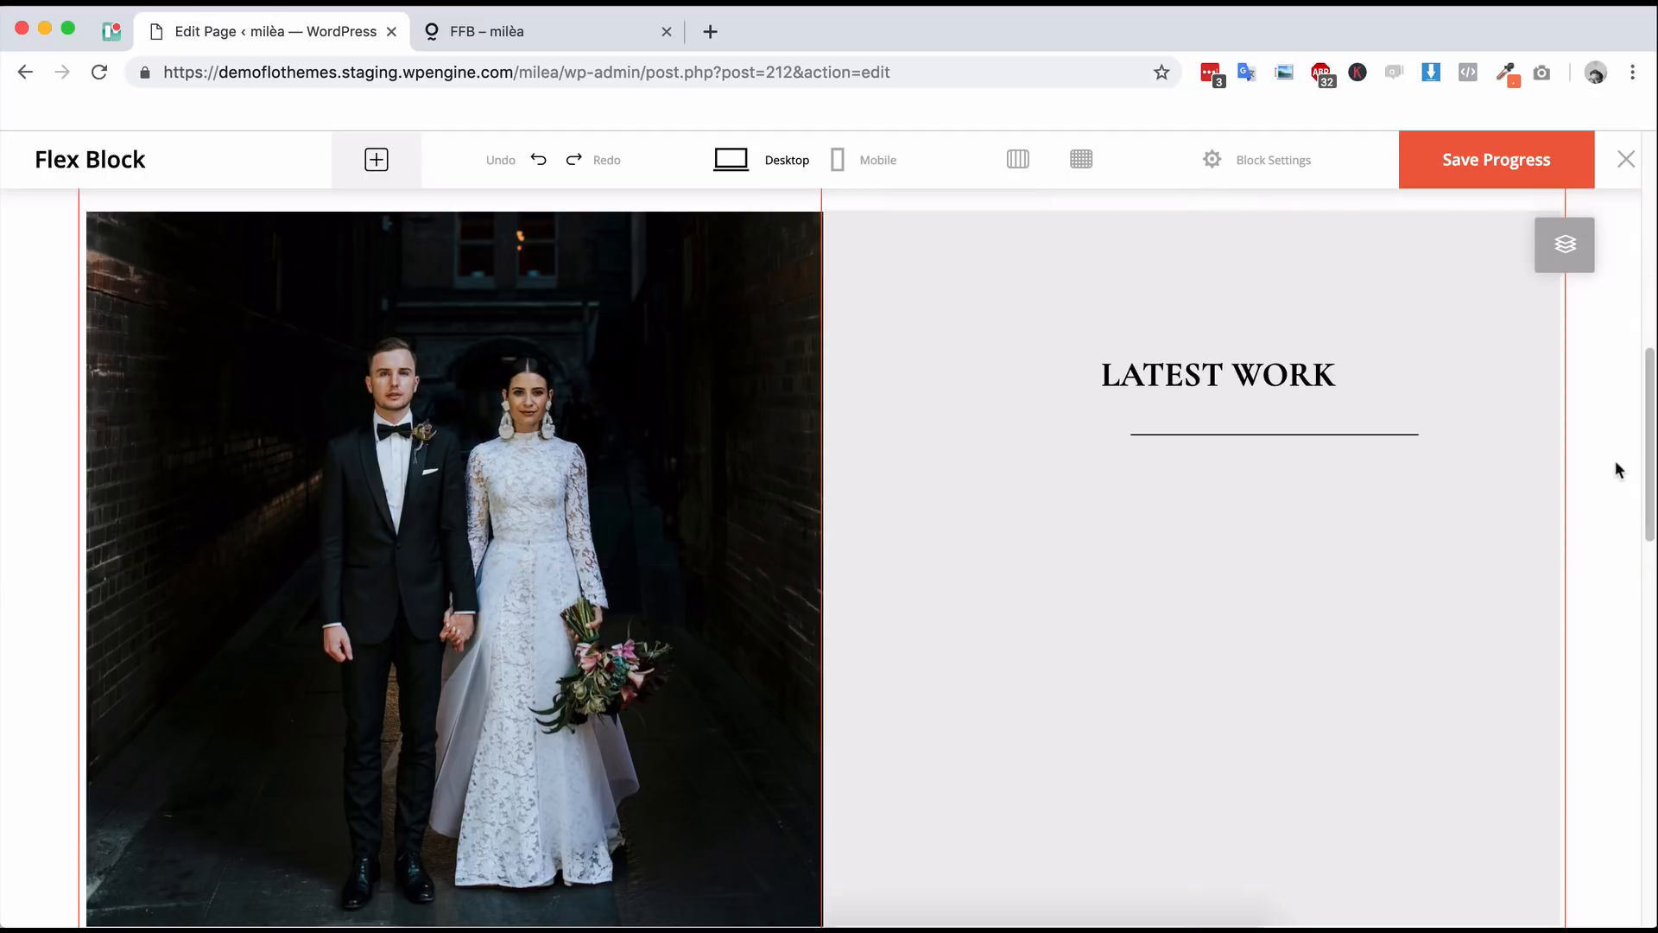
- Nudge the divider line horizontally until it is centred in the grey panel, with 230 px on each side
left_click(1345, 451)
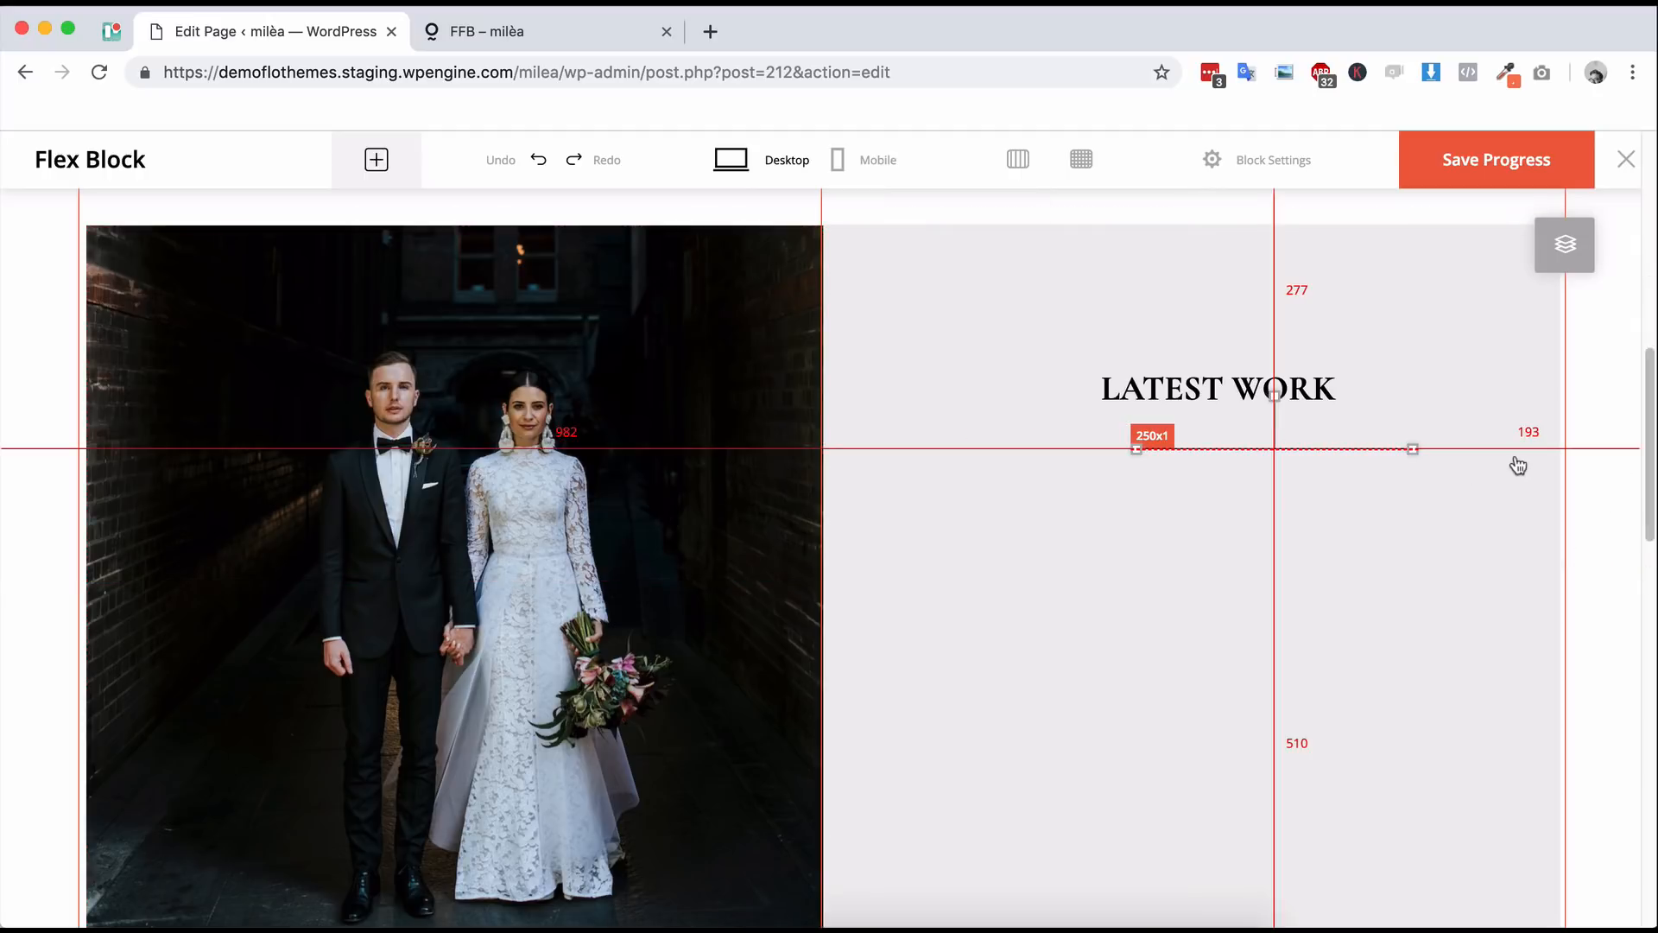
key("Left")
key("Left")
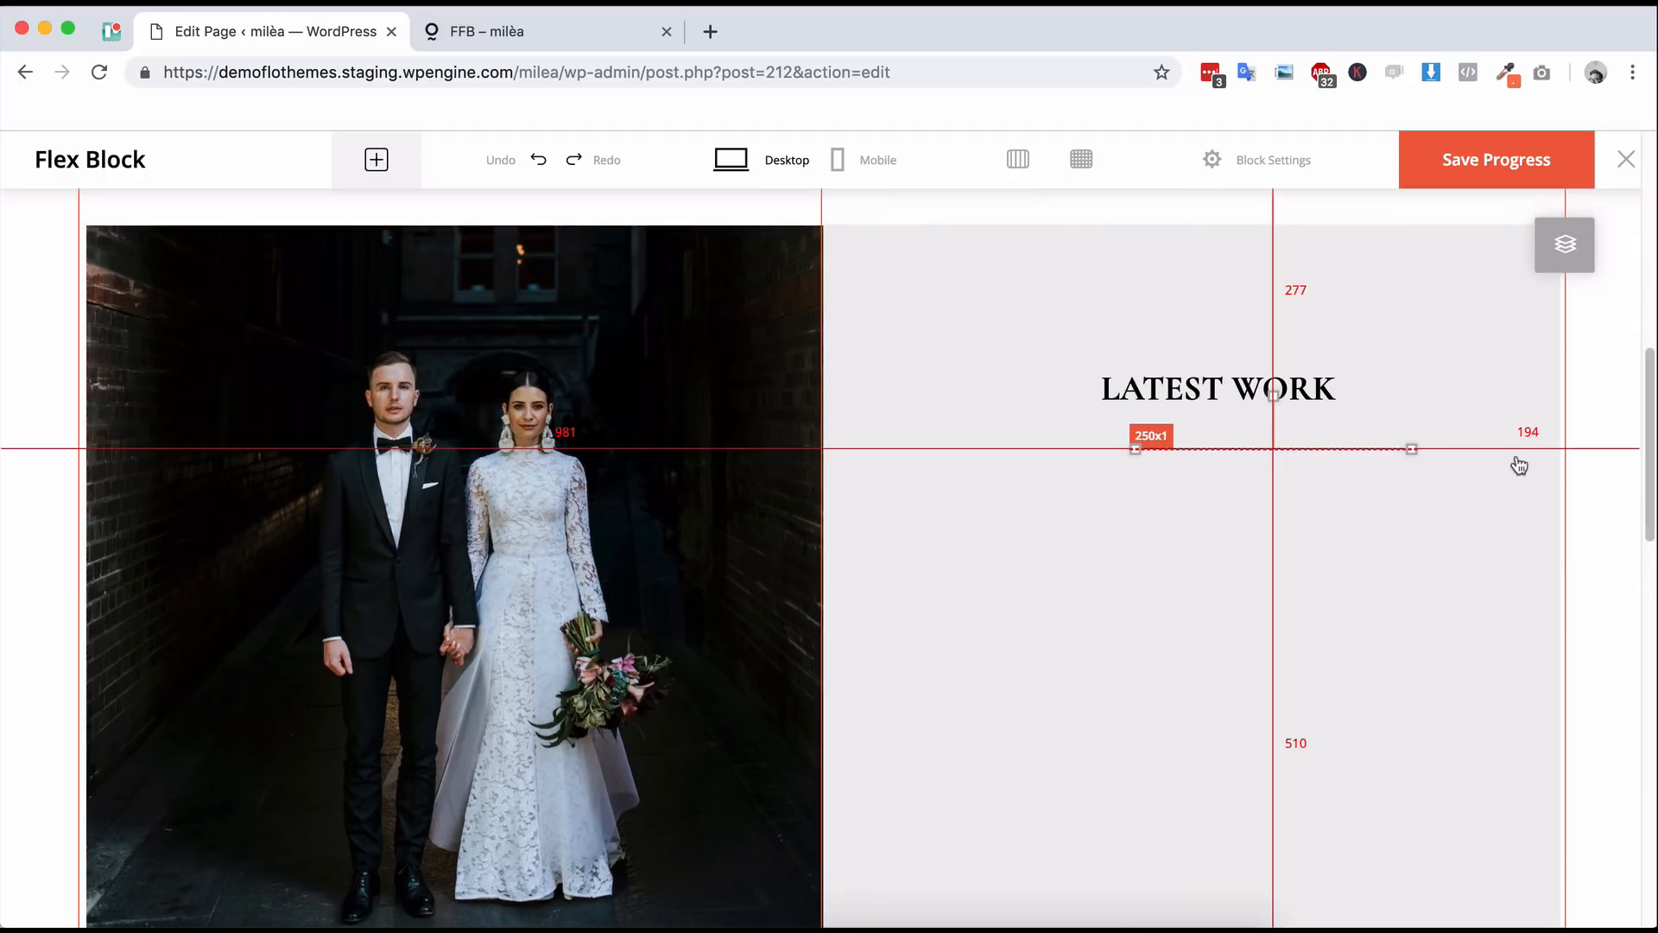
key("shift+Left")
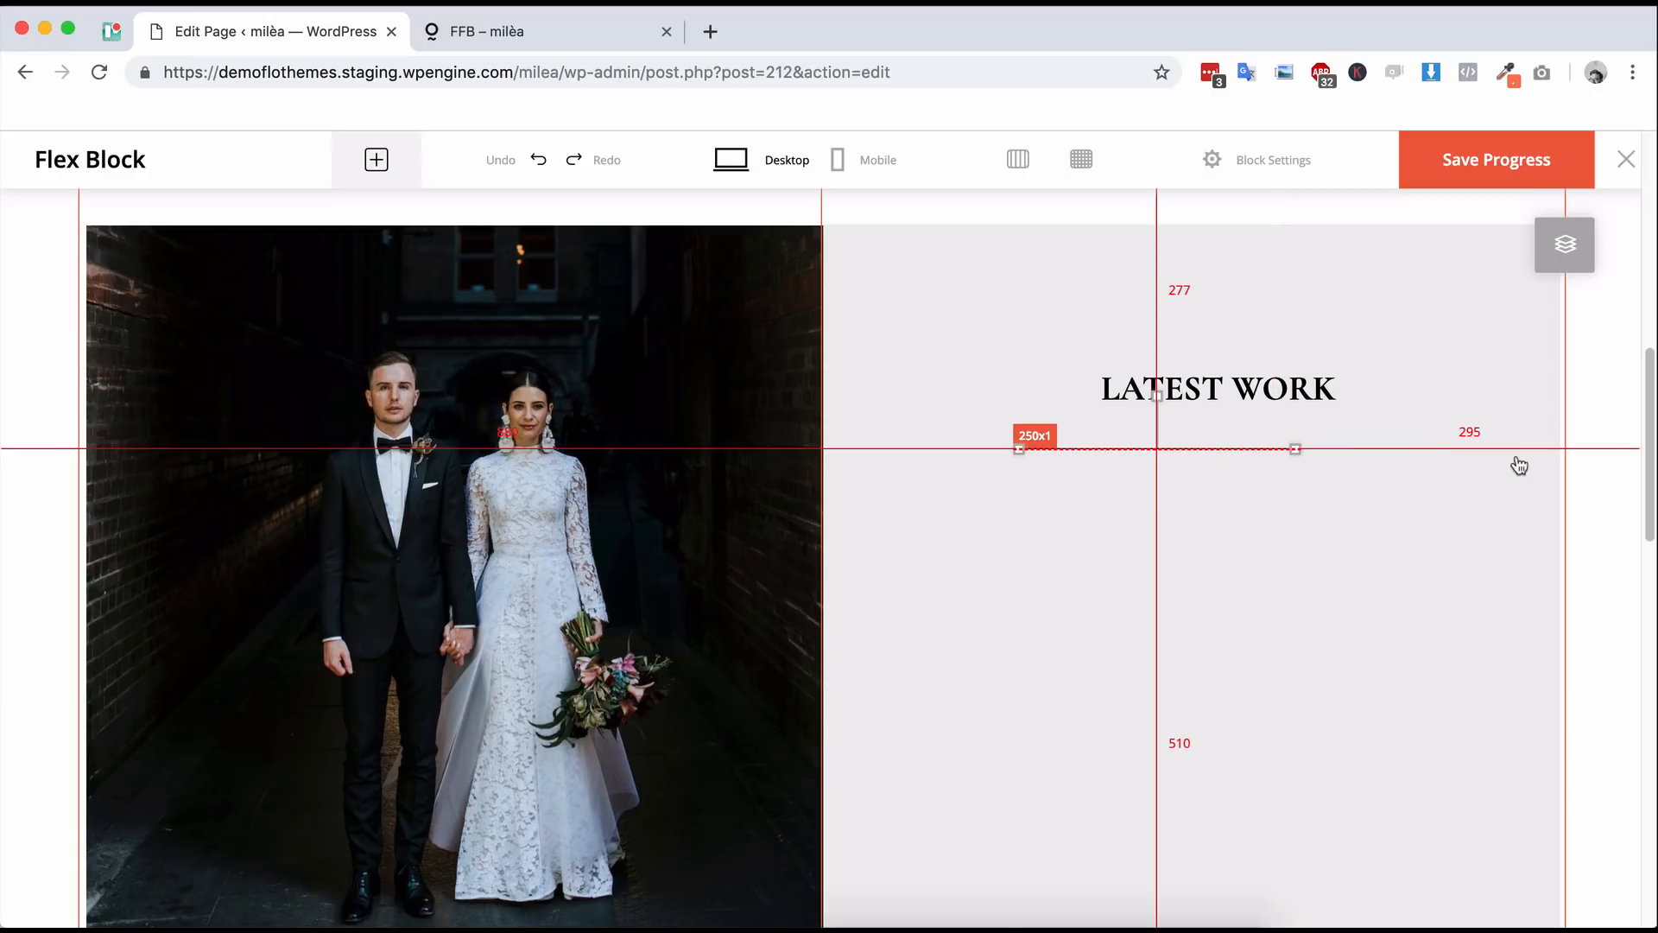
key("Right")
key("Right")
key("Right")
key("Right")
key("Right")
key("Right")
key("Right")
key("Right")
key("Right")
key("Right")
key("Right")
key("Right")
key("Right")
key("Right")
key("Right")
key("Right")
key("Right")
key("Right")
key("Right")
key("Right")
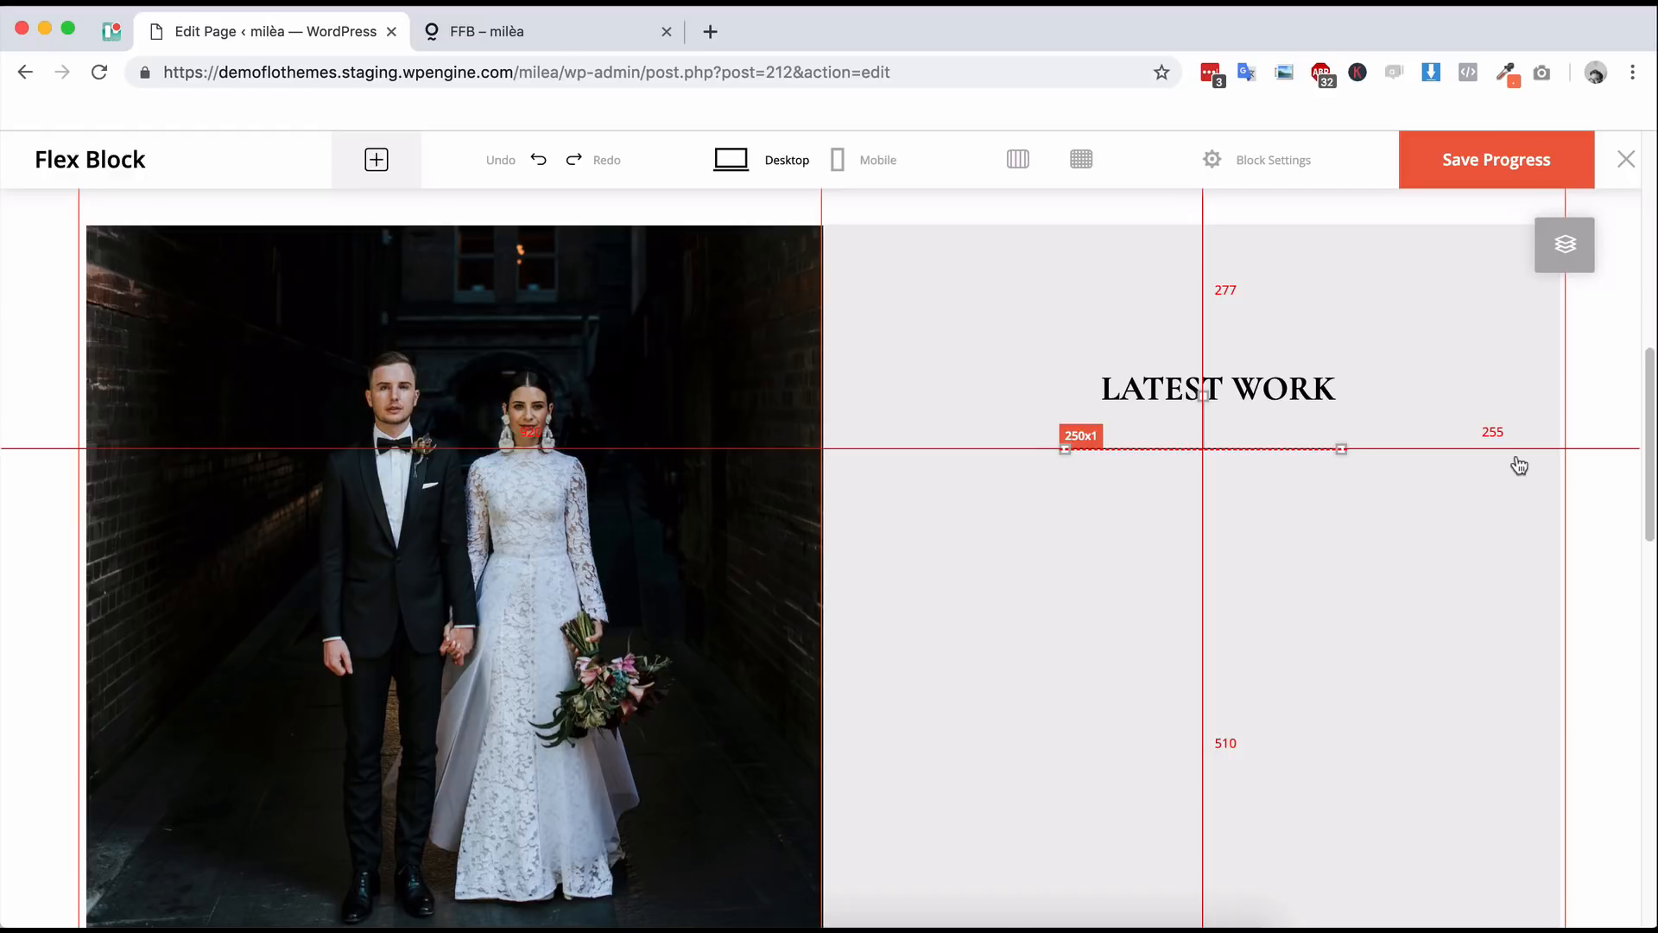
key("Right")
key("Right")
key("Right")
key("Right")
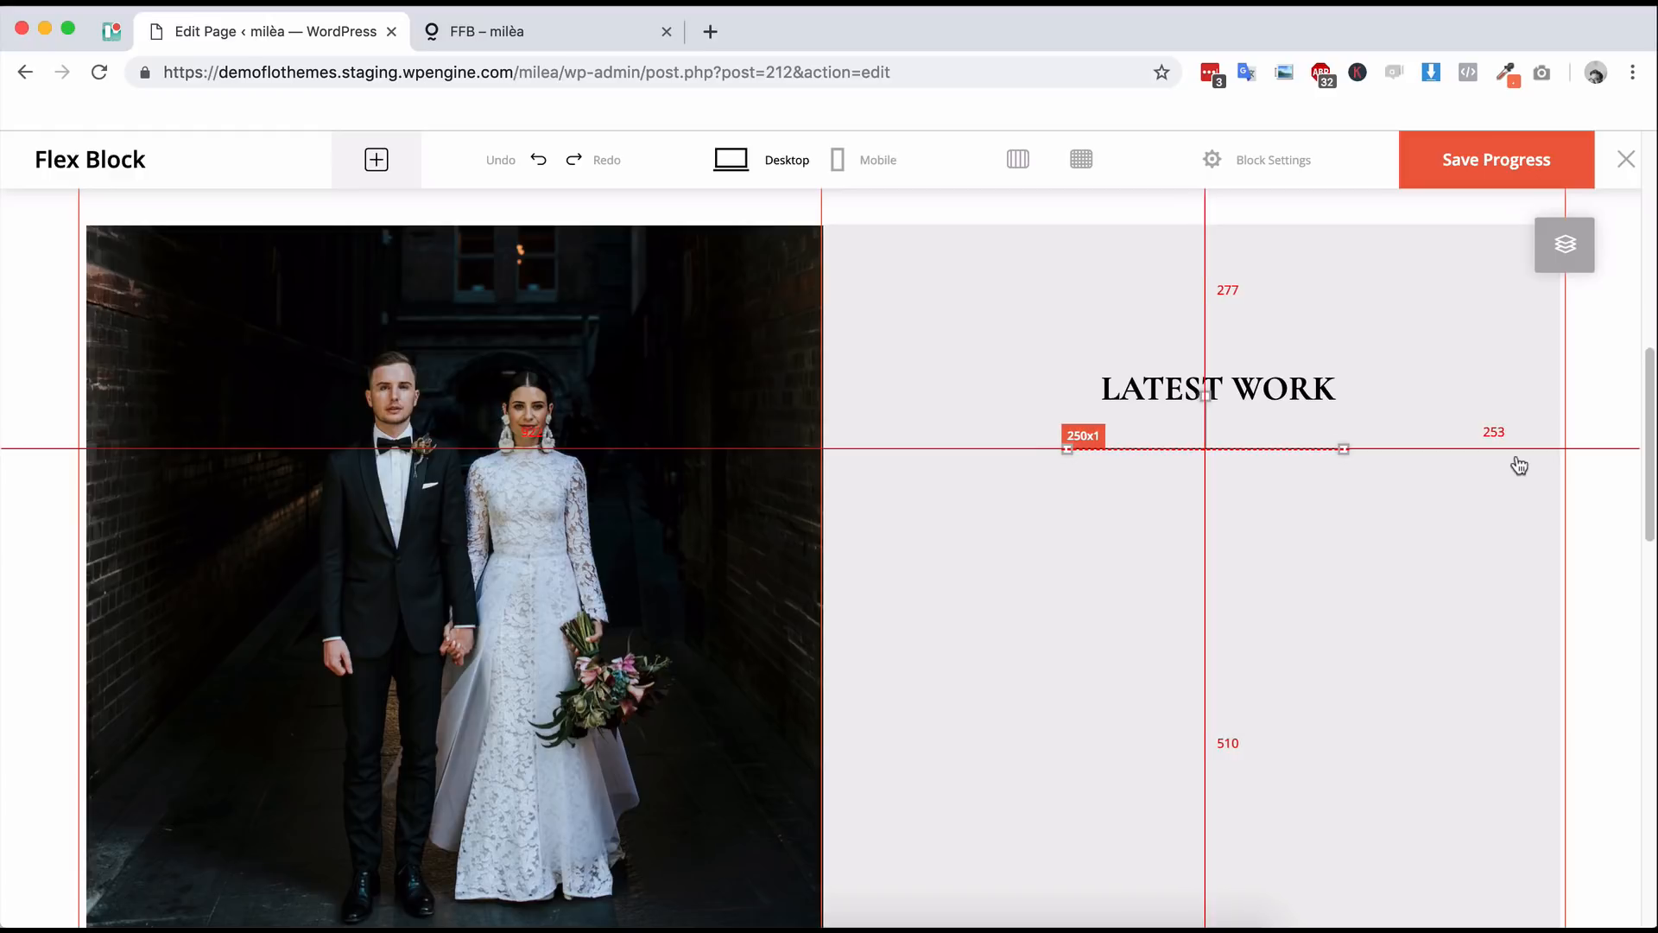
left_click(1580, 433)
left_click(1201, 448)
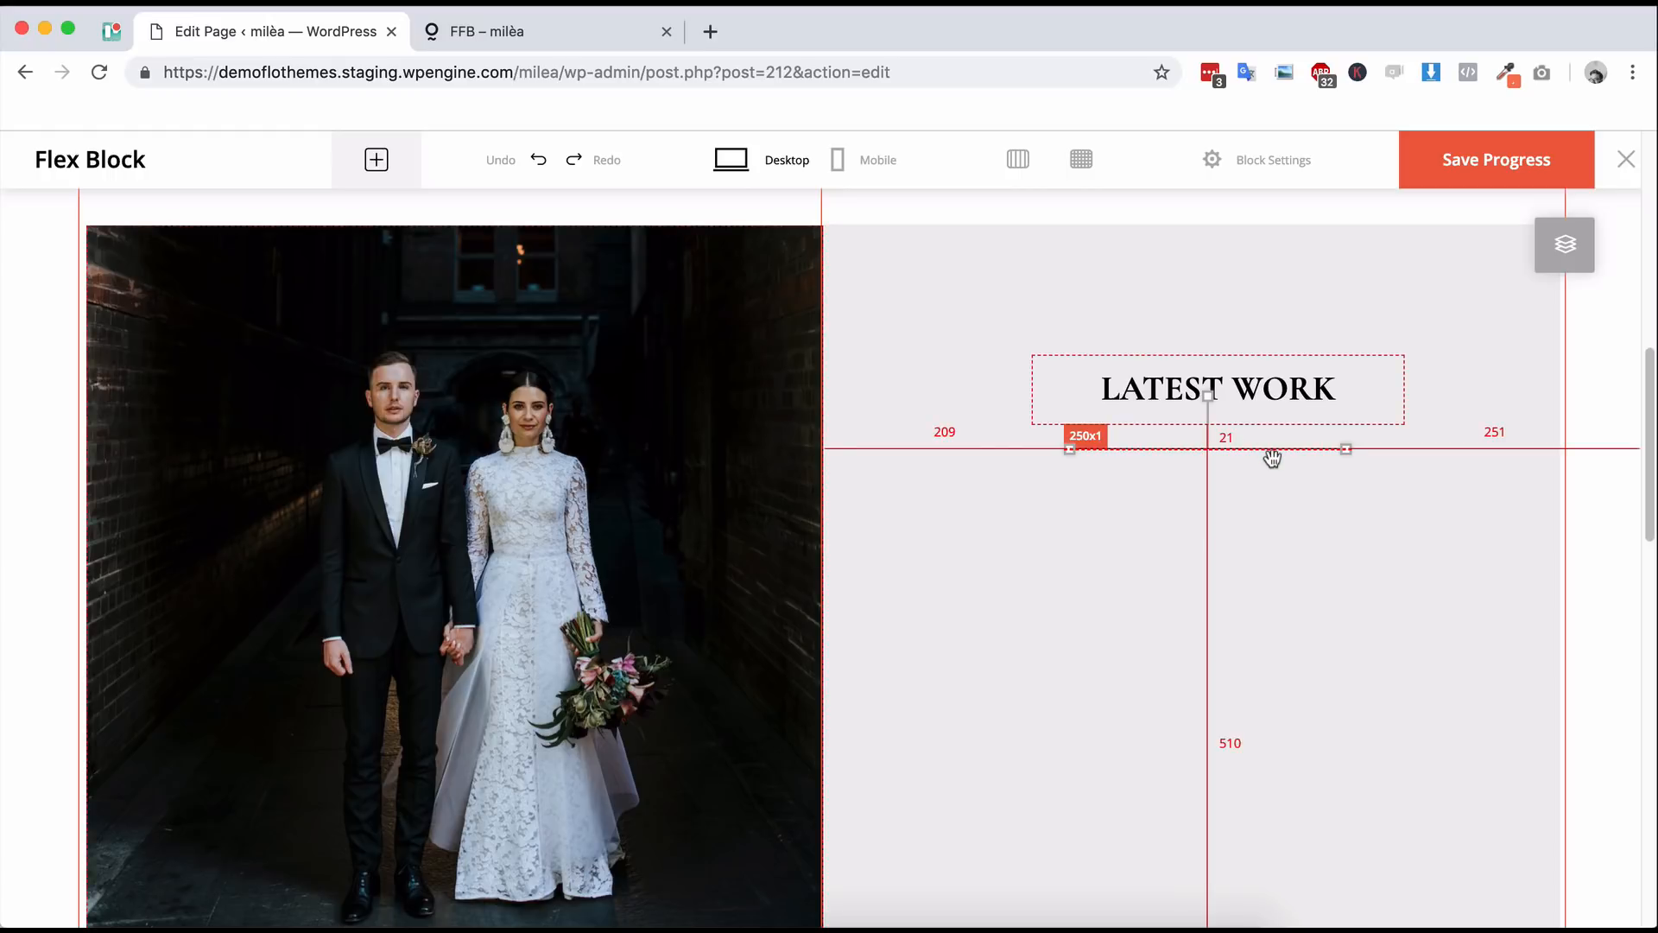
key("Left")
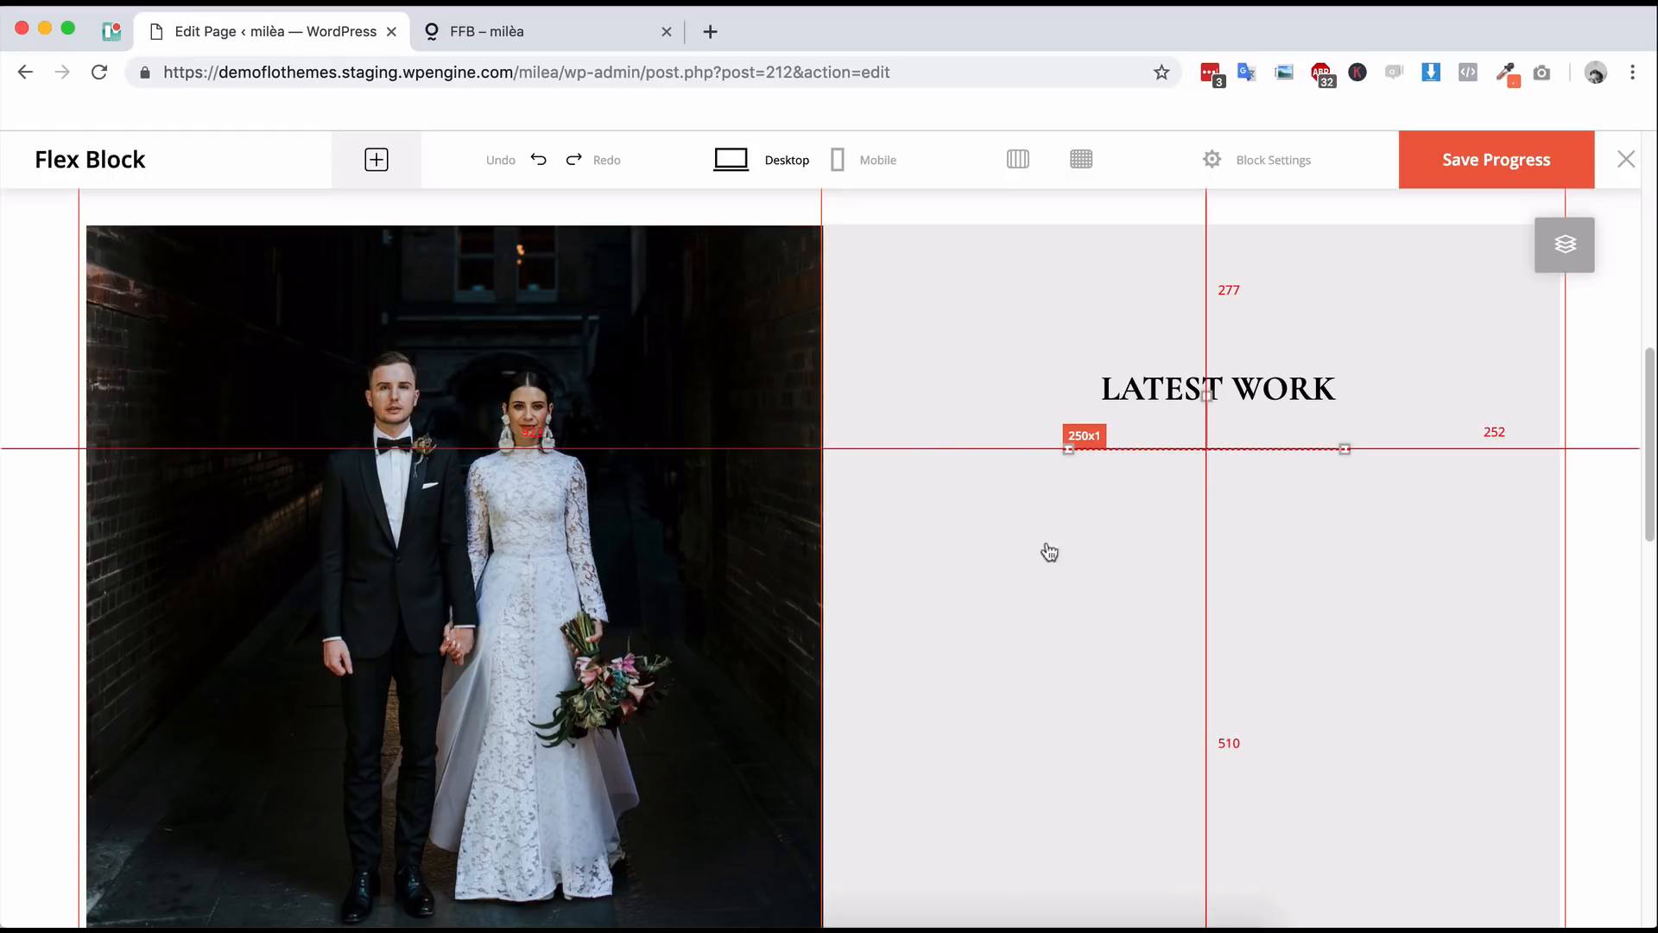
key("Left")
key("Right")
key("Right")
key("Right")
key("Right")
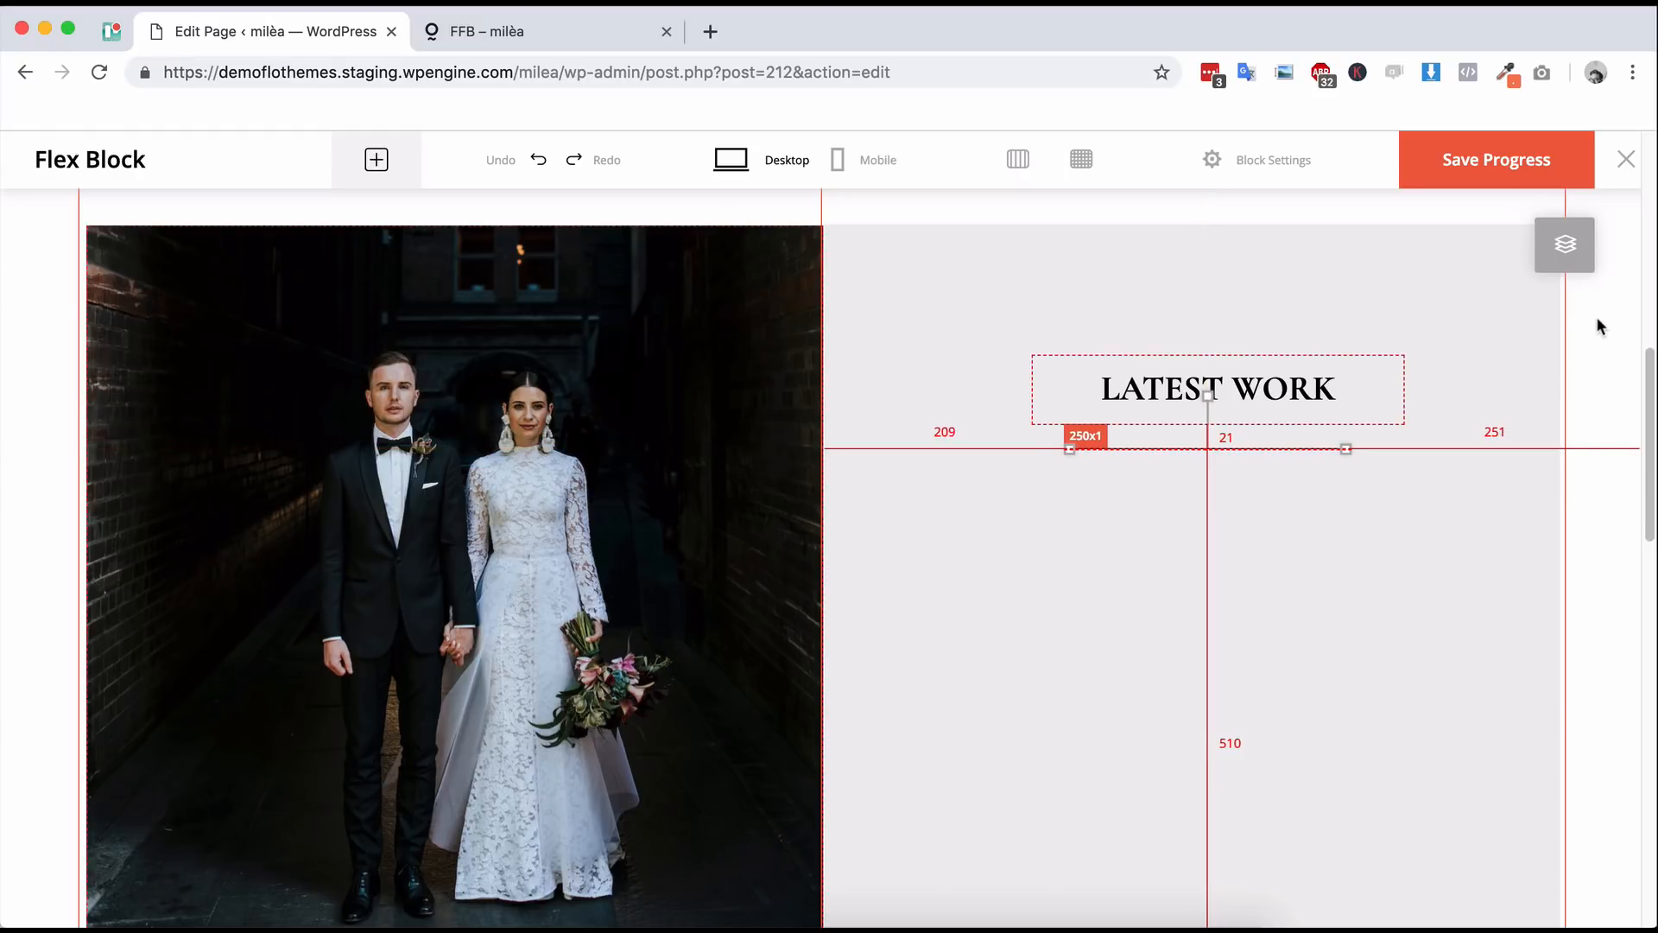
key("Right")
key("Right")
key("Right")
key("Right")
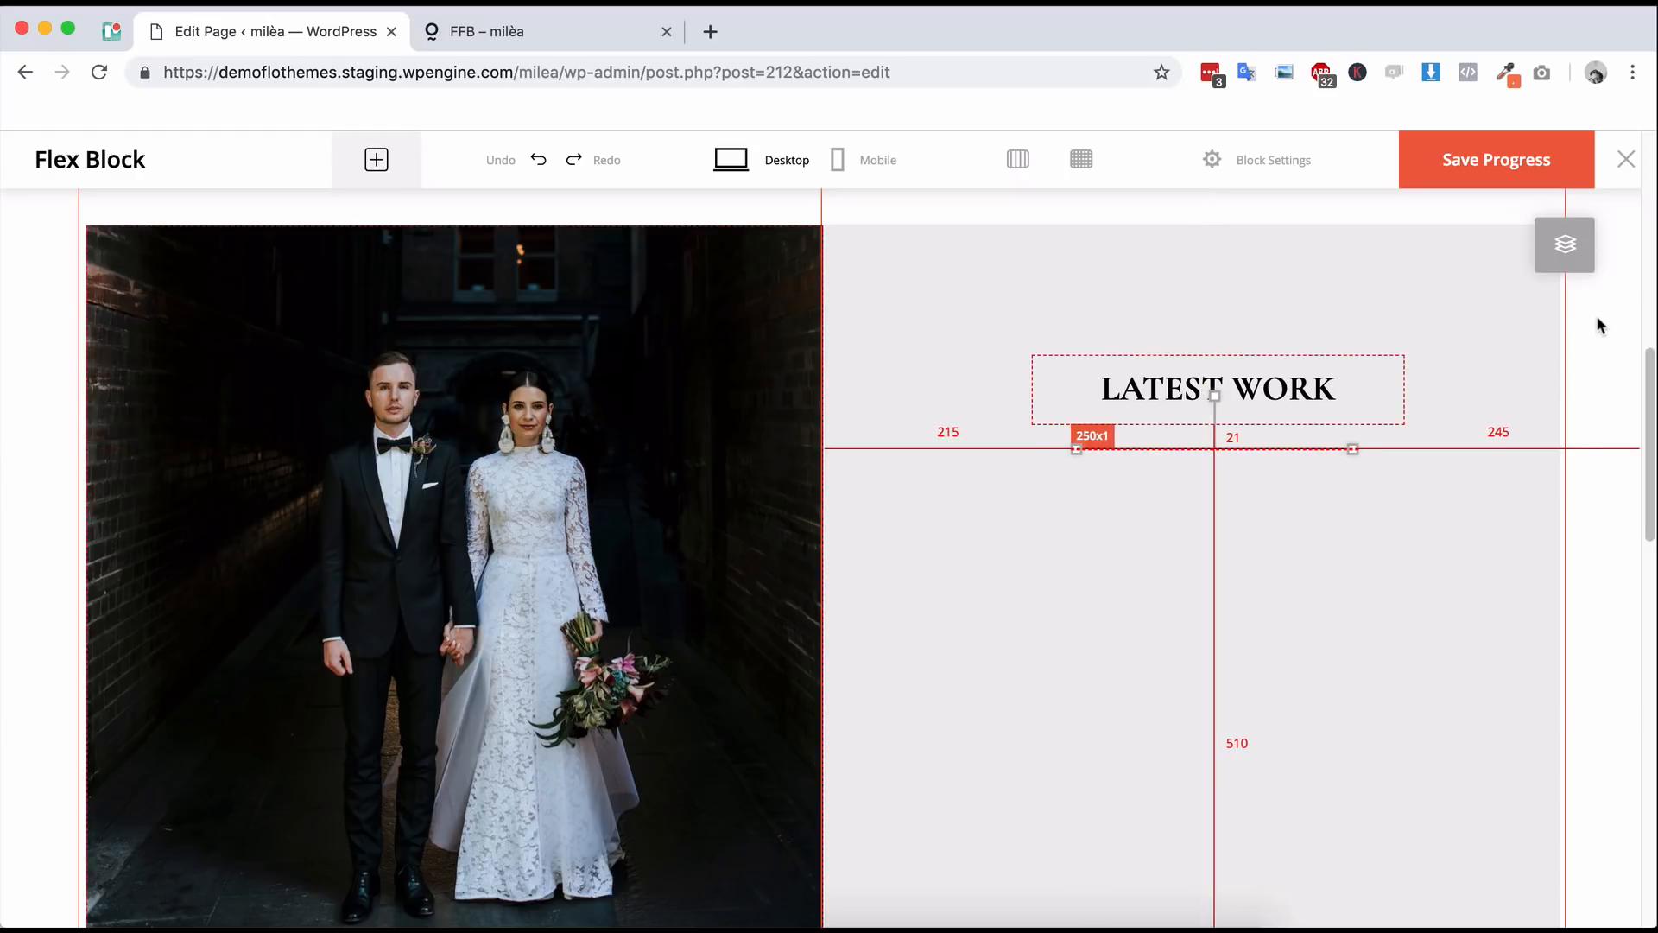
key("shift+Right")
key("Right")
key("Right")
key("Right")
key("Right")
key("Right")
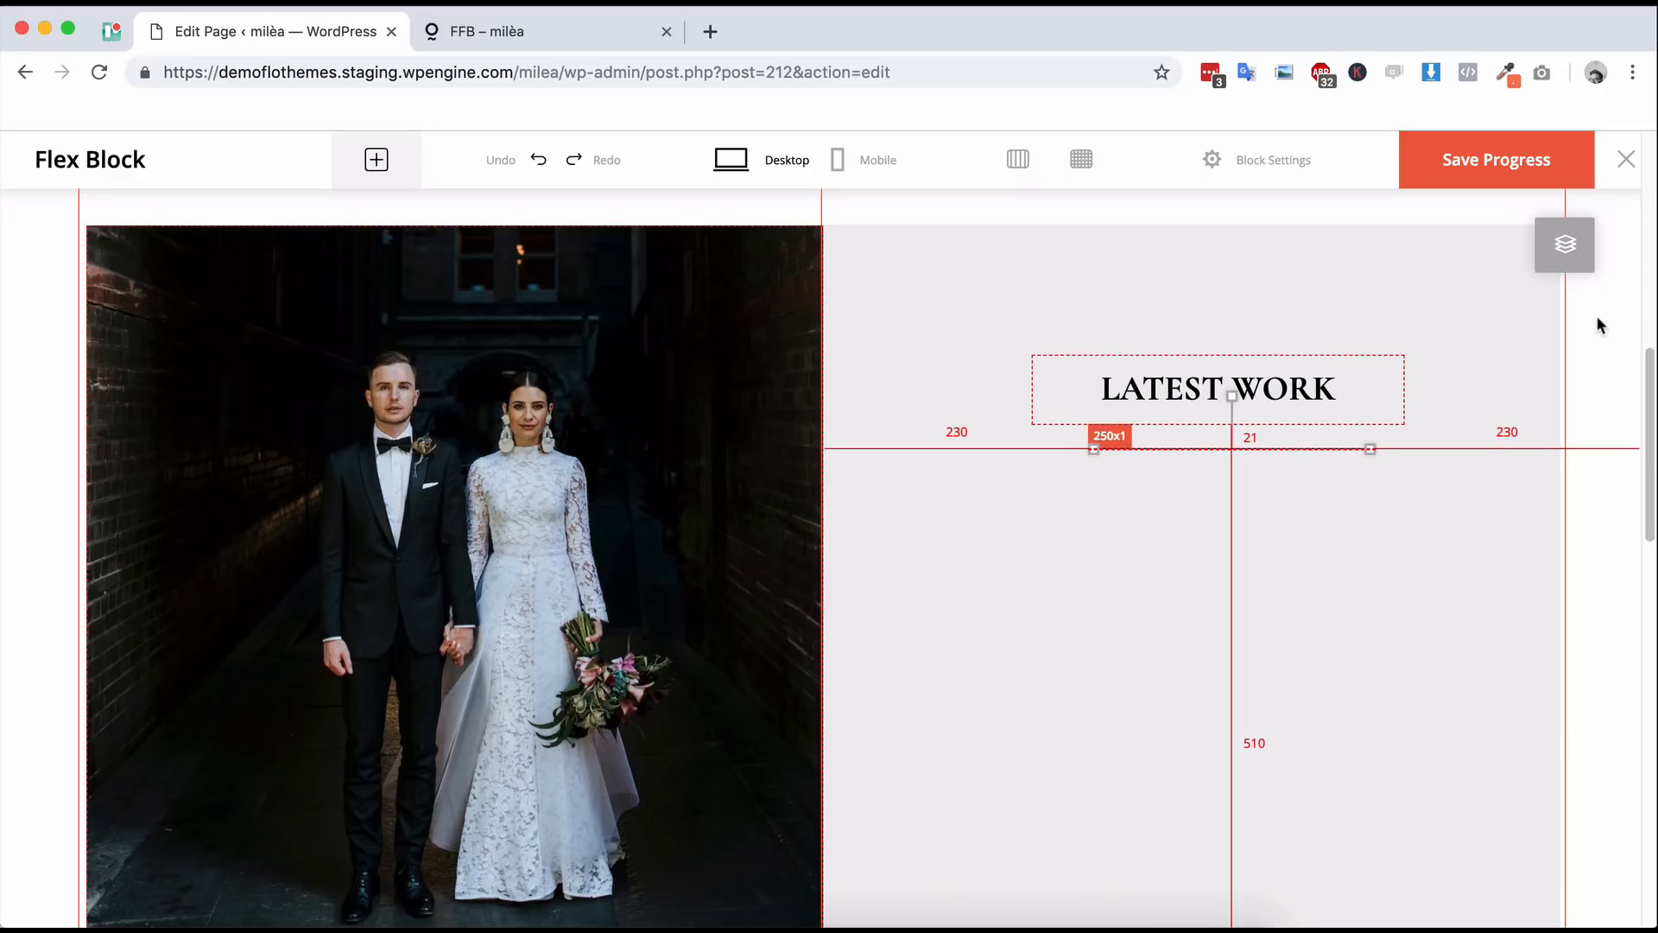
- Nudge the LATEST WORK text box sideways to centre it in the grey panel, with 193 px and 194 px beside it, and deselect it
left_click(1601, 384)
left_click(1240, 391)
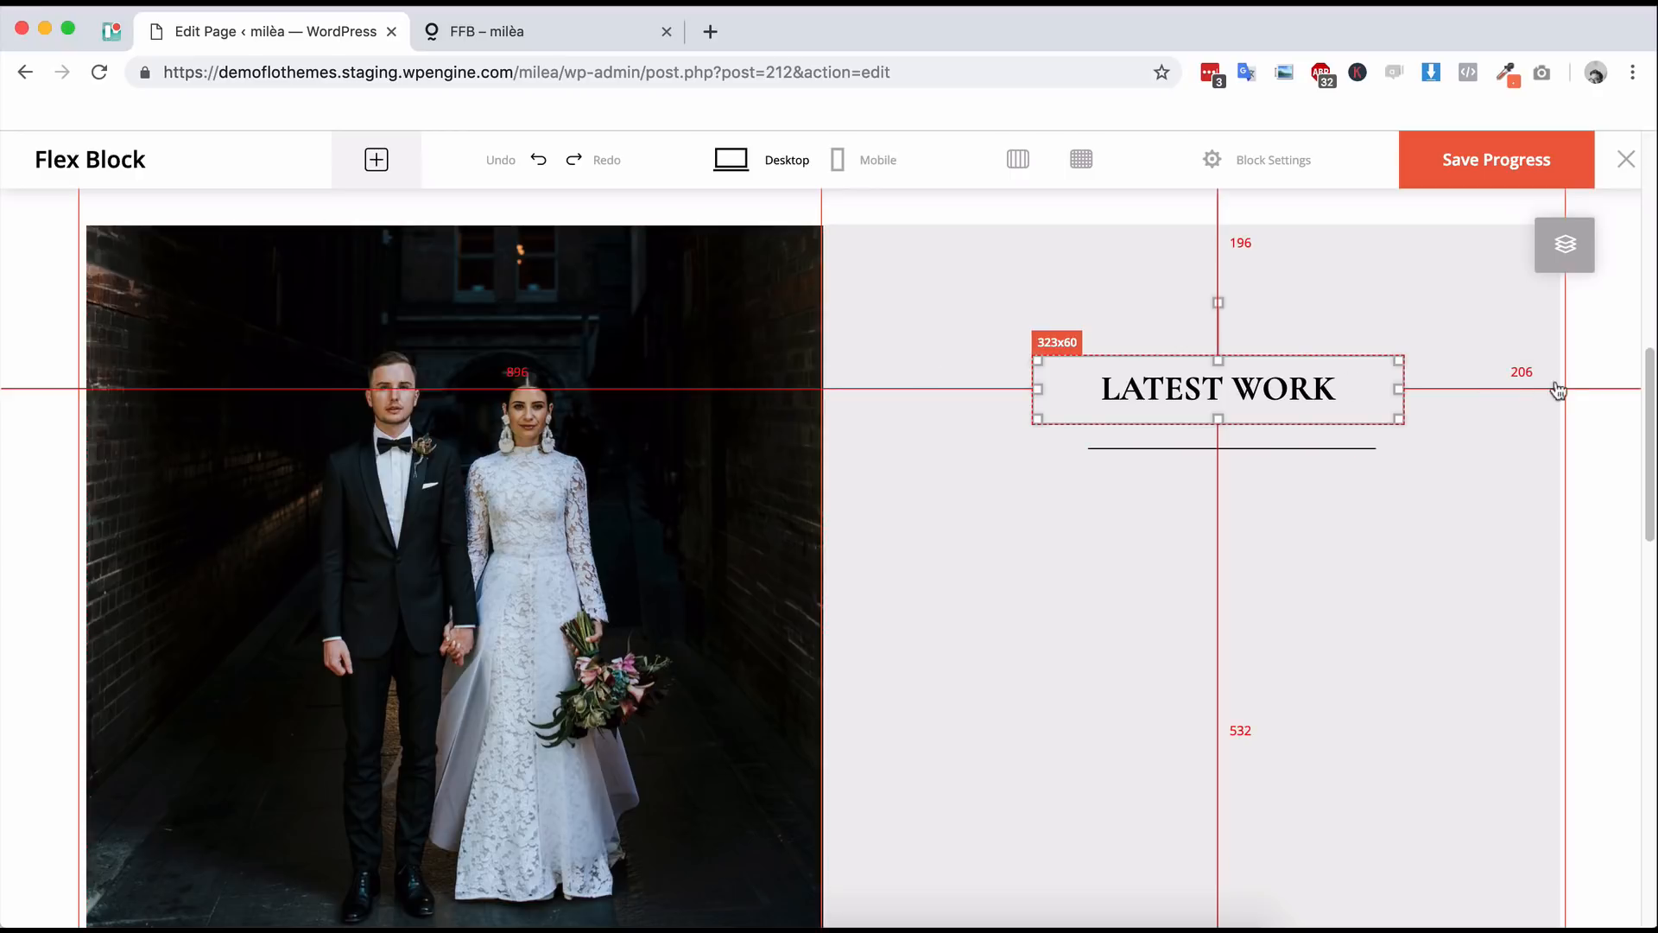
key("Right")
key("Right")
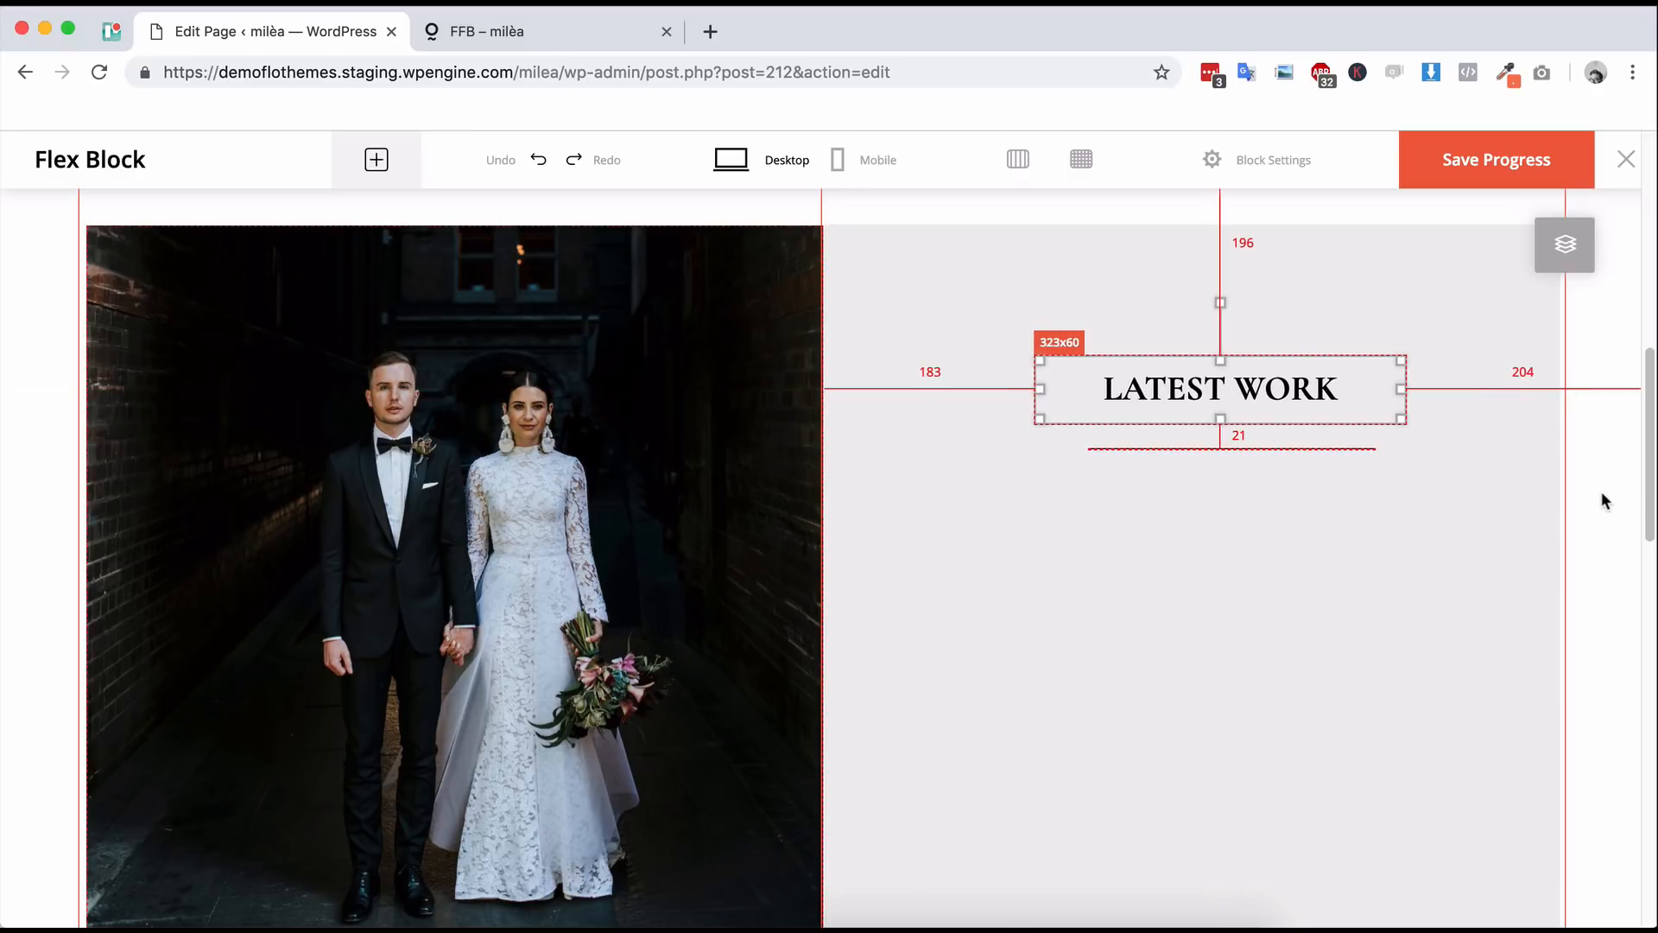
key("shift+Right")
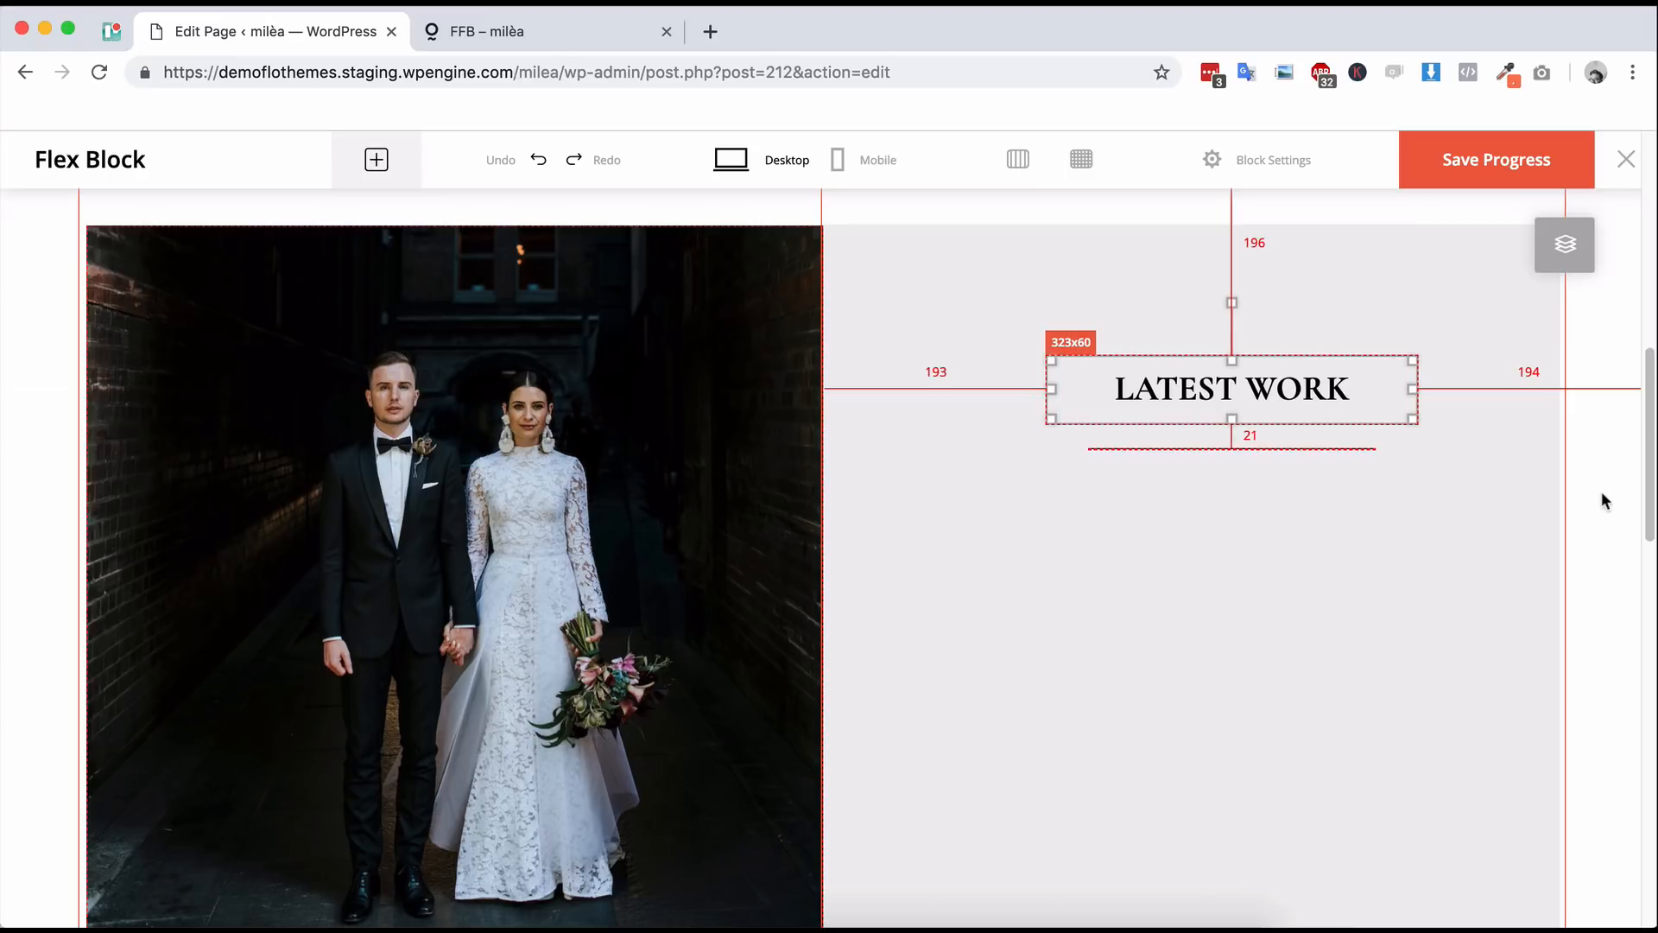
key("Right")
key("Left")
left_click(1598, 473)
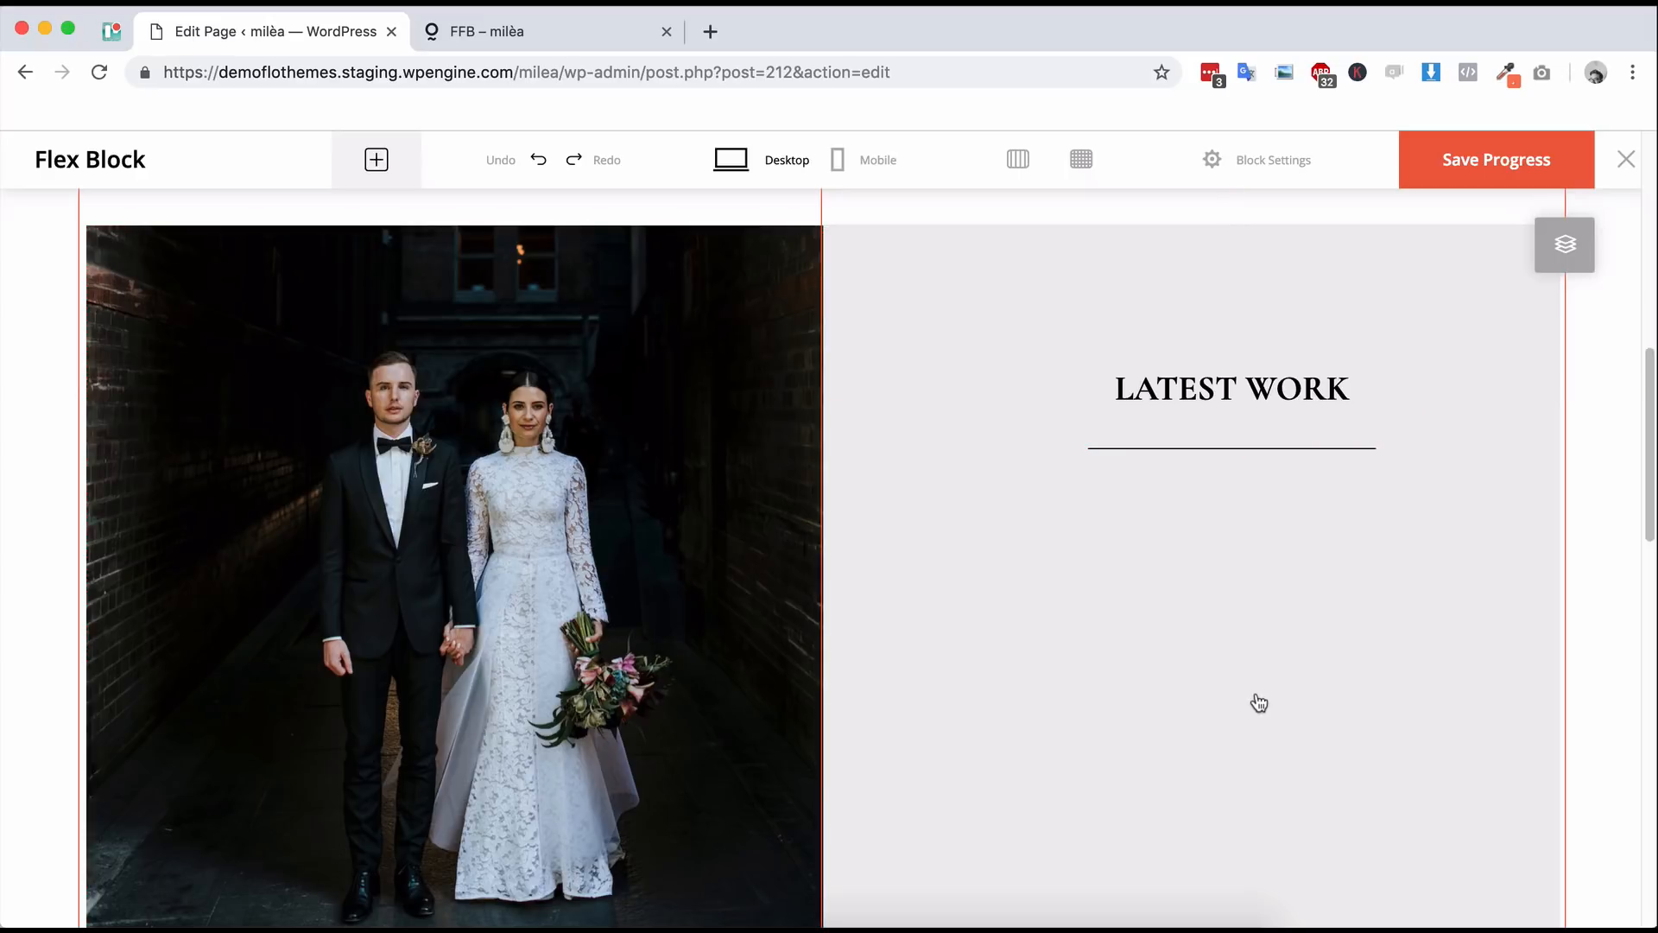
- Set the divider line's Line Height to 11 and close the element settings
left_click(1235, 449)
double_click(1266, 449)
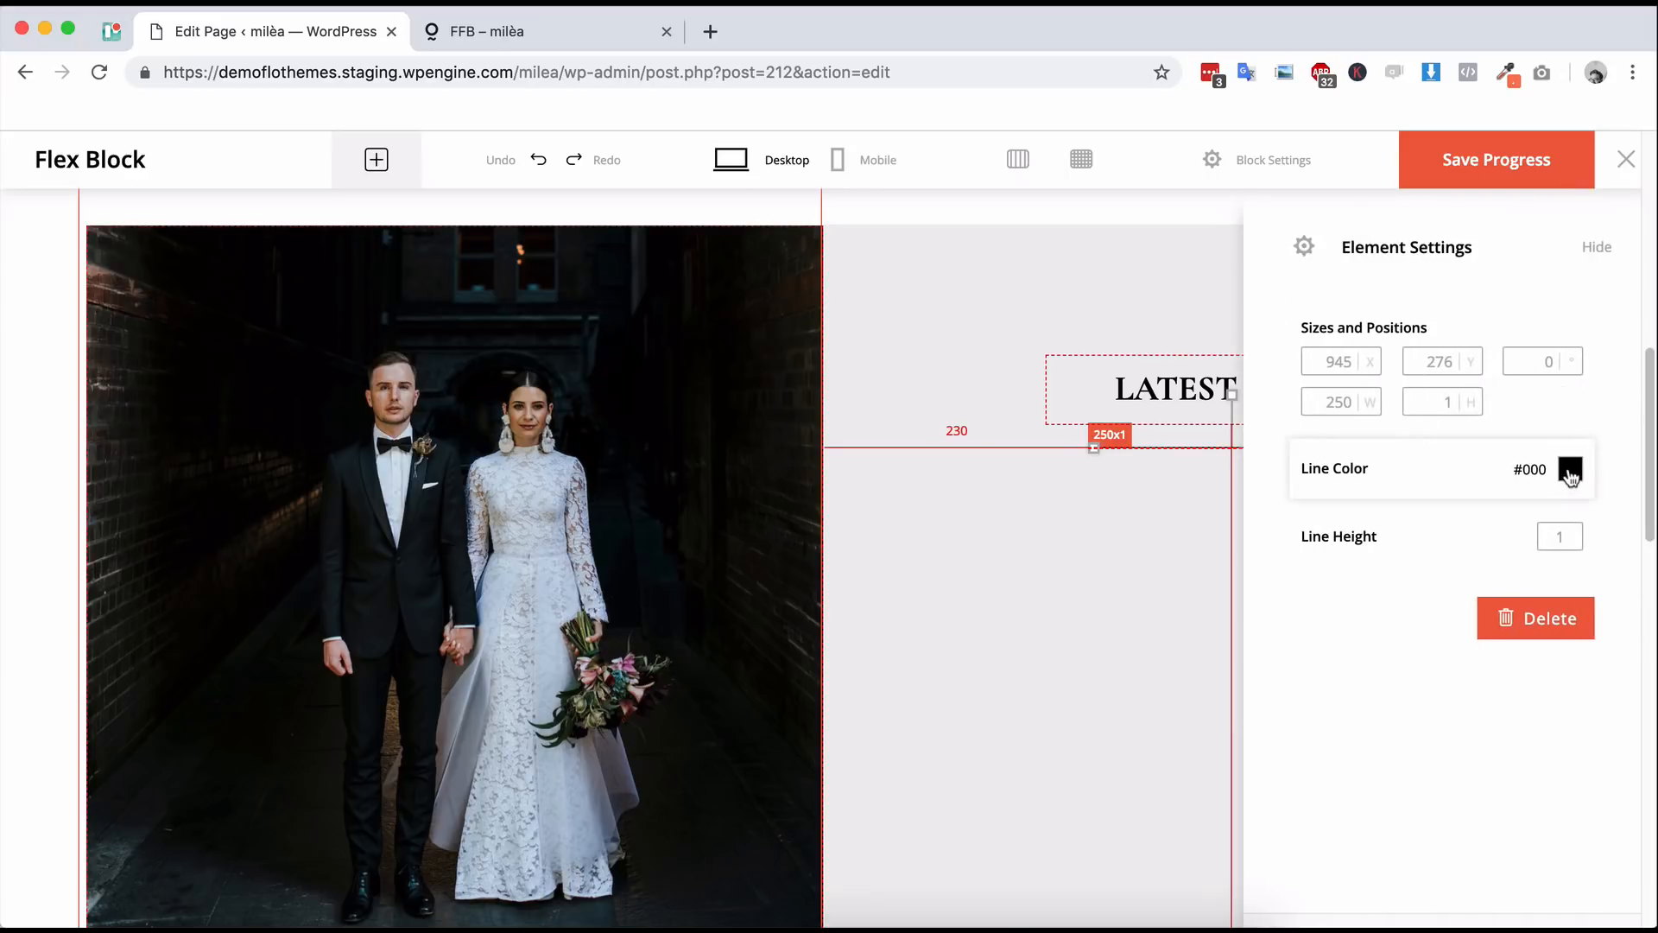
left_click(1559, 535)
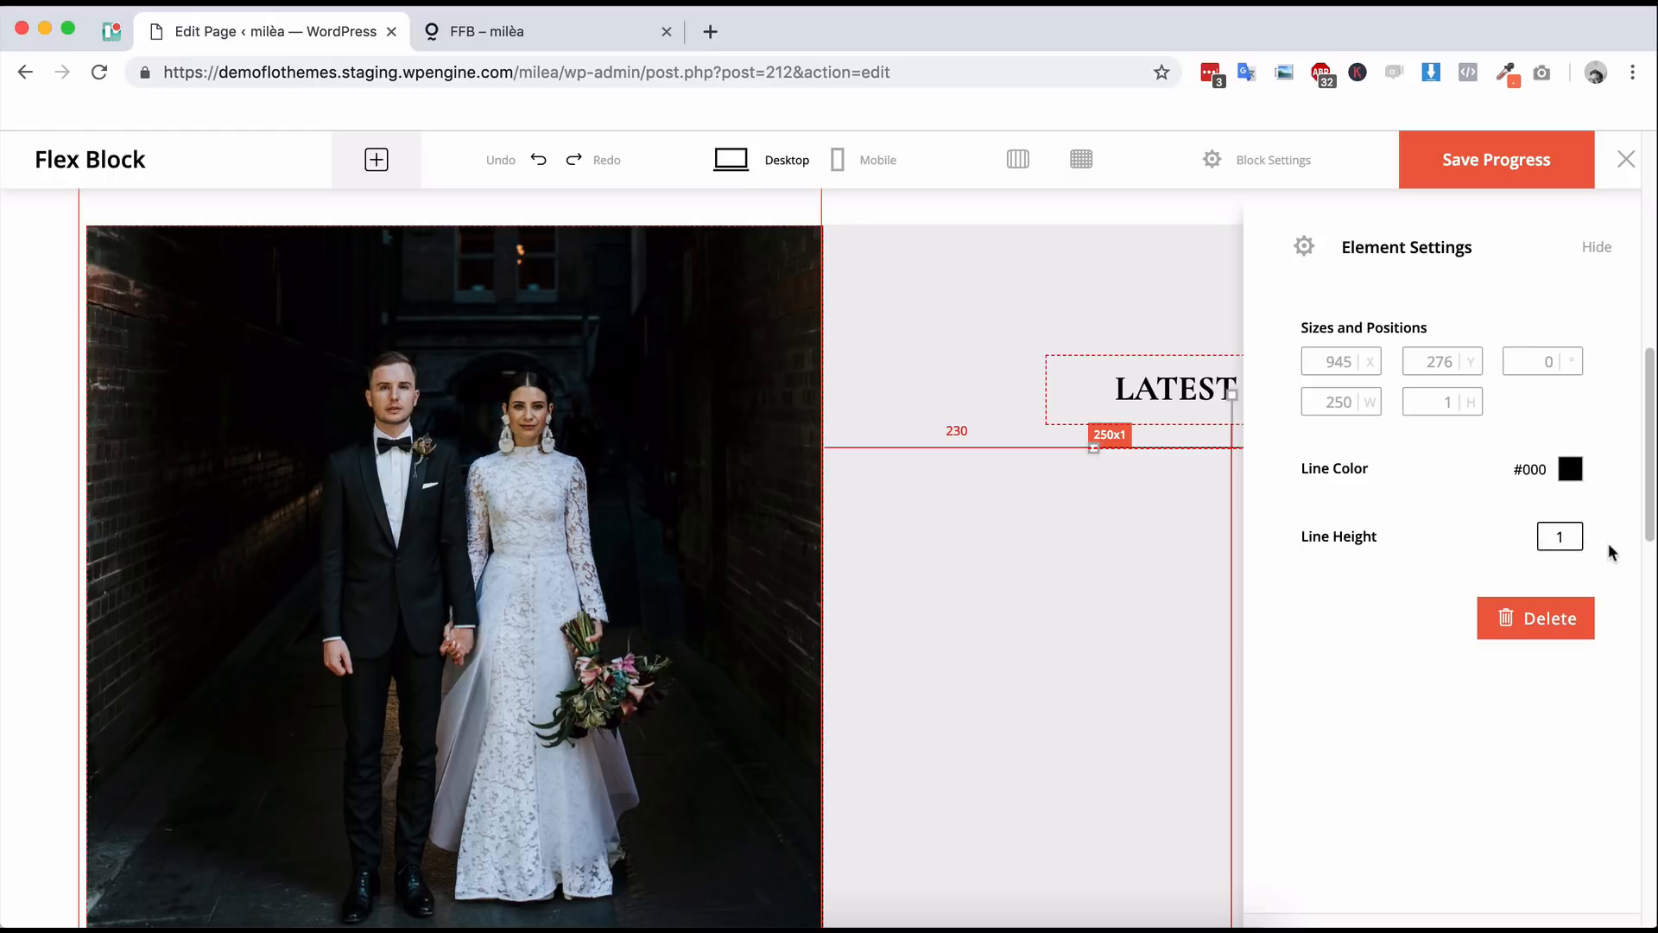
type("1")
left_click(1034, 200)
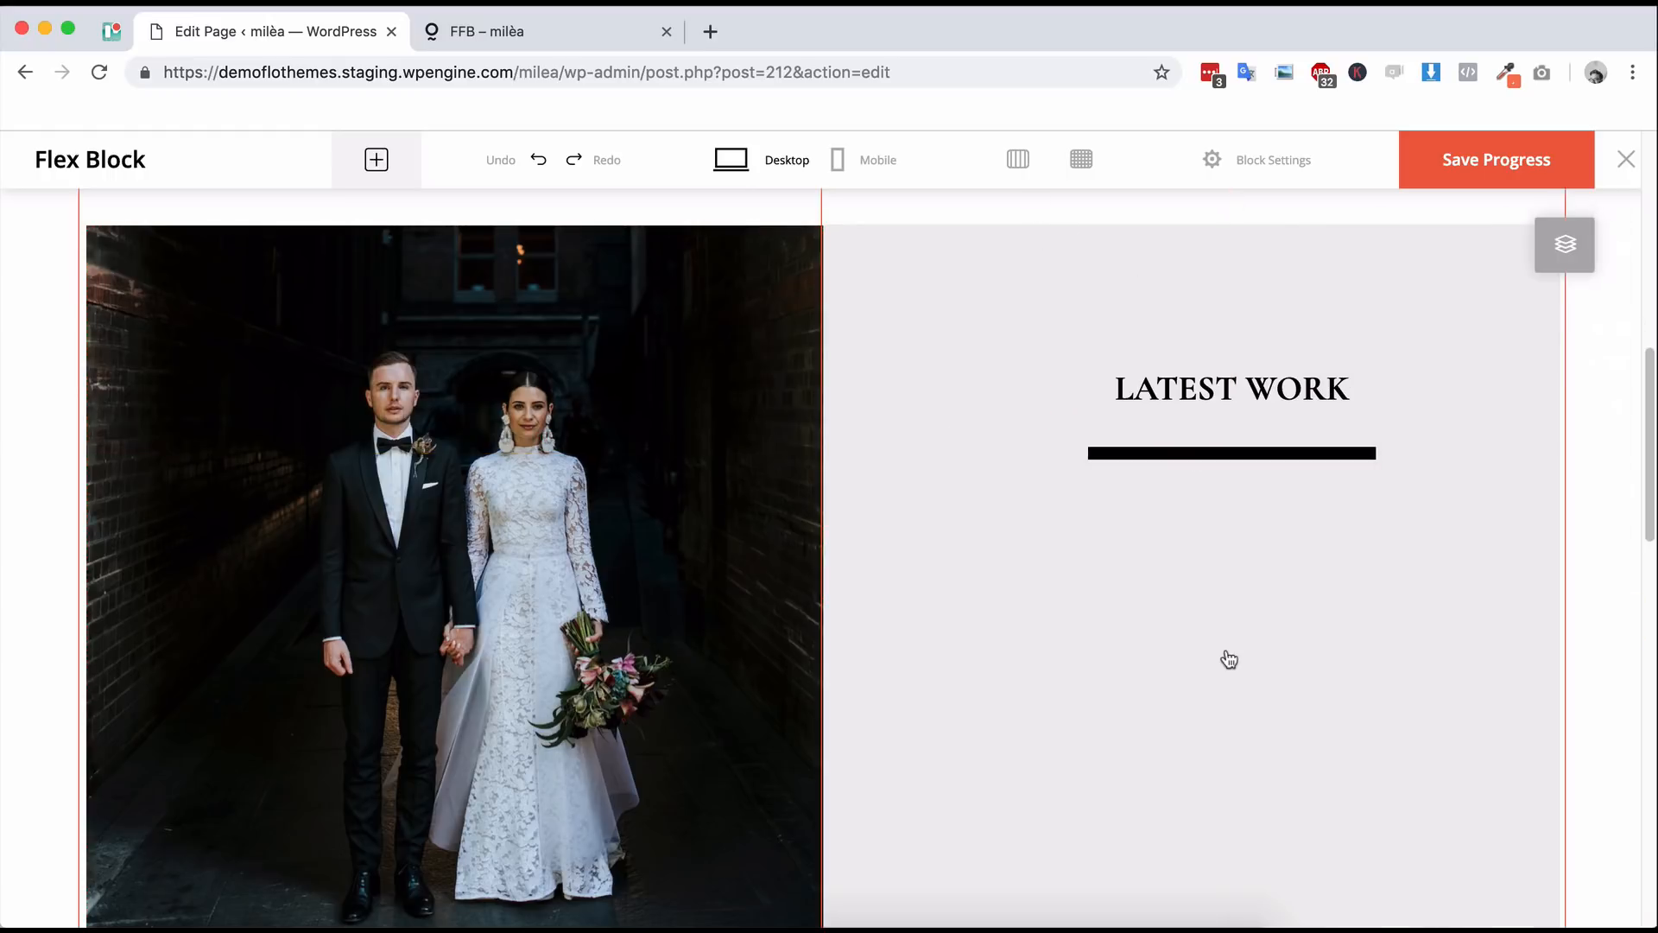
- Set the divider line's Line Height to 1 and look over the Line Color picker without choosing a color
double_click(1265, 451)
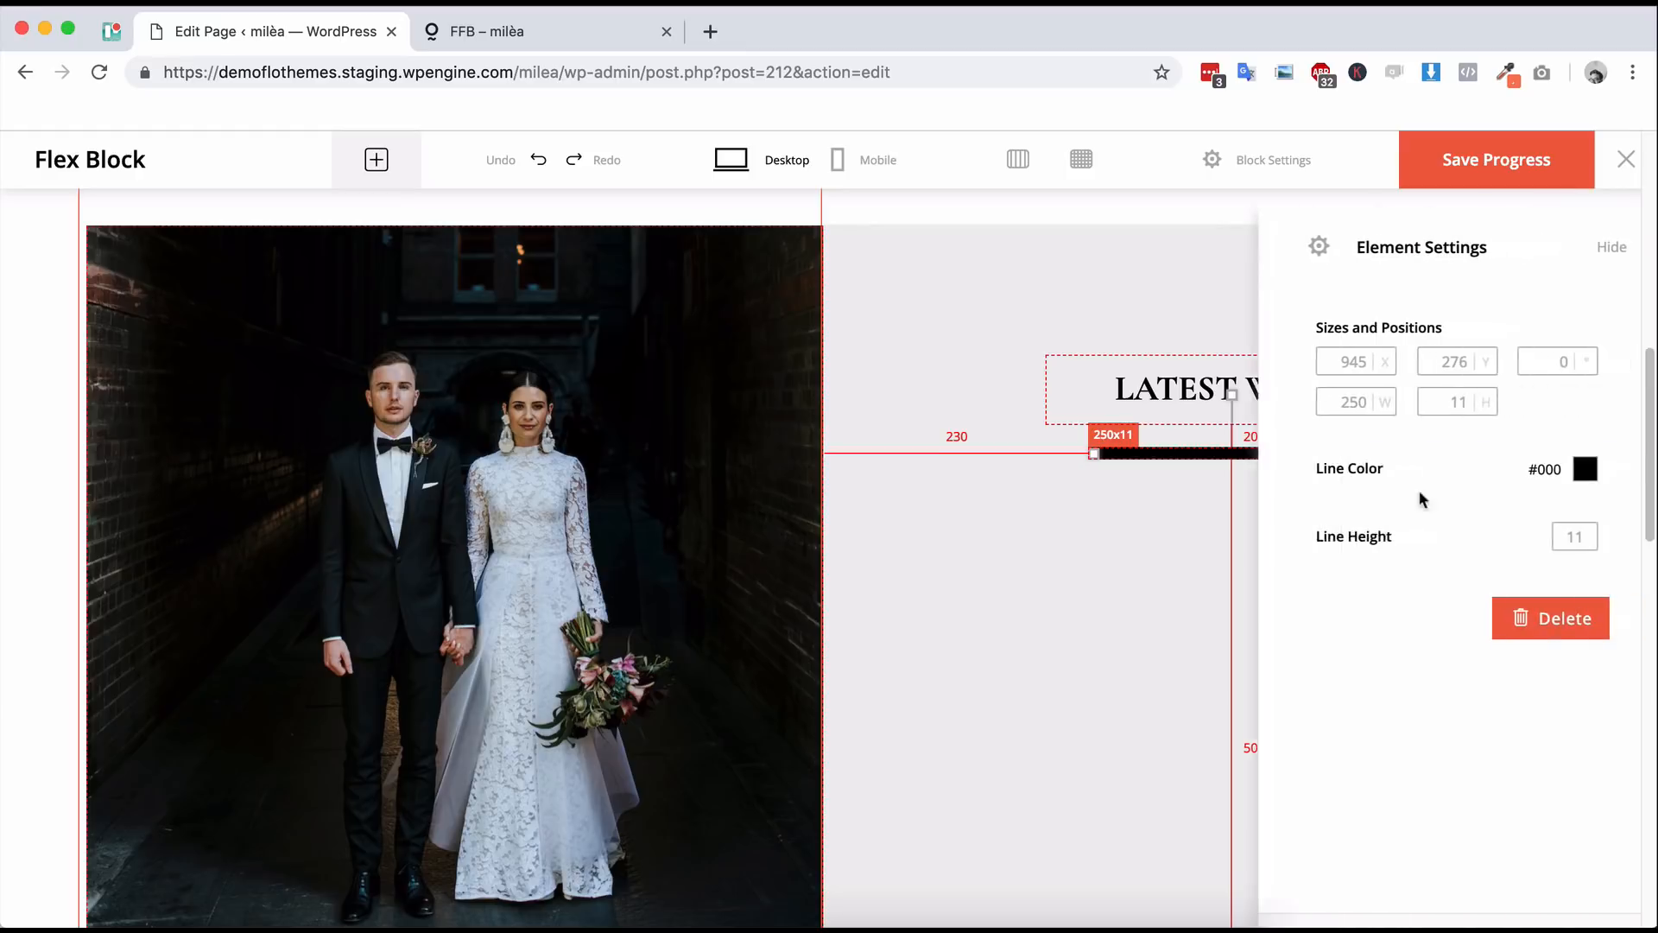
left_click(1562, 537)
key("BackSpace")
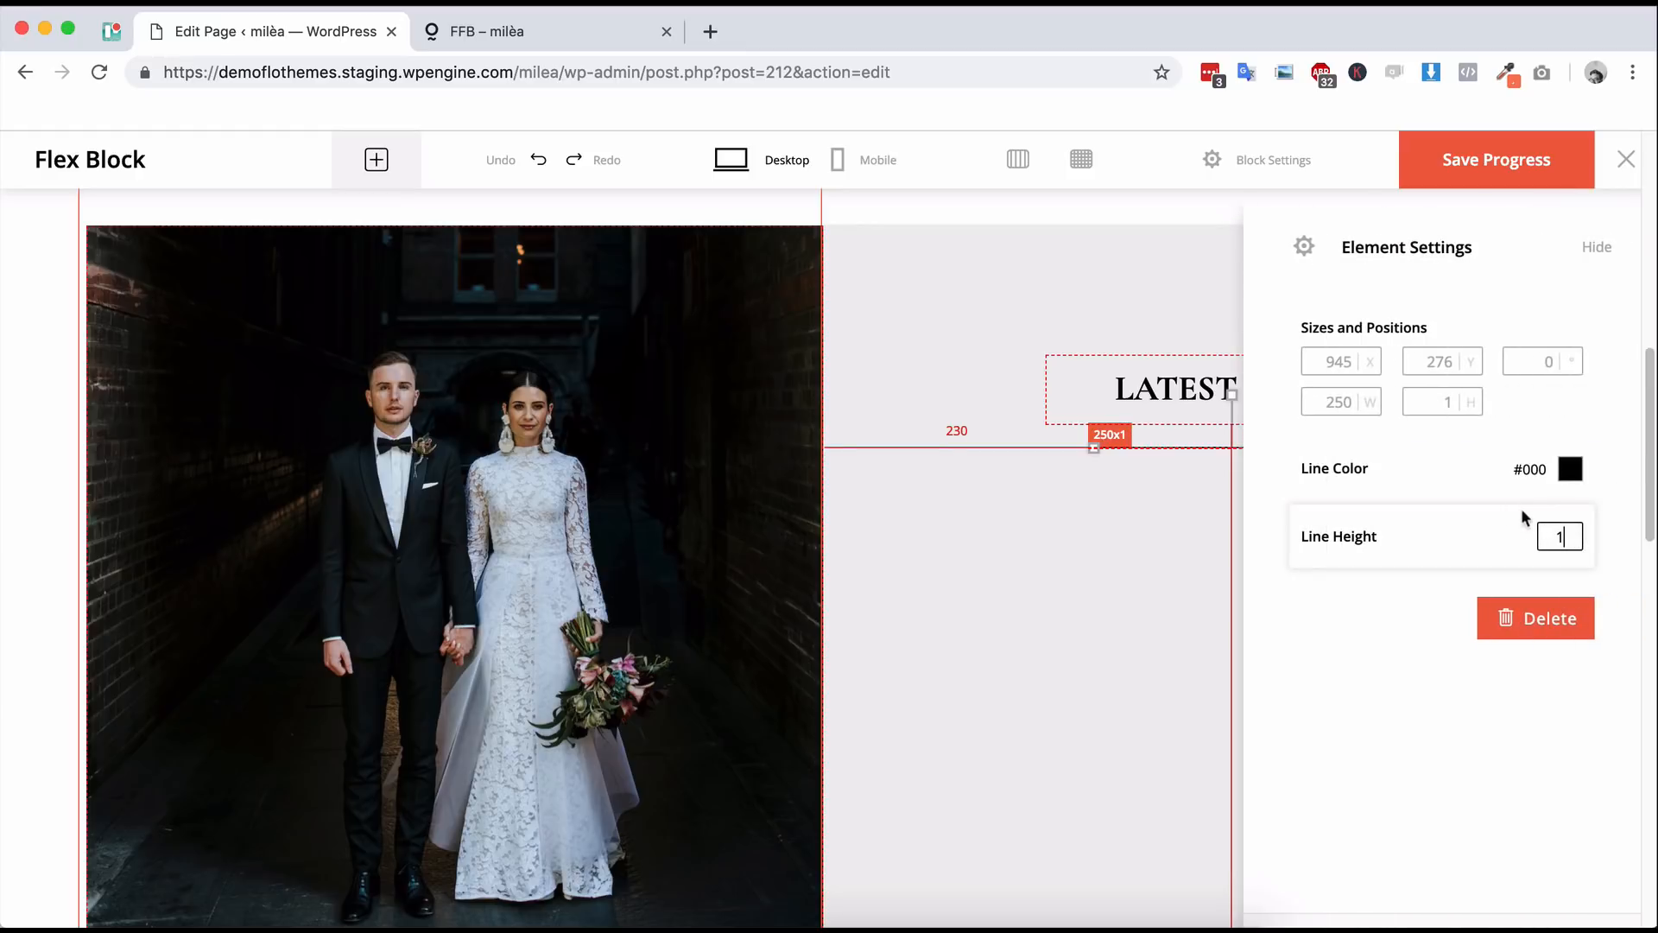
left_click(1570, 472)
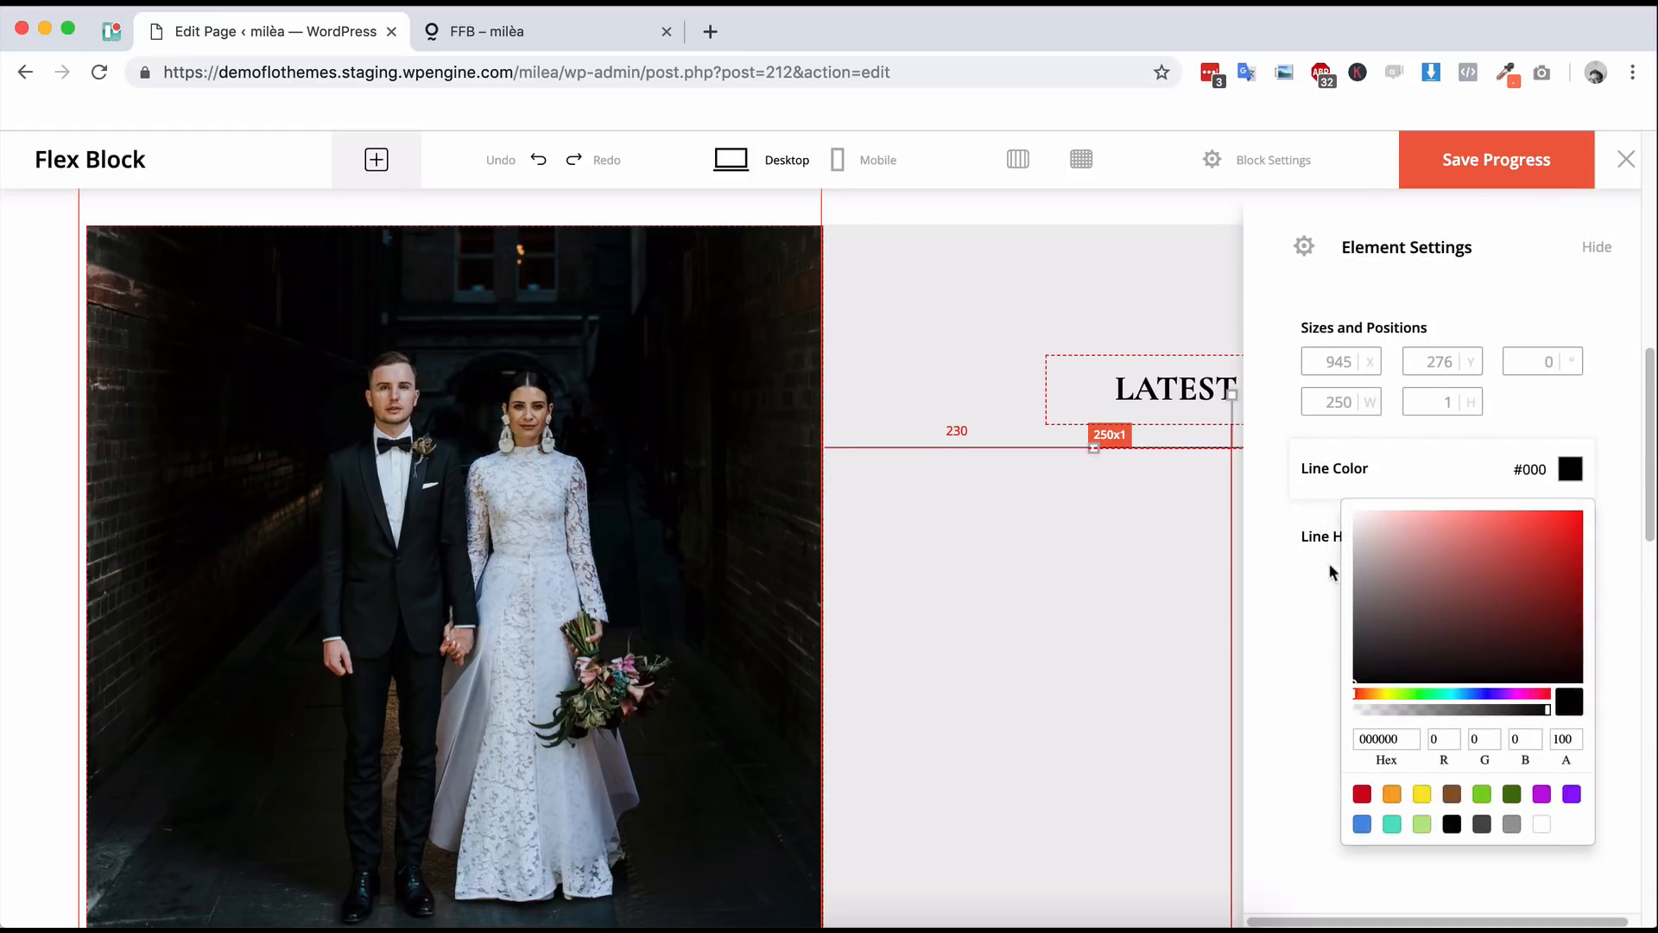
left_click(1285, 660)
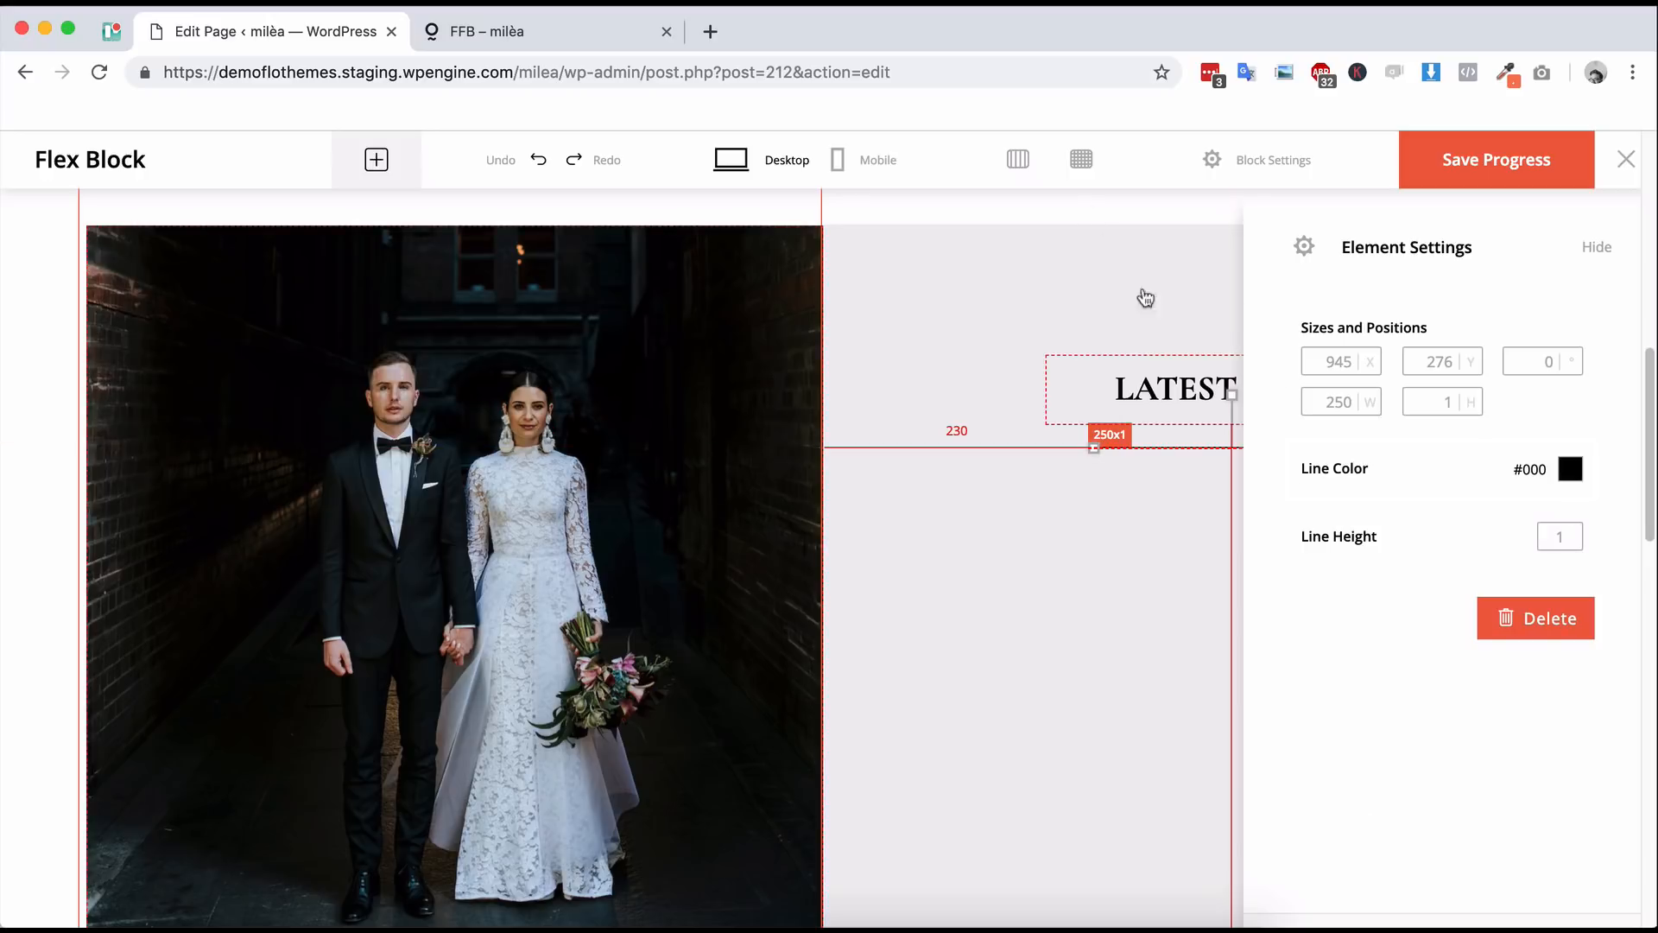
- Rotate the line to 90° and move it beside the heading, about 56 px from the grey panel's left edge
left_click(1546, 361)
type("9")
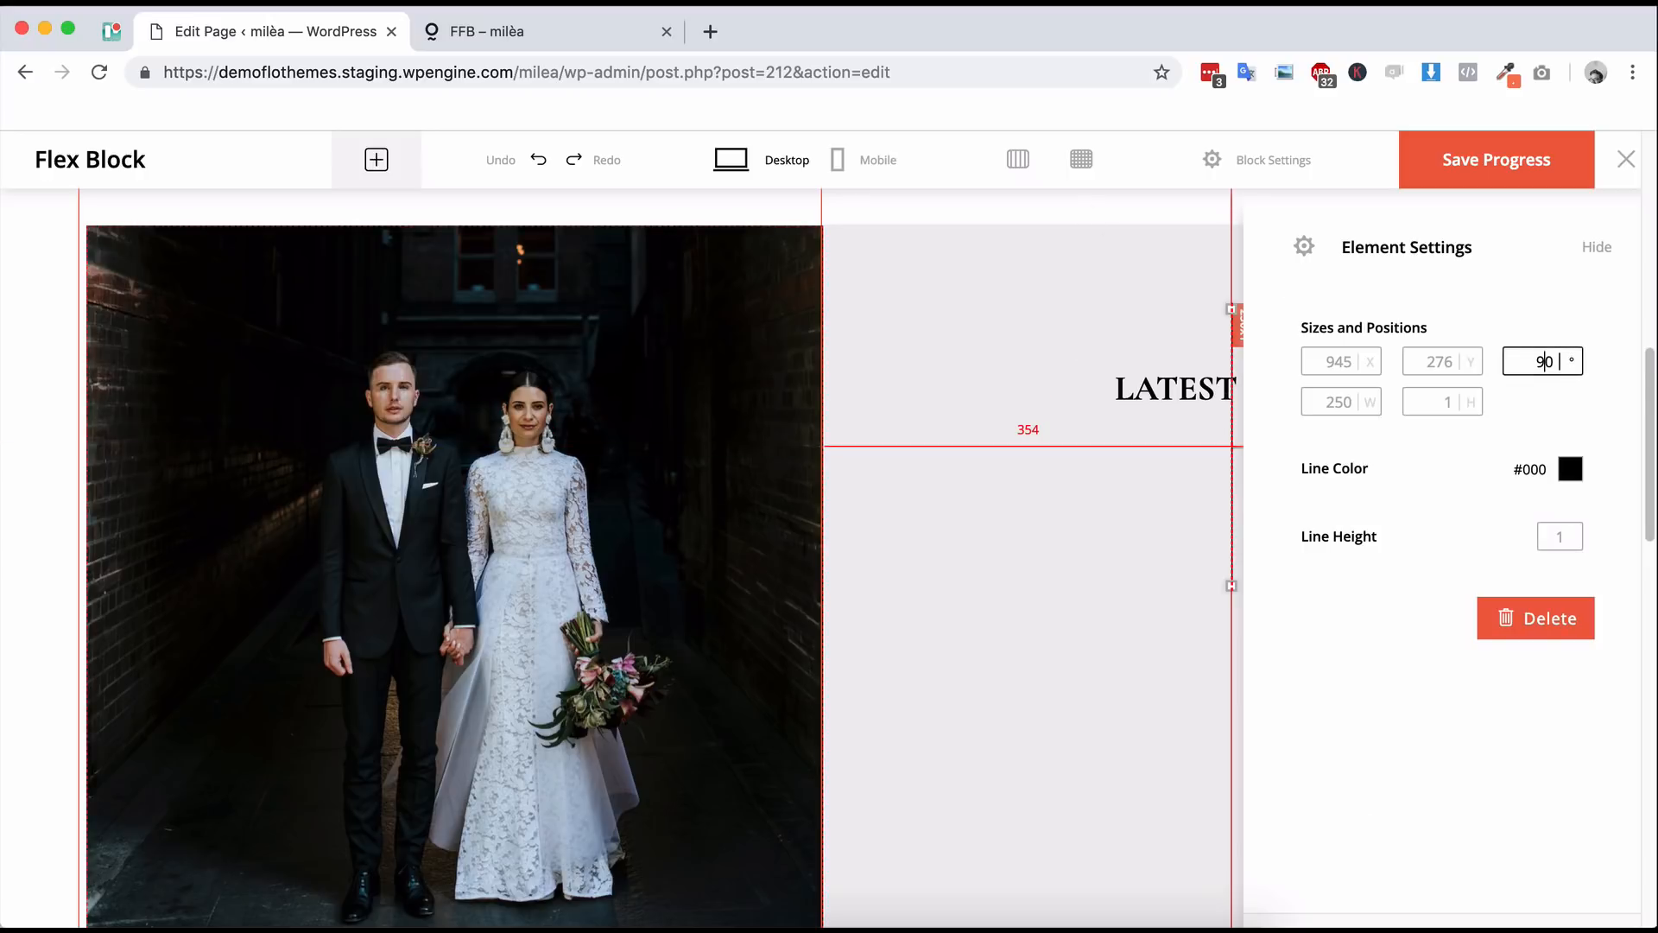
left_click(1107, 203)
left_click_drag(1233, 492, 920, 477)
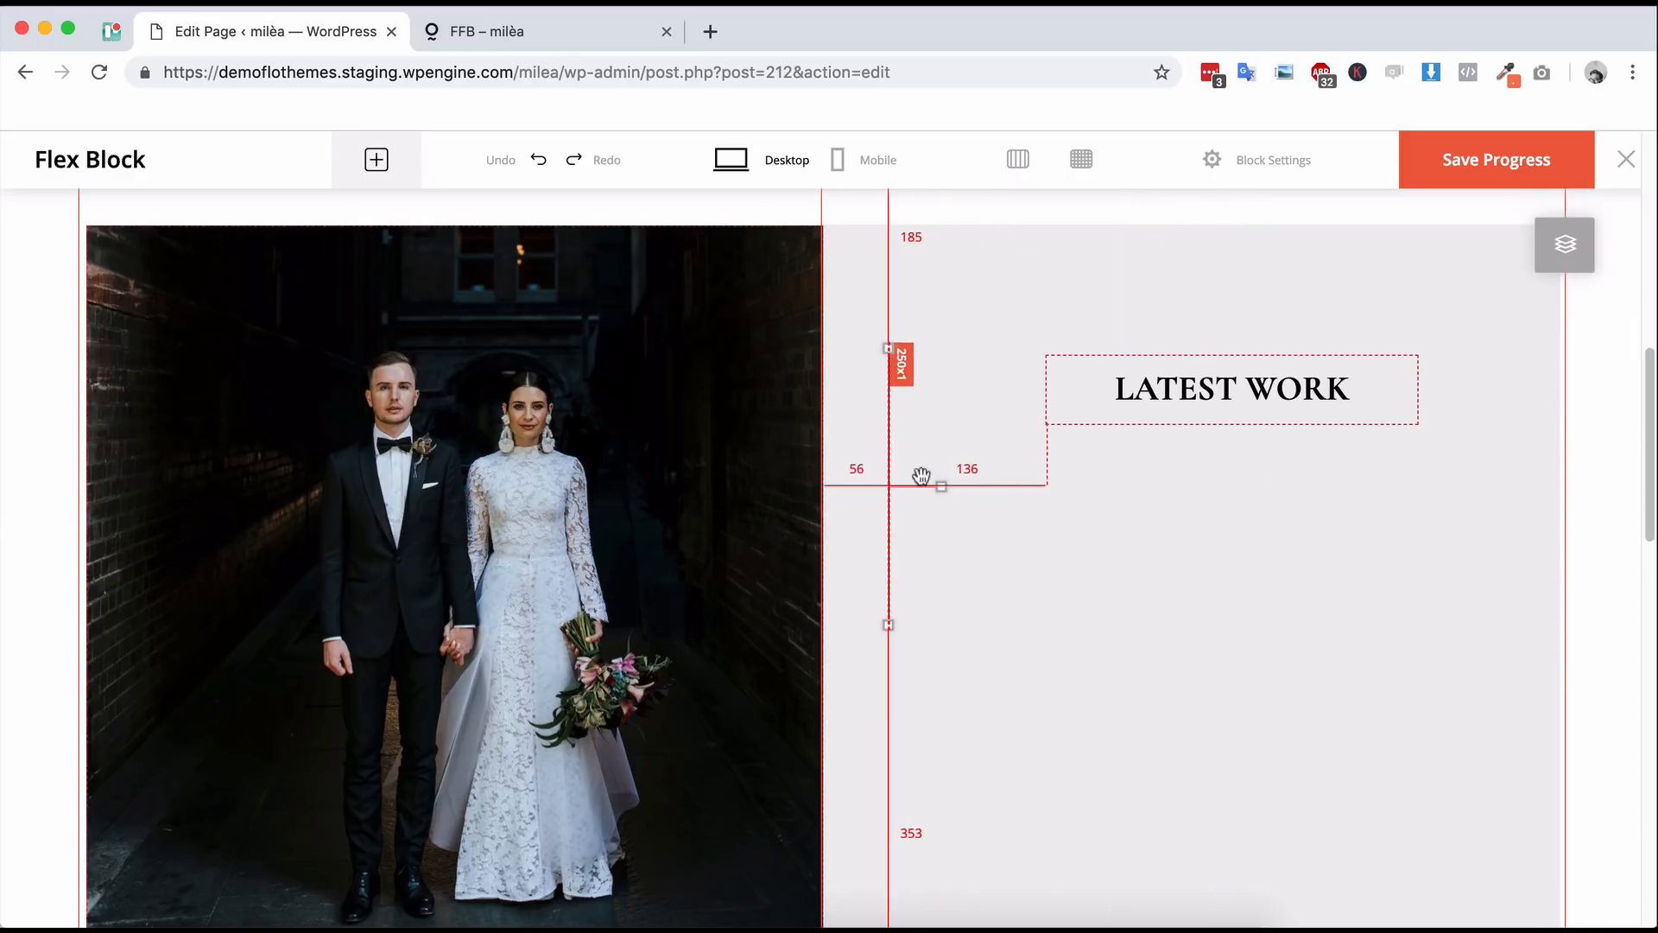
left_click(1040, 205)
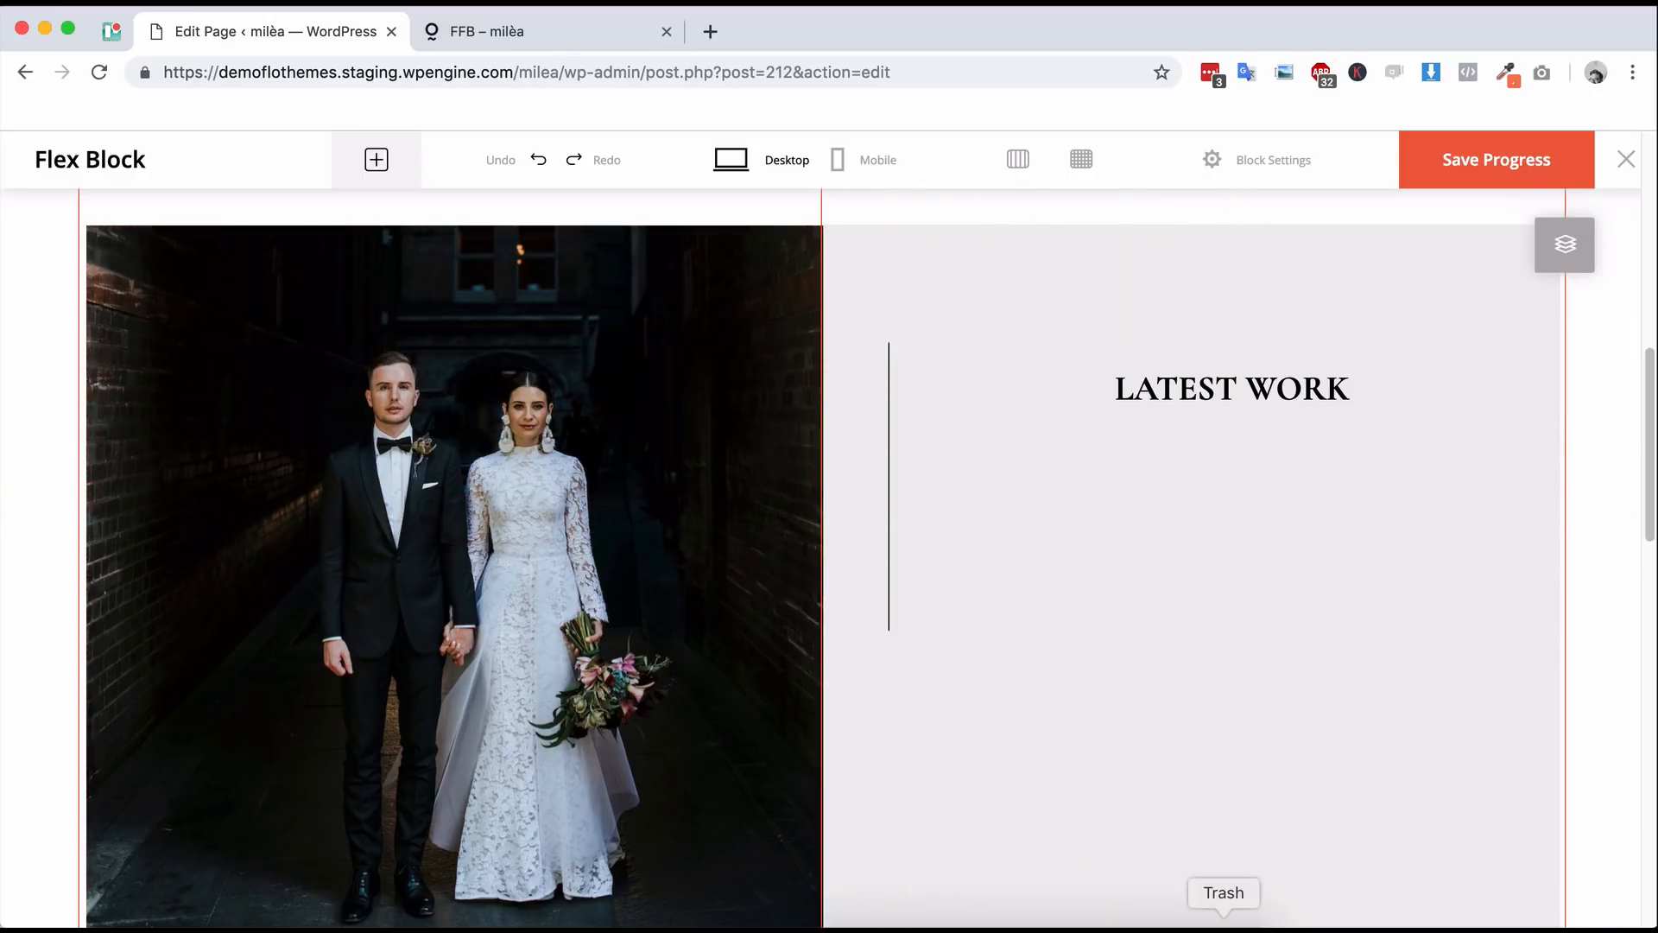
- Set the vertical line's rotation to 0° and close the element settings
left_click(890, 541)
double_click(889, 538)
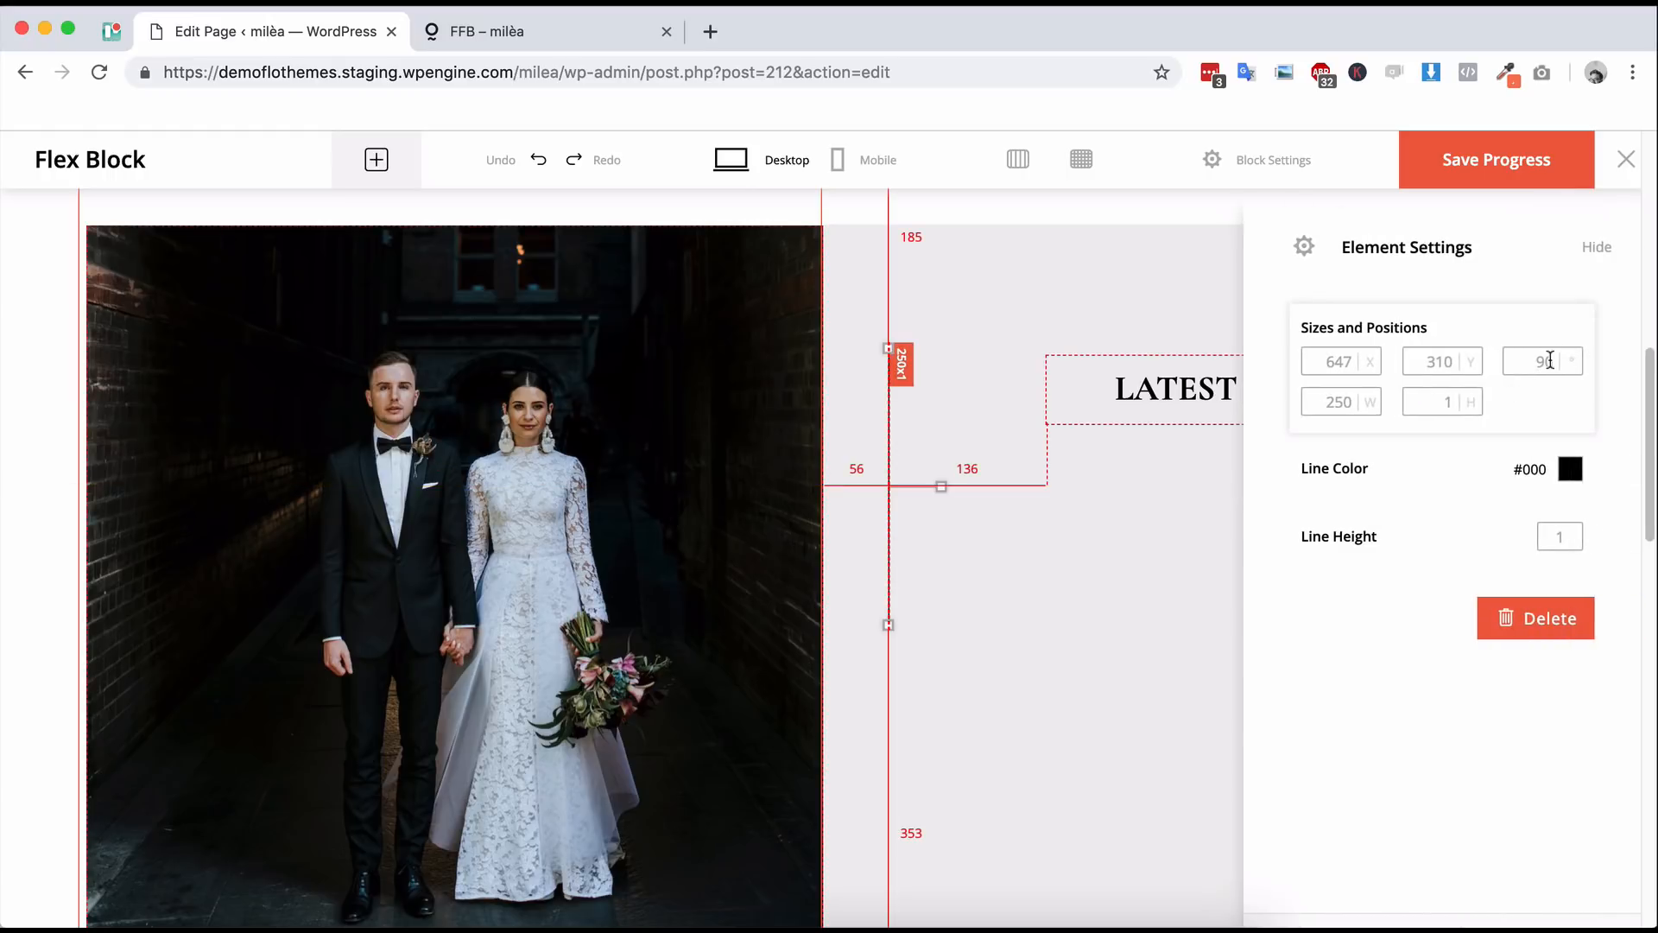
left_click_drag(1543, 356, 1528, 360)
key("BackSpace")
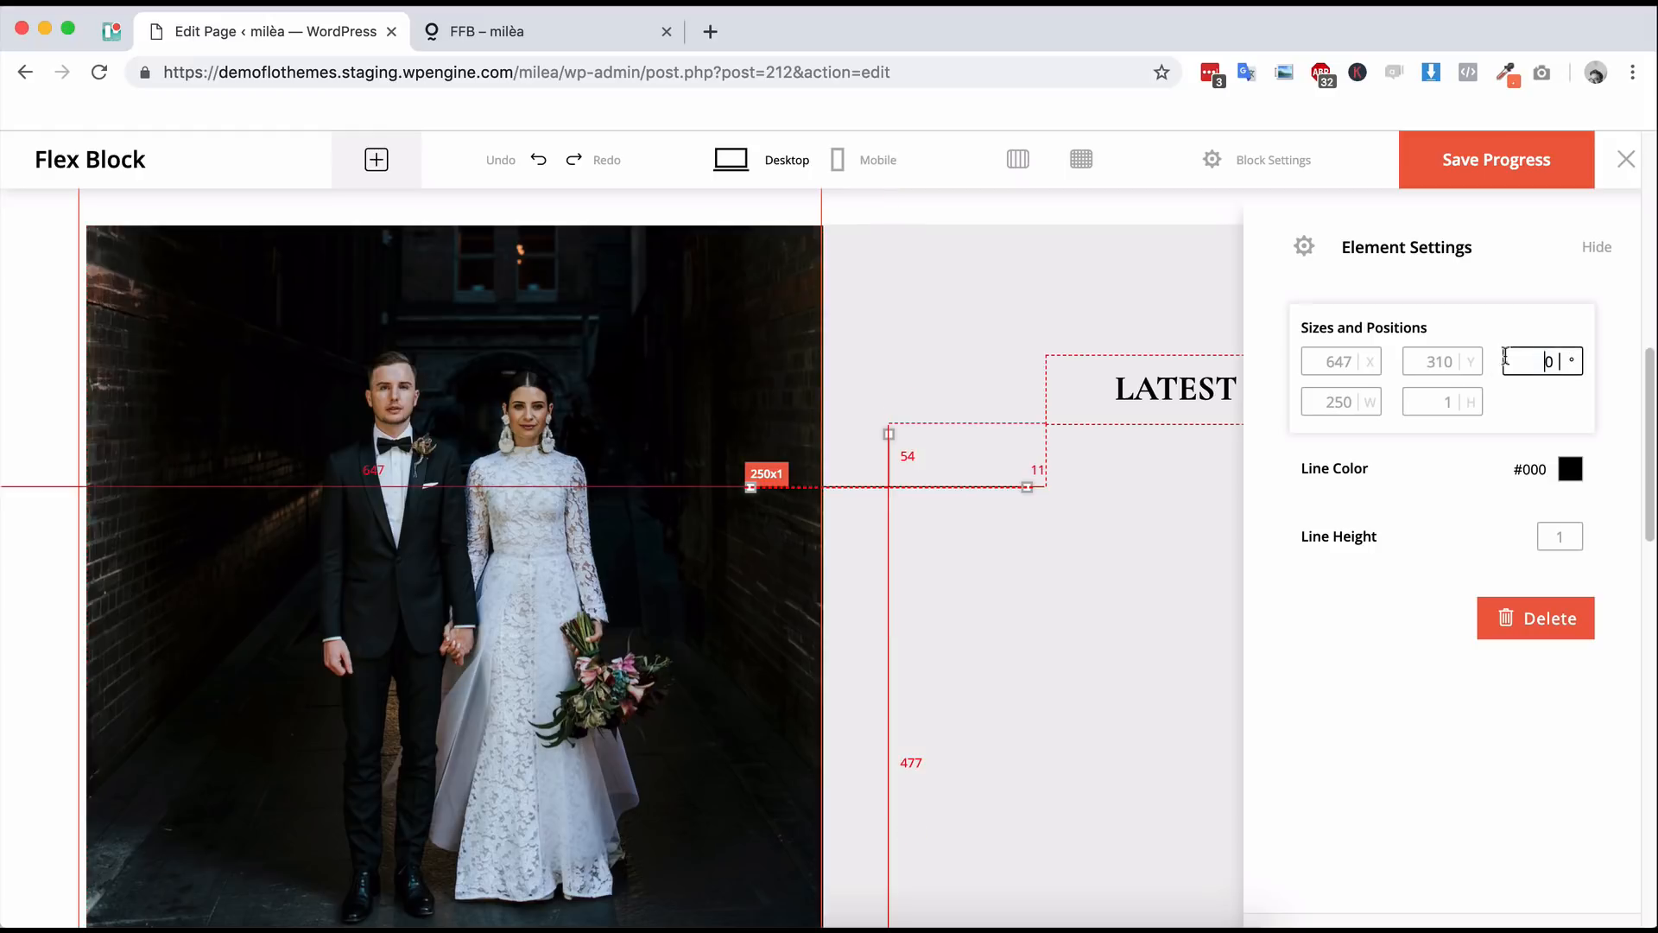
left_click(1111, 209)
- Undo the line's last rotation change and close the element settings
left_click(990, 485)
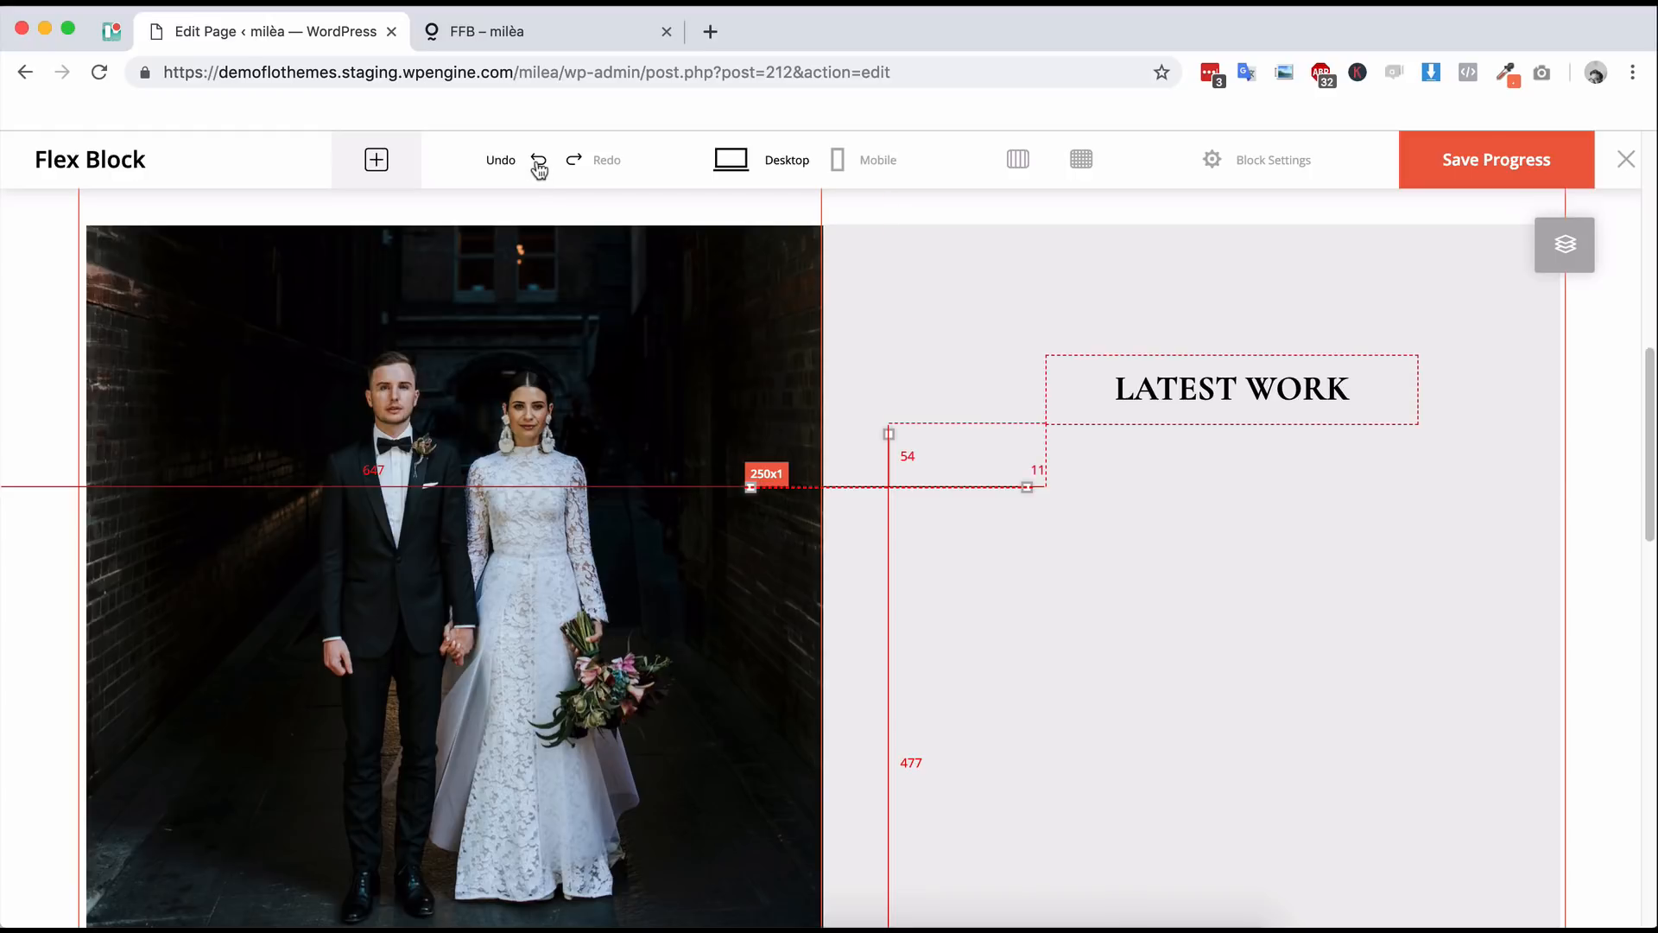
left_click(539, 168)
left_click(539, 168)
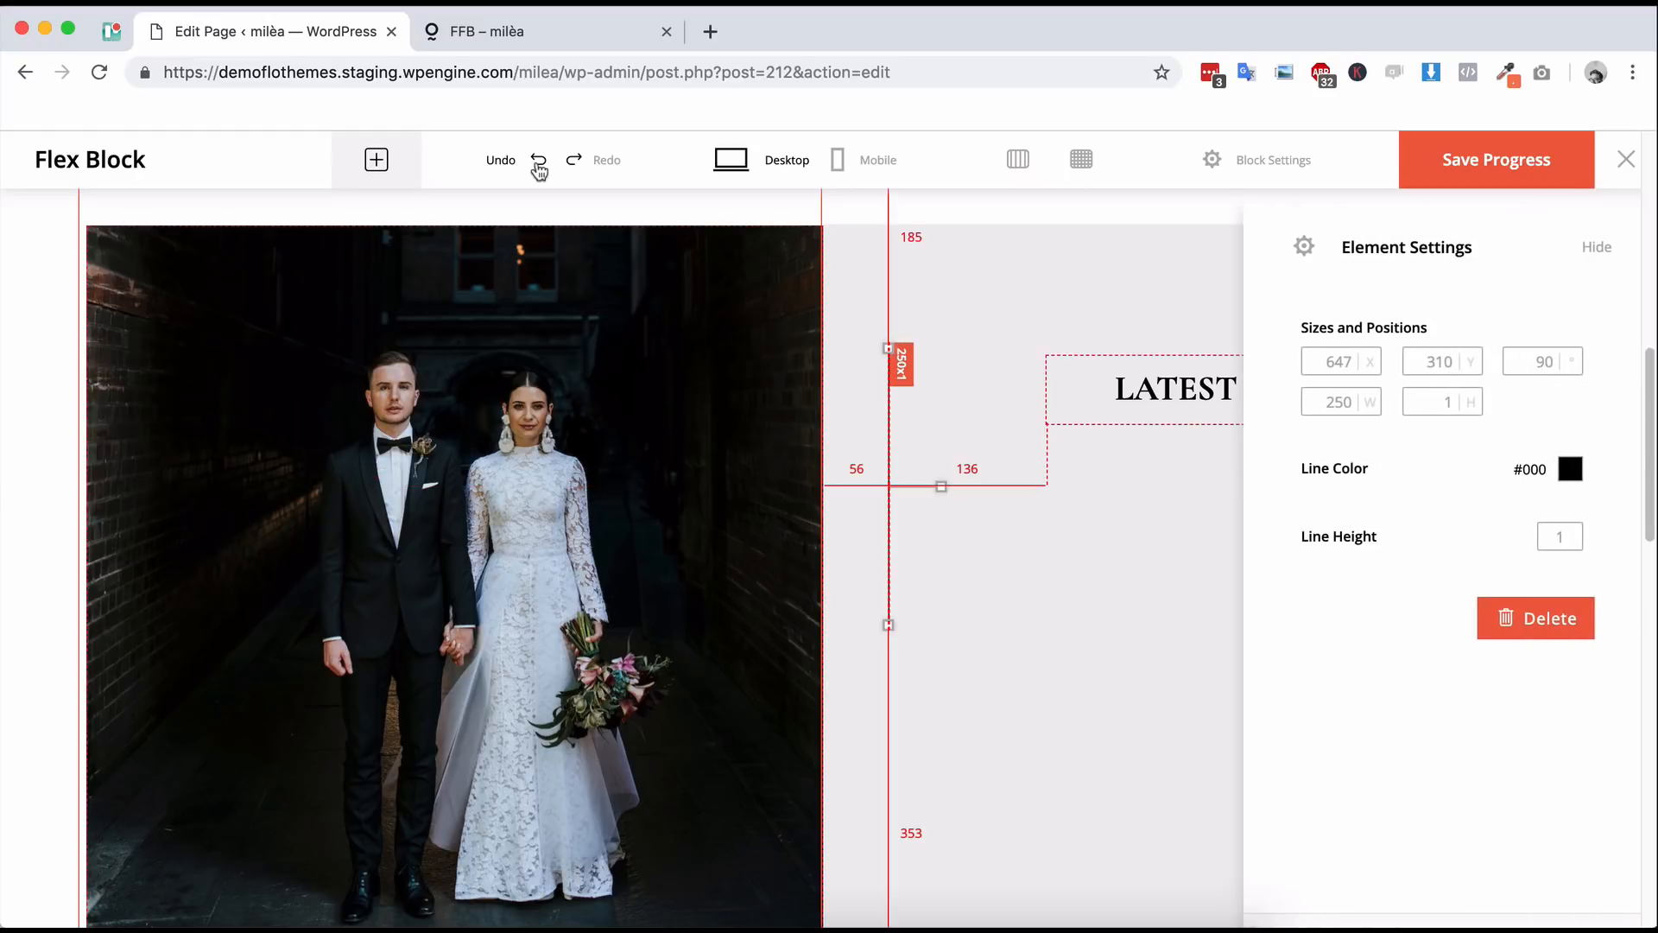
left_click(1138, 211)
- Reopen the vertical line's settings, reset its rotation to 0° and close the settings
left_click(891, 511)
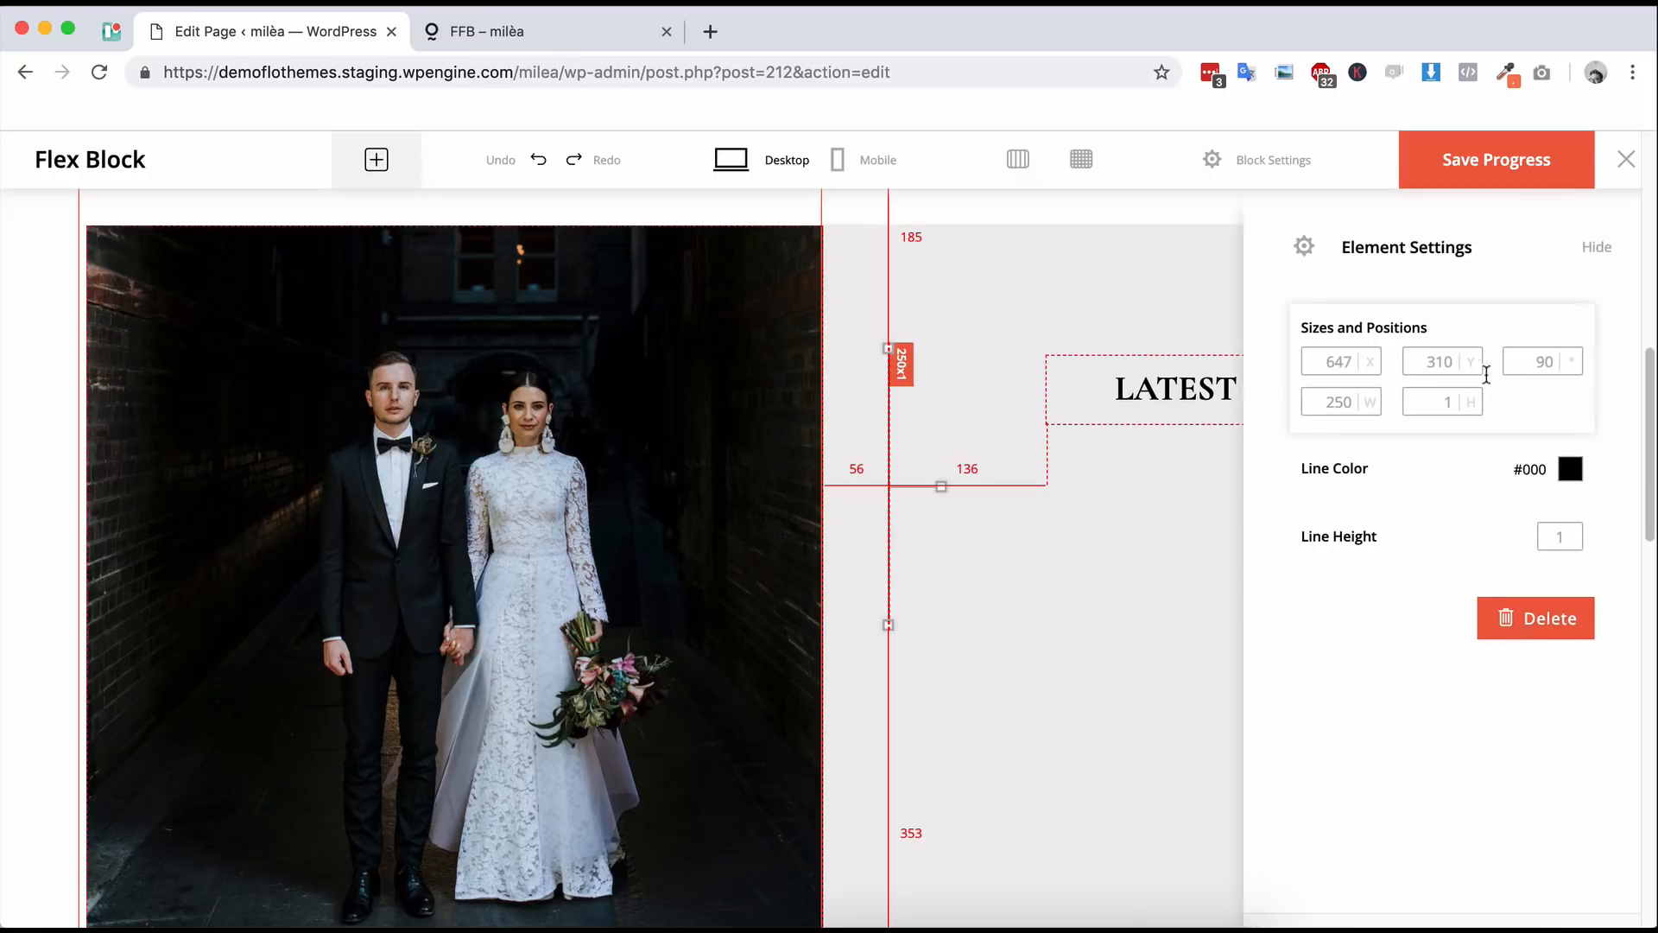
left_click(1542, 361)
key("BackSpace")
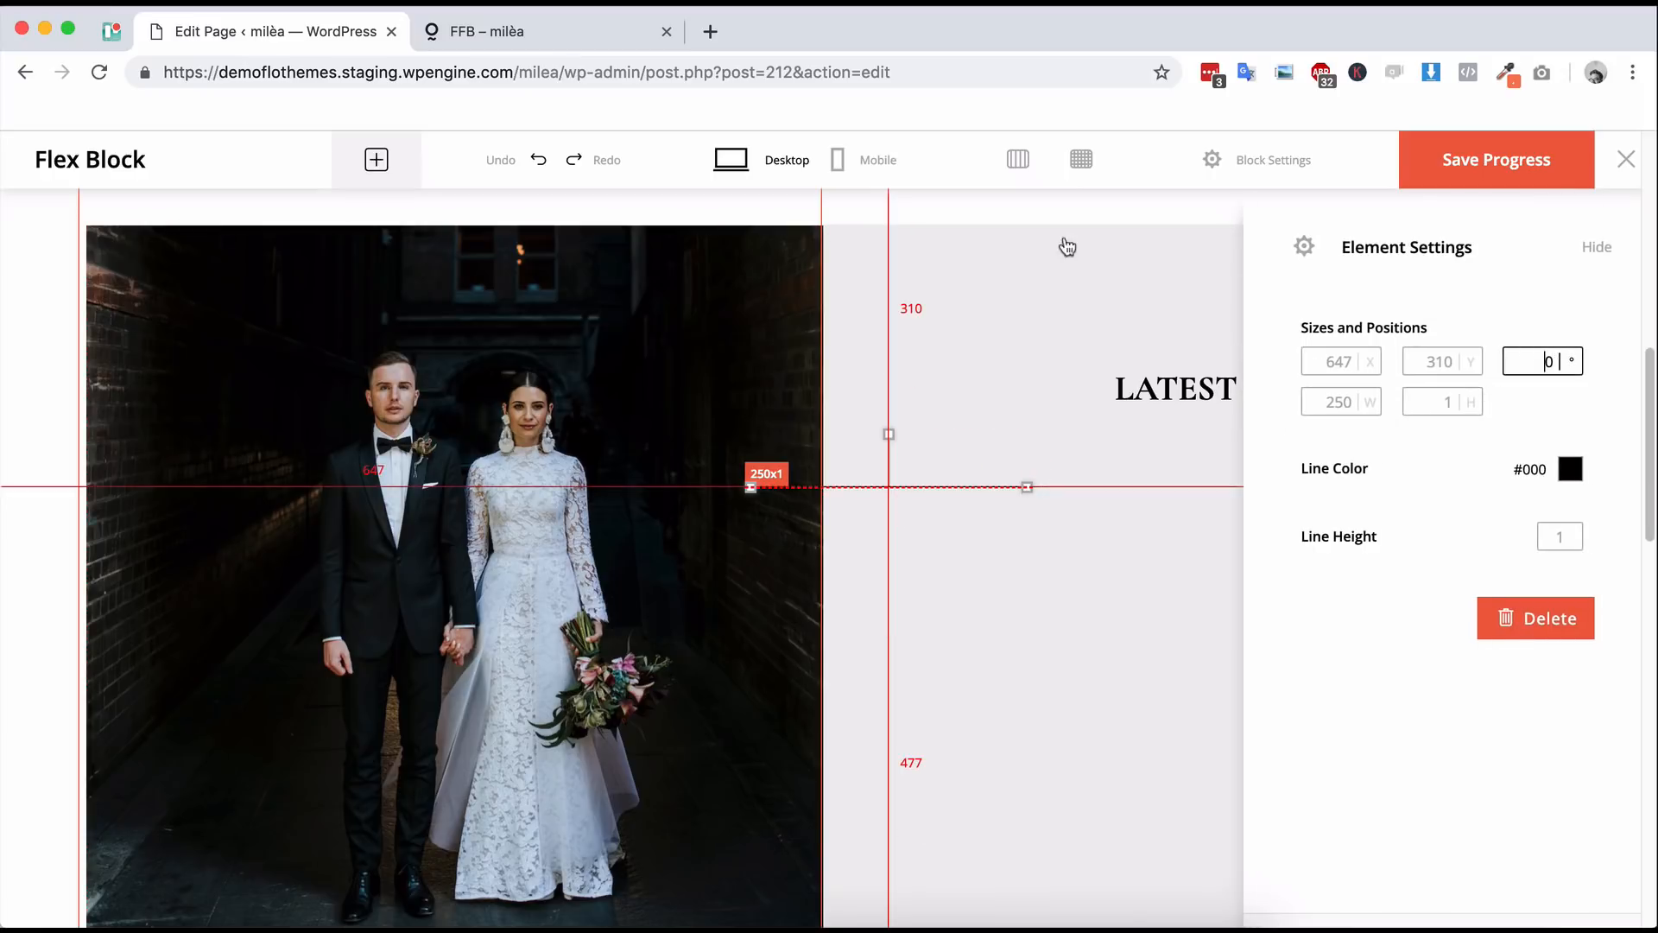
left_click(1070, 197)
- Move the line about 37 px below the LATEST WORK text box, centred with 230 px on each side of the grey panel
left_click(957, 482)
left_click_drag(957, 486, 1297, 469)
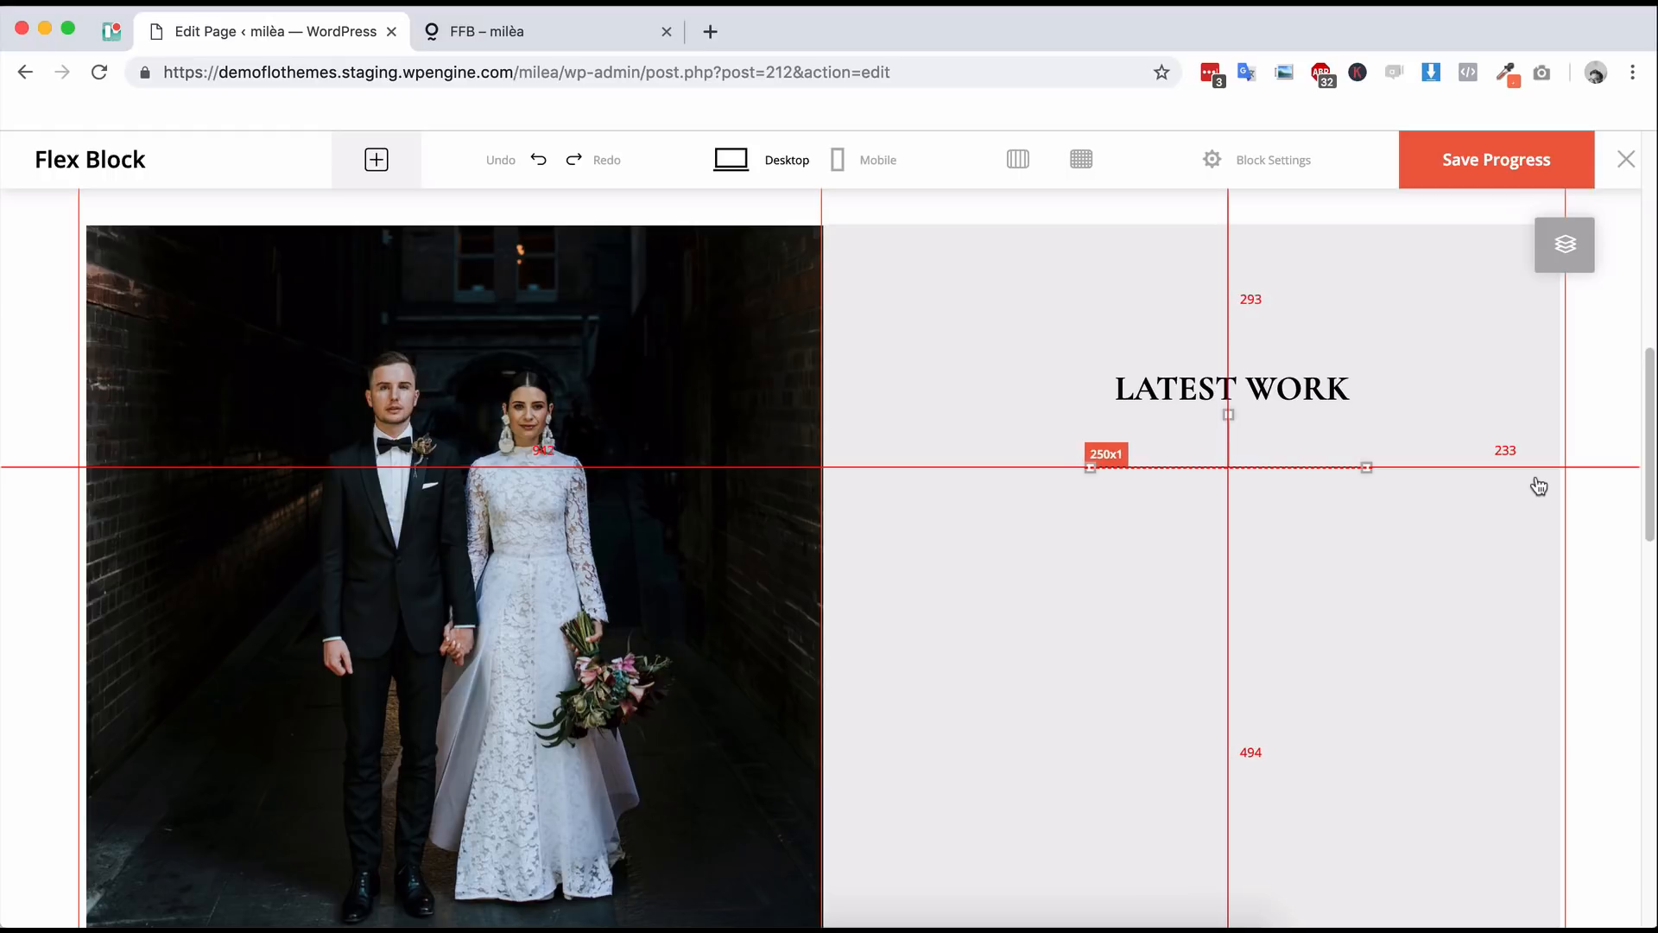
key("Right")
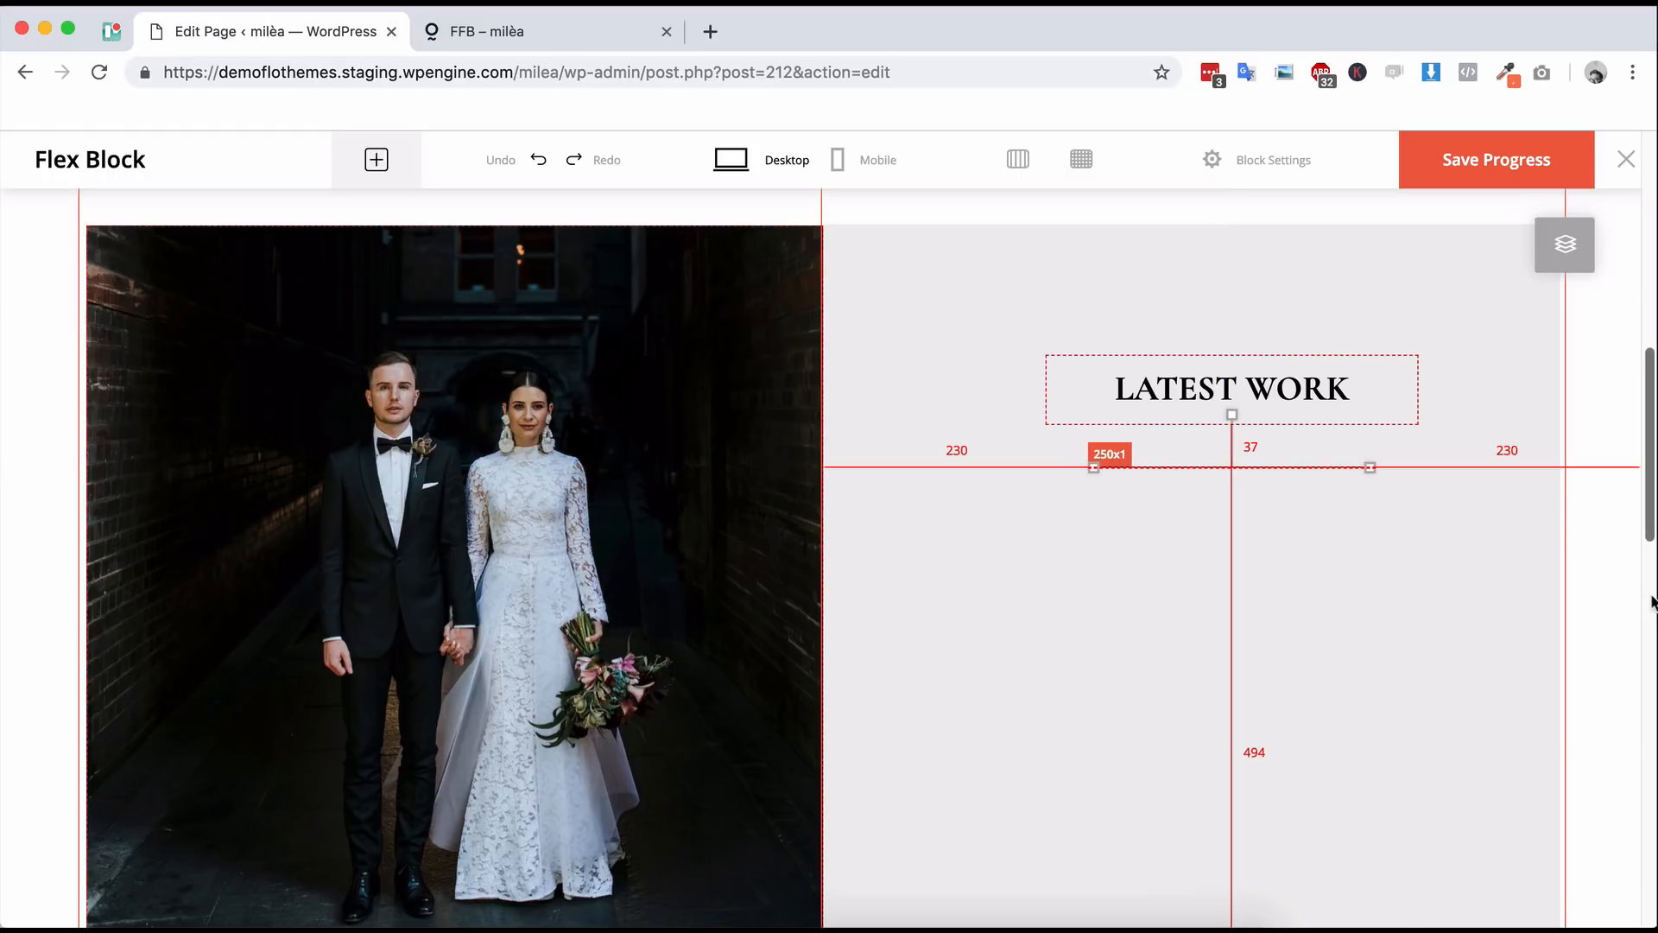
key("Right")
left_click(1218, 464)
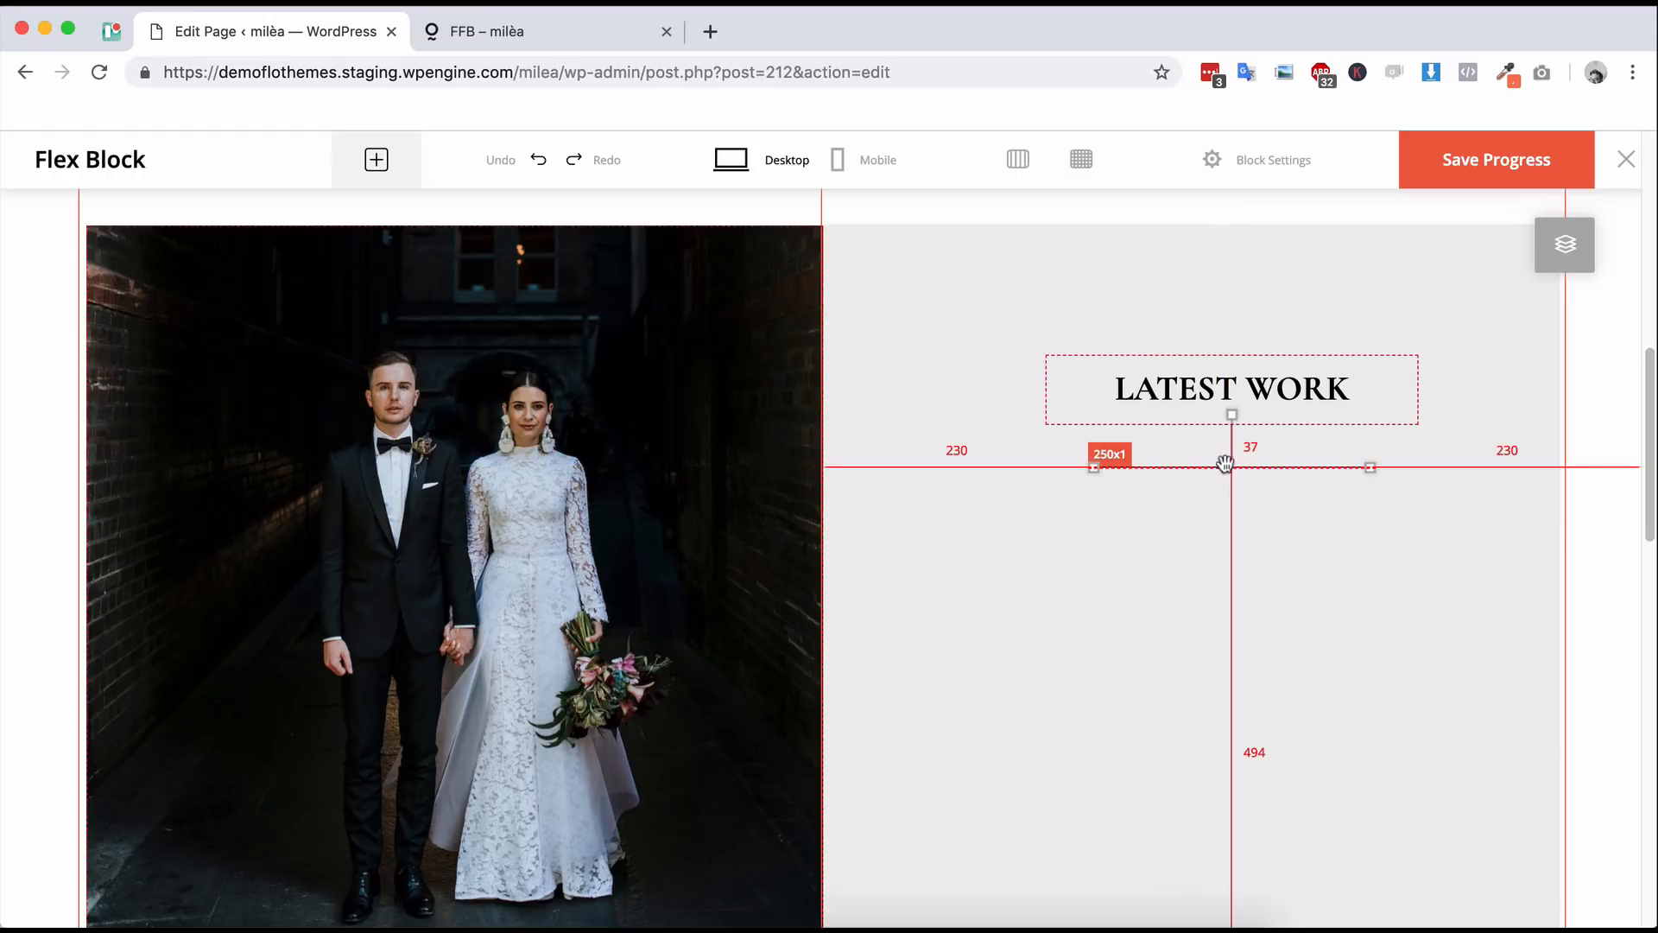
- Nudge the divider line up until it sits 17 px below the LATEST WORK text box
key("Up")
key("Up")
key("Up")
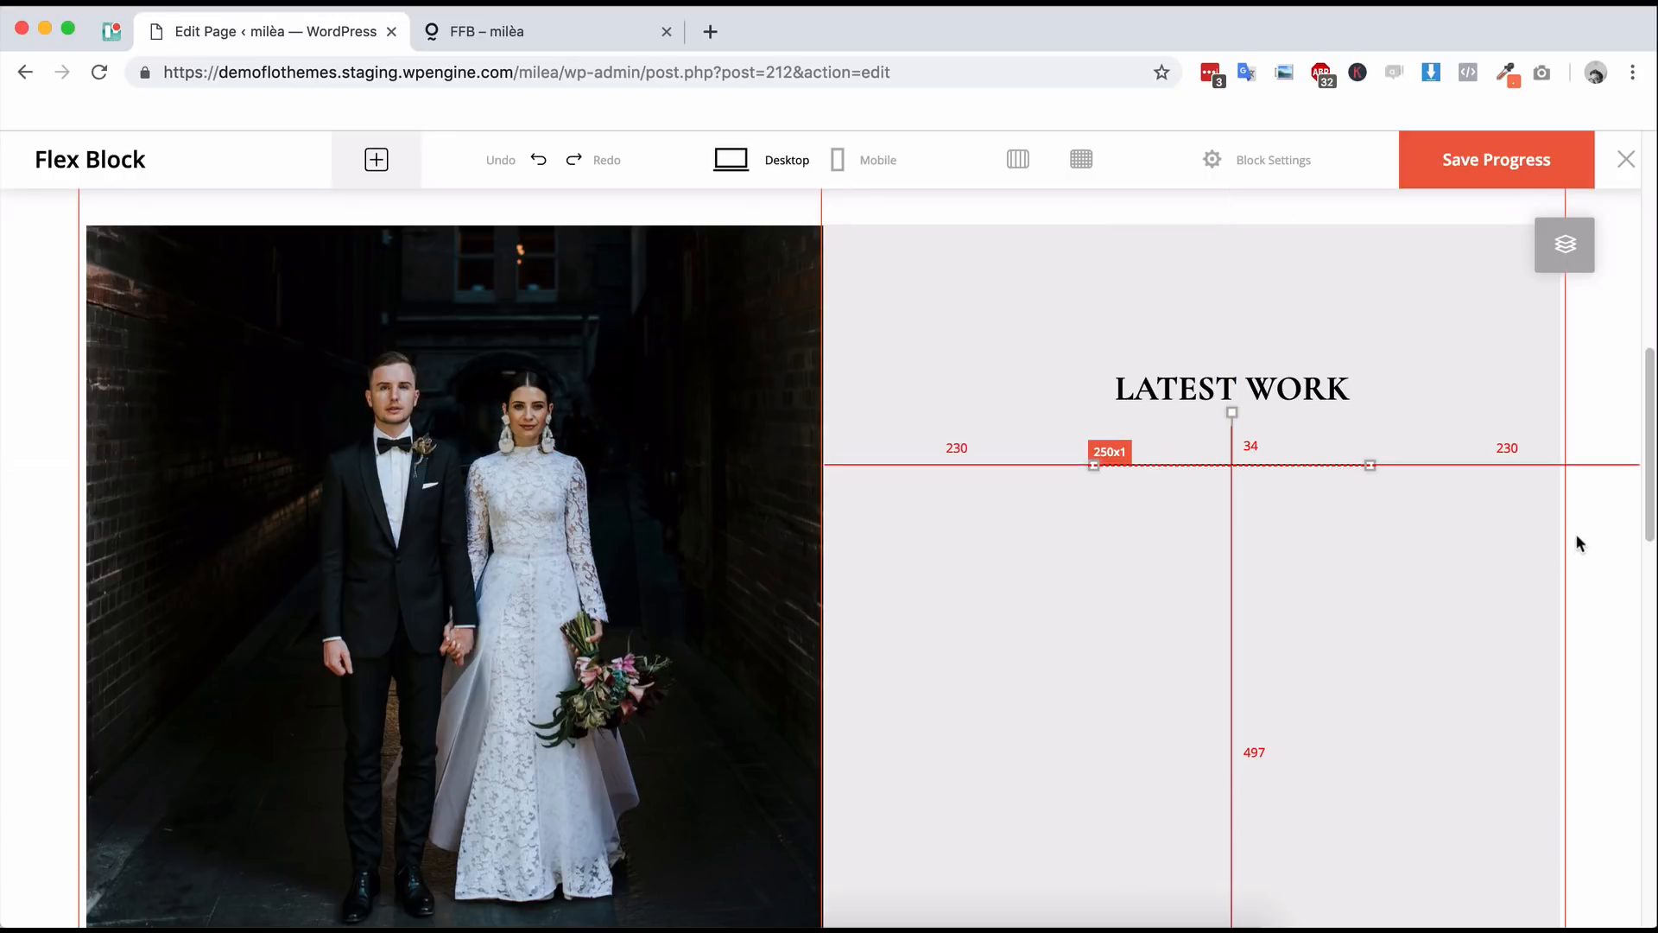
key("Up")
key("Up")
key("Up")
key("Up")
key("Up")
key("Up")
key("Up")
key("Up")
key("Up")
key("Up")
key("Up")
key("Up")
key("Up")
key("Up")
key("Up")
key("Up")
key("Up")
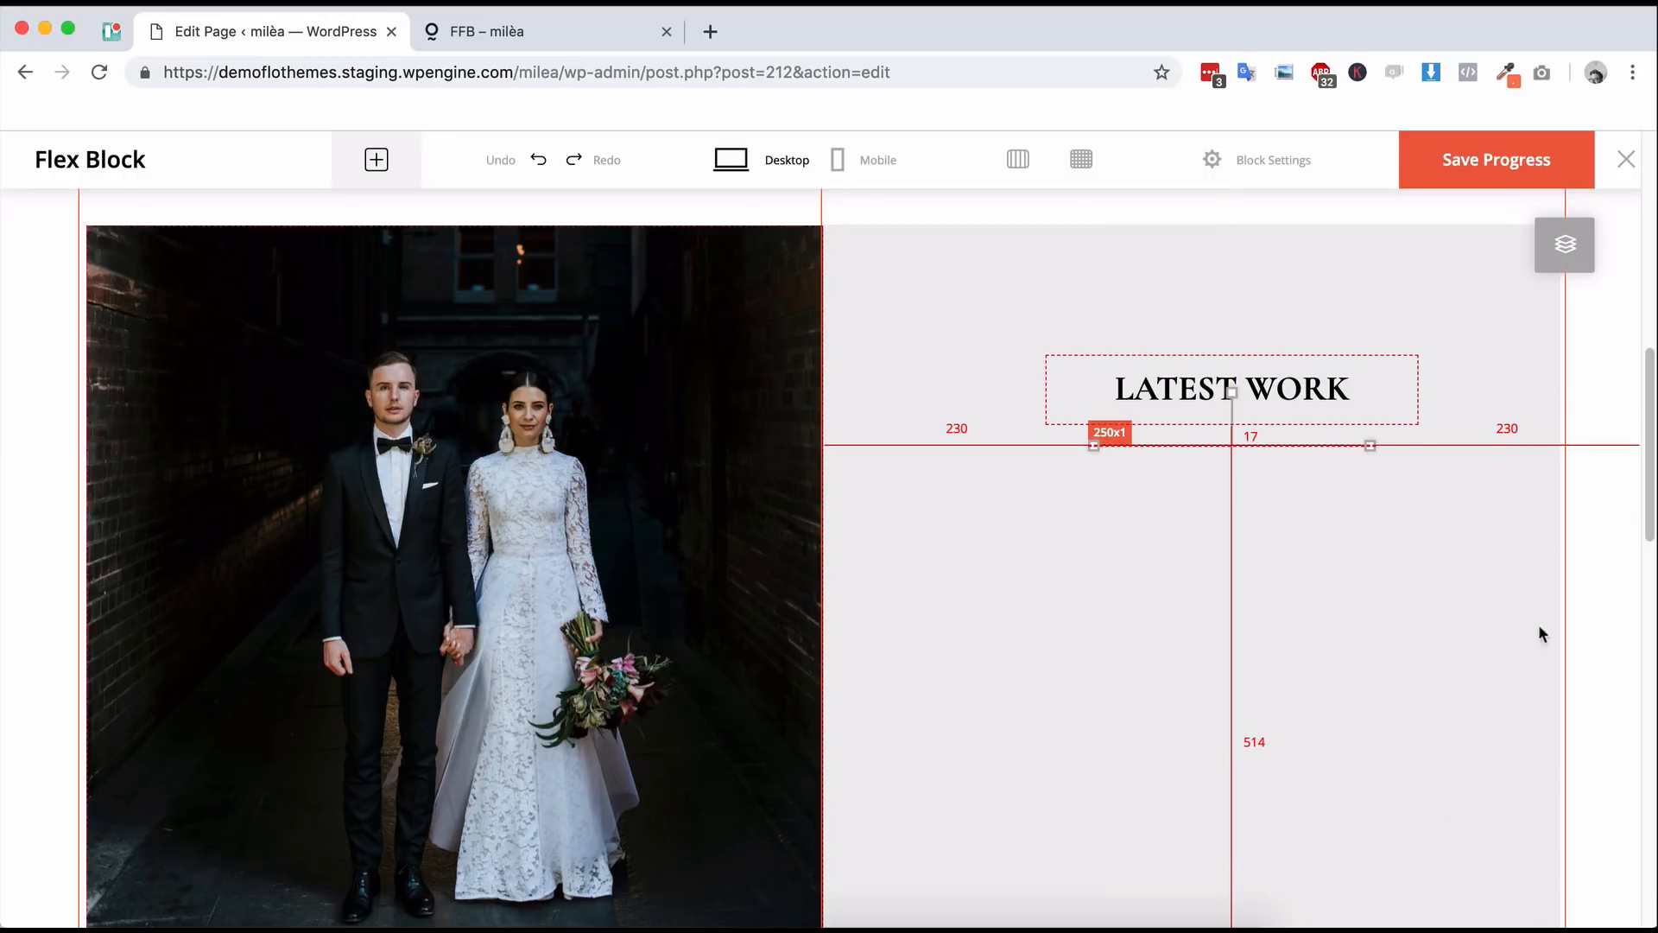
- Compare with the reference page, set the divider line's colour to #e4d3d3 and close the element settings
left_click(531, 34)
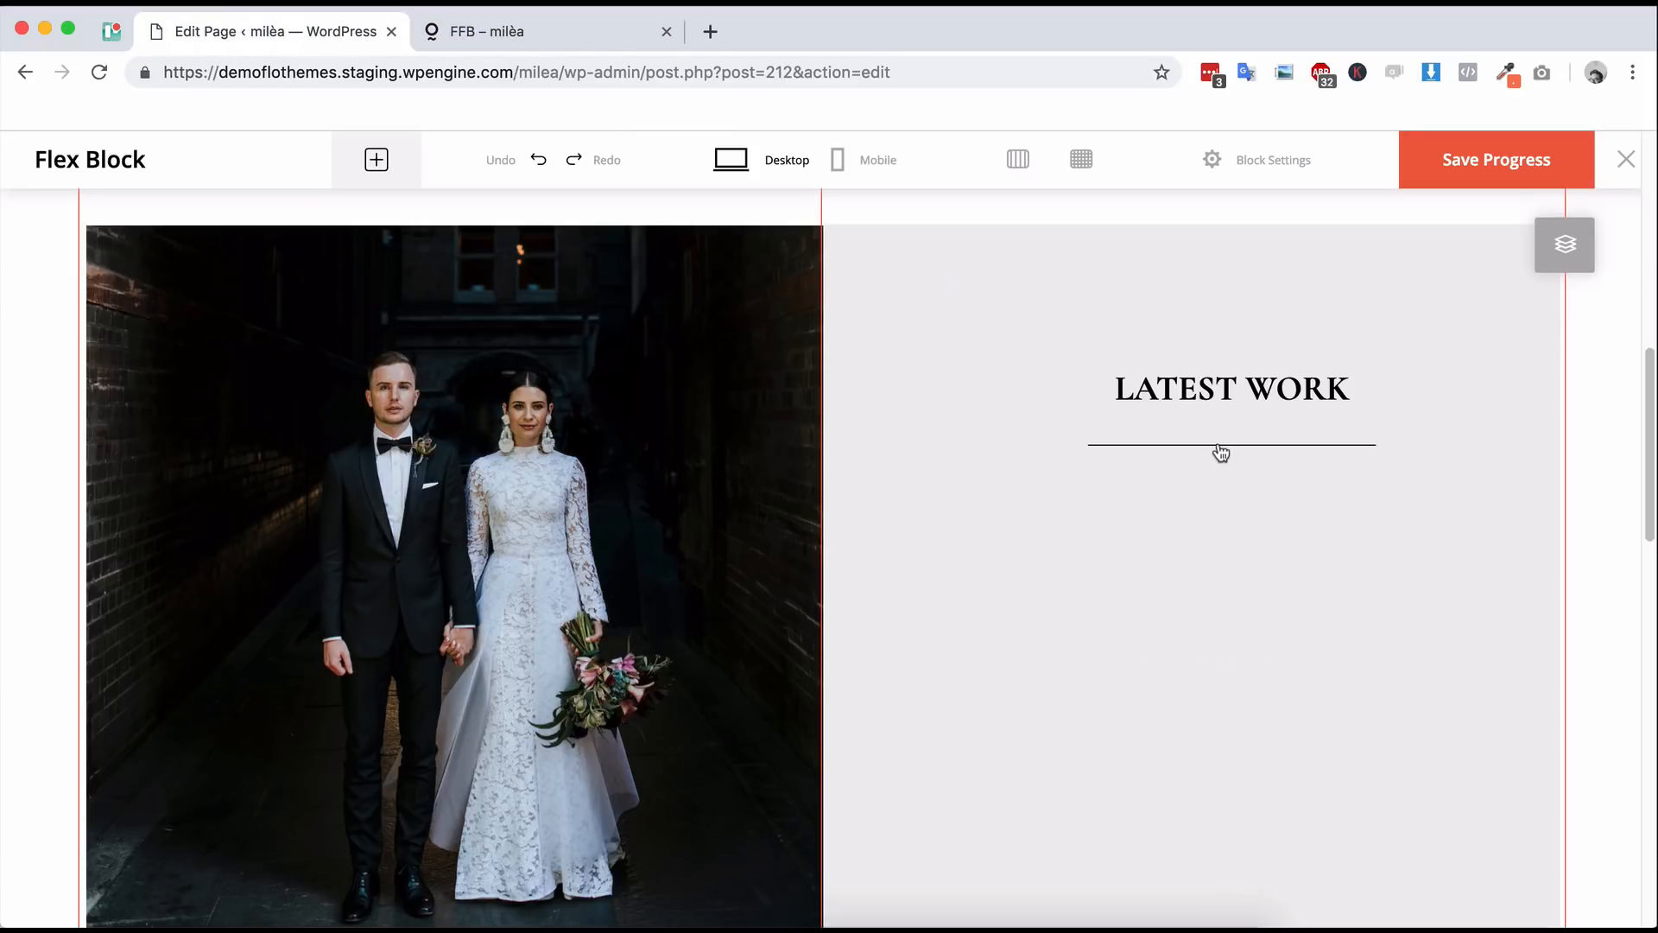
left_click(1219, 447)
left_click(1568, 469)
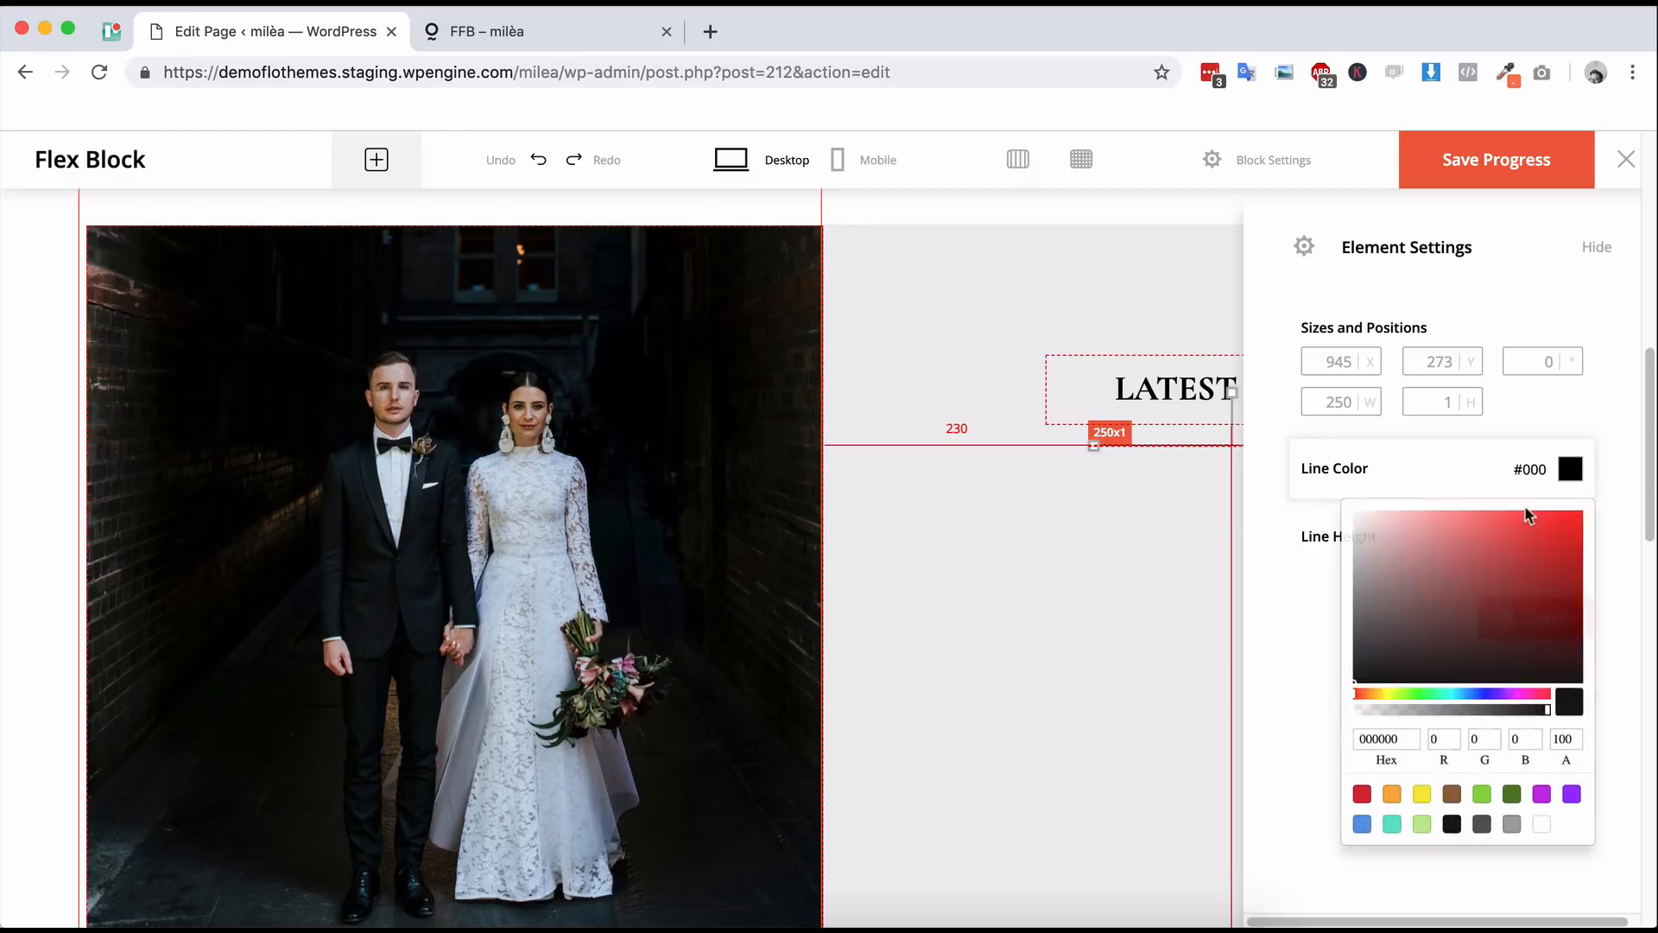
left_click(1369, 528)
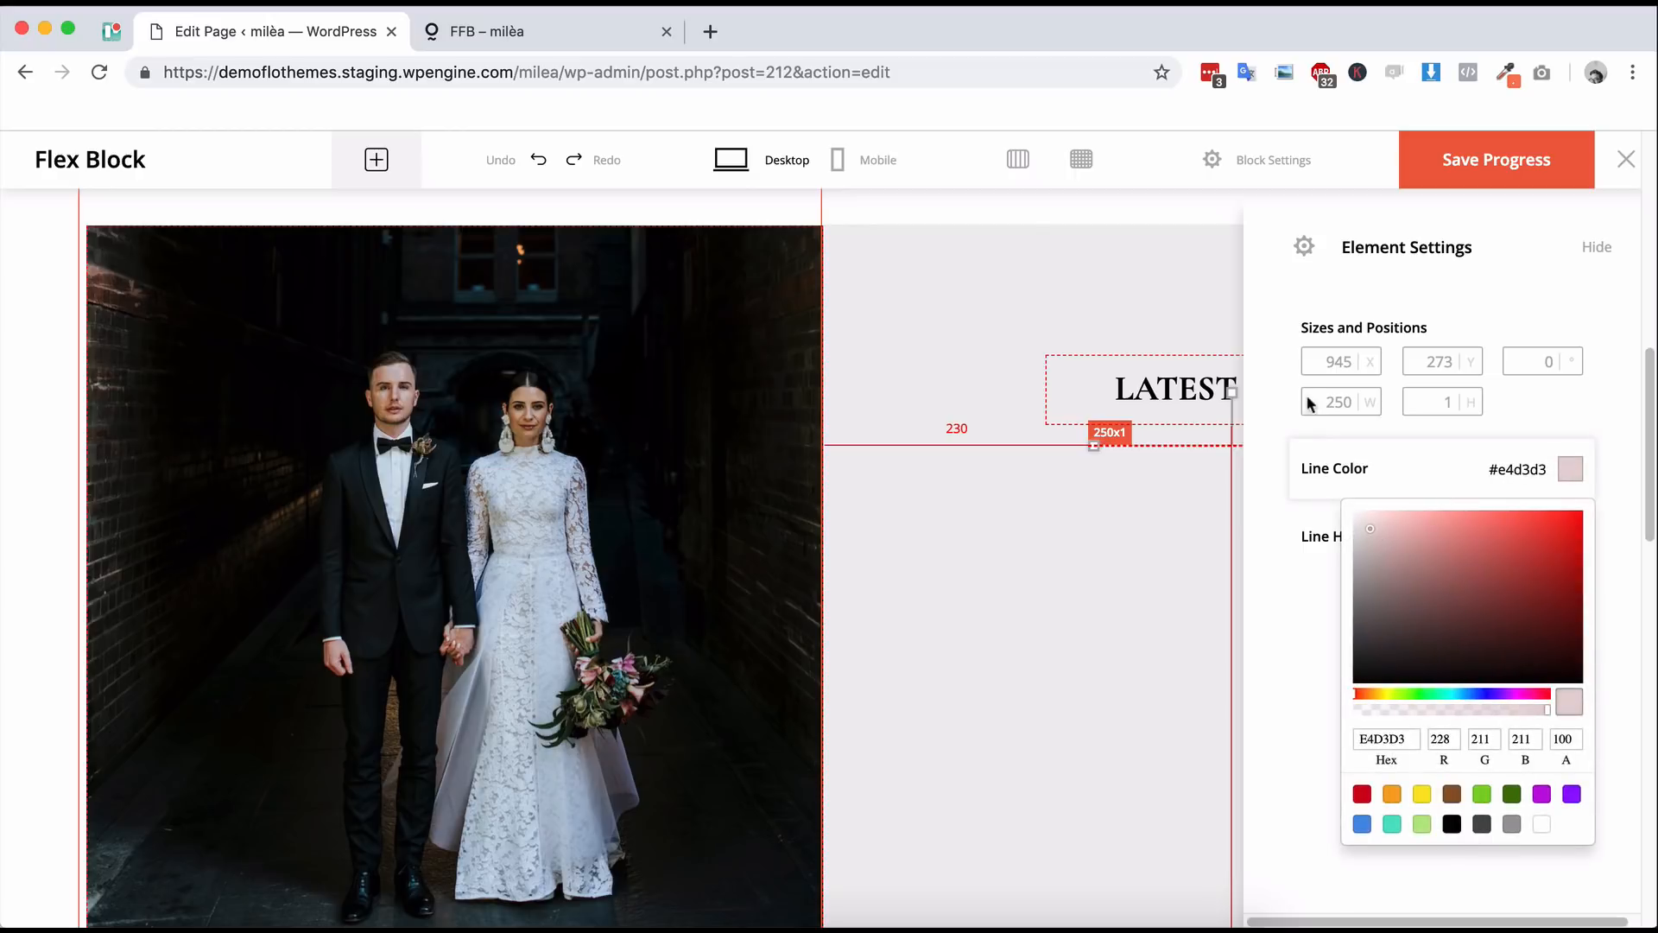
left_click(1060, 207)
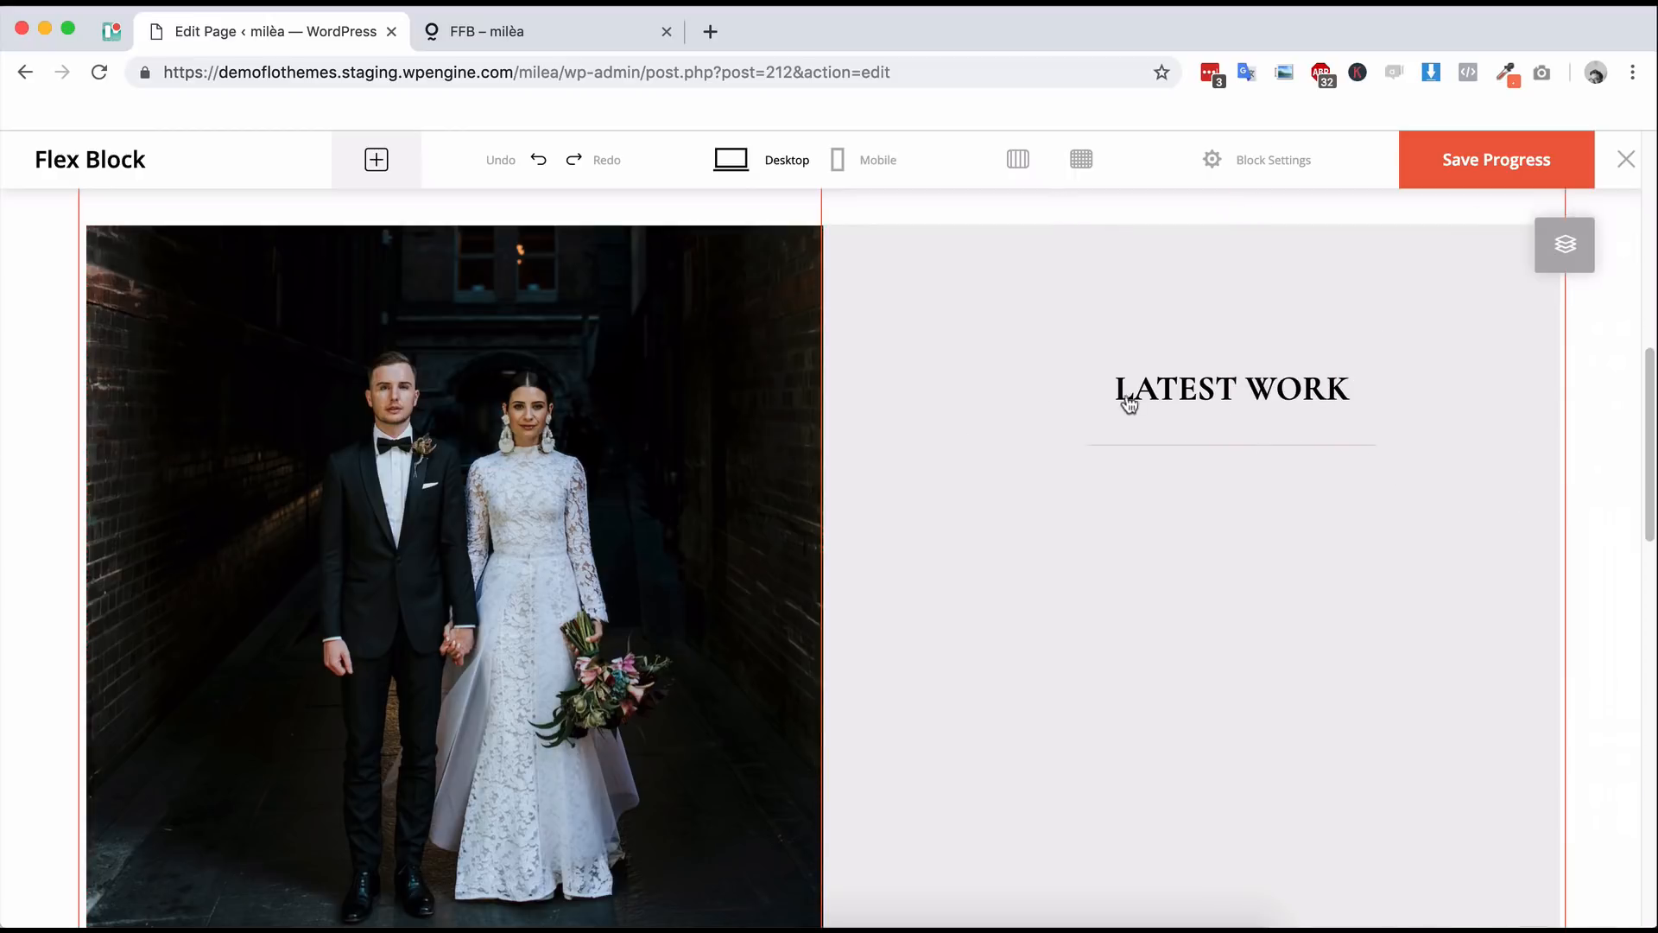
- Following the reference page, add an image placeholder of about 316 × 289 px to the grey panel, about 51 px below the divider line
left_click(558, 35)
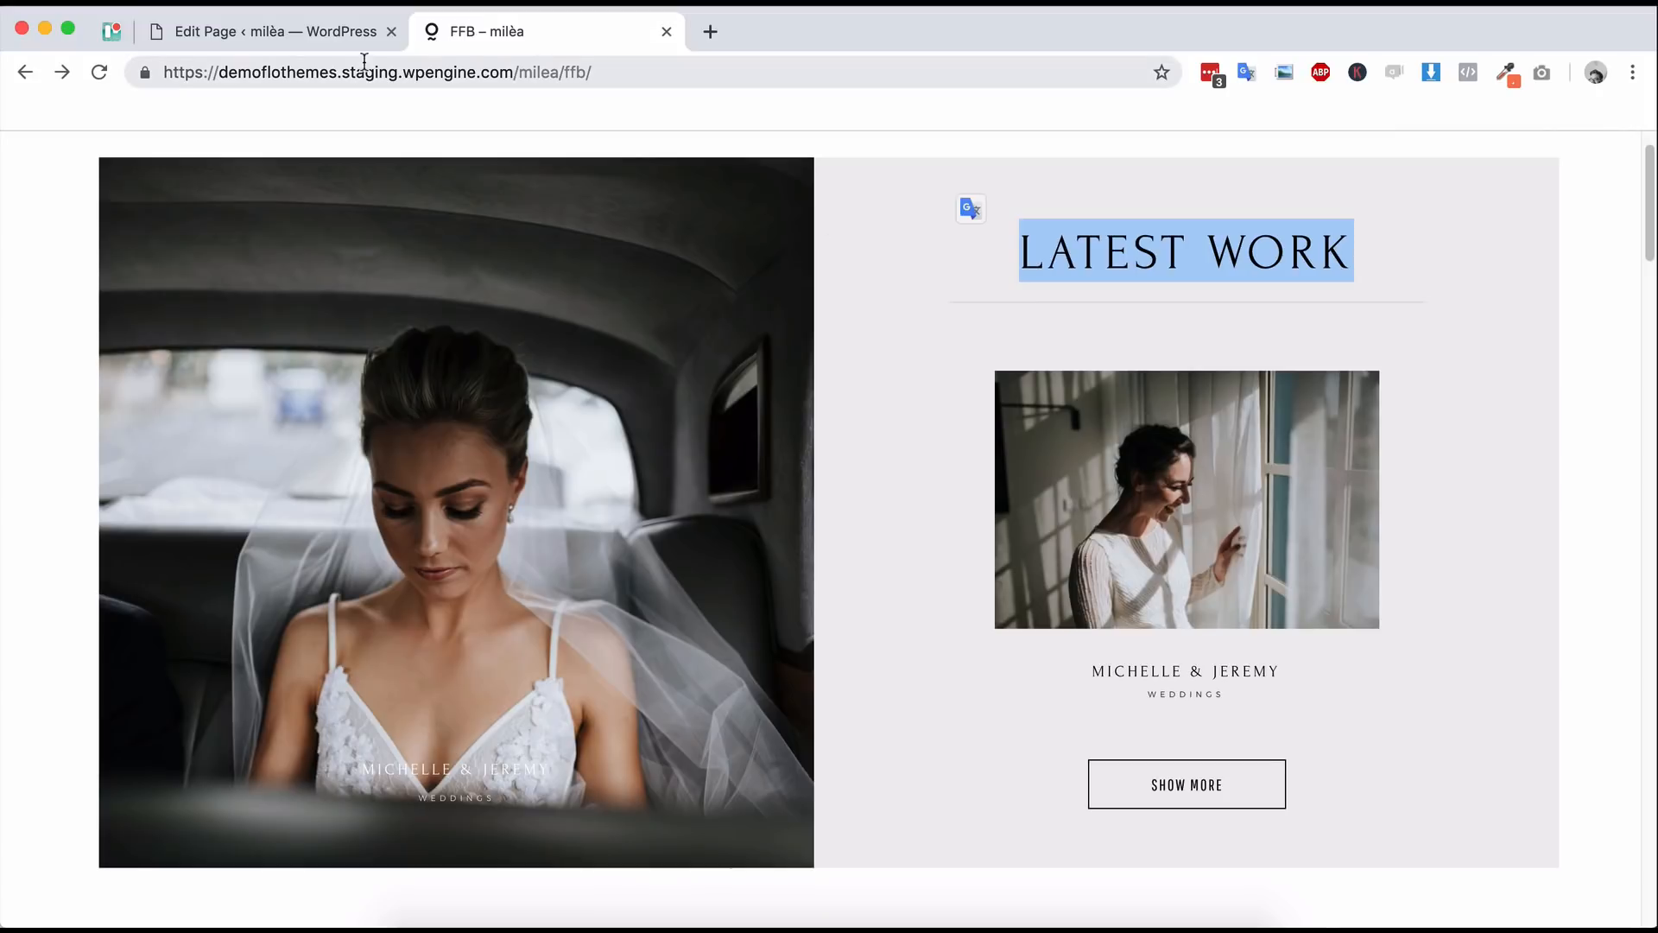
left_click(337, 41)
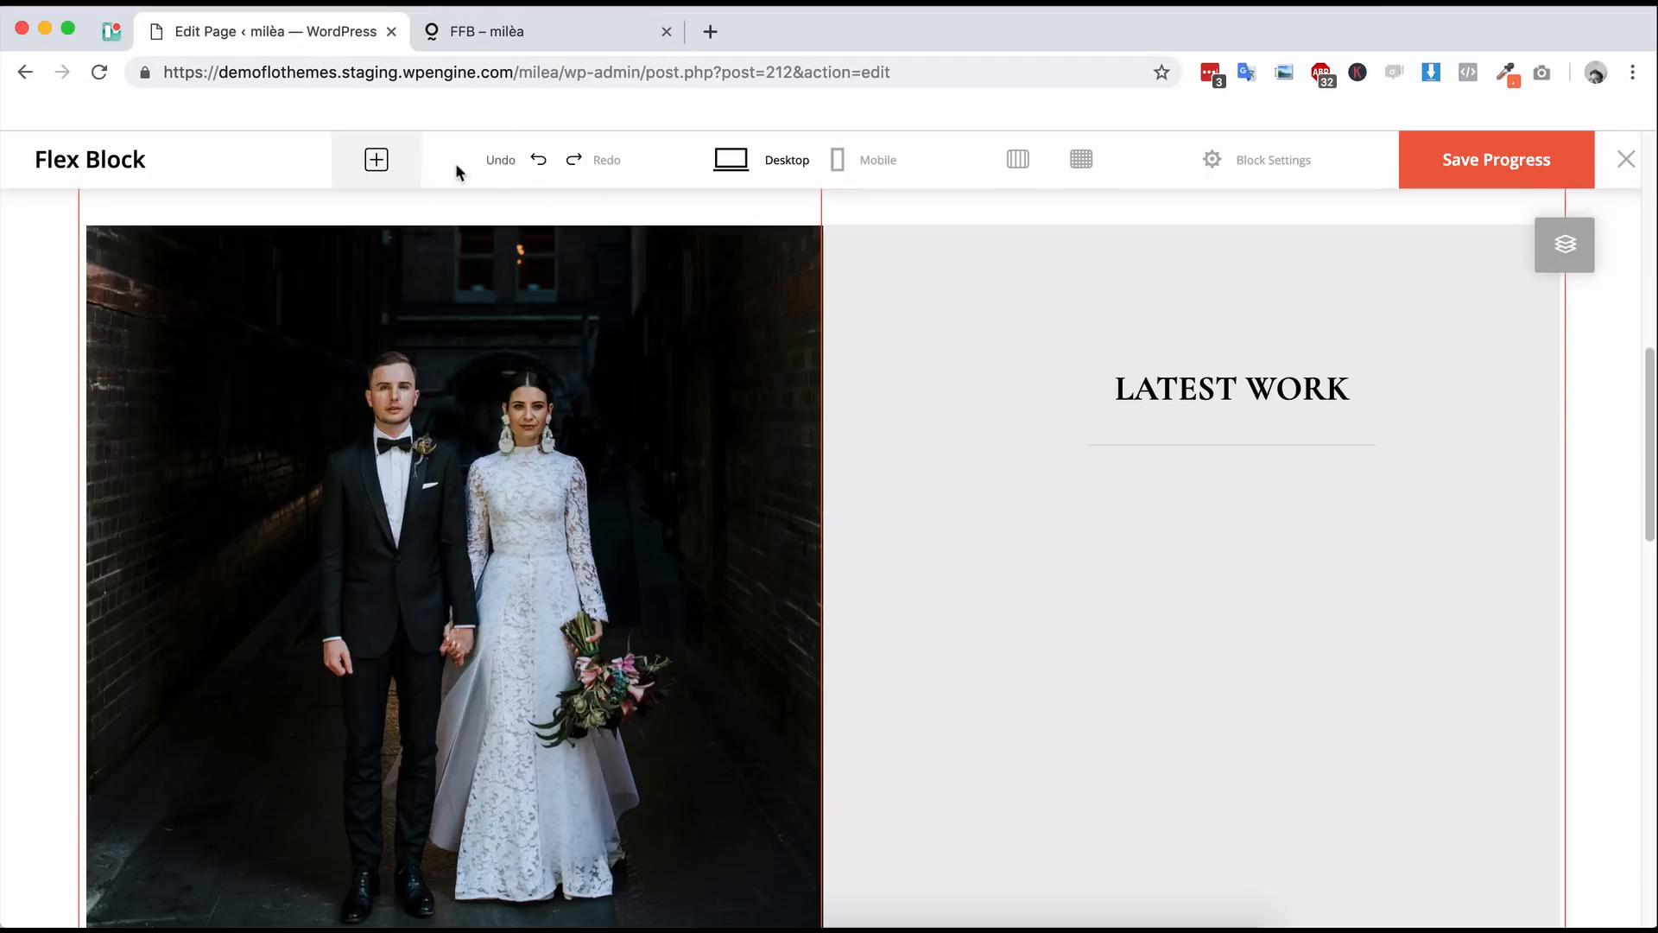
left_click(404, 166)
left_click_drag(400, 248, 1234, 688)
scroll(1417, 645, "down", 2)
left_click_drag(1381, 753, 1461, 728)
left_click(542, 35)
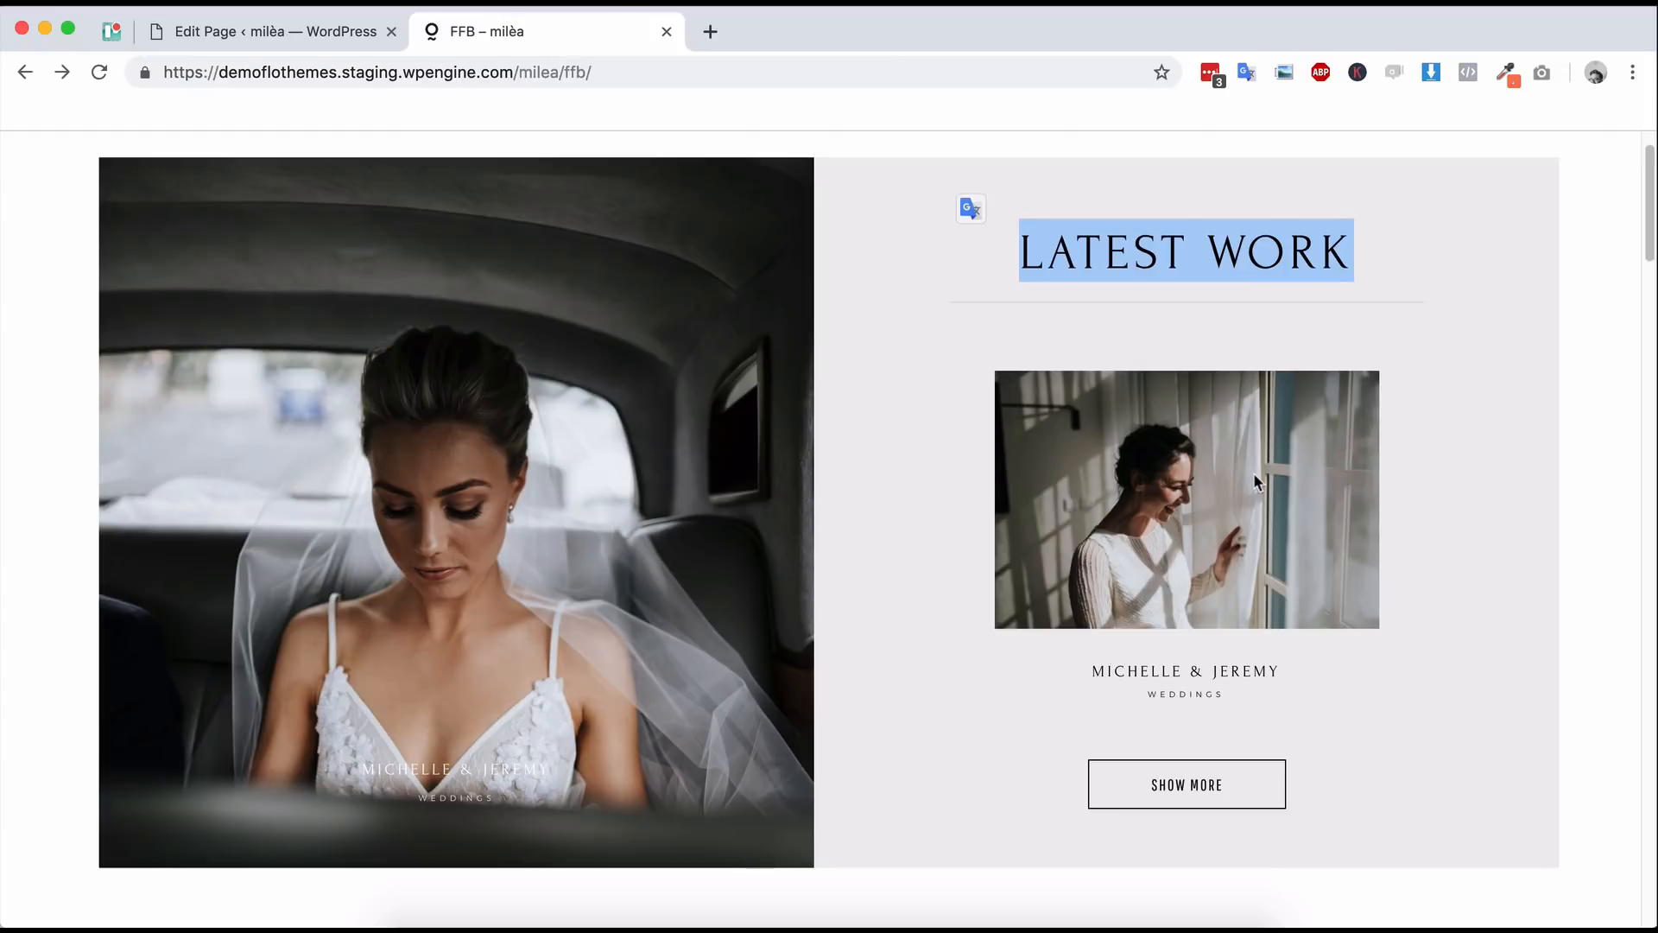
left_click(305, 22)
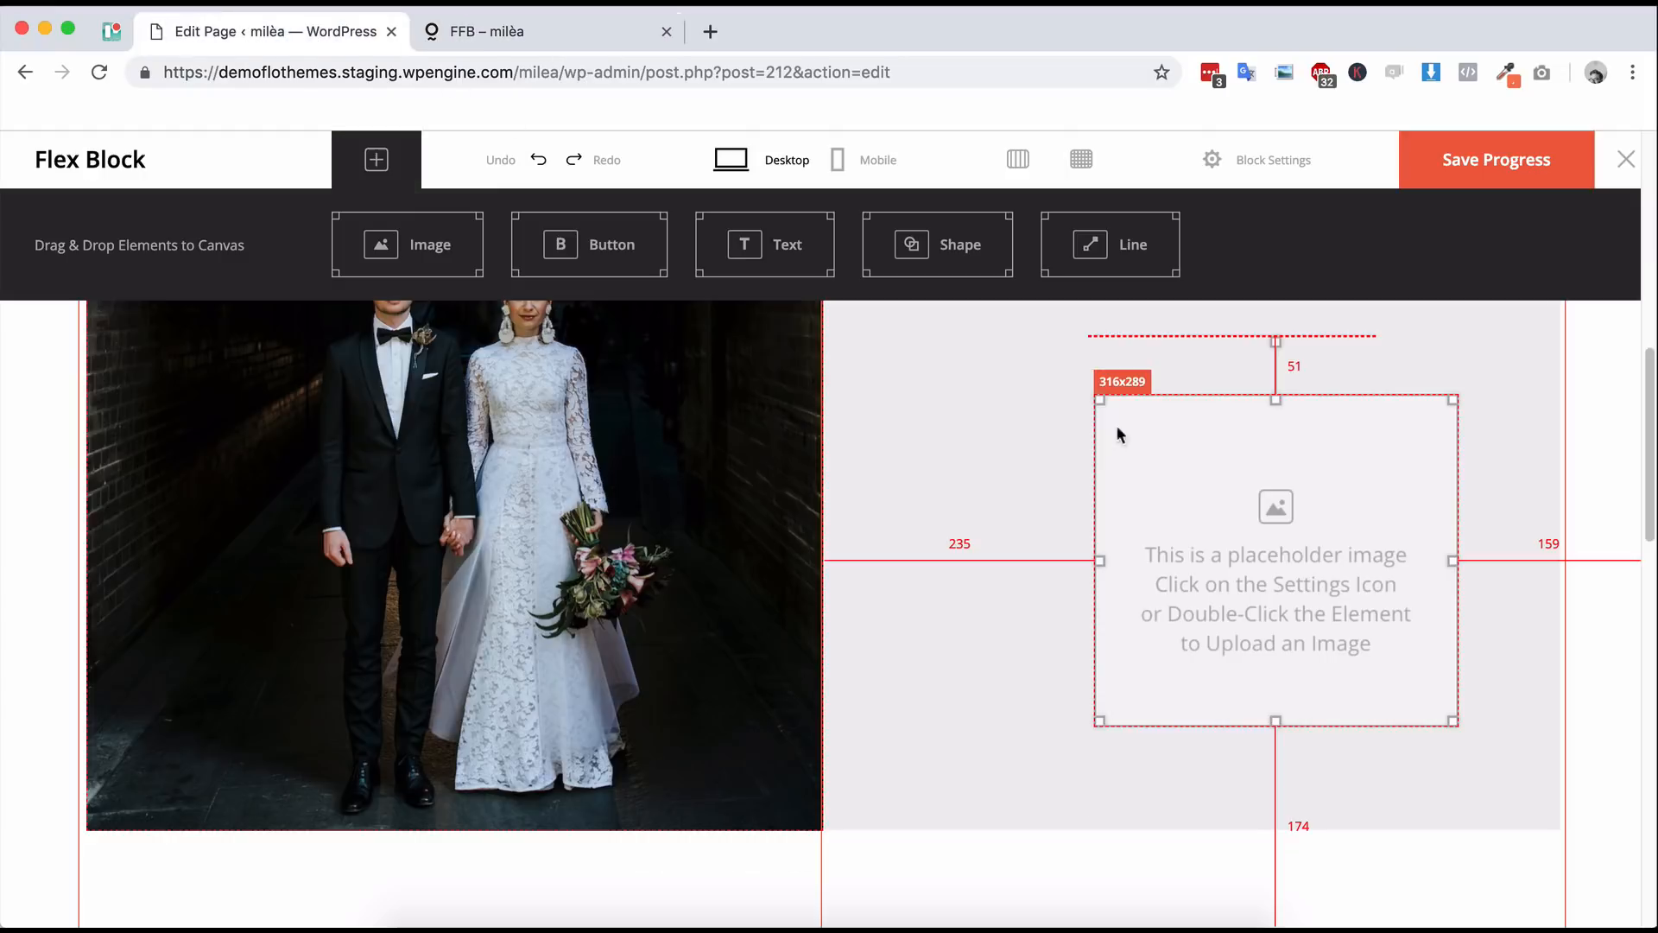
- Set the image placeholder's size to 300 × 200 px and move it to about 56 px below the divider line
double_click(1284, 547)
double_click(1341, 400)
type("300")
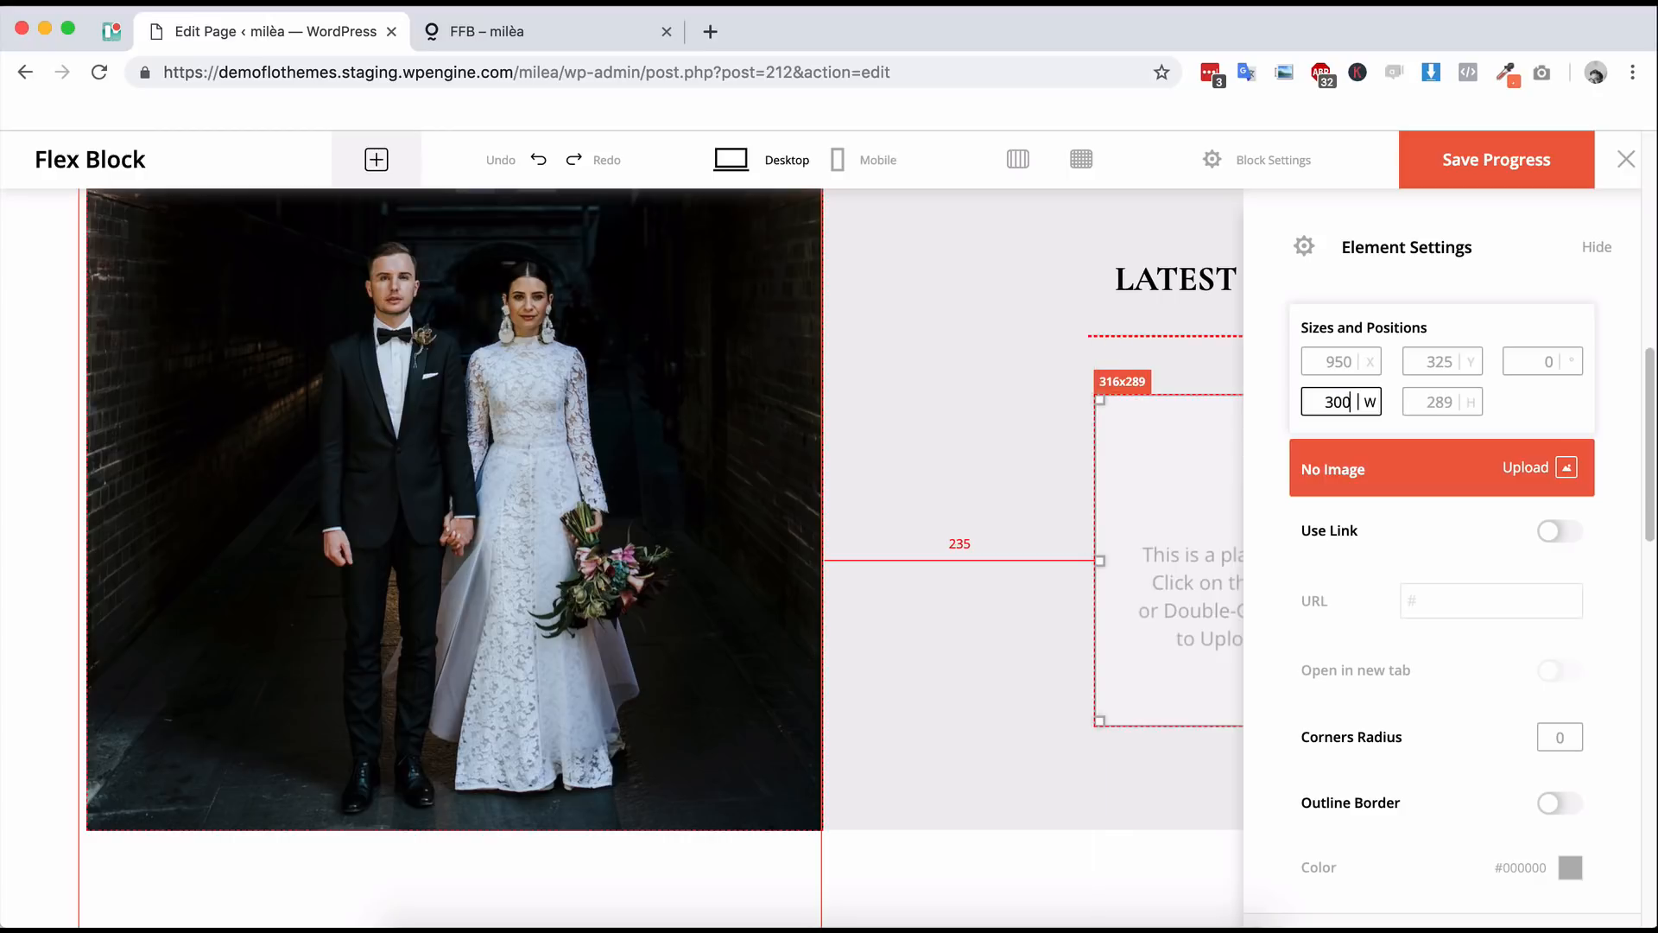
double_click(1431, 403)
type("200")
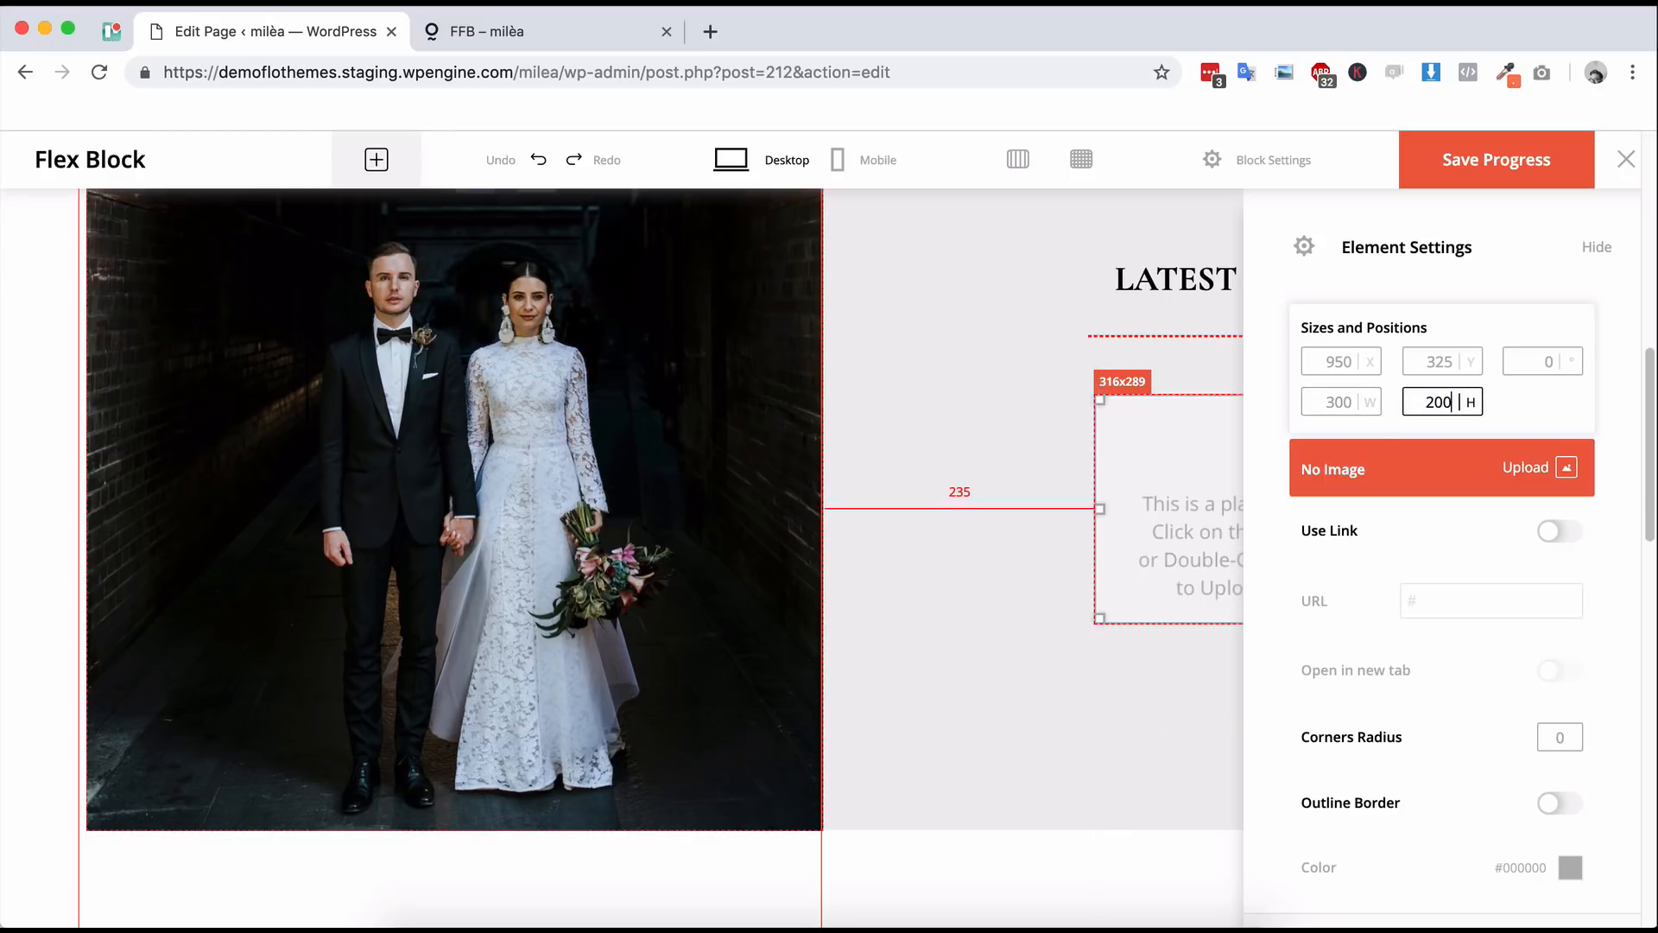
left_click(1048, 849)
left_click_drag(1313, 543, 1261, 540)
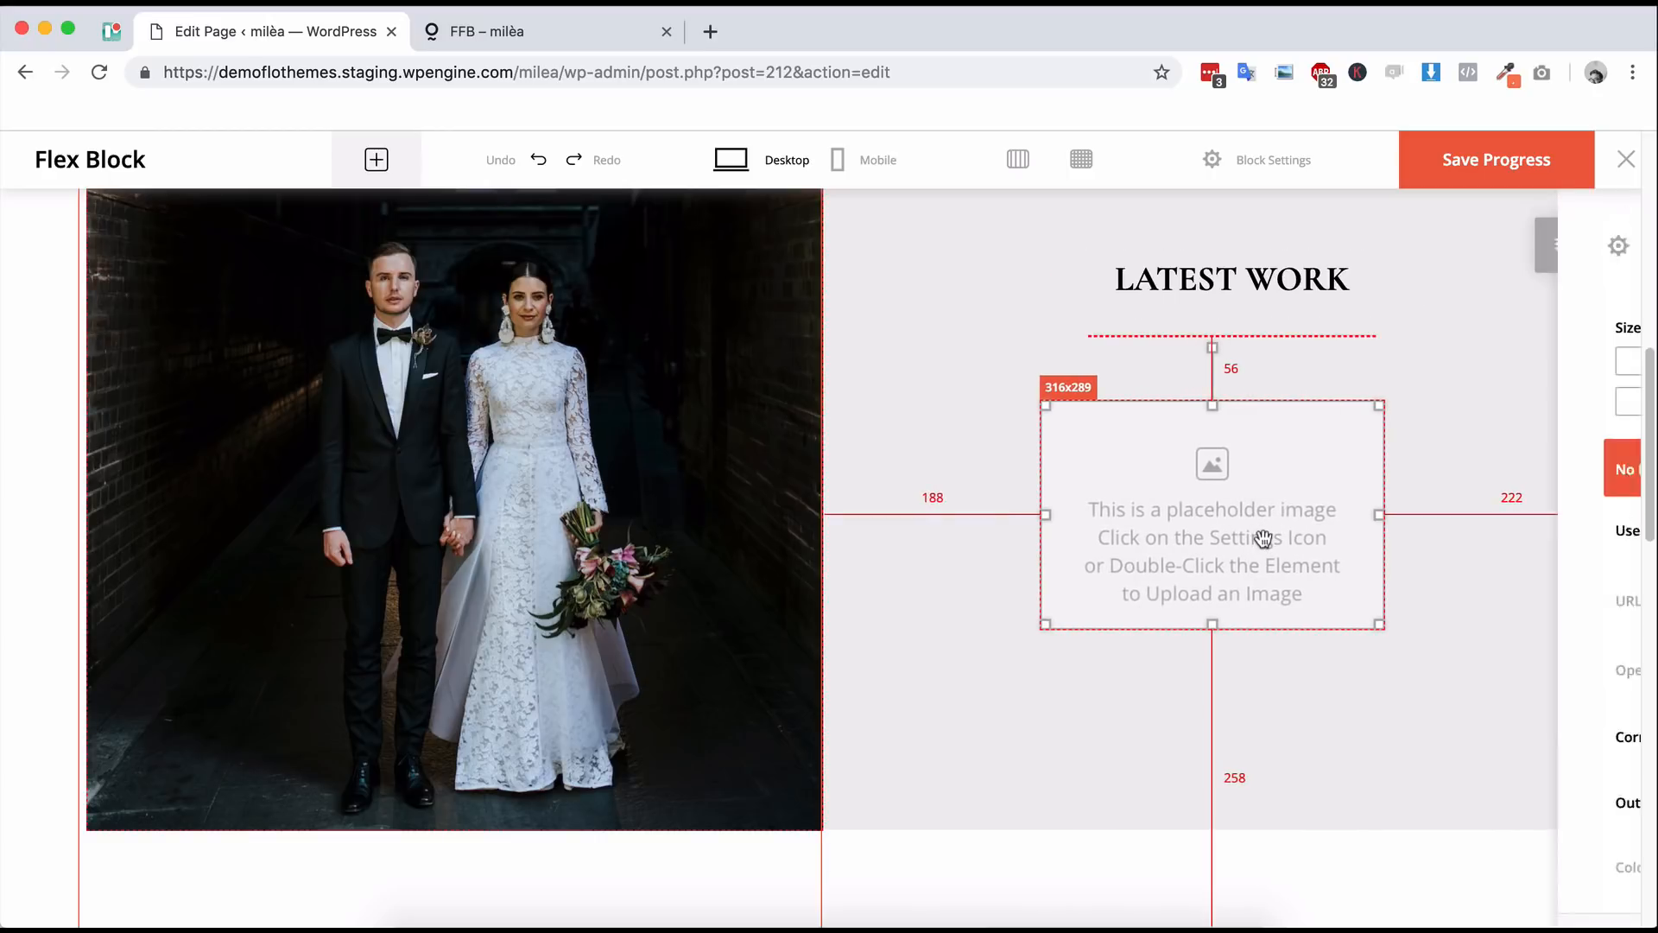
- Set the image placeholder's width to 350 px and height to 300 px, and close the settings
double_click(1339, 402)
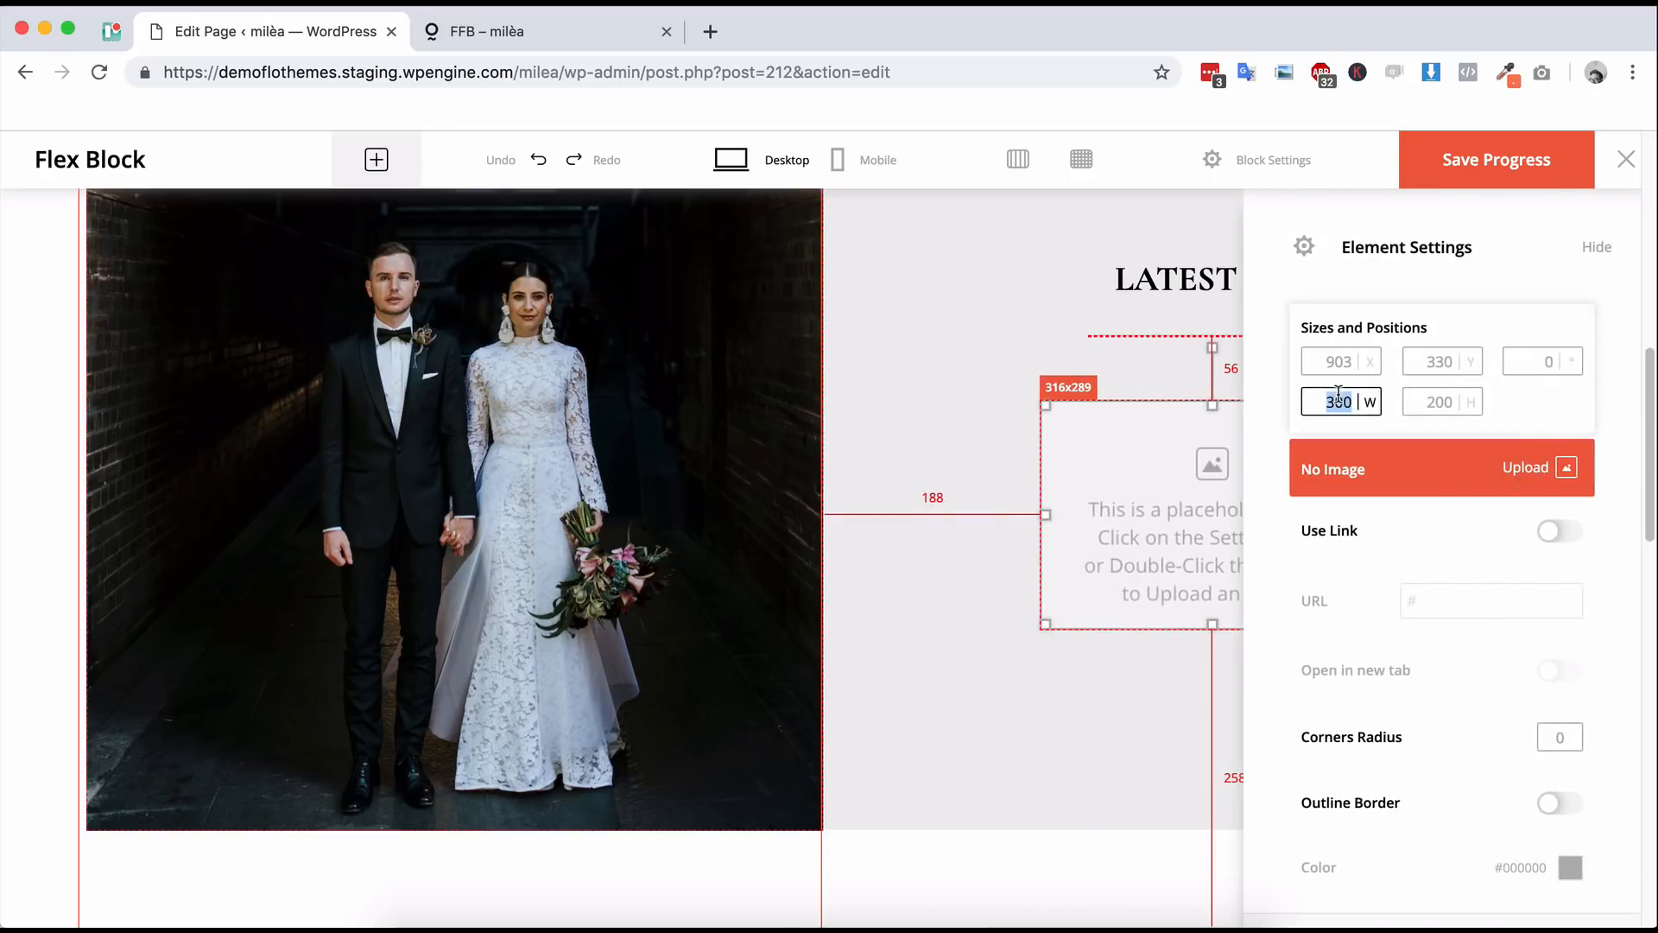
type("350")
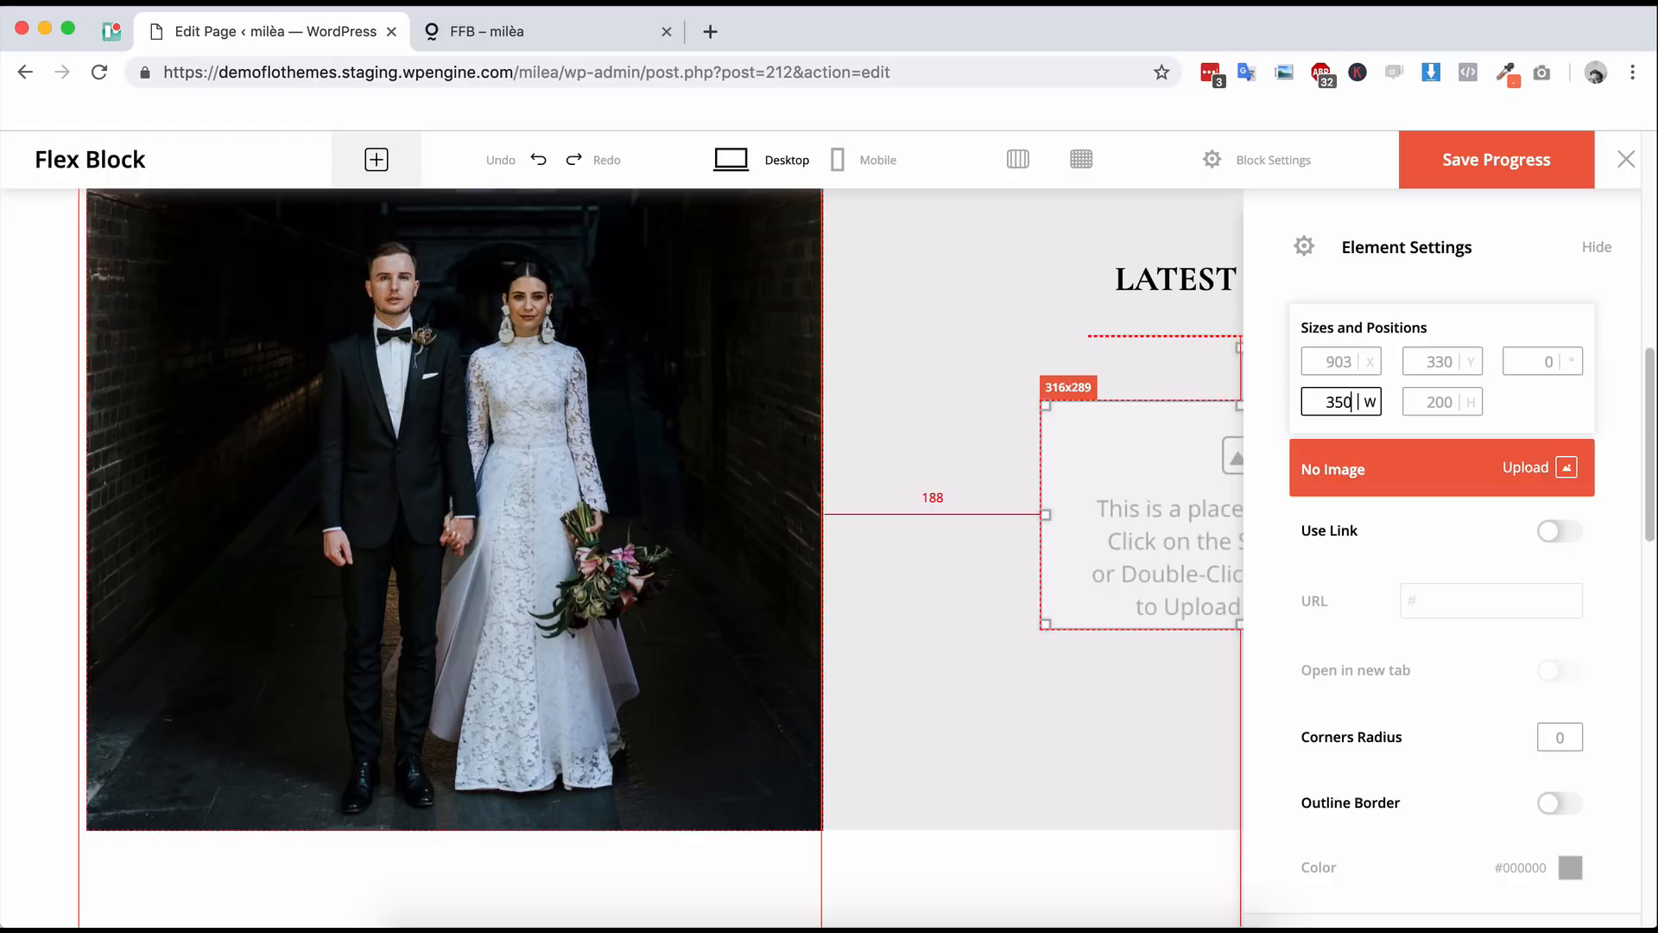
left_click(1437, 401)
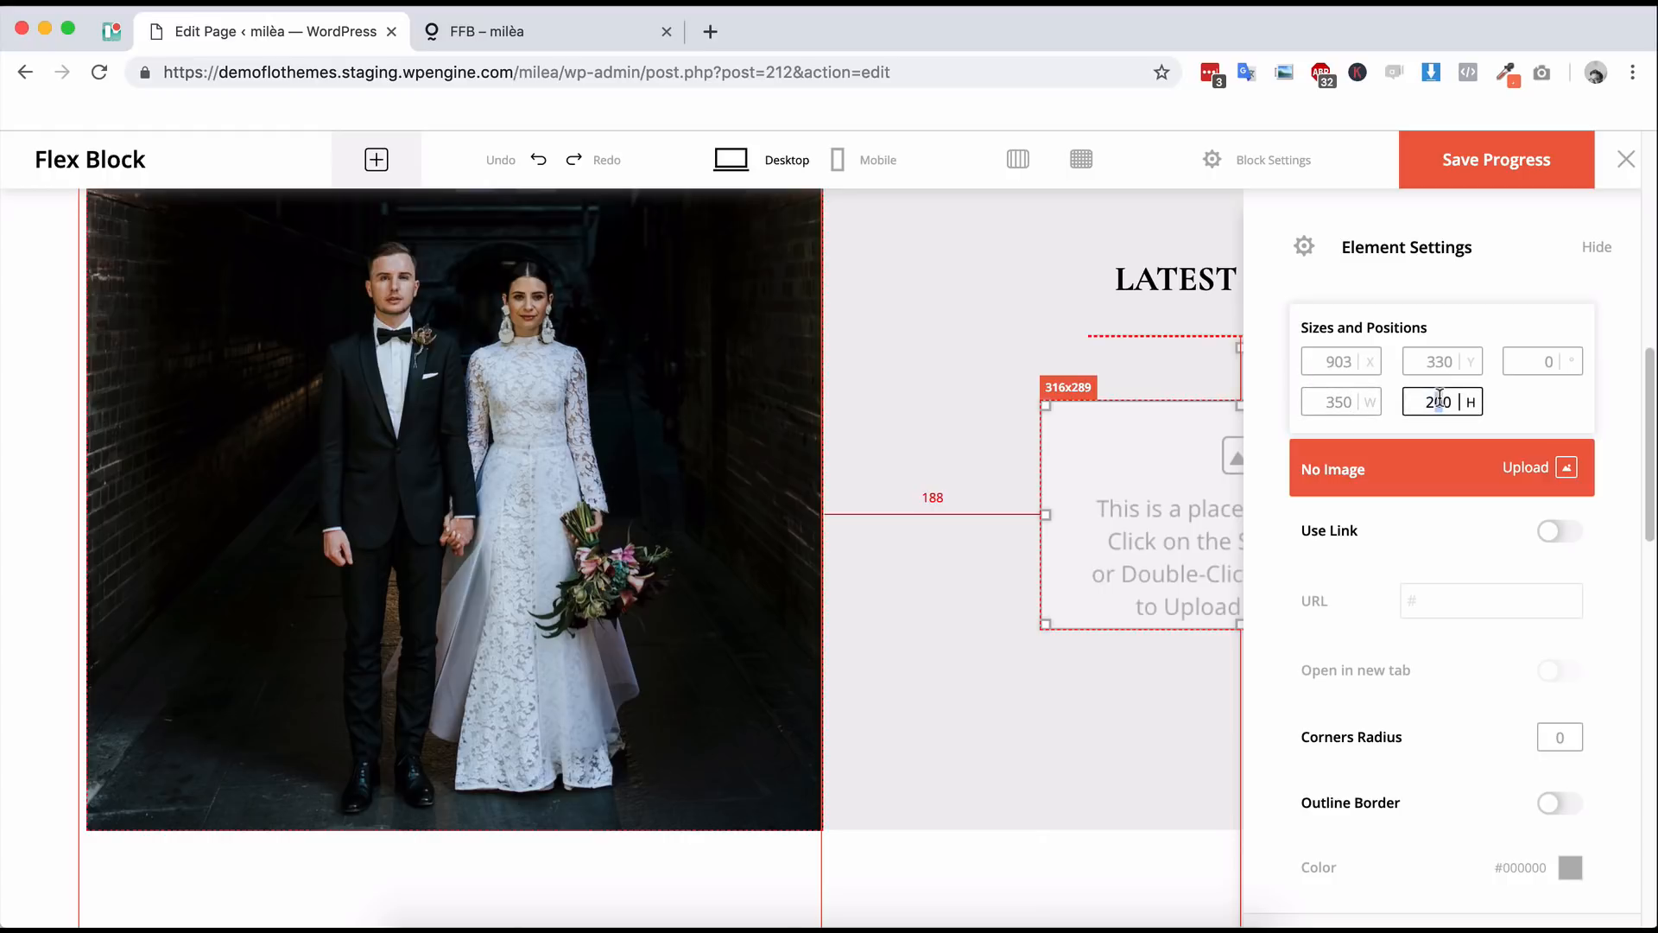
type("3000")
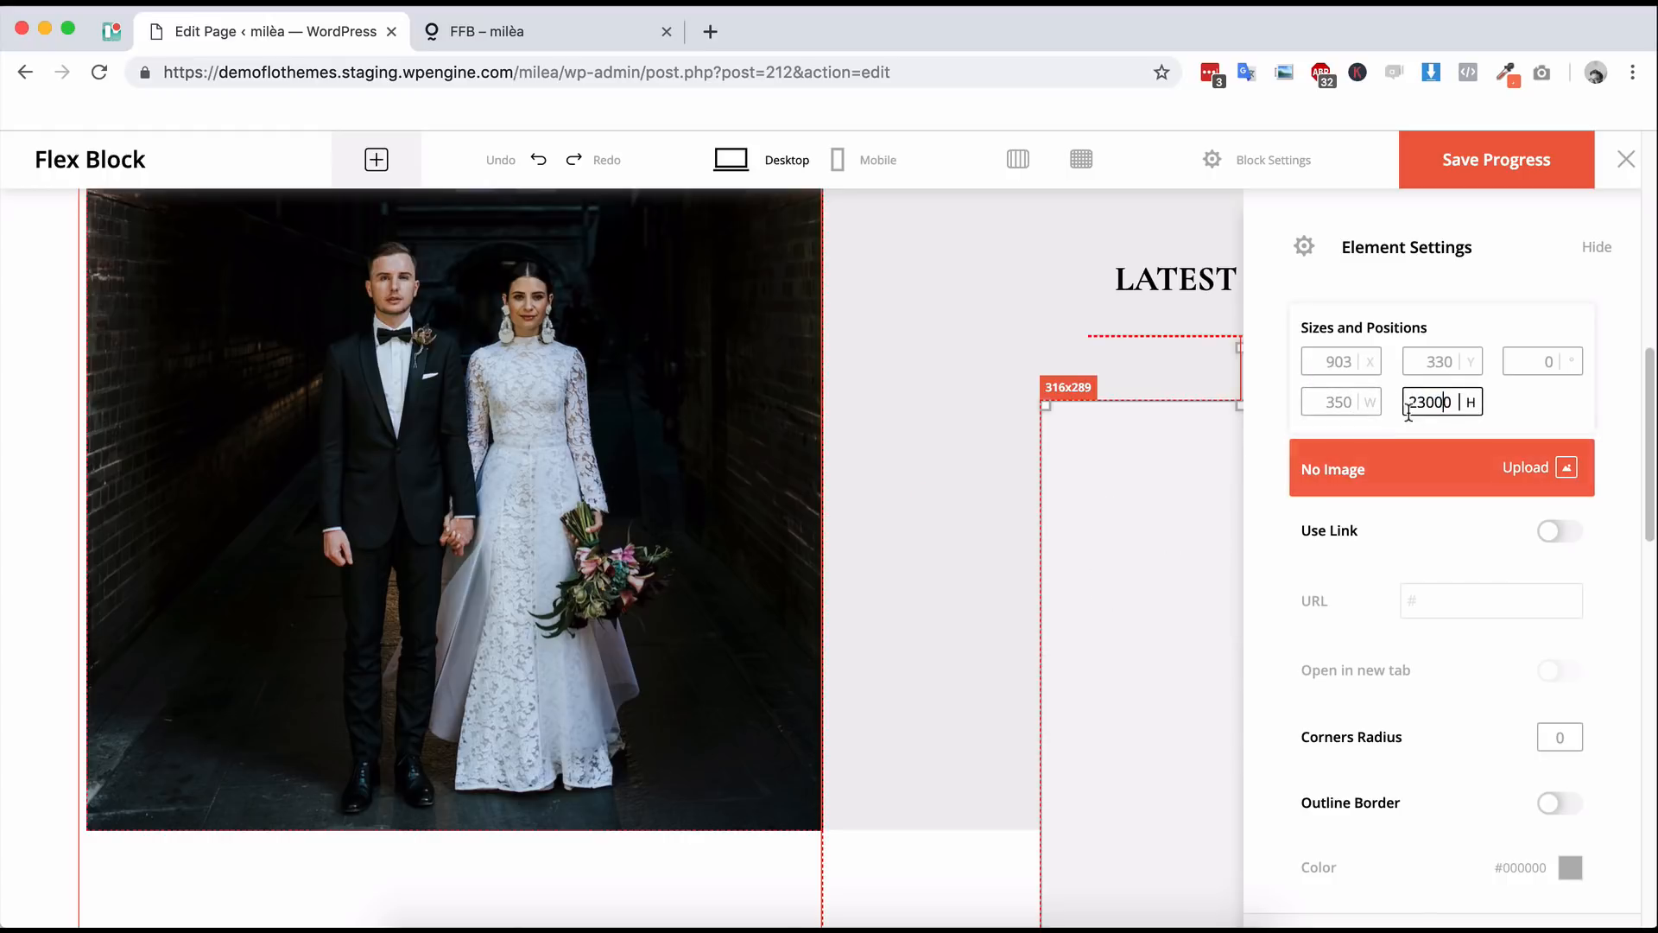
key("BackSpace")
key("BackSpace")
key("BackSpace")
key("BackSpace")
type("30")
left_click(1012, 841)
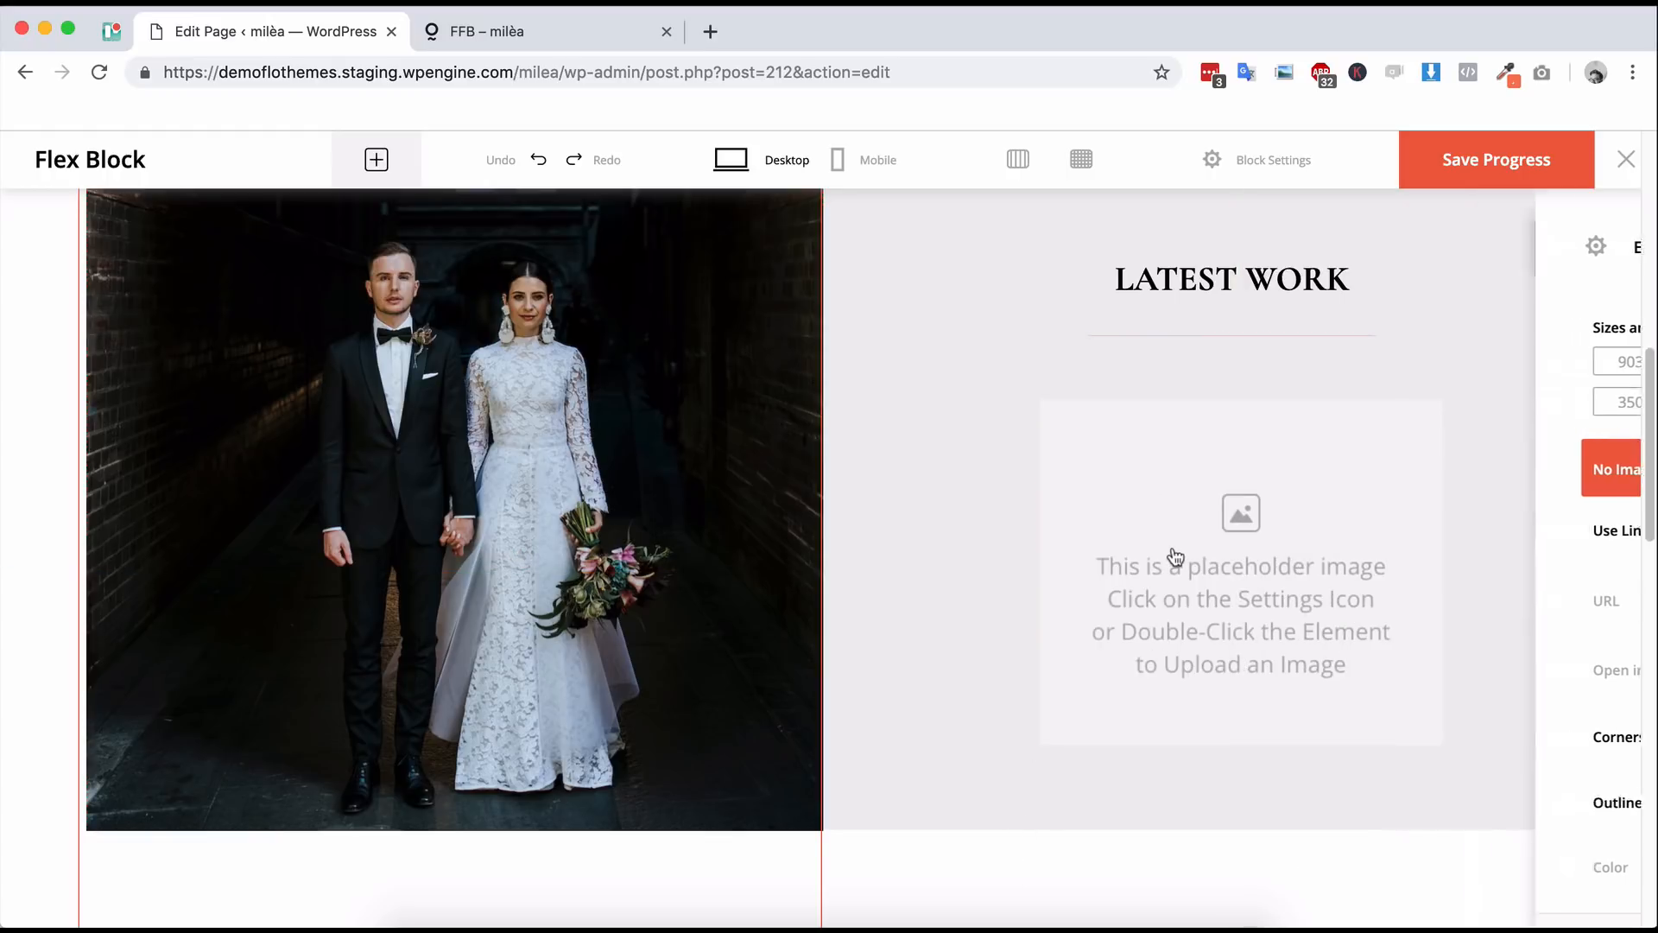
- Move the placeholder to about 55 px below the divider line and fill it with damienmilan-107.jpg from the media library, with cropping enabled
left_click_drag(1246, 542, 1243, 542)
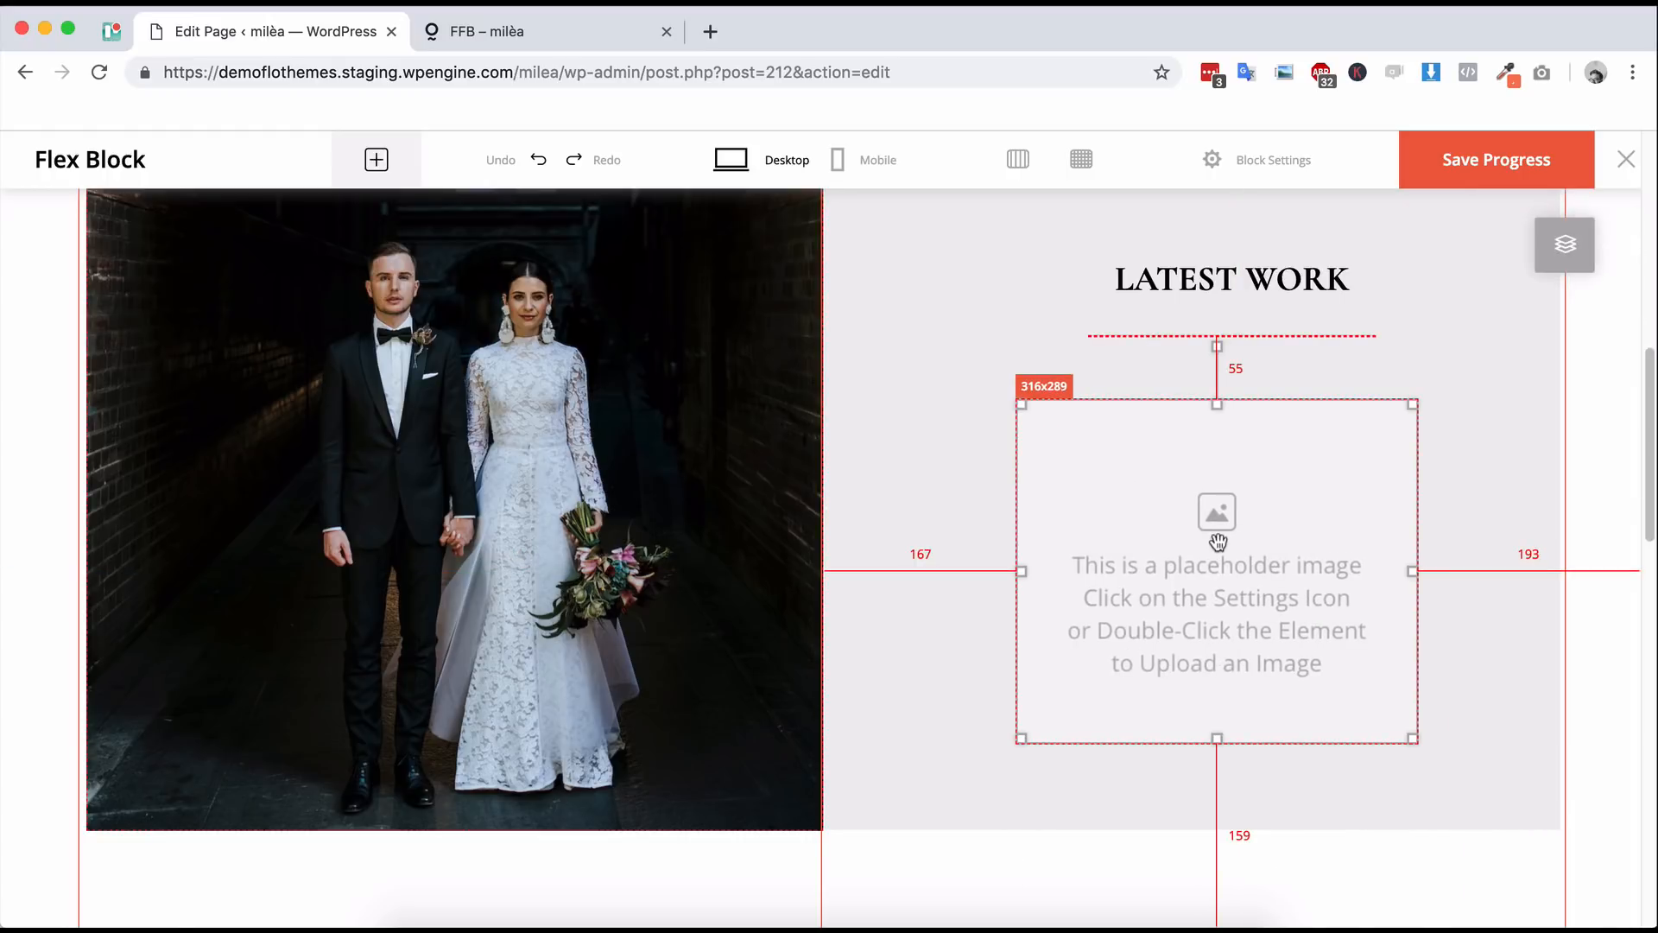
double_click(1244, 542)
left_click(1477, 466)
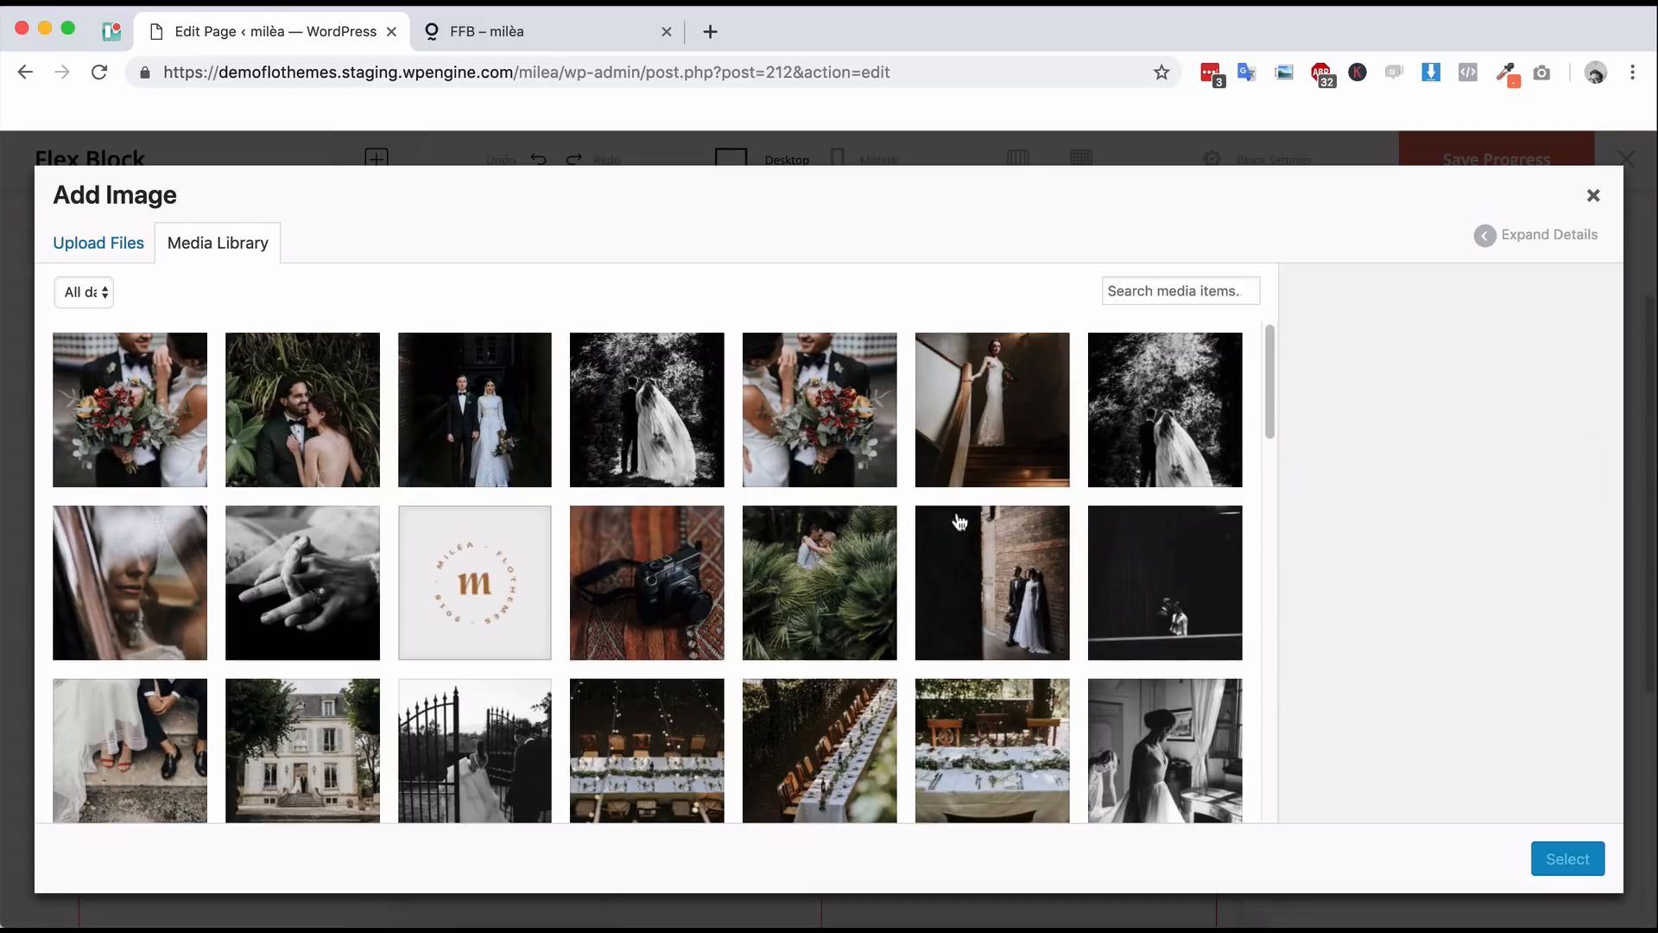
left_click(672, 432)
left_click(819, 532)
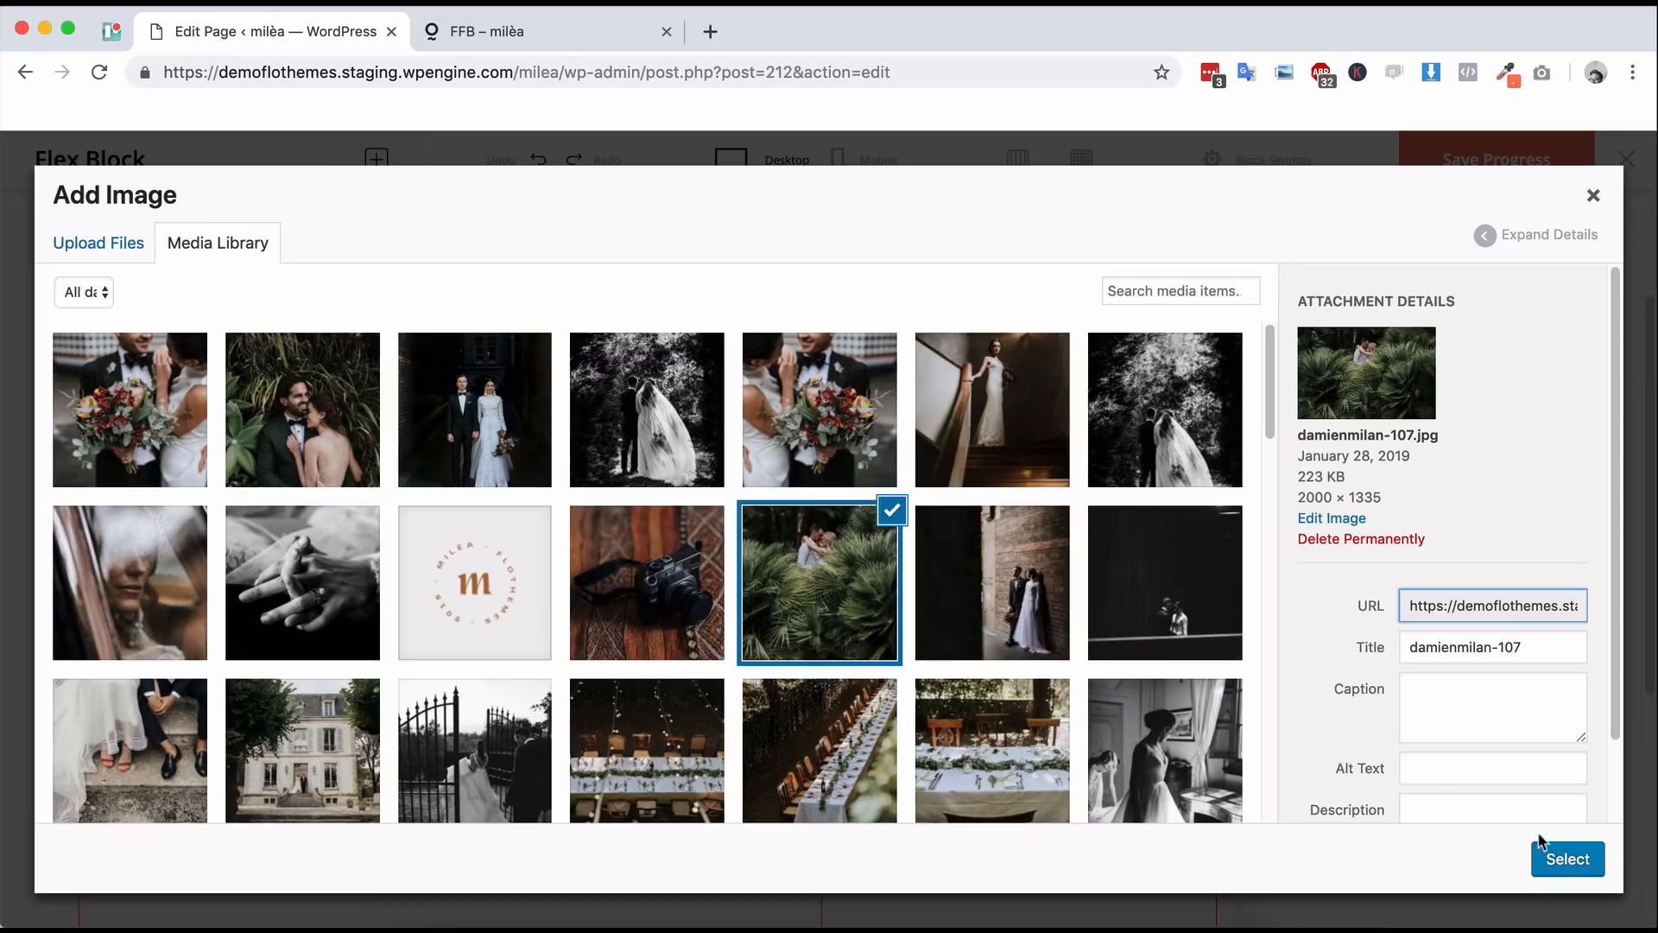
left_click(1583, 859)
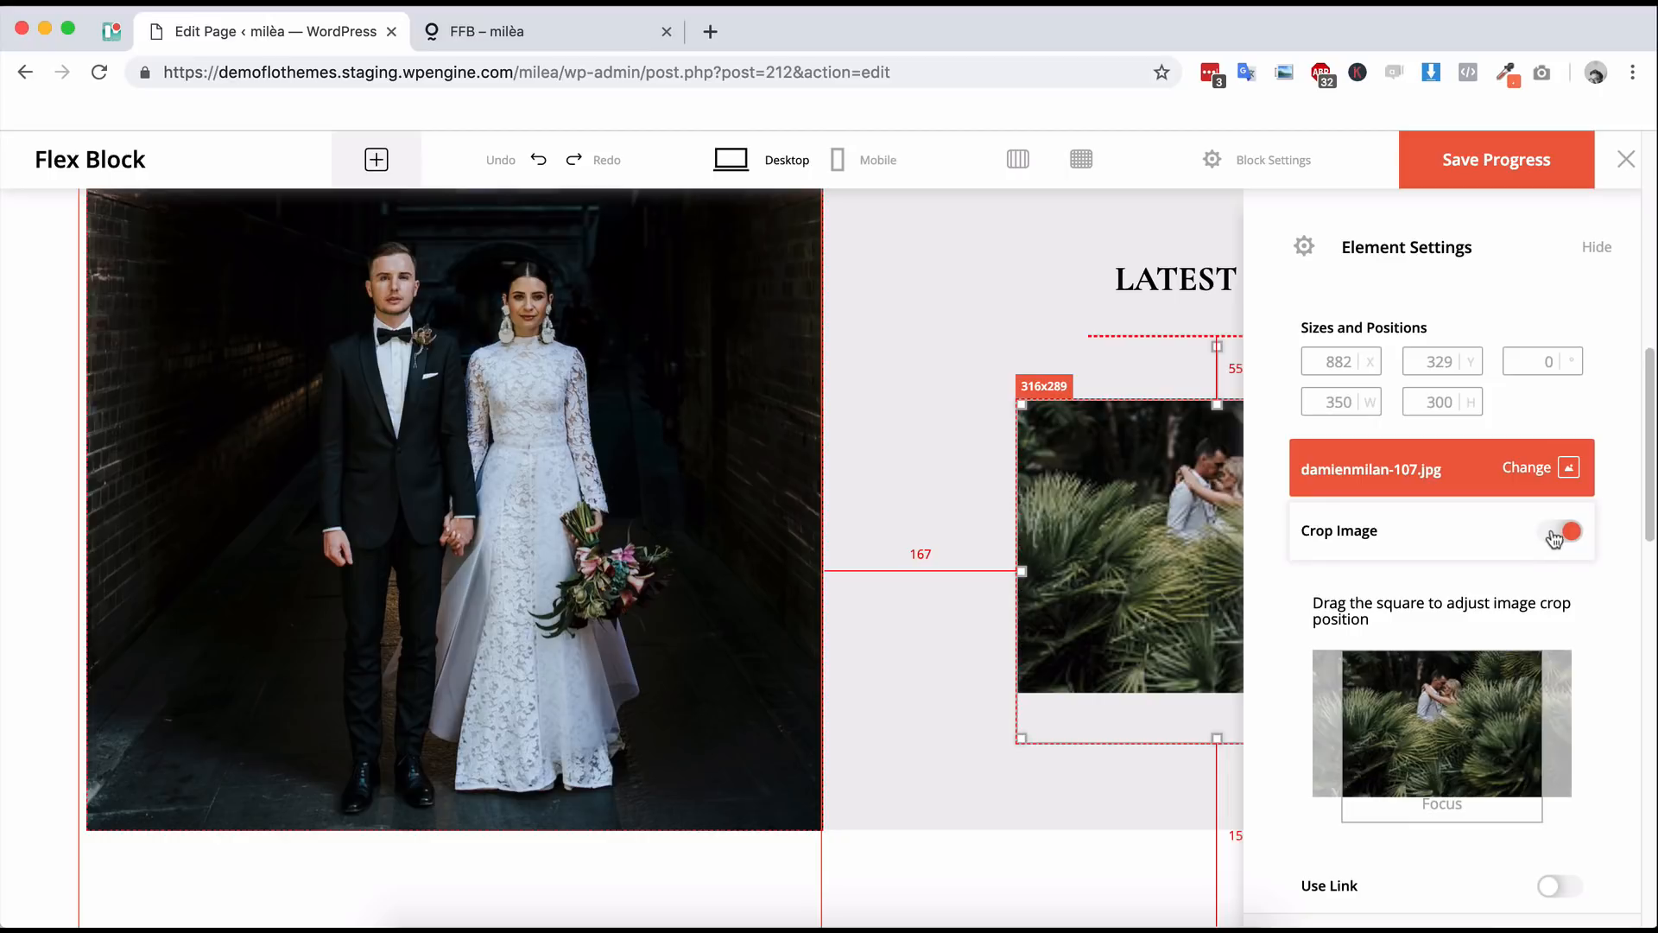
left_click(1002, 883)
- Nudge the palm-leaf image sideways until it is centred in the grey panel with 180 px on each side
left_click(1216, 584)
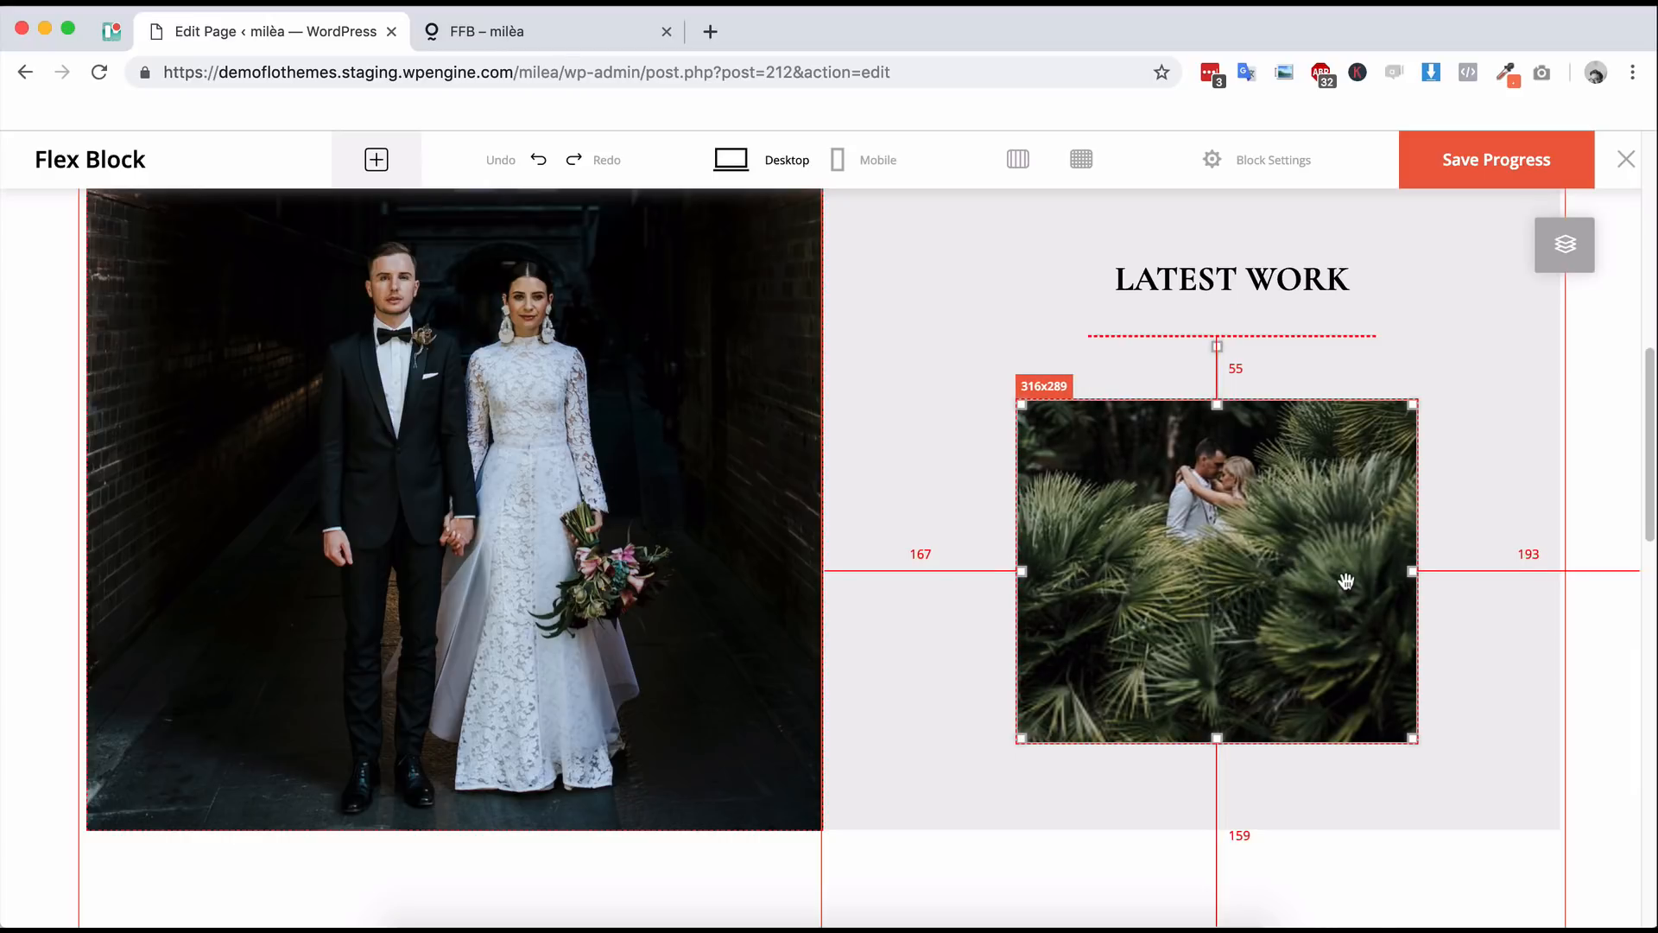
key("shift+Right")
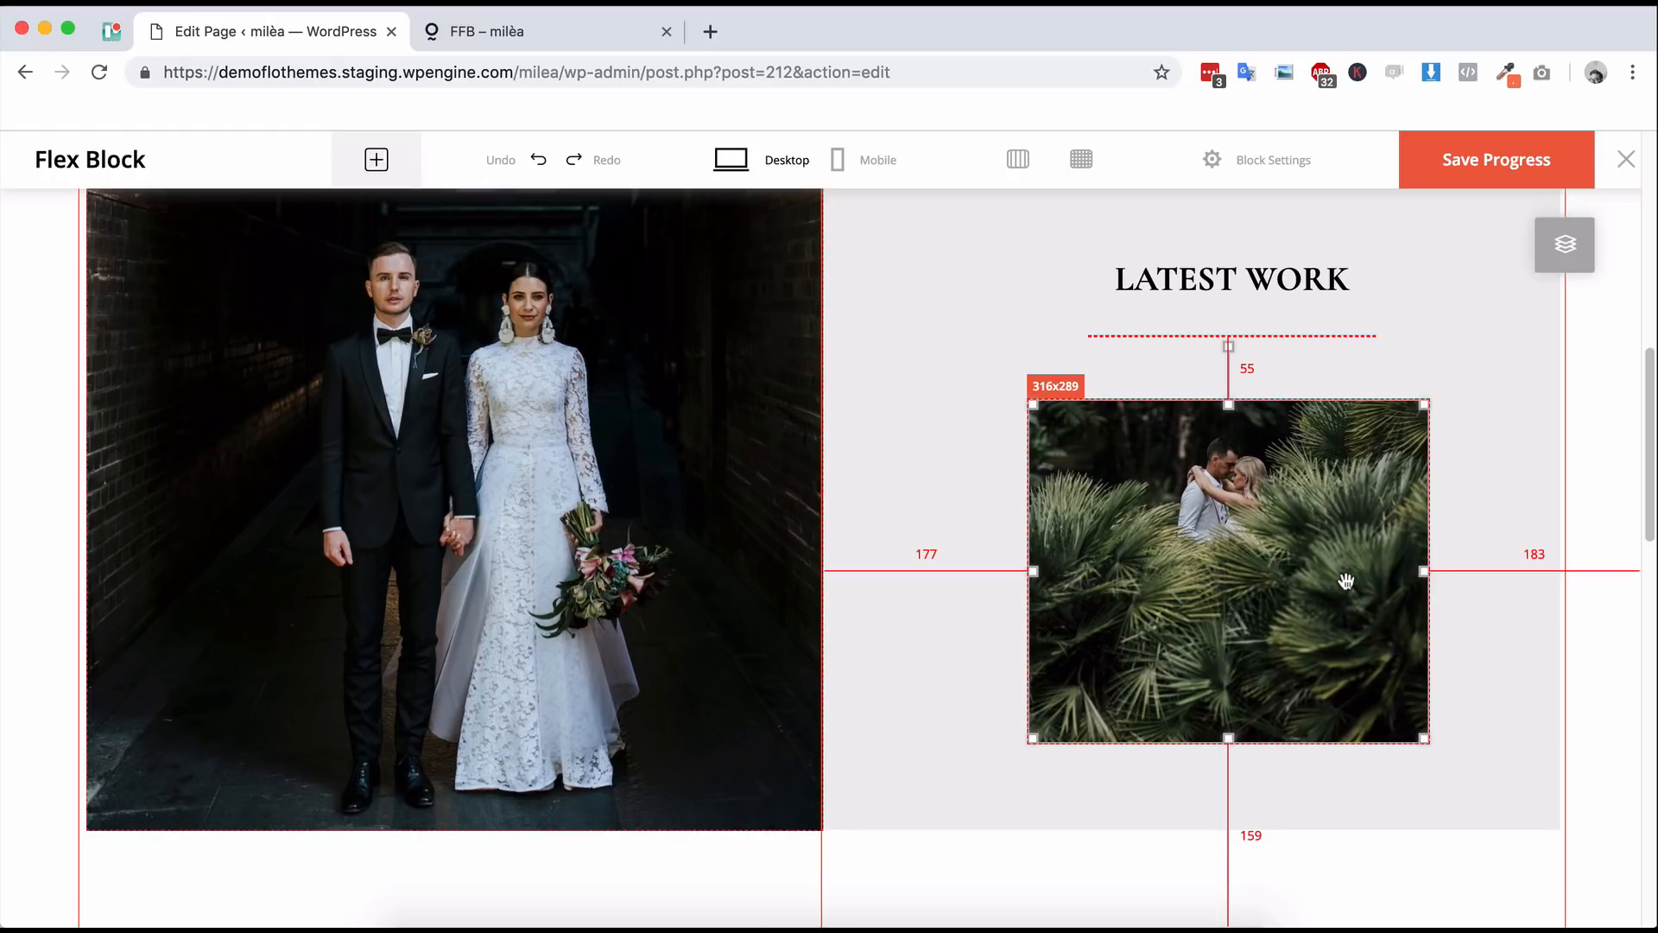
key("shift+Right")
key("shift+Left")
key("Right")
key("Right")
key("Right")
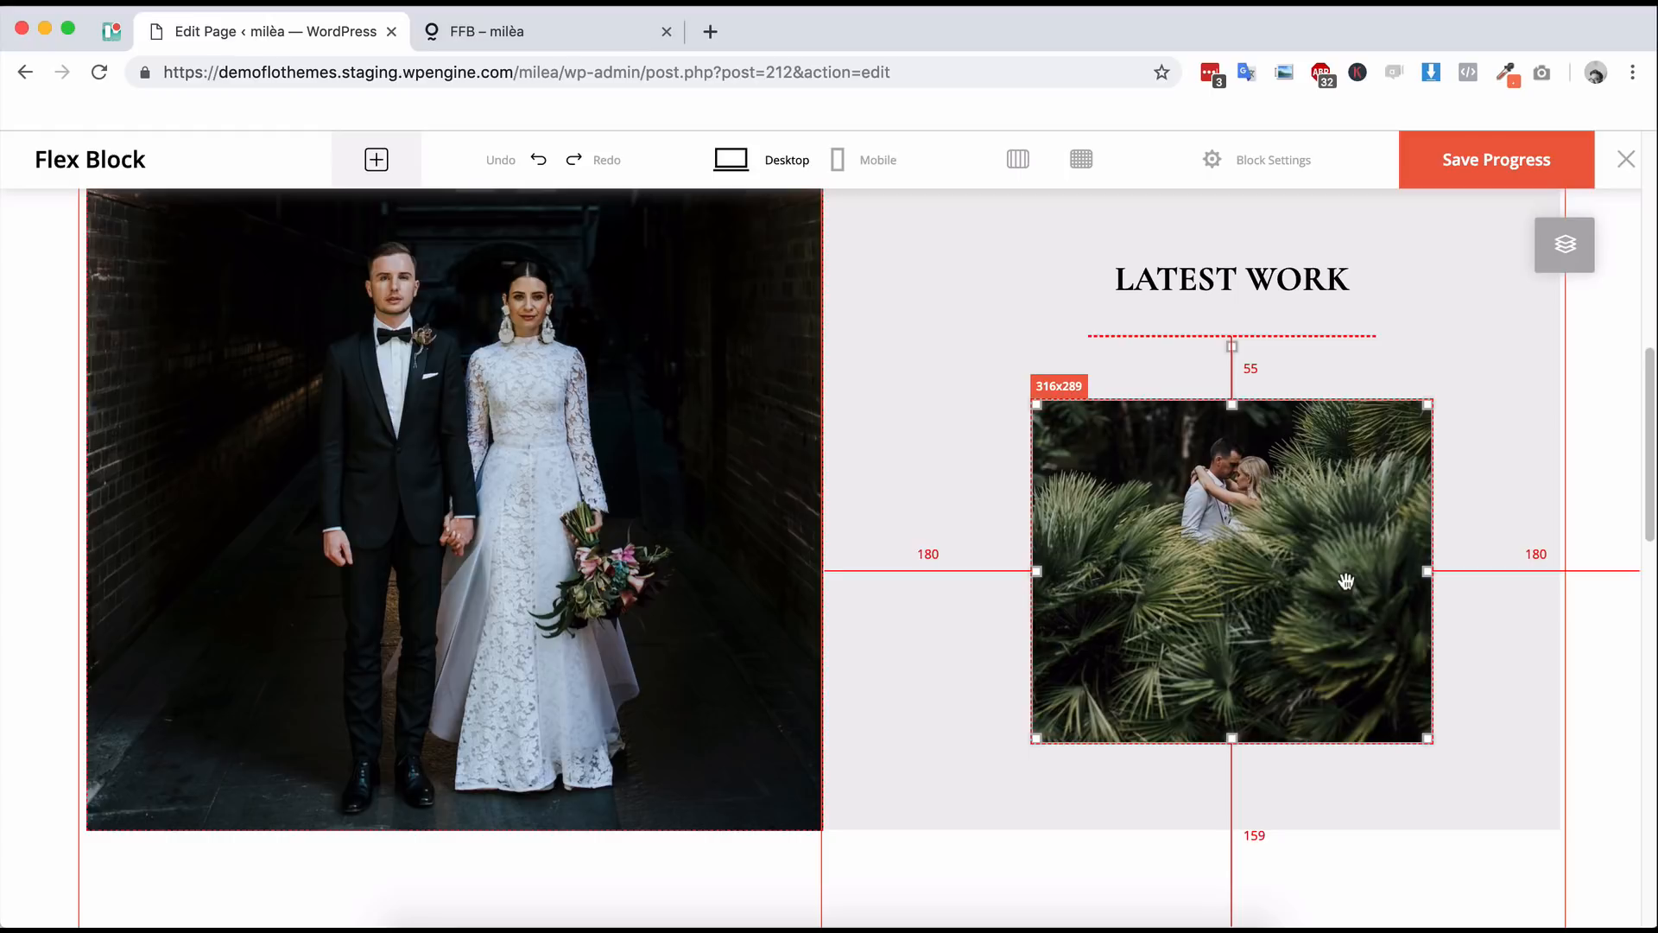
left_click(1437, 363)
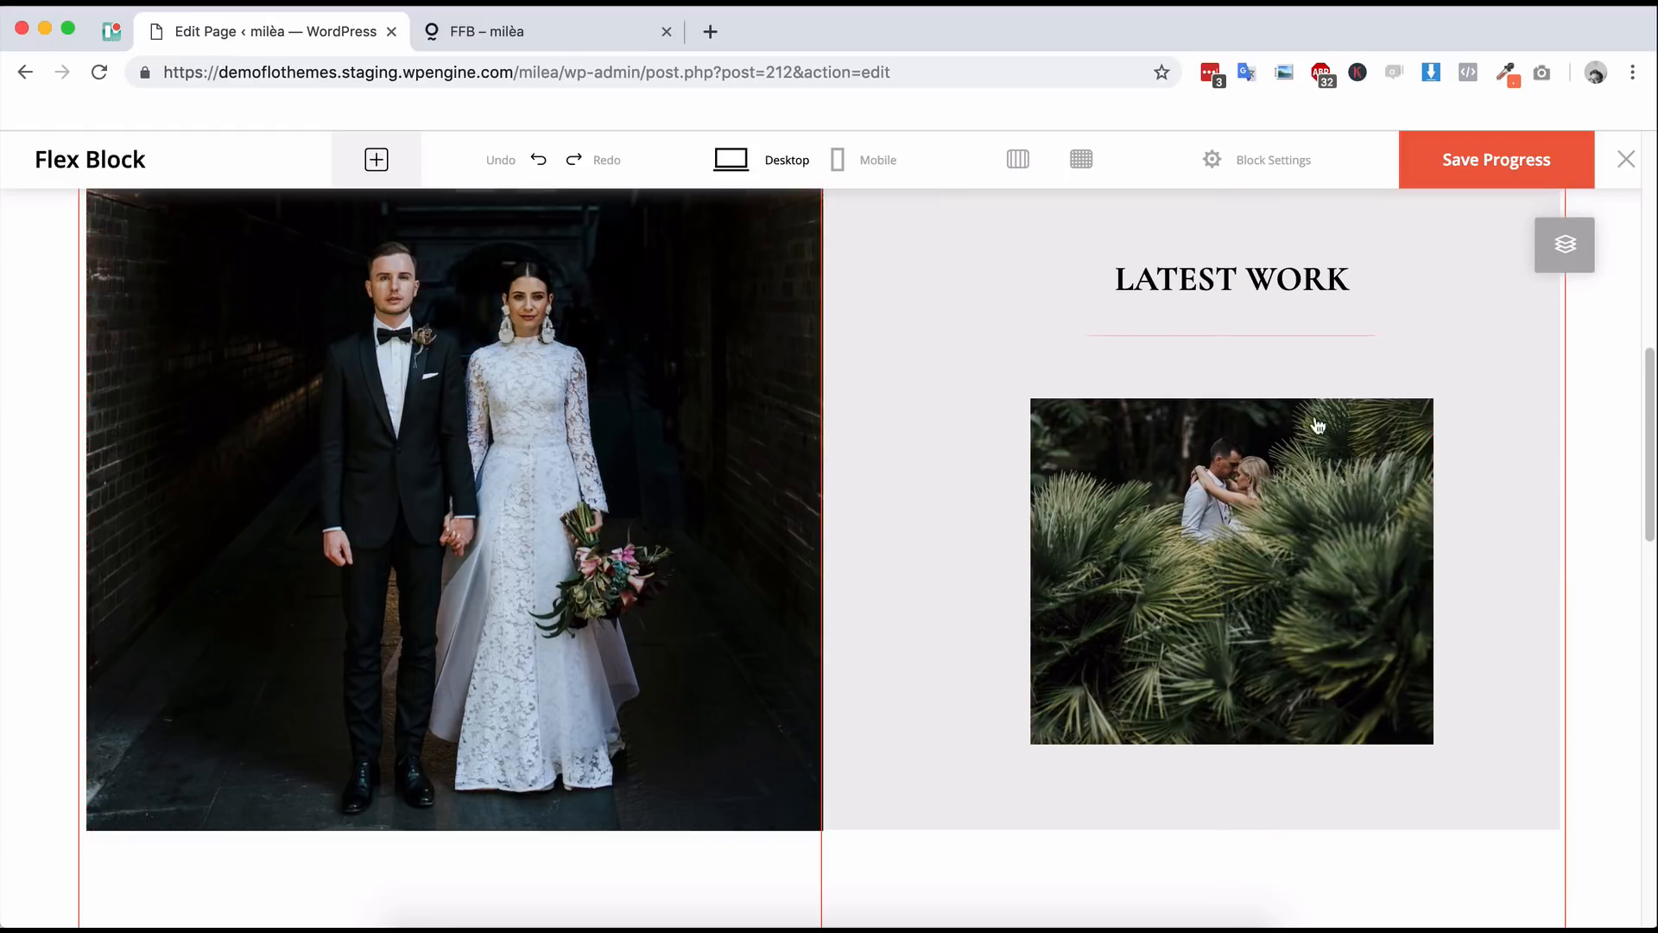
- Compare with the reference page and set the palm-leaf image's height to 250 px
left_click(513, 38)
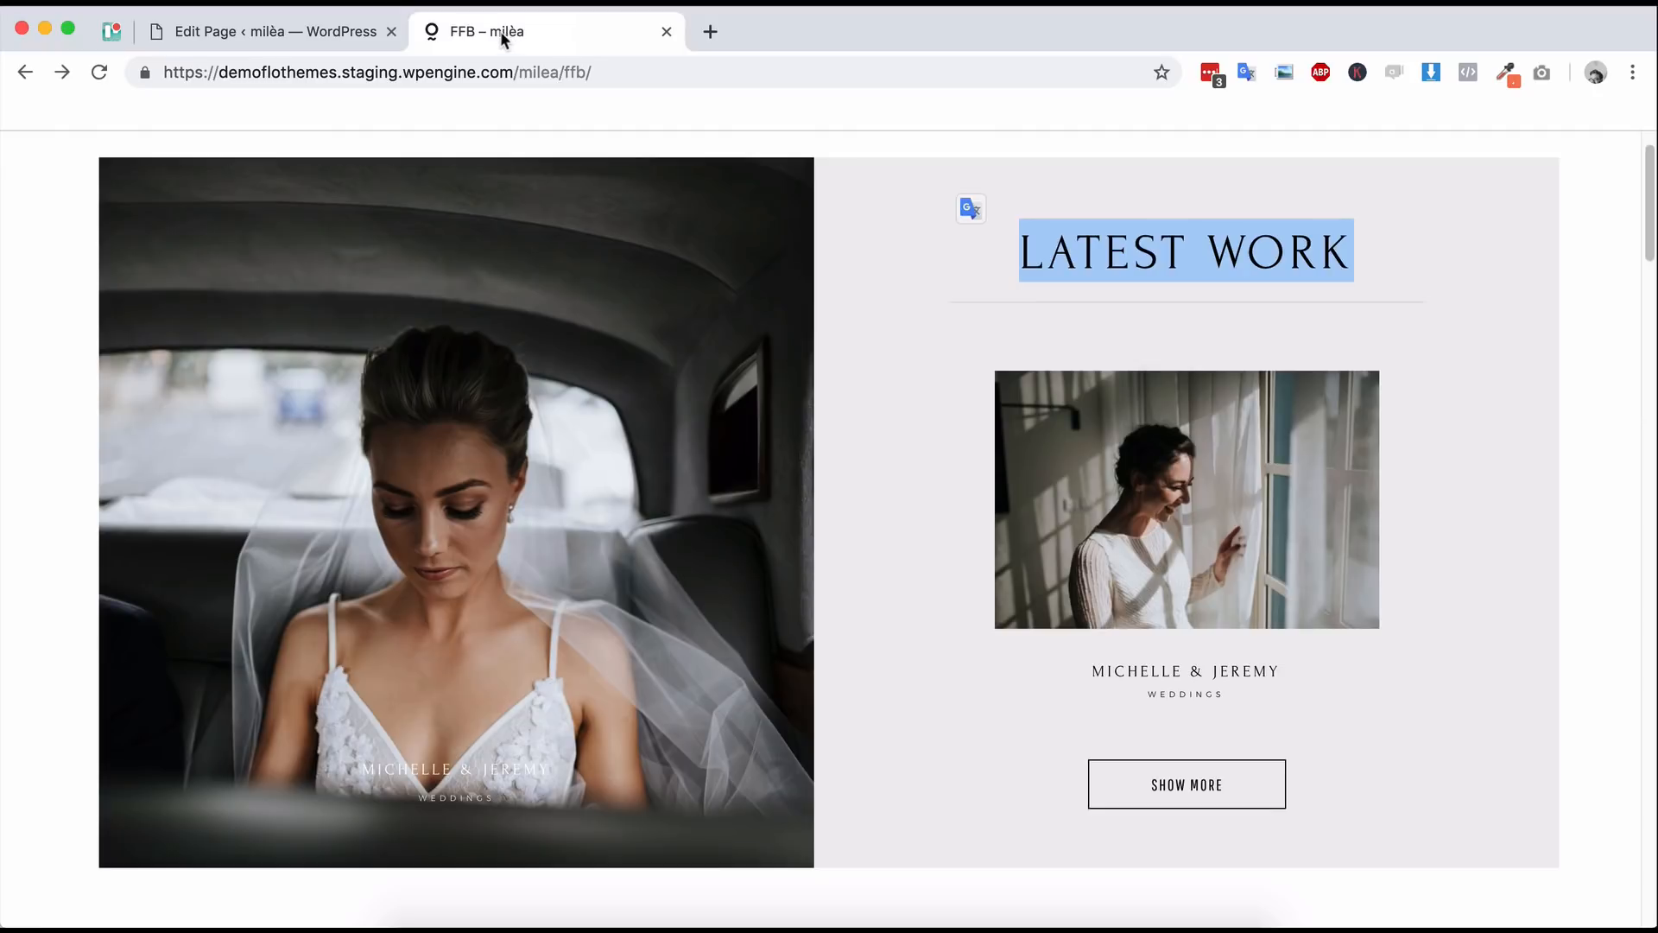
left_click(328, 29)
left_click(1126, 467)
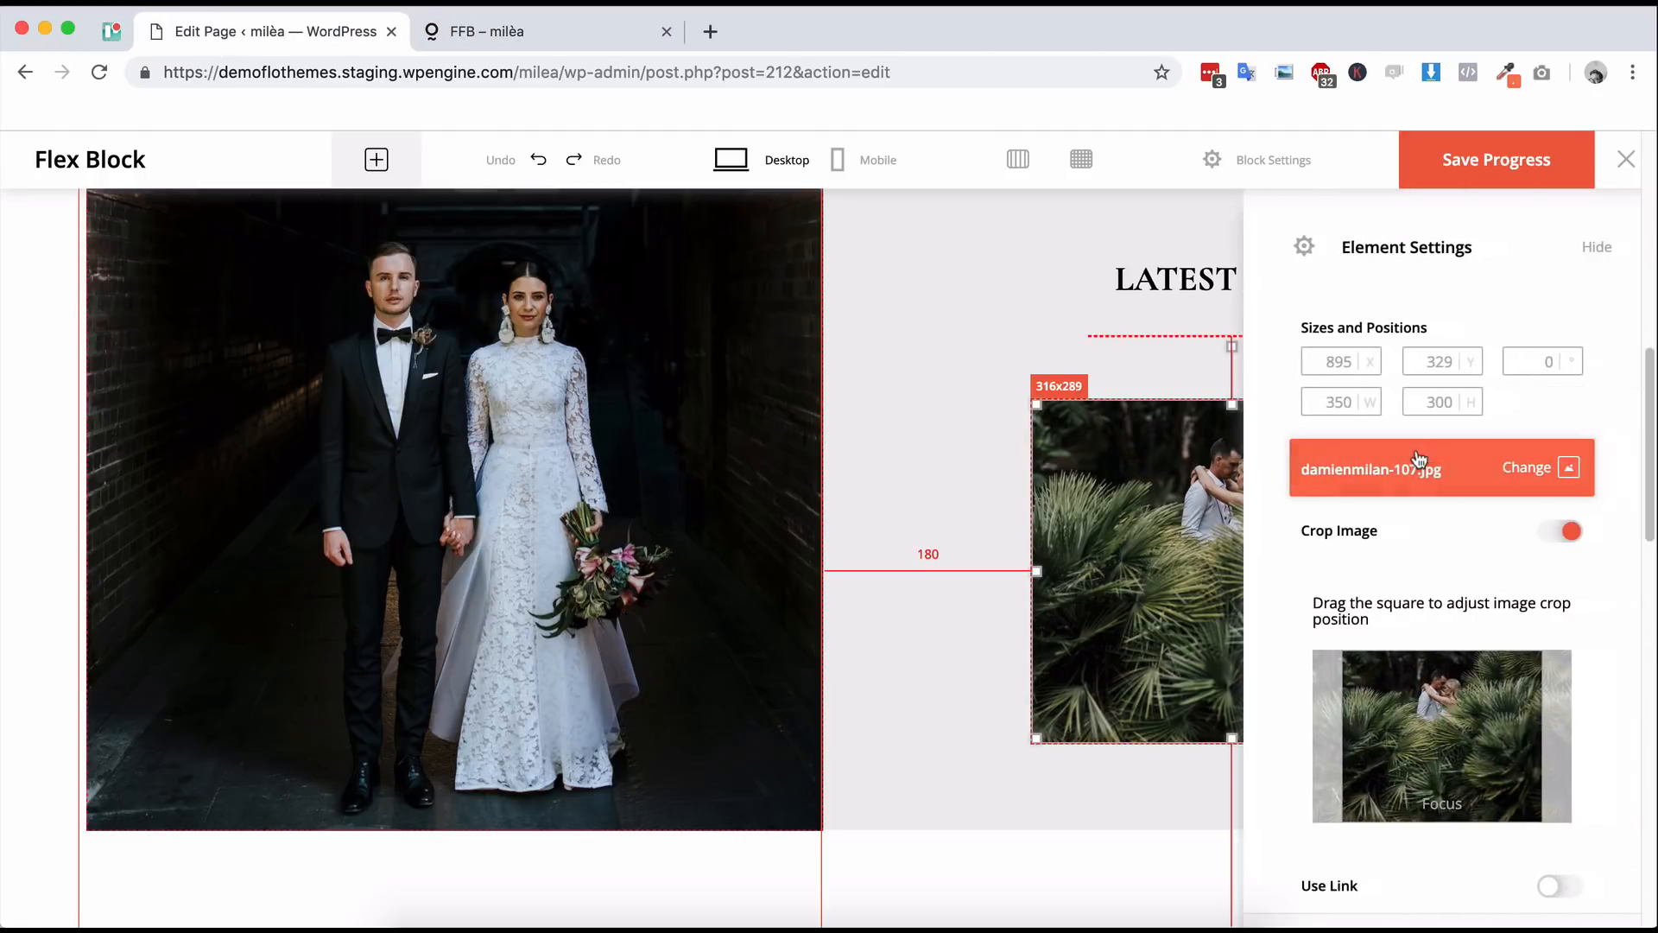
double_click(1437, 399)
type("250")
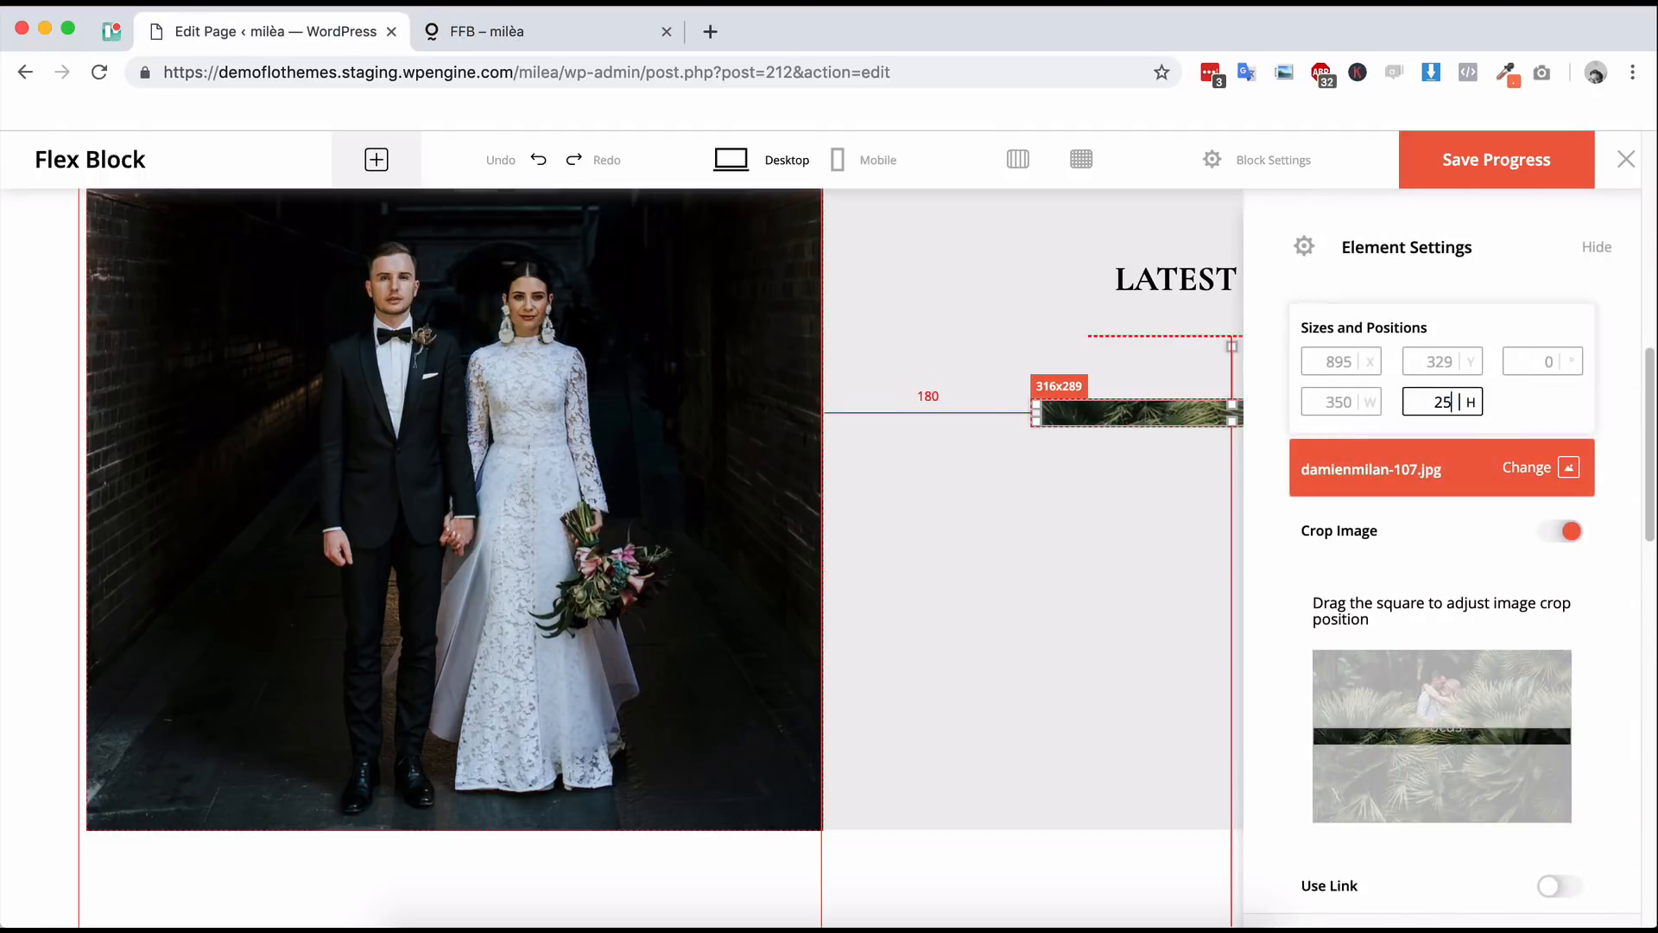
left_click(1117, 882)
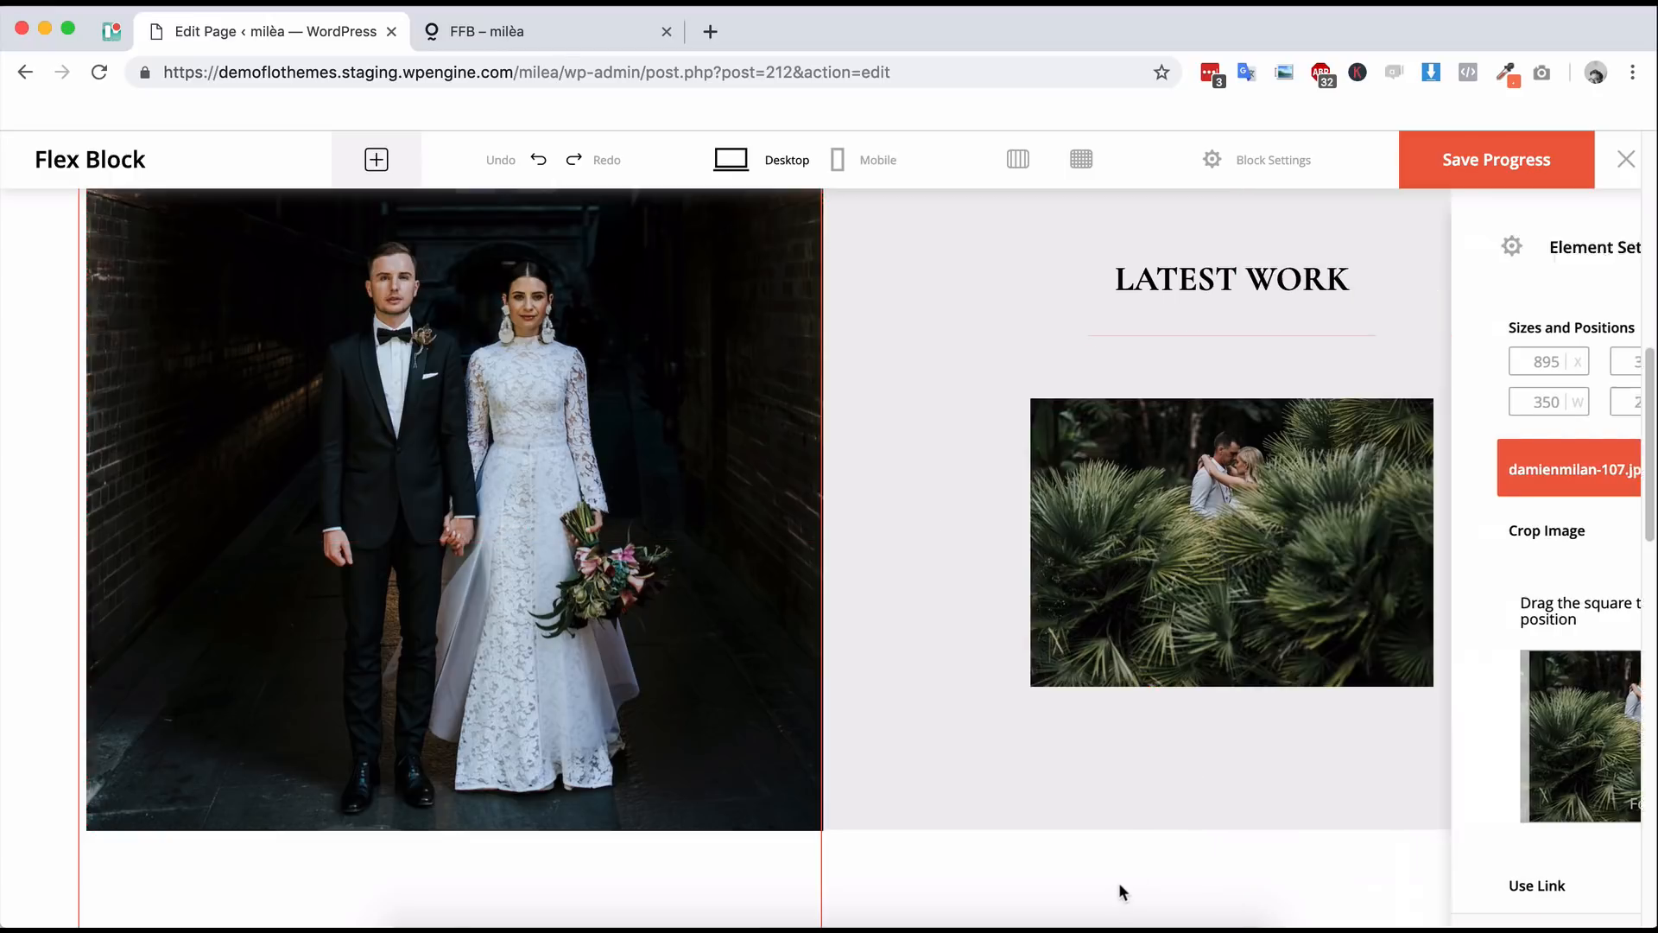
left_click(1292, 537)
- Check the reference page's proportions, then resize the palm-leaf image to 300 px wide and 200 px high and close the settings
left_click(592, 34)
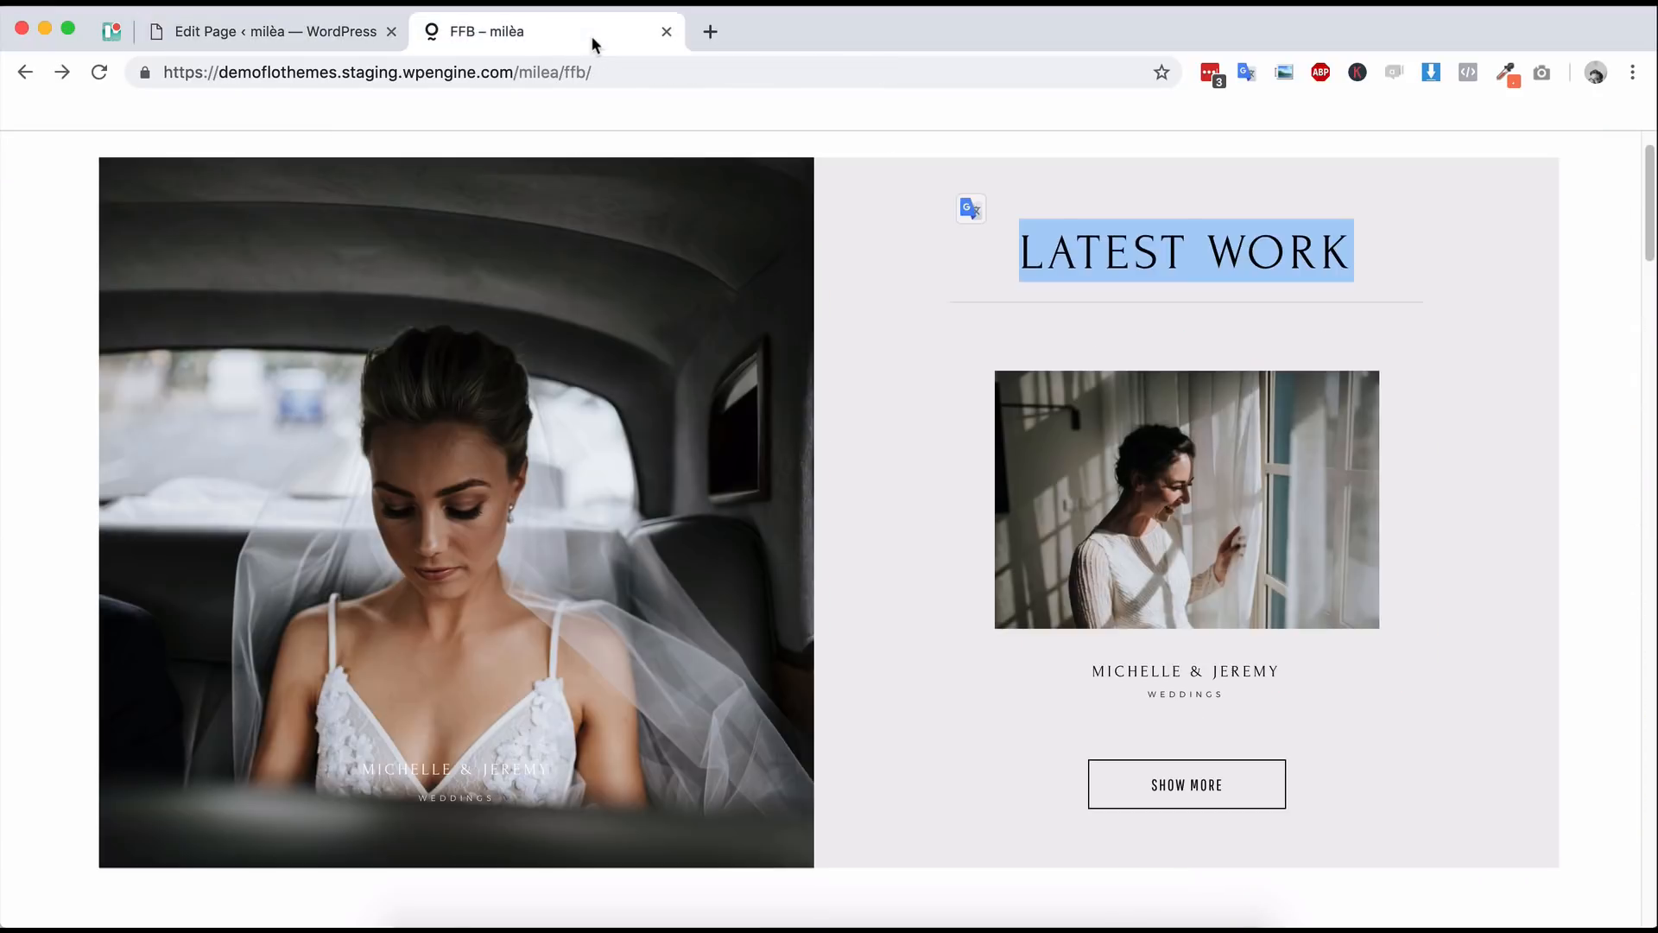
left_click(288, 31)
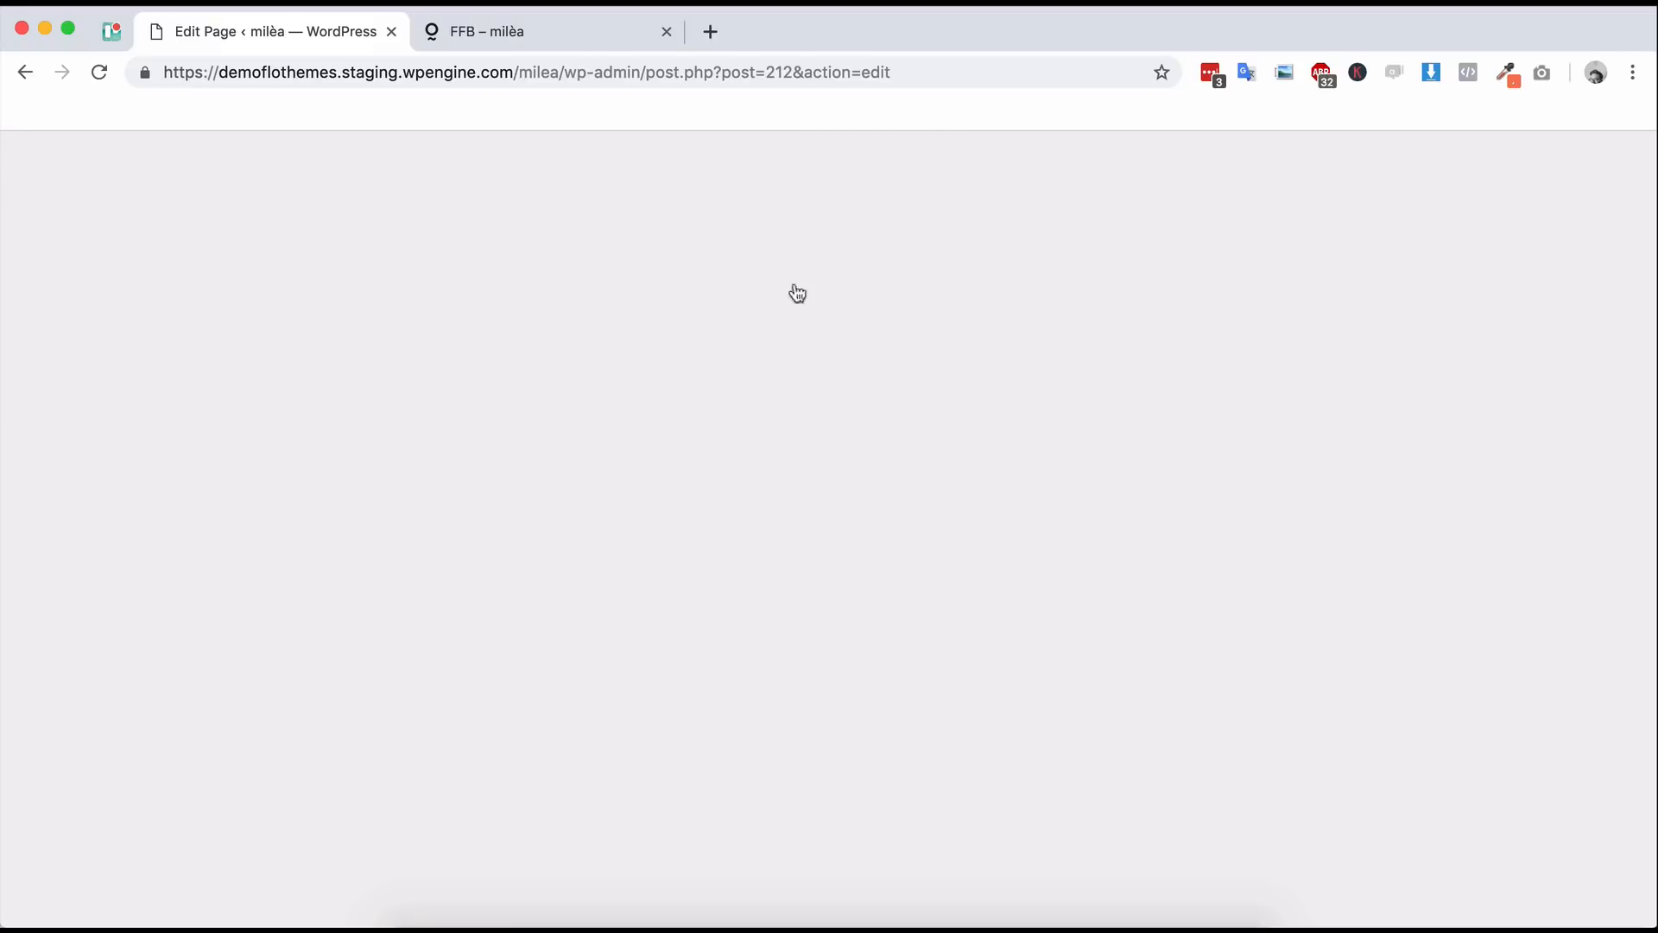
left_click(1195, 508)
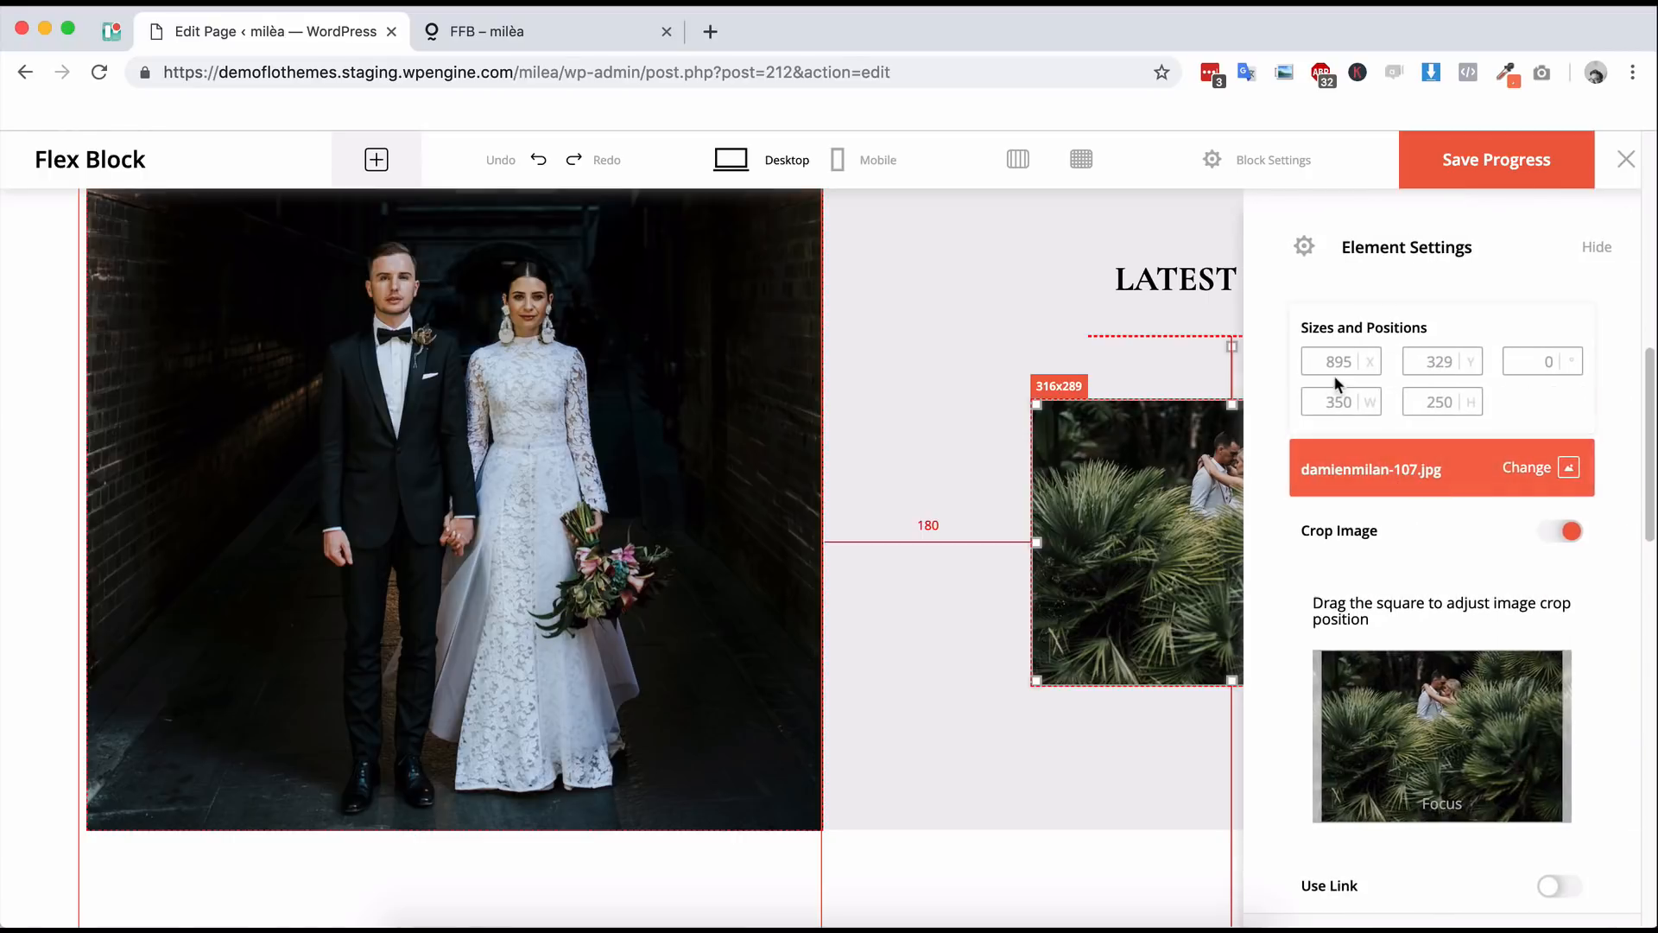
double_click(1437, 399)
type("200")
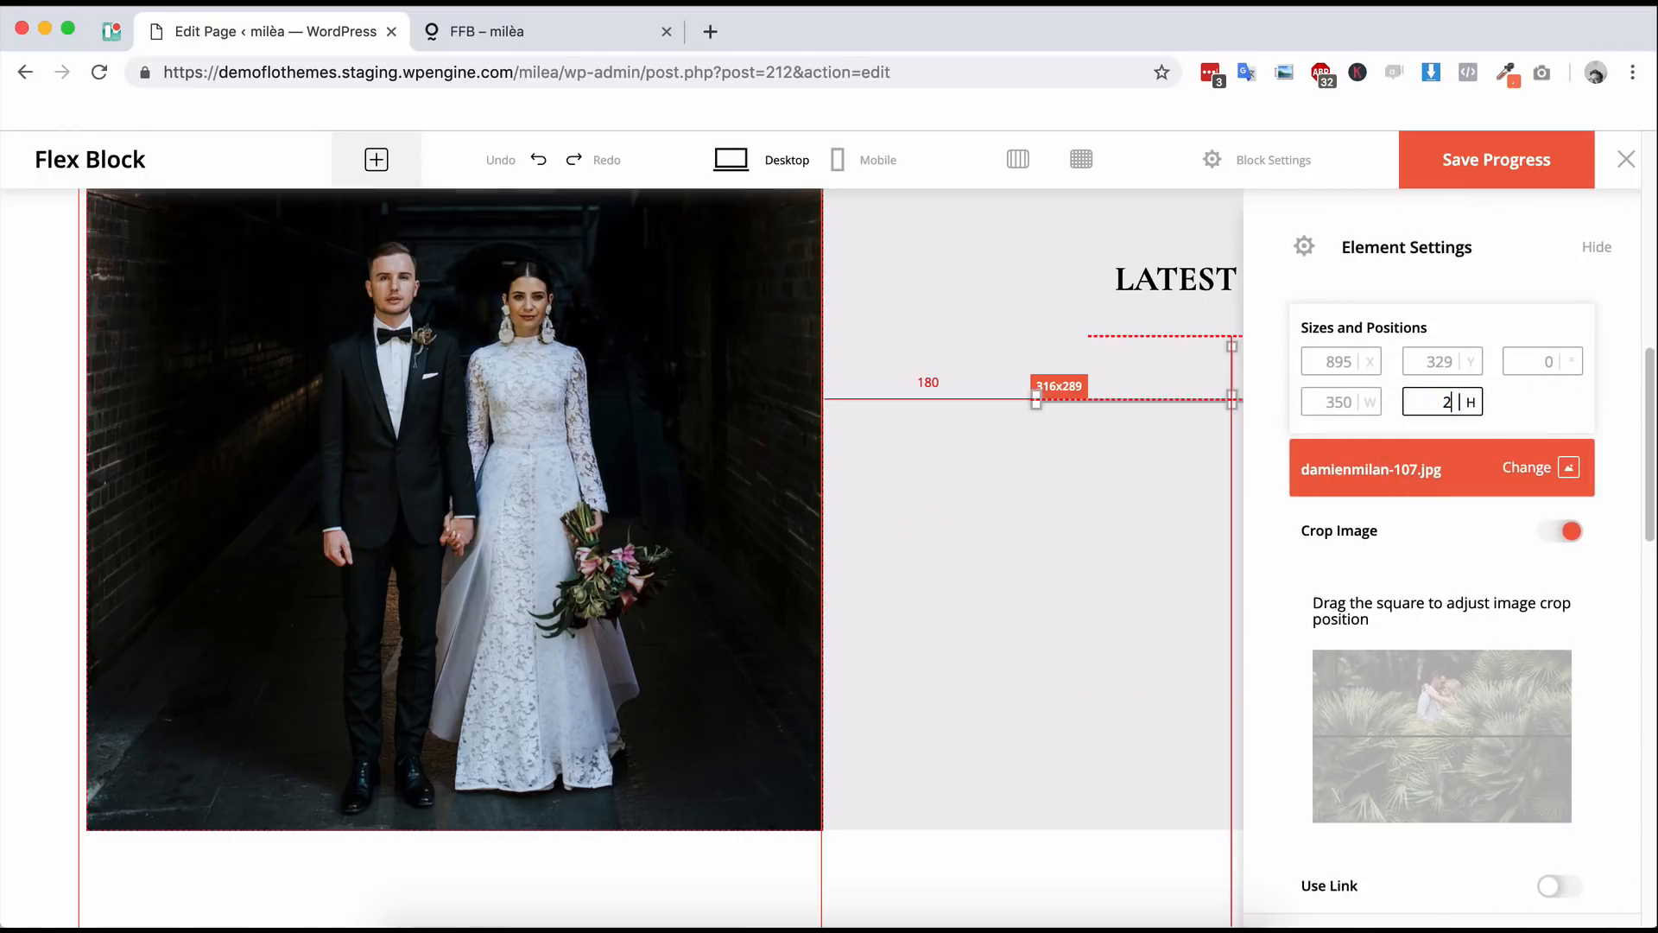
double_click(1335, 399)
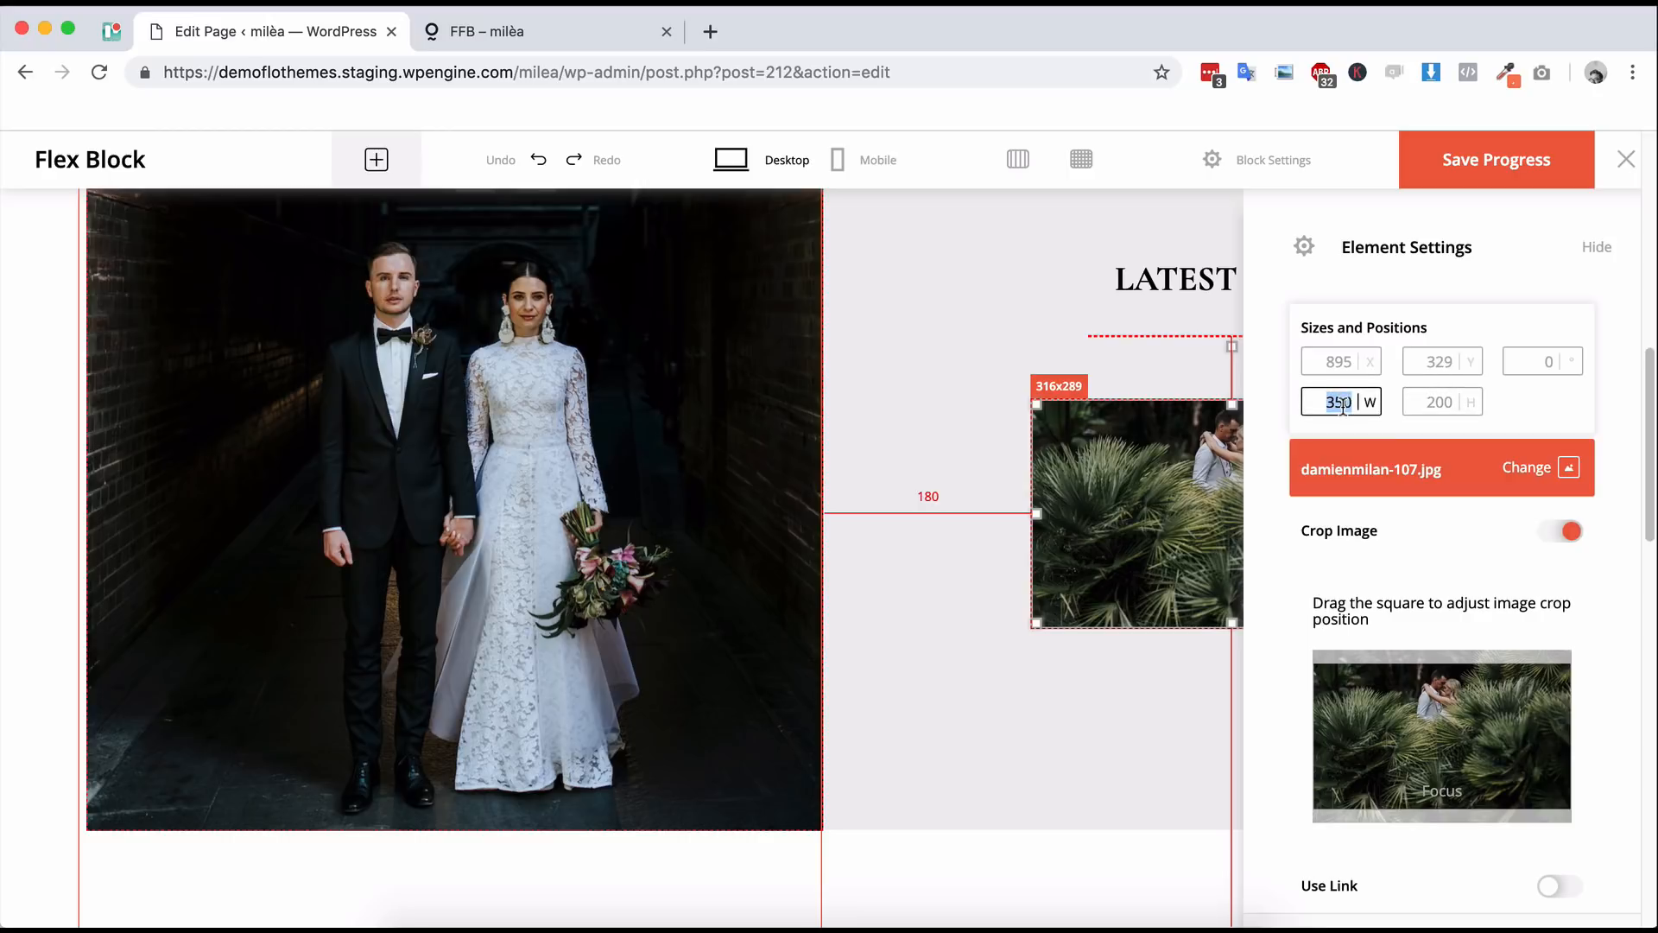
type("400")
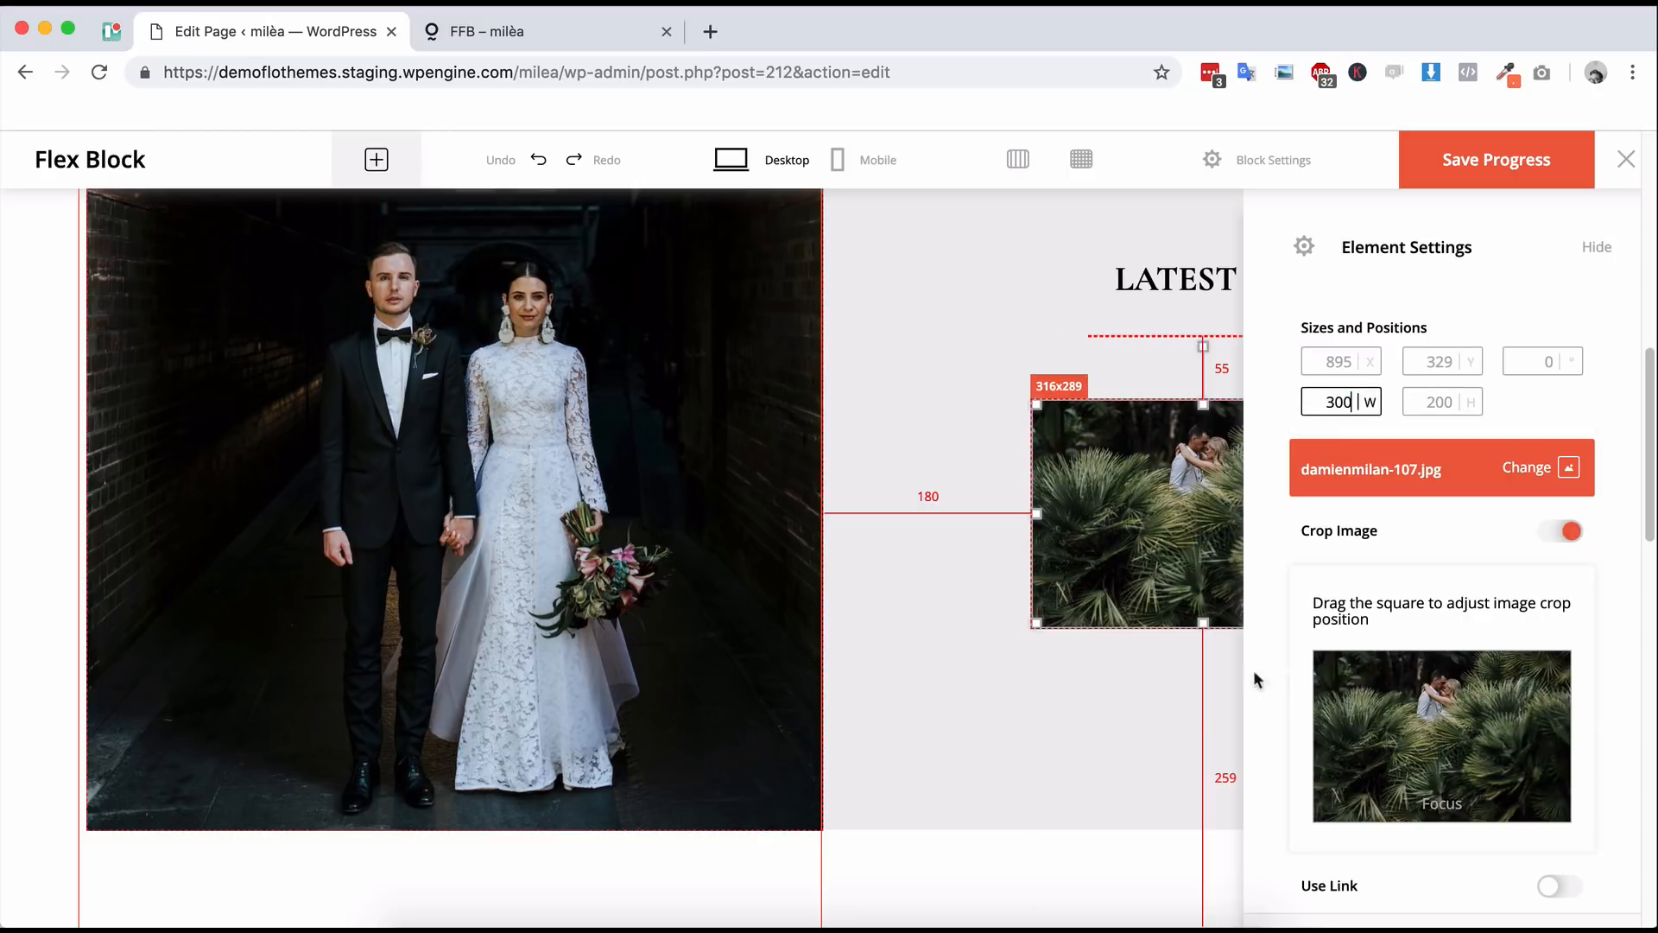
left_click(1084, 877)
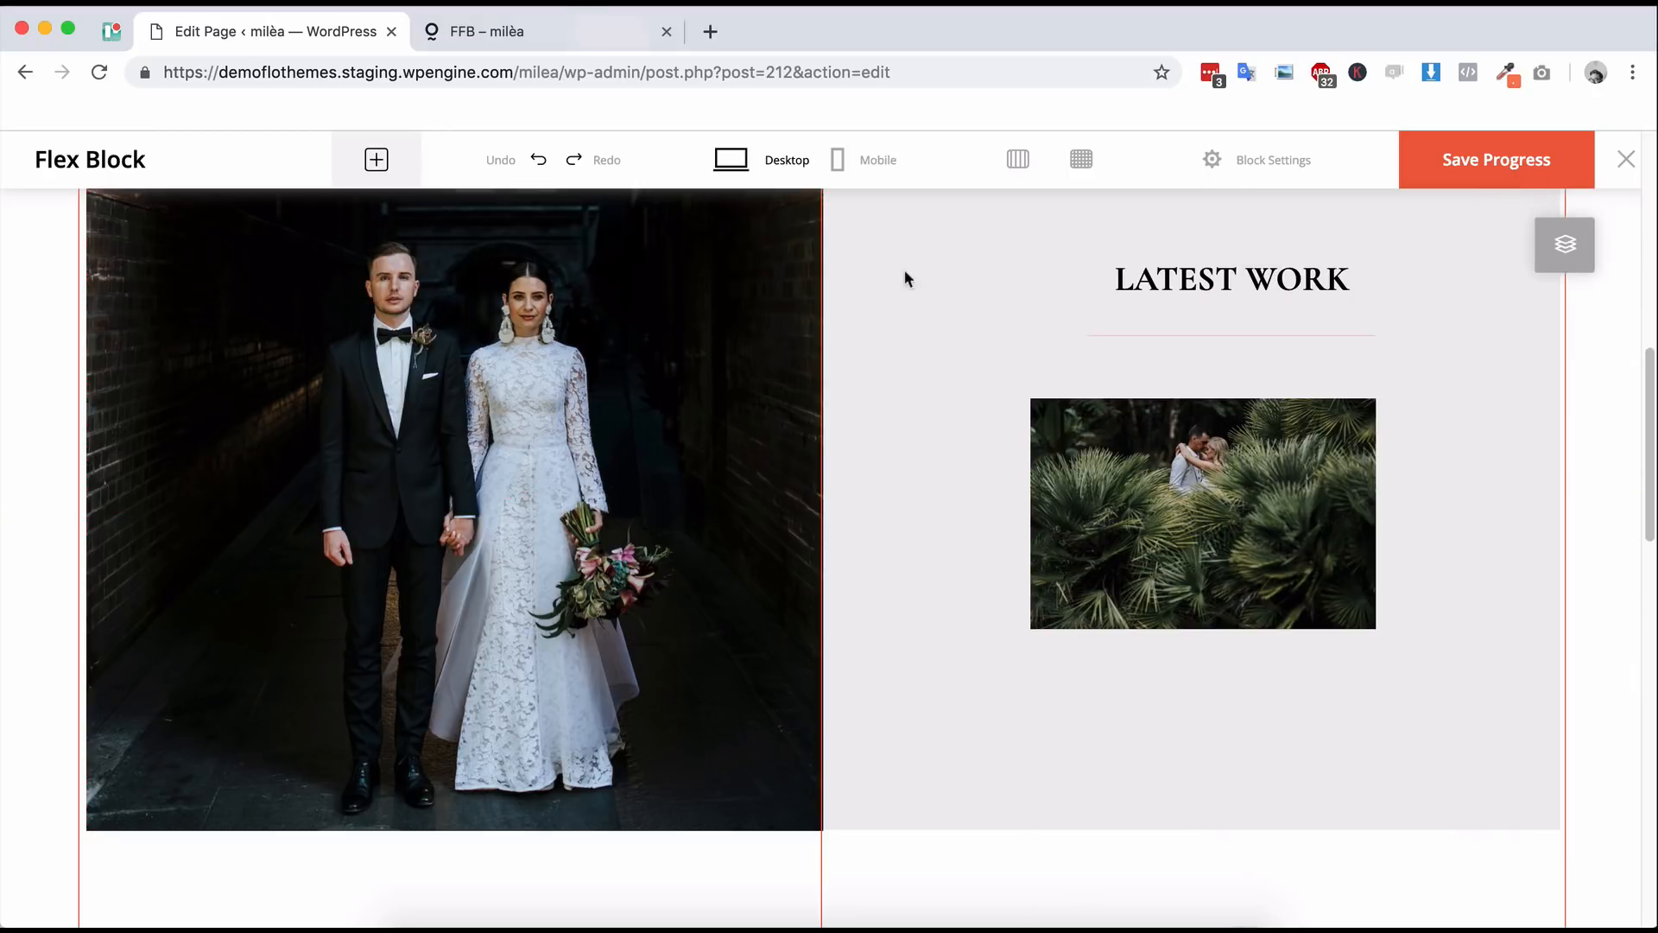
- Check the reference page, then nudge the palm-leaf image sideways until it is centred in the grey panel with 205 px on each side
left_click(484, 31)
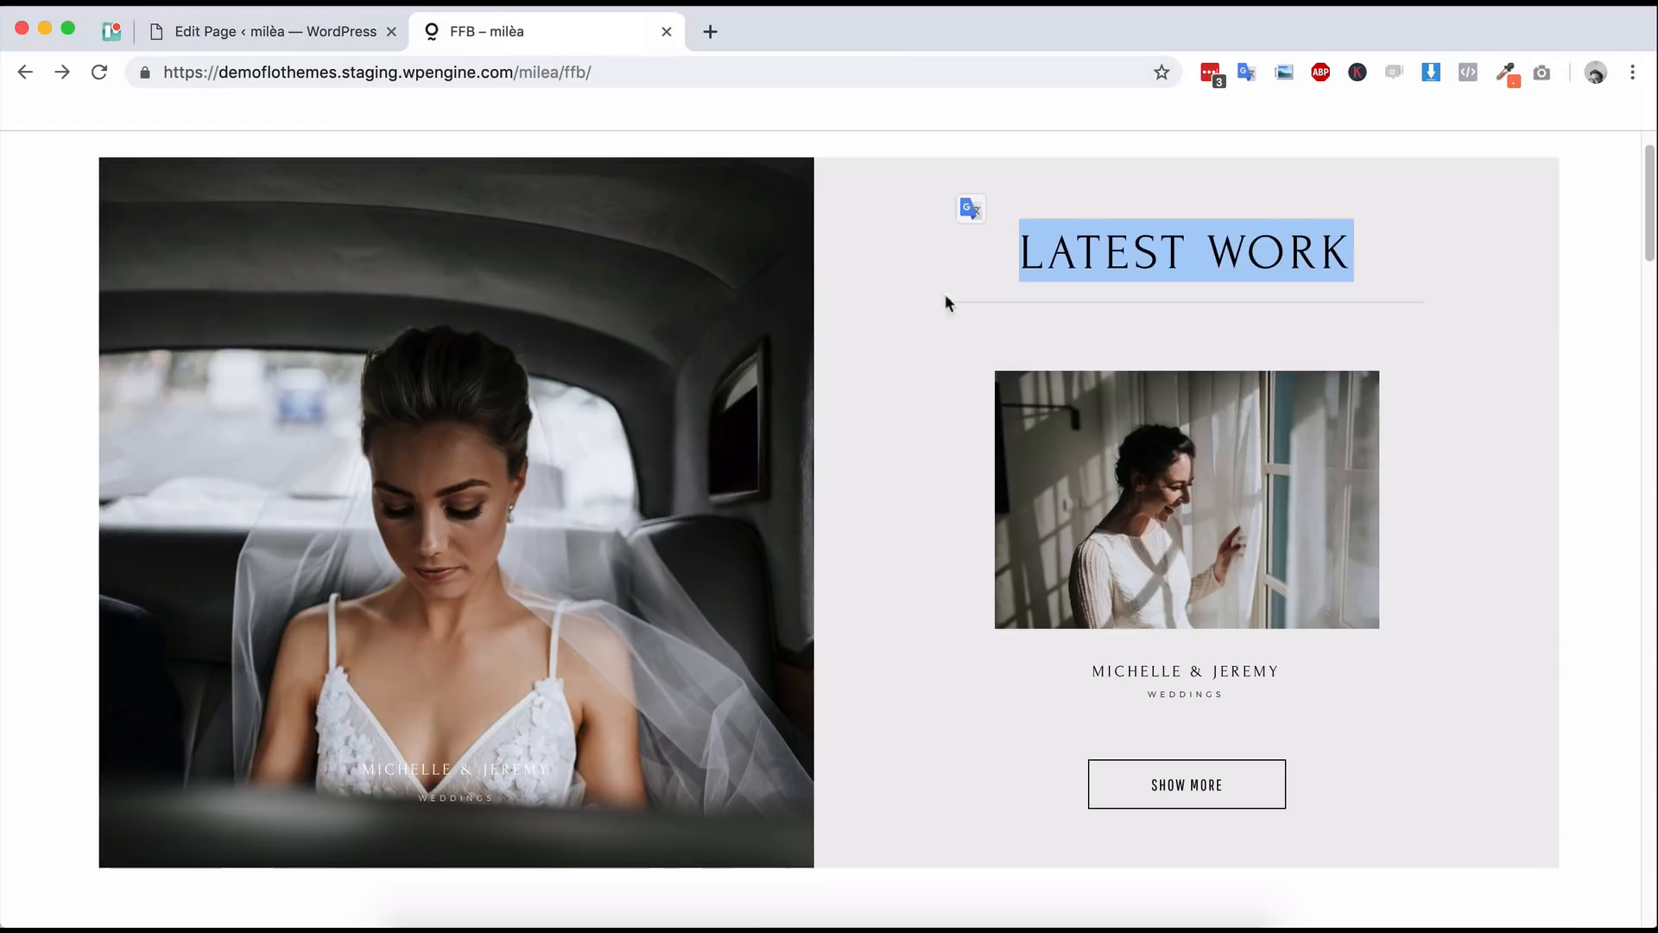
left_click(318, 33)
left_click(1158, 508)
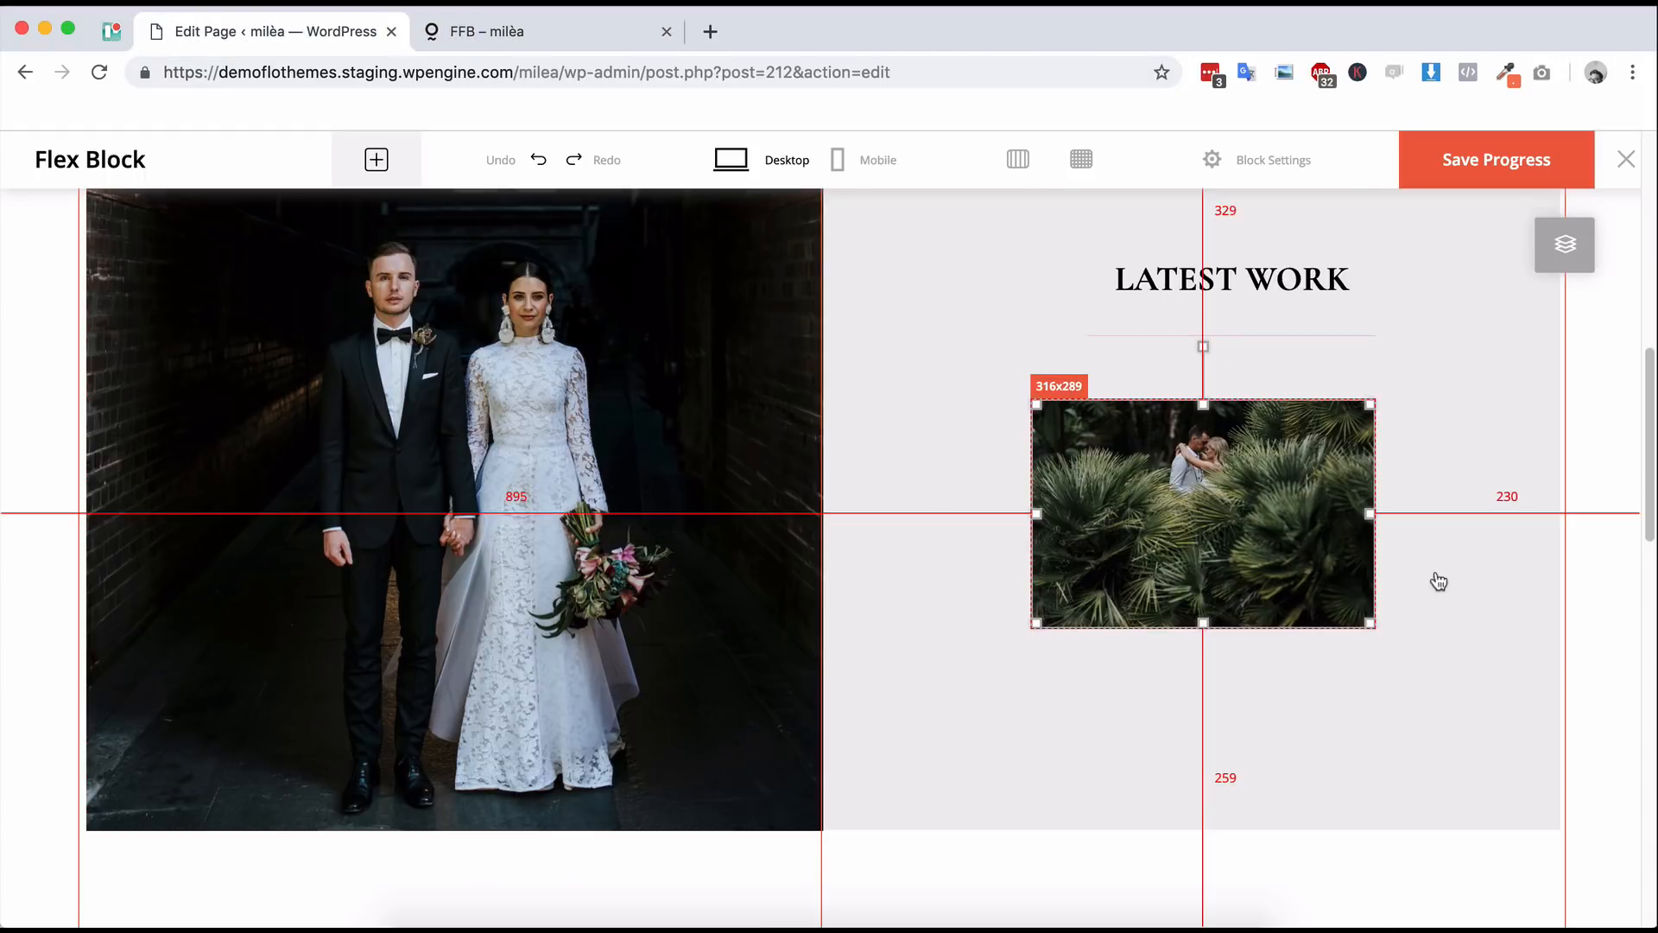
key("shift+Right")
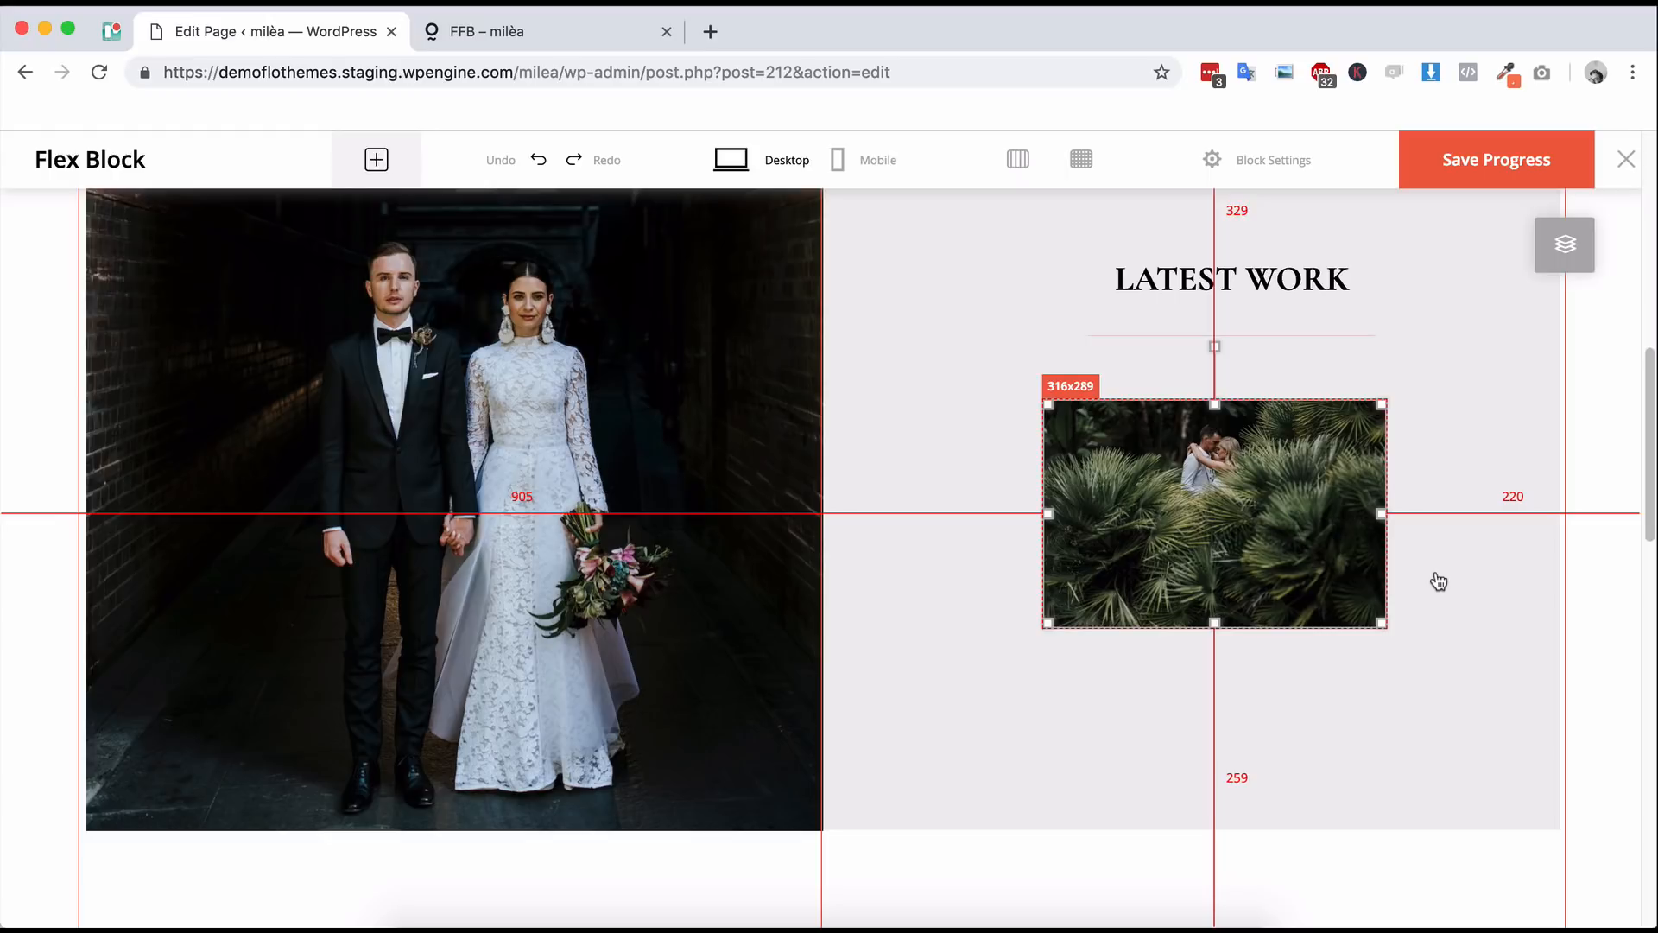
key("alt")
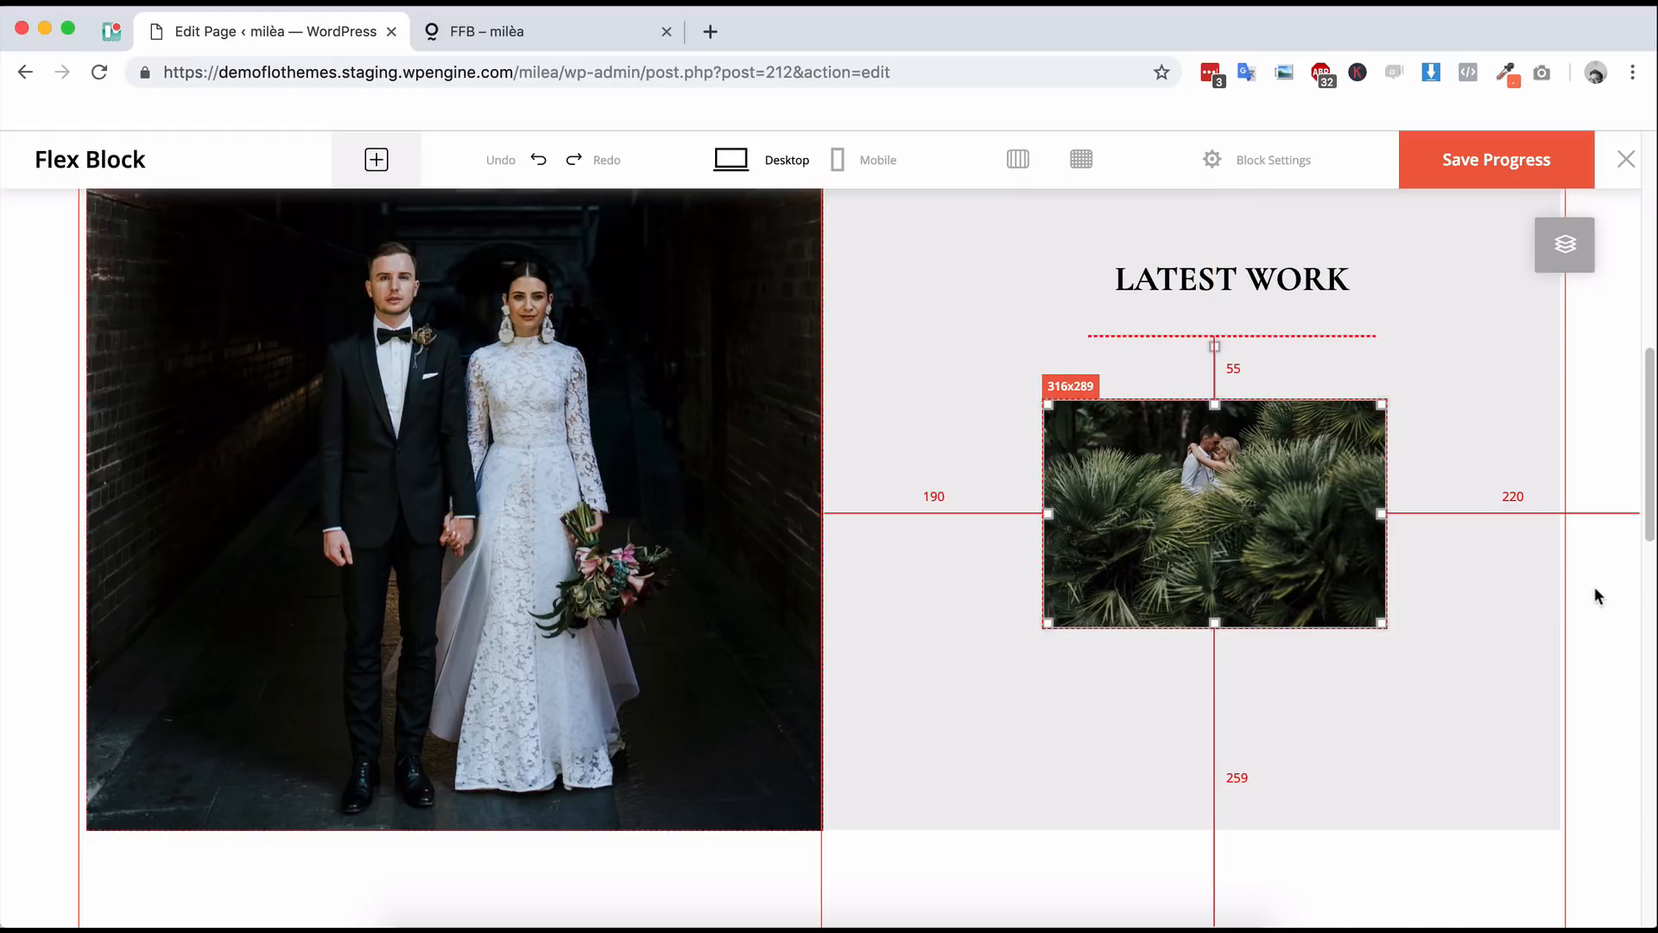
key("shift+Right")
key("Right")
key("Right")
key("Right")
key("Right")
key("Right")
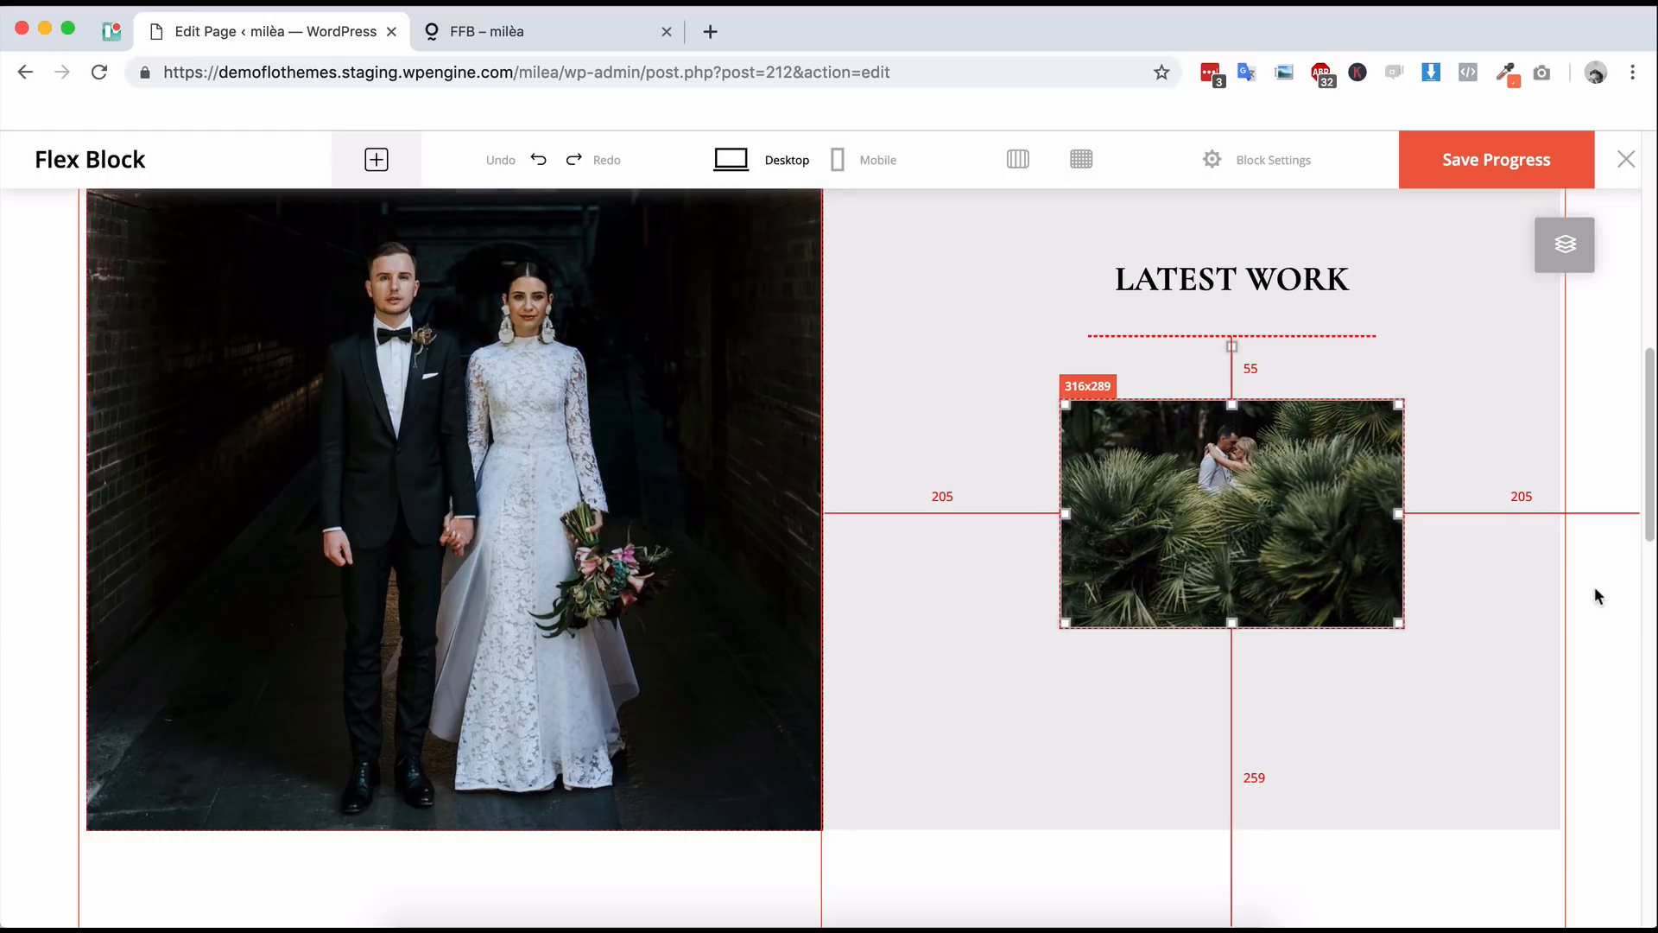
left_click(1599, 595)
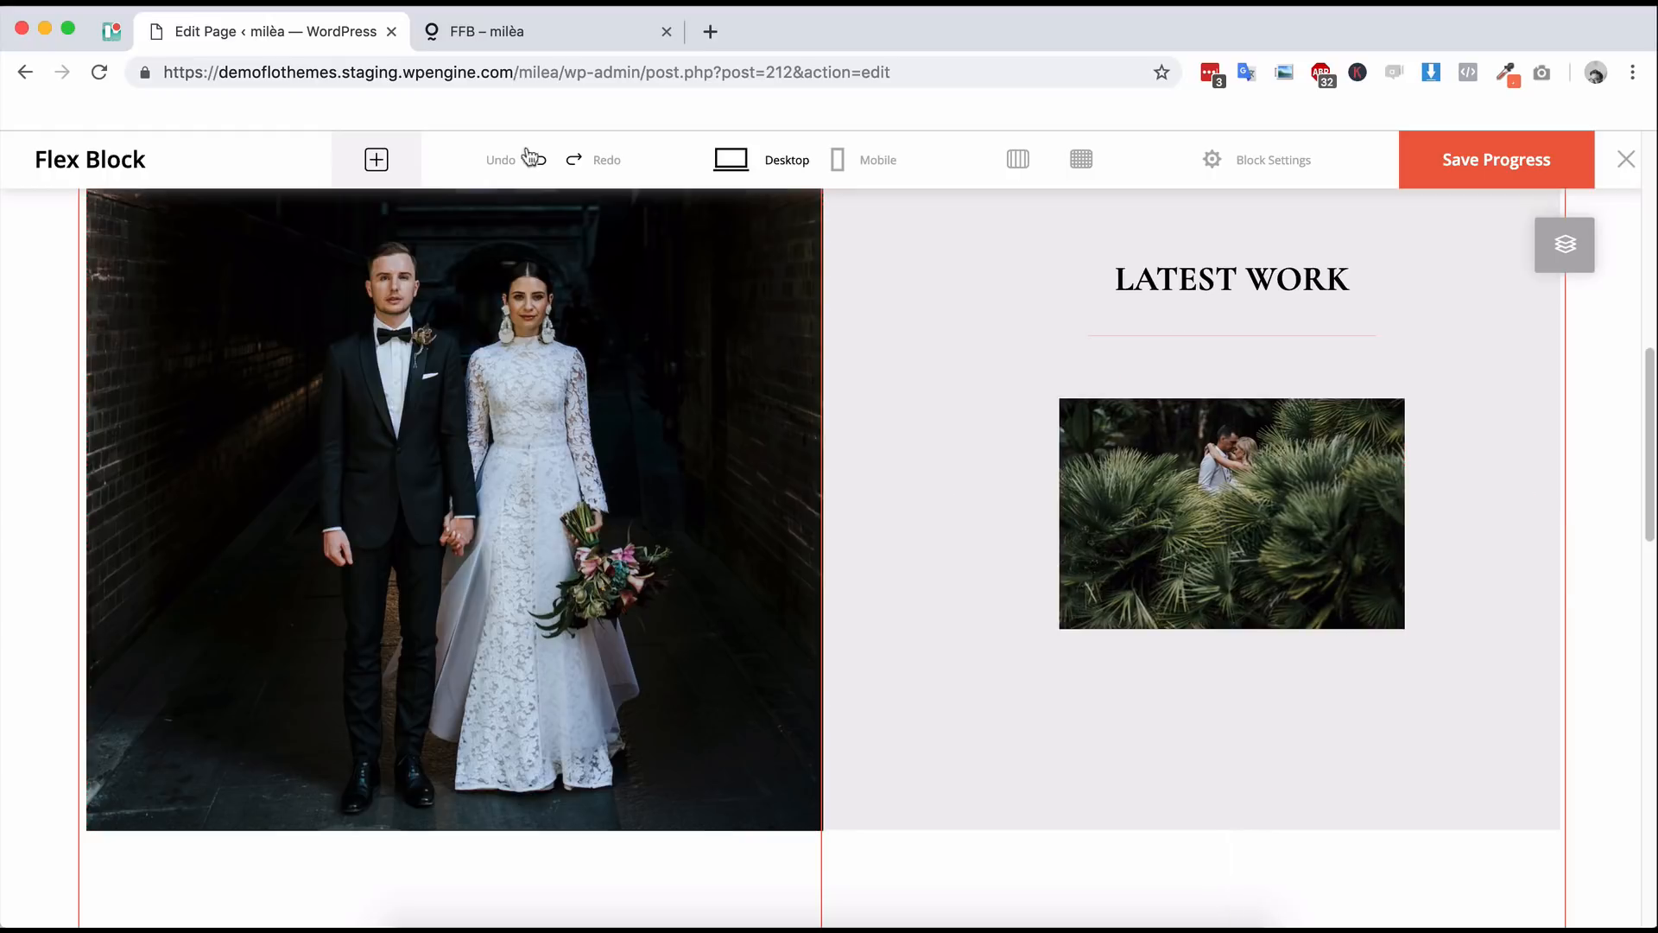
- Check the reference page, then add a text element about 23 px below the palm-leaf image and open its settings
left_click(484, 26)
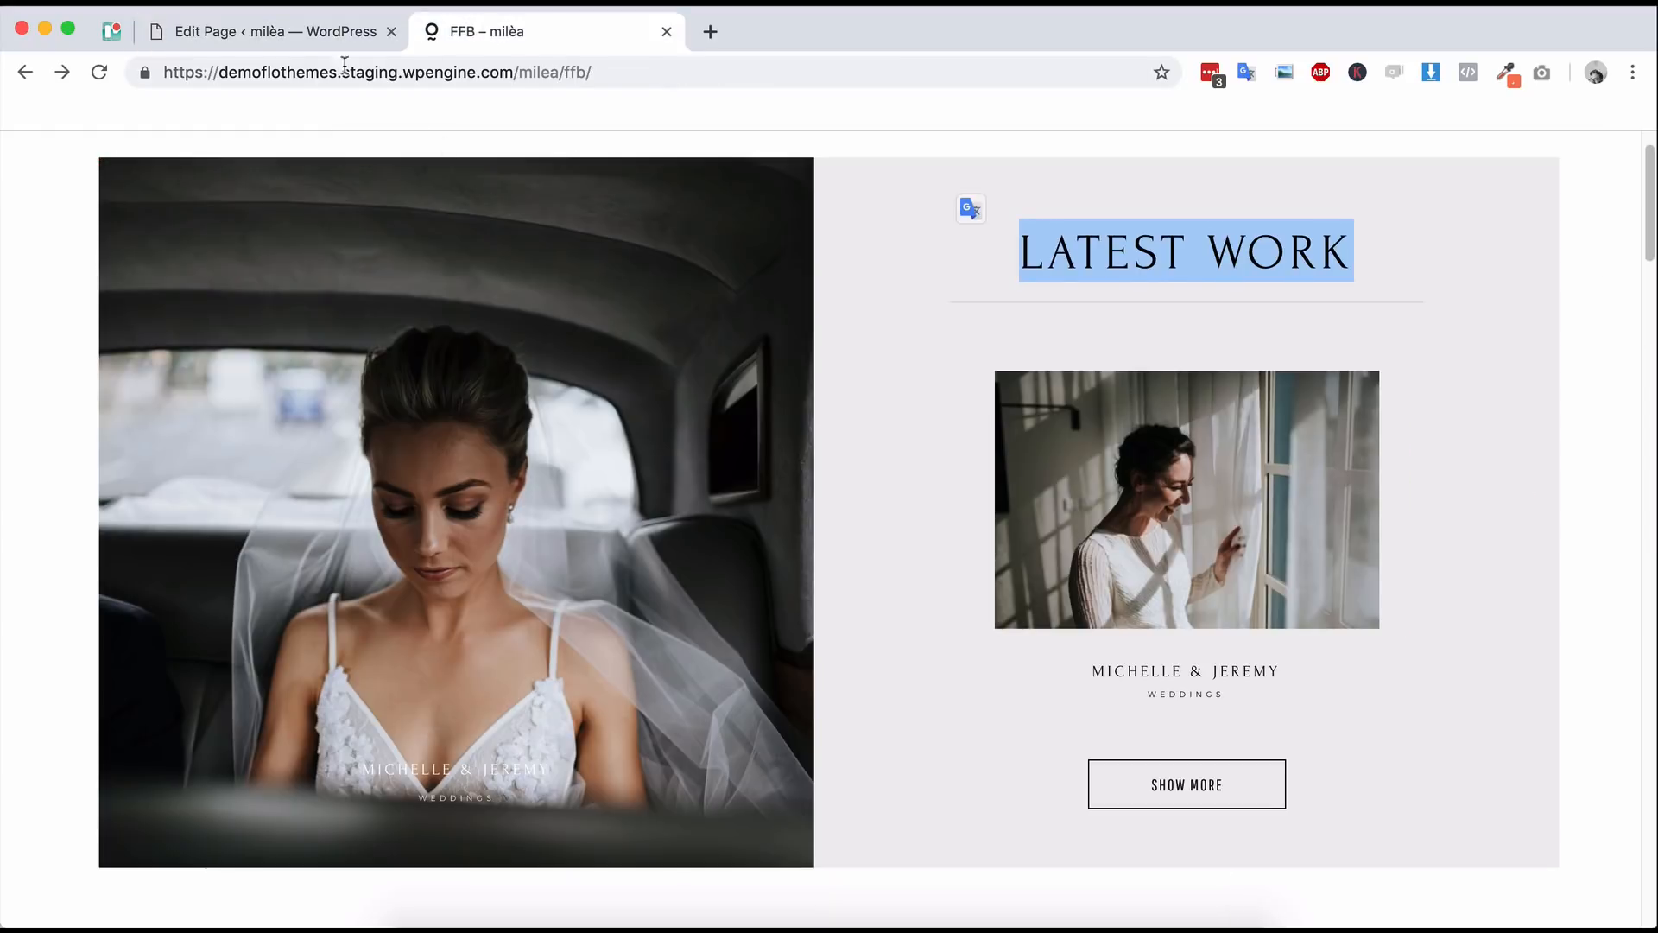
left_click(303, 28)
left_click(373, 160)
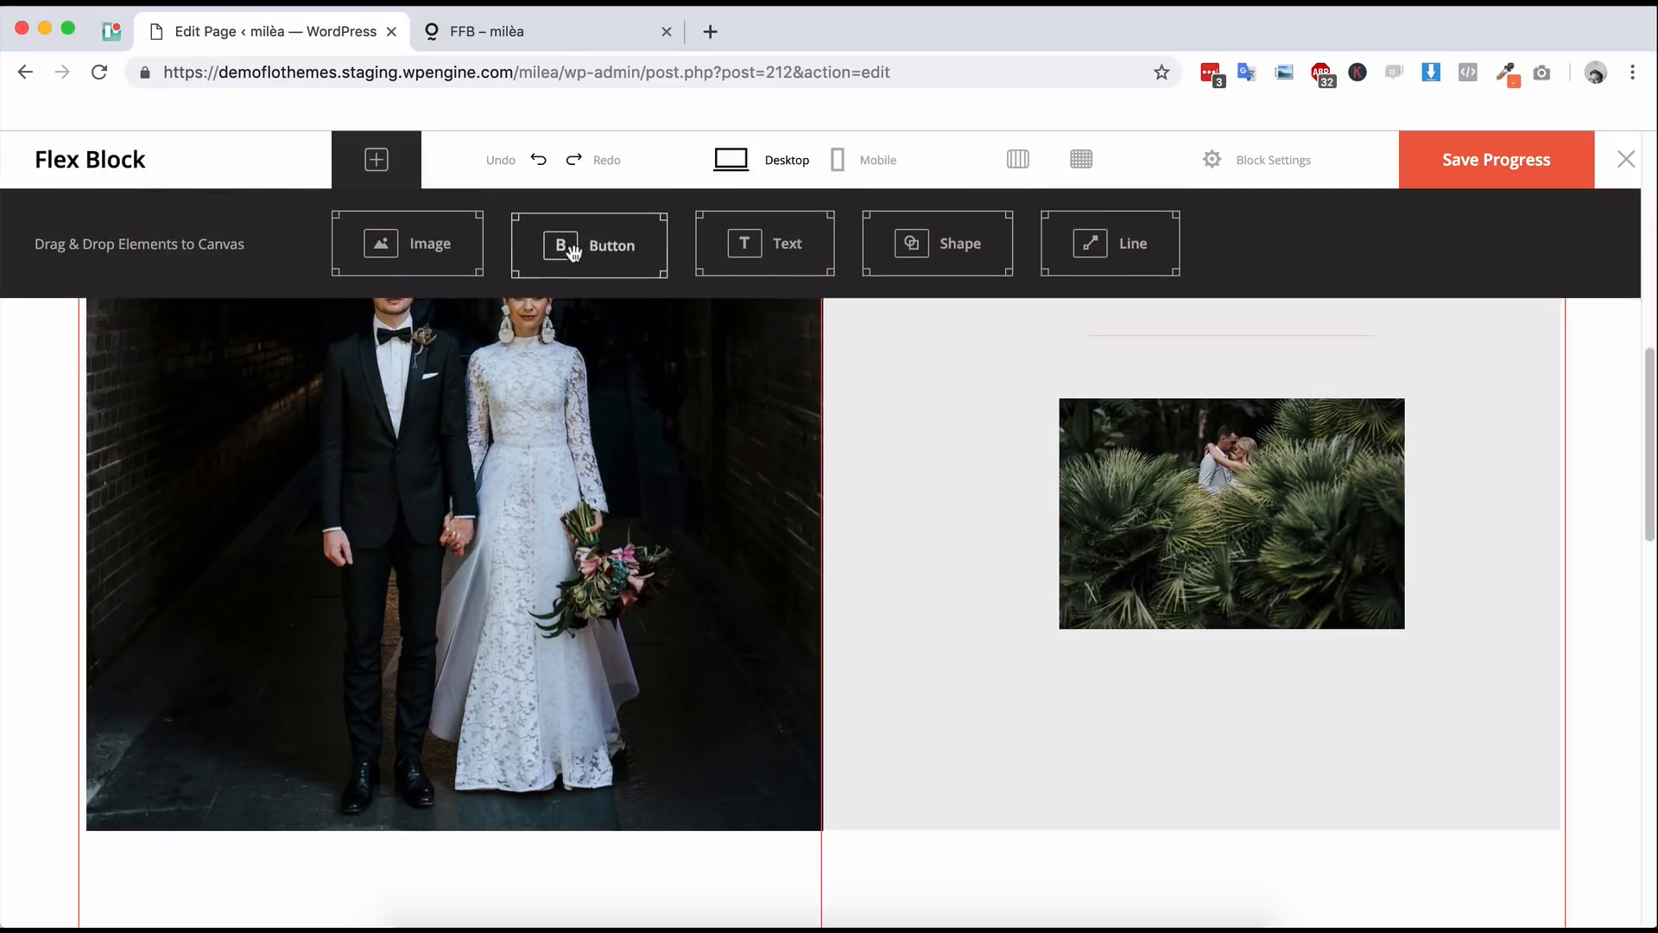
left_click_drag(811, 244, 1236, 685)
left_click(1137, 697)
- Apply the Cormorant Garamond font to the new text element's default text
left_click_drag(1517, 728, 1318, 680)
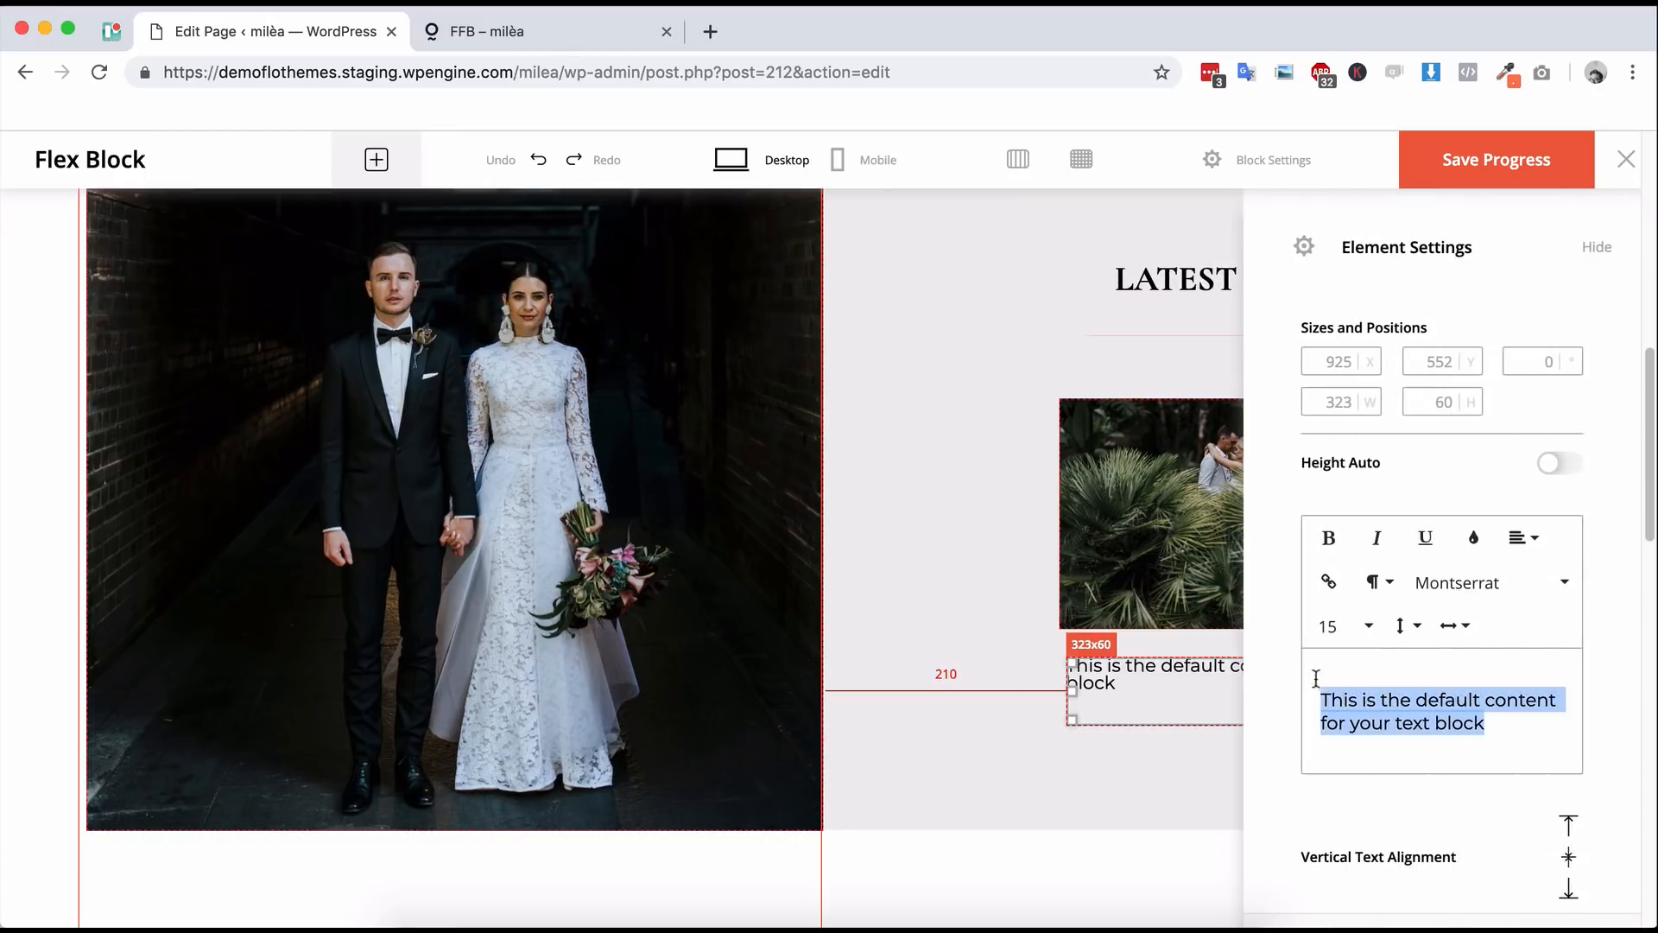
left_click(1440, 586)
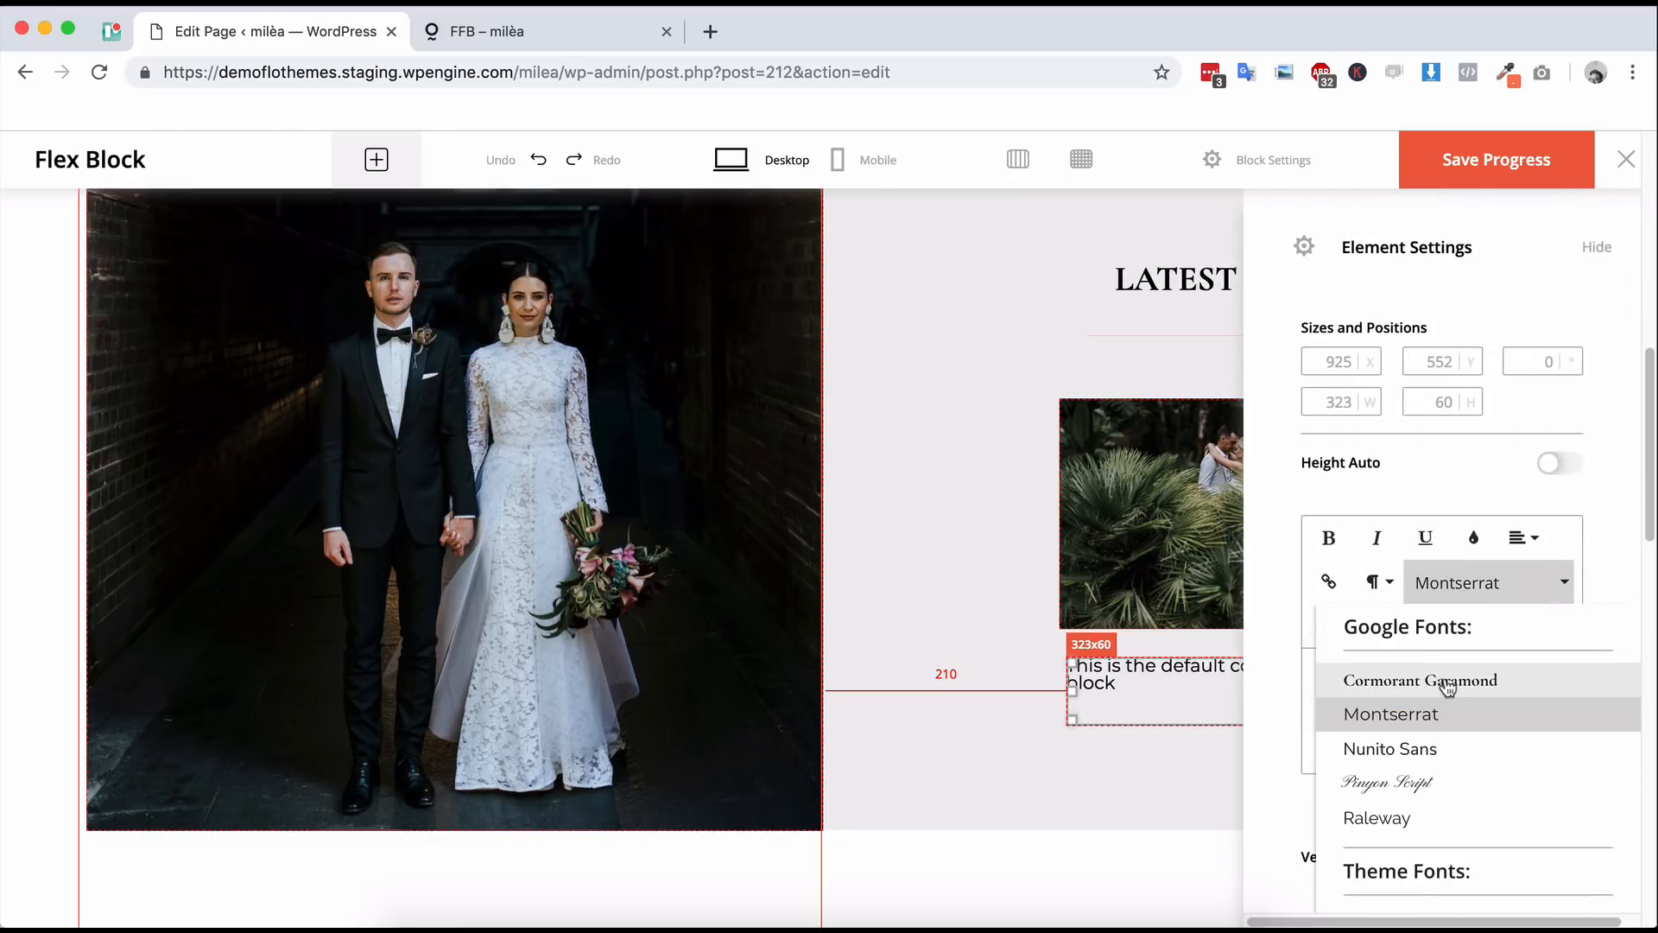
left_click(1447, 683)
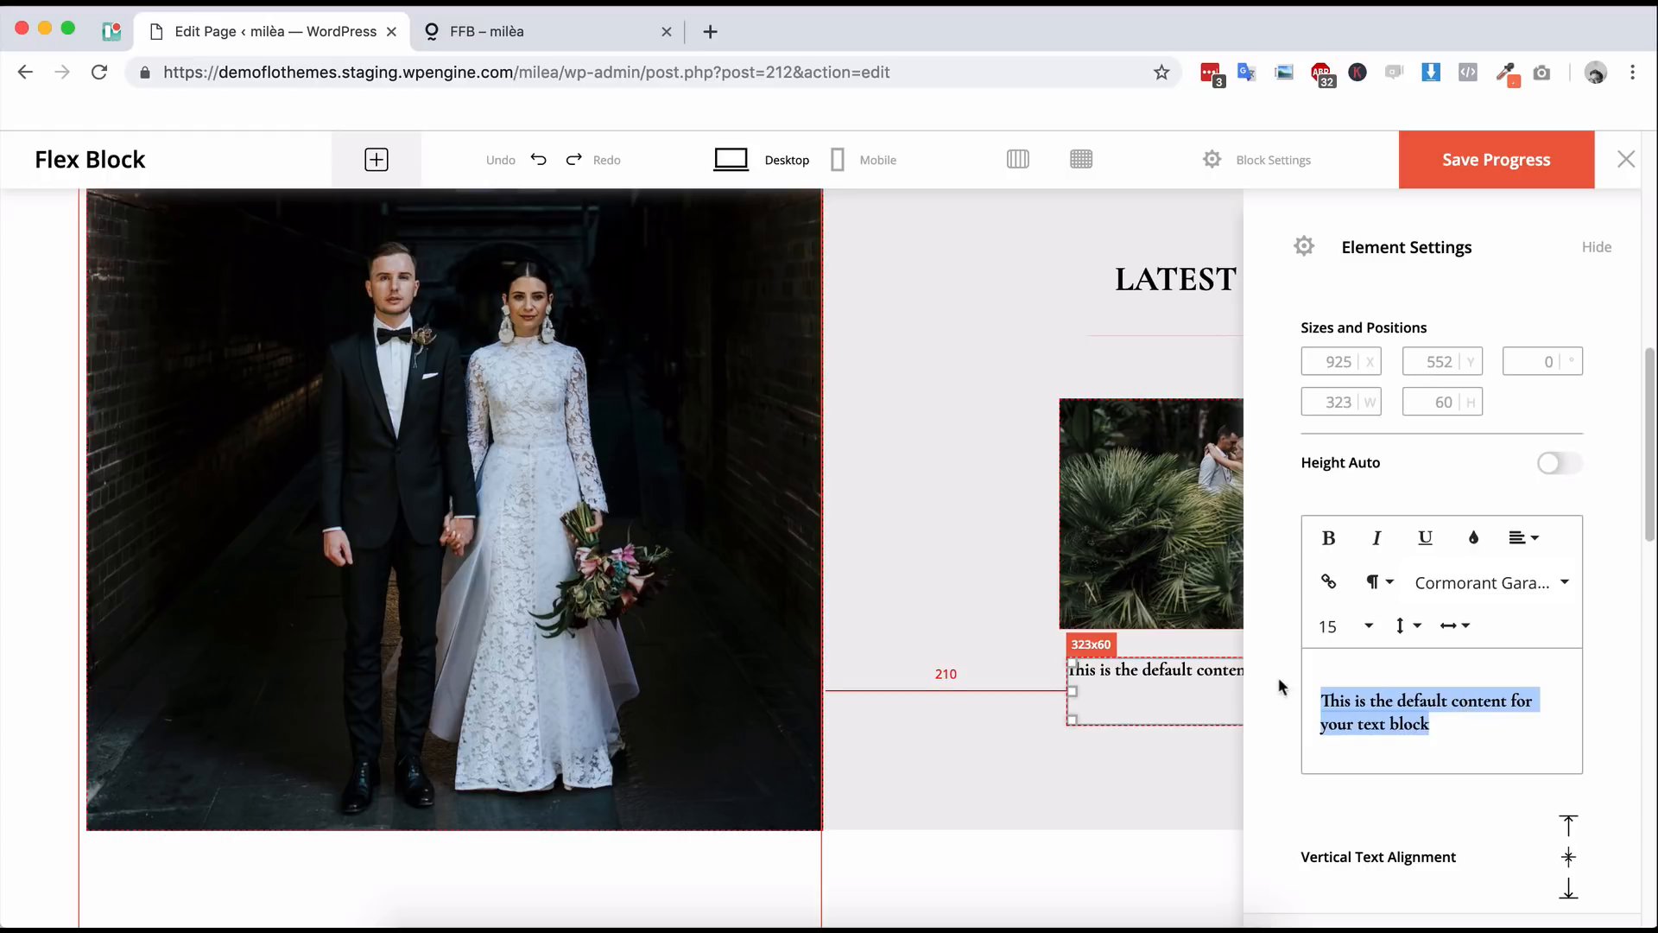
left_click(1497, 583)
left_click(1501, 584)
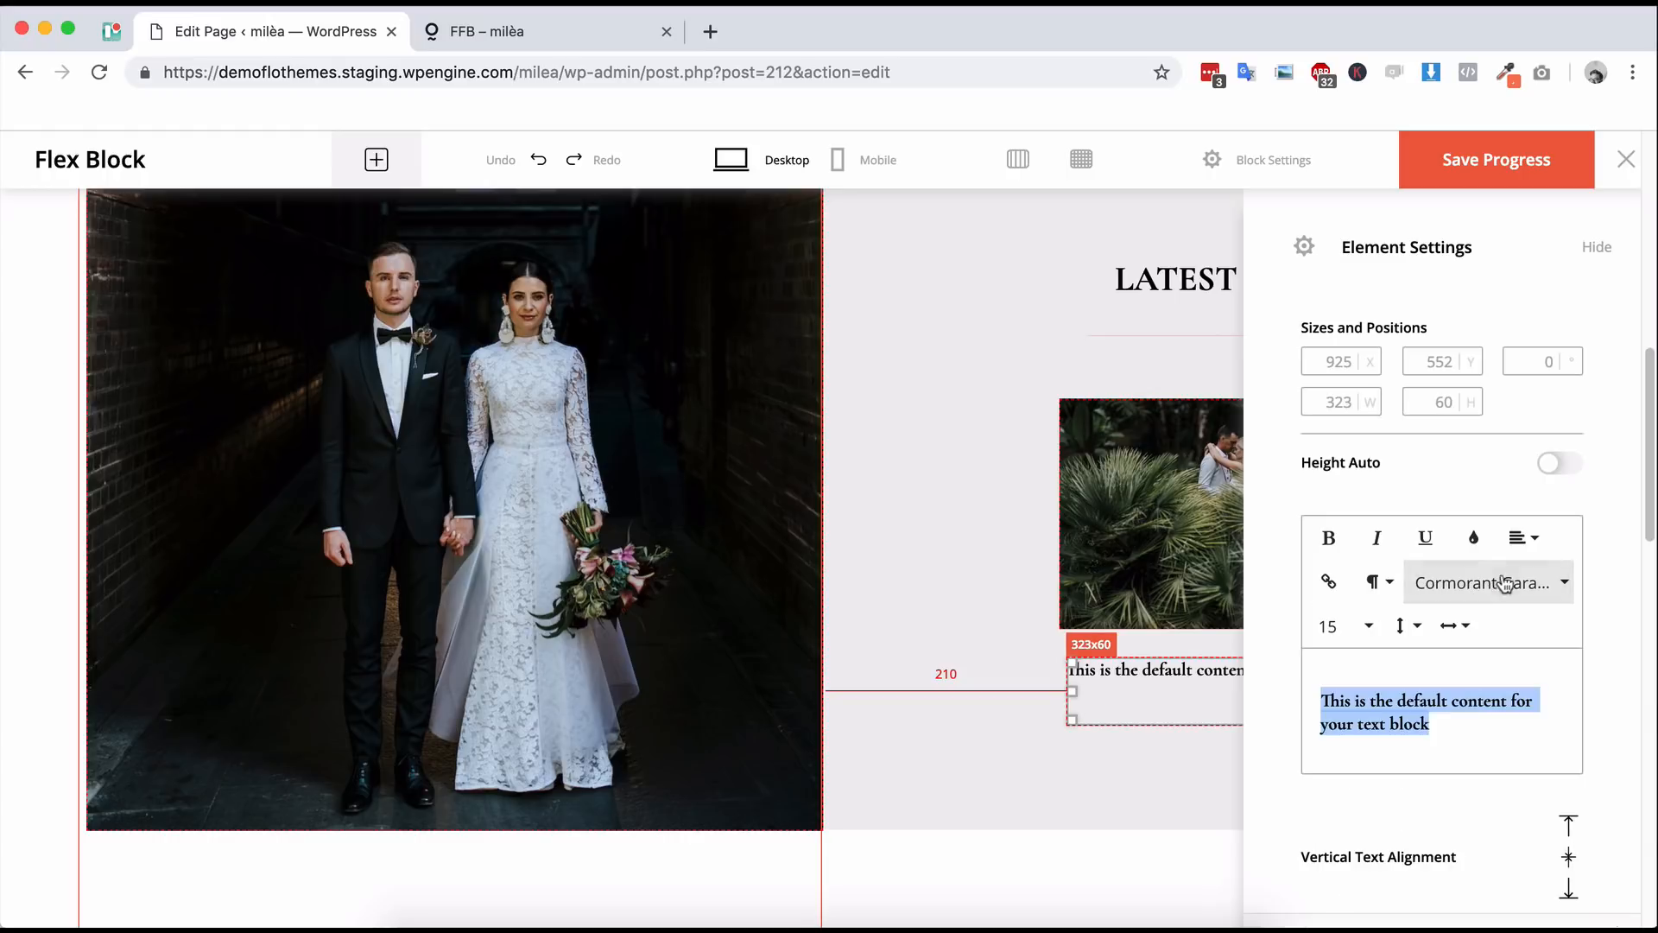
left_click(1484, 717)
left_click_drag(1472, 725, 1322, 686)
left_click(1330, 639)
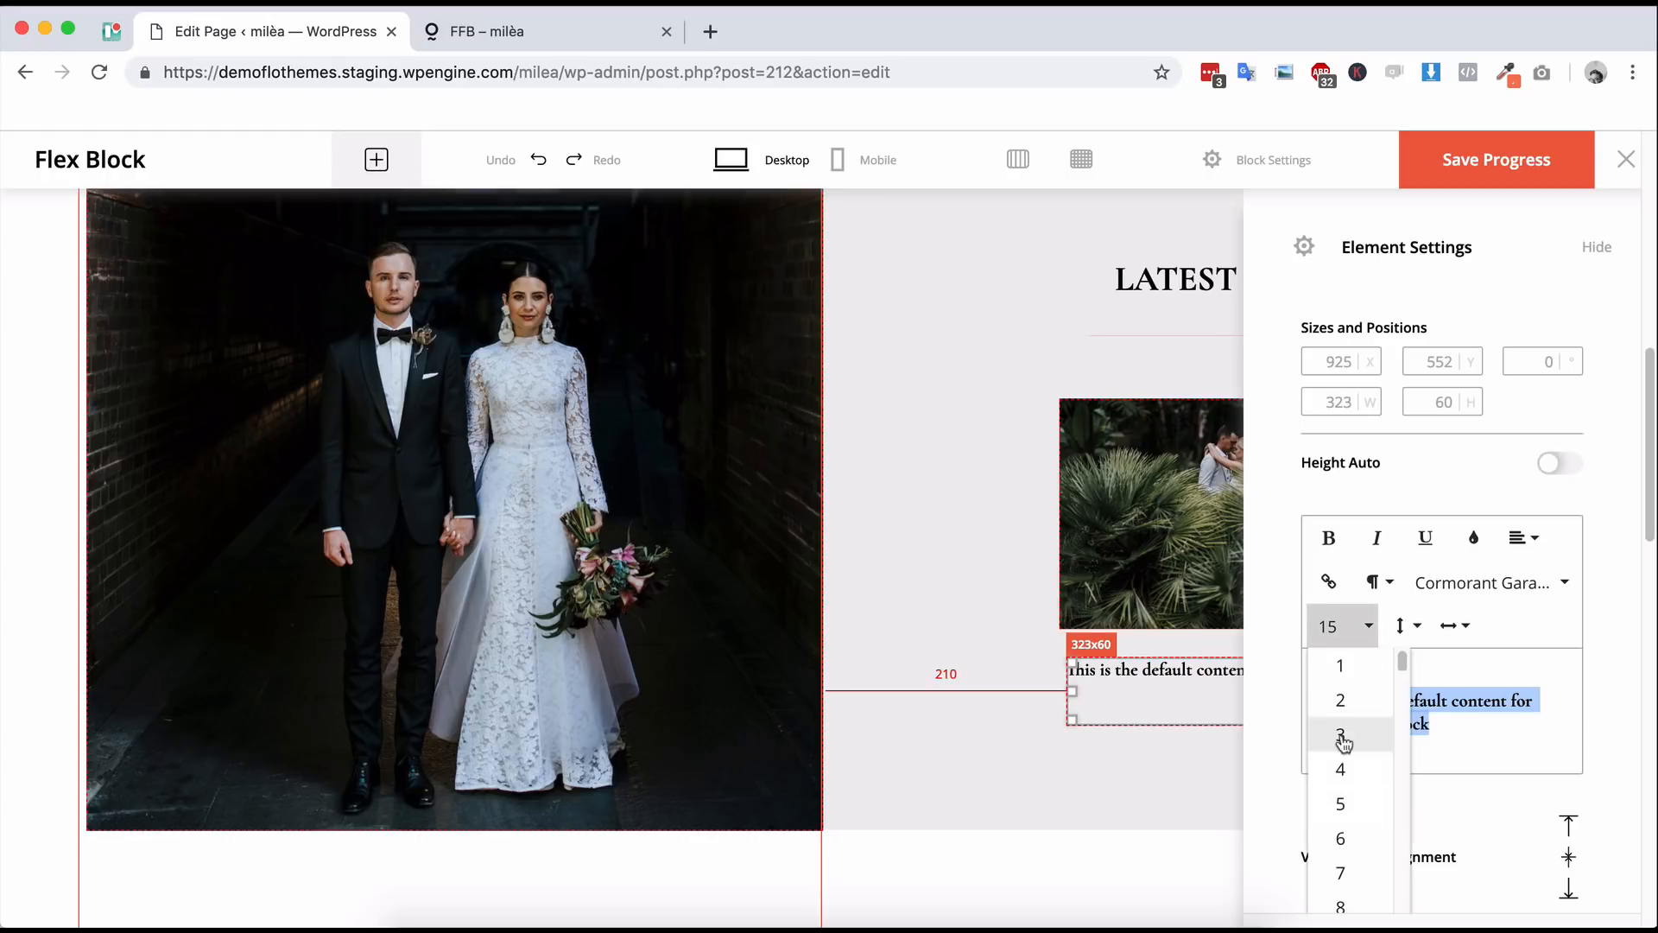
left_click(1469, 711)
- Replace the new text element's default content with TITLE BLOCK
left_click_drag(1464, 723, 1296, 688)
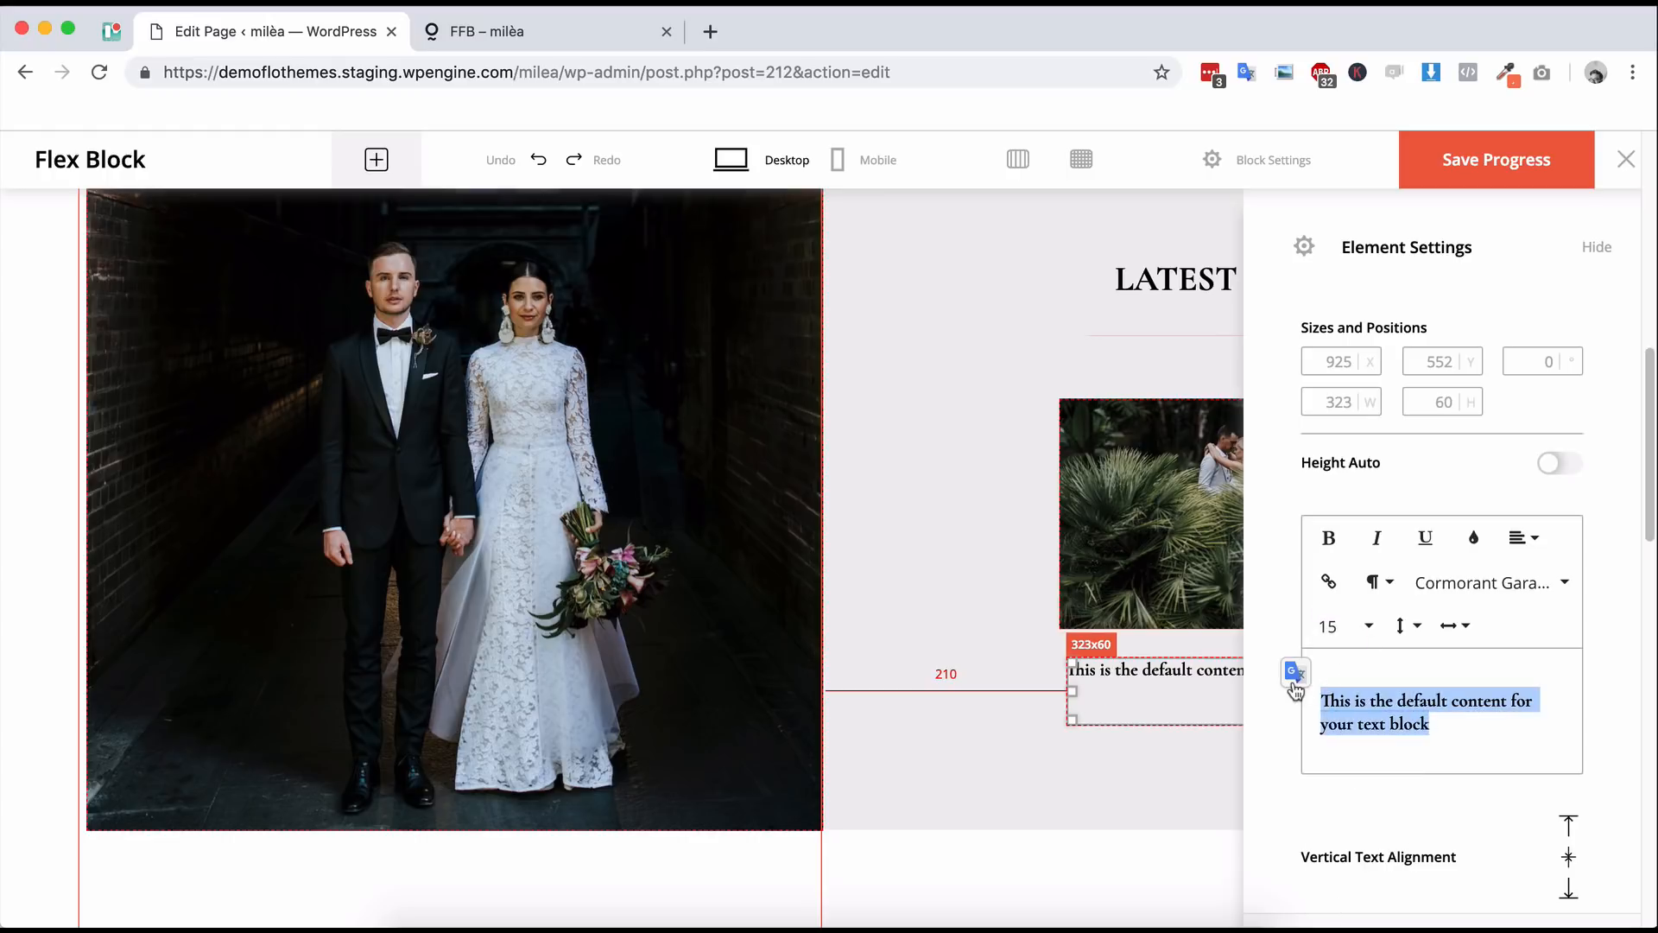
type("TITLE")
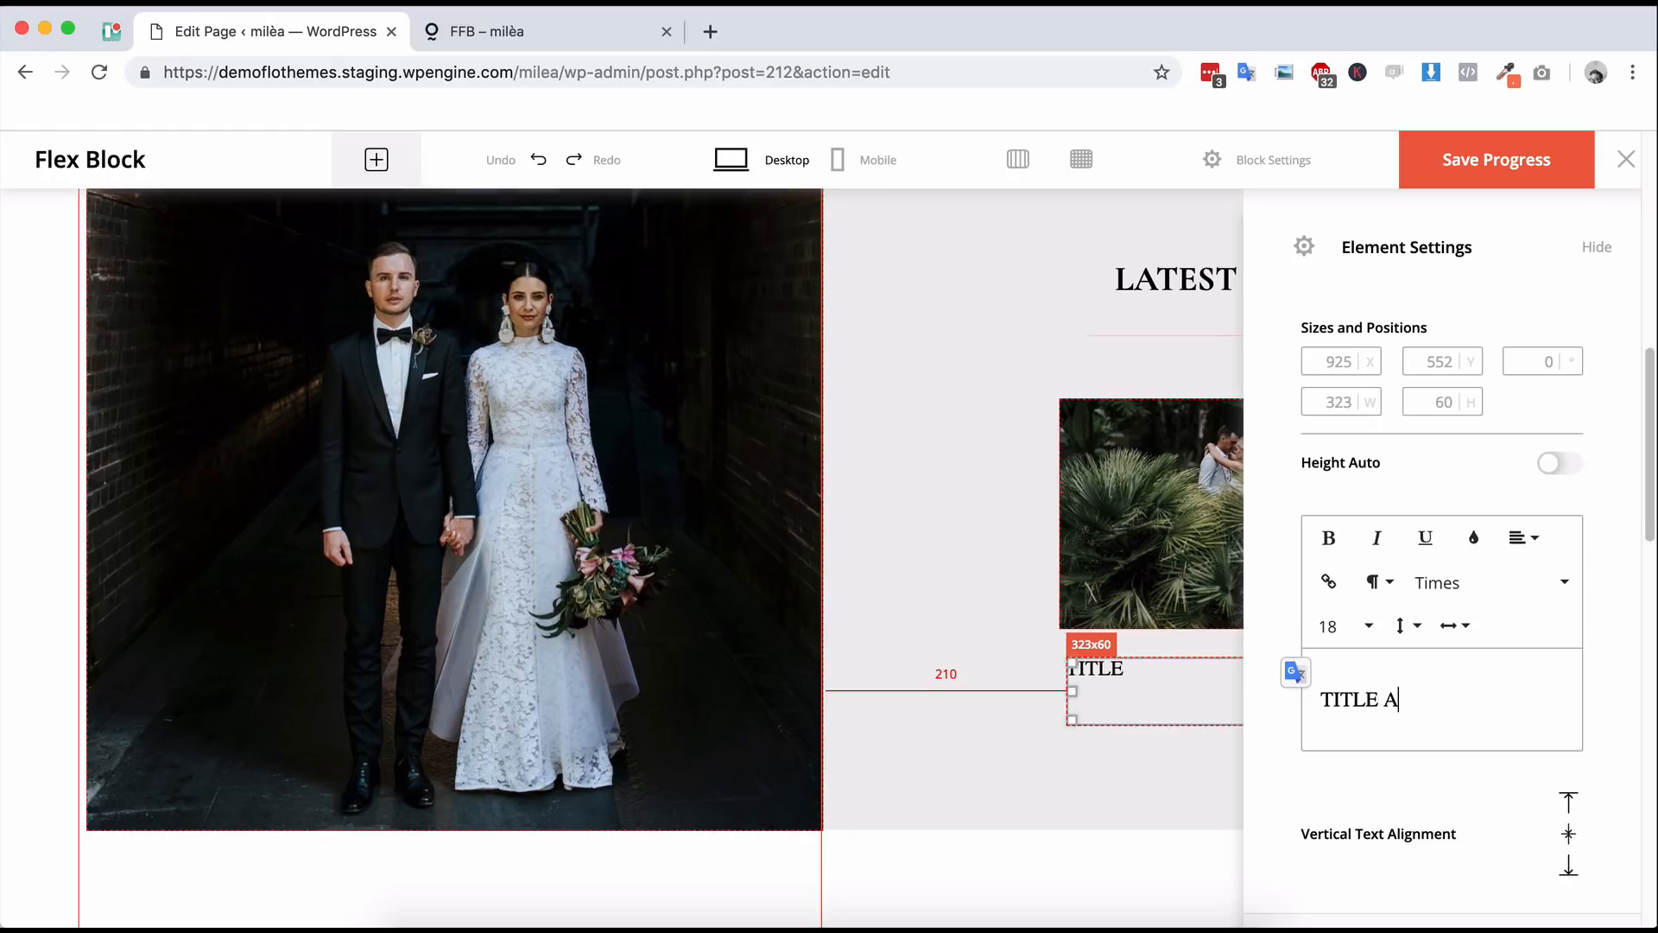
type(" BLOCK")
- Format the TITLE BLOCK text in Cormorant Garamond, size 17, centre-aligned, and close the settings
key("super+a")
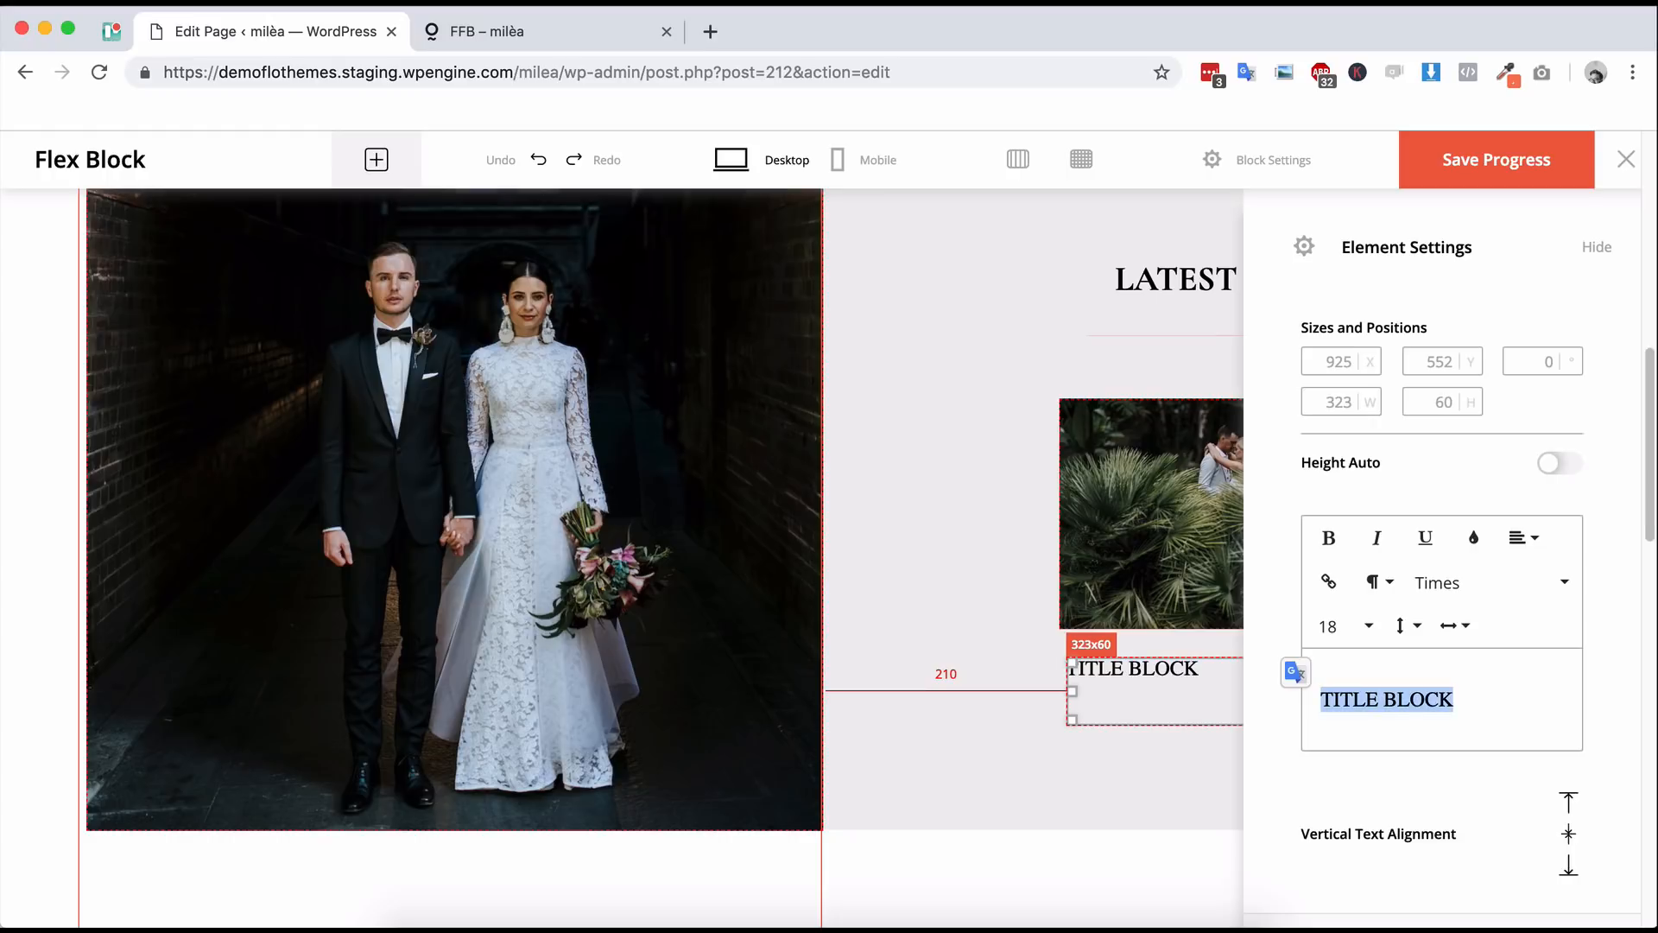
left_click(1437, 582)
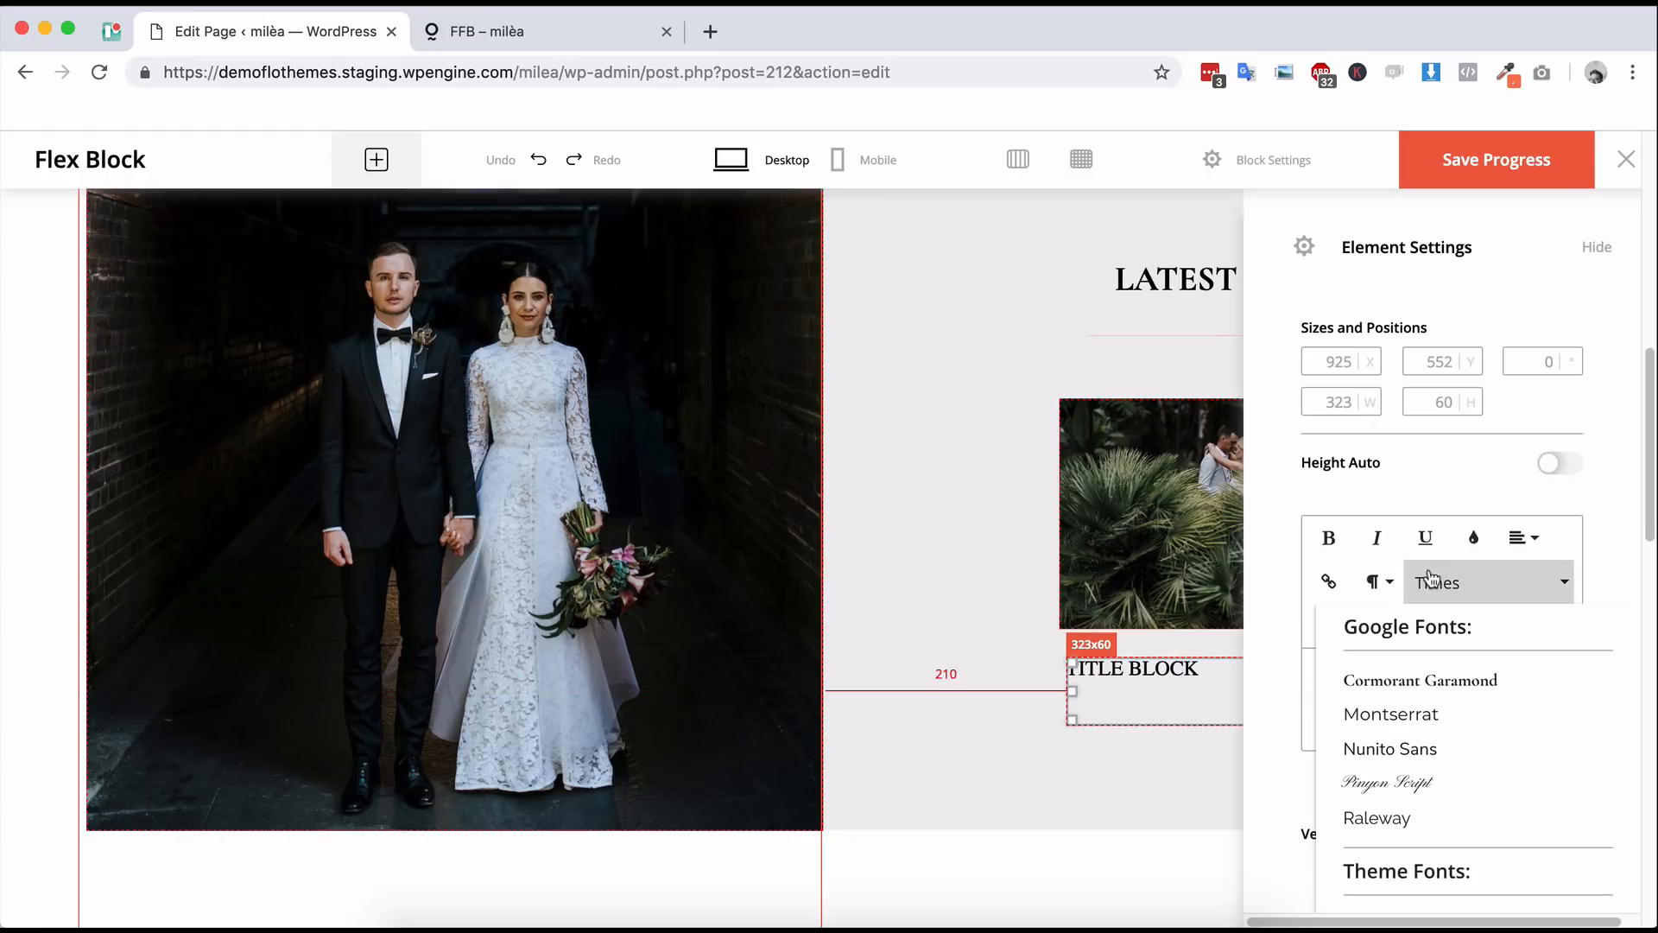
left_click(1455, 680)
left_click(1366, 625)
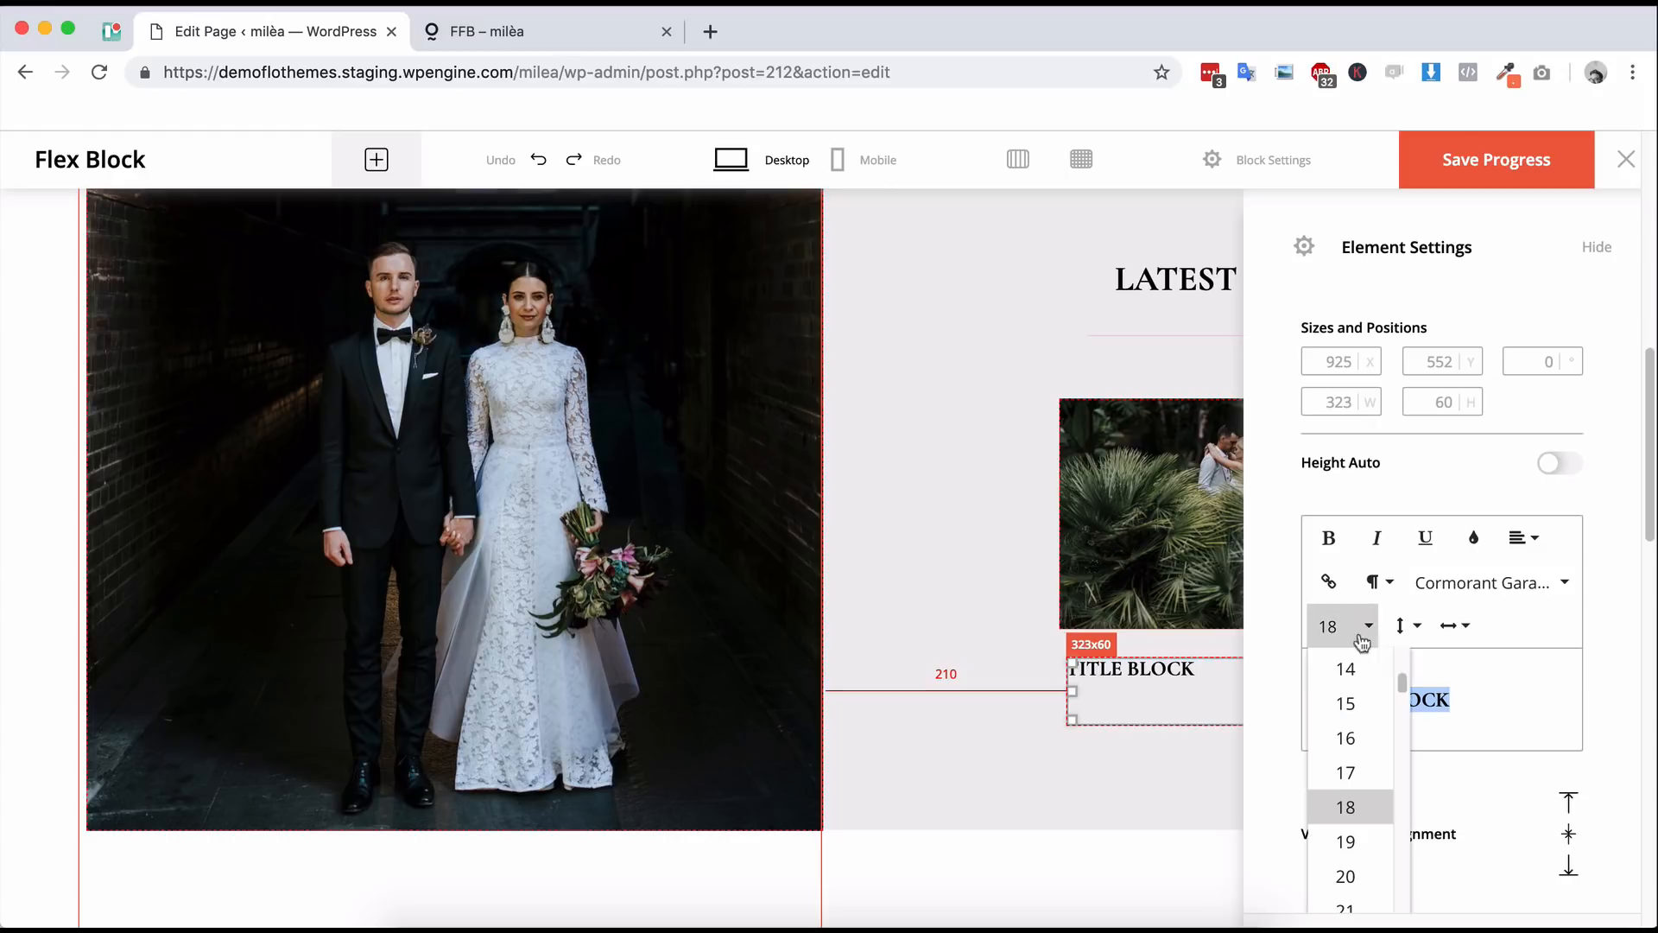
left_click(1345, 775)
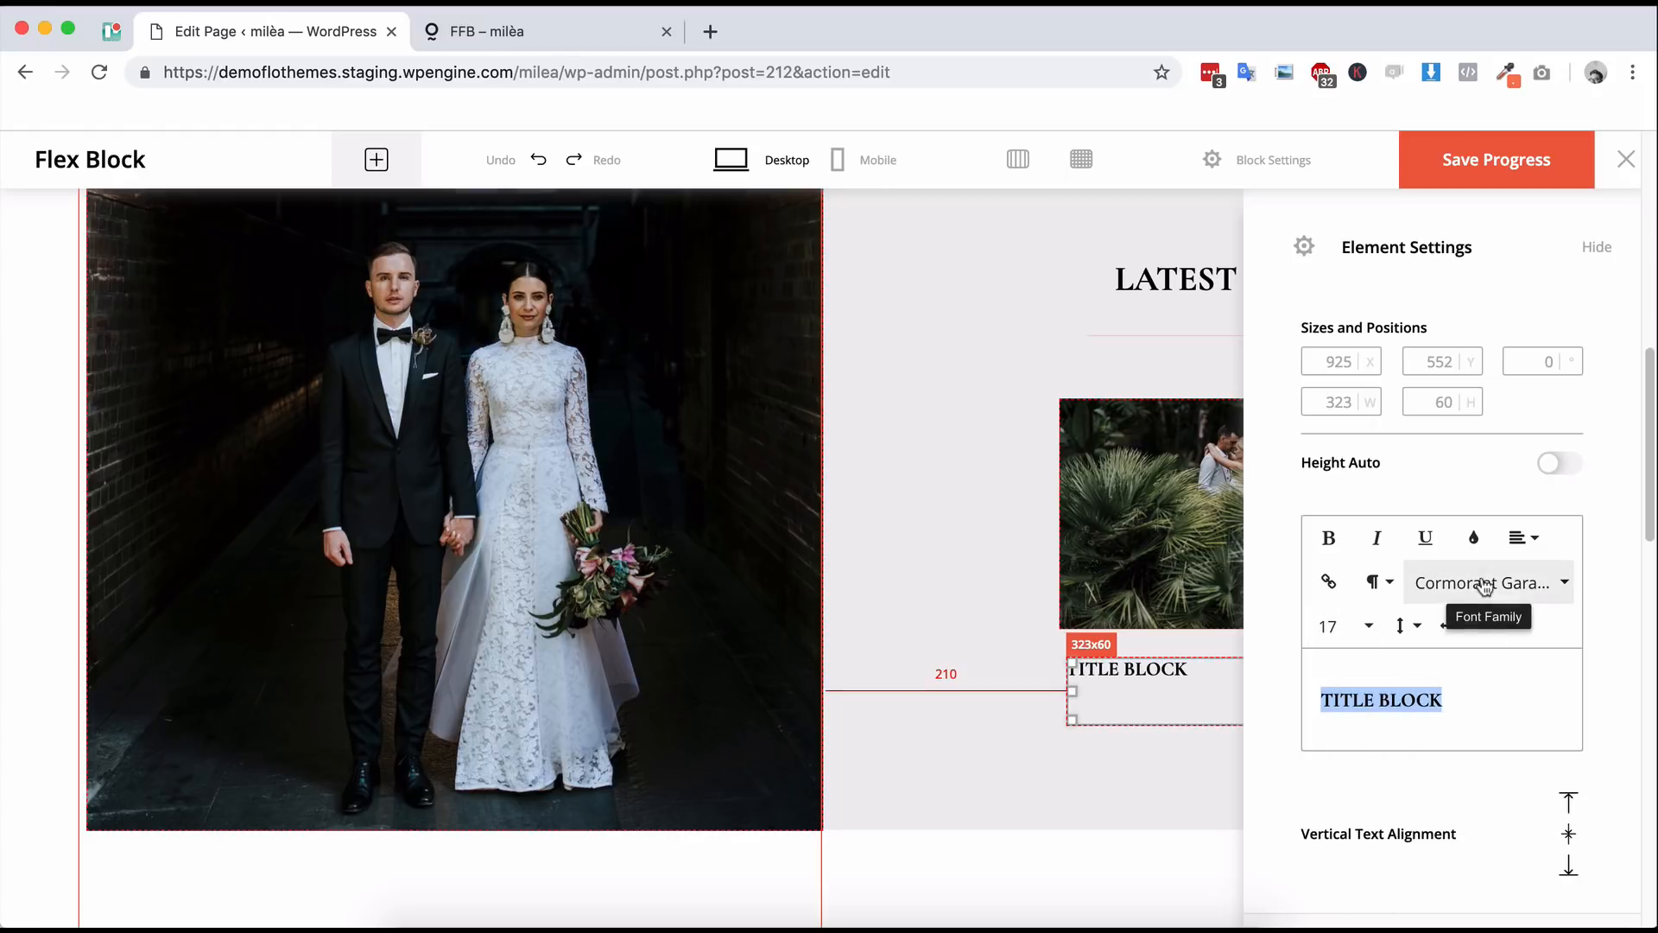
left_click(1523, 538)
left_click(1537, 612)
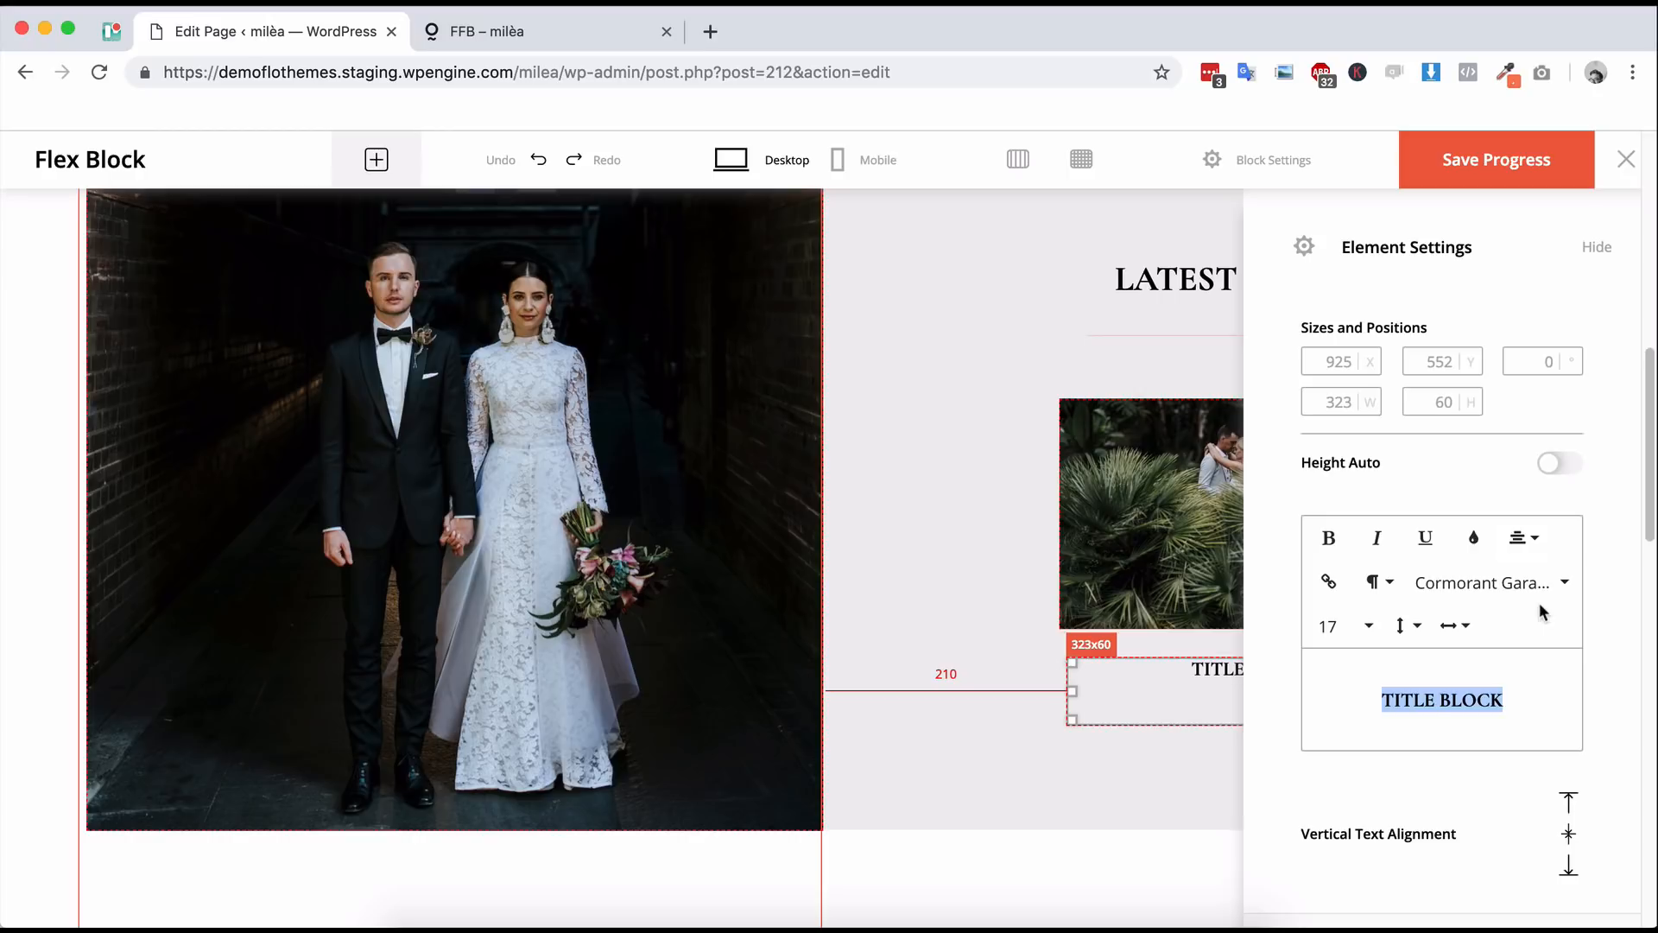
left_click(990, 764)
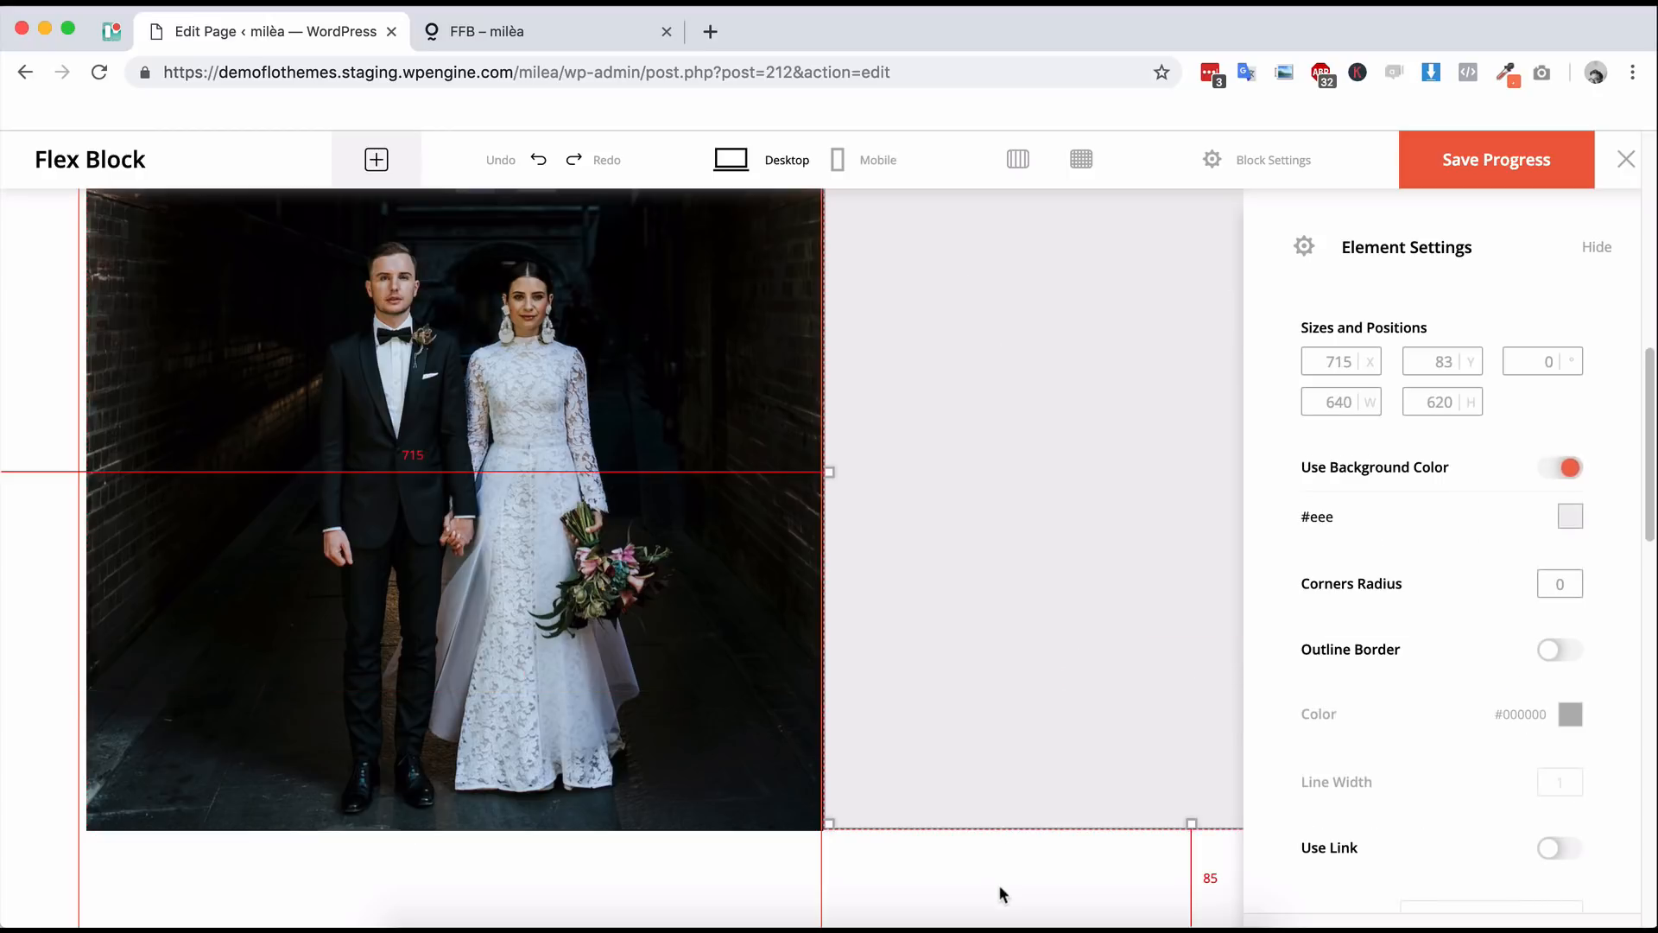
left_click(999, 884)
- Nudge the TITLE BLOCK text box sideways until it sits 205 px from the large wedding photo, in line with the palm-leaf image's edge
left_click(1276, 667)
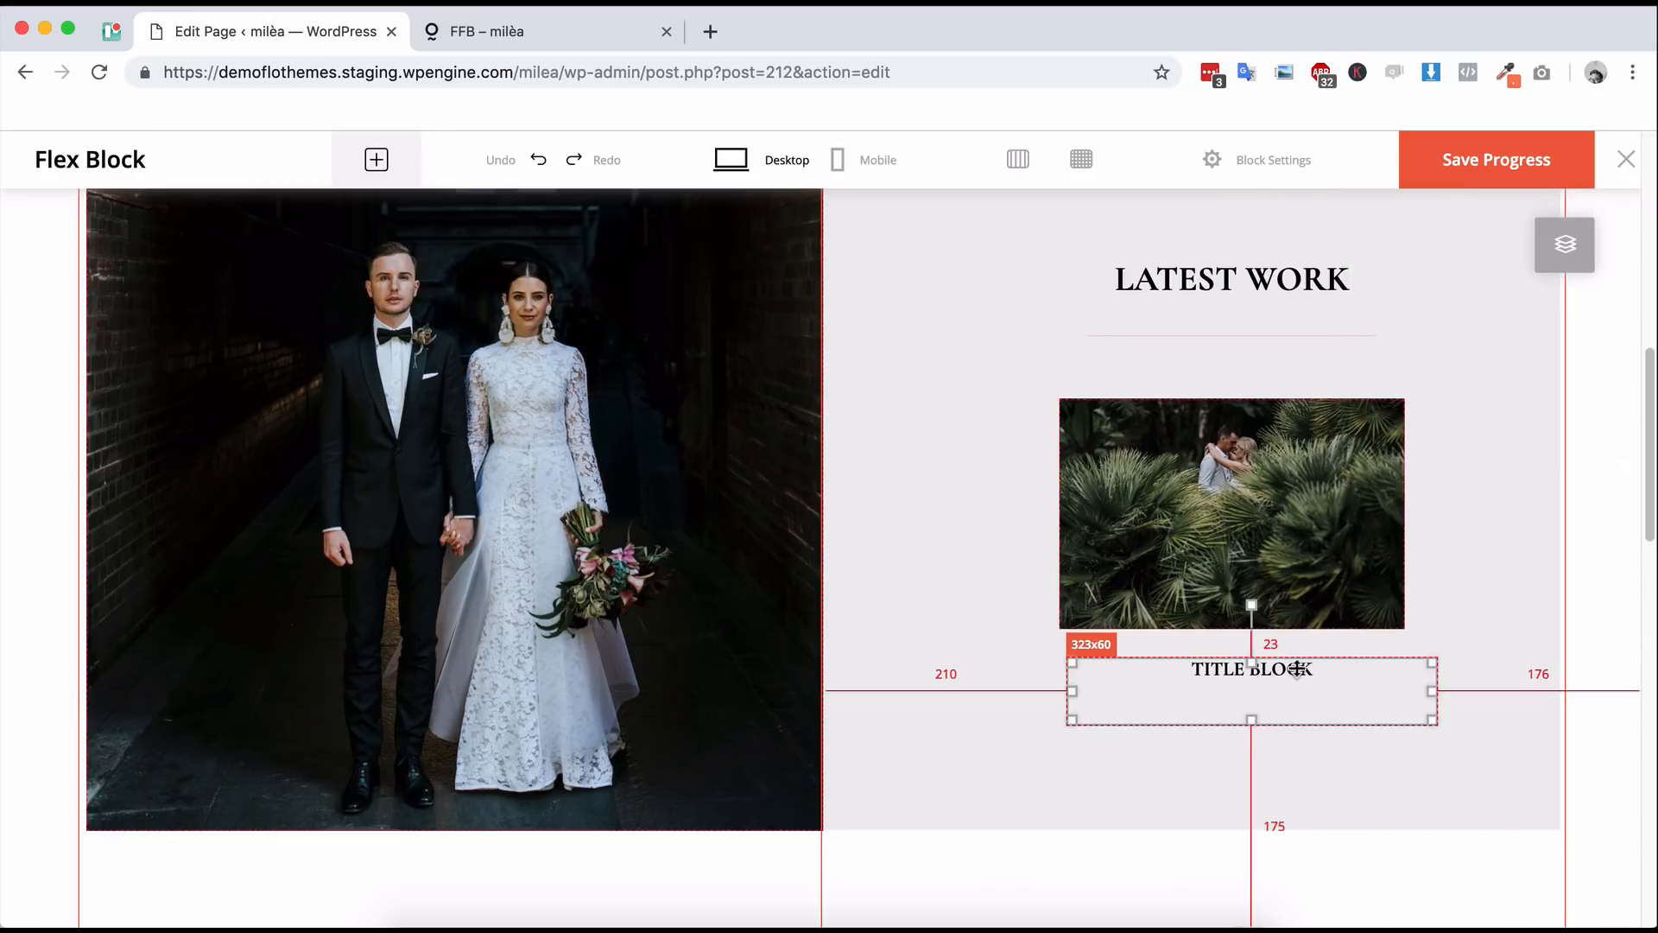
key("Left")
key("Left")
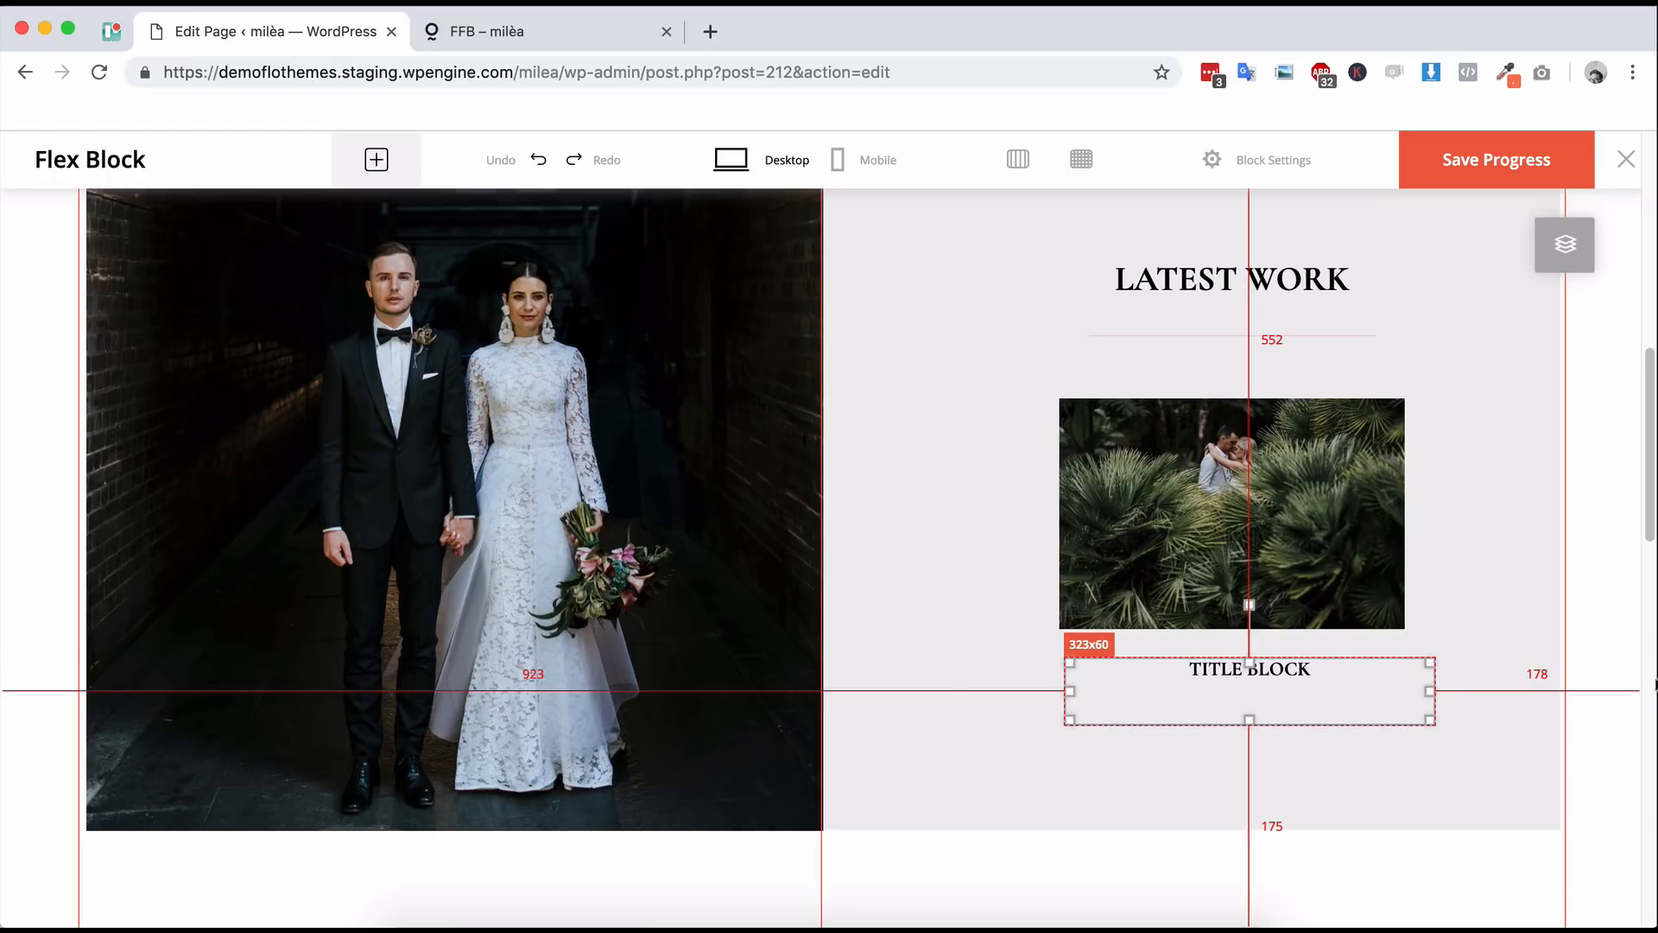
key("Left")
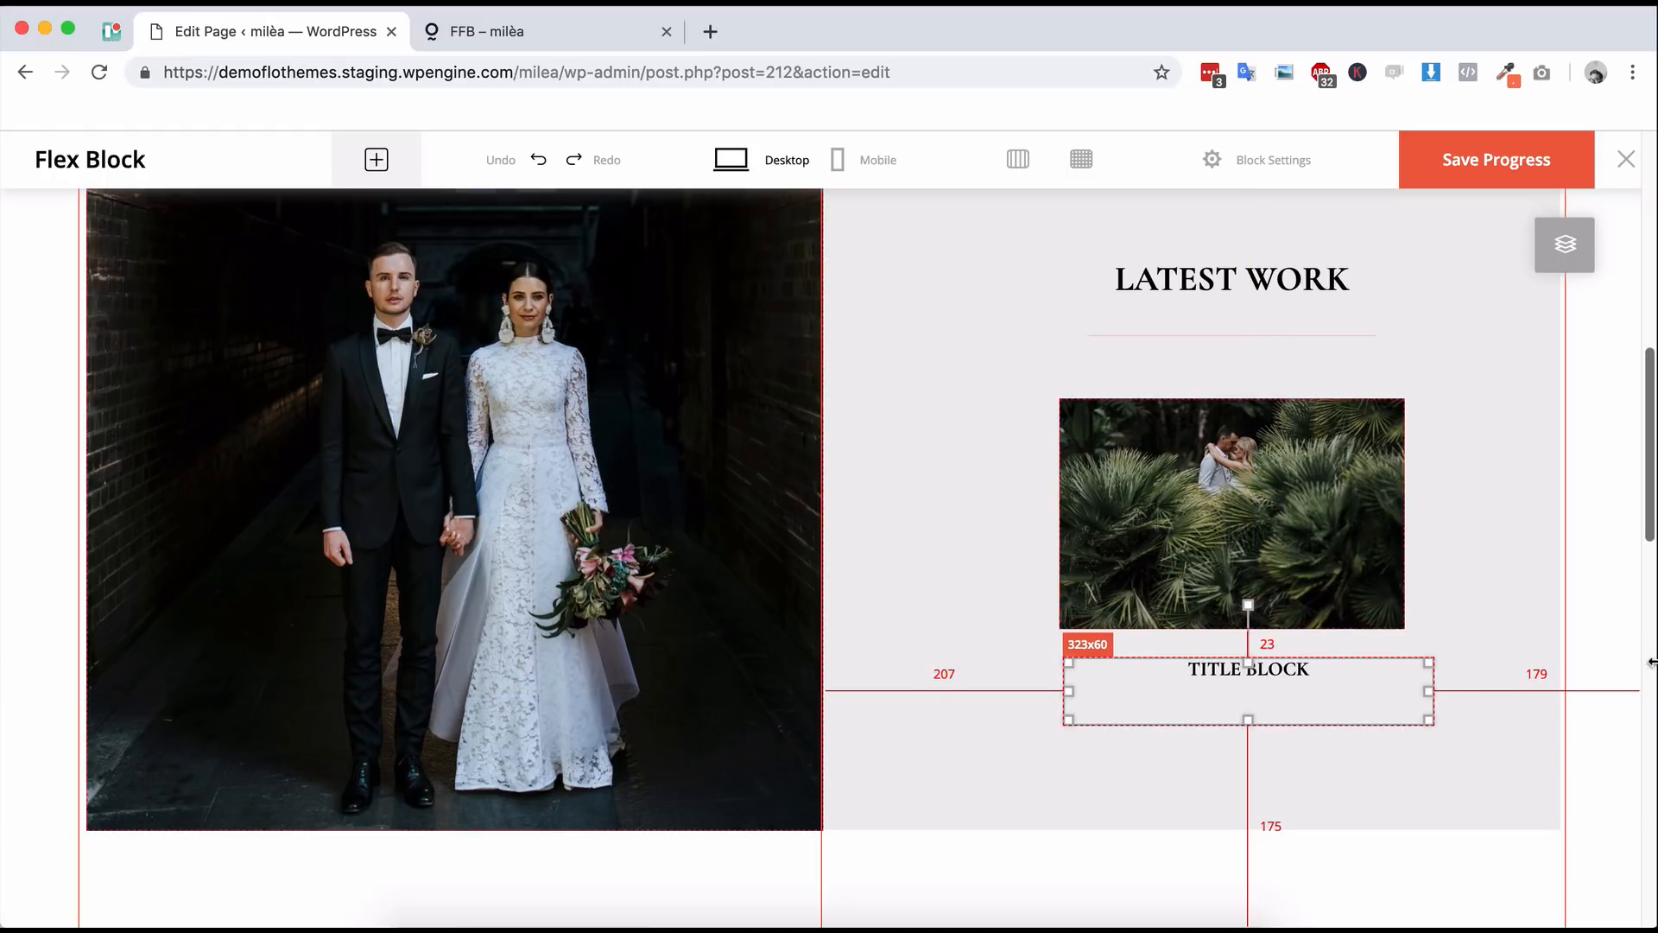
key("shift+Left")
key("Right")
key("Right")
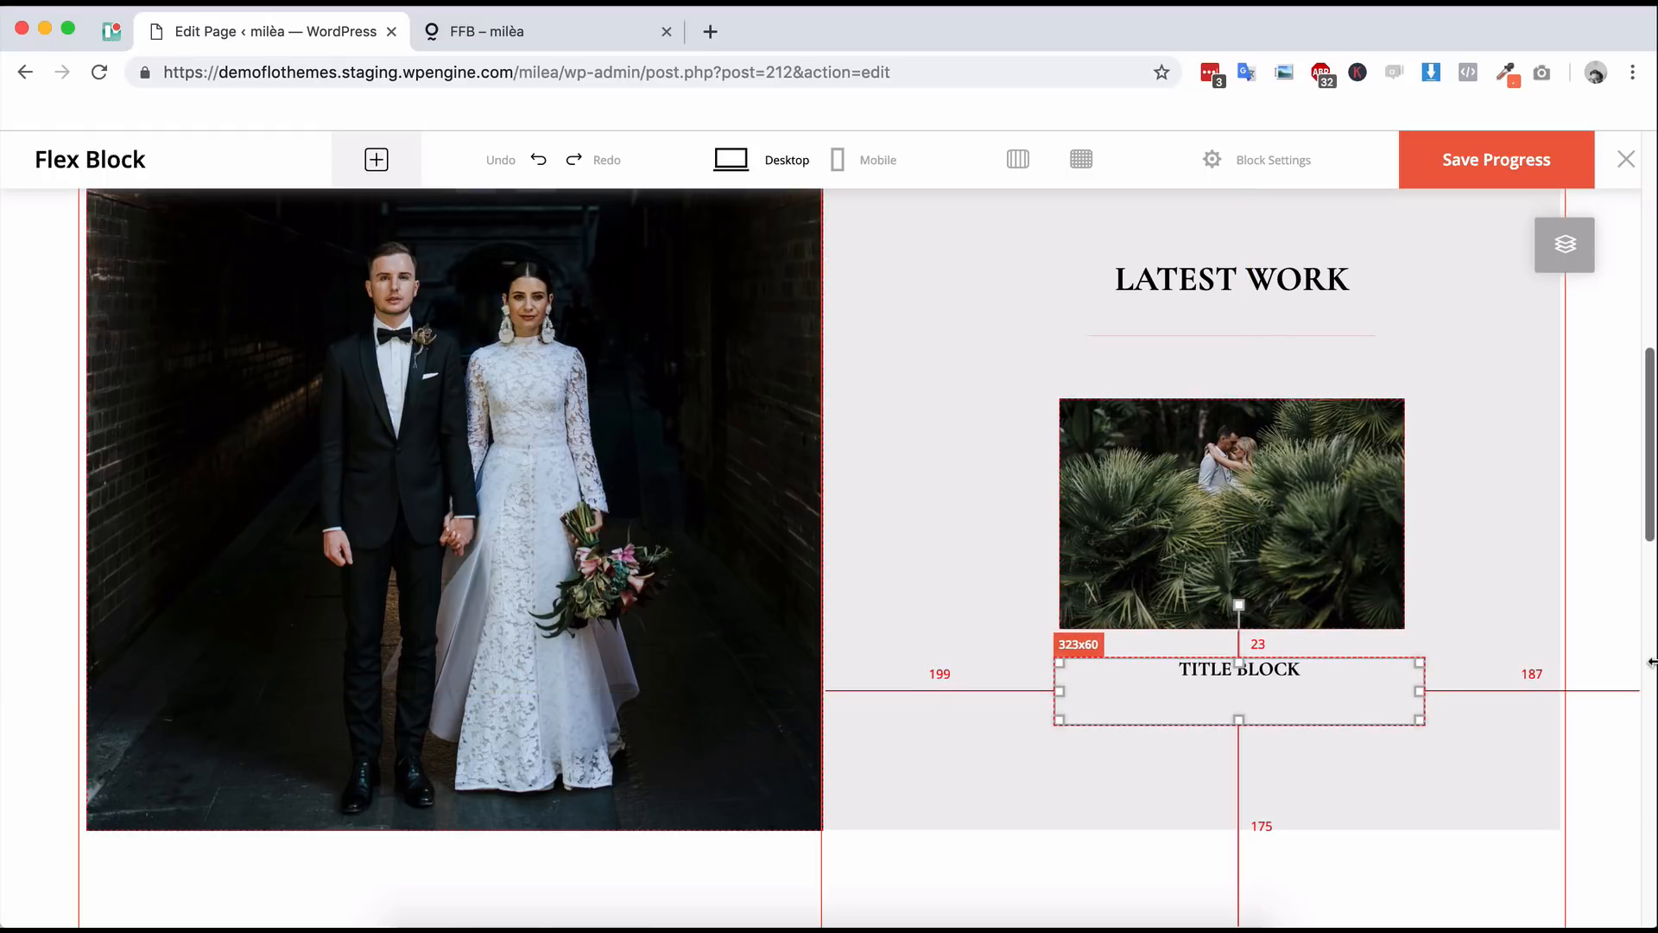
key("Right")
key("Right")
key("Right")
key("Right")
key("Right")
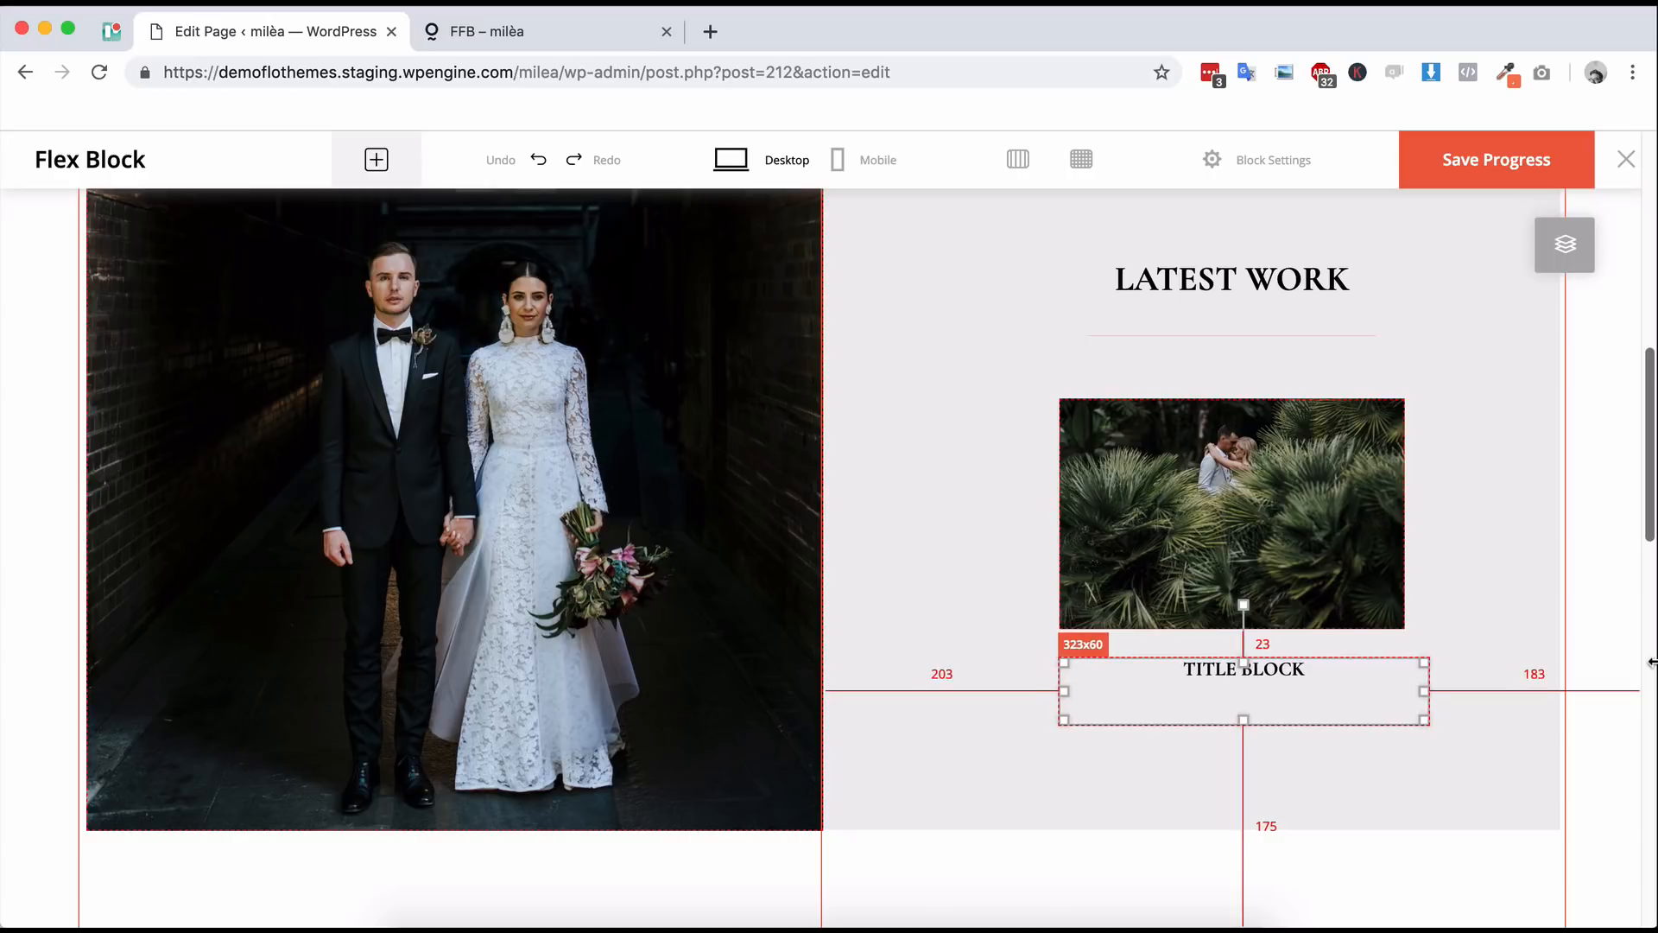
key("Right")
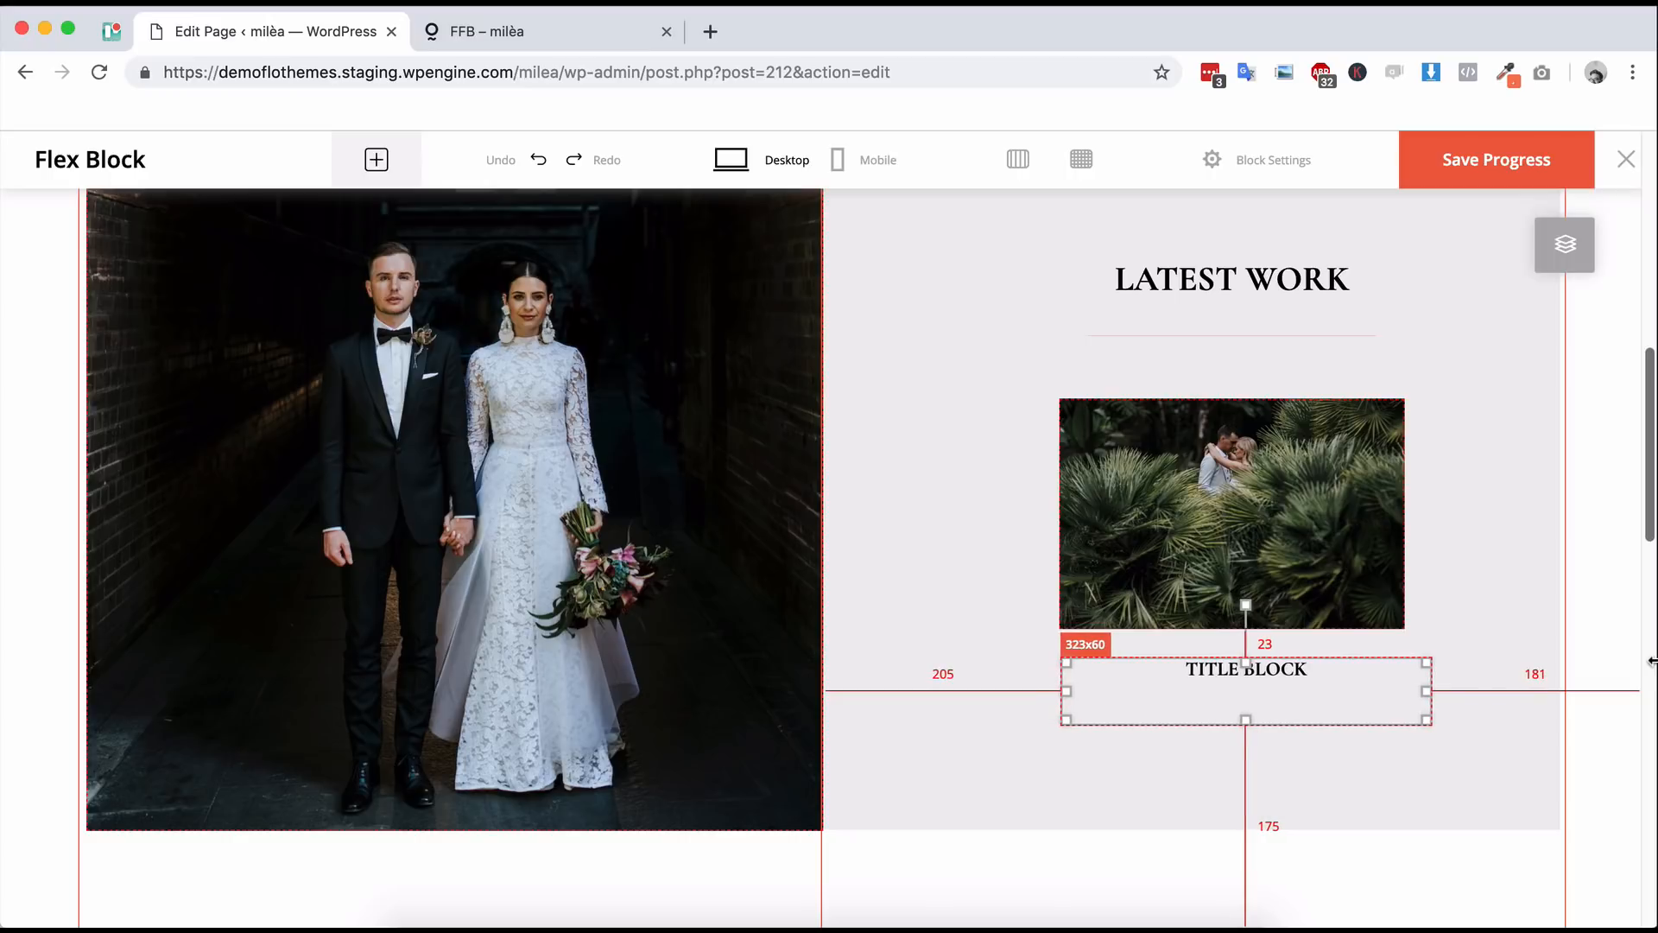
- Narrow the TITLE BLOCK text box to about 173 px and shift it right to 275 px from the large photo
left_click_drag(1426, 690, 1251, 688)
key("shift+Right")
key("shift+Right")
key("shift+Right")
key("shift+Right")
key("shift+Right")
key("shift+Right")
key("shift+Right")
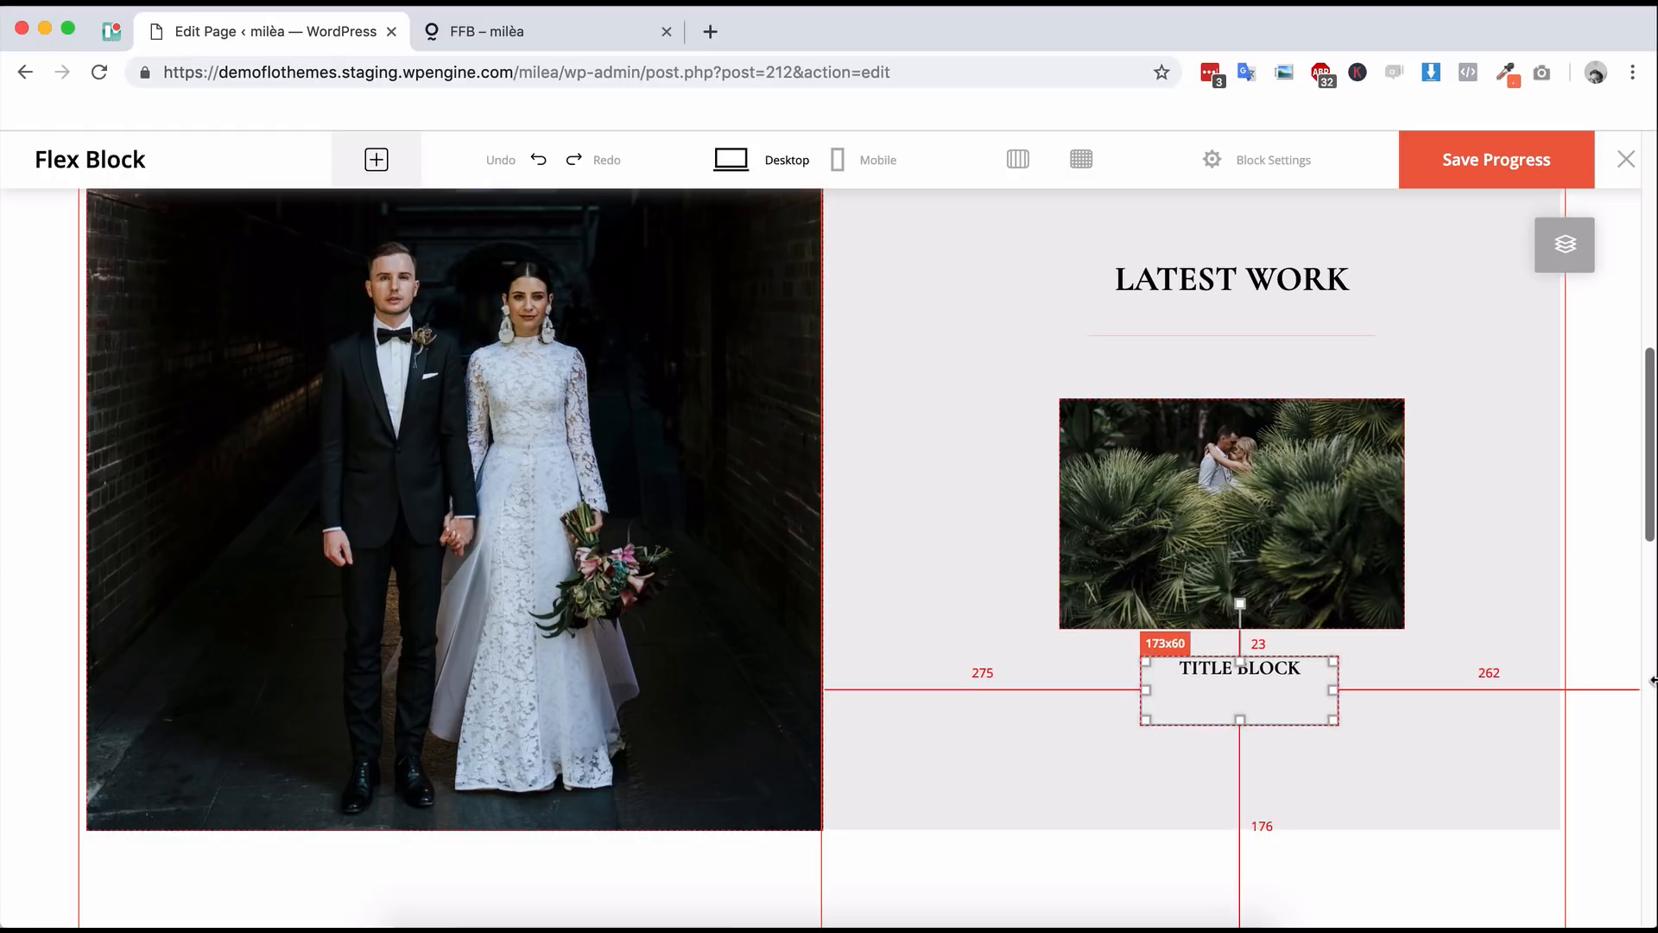
- Fine-tune the TITLE BLOCK box's position until it is centred under the palm-leaf image, with 268 px and 269 px at its sides, and deselect it
key("Left")
key("Left")
key("Left")
key("Left")
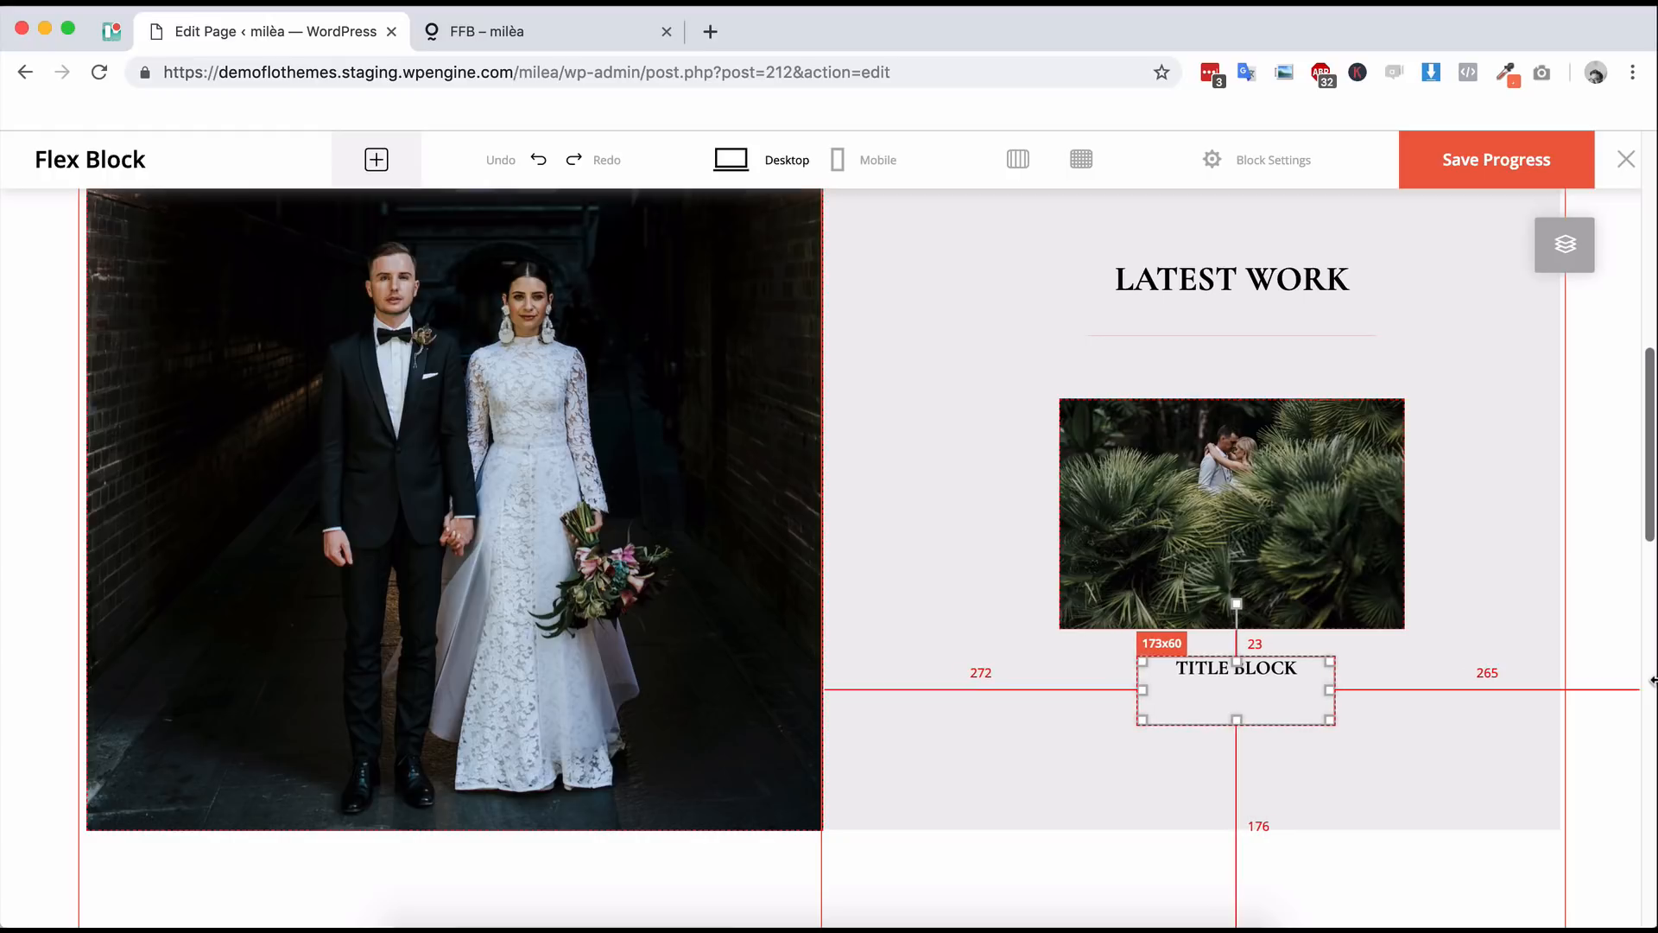
key("Left")
key("Left")
key("Left")
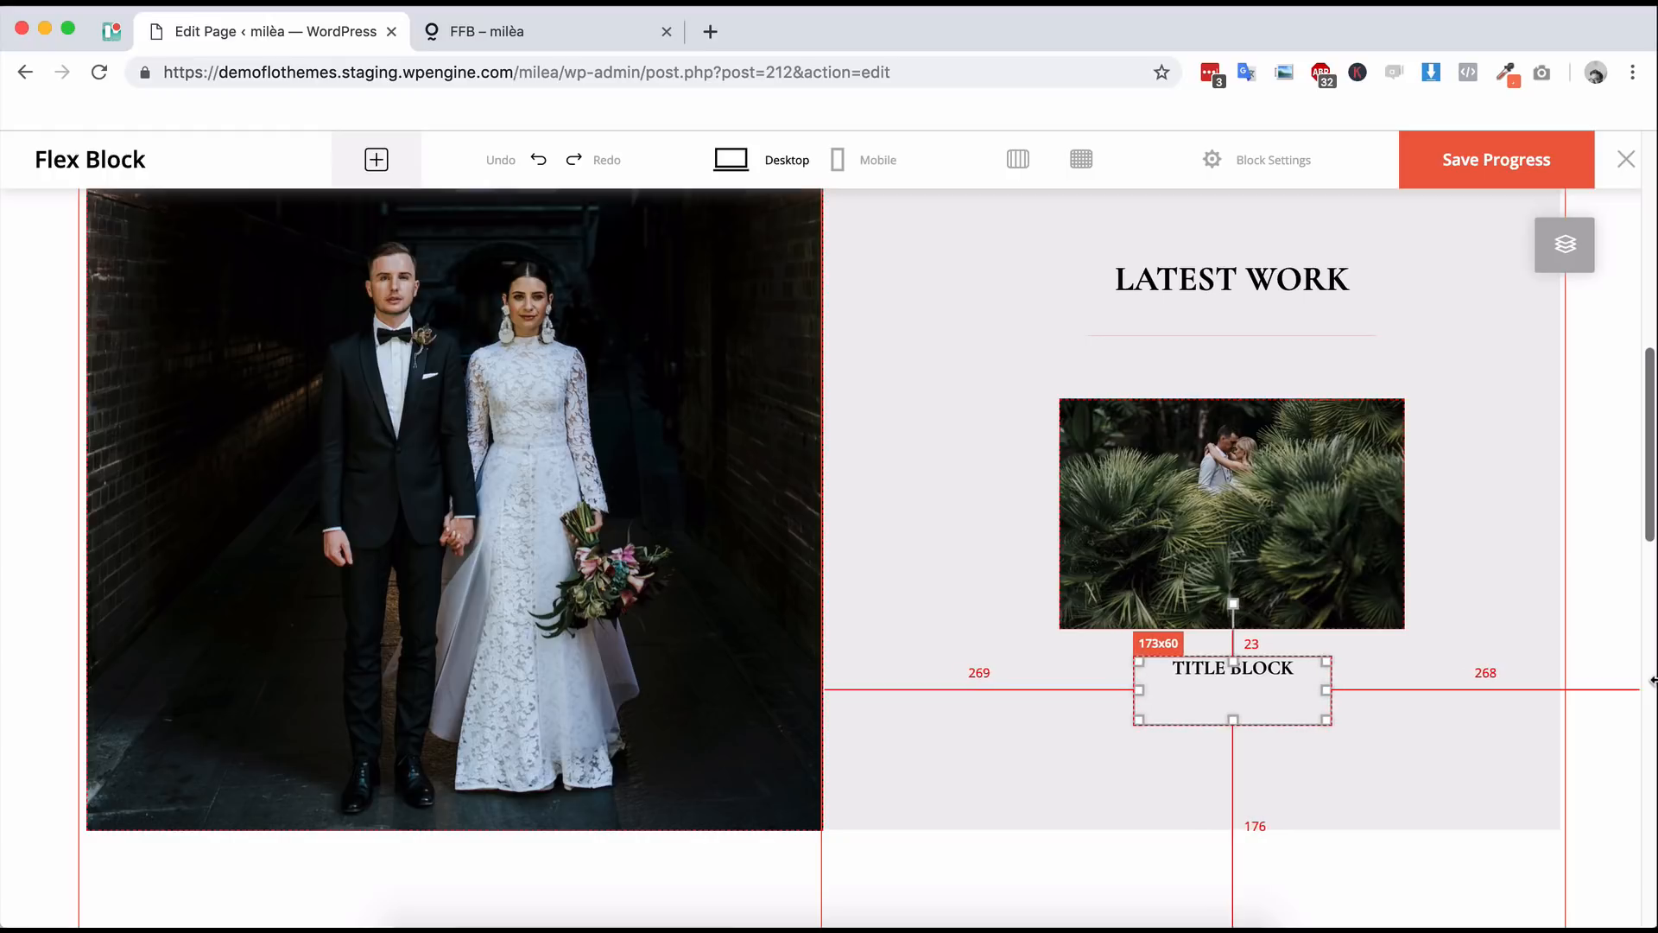
key("Right")
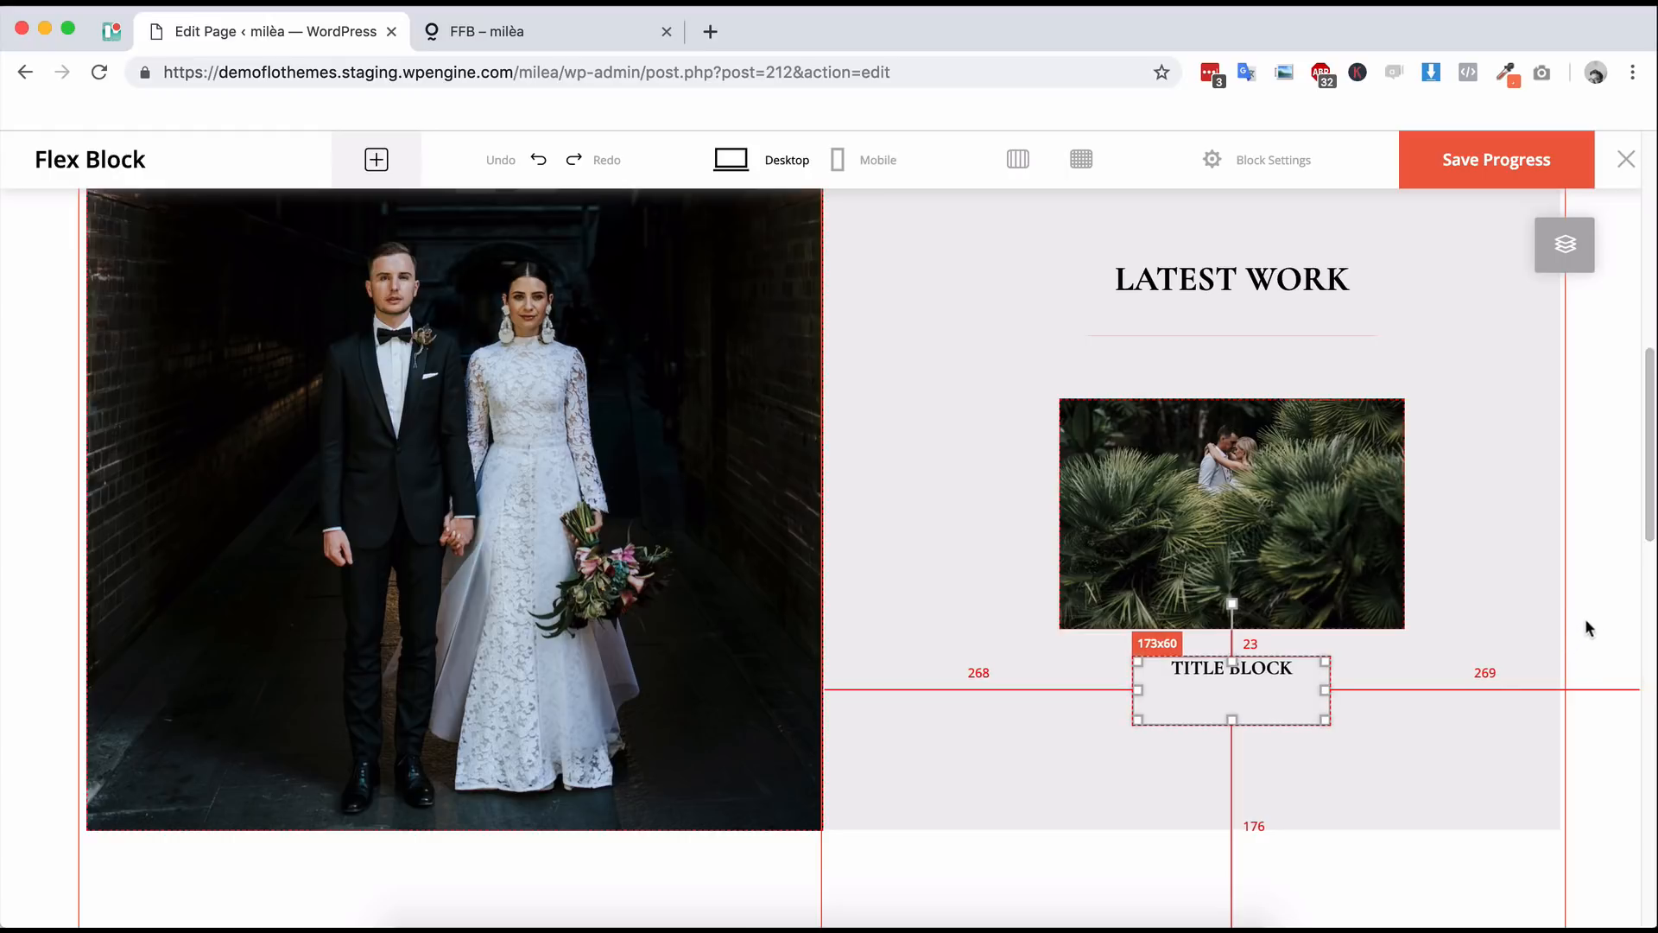
left_click(1596, 639)
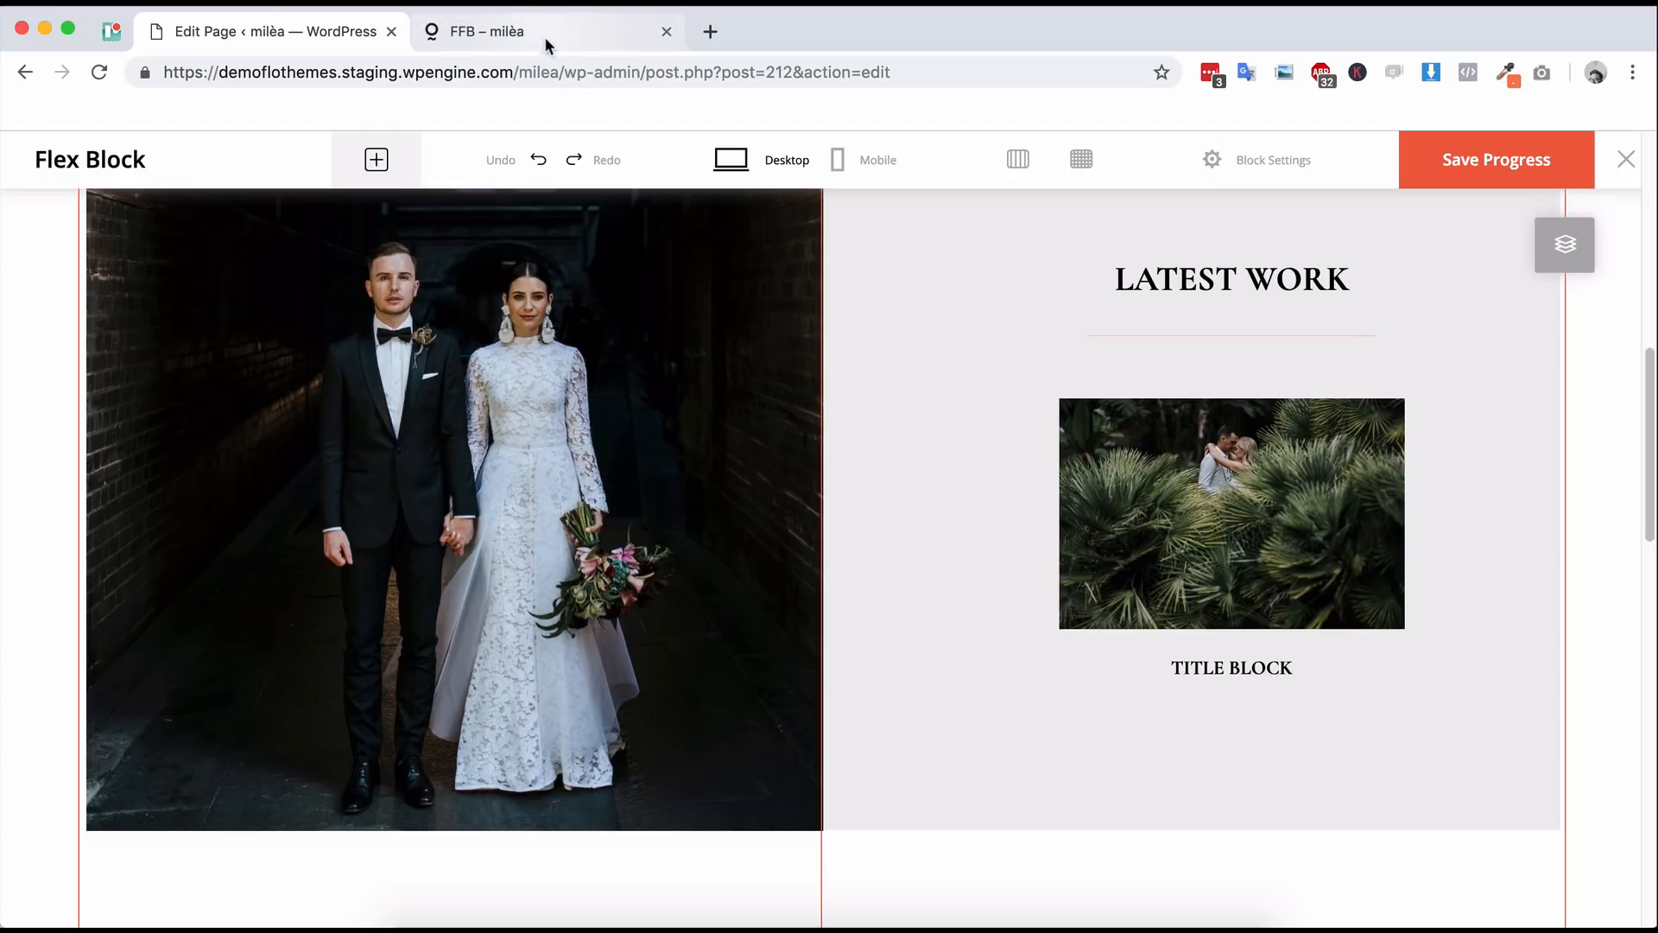
- Add another text element directly below TITLE BLOCK and open its settings
left_click(412, 164)
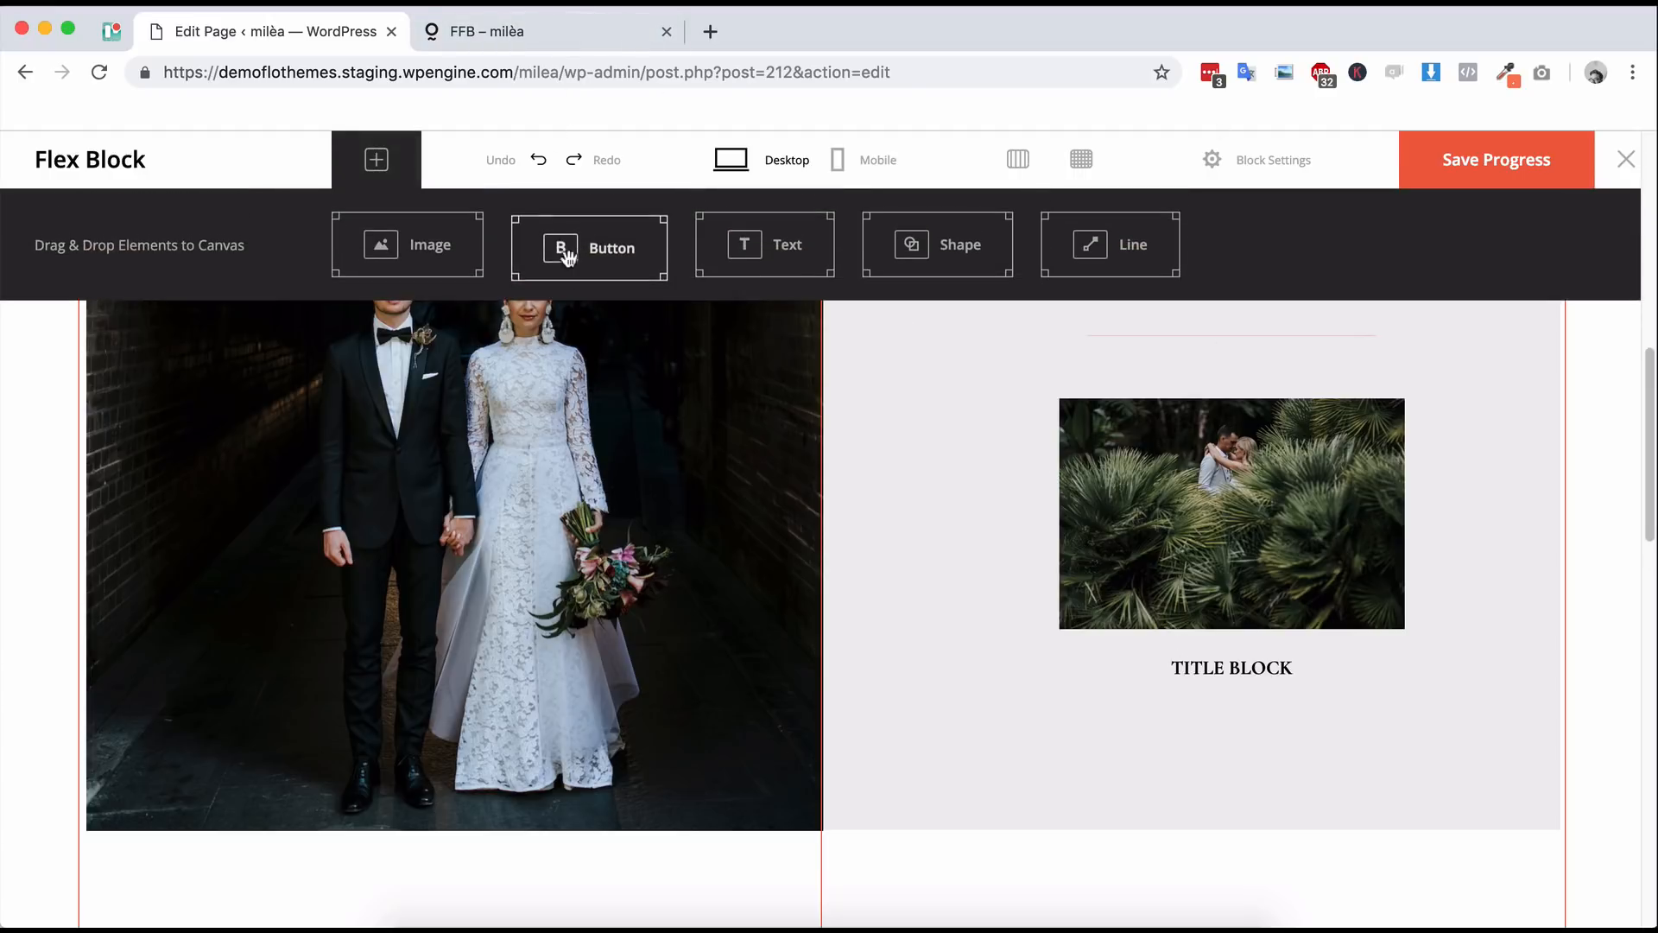
left_click_drag(1118, 579, 1153, 726)
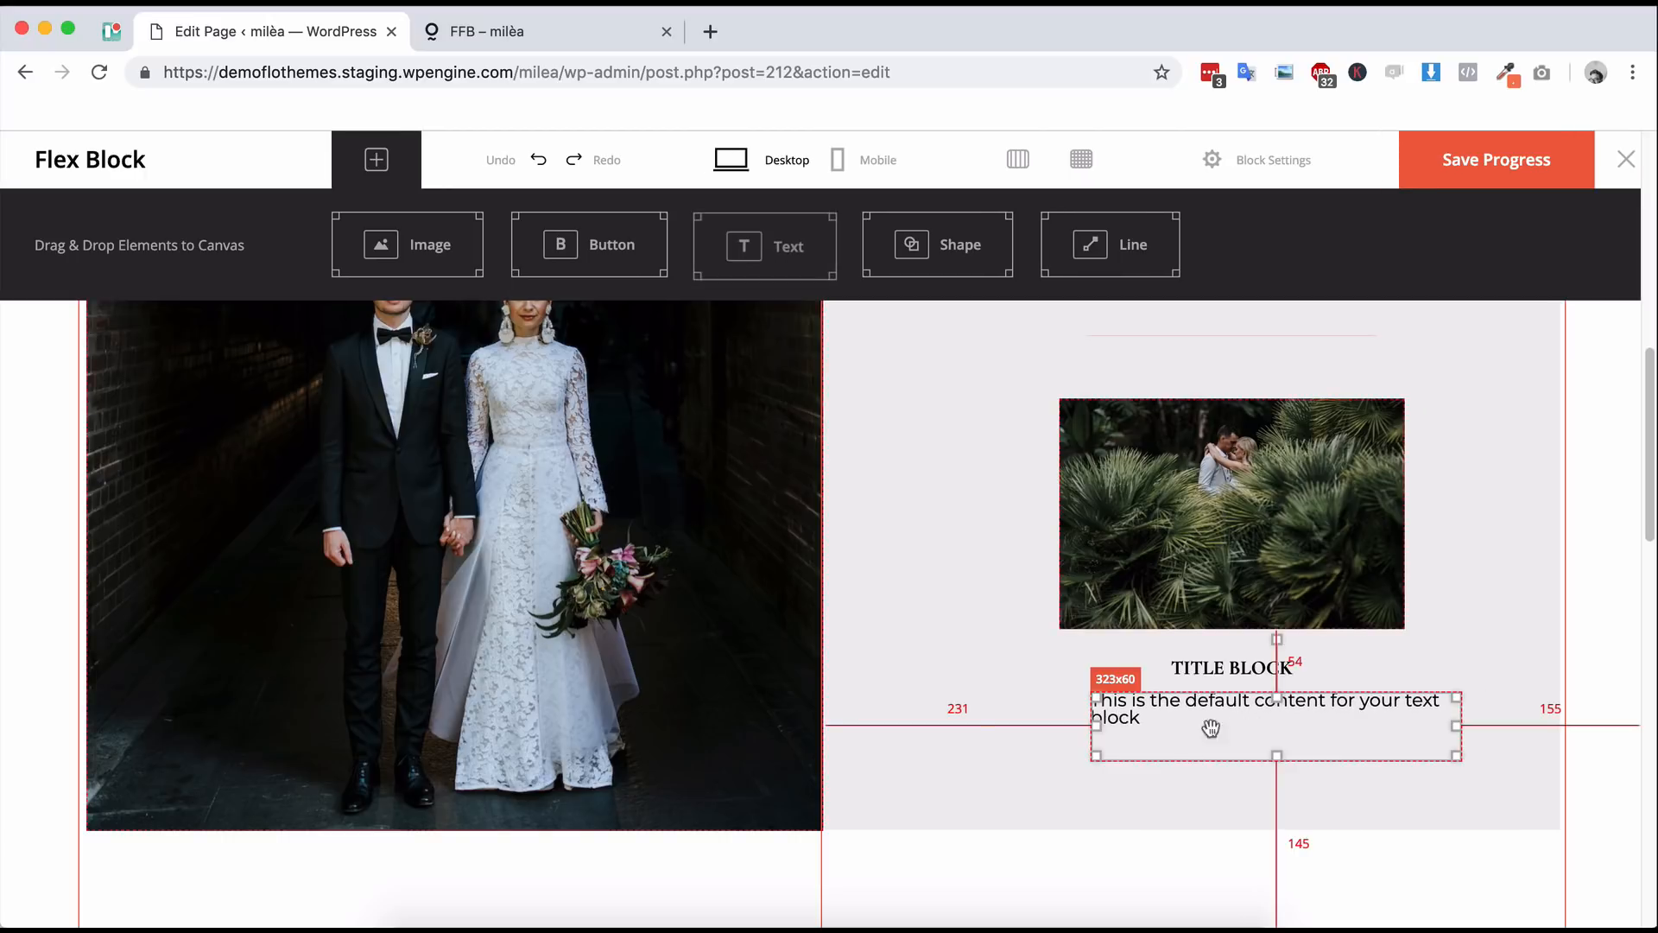
double_click(1155, 726)
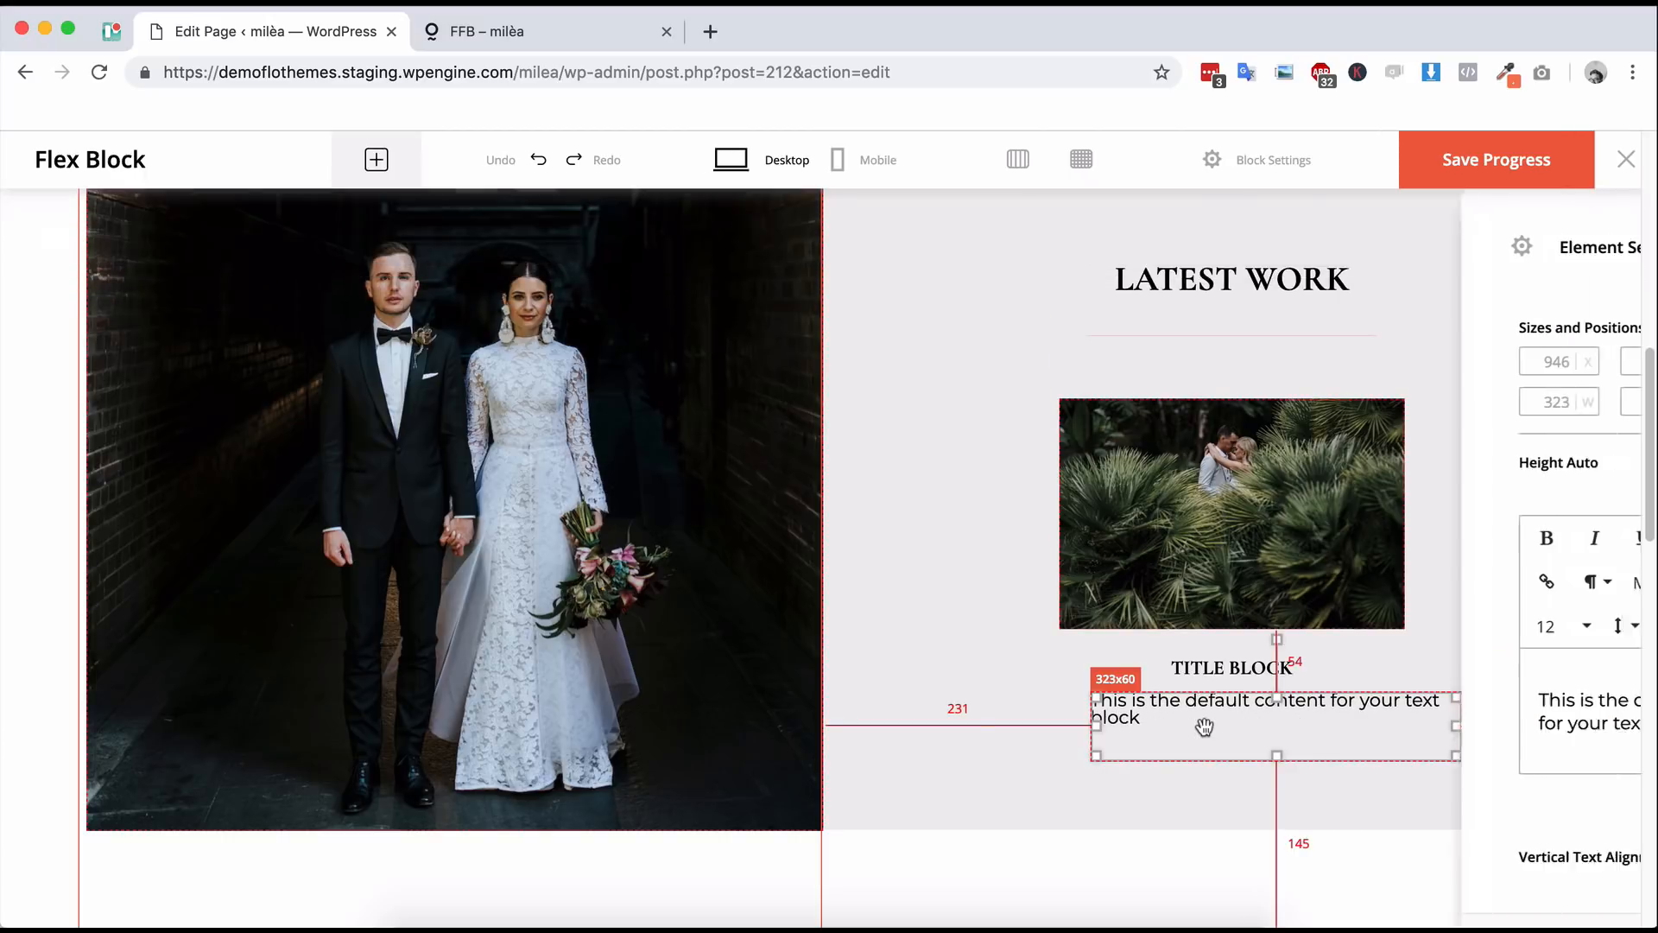
- Set the new caption text below TITLE BLOCK to the Pinyon Script font and close its settings
triple_click(1522, 715)
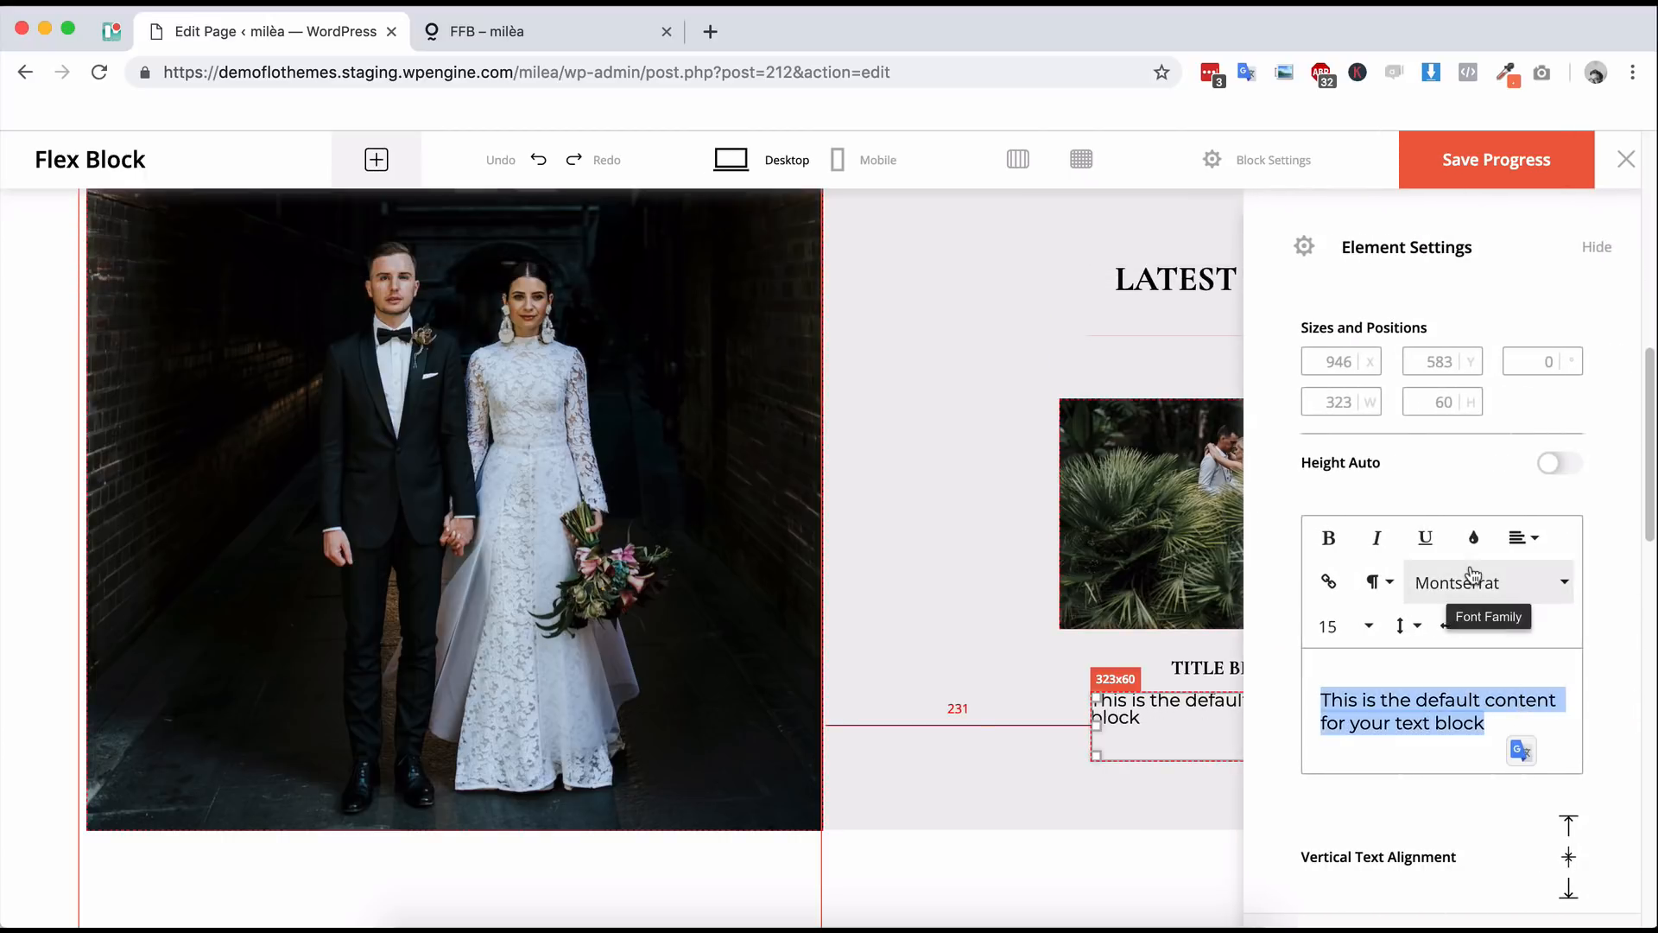
left_click(1479, 580)
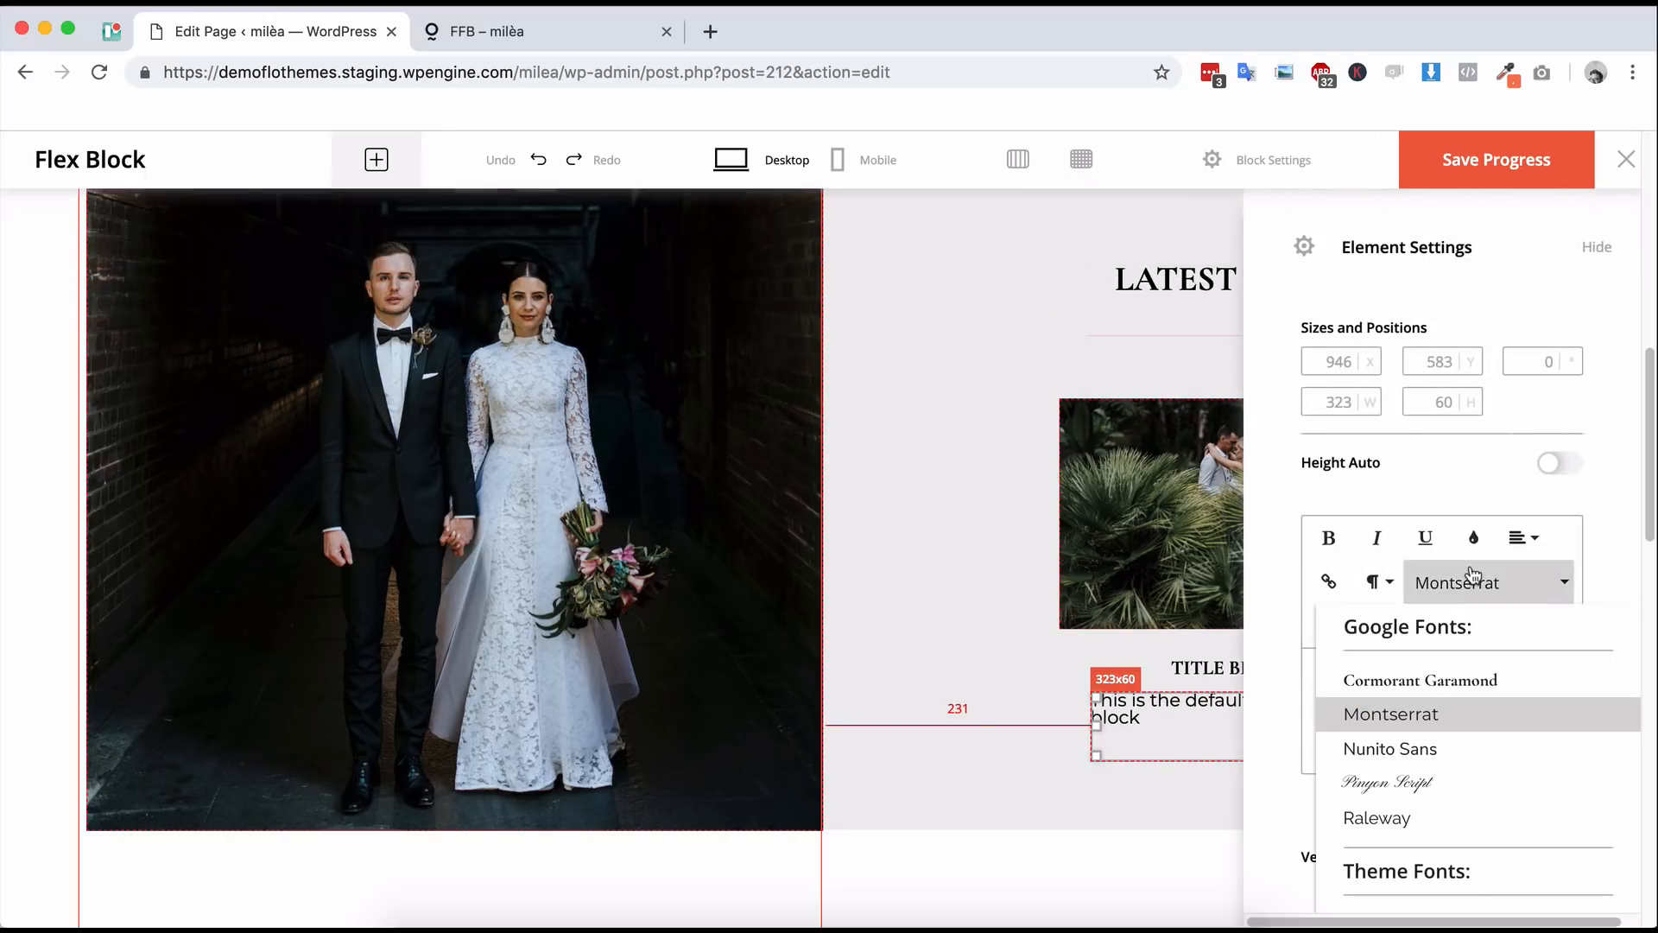
left_click(1405, 781)
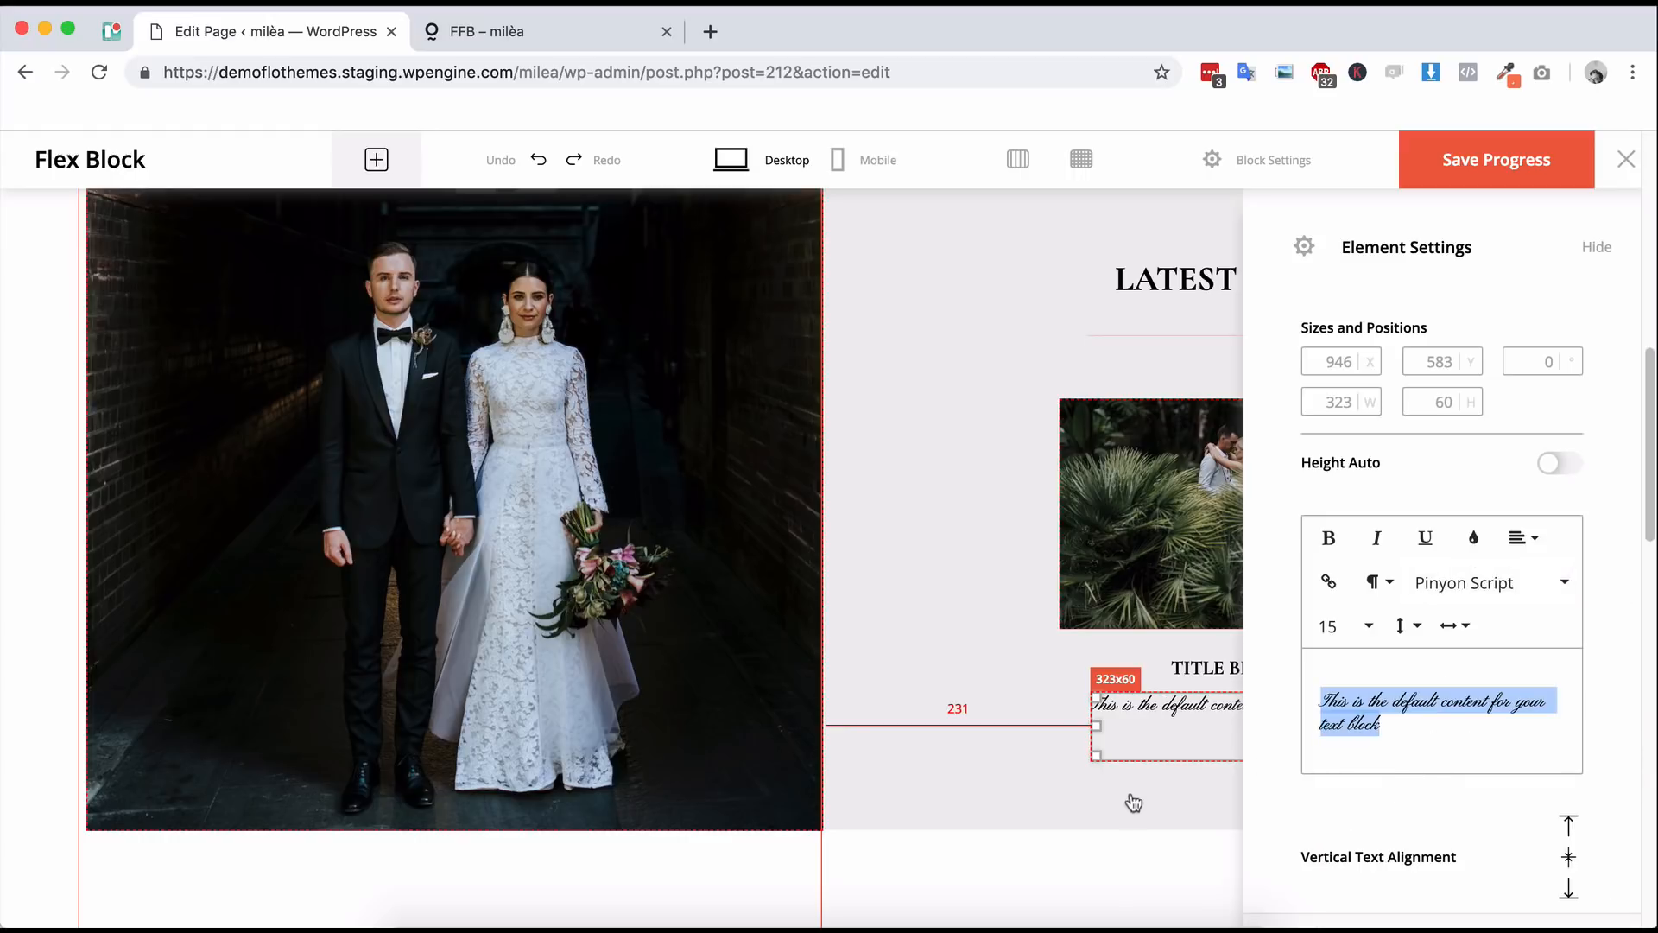
left_click(1416, 727)
left_click(1116, 853)
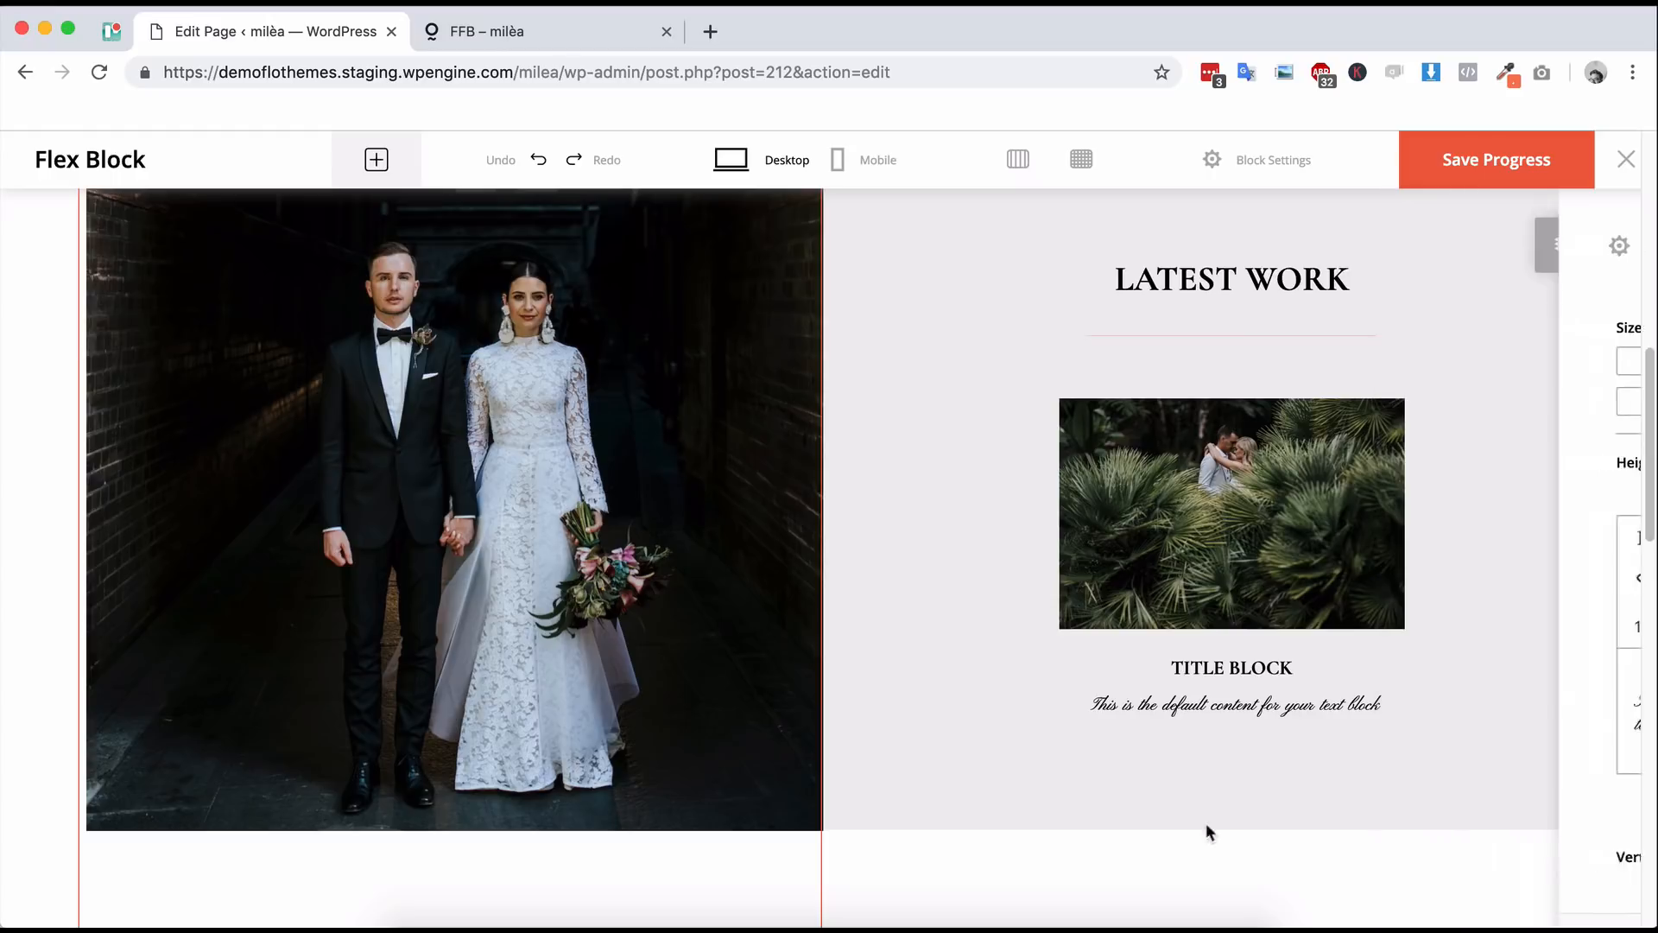
- Narrow the script caption's text box to about 281 px and centre-align its text
left_click_drag(1321, 714, 1275, 771)
left_click_drag(1451, 725, 1404, 725)
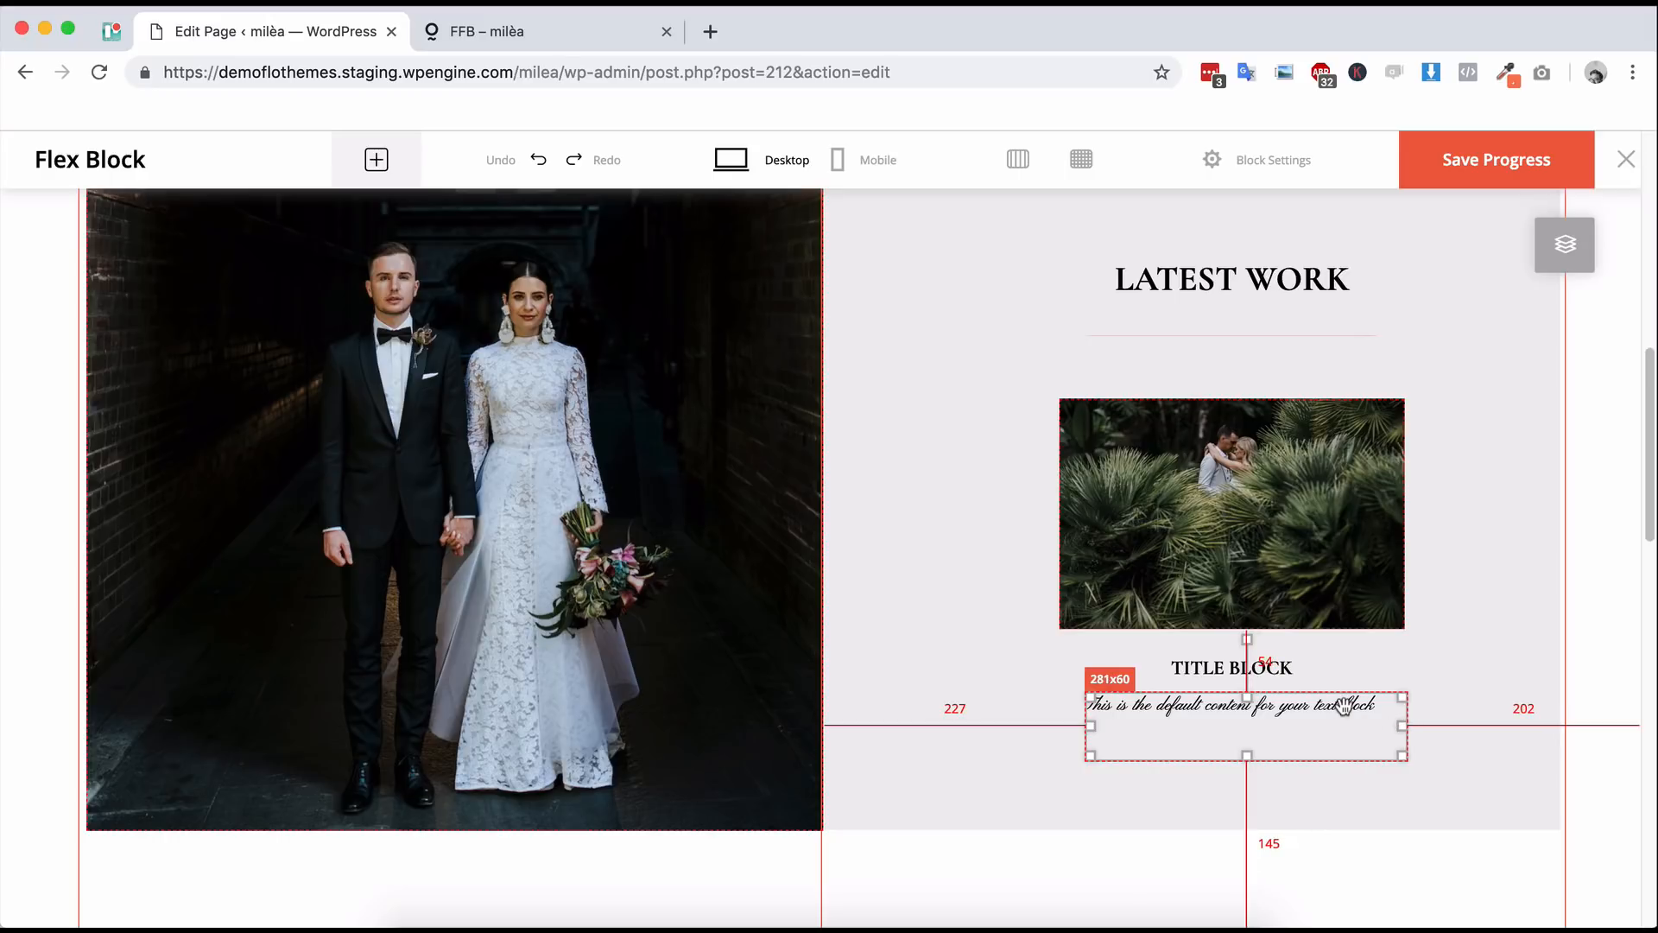
double_click(1343, 707)
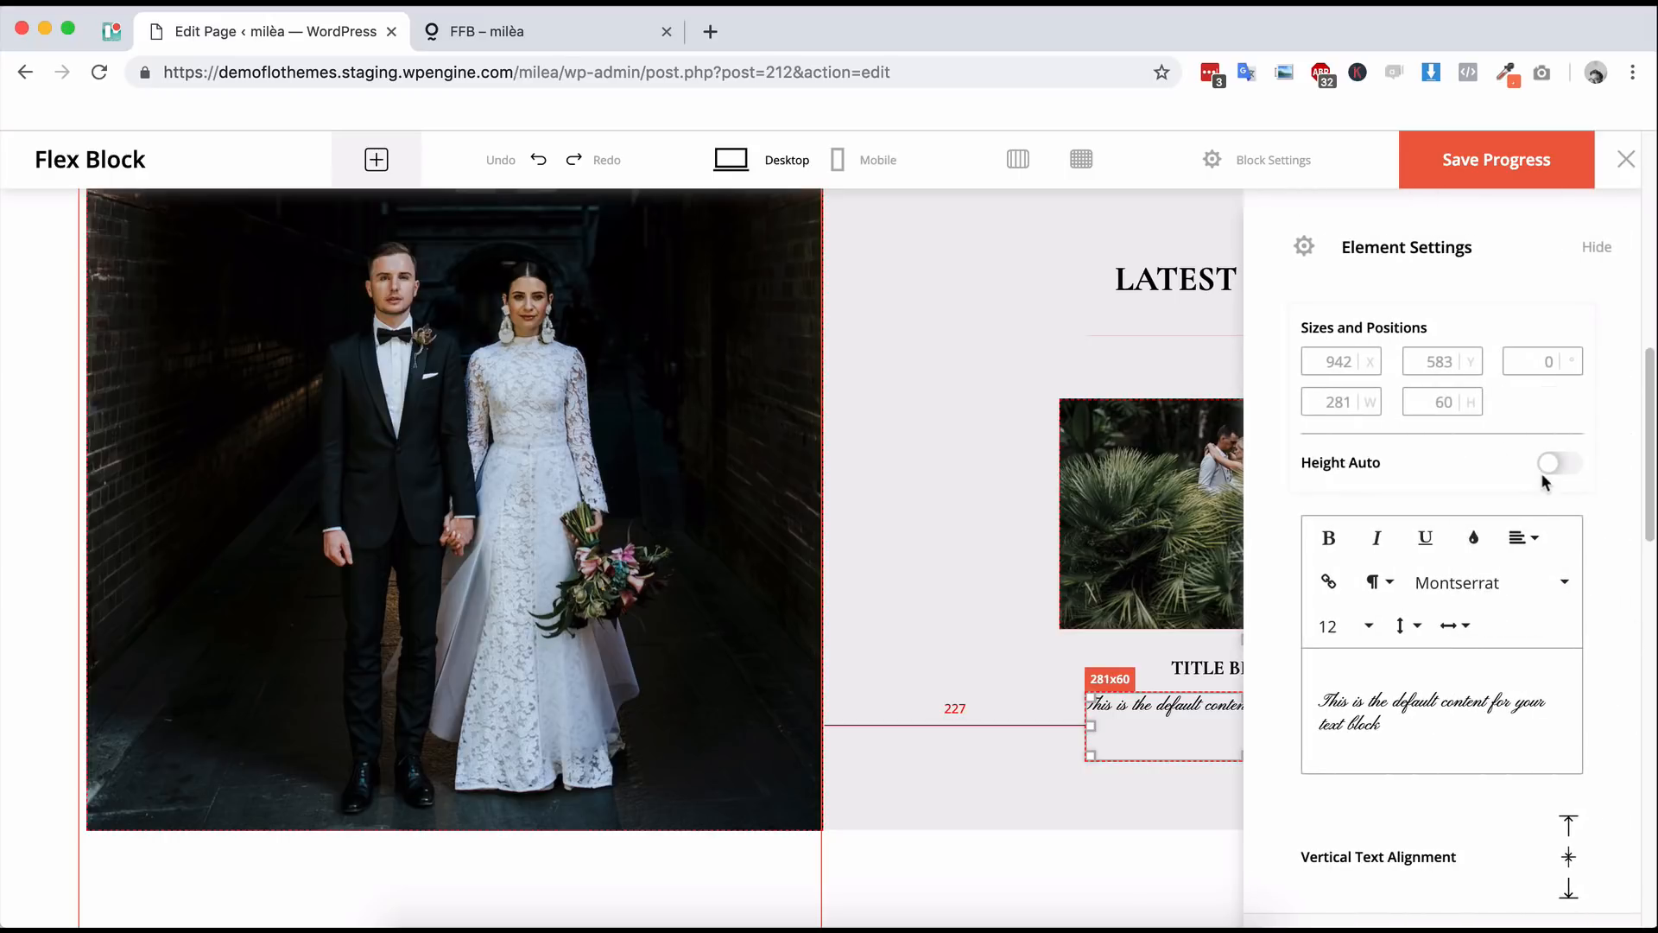
left_click(1524, 538)
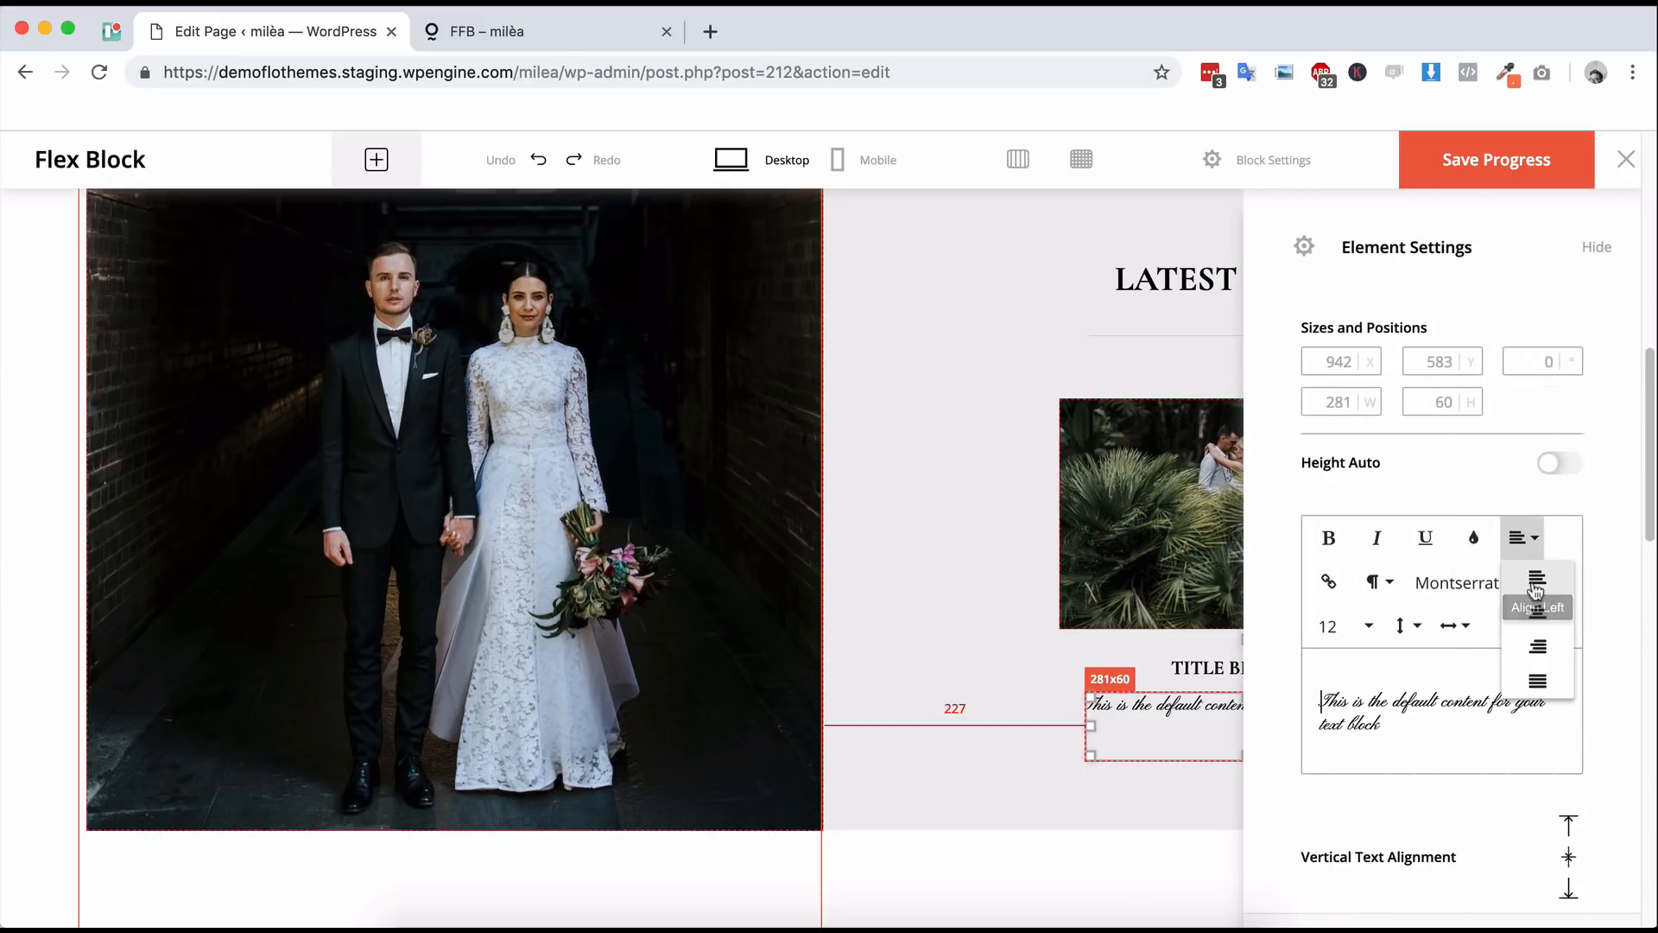
left_click(1440, 706)
triple_click(1440, 706)
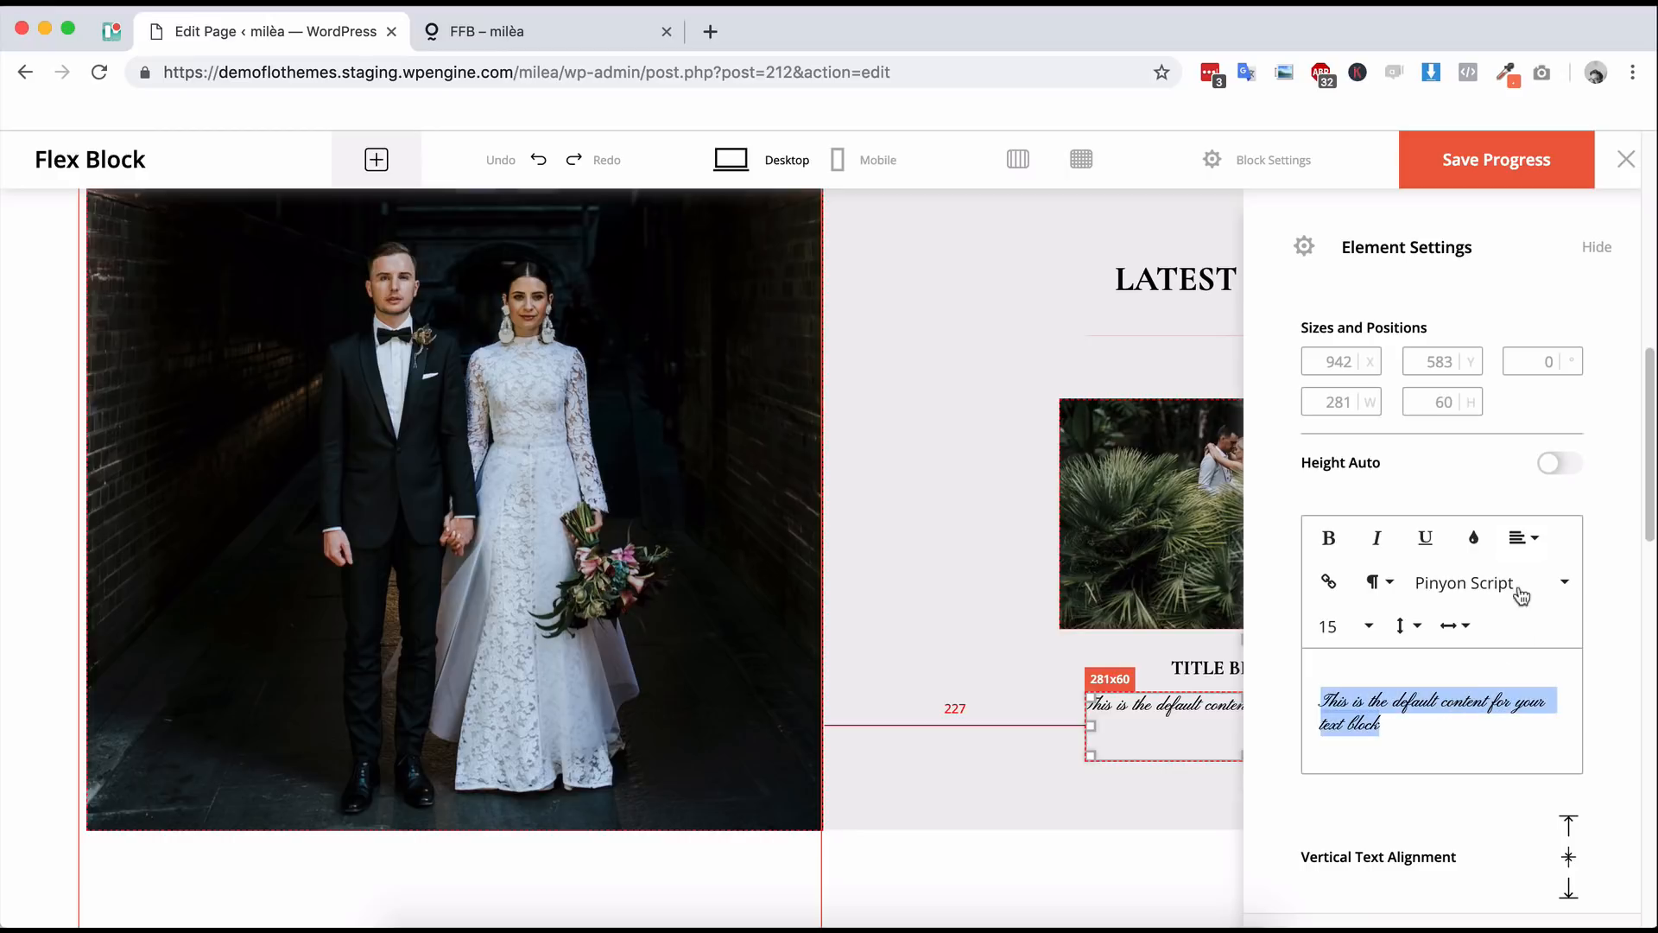
left_click(1524, 538)
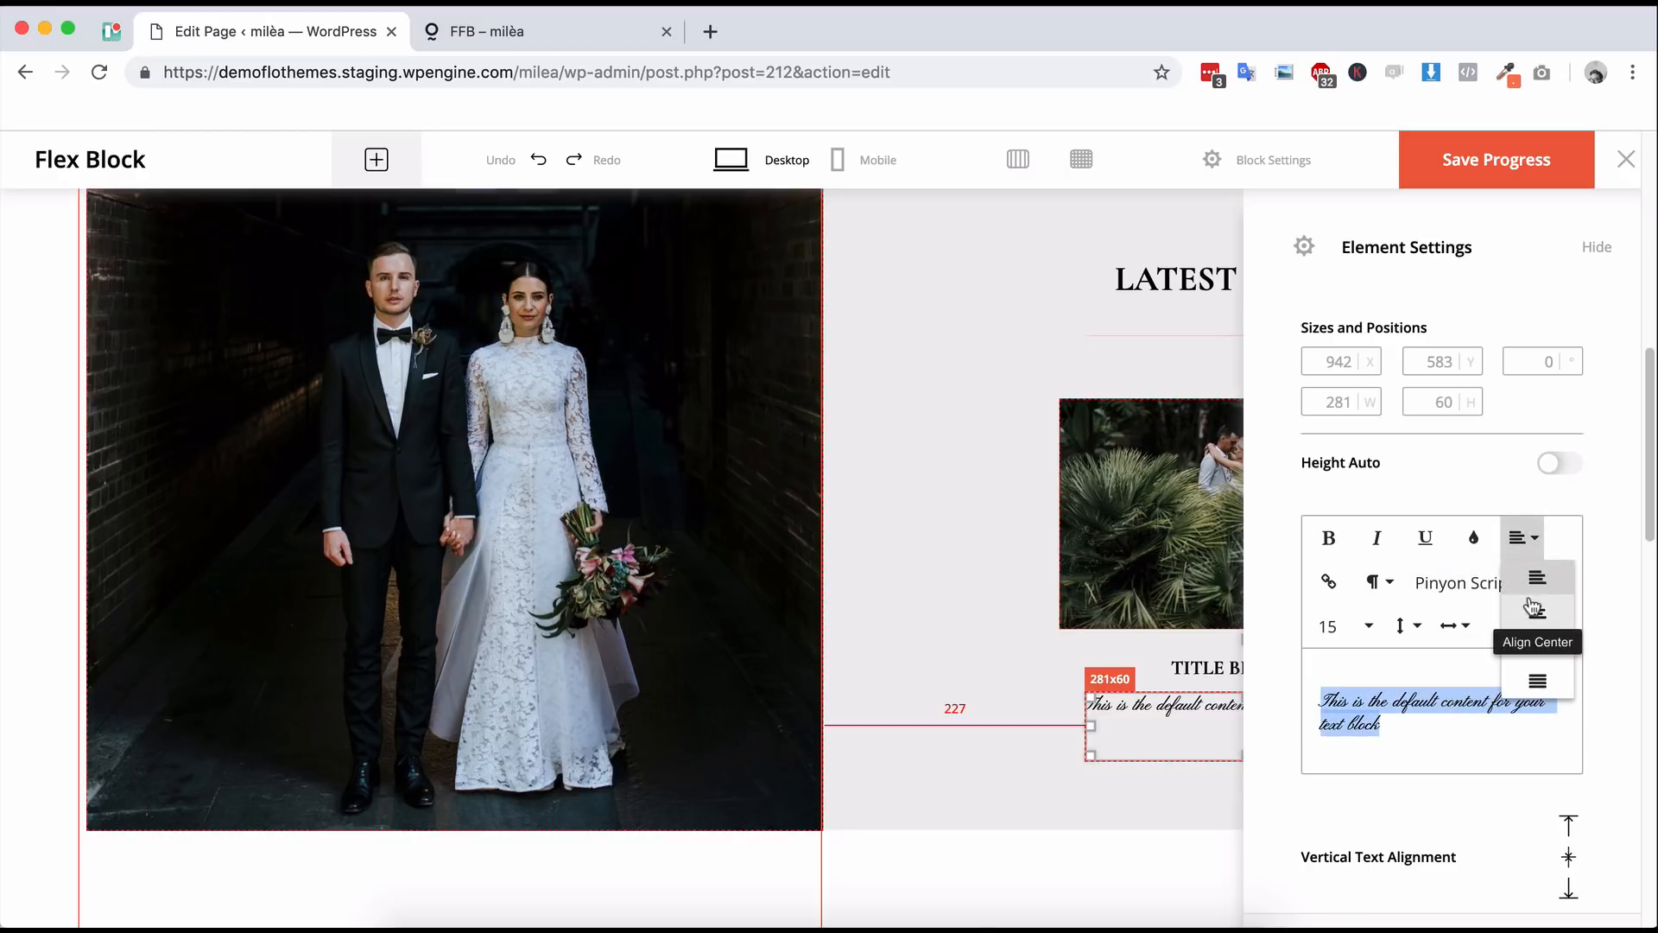
left_click(1534, 607)
left_click(1123, 872)
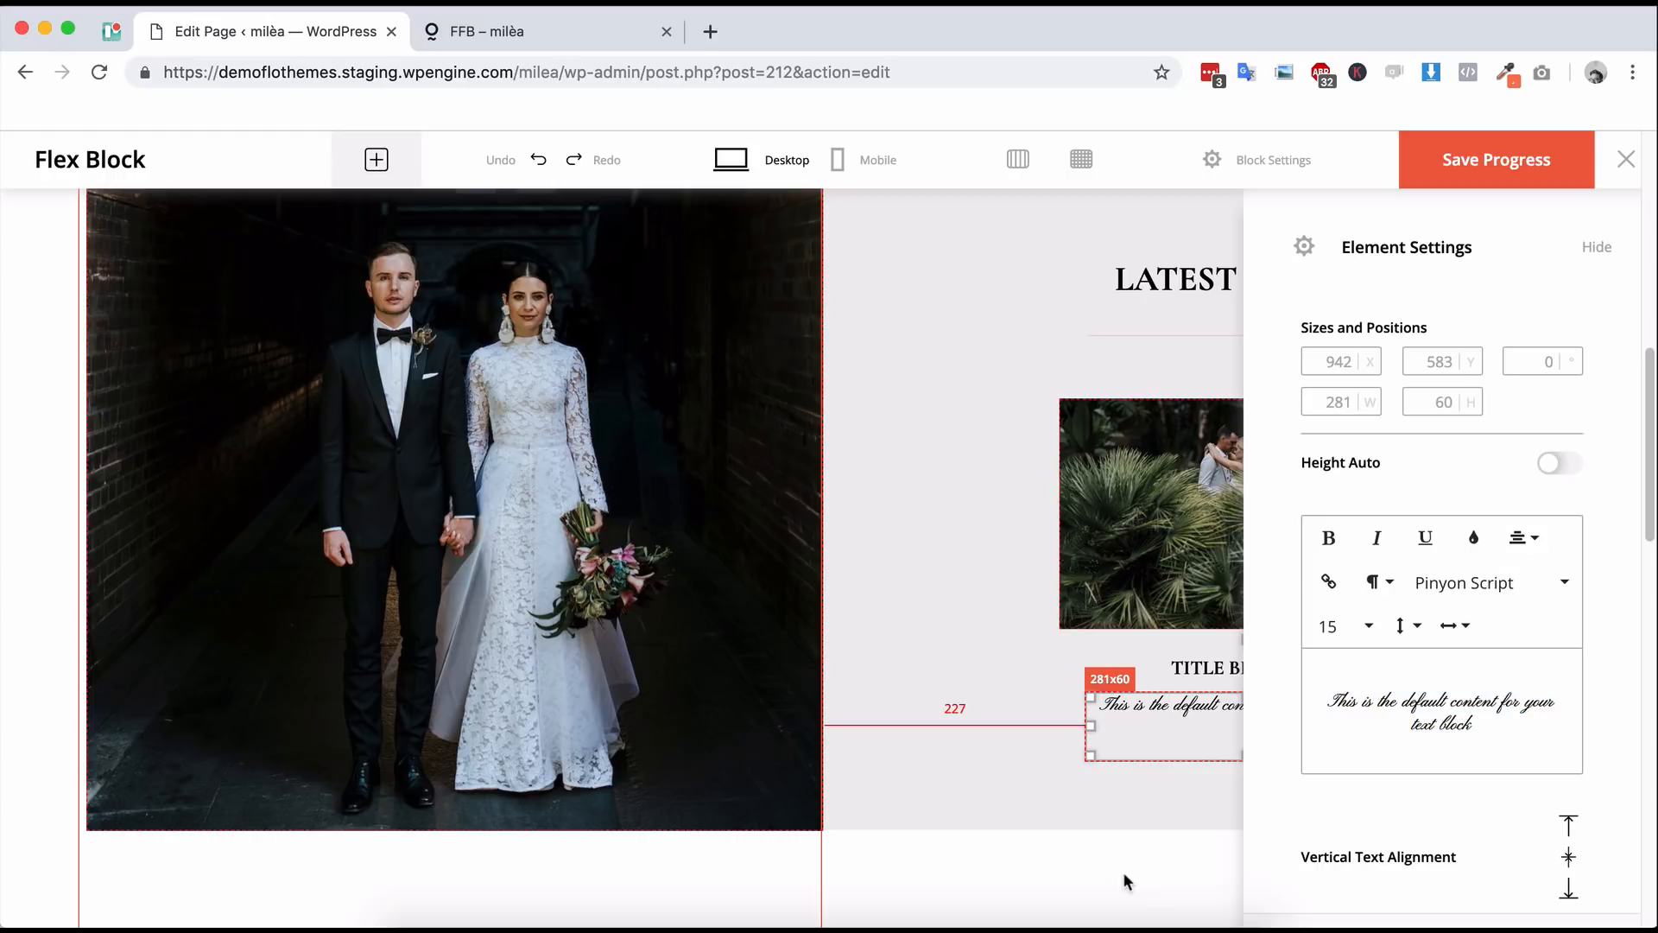
- Shift the script caption box sideways until it is centred under TITLE BLOCK with 214 px on each side, and deselect it
left_click(1309, 725)
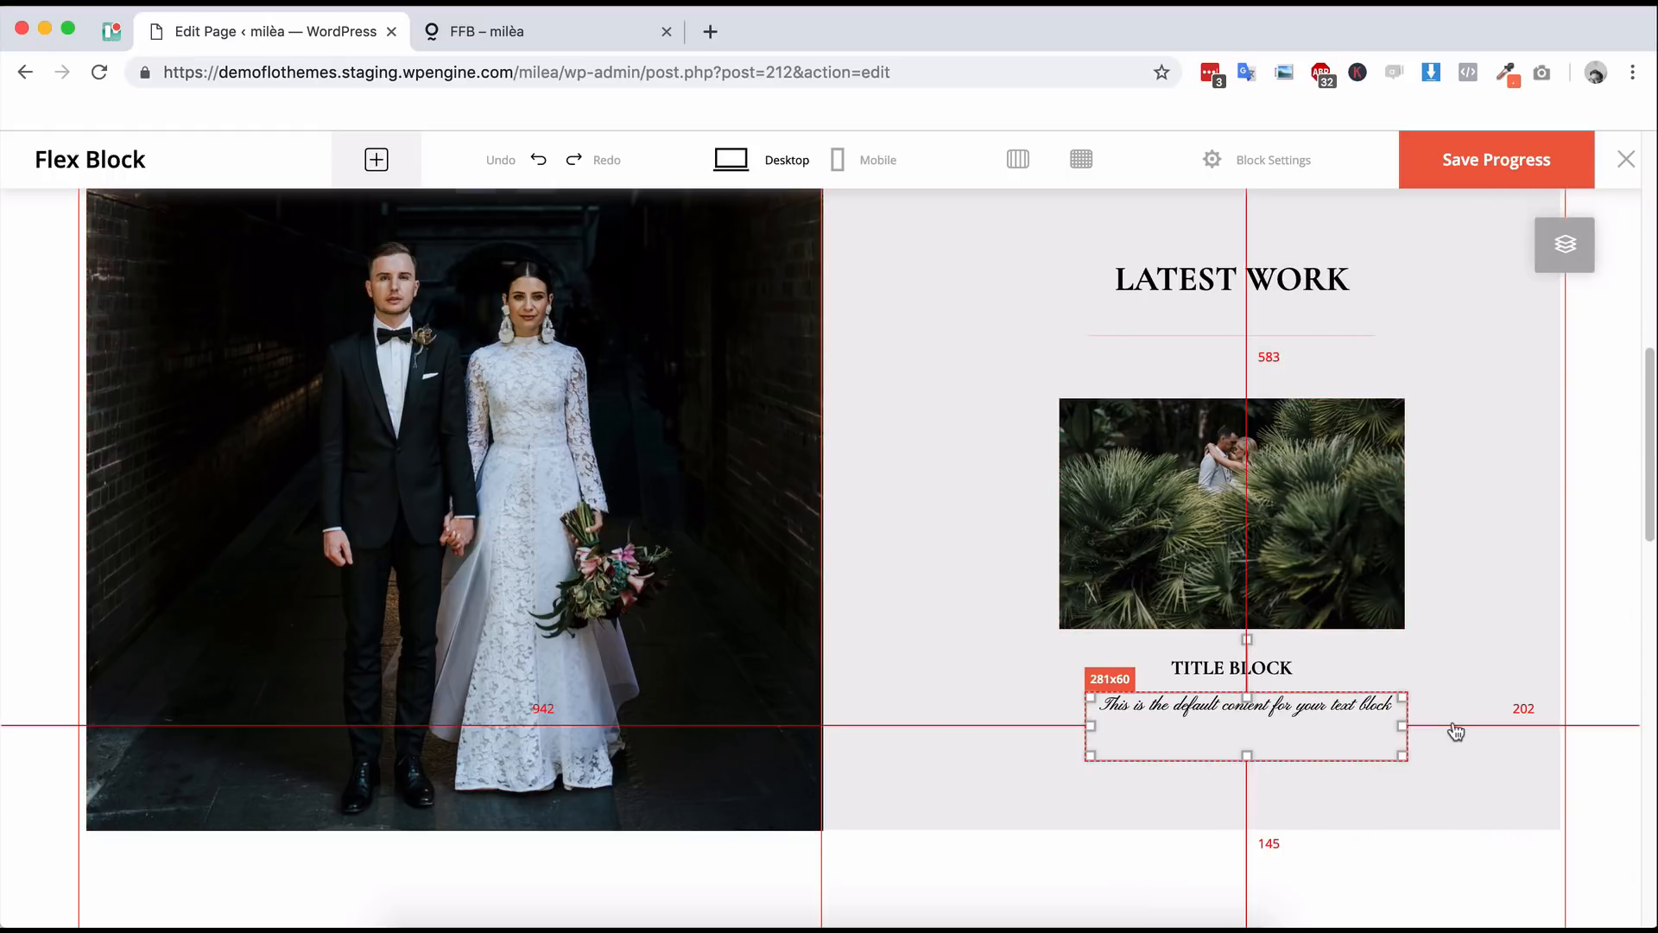
key("Left")
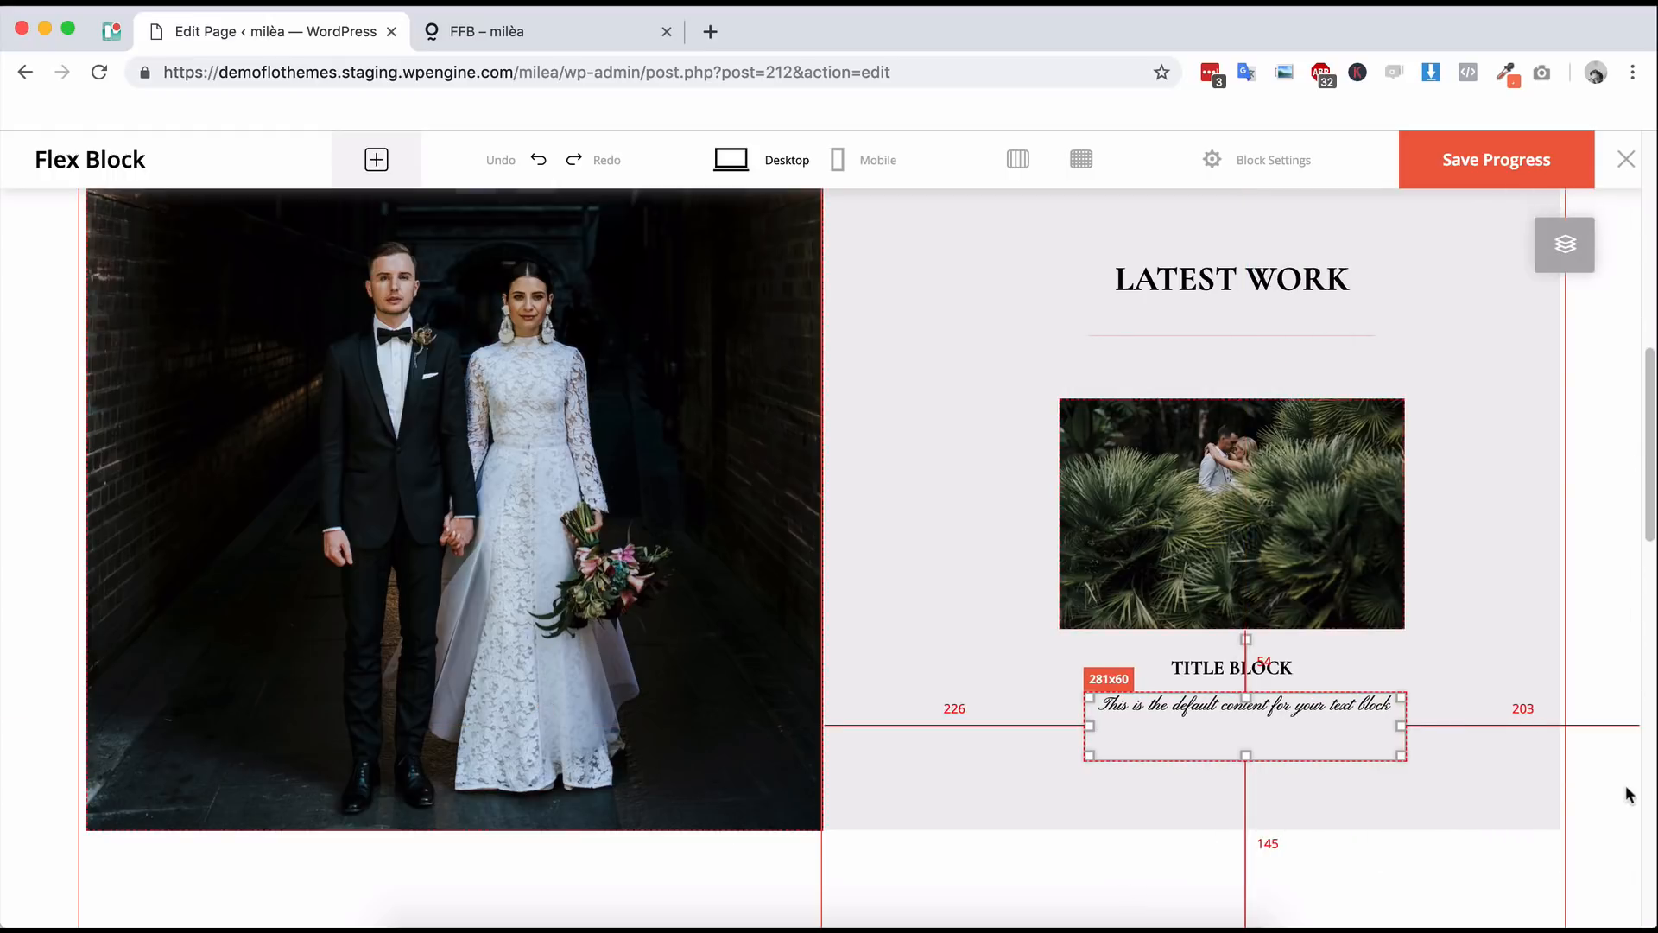
key("Left")
key("Left")
key("Left")
key("Left")
key("Left")
key("Left")
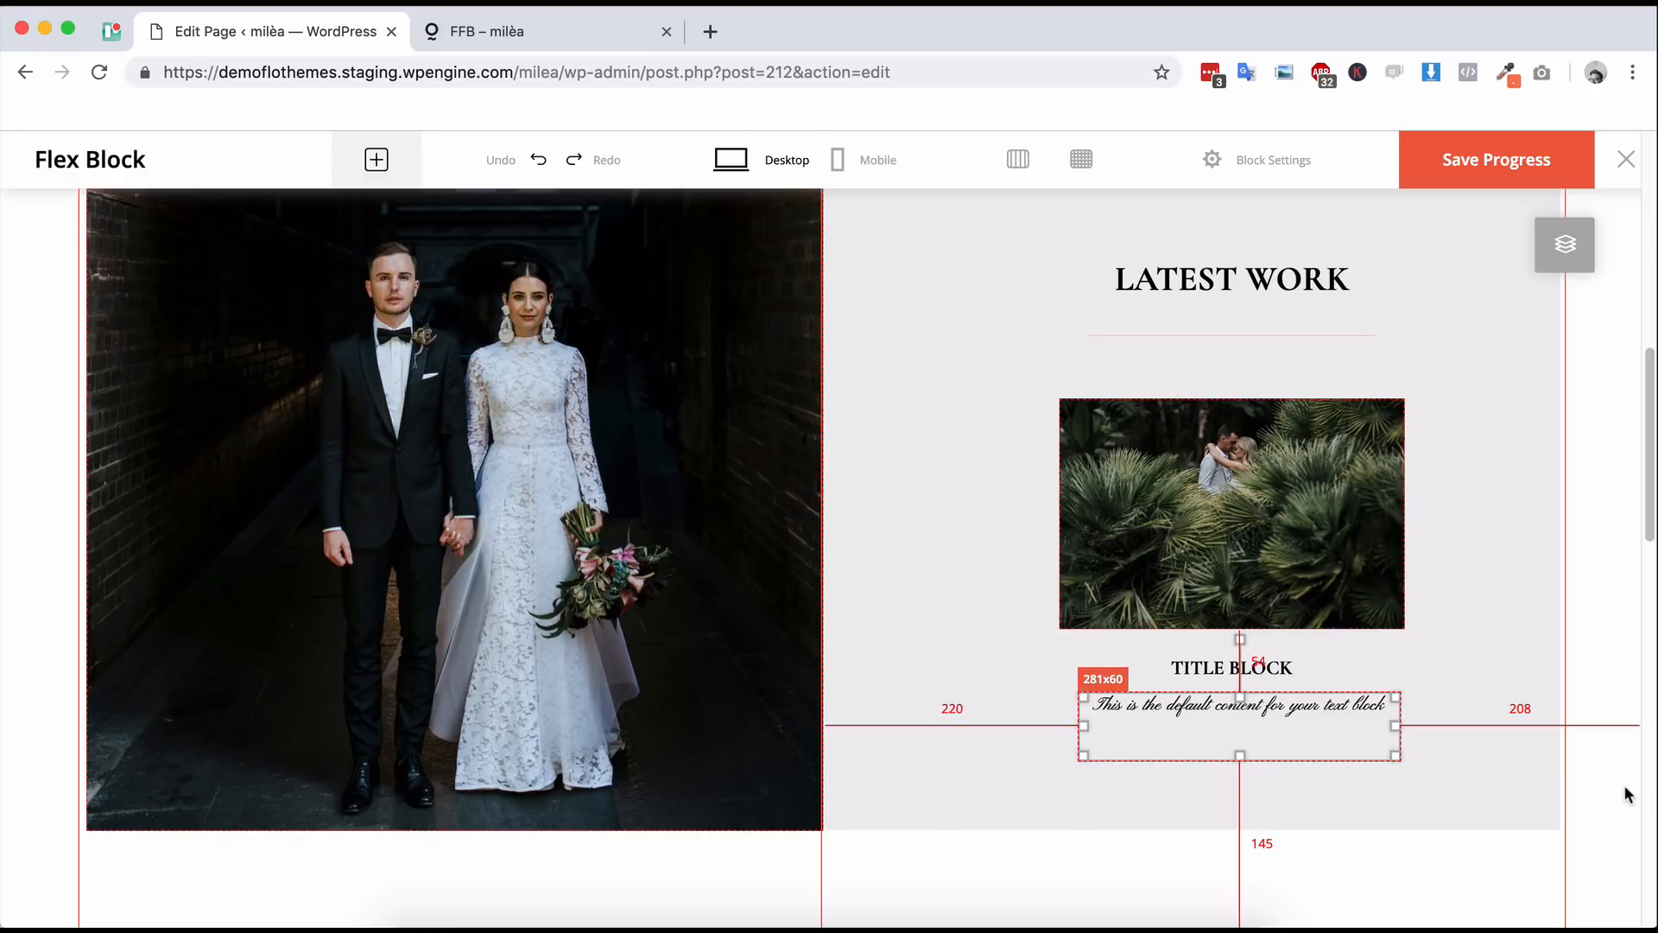
key("Left")
key("Left")
key("Left")
key("Left")
key("Left")
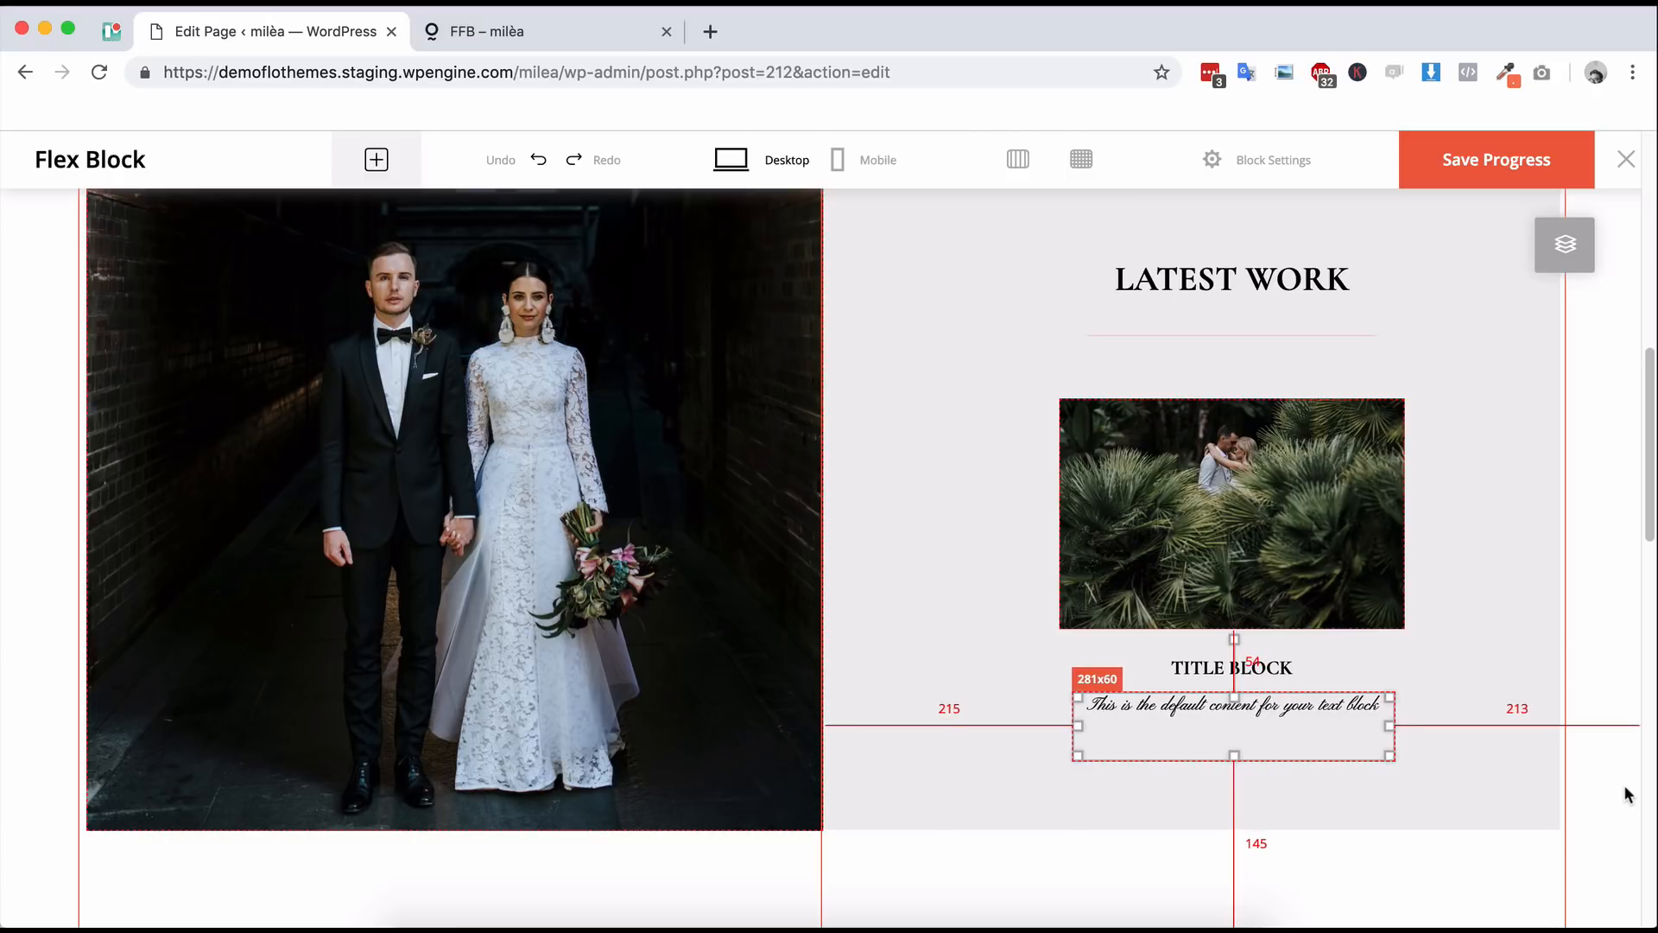
key("Left")
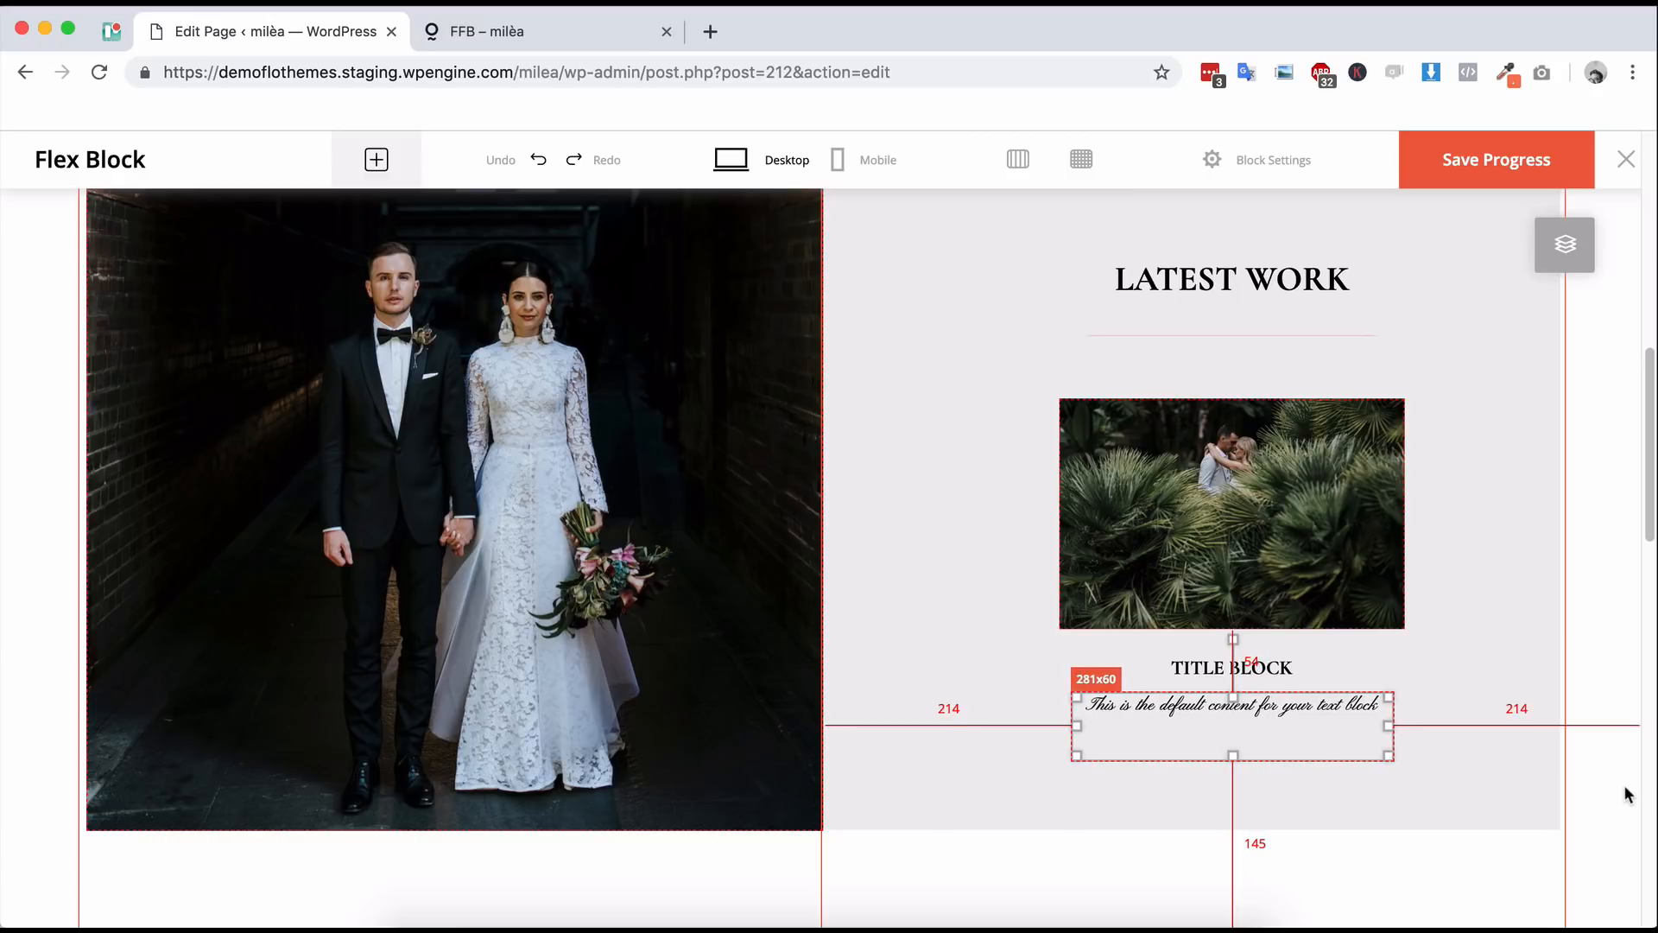
left_click(1632, 786)
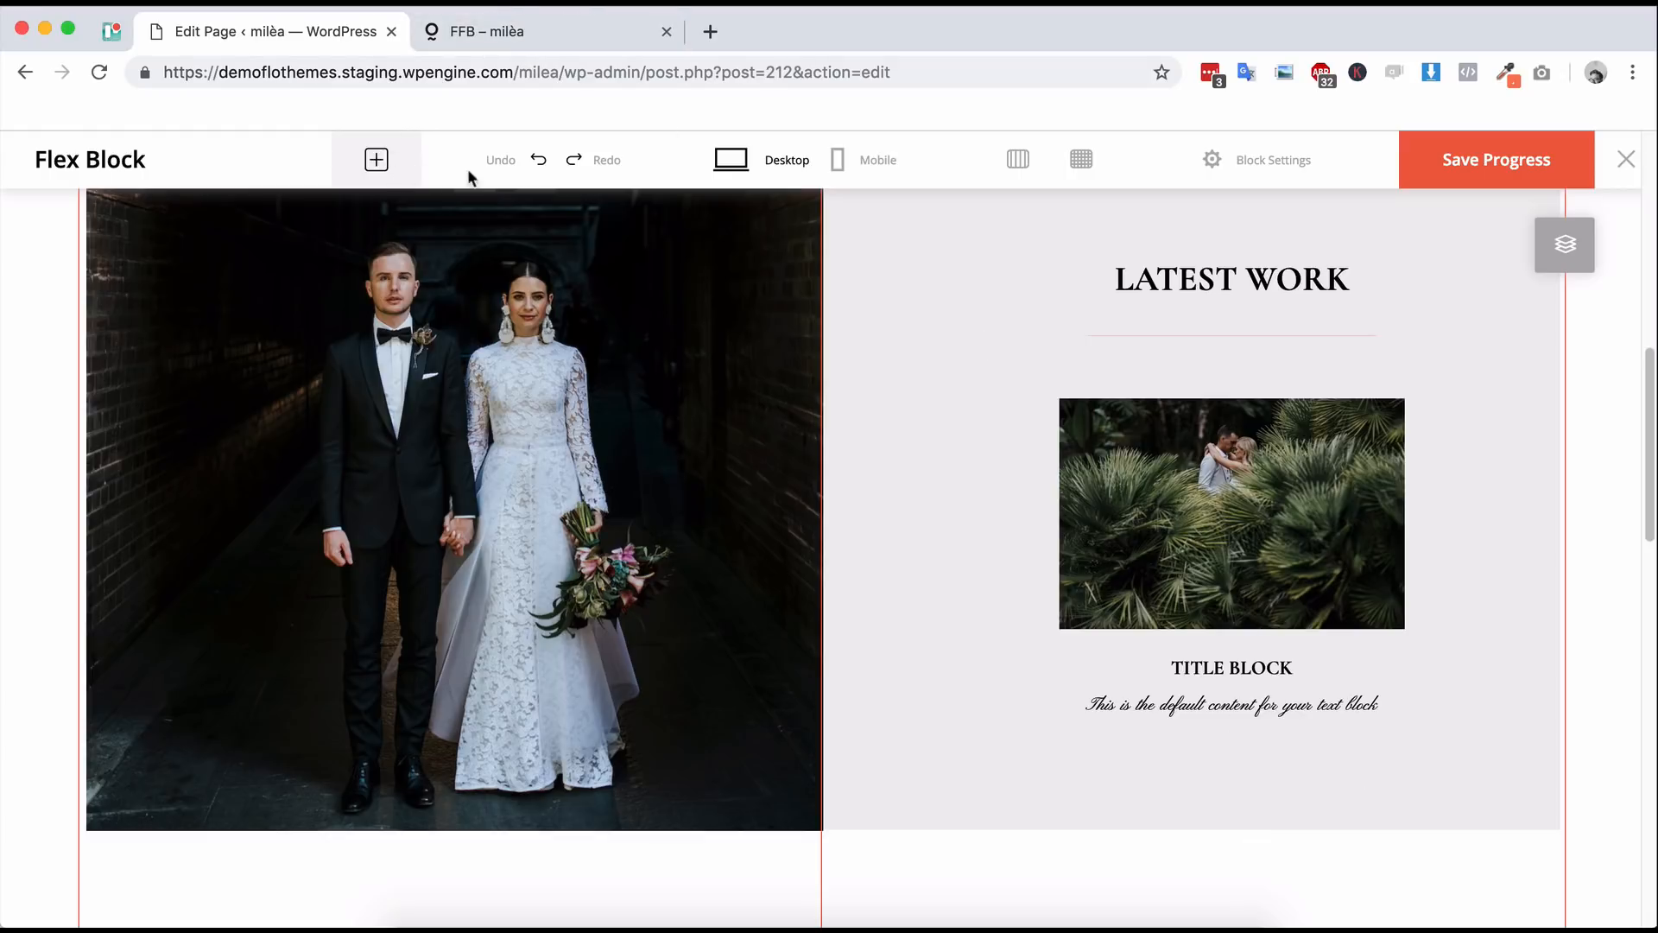
- Add a button element below the script caption and centre it in the grey panel with 274 px on each side
left_click(375, 161)
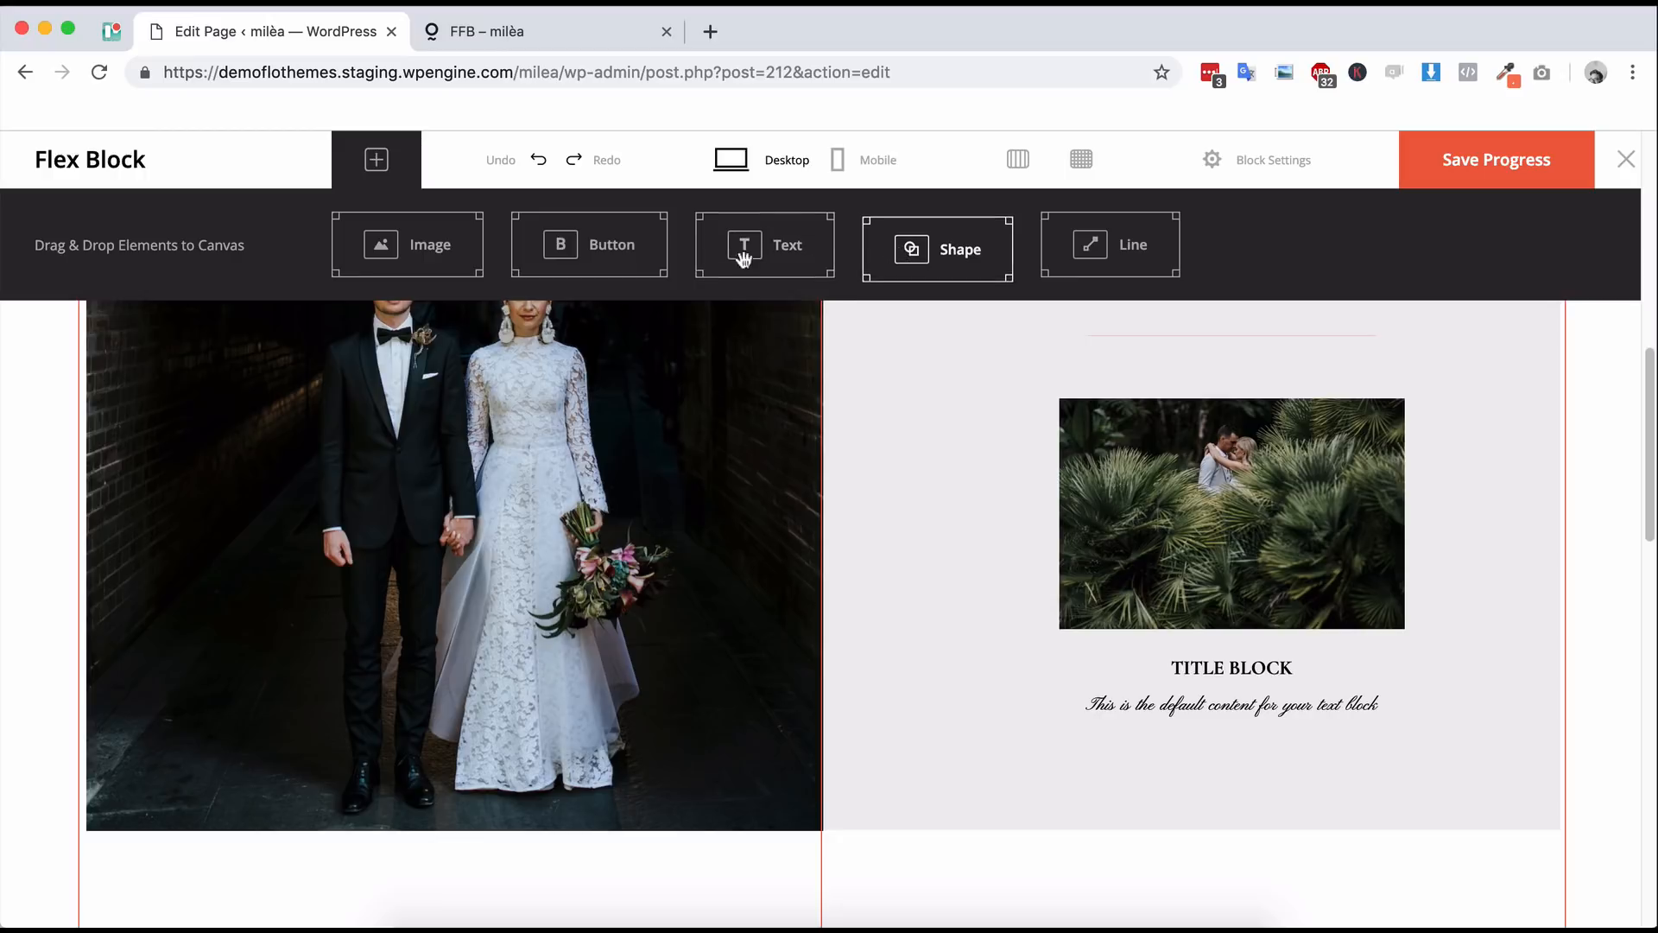
left_click_drag(581, 248, 1246, 777)
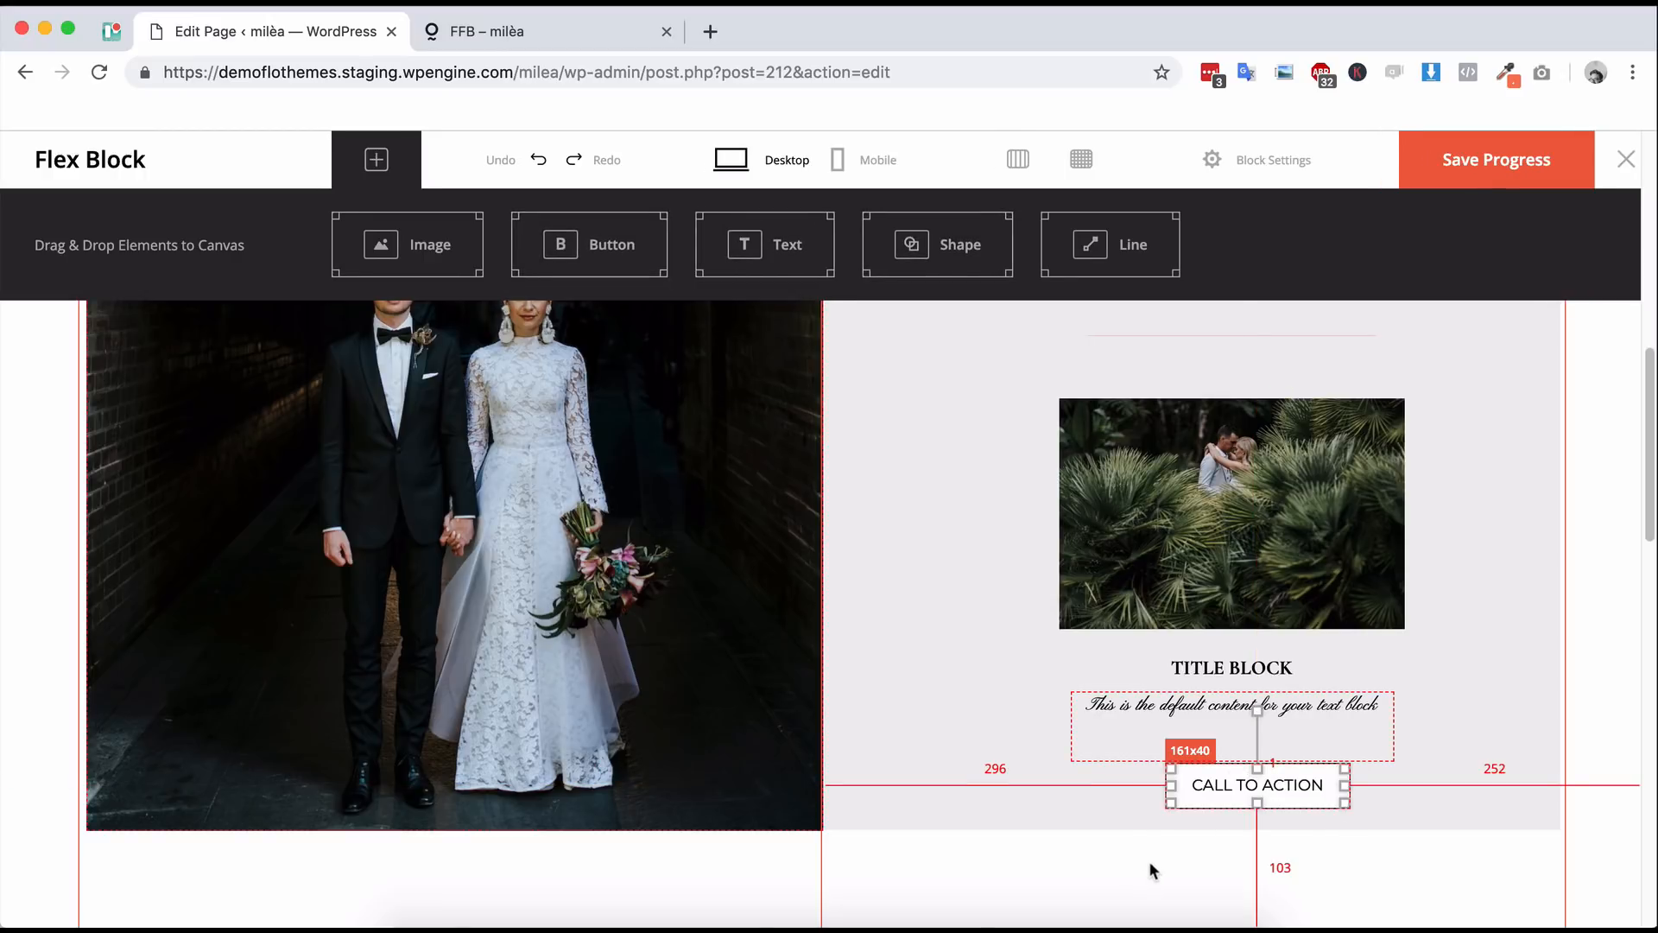
key("Left")
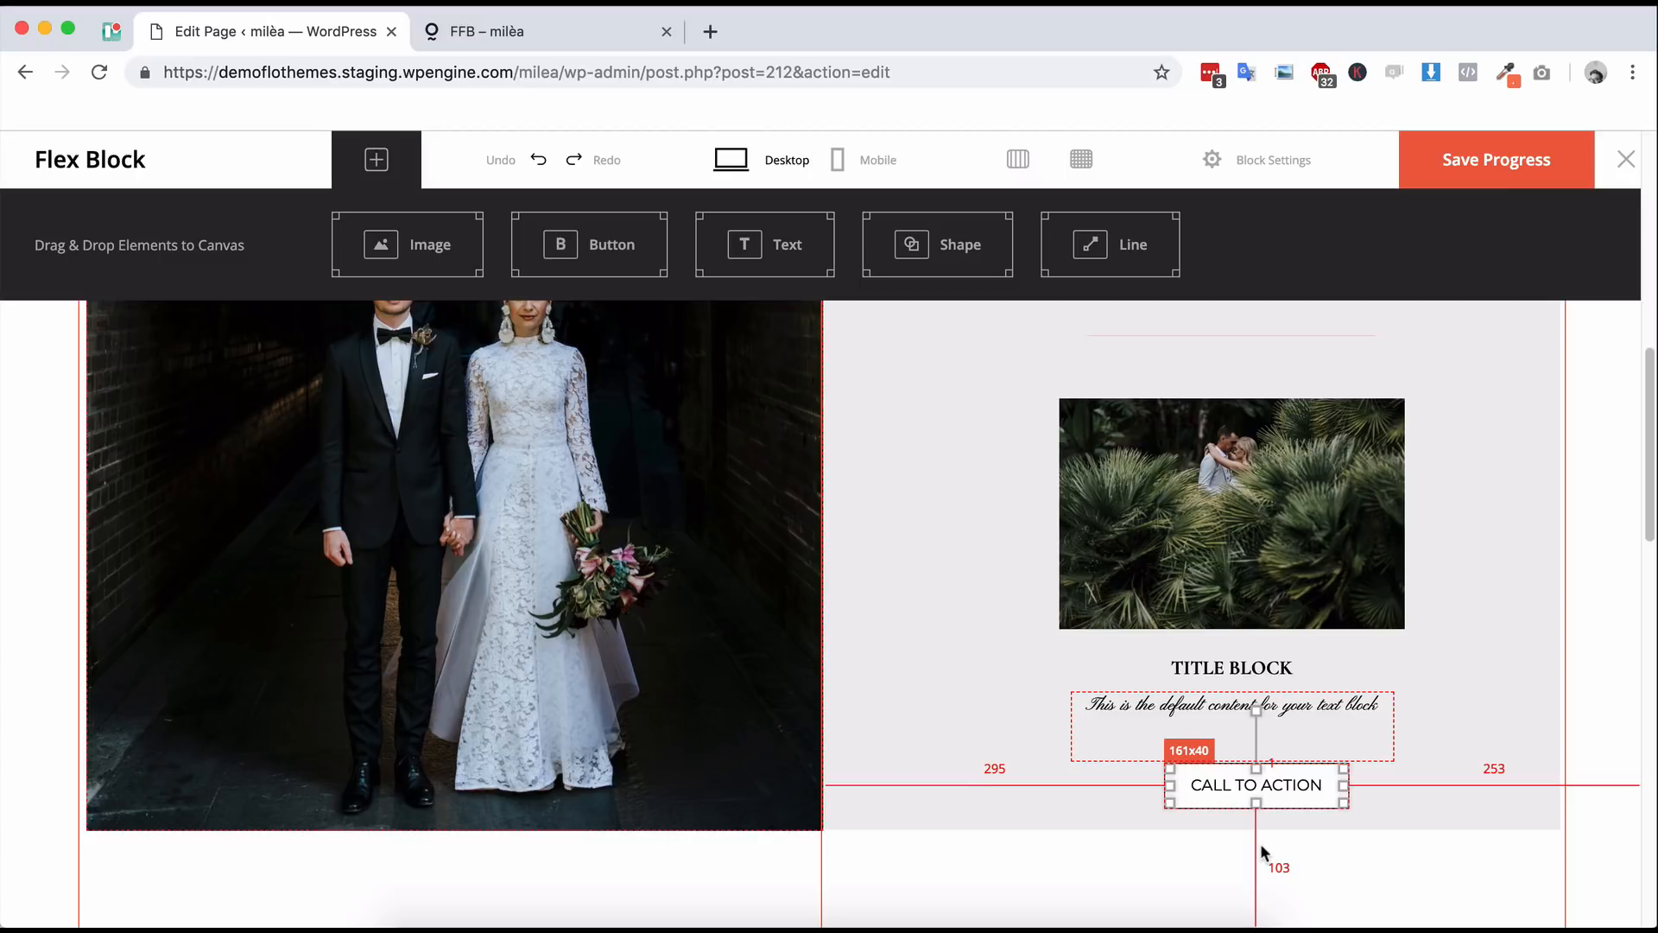
key("Left")
key("Left")
key("Left")
key("Left")
key("Left")
key("Left")
key("shift+Left")
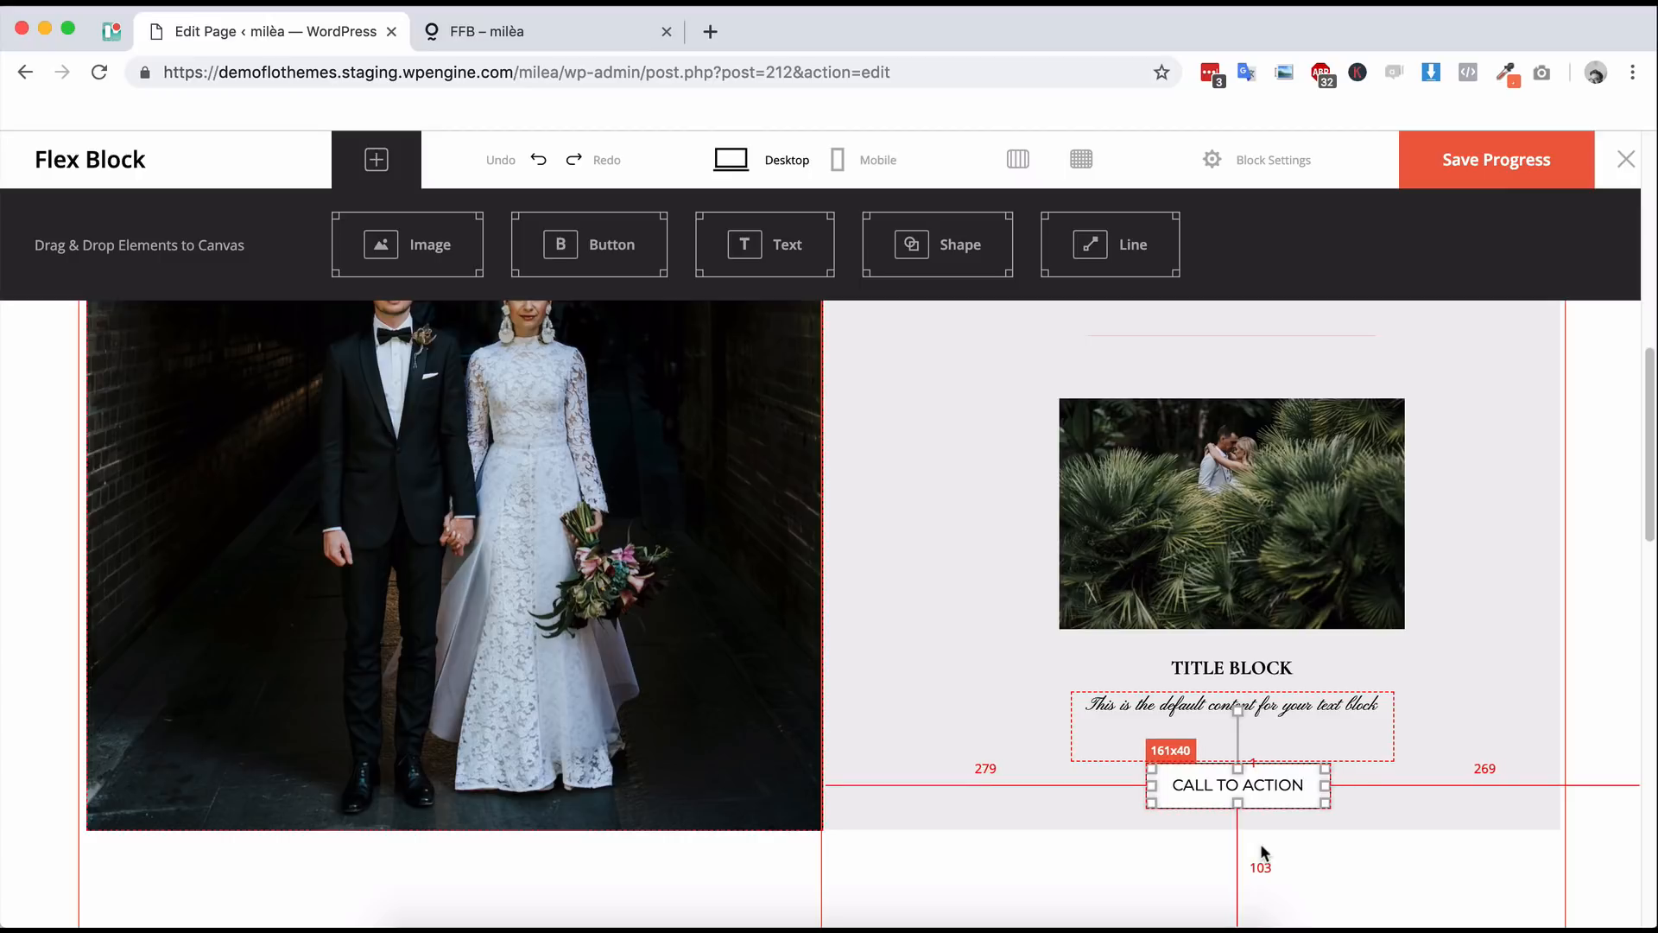
key("Left")
key("Left")
key("Left")
key("Left")
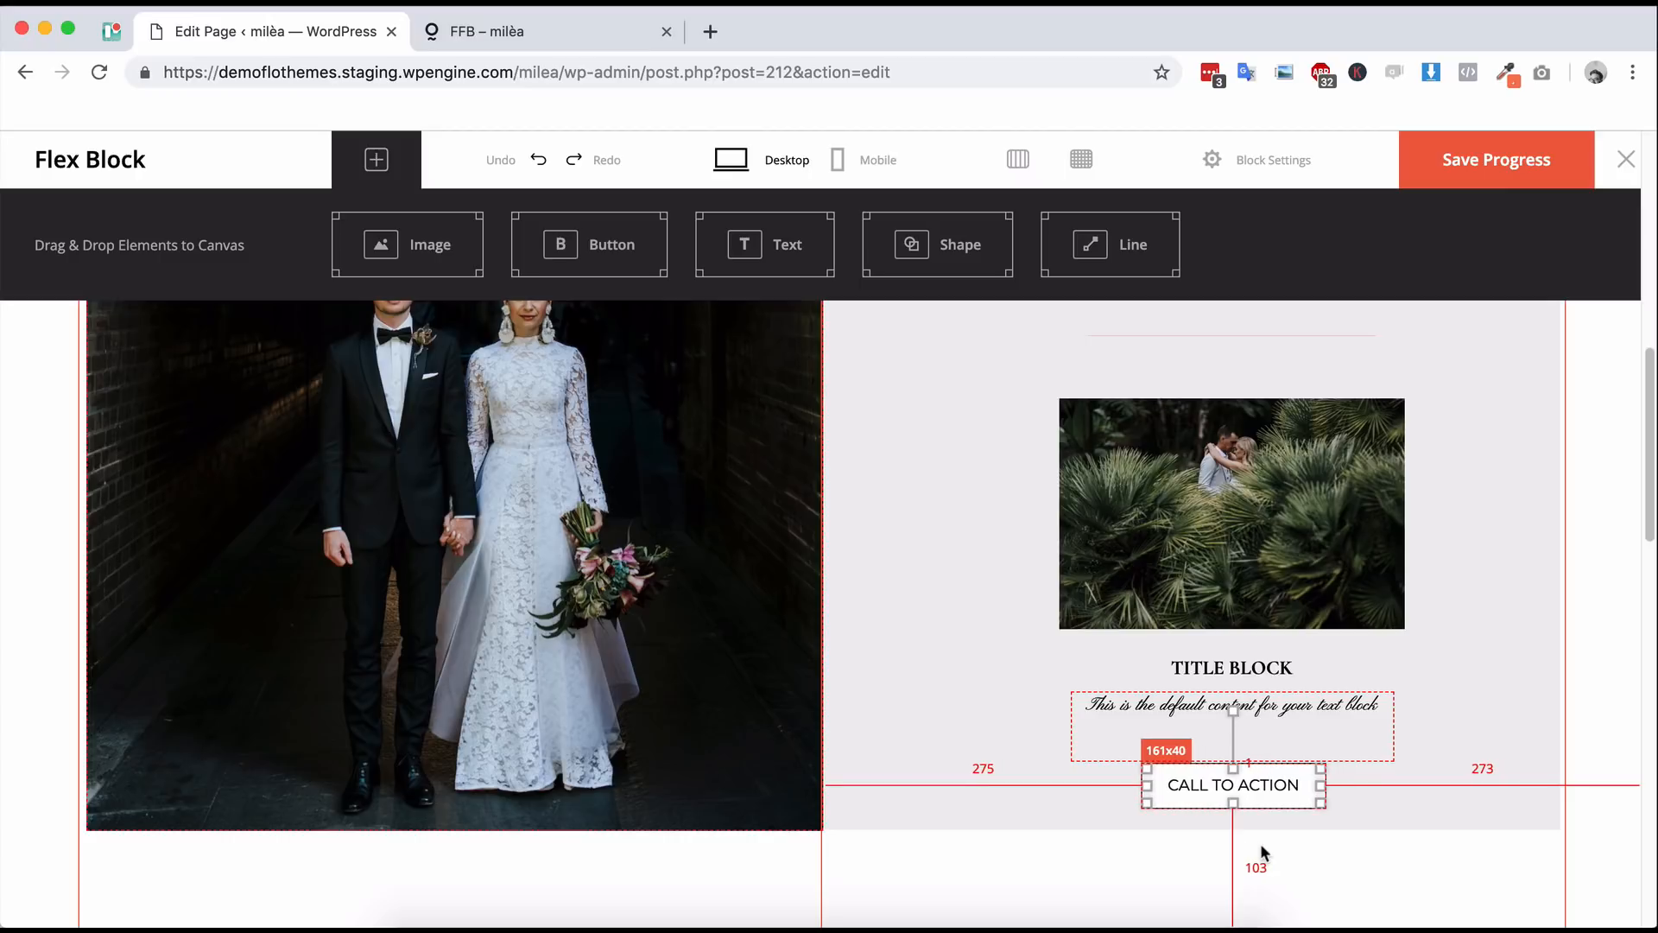
key("Left")
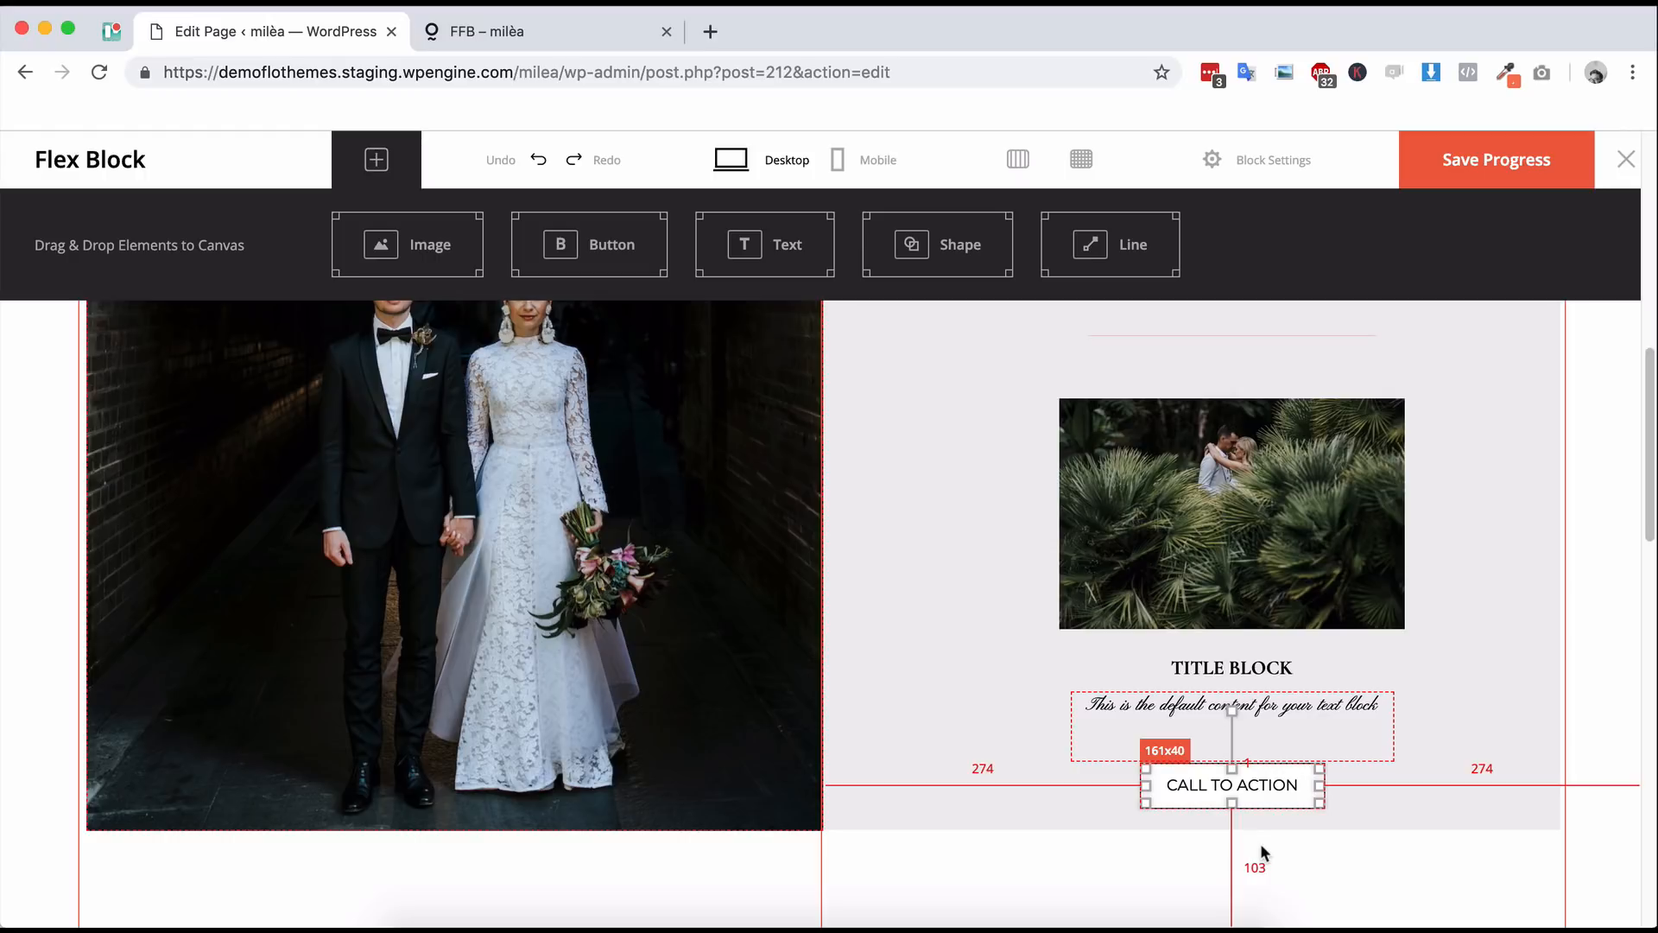
left_click(1357, 858)
- Resize the CALL TO ACTION button to 150 px wide and 50 px high
double_click(1257, 793)
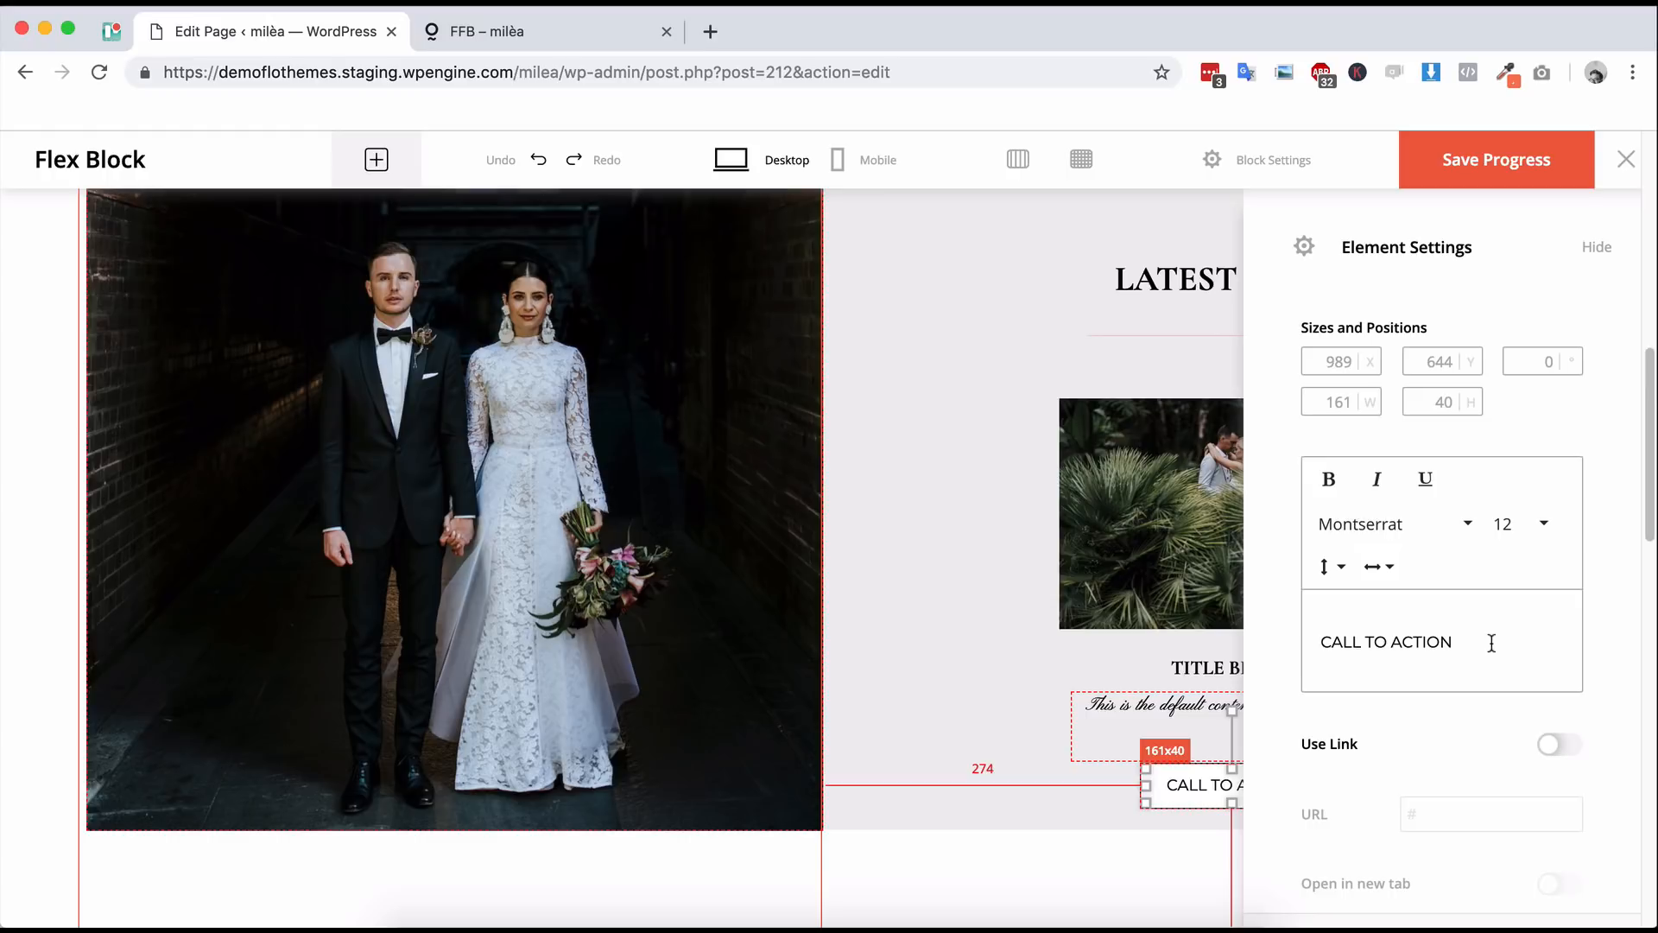
left_click_drag(1444, 639, 1325, 639)
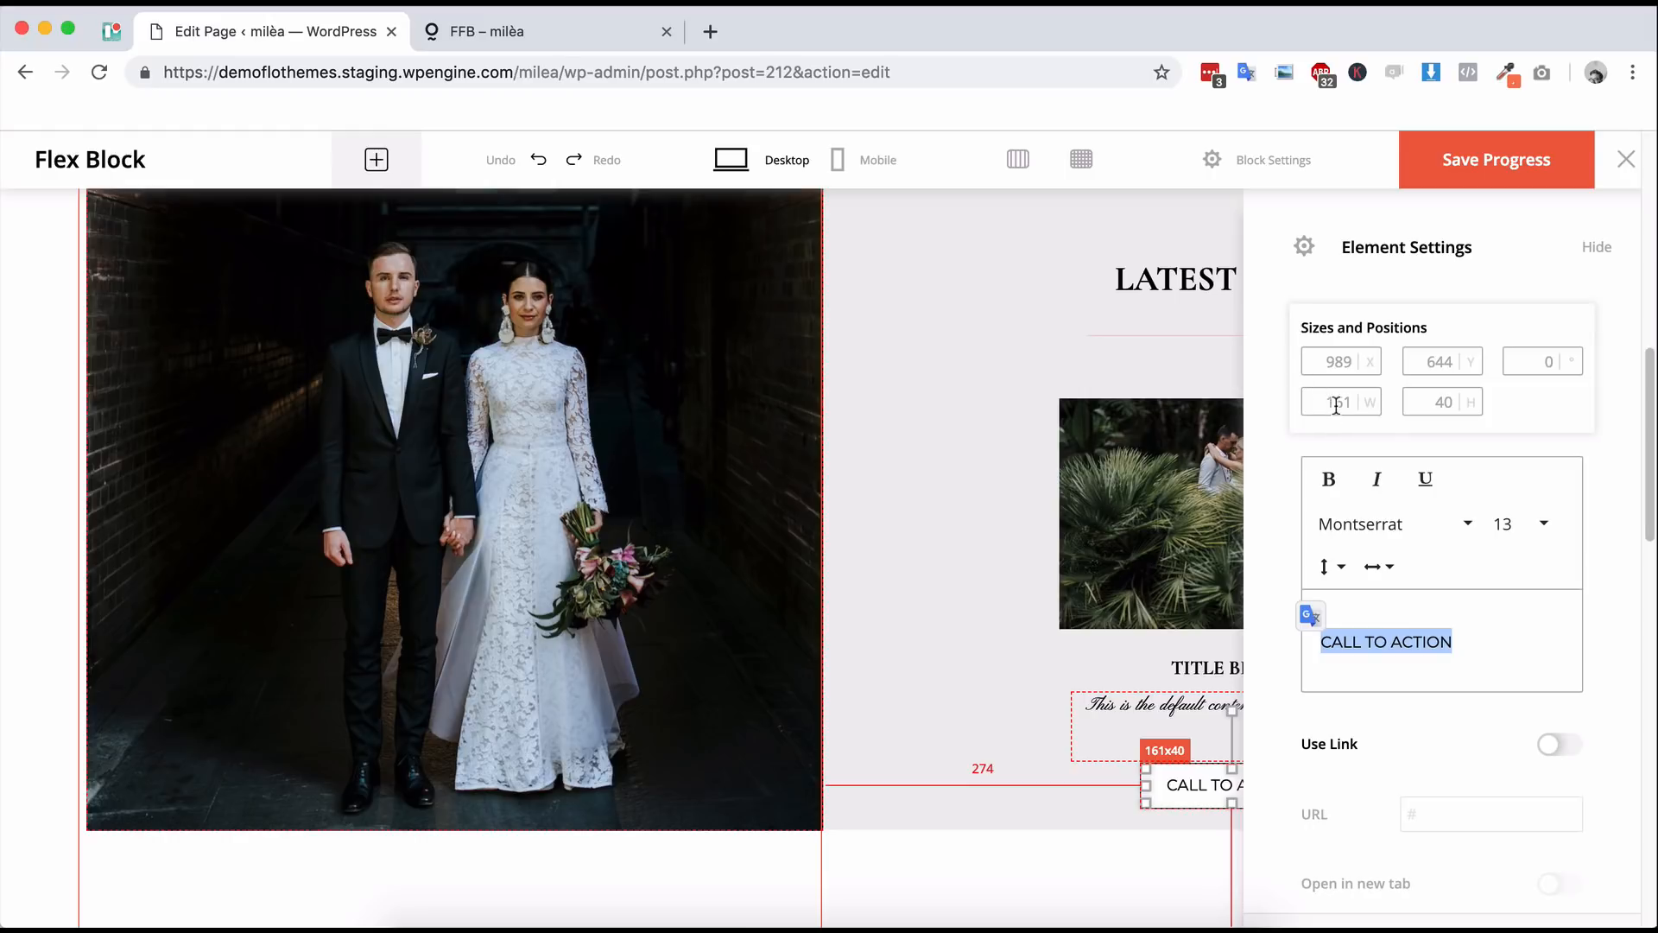
double_click(1438, 401)
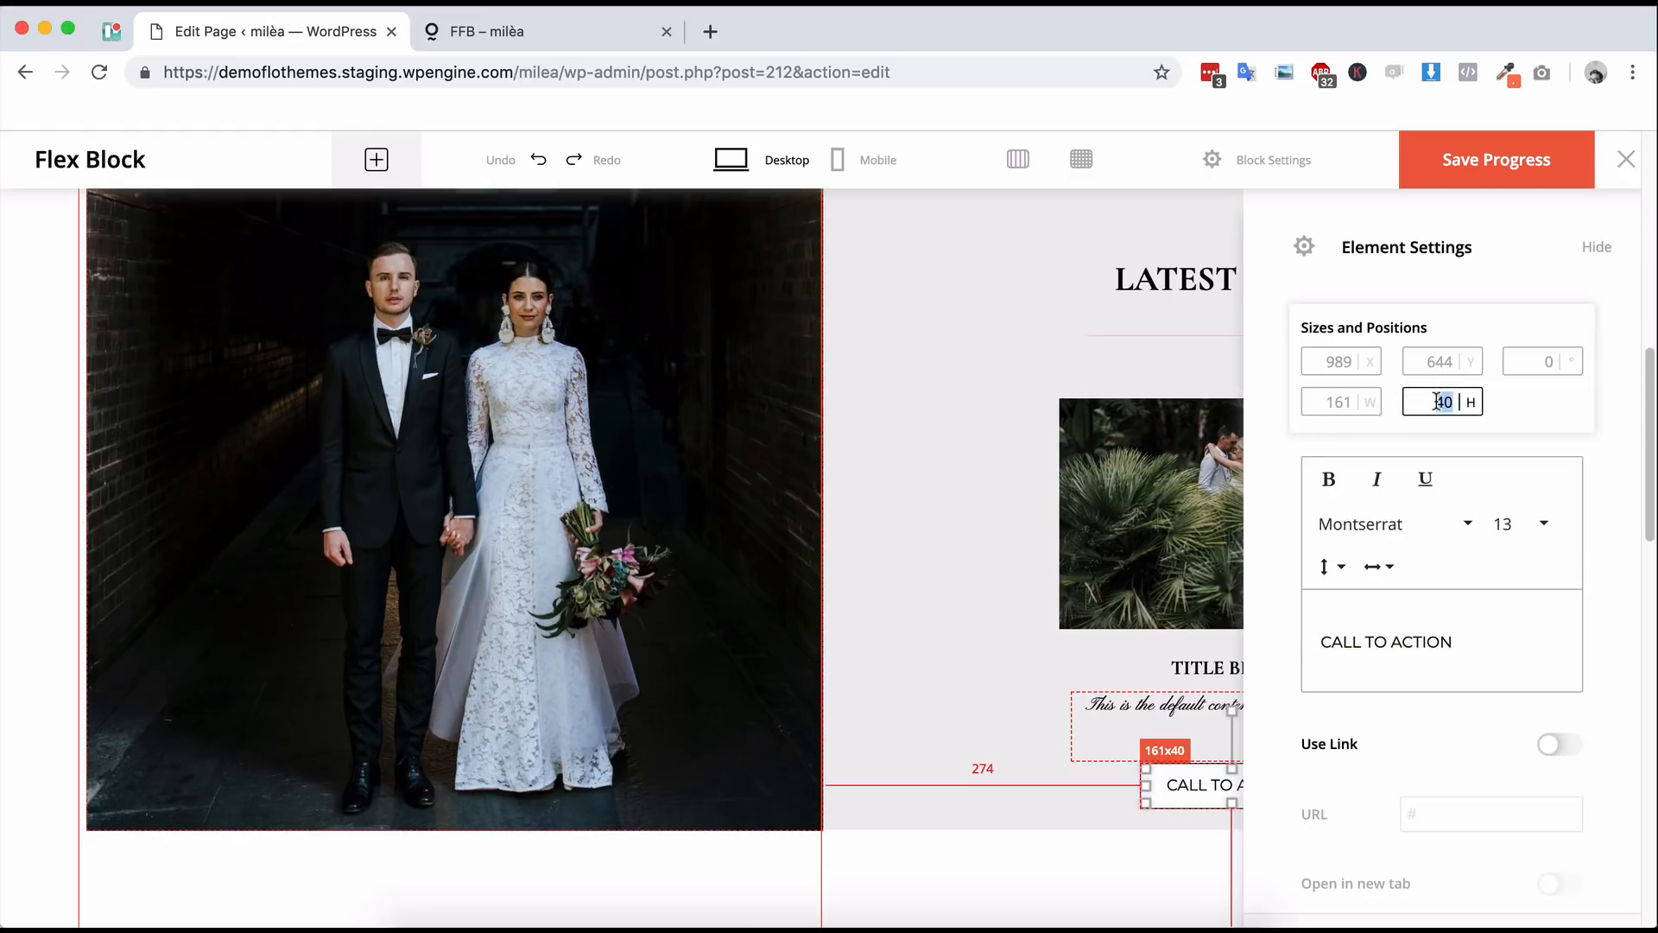
type("50")
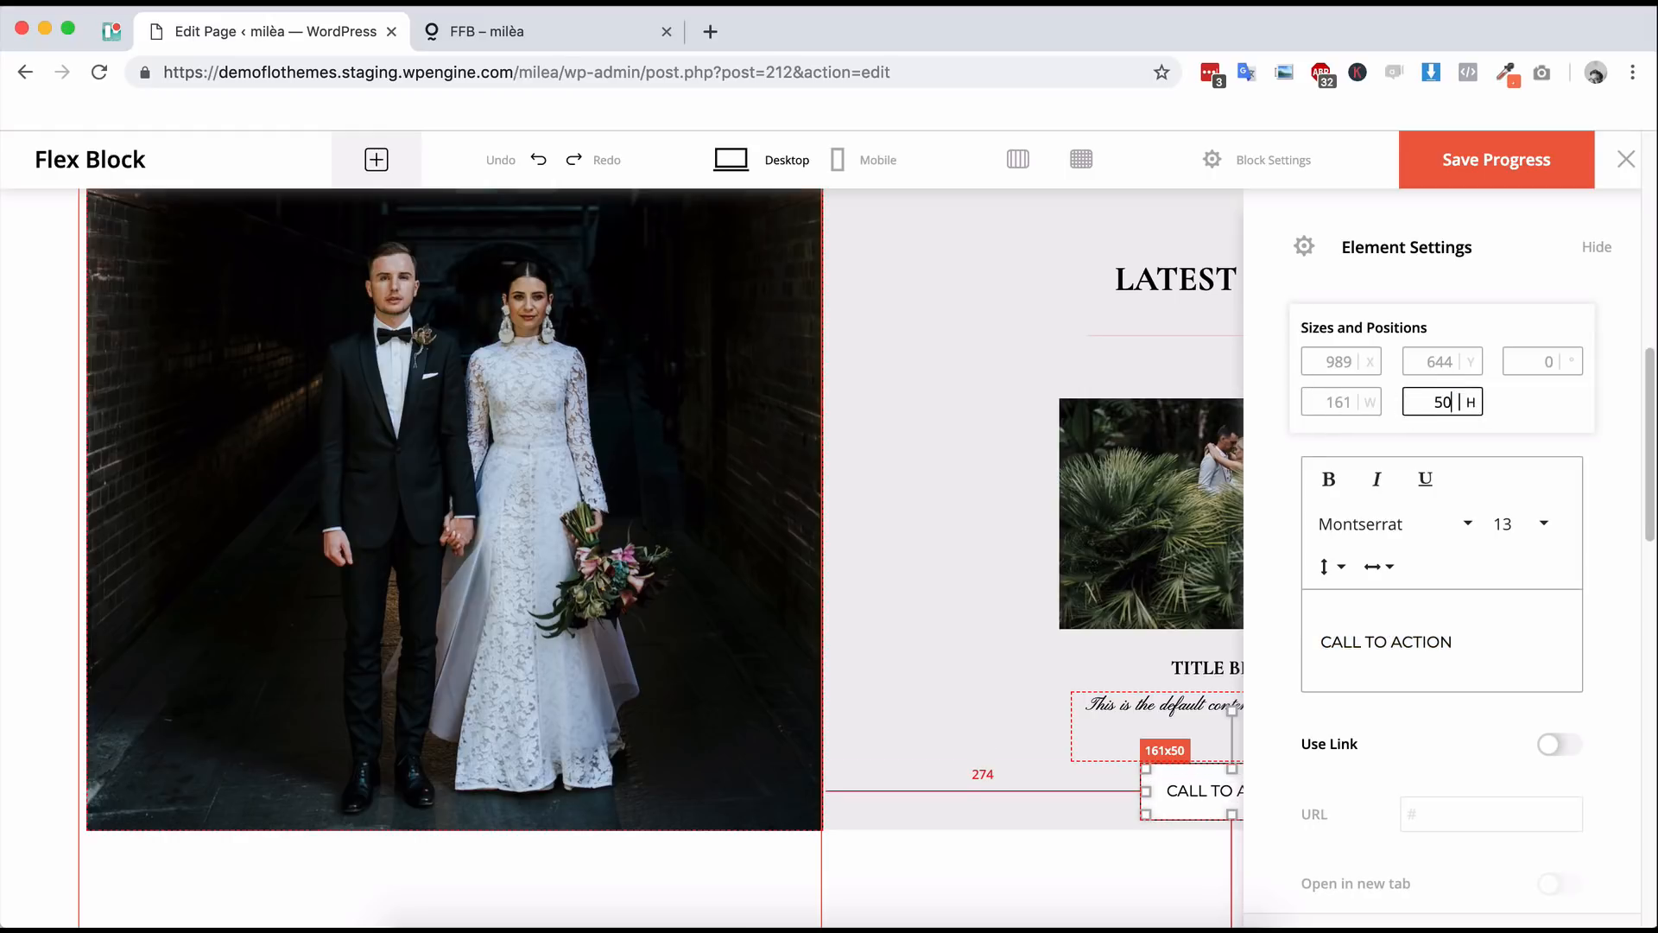
double_click(1338, 402)
type("150")
left_click(1109, 872)
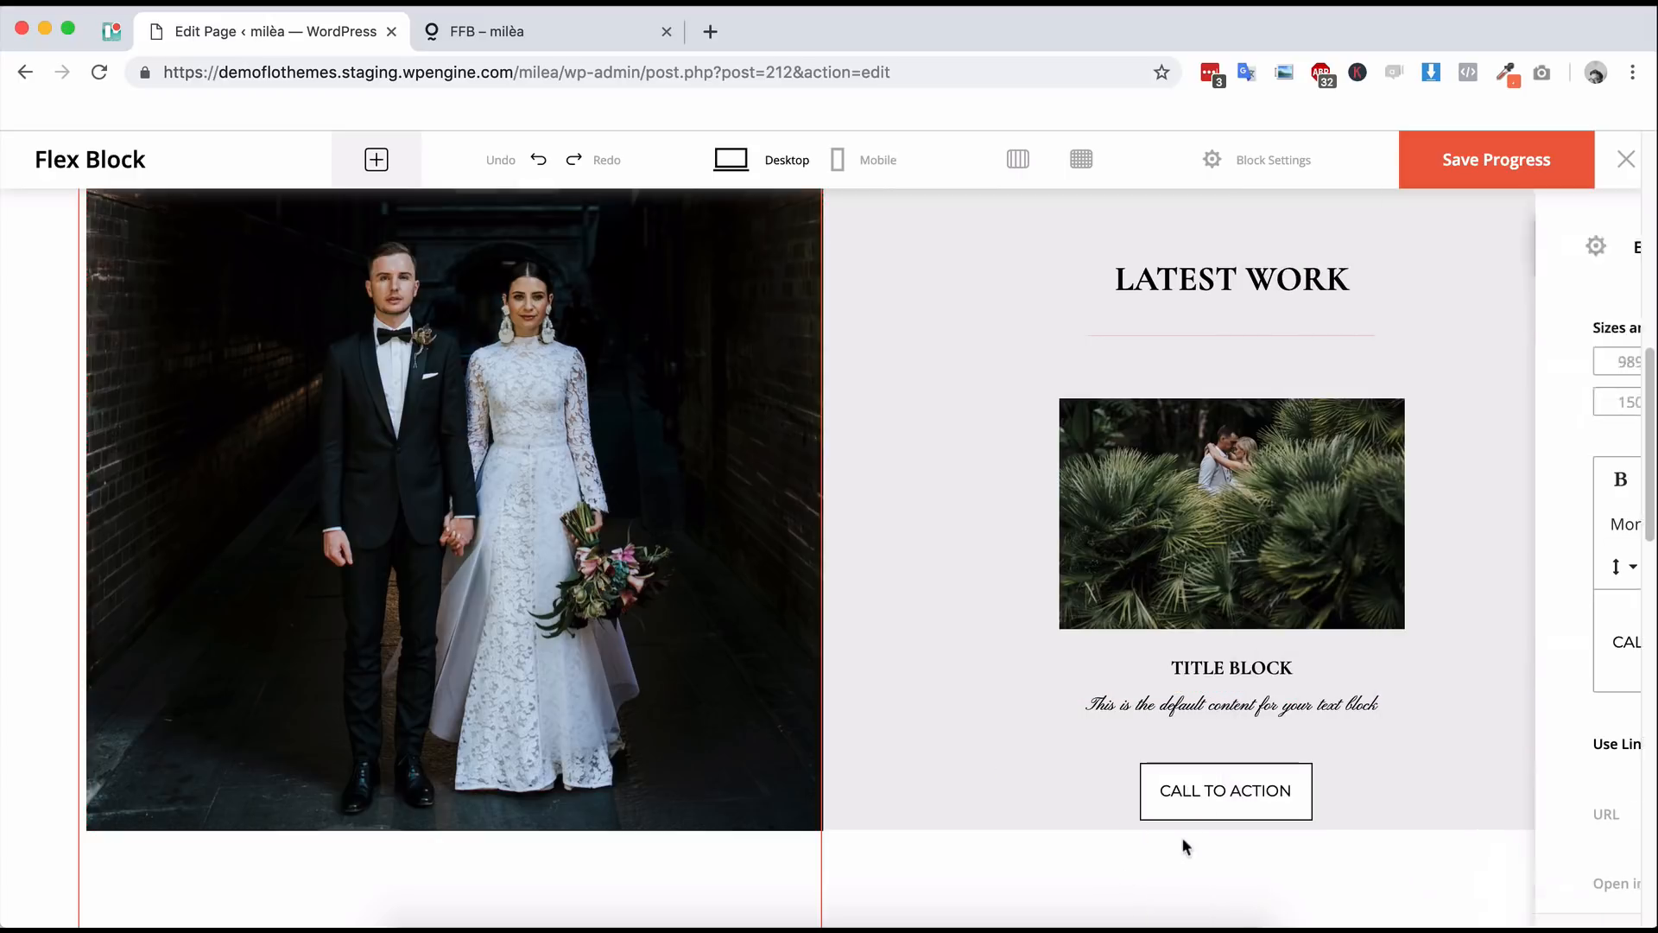
- Nudge the CALL TO ACTION button up a few pixels, closer to the script caption
left_click(1239, 799)
key("Up")
key("Up")
key("Up")
key("Up")
key("Up")
key("Up")
key("Up")
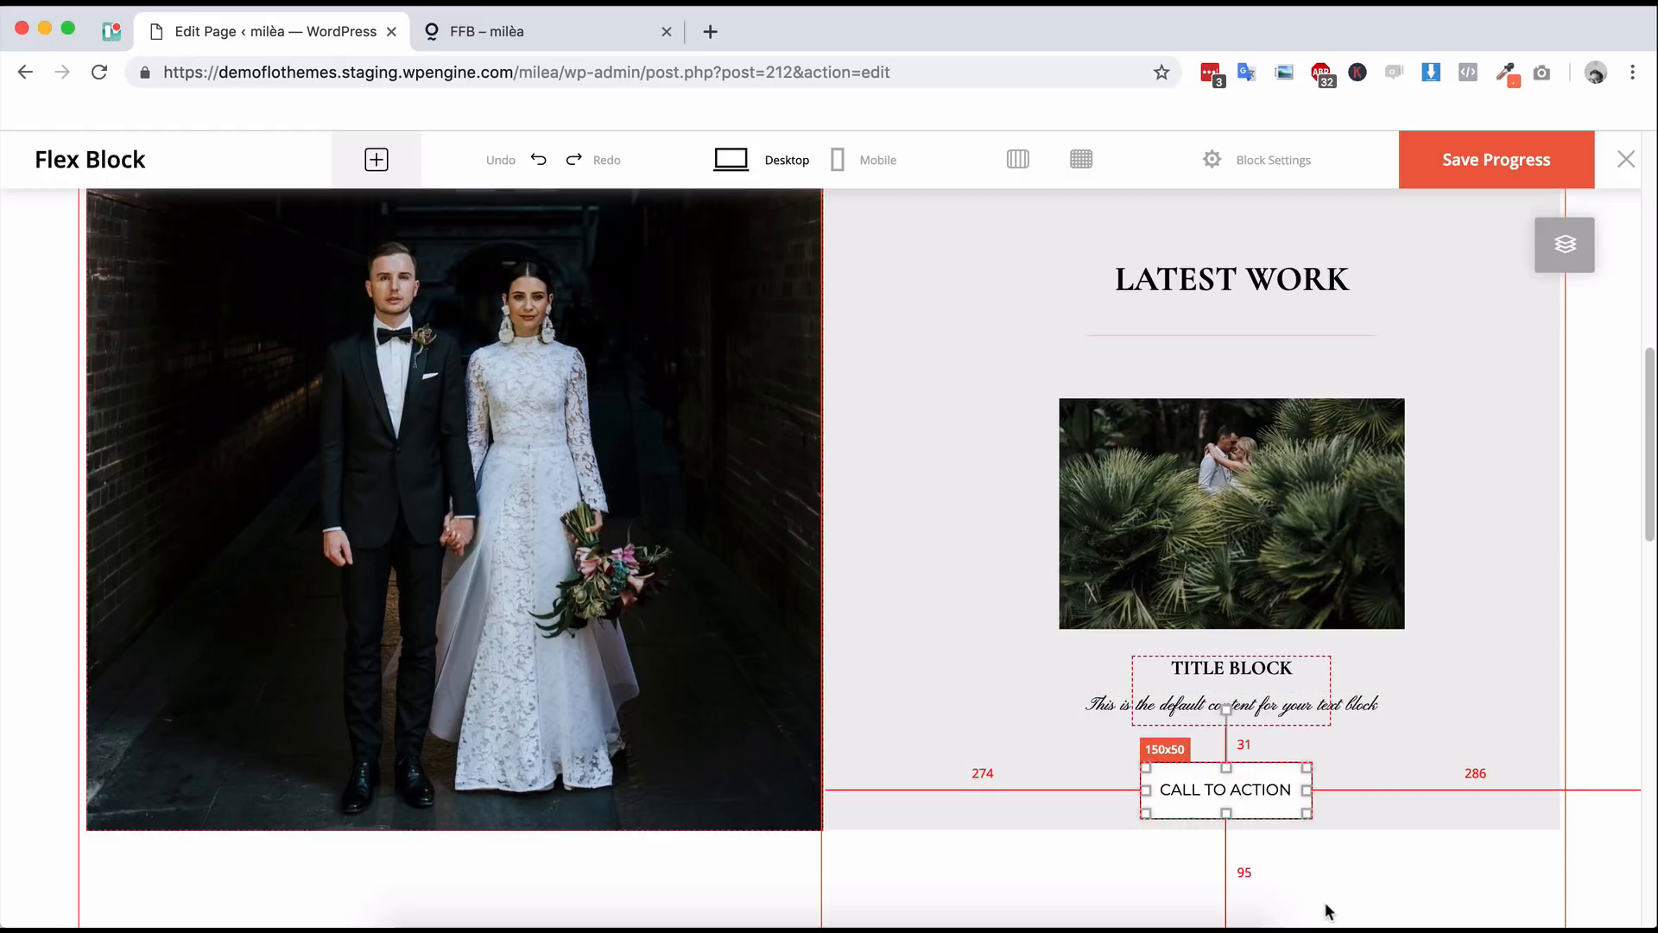
key("Up")
- Enable the CALL TO ACTION button's link and set its URL to the address copied from the open FFB – milèa page
double_click(1225, 781)
scroll(1406, 736, "down", 2)
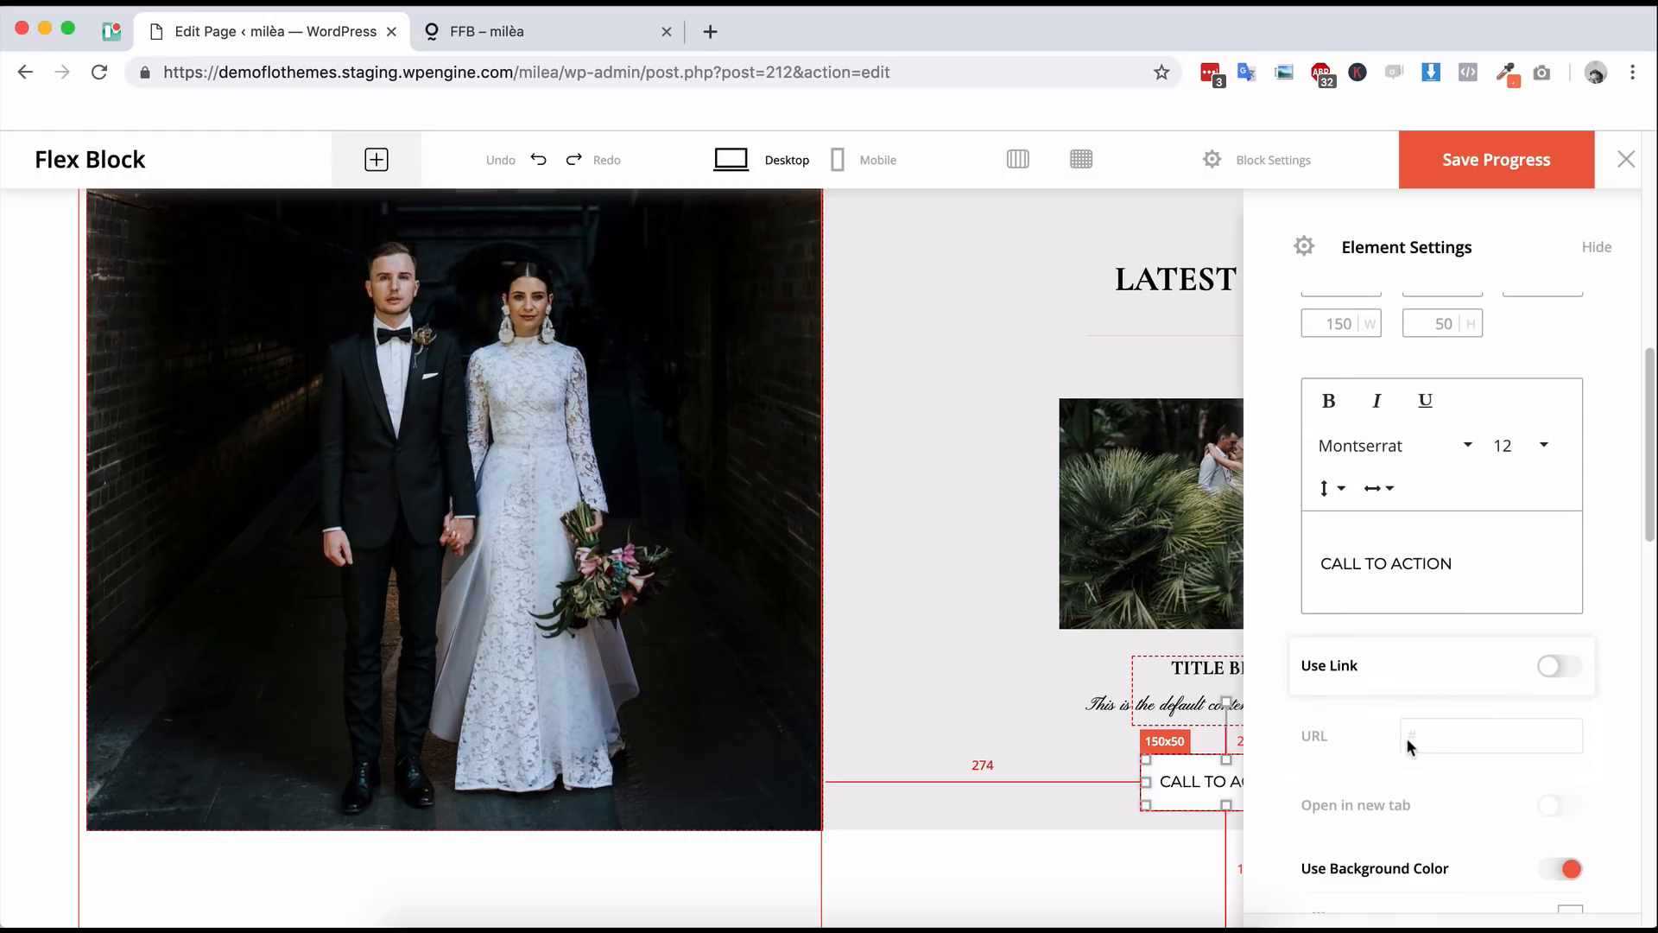
left_click(1561, 668)
left_click(1439, 736)
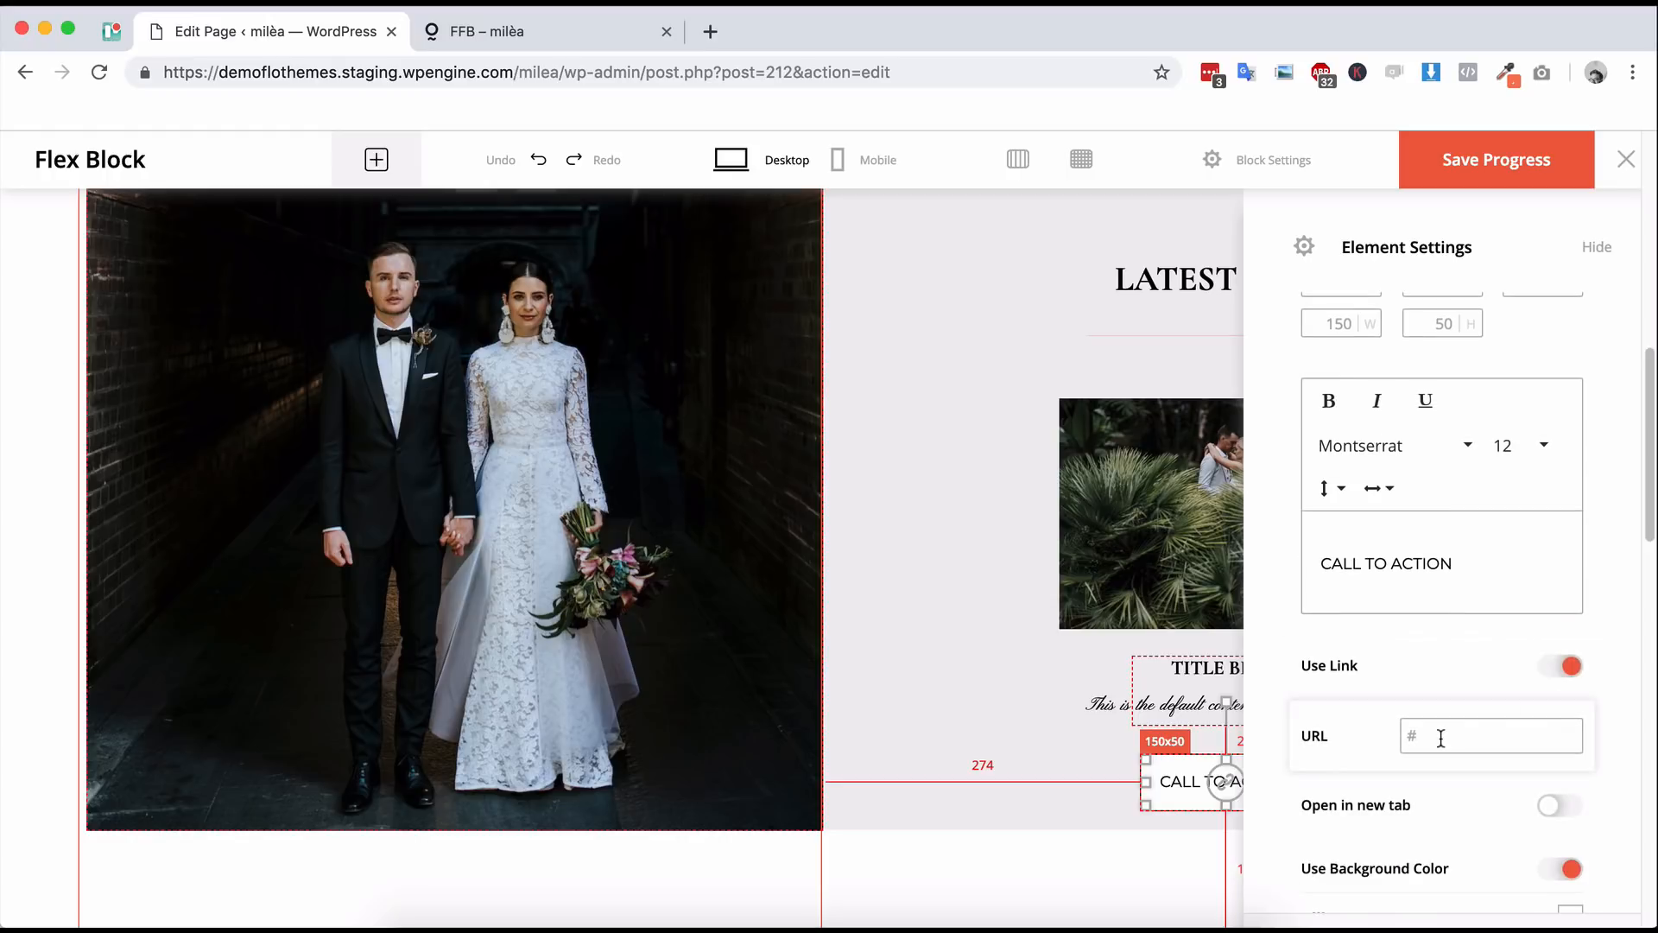
left_click_drag(1462, 735, 1406, 735)
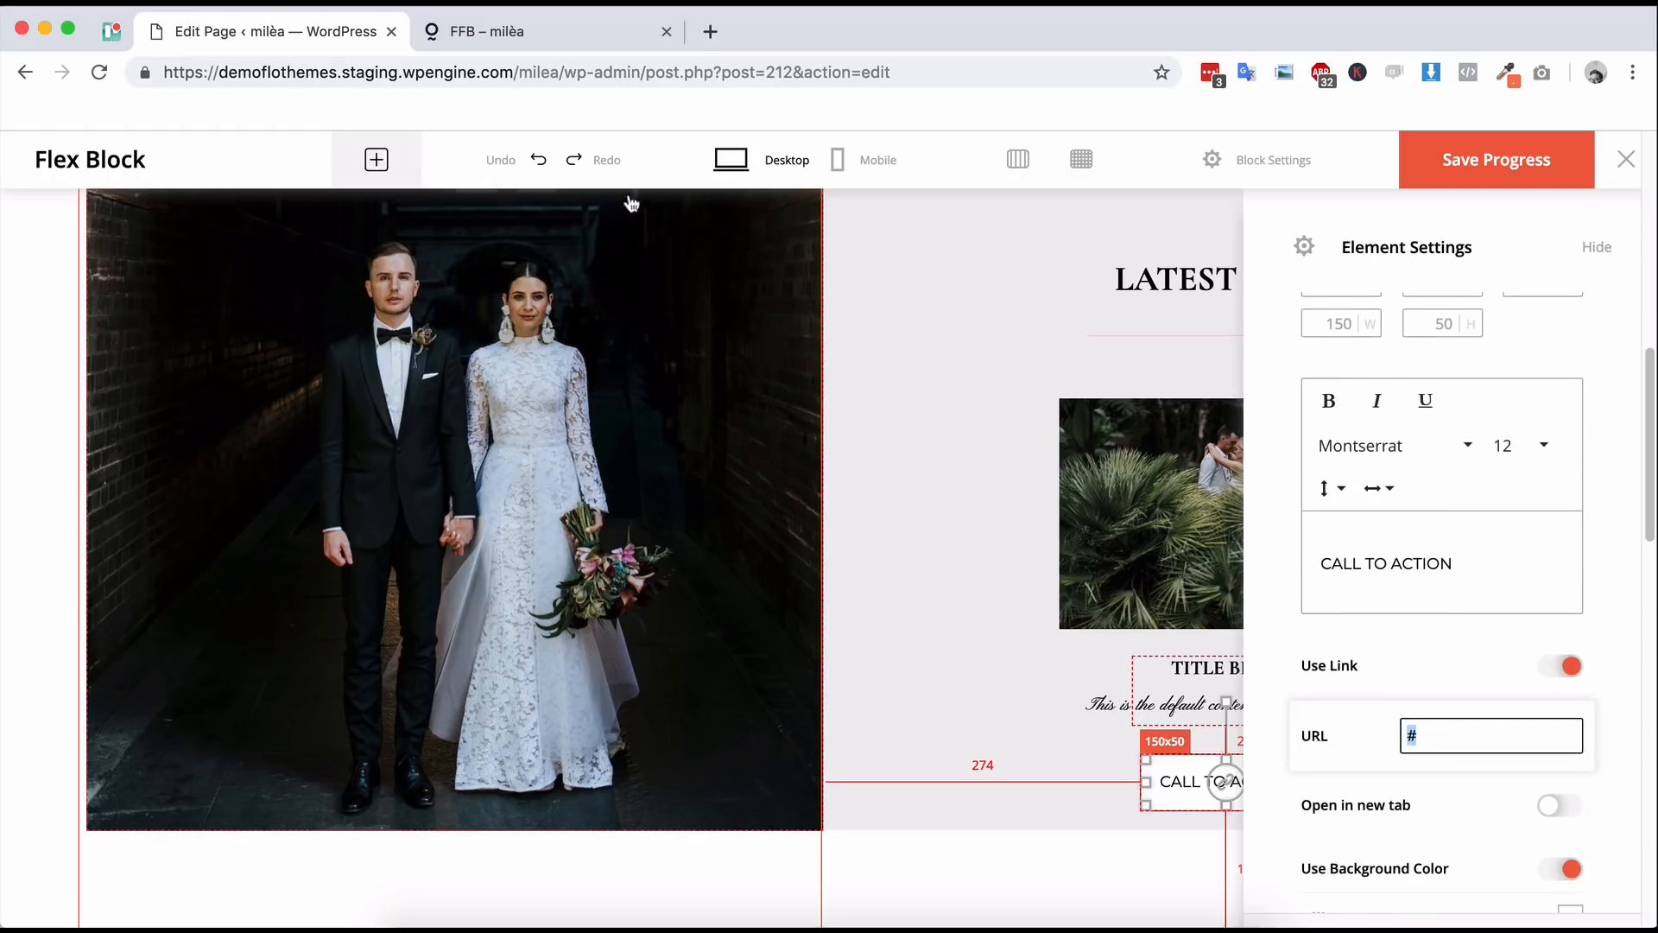
left_click(593, 36)
left_click_drag(562, 72, 160, 72)
left_click(276, 32)
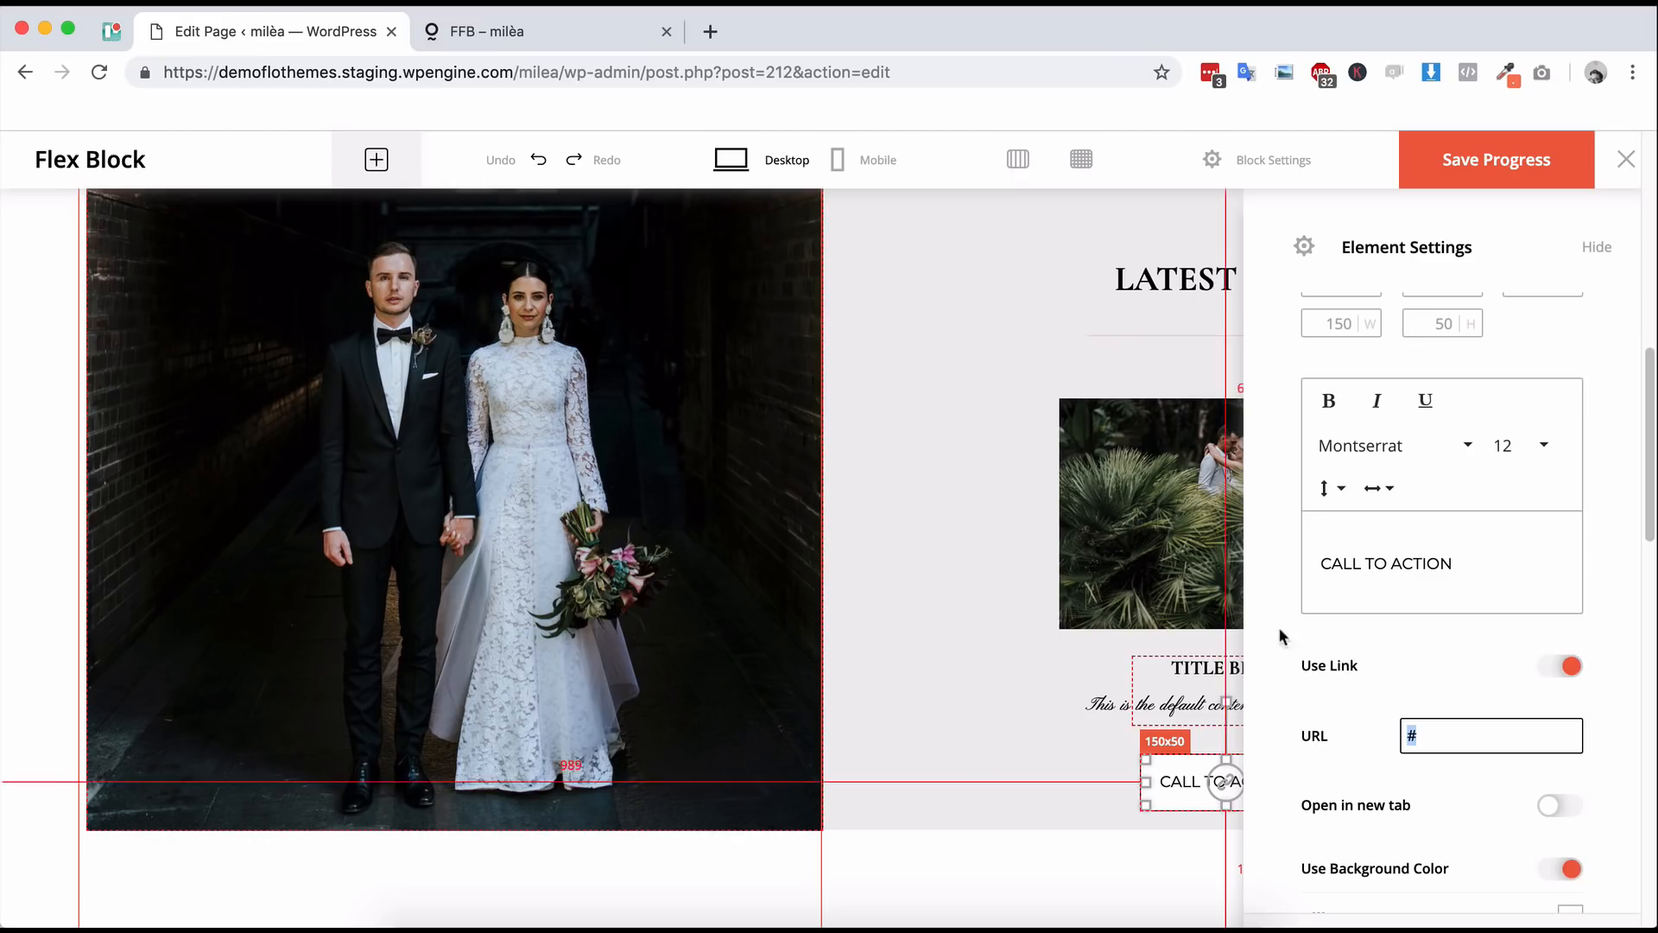
key("super+v")
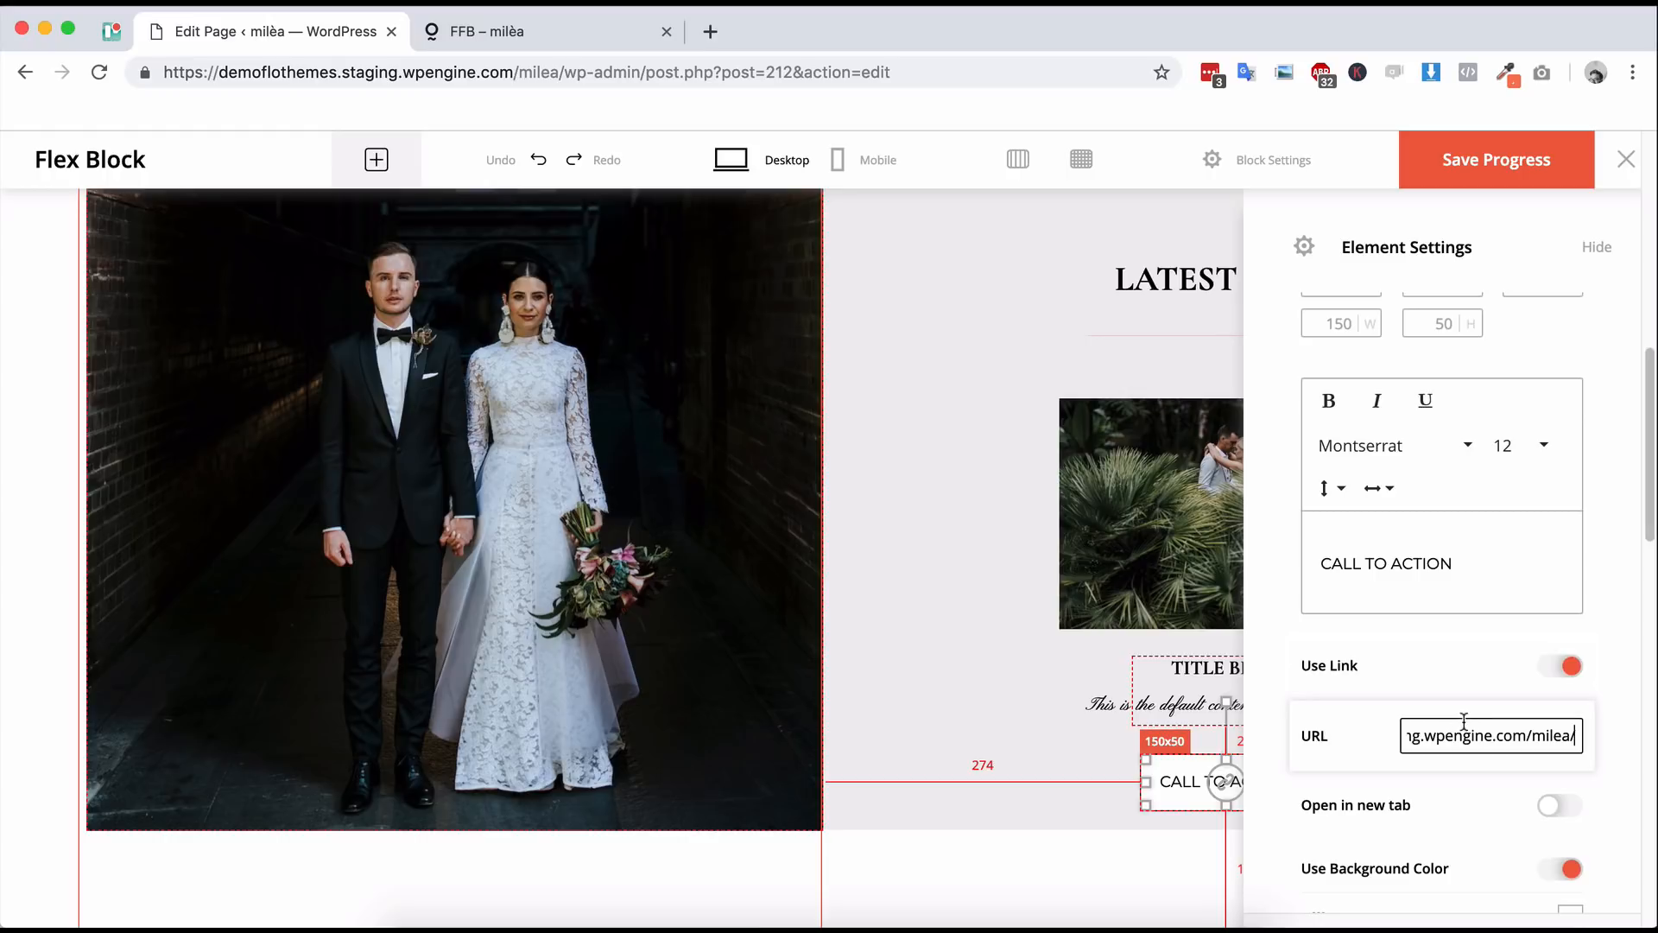
left_click(1551, 806)
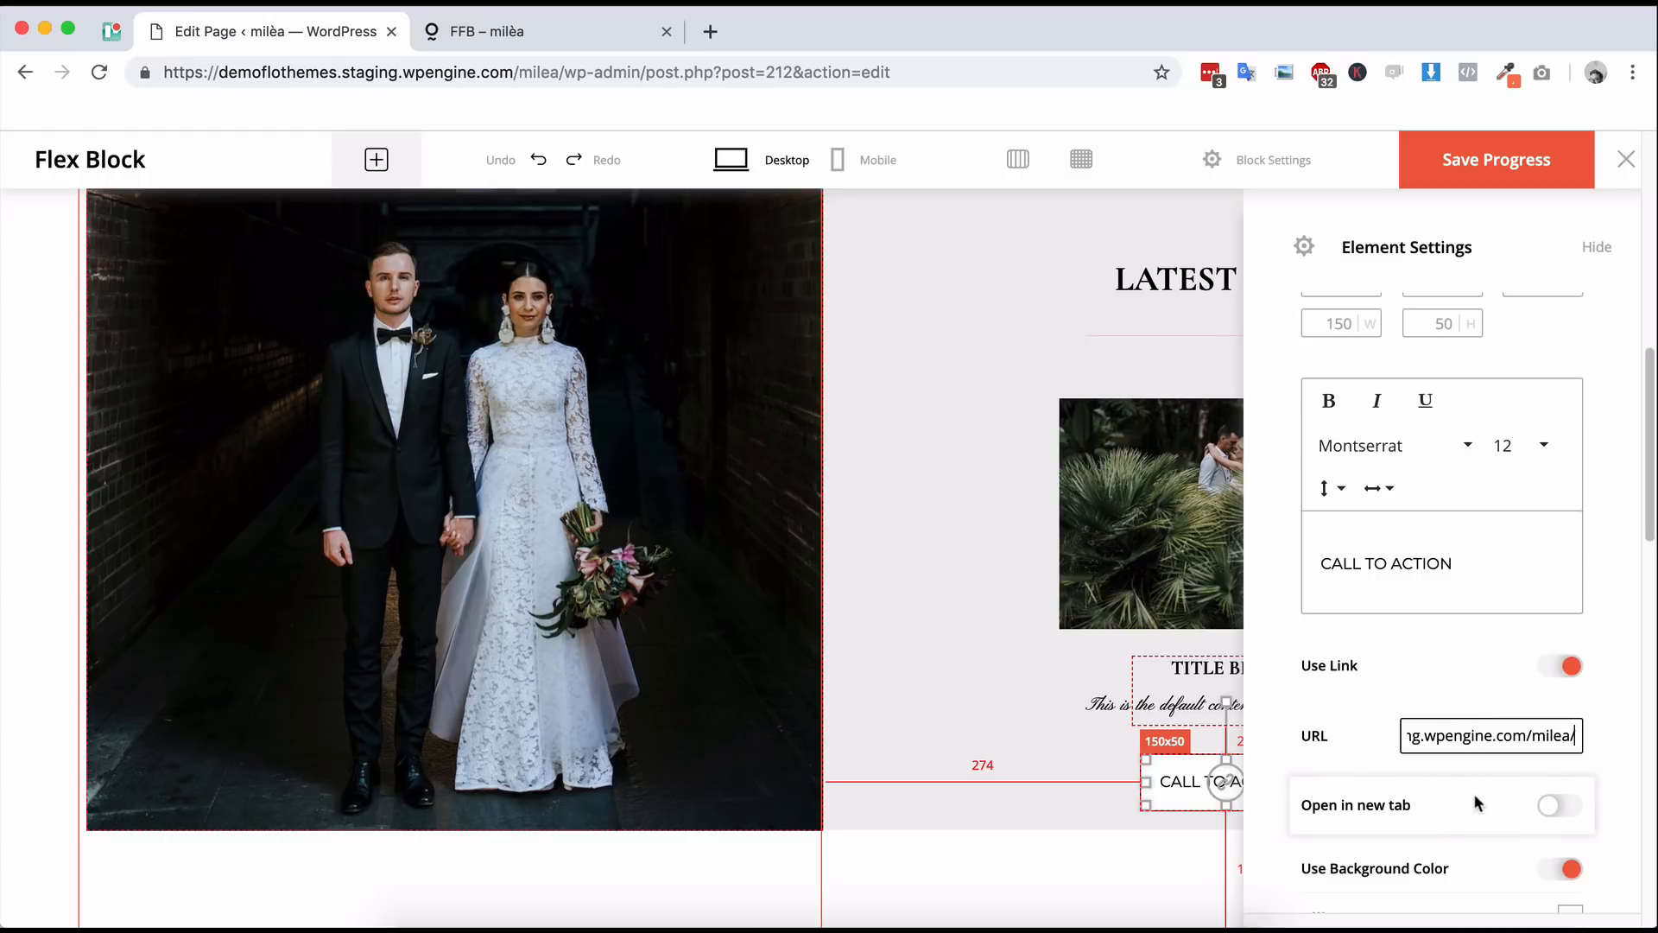
scroll(1504, 798, "down", 3)
scroll(1485, 773, "down", 1)
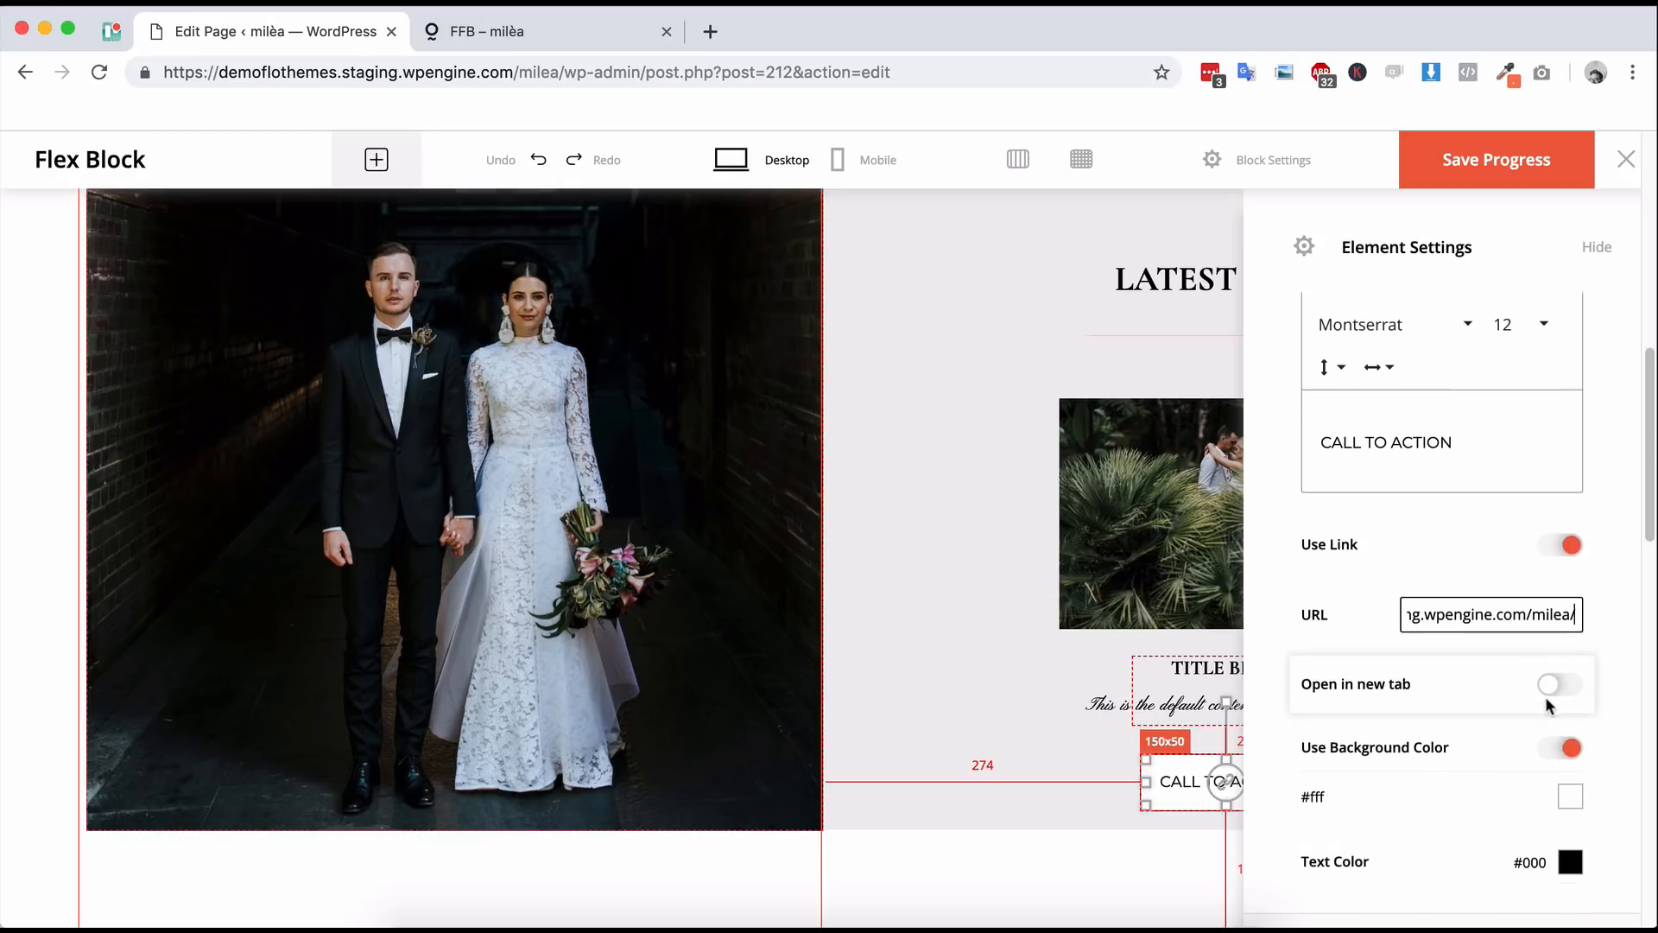
- Set the CALL TO ACTION button's background colour to #000000 and its text colour to #ffffff
scroll(1506, 708, "down", 6)
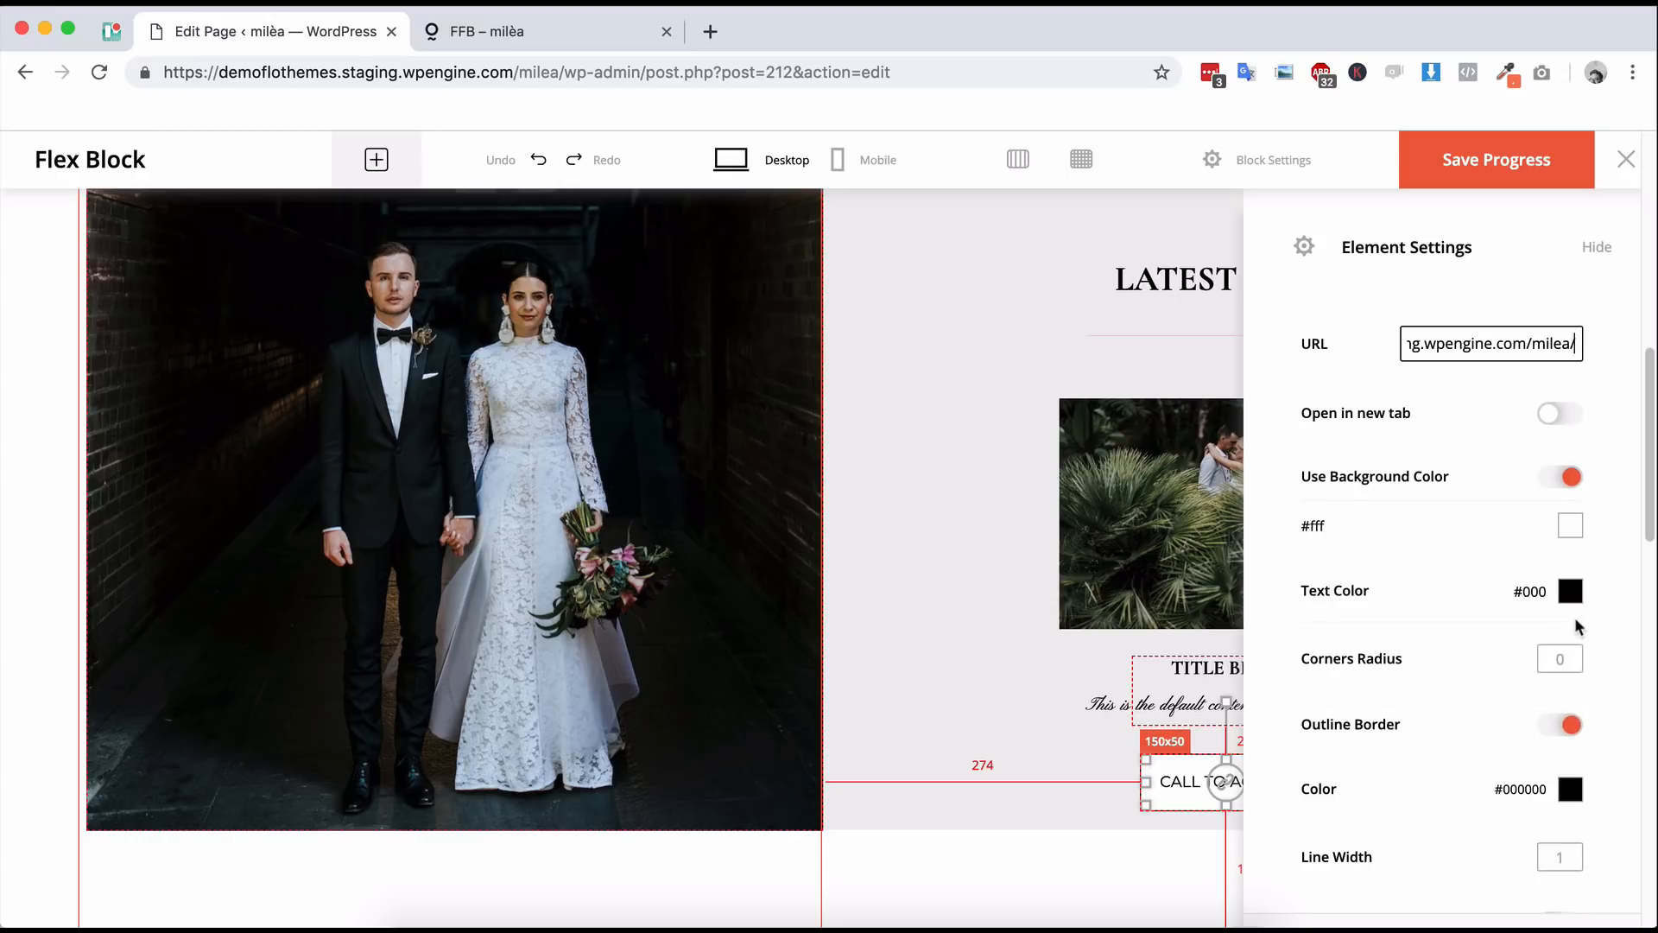
left_click(1570, 527)
mouse_move(1482, 634)
left_mouse_down()
mouse_move(1436, 674)
mouse_move(1410, 634)
mouse_move(1412, 658)
left_mouse_up()
left_click(1451, 880)
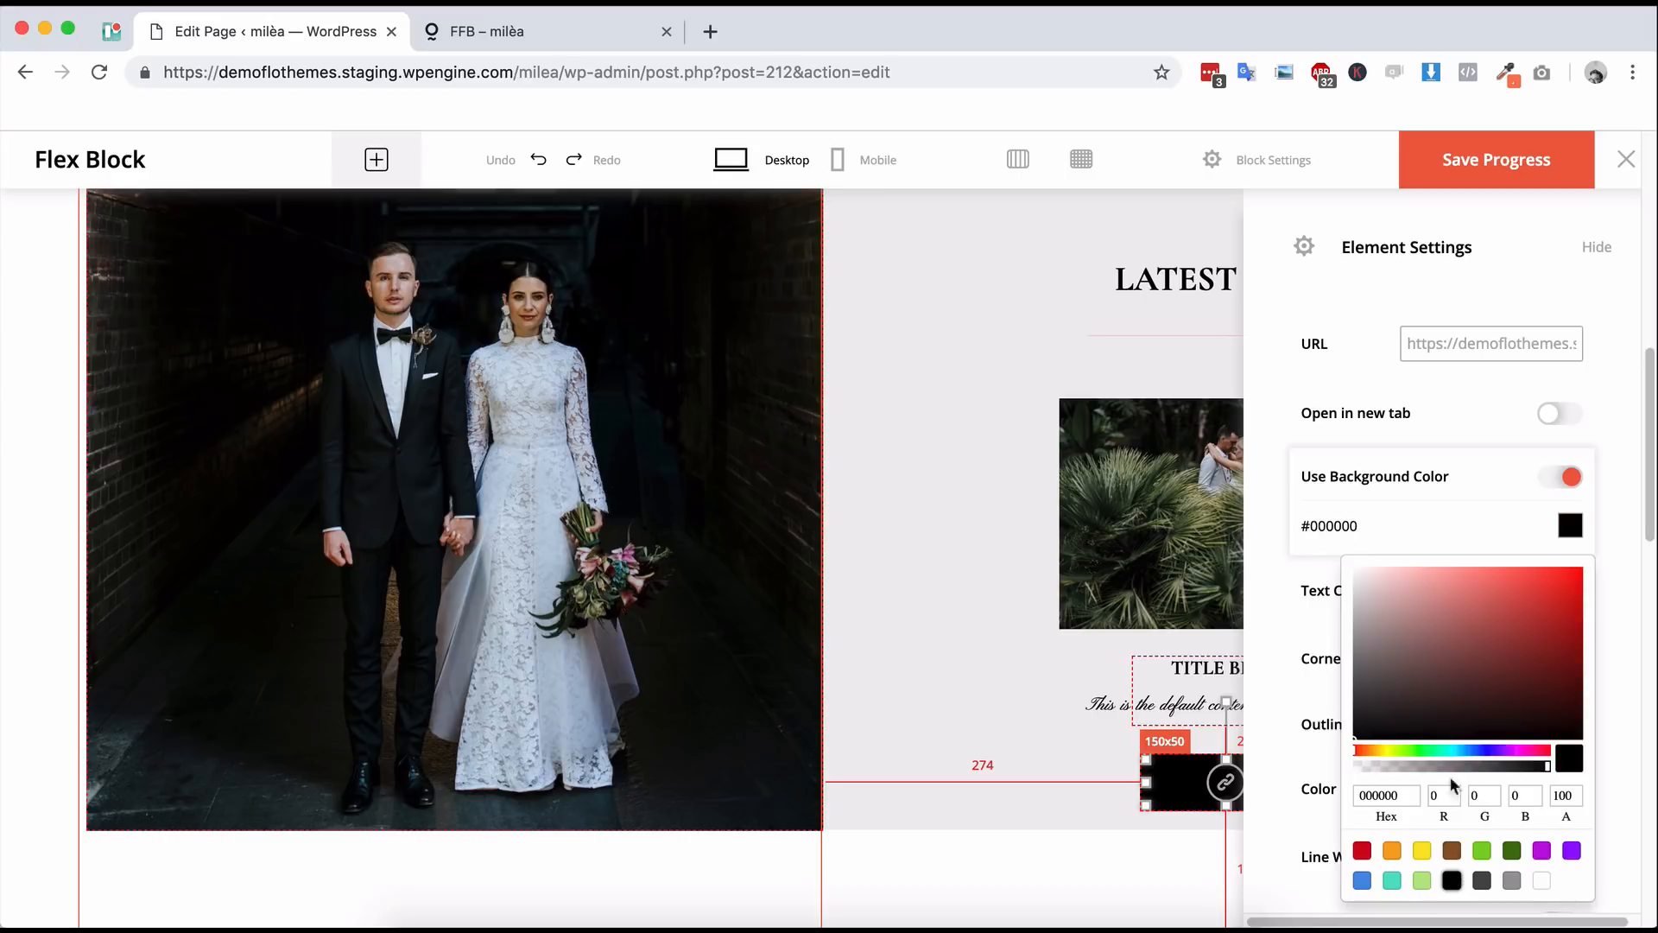
left_click(1281, 584)
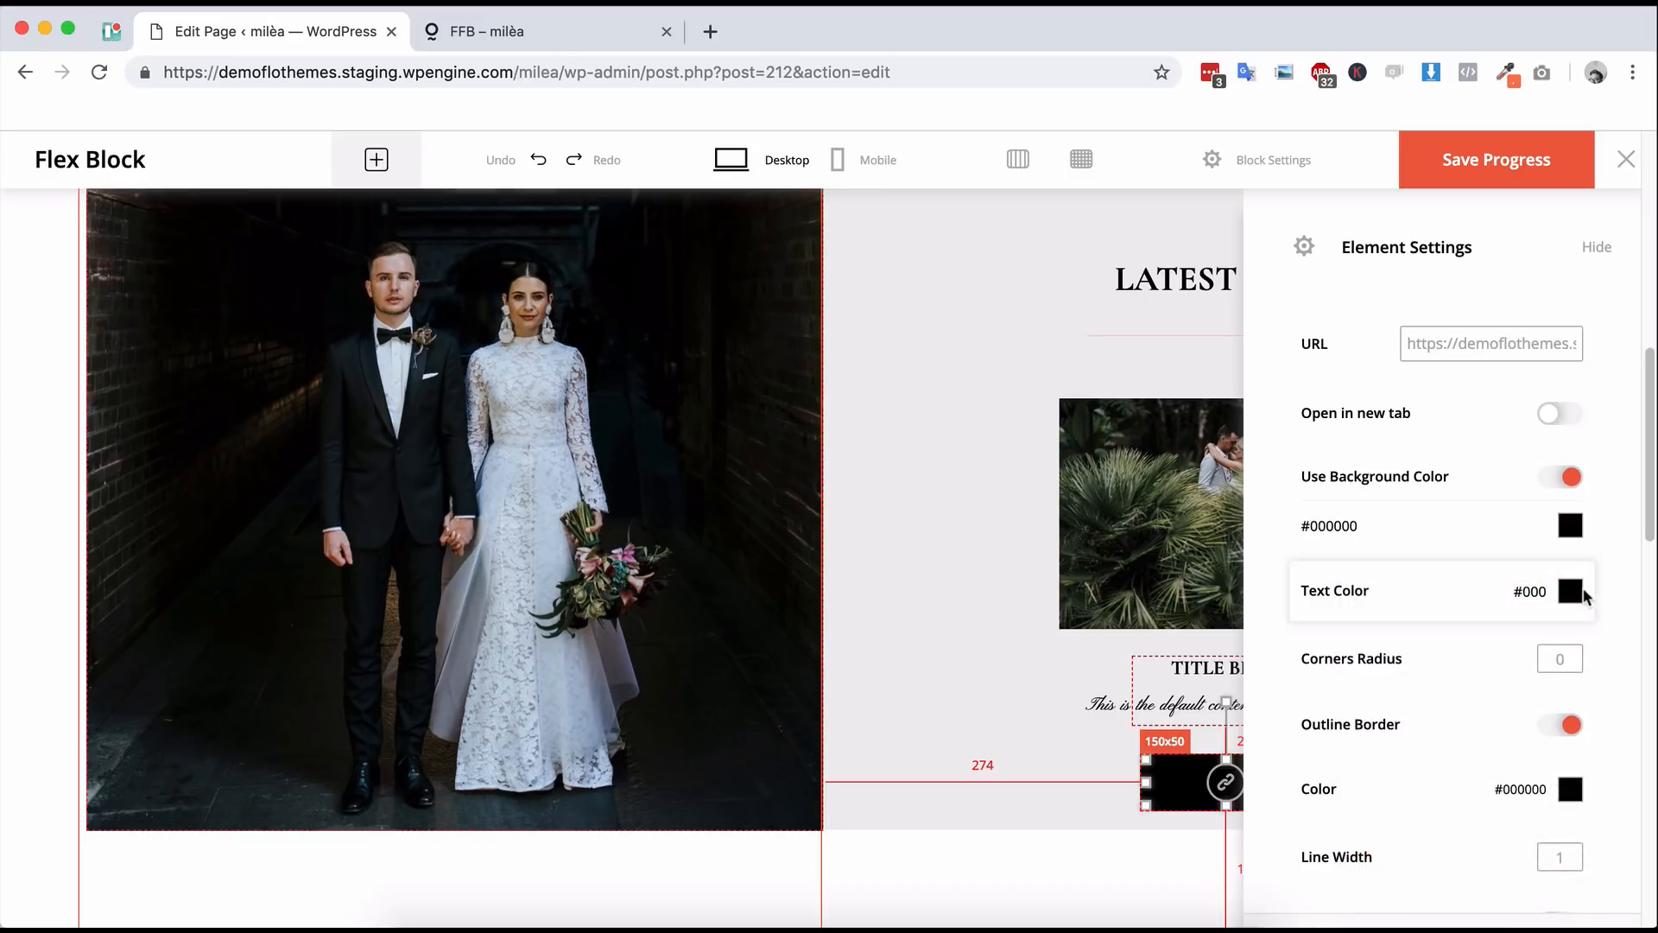
left_click(1576, 594)
left_click_drag(1353, 634, 1335, 610)
left_click(1304, 609)
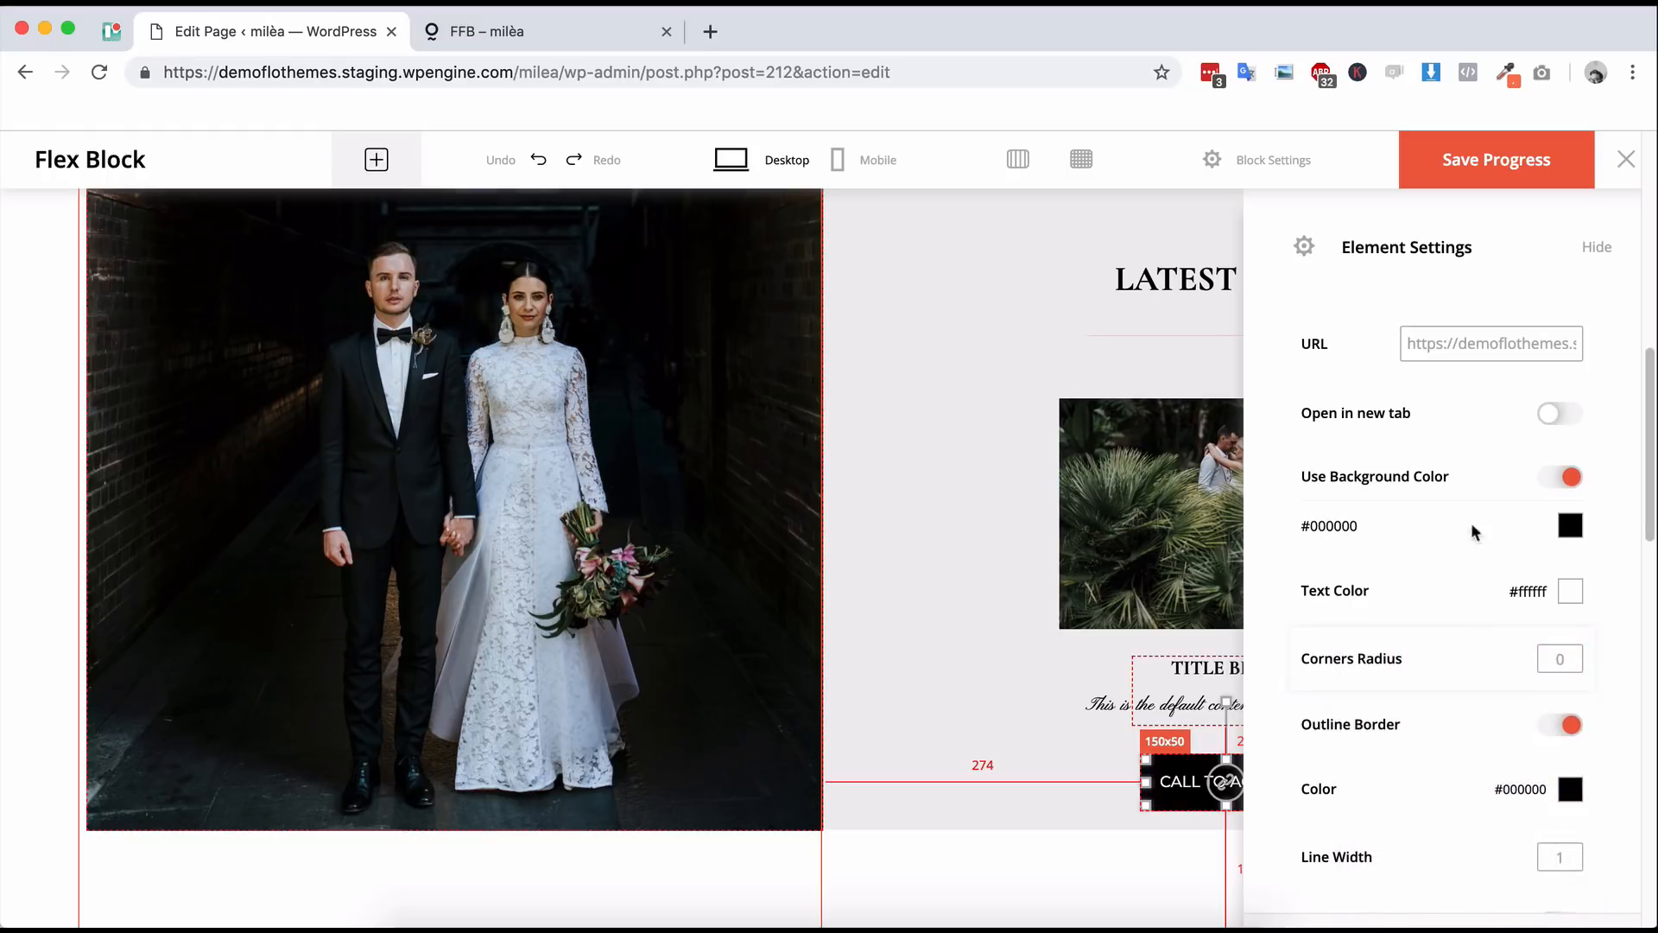
- Change the CALL TO ACTION label's font to Nunito Sans at size 13
scroll(1485, 674, "up", 5)
triple_click(1455, 636)
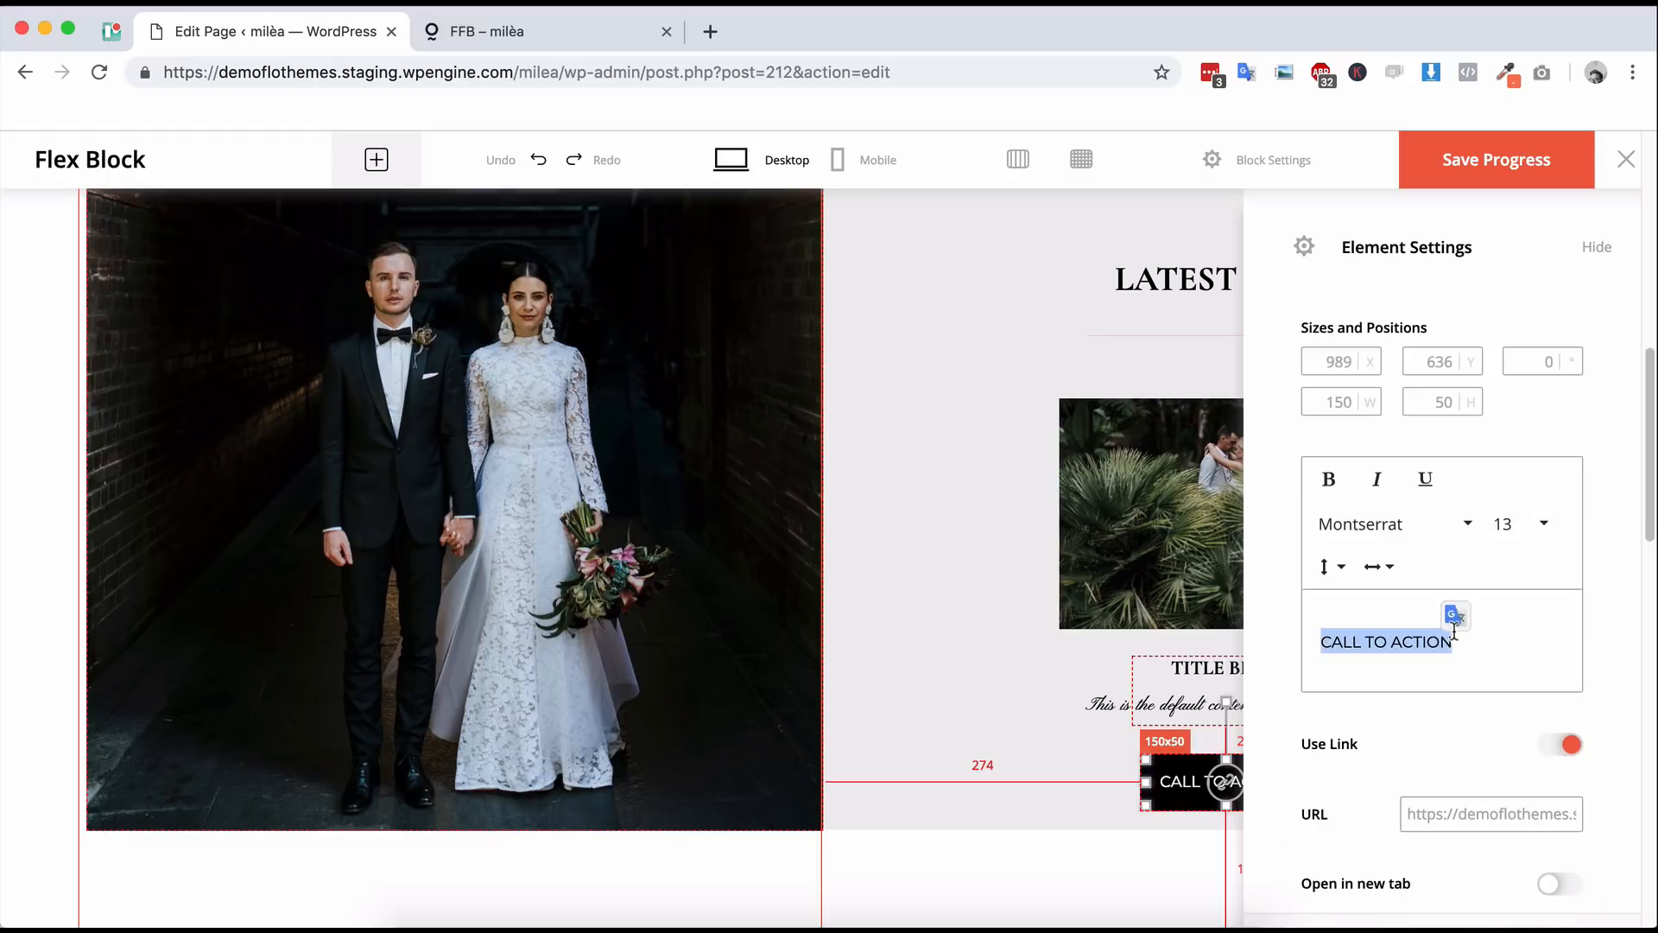
left_click(1386, 527)
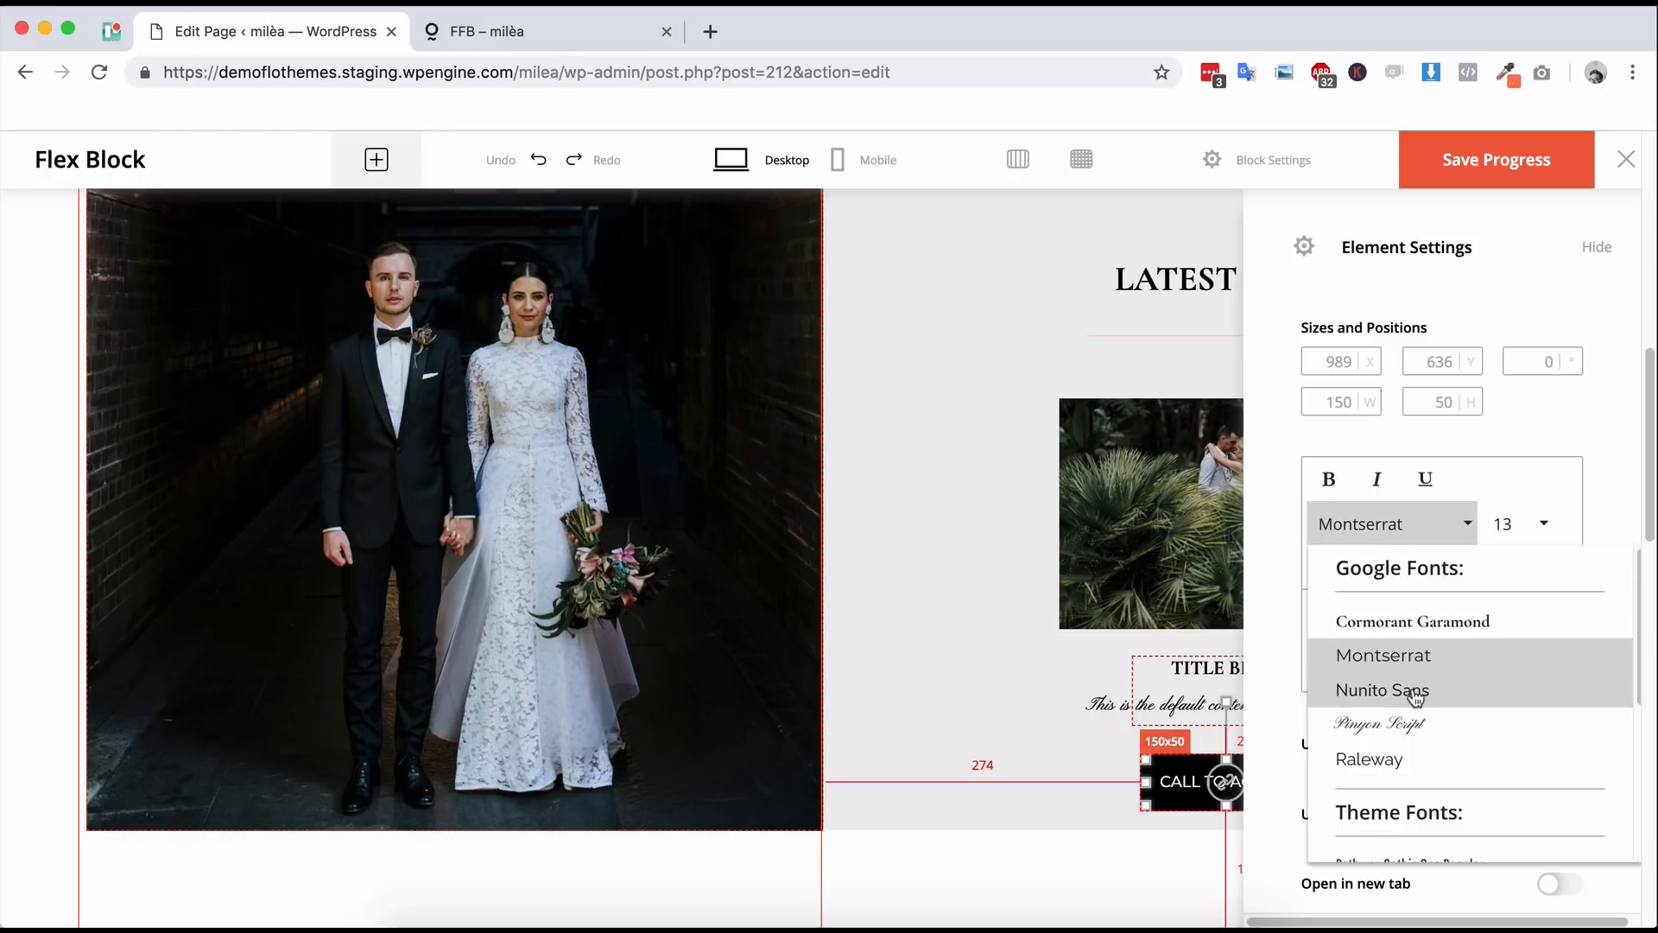
left_click(1468, 690)
left_click(1517, 523)
scroll(1526, 778, "down", 2)
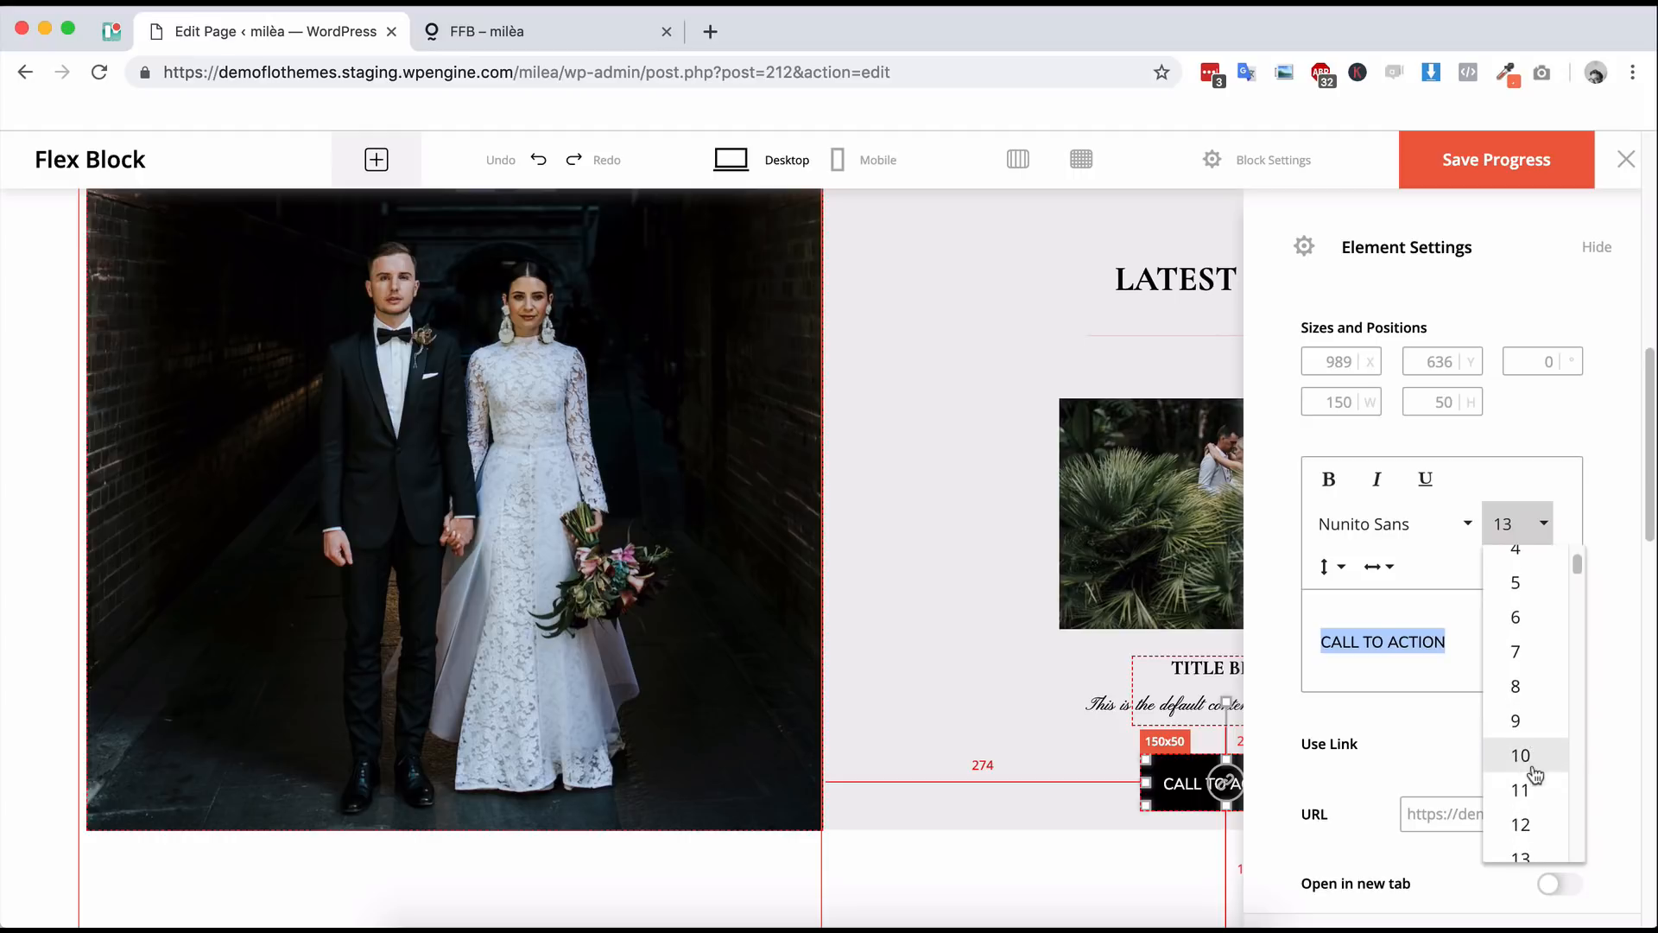
left_click(1525, 841)
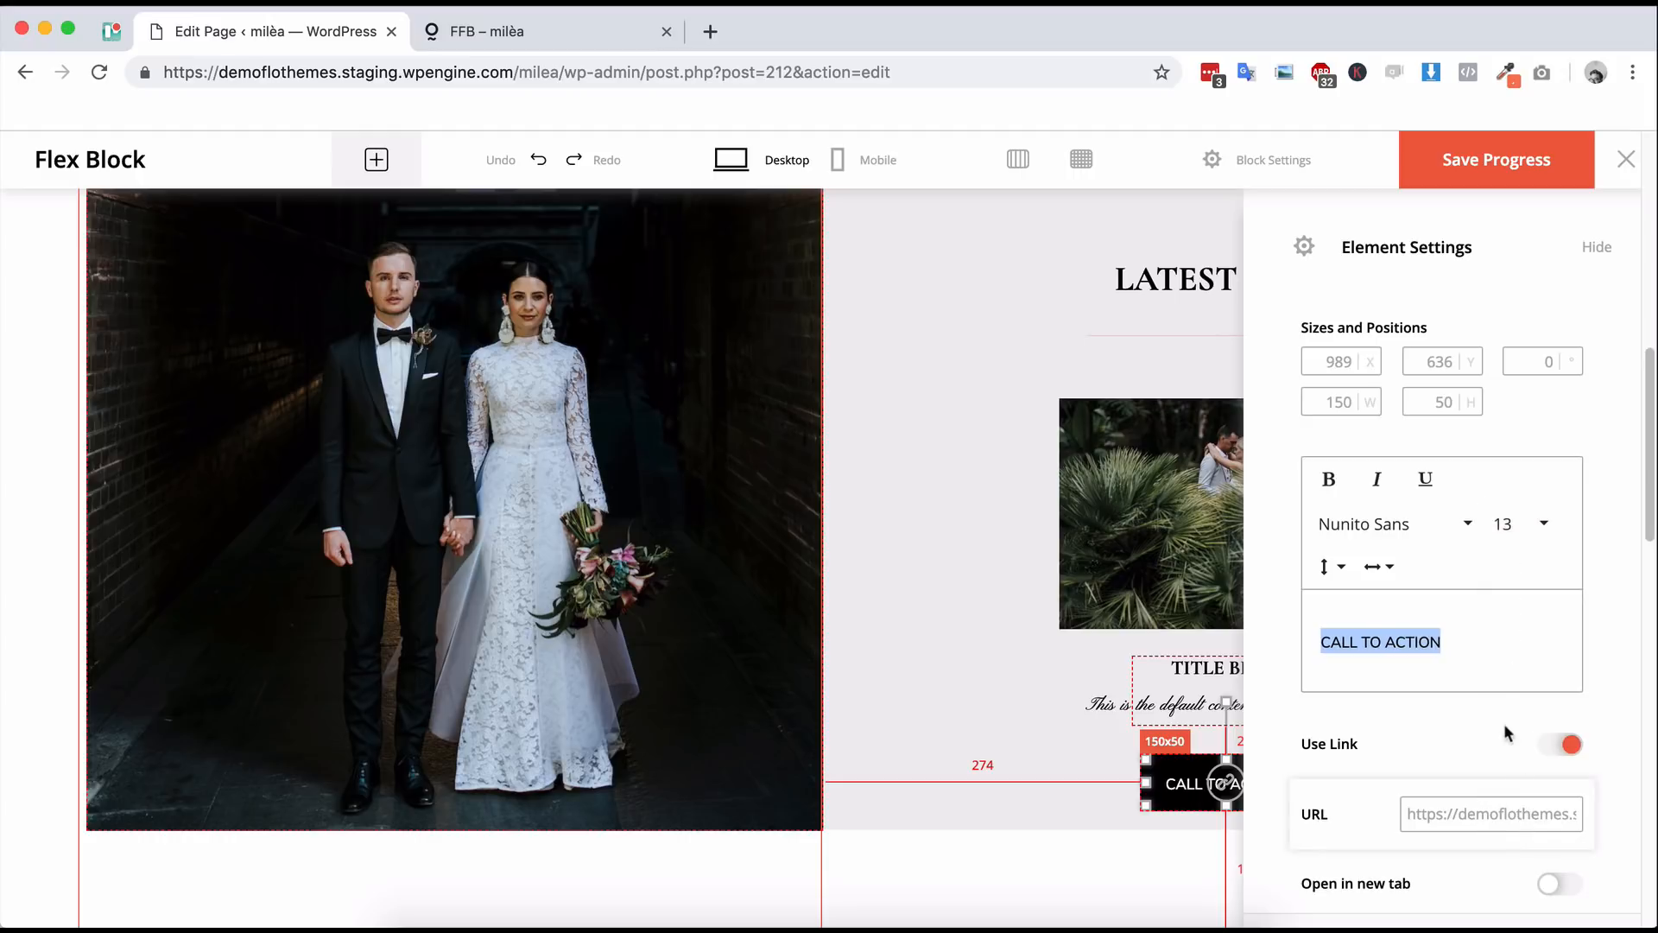
left_click(1459, 639)
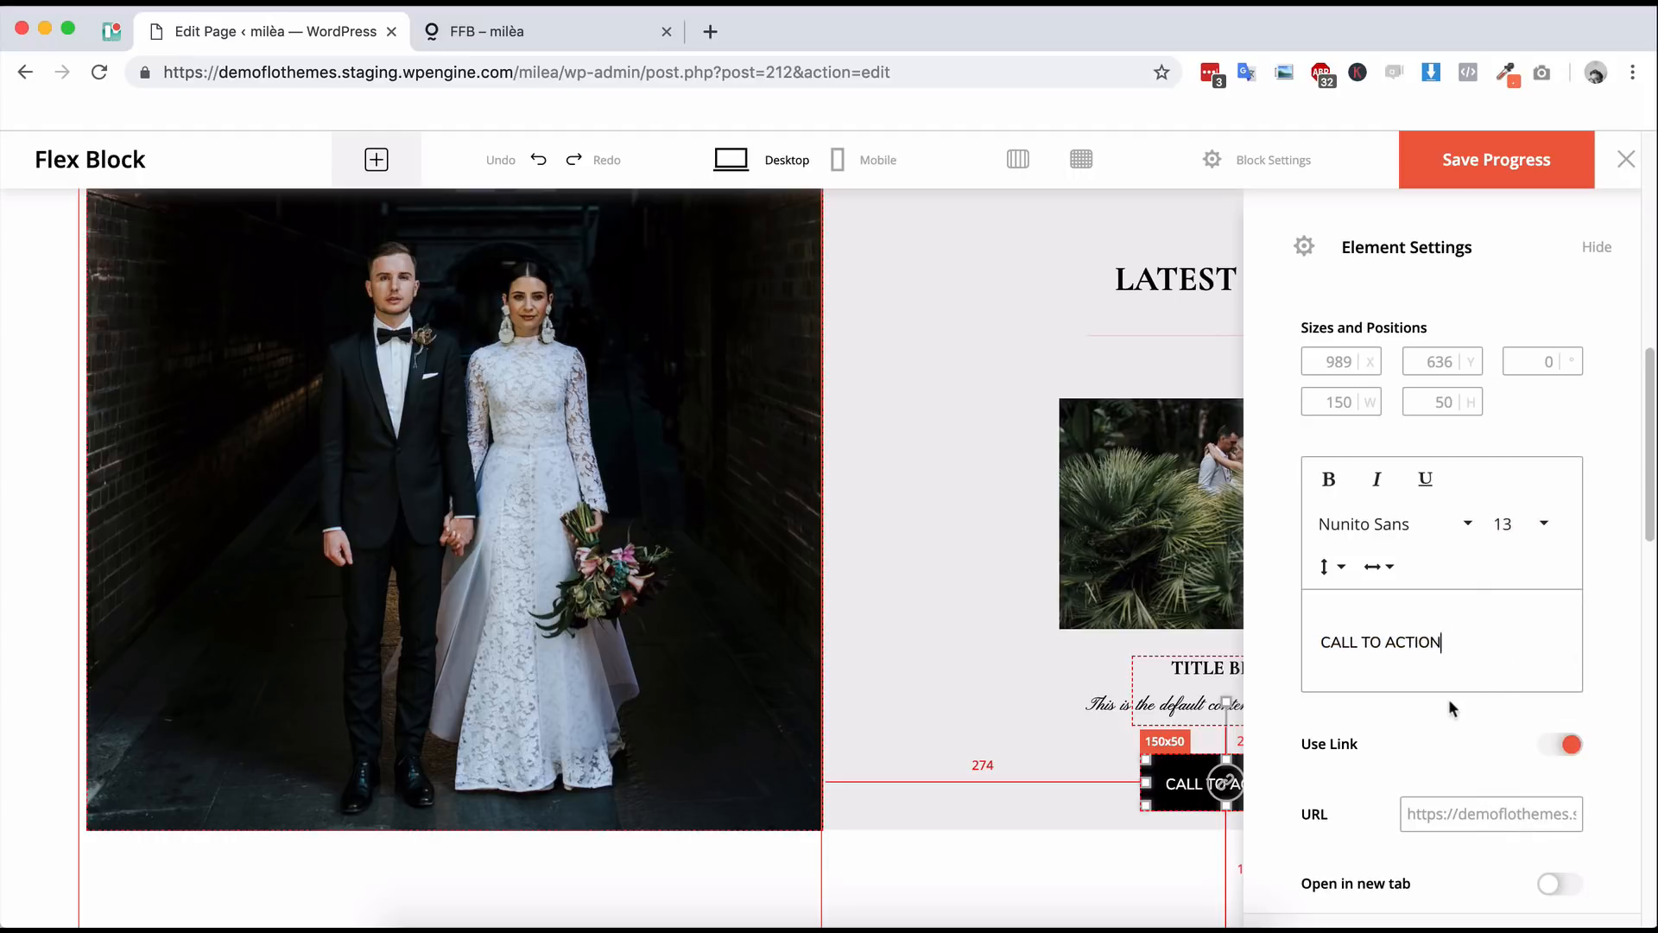
- Enable Invert Button Colors on Hover for the CALL TO ACTION button and leave its settings
scroll(1452, 692, "down", 5)
scroll(1478, 645, "up", 1)
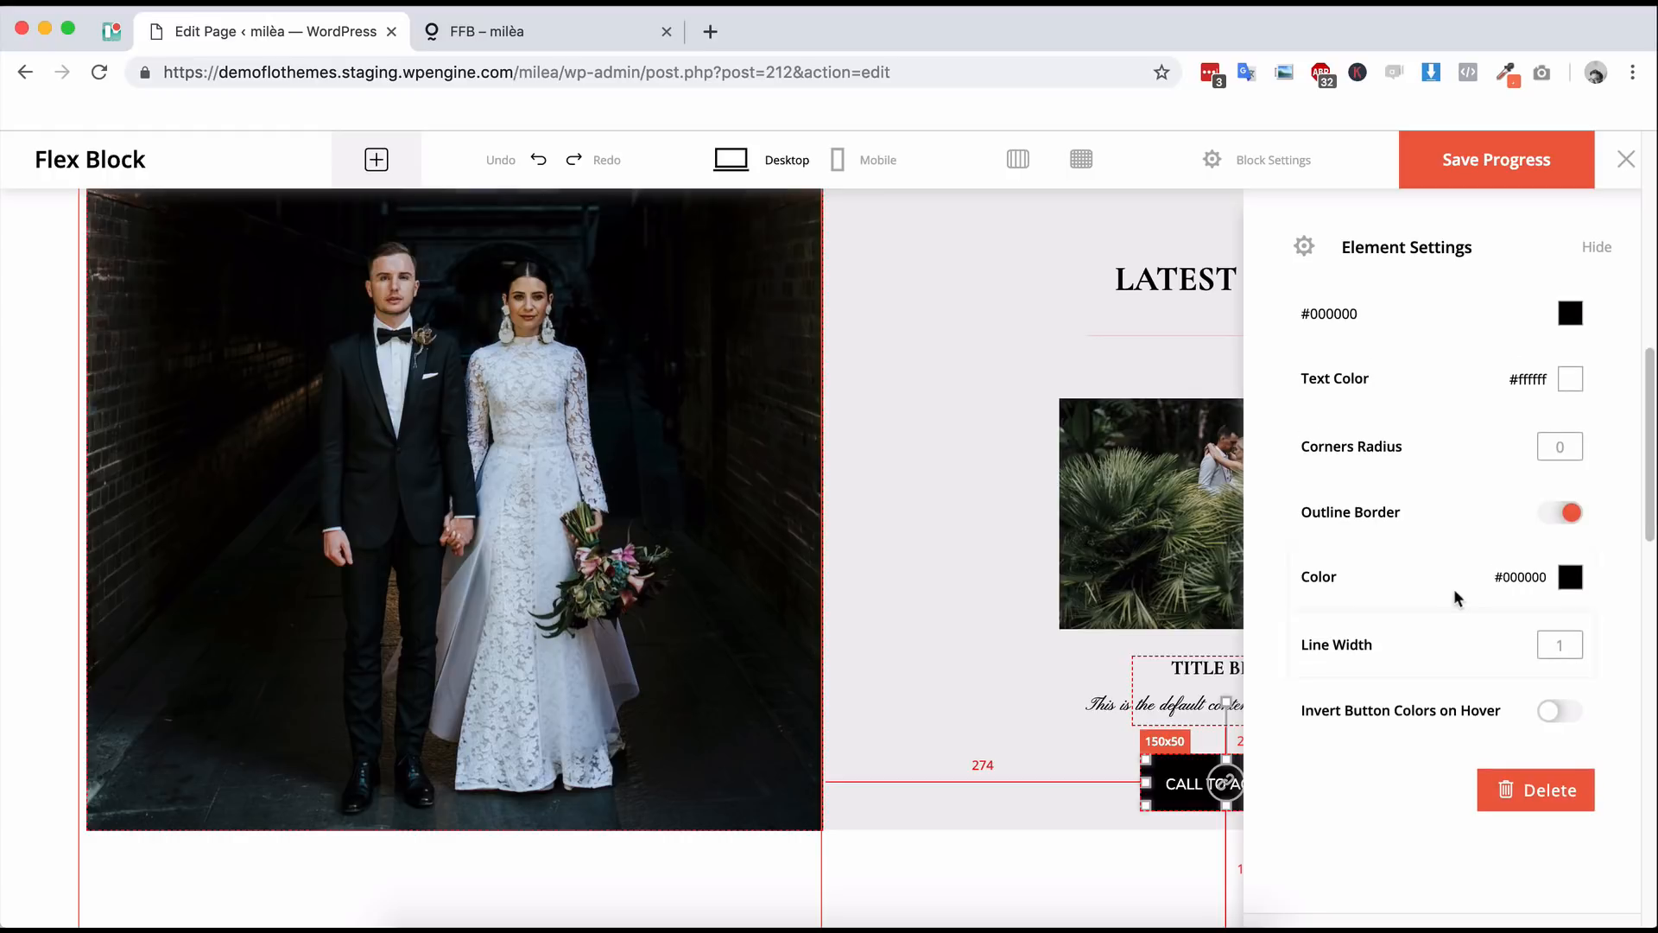
left_click(1562, 713)
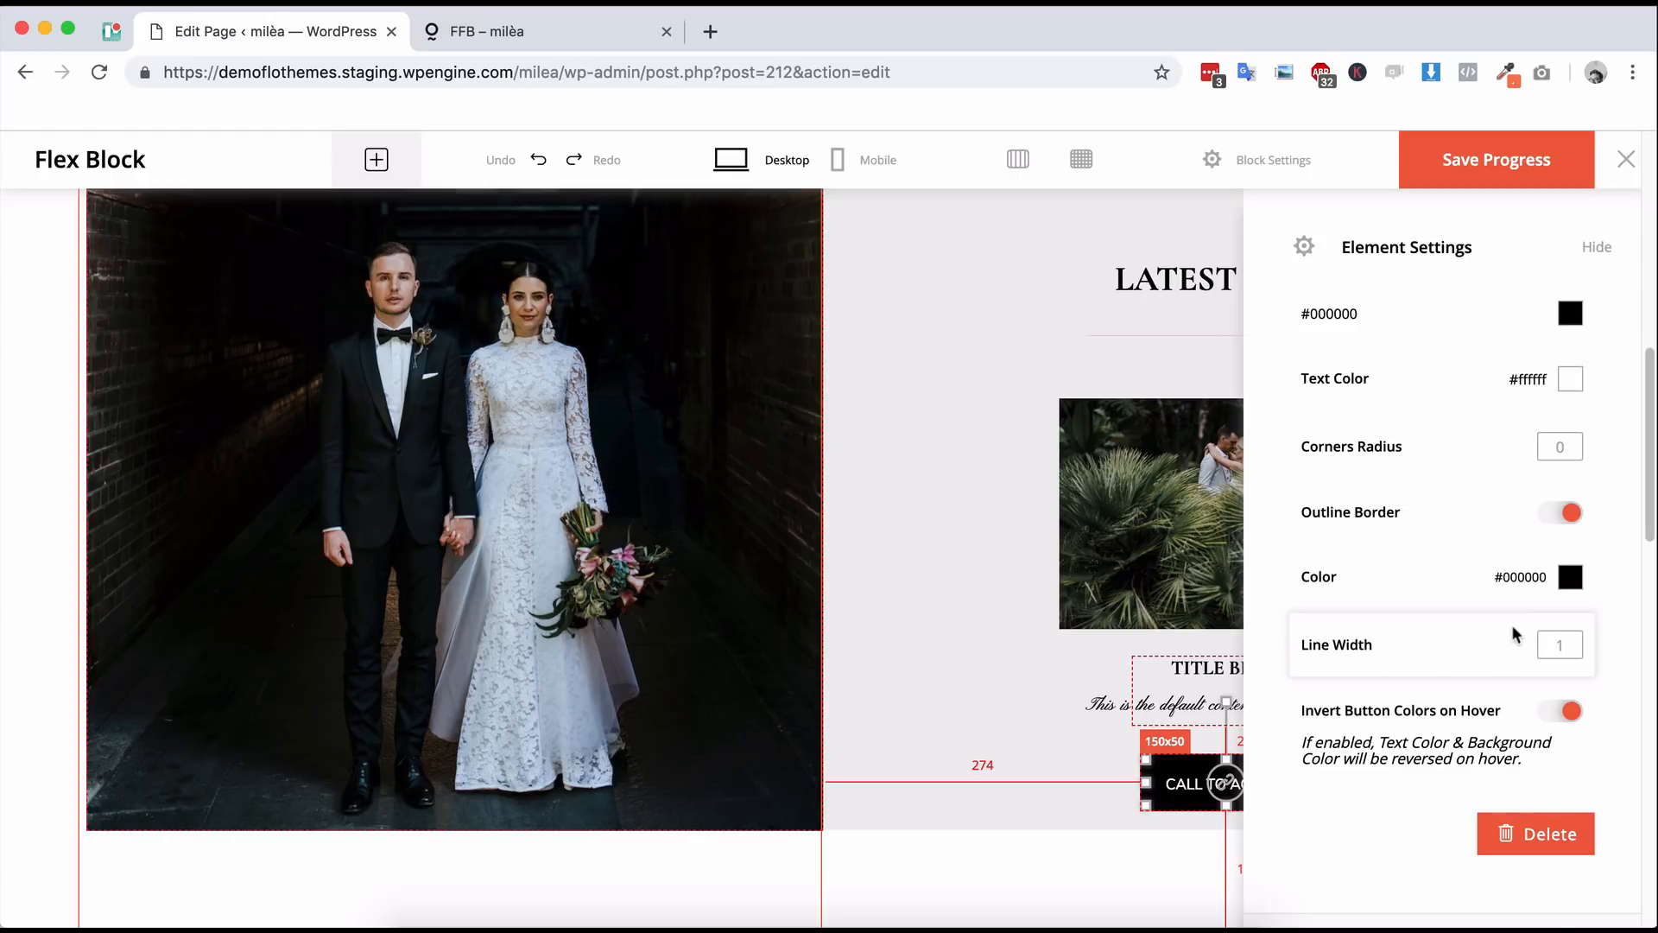
scroll(1528, 619, "up", 1)
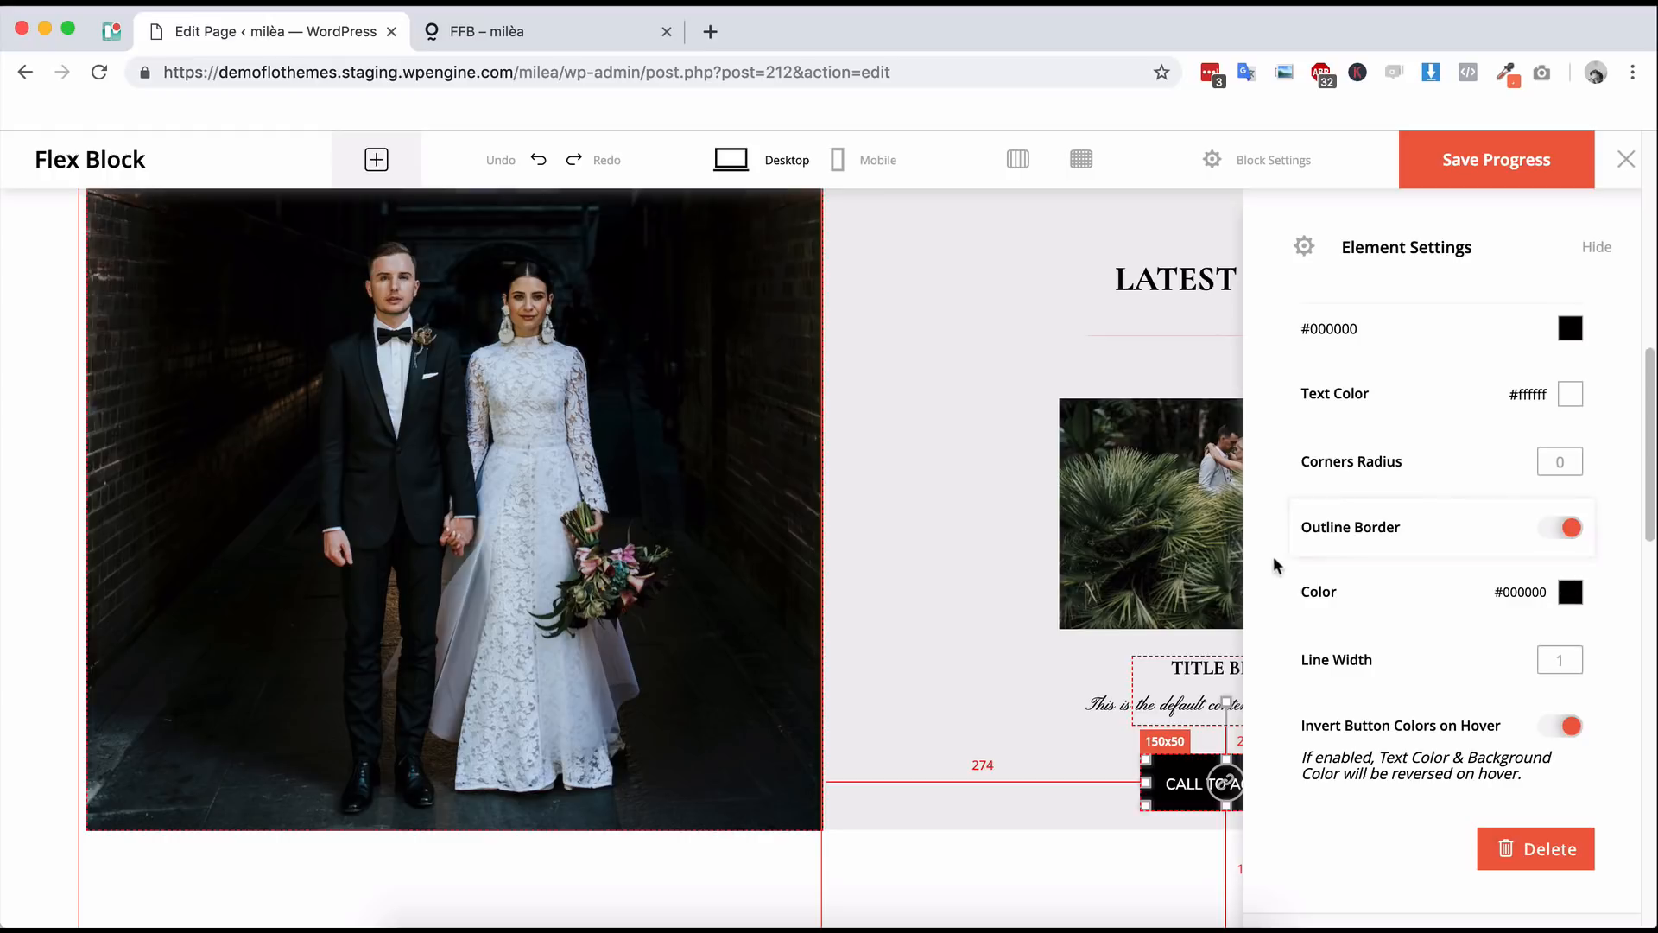
left_click(1513, 172)
left_click(1033, 869)
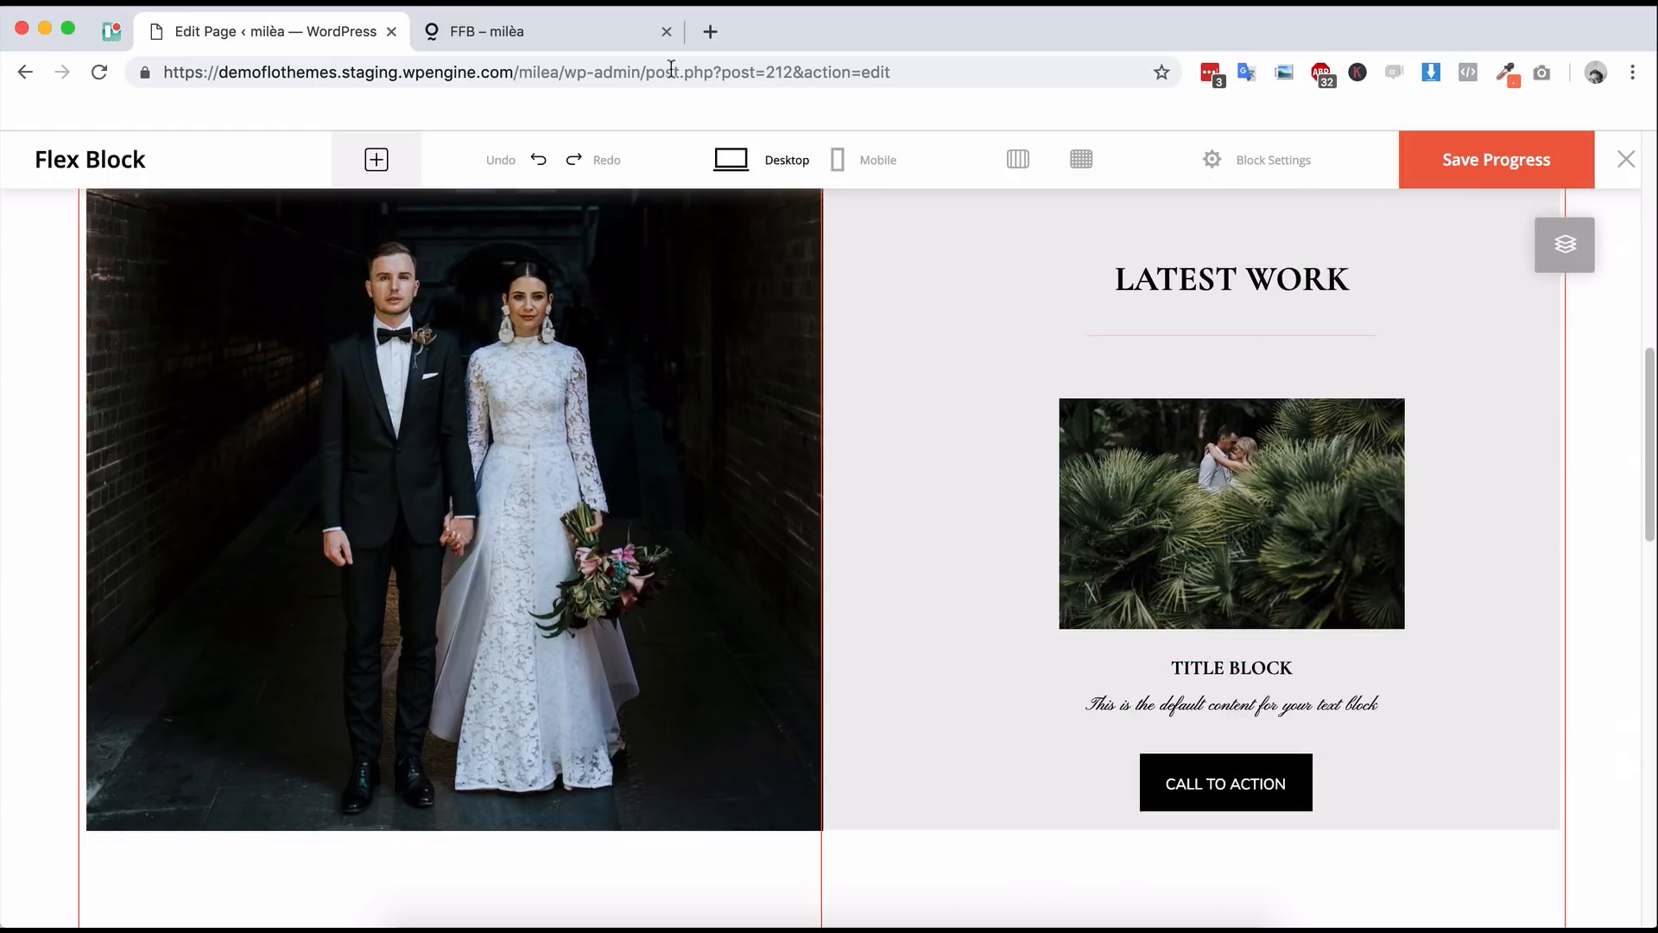
- Try the CALL TO ACTION button without its background colour, comparing it with the outlined SHOW MORE button on the FFB – milèa page
left_click(530, 34)
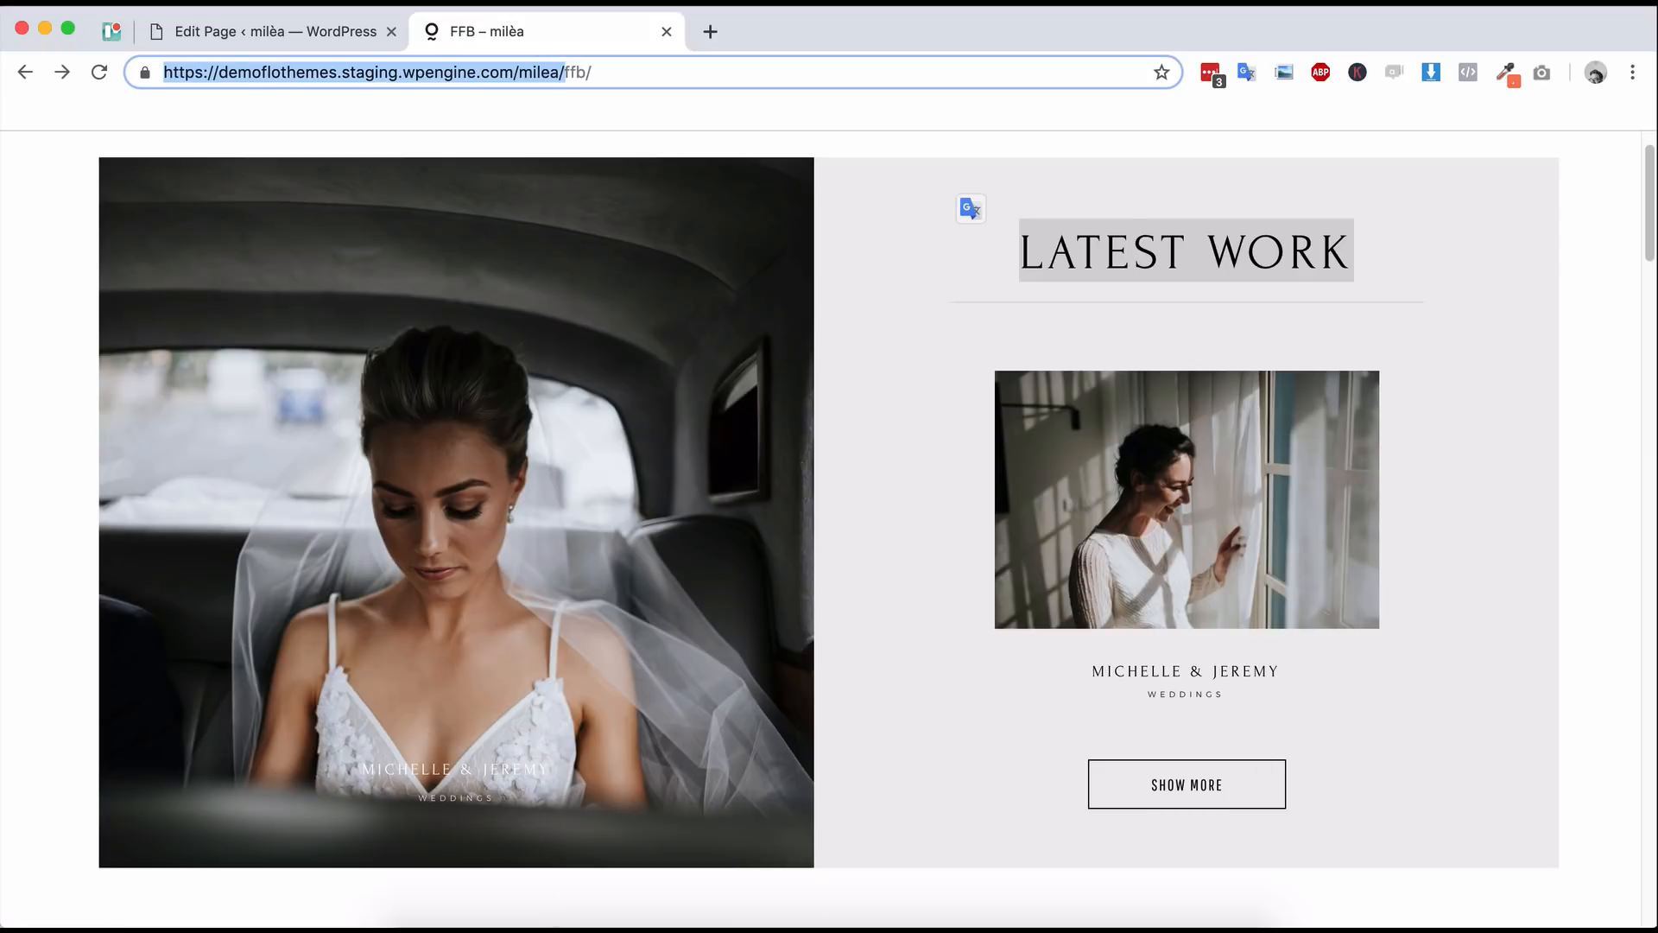
left_click(226, 35)
left_click(1254, 780)
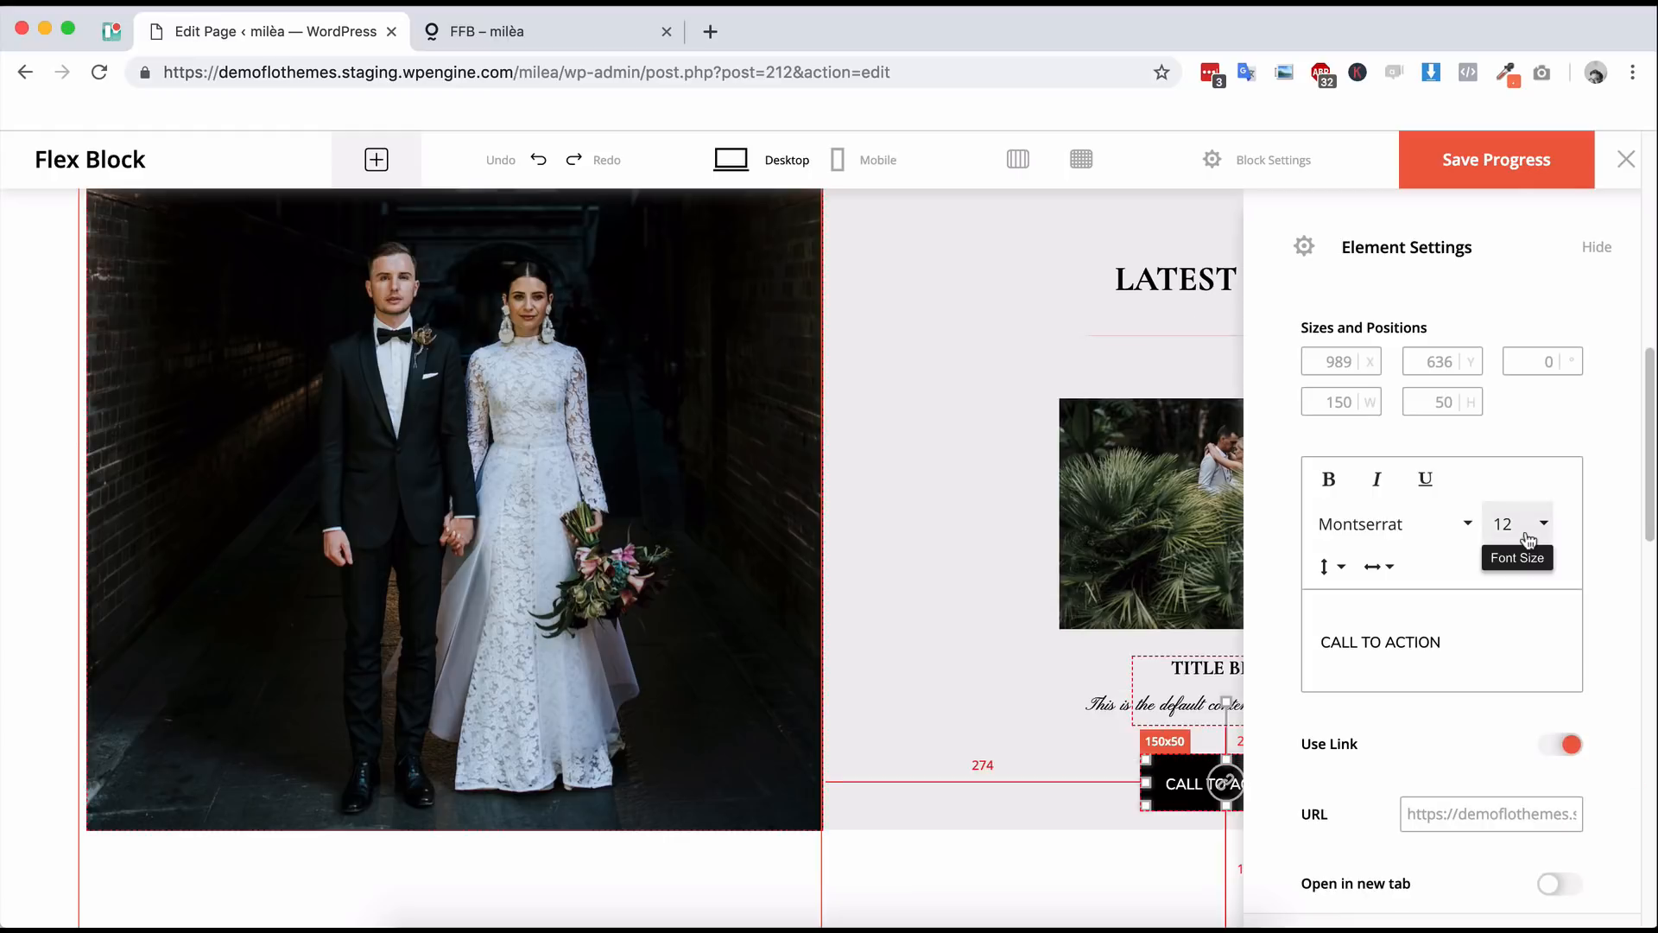
scroll(1413, 734, "down", 1)
left_click(1564, 798)
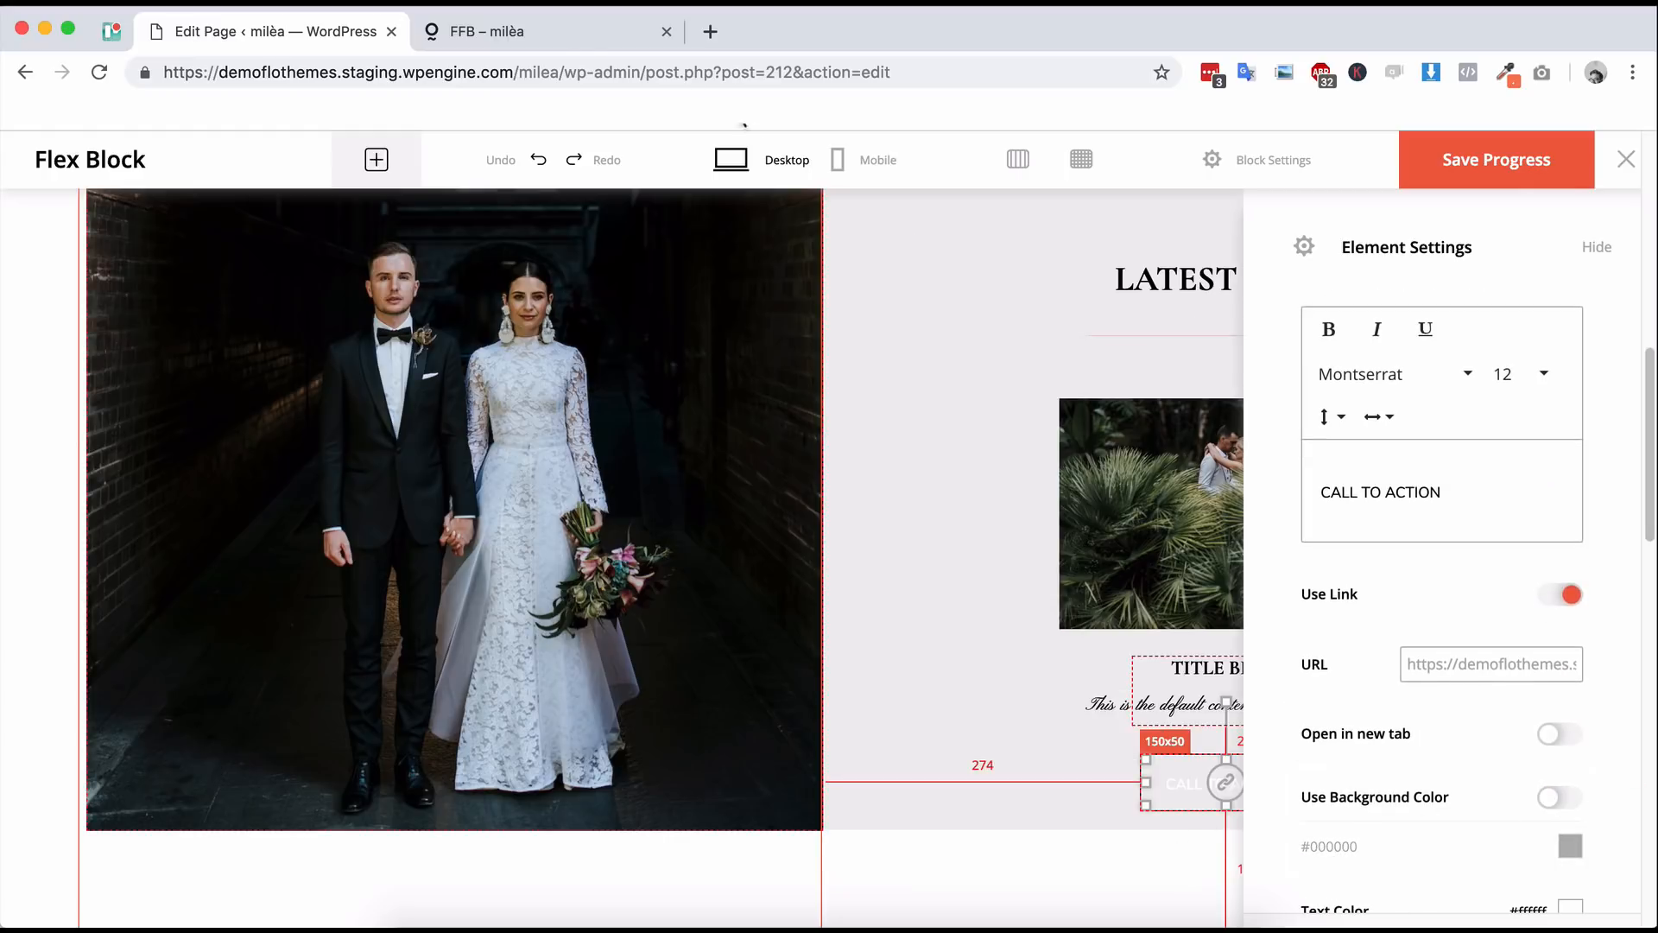
left_click(574, 34)
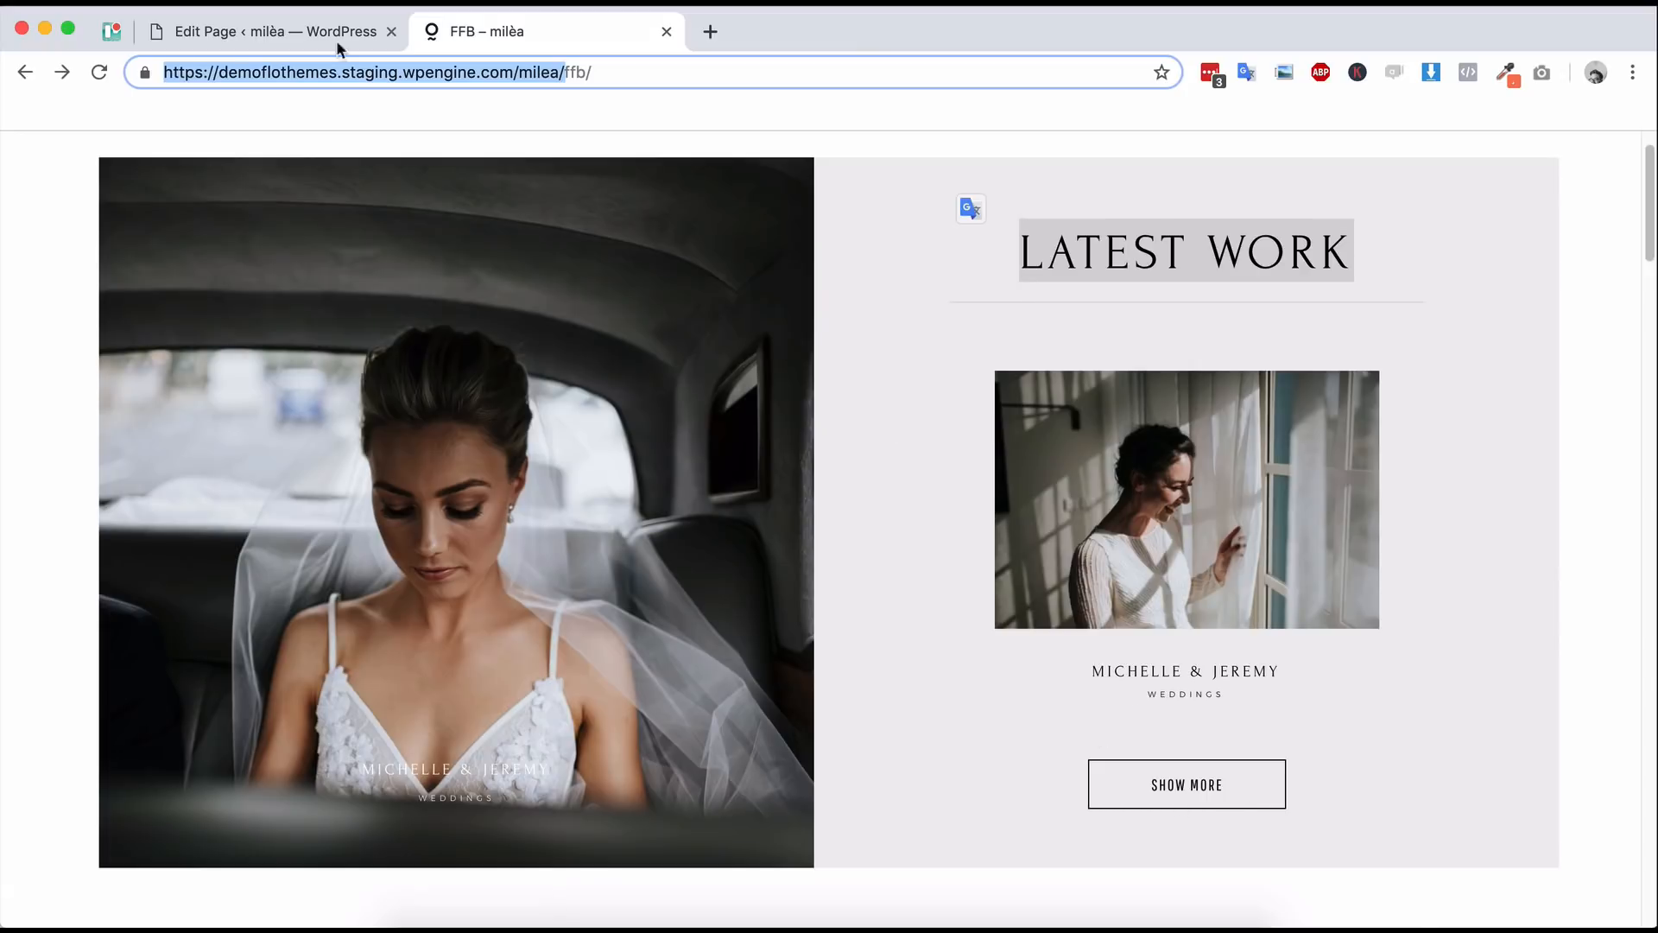
left_click(259, 31)
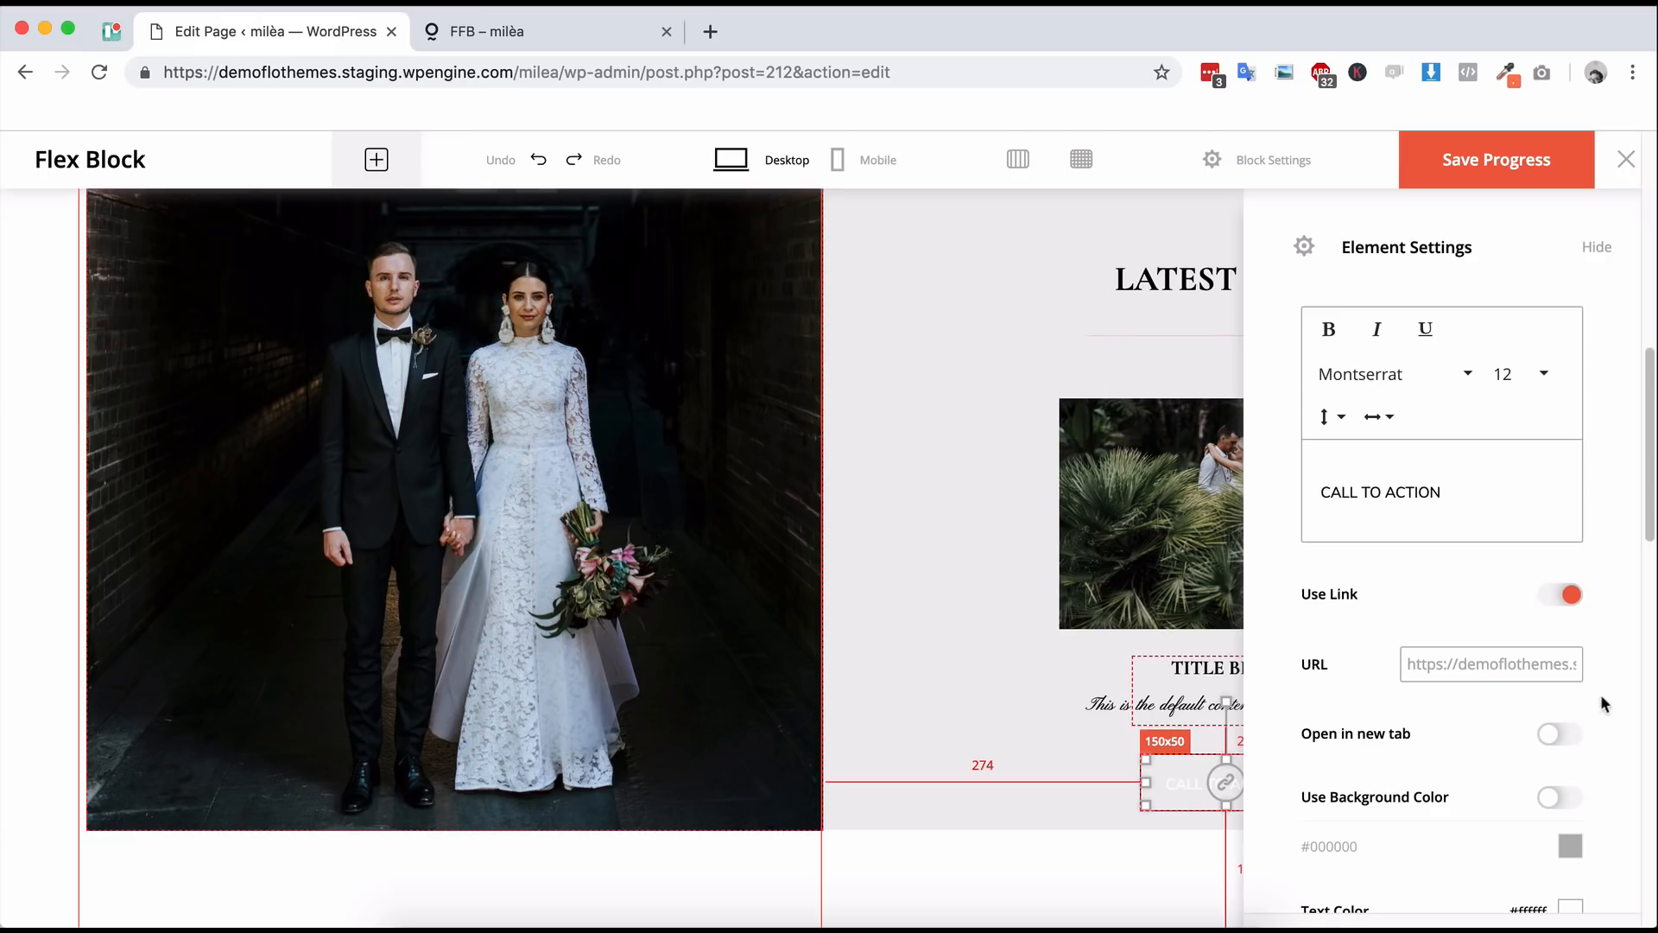
scroll(1546, 747, "down", 1)
scroll(1563, 751, "down", 1)
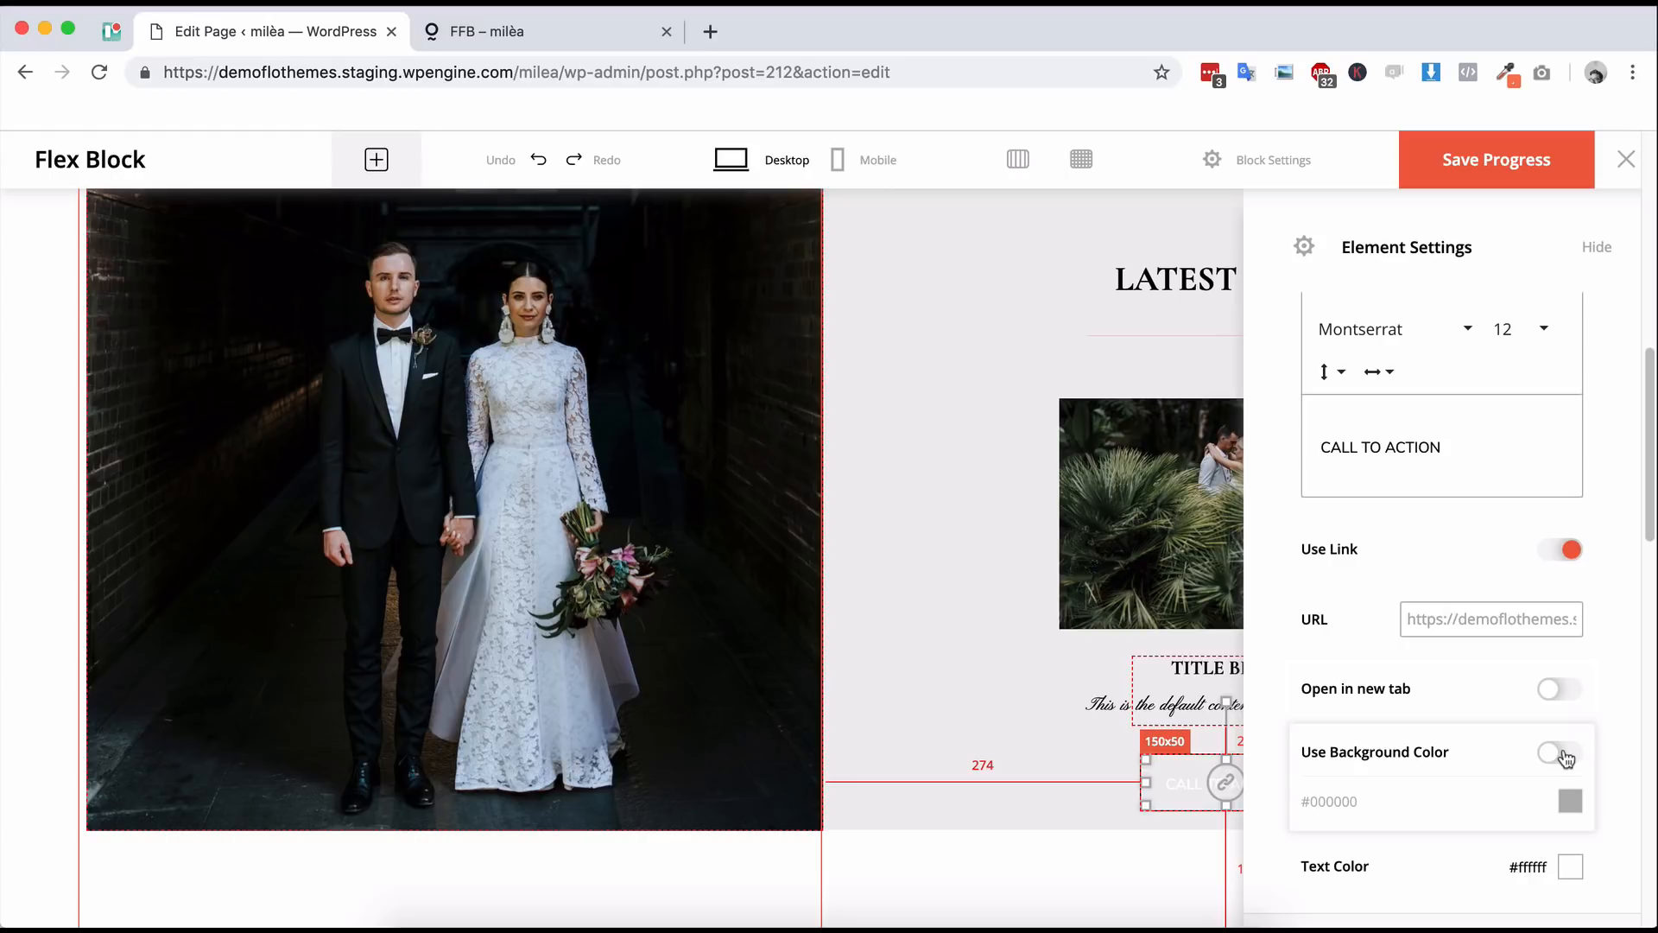
left_click(1566, 757)
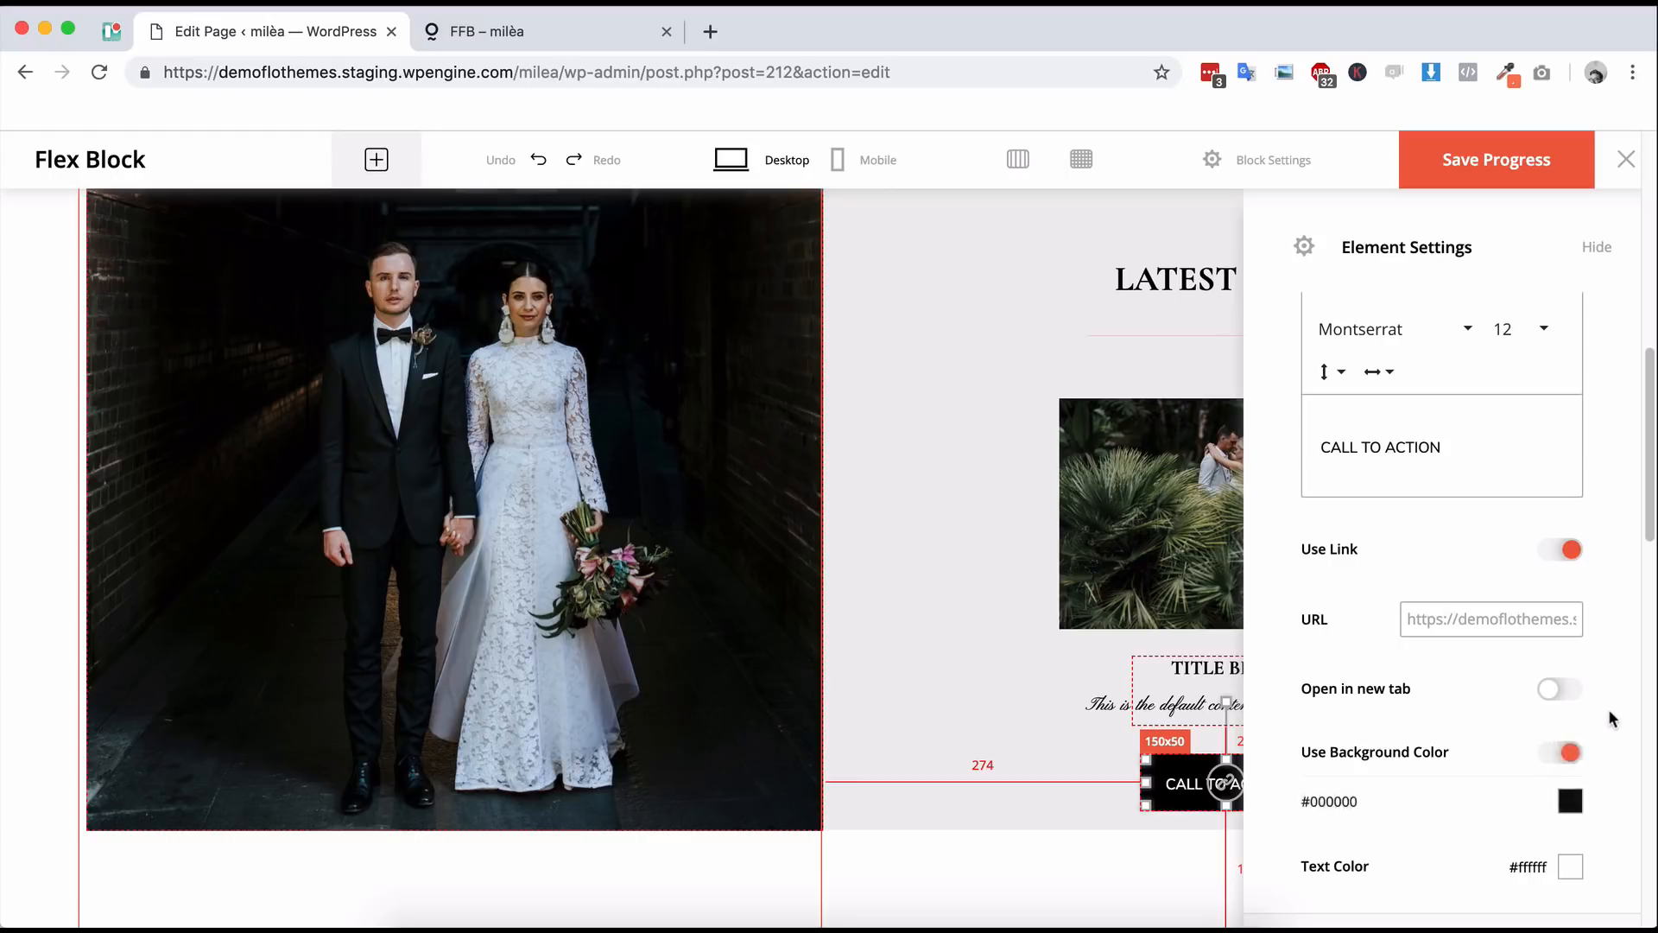
- Leave the button's settings and save the Flex Block's progress
scroll(1611, 717, "down", 5)
scroll(1611, 718, "up", 4)
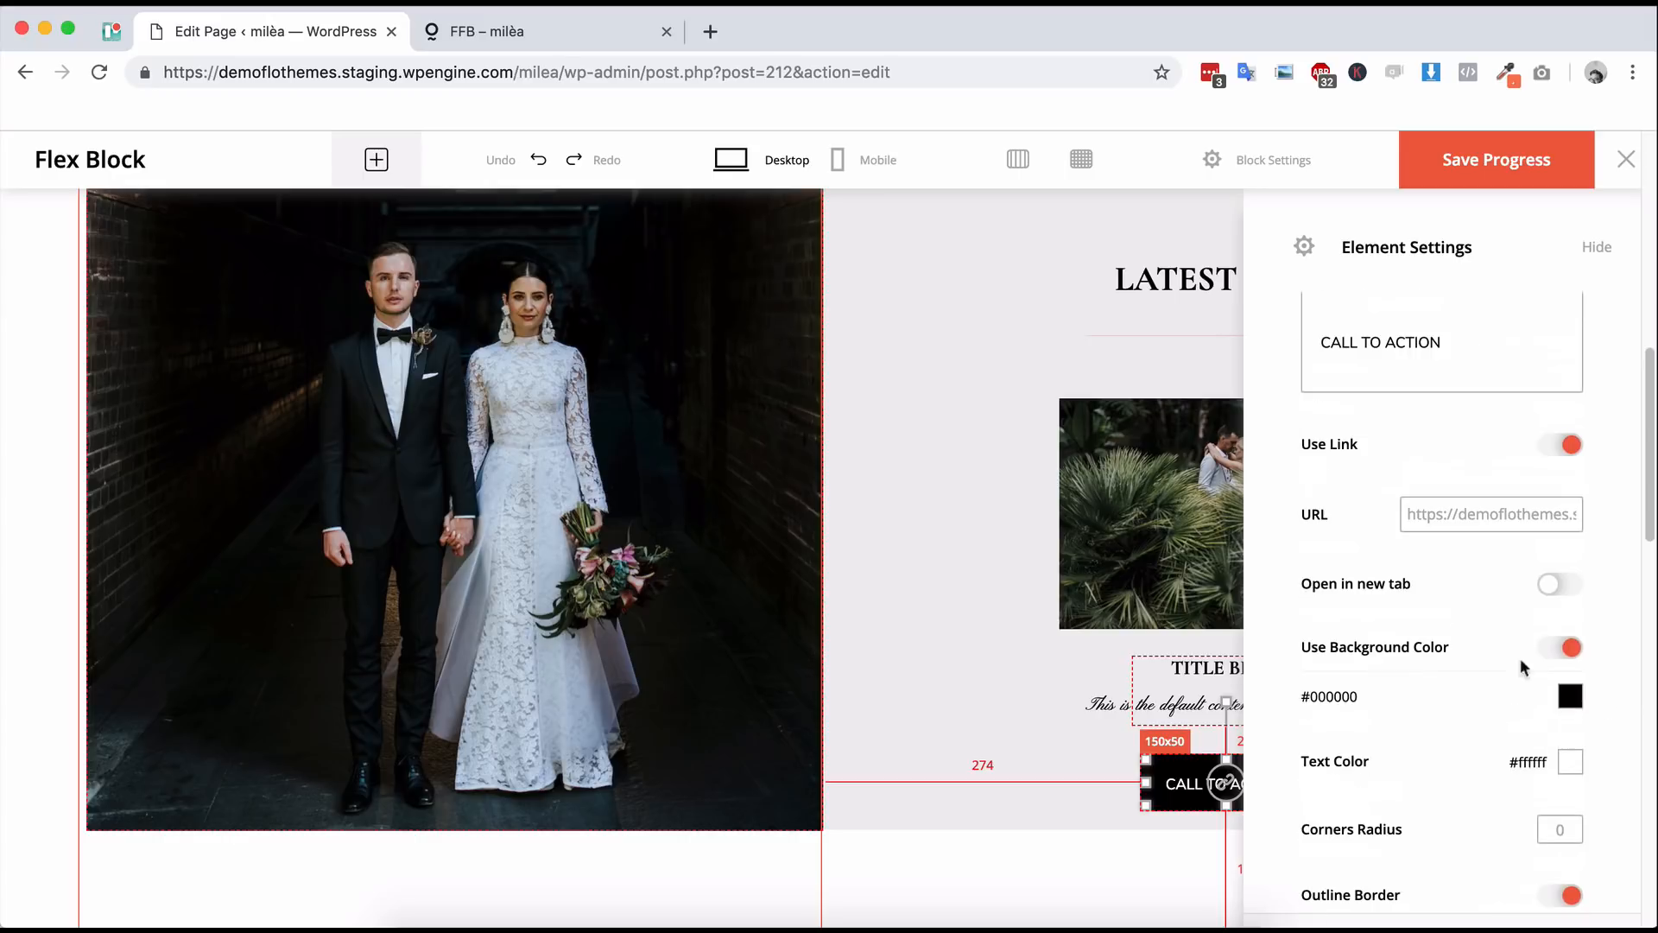
left_click(1013, 883)
scroll(1071, 845, "up", 2)
scroll(1136, 812, "down", 3)
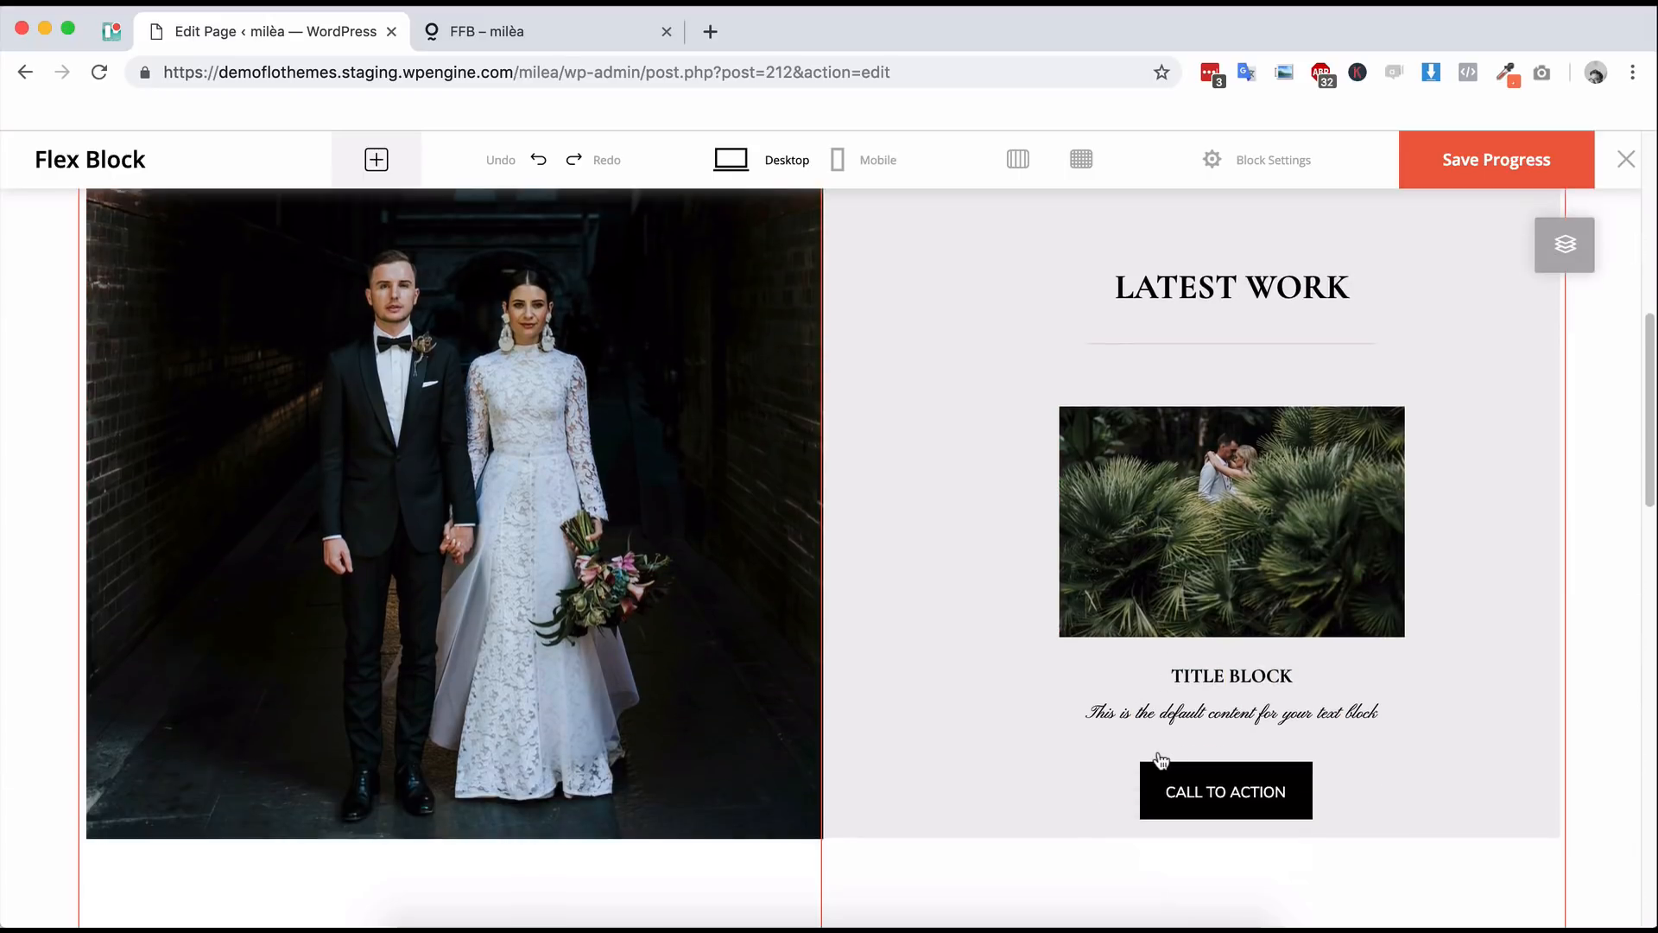
scroll(1168, 717, "up", 1)
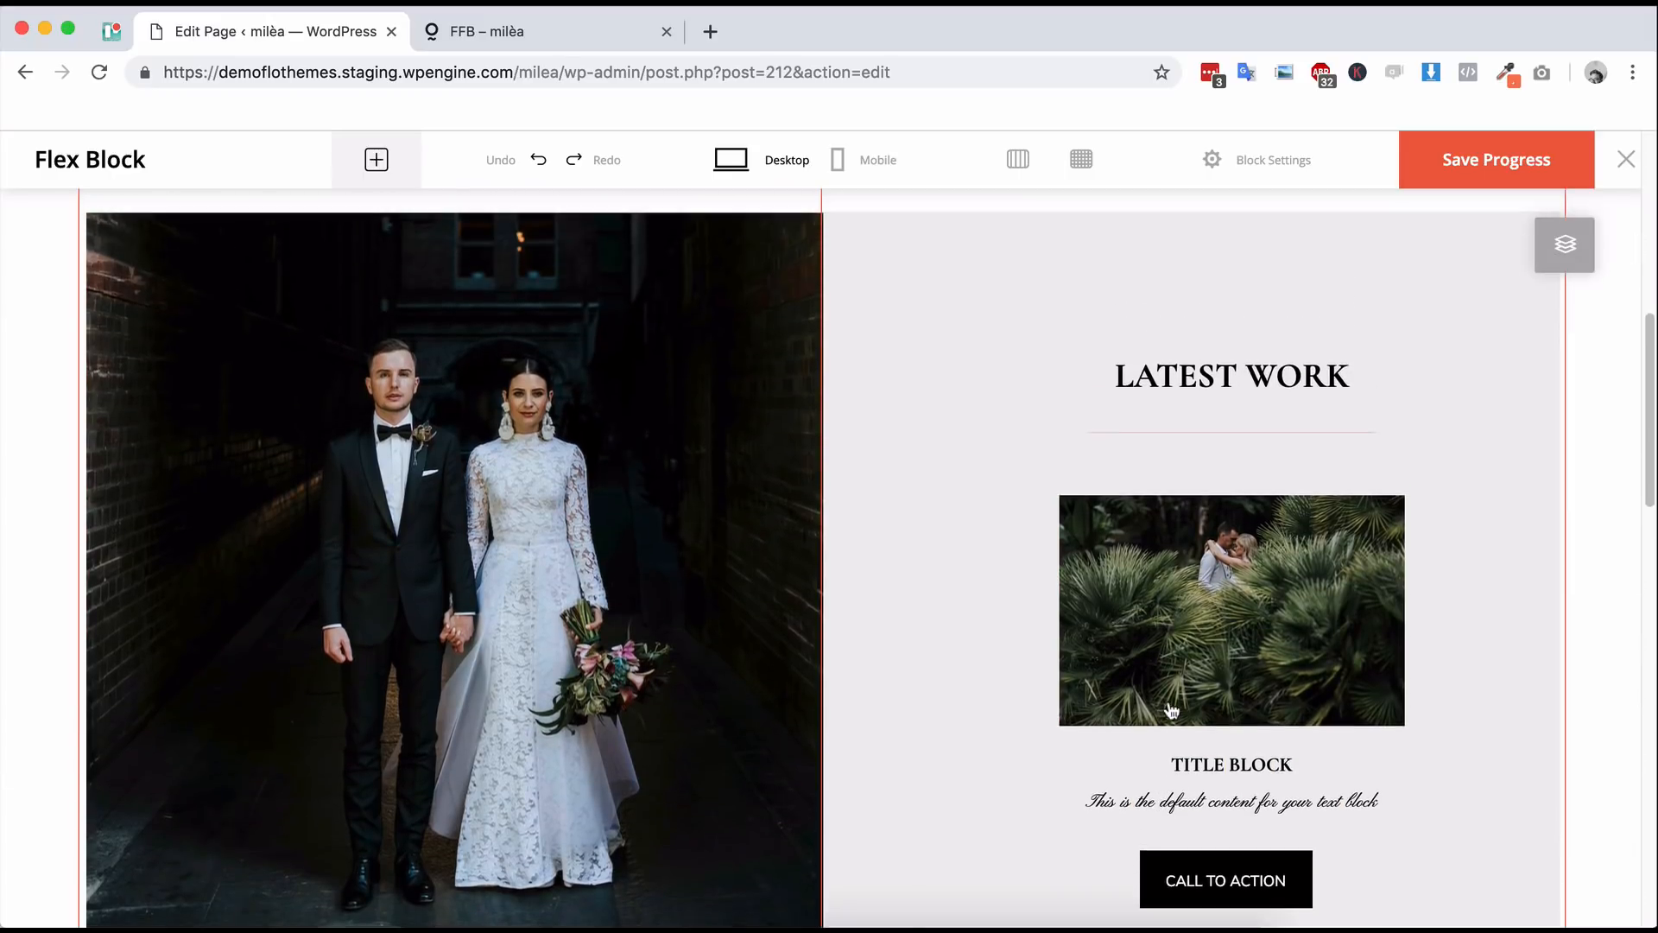
left_click(1506, 169)
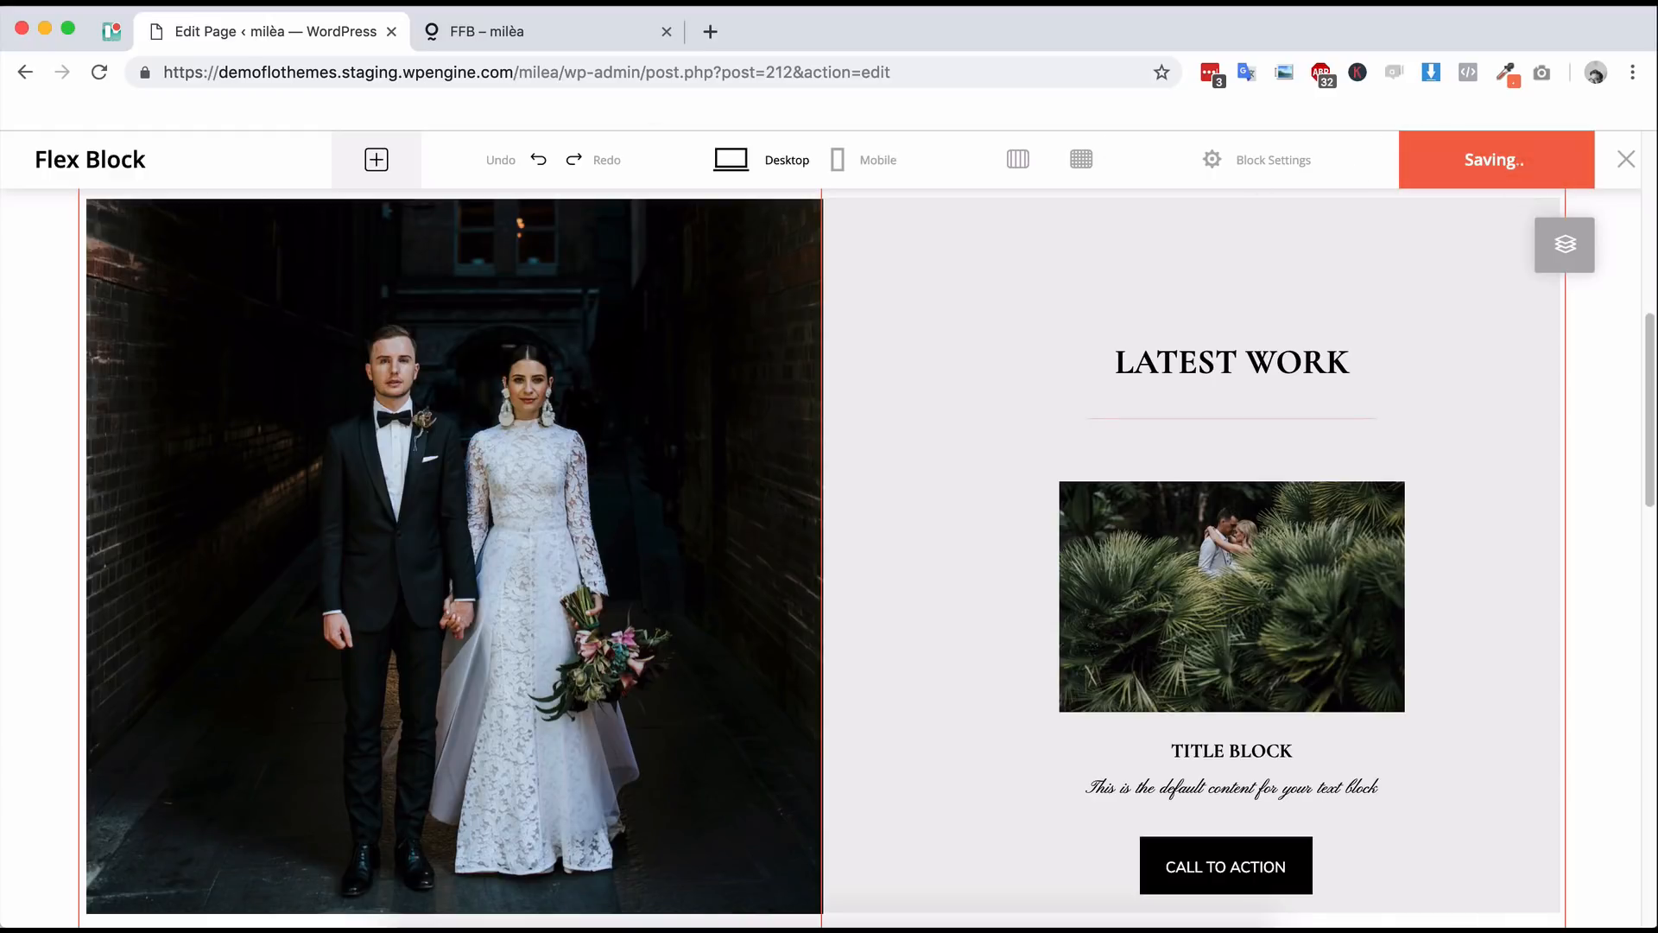
- Reload the FFB – milèa page and look through it down to the end for the newly saved block
left_click(546, 29)
key("super+r")
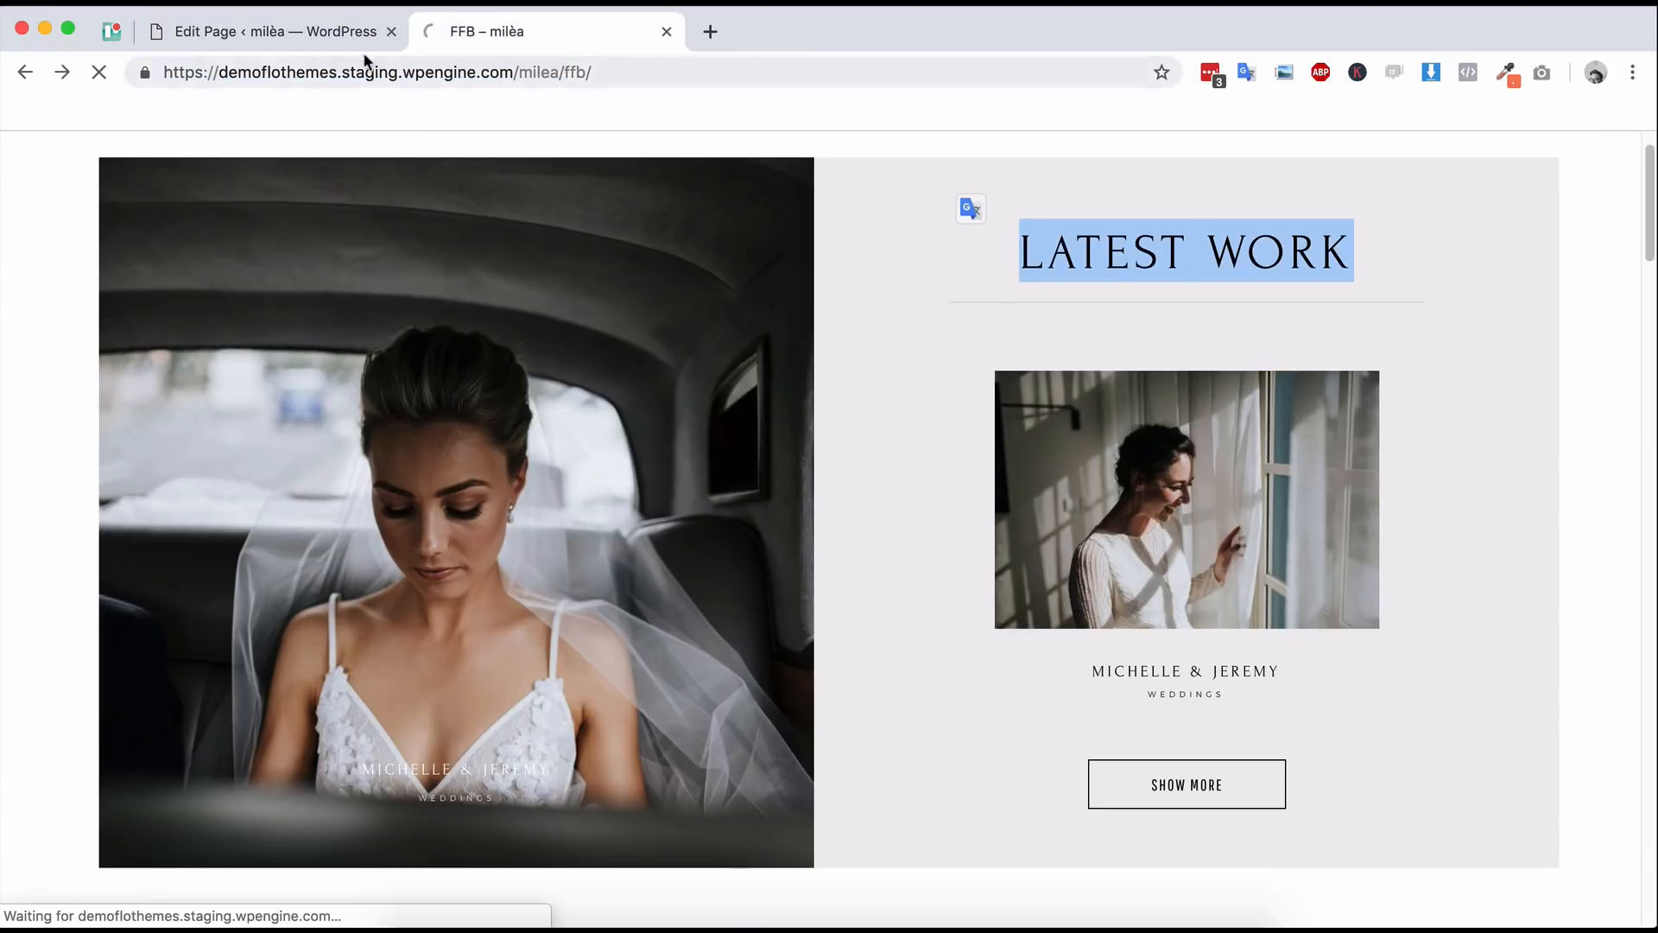
left_click(361, 31)
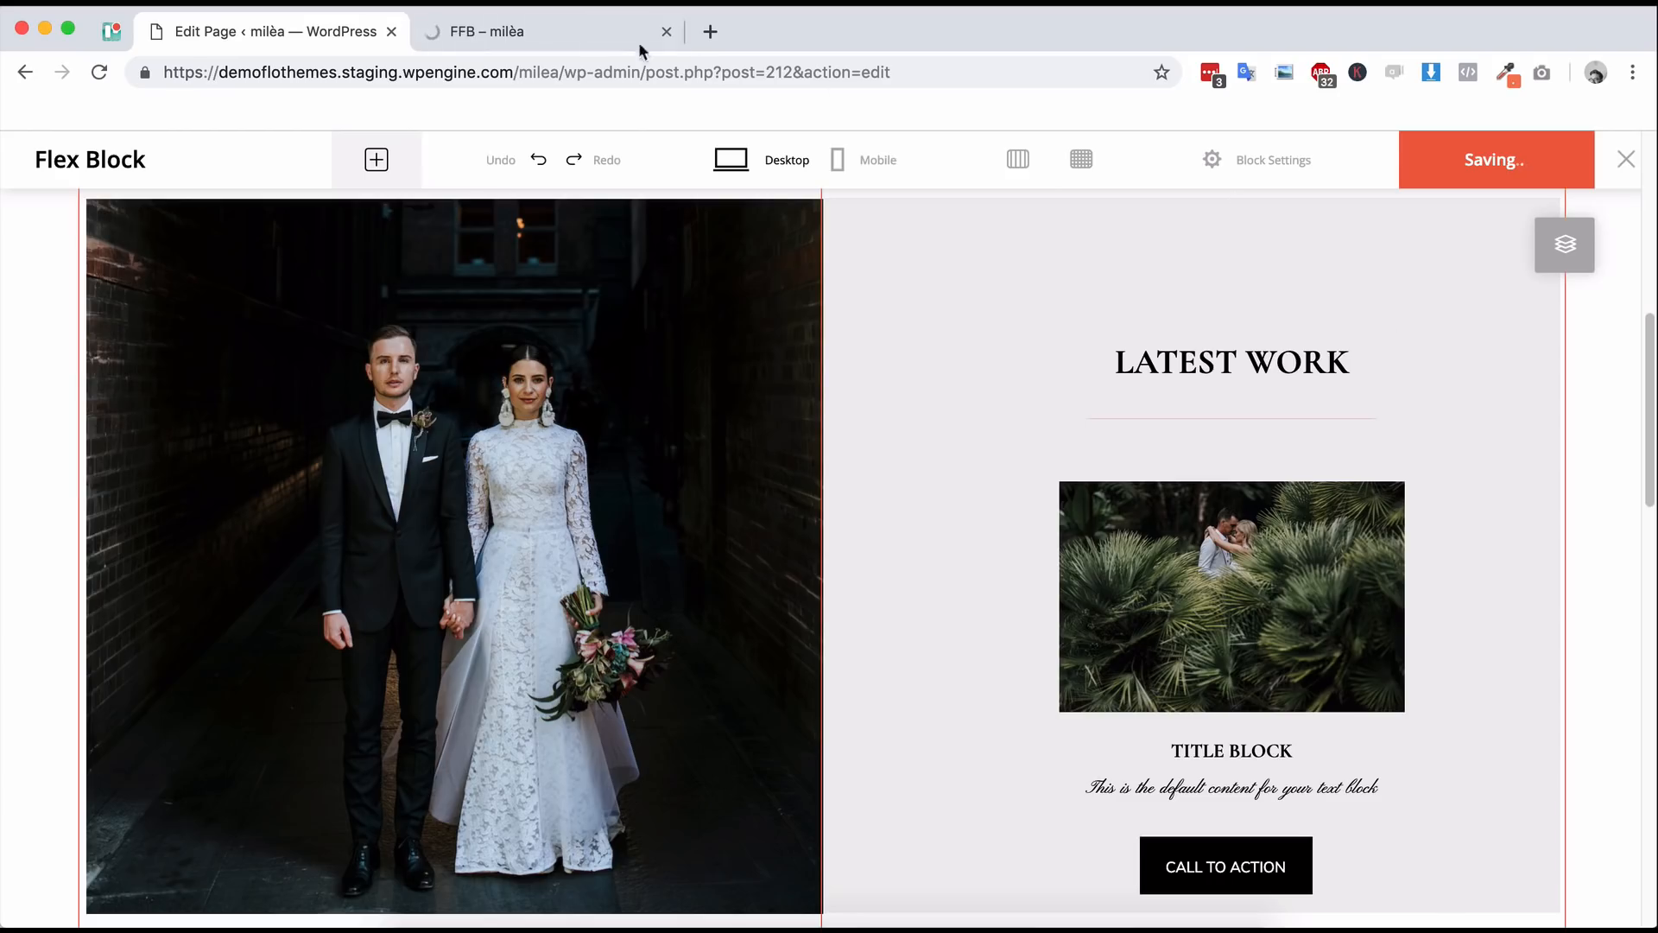
left_click(511, 35)
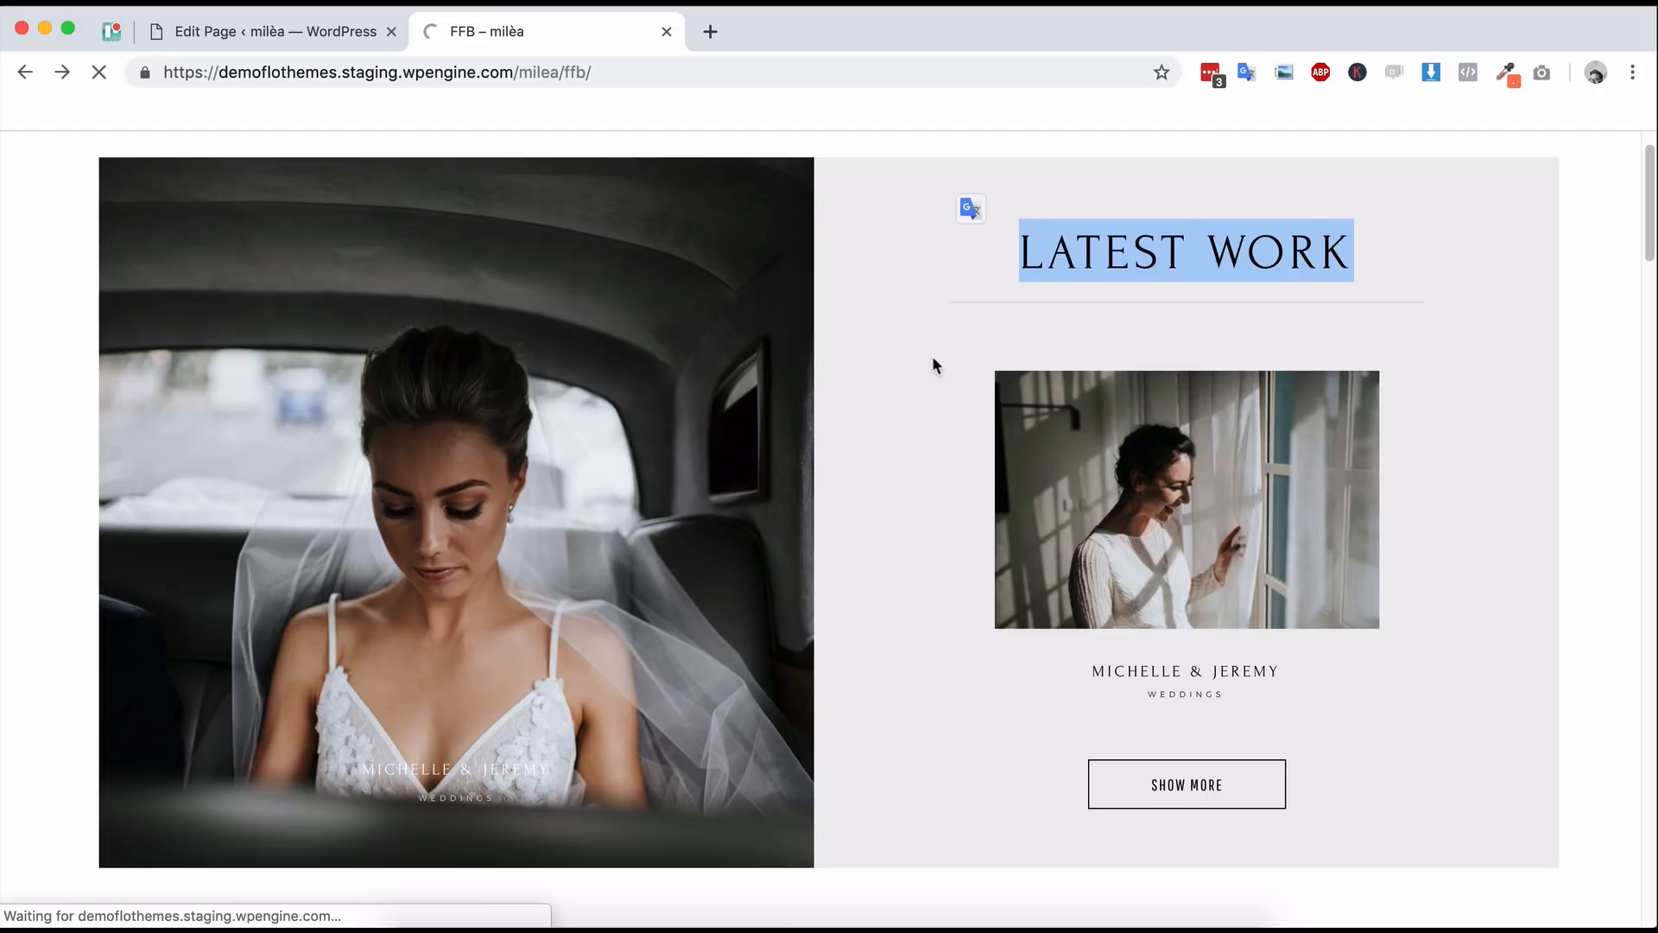
left_click(1109, 283)
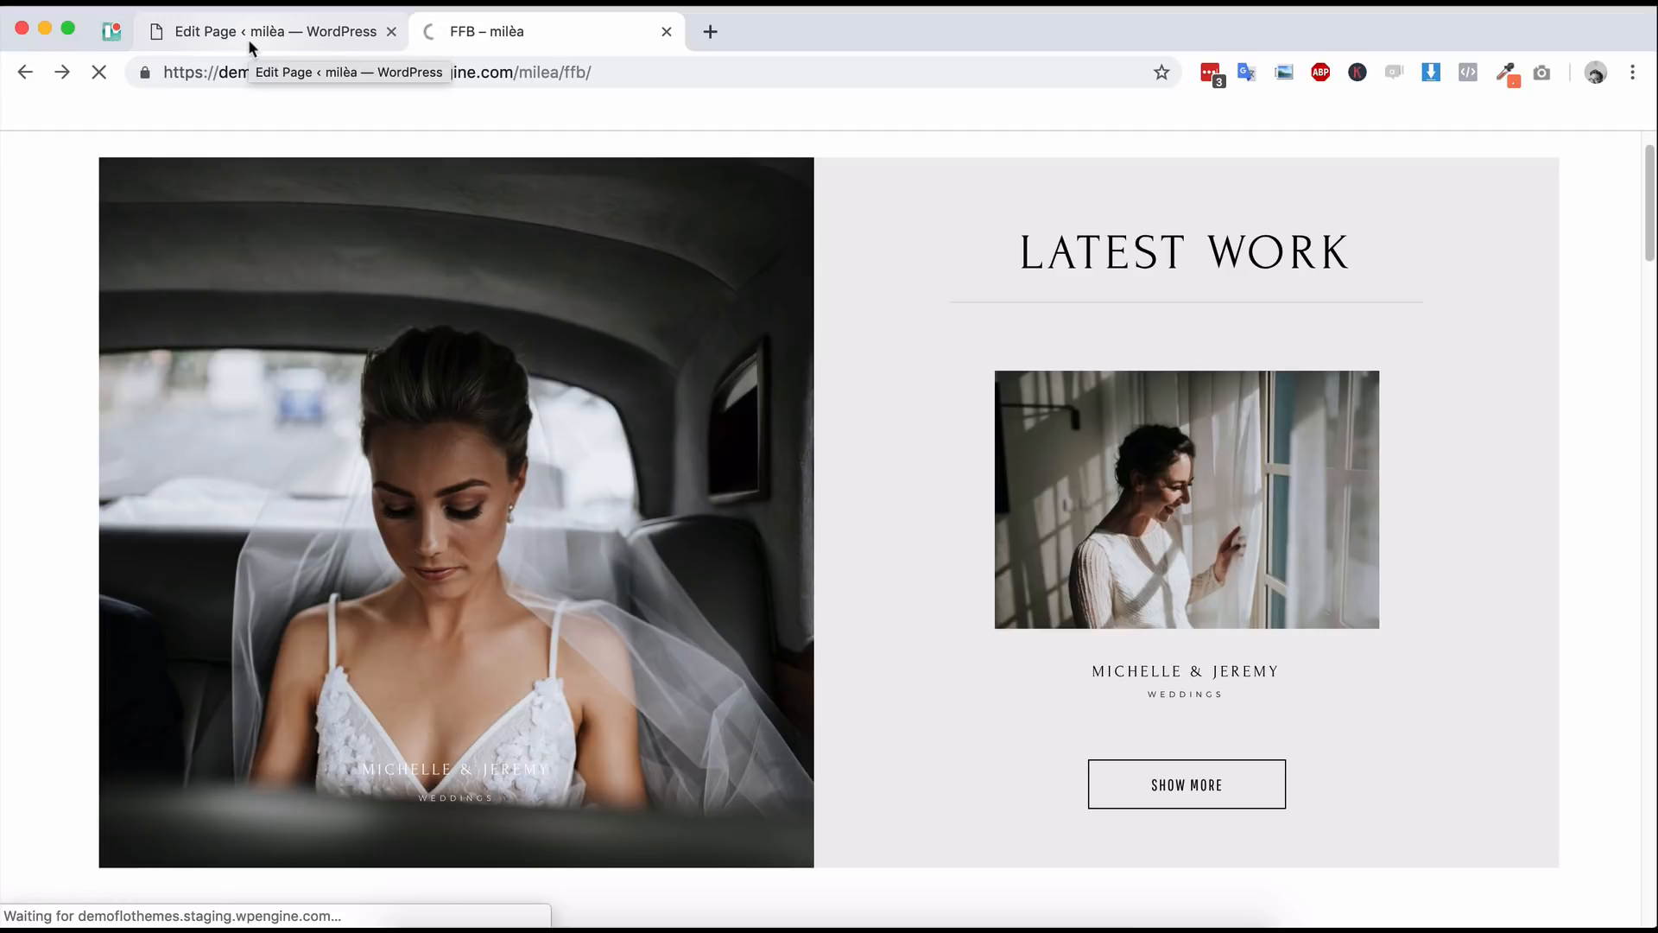
scroll(1076, 444, "down", 5)
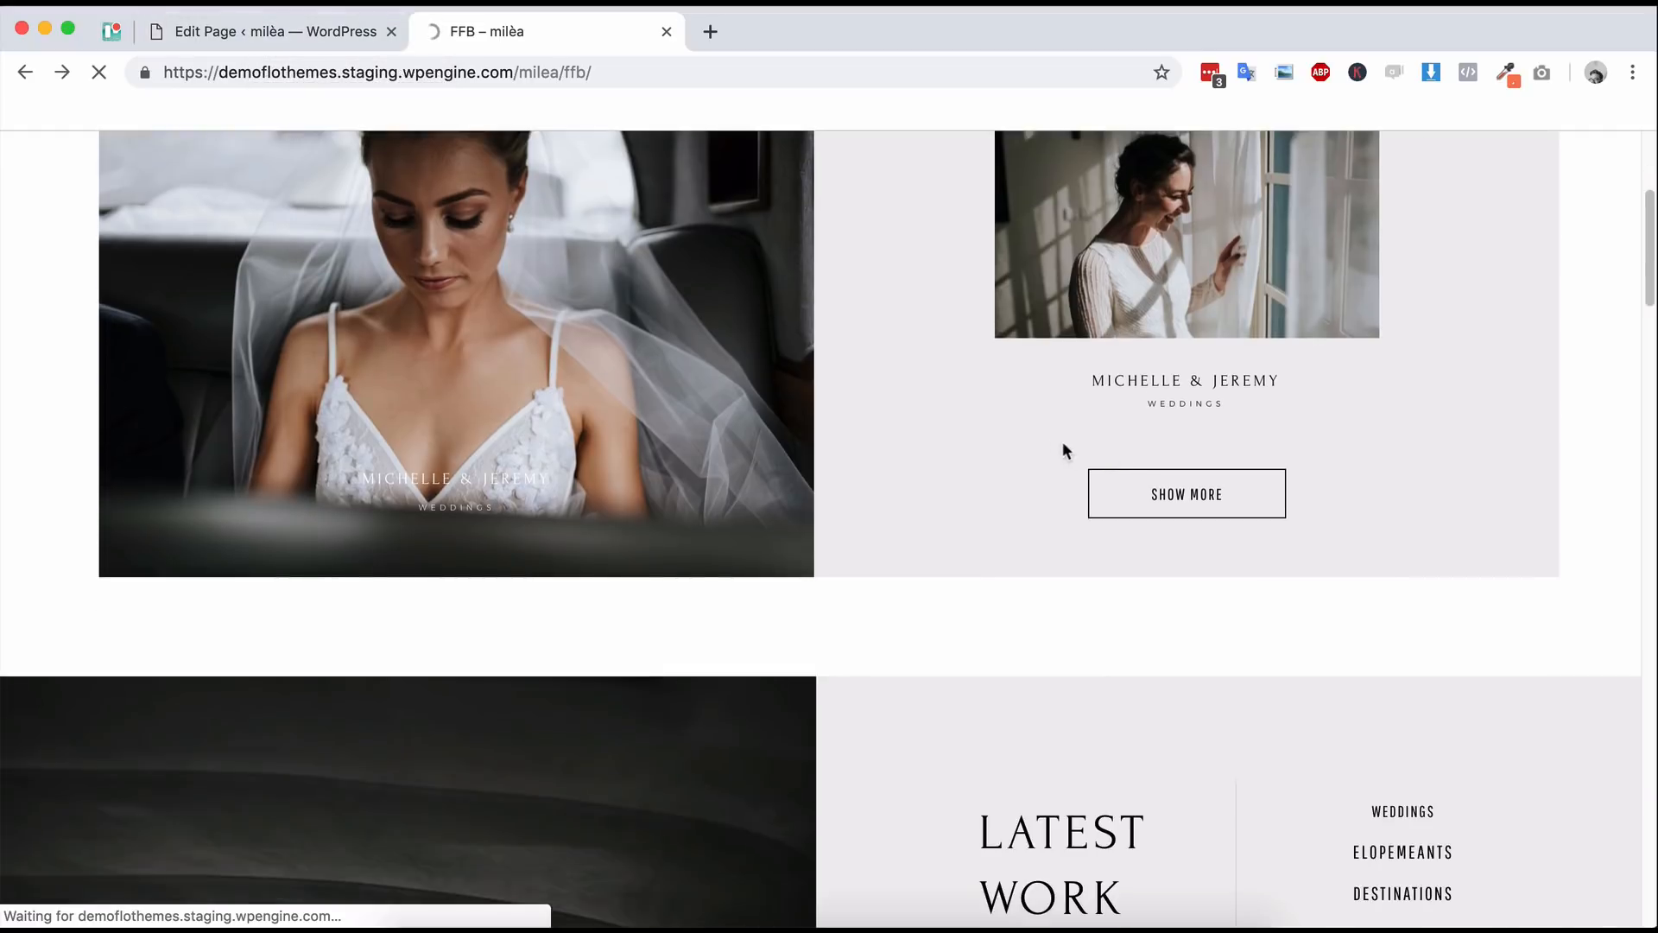
scroll(1043, 436, "down", 15)
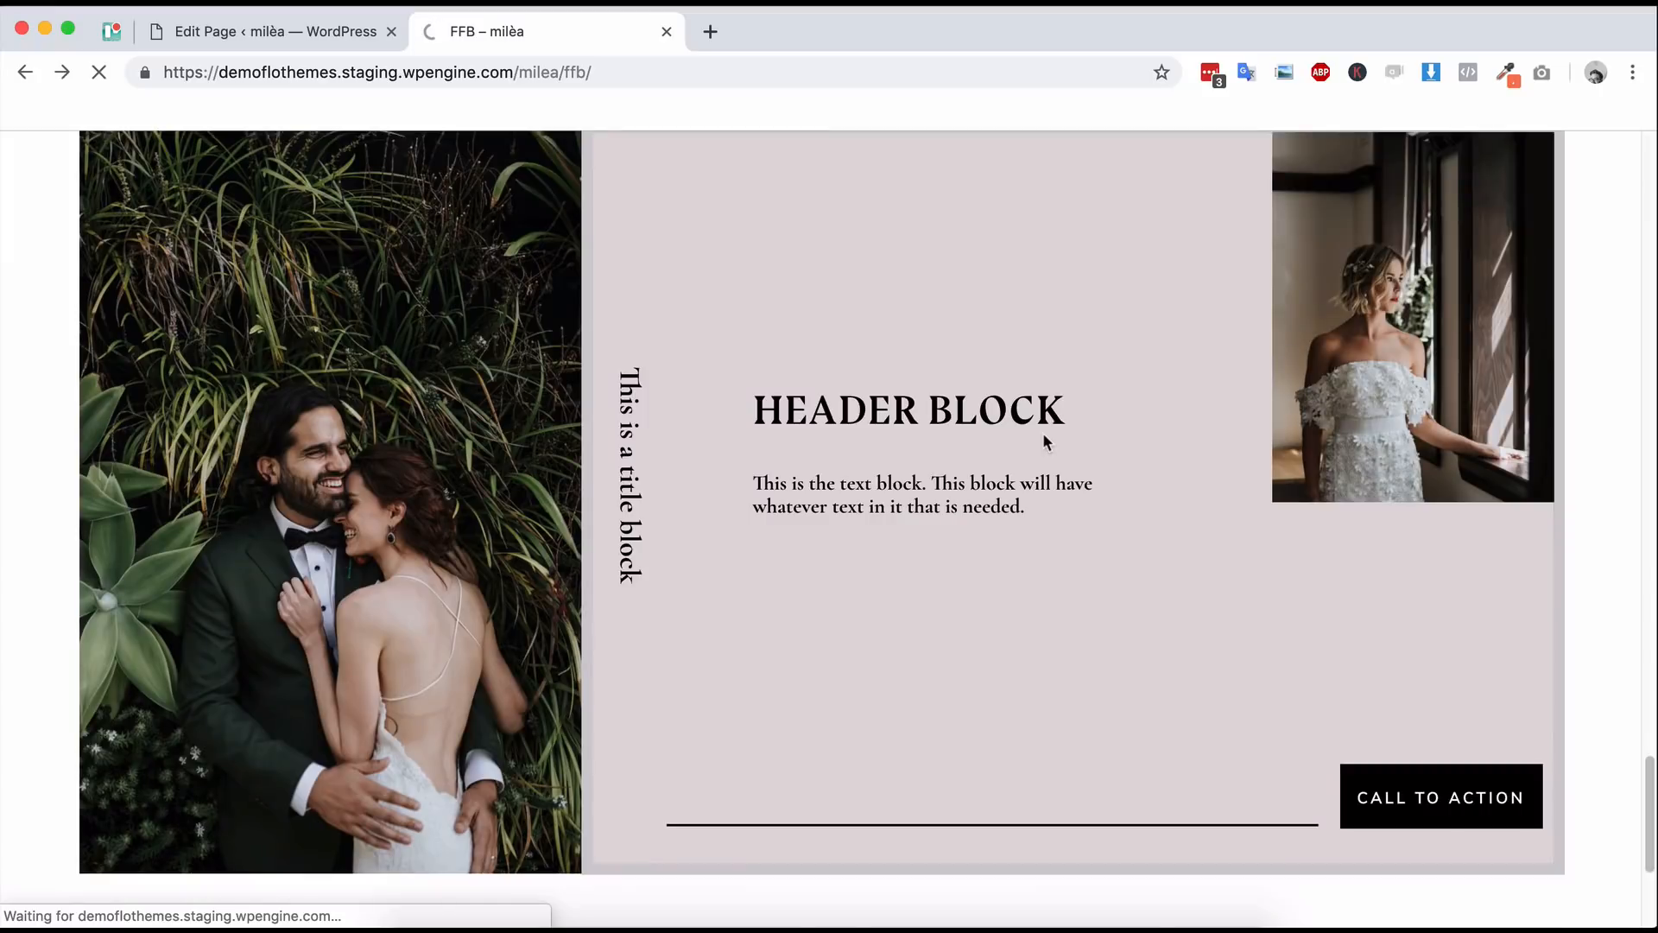
scroll(1043, 440, "down", 4)
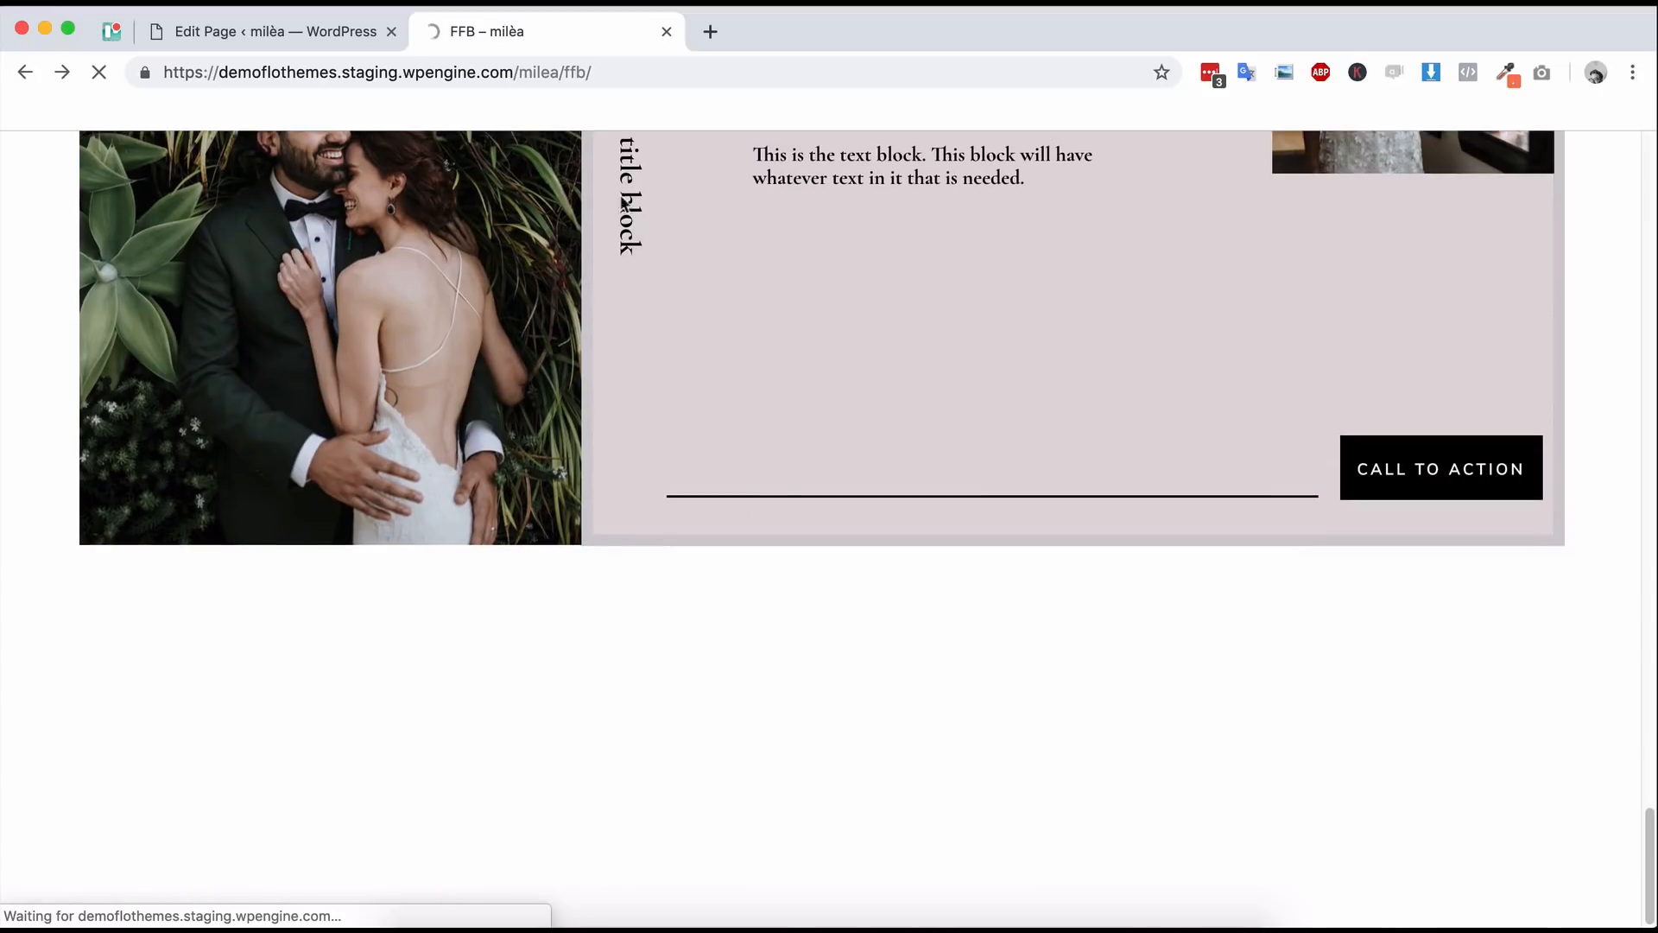
- Check the saving state in the editor, and test the CALL TO ACTION button's hover colours on the refreshed FFB – milèa page
left_click(255, 34)
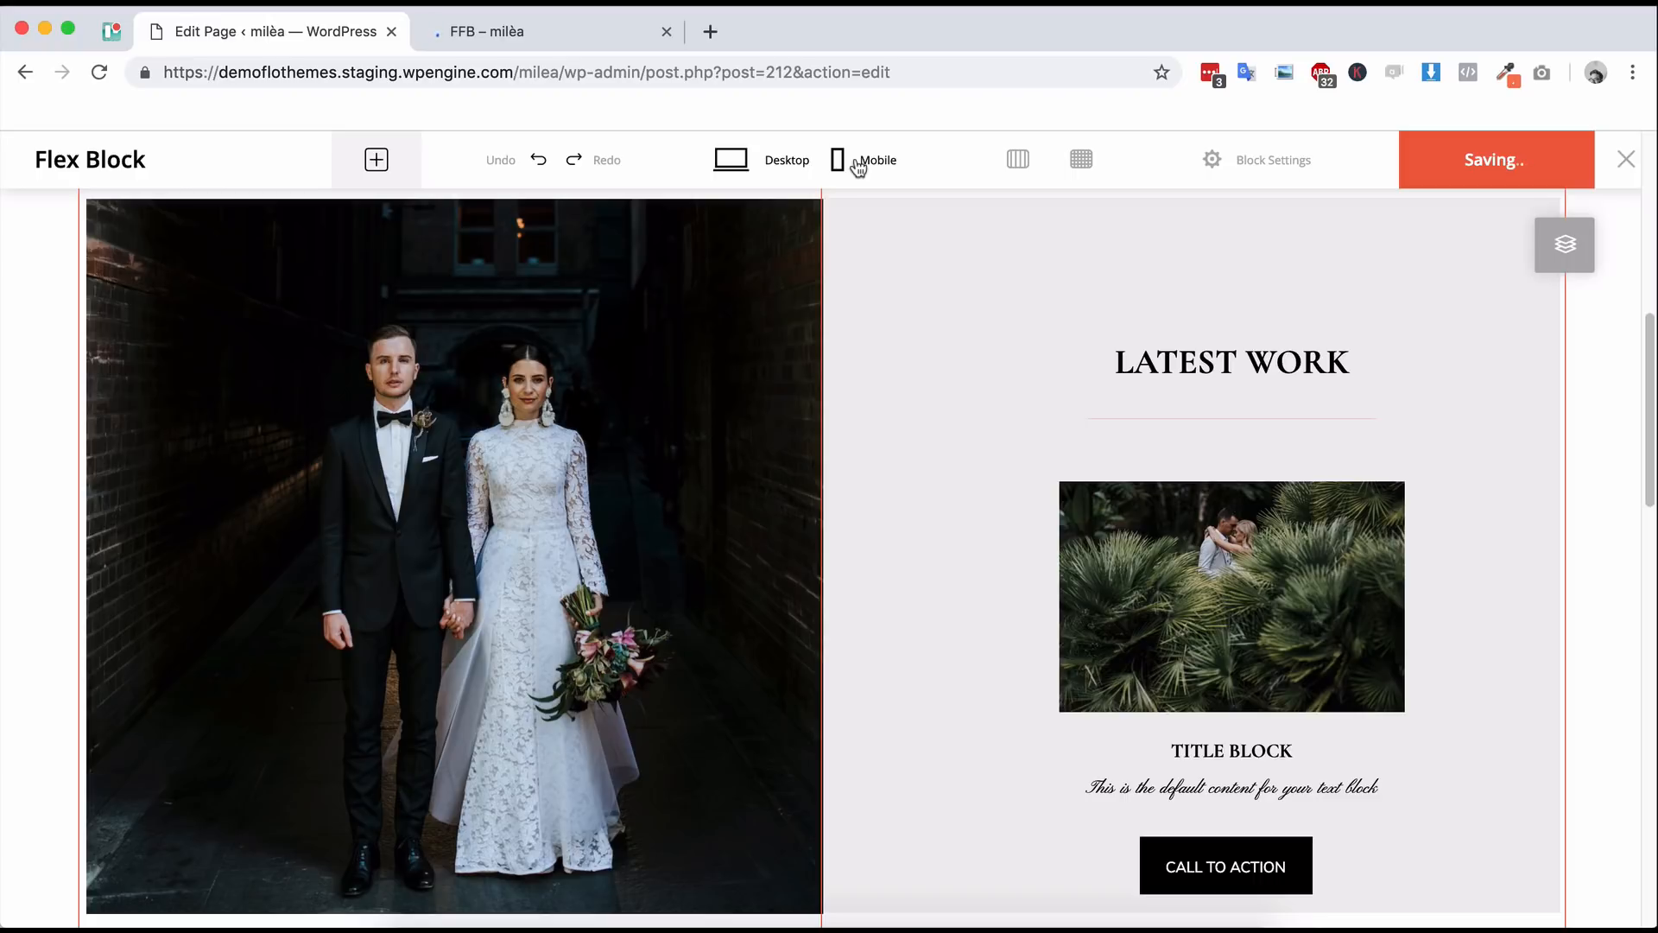
left_click(469, 35)
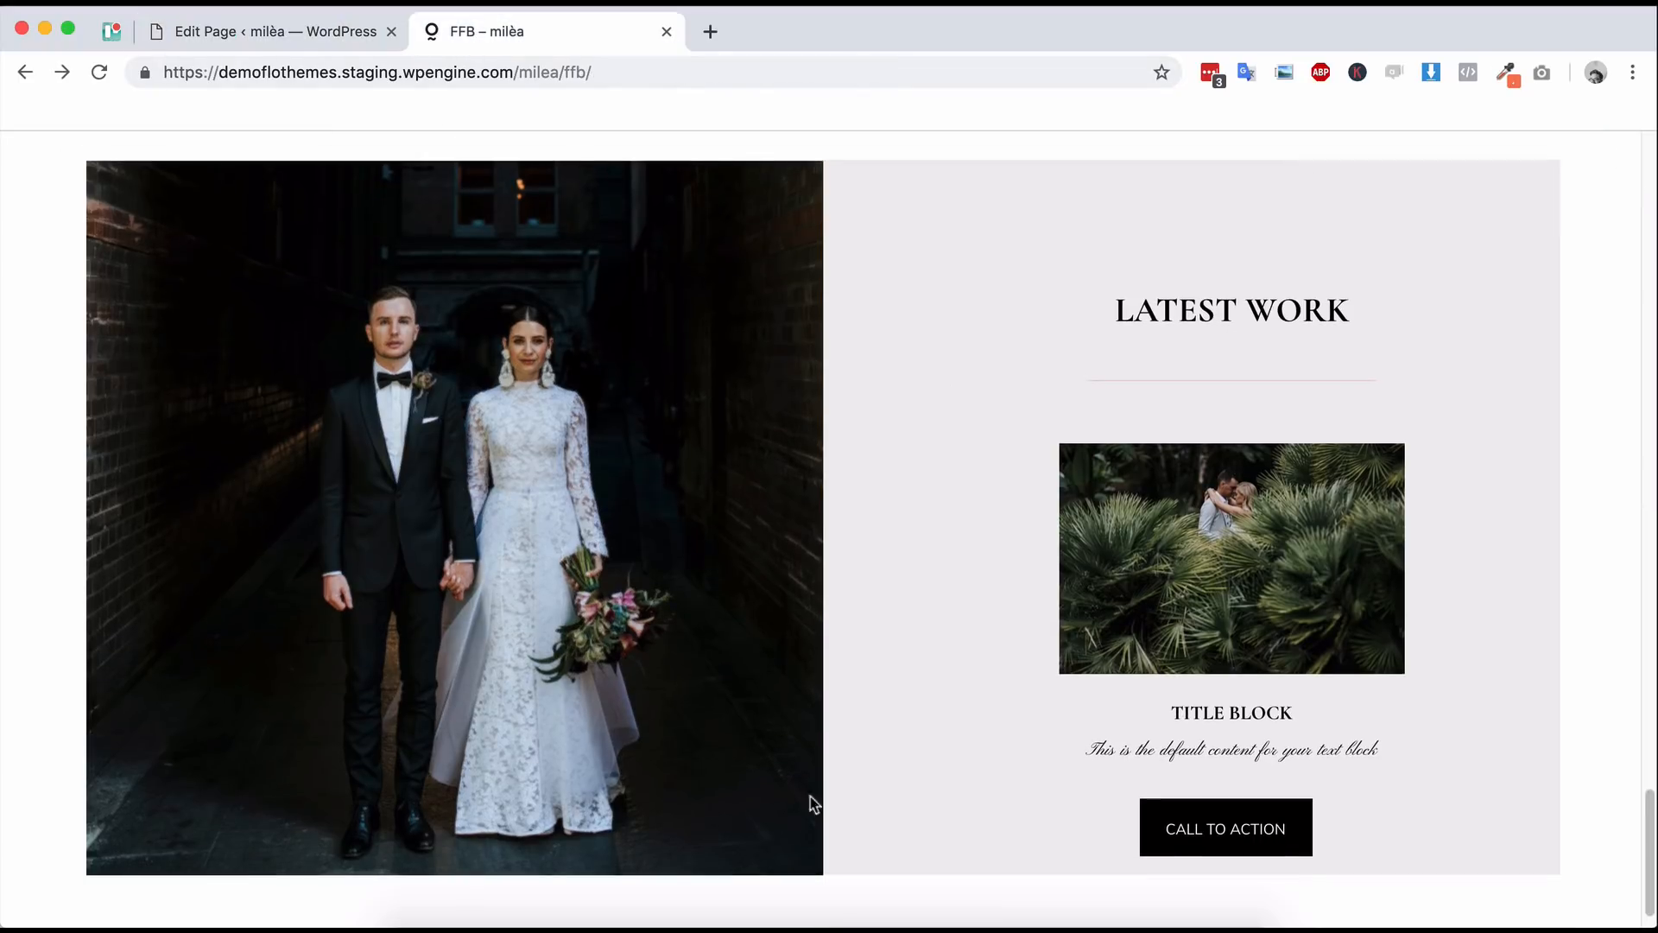
left_click(1216, 820)
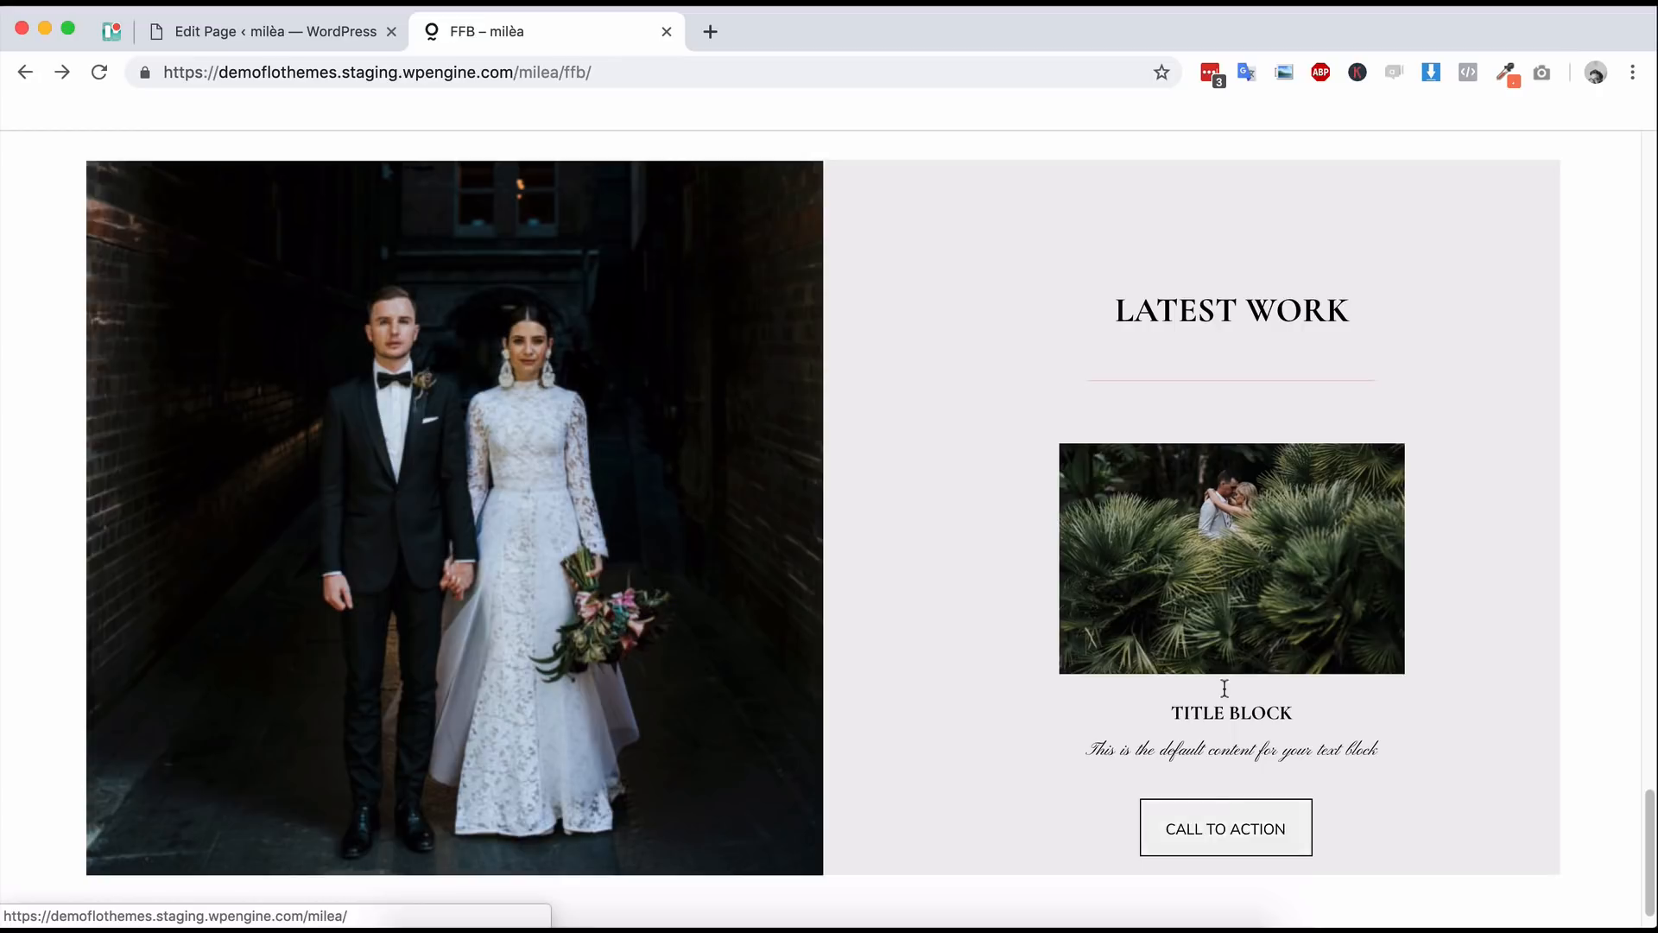
left_click(1225, 838)
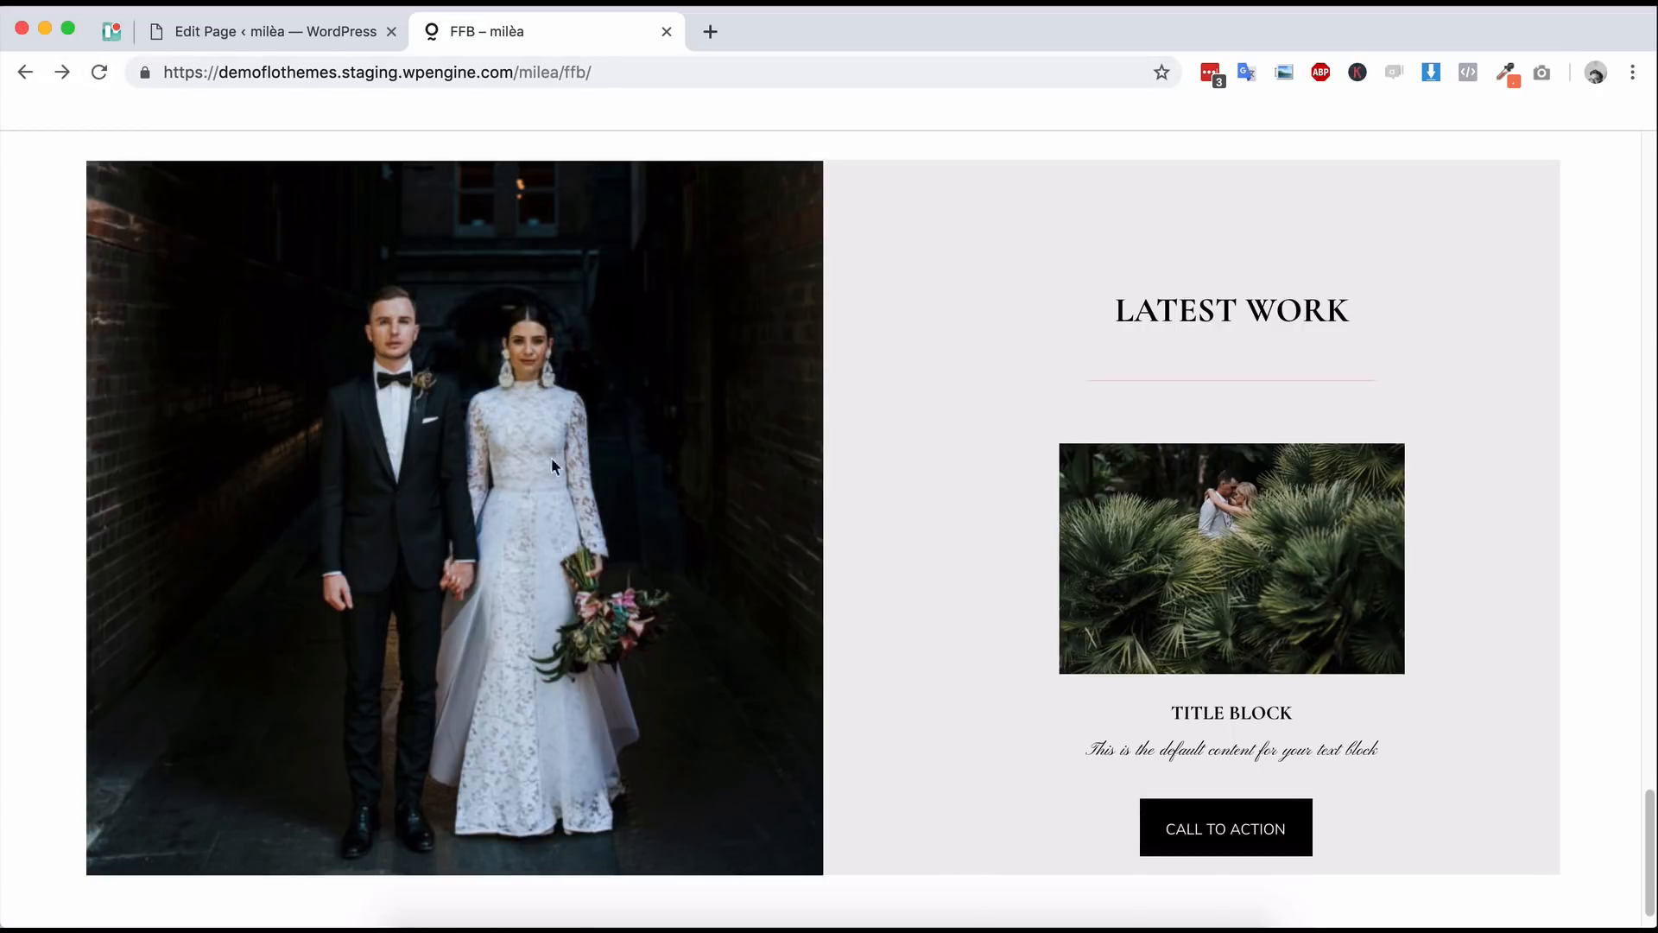
- Return to the Flex Block editor, switch to the mobile layout and add the wedding couple photo, sized and centred near the canvas's upper end
left_click(233, 35)
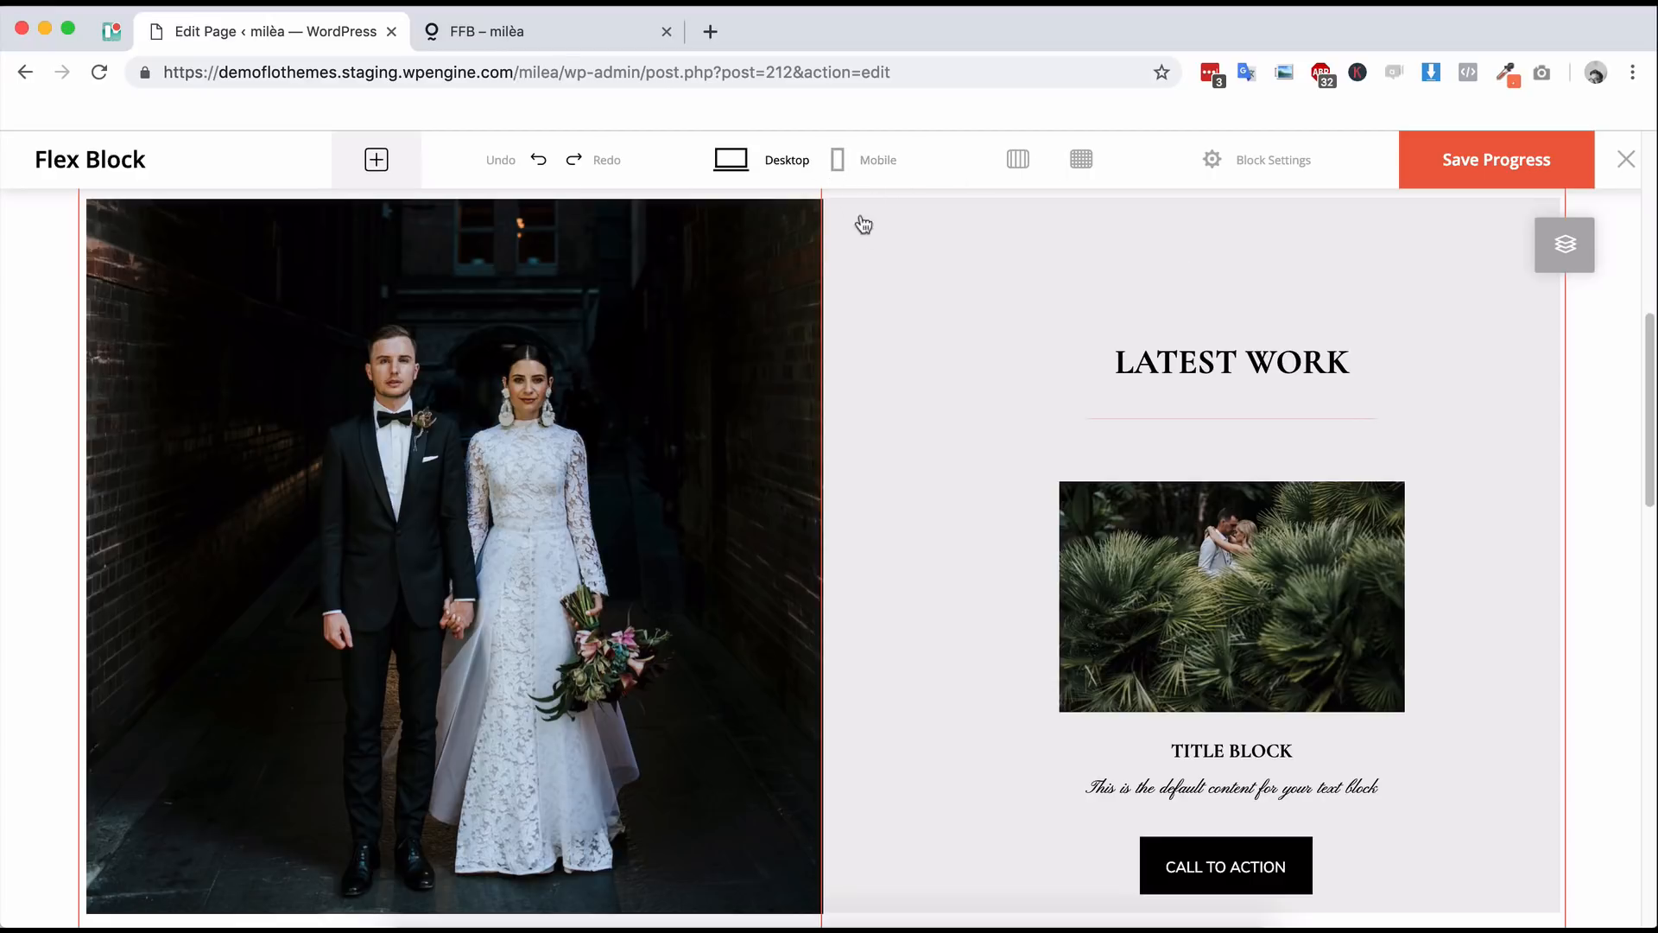
left_click(839, 162)
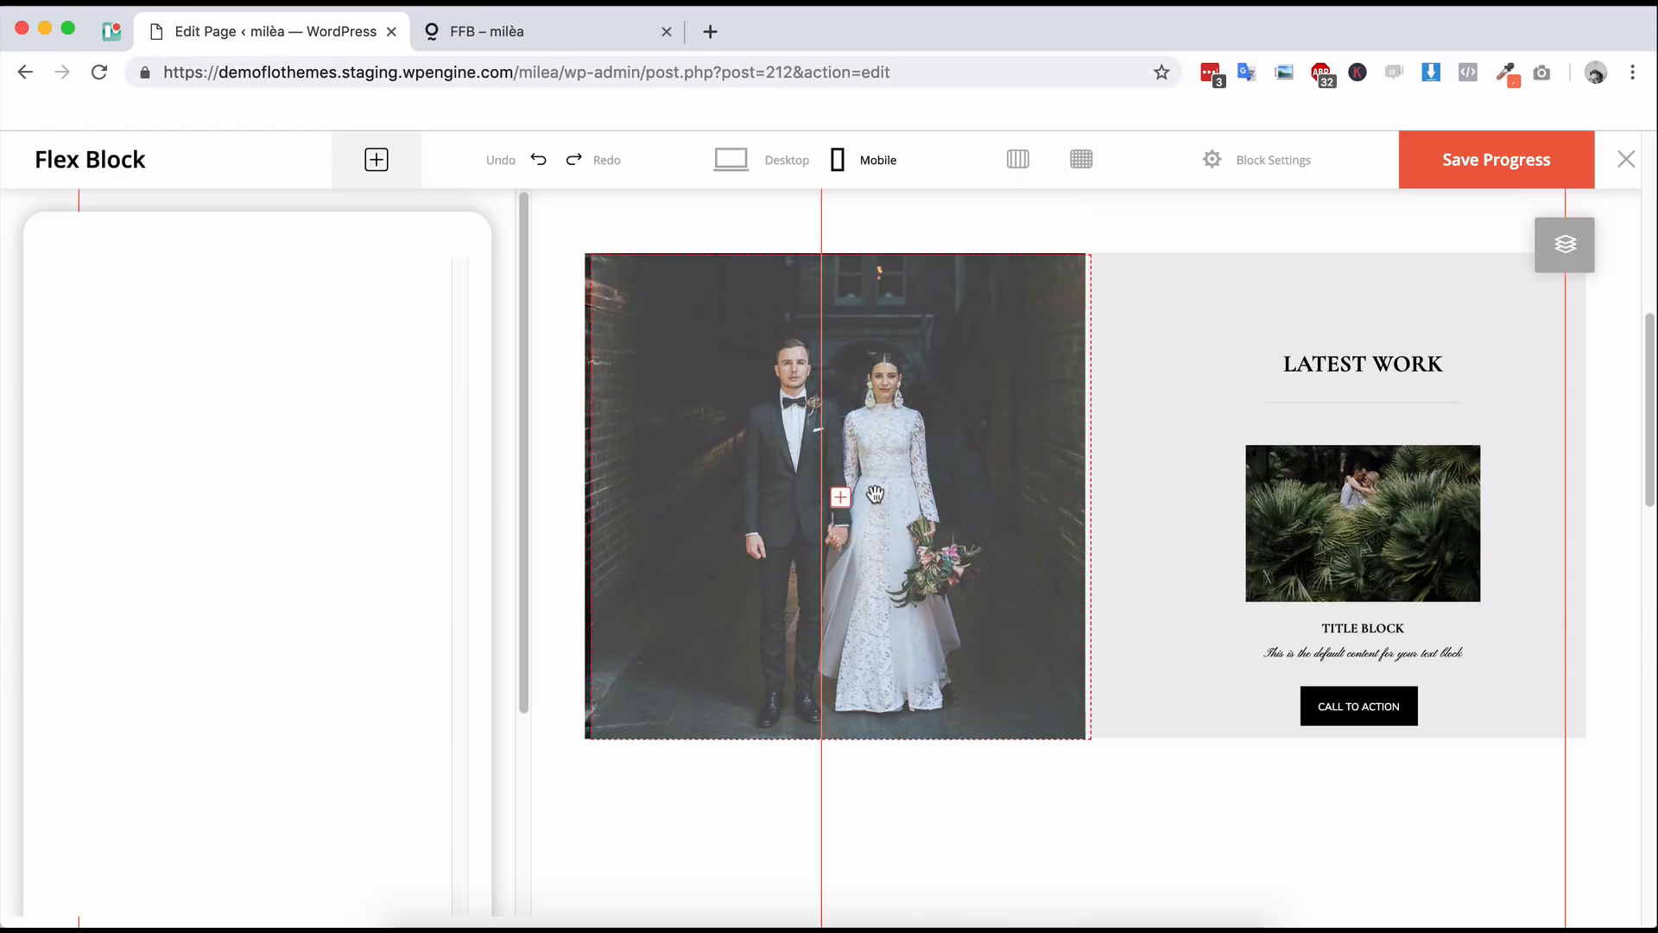
left_click_drag(879, 491, 294, 467)
mouse_move(95, 346)
left_mouse_down()
mouse_move(52, 324)
mouse_move(107, 362)
left_mouse_up()
left_click_drag(256, 444, 236, 393)
left_click(341, 724)
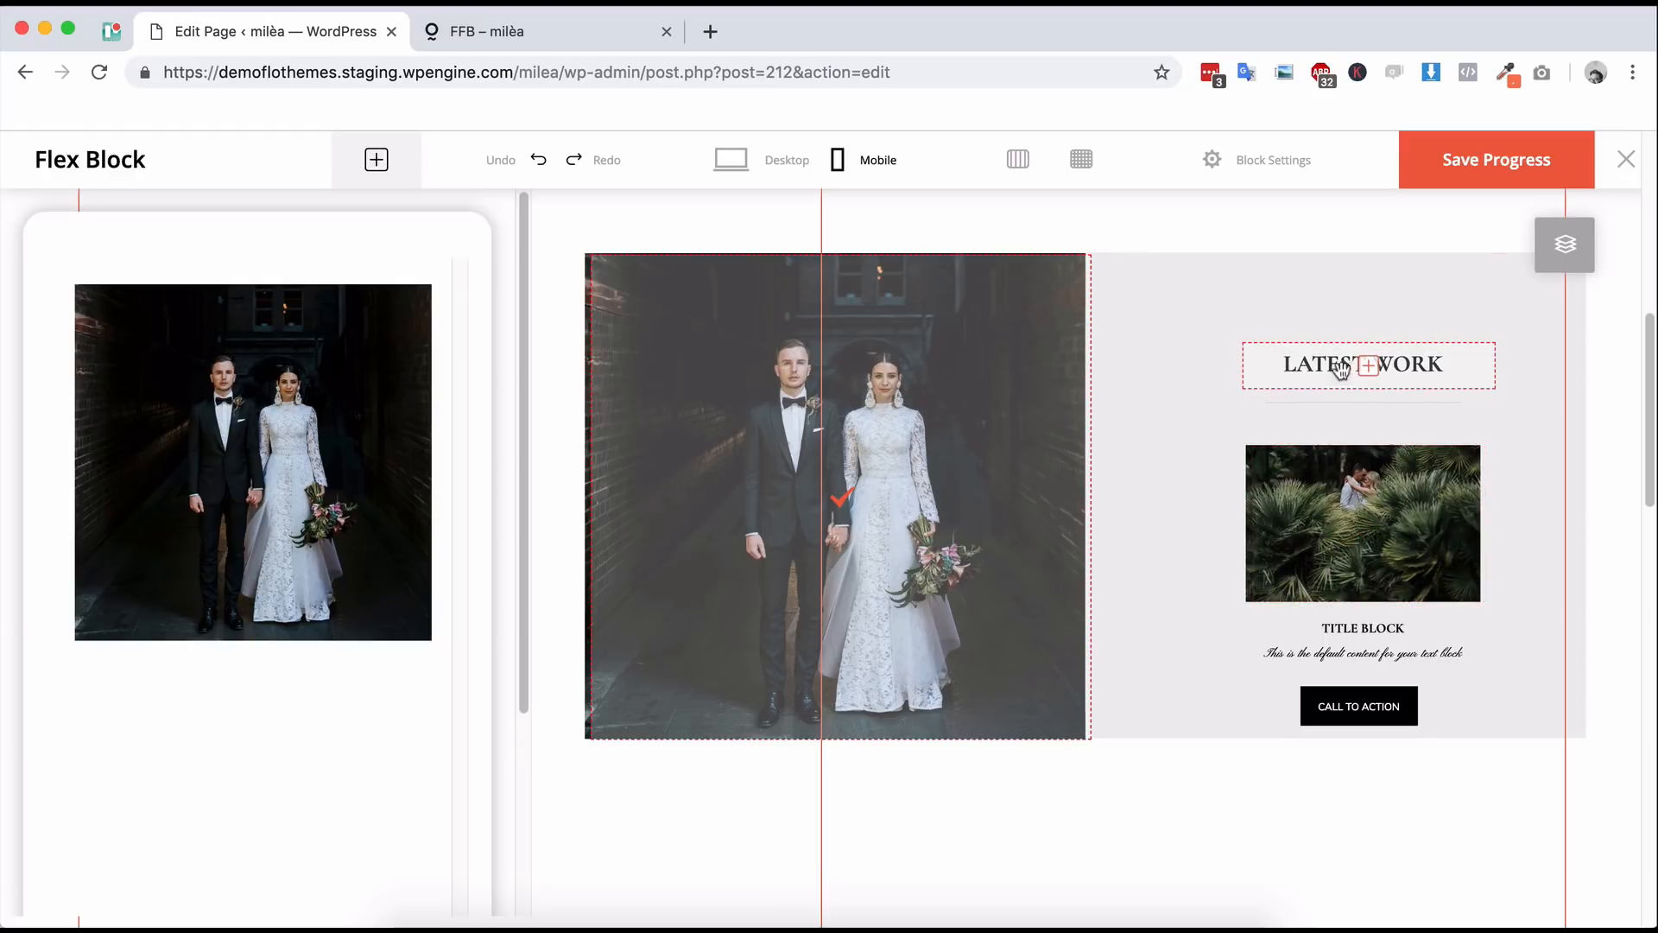
- Place the LATEST WORK heading beneath the couple photo in the mobile layout and set it to Cormorant Garamond, size 22
left_click_drag(271, 643, 296, 668)
left_click(302, 667)
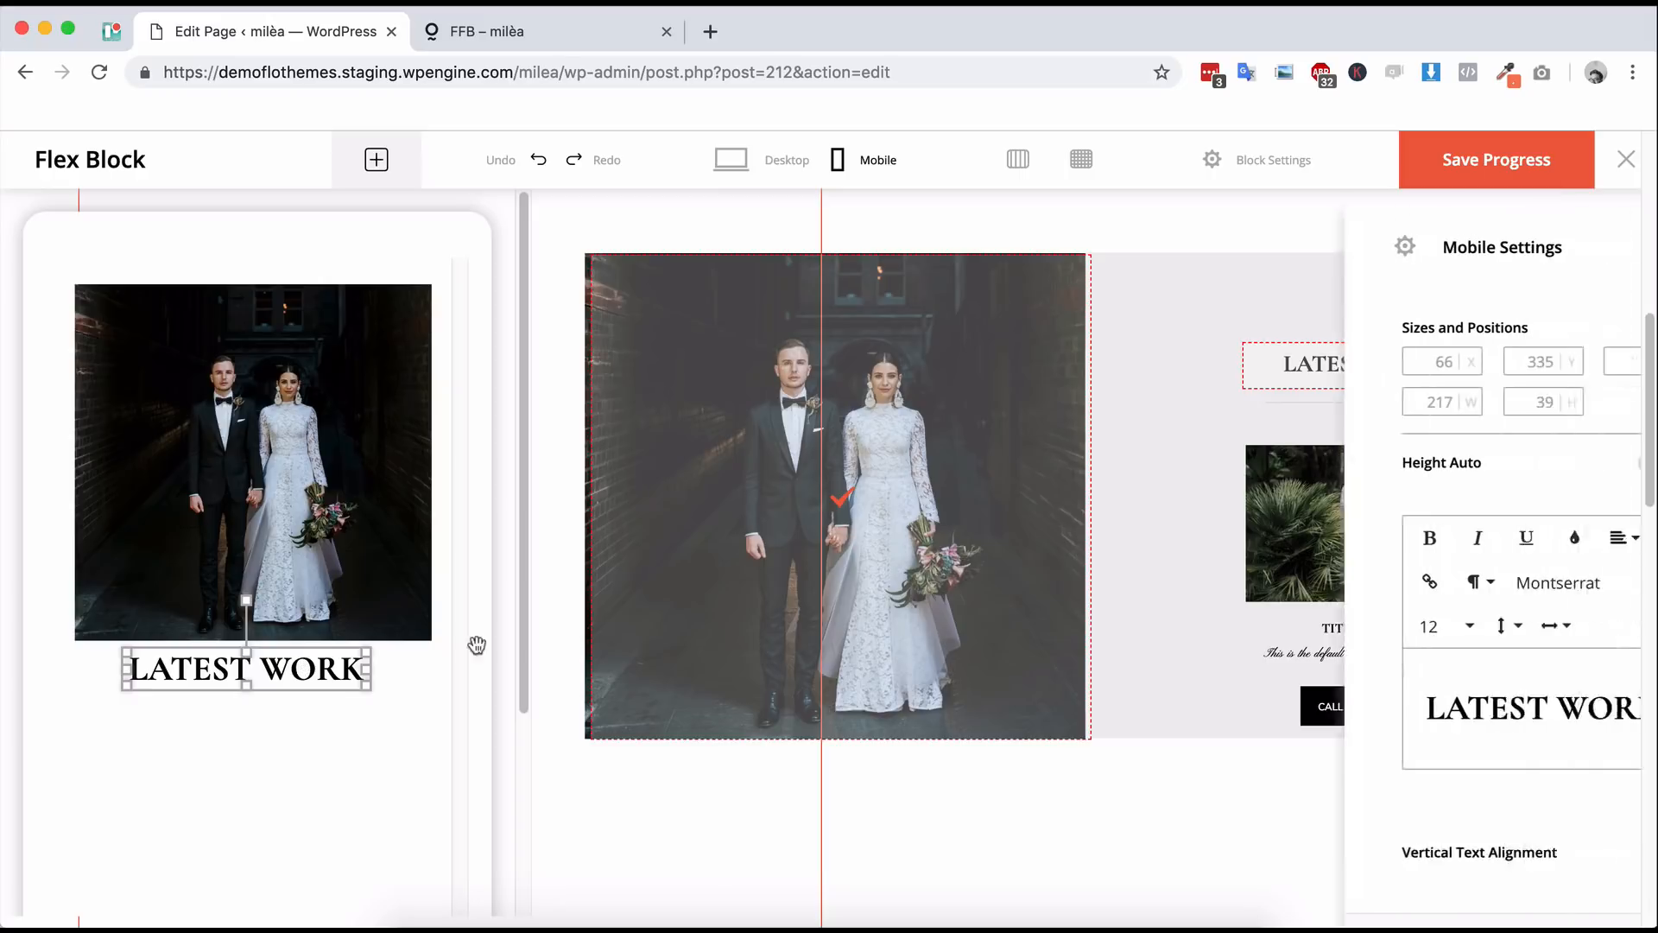
triple_click(1458, 724)
left_click(1465, 583)
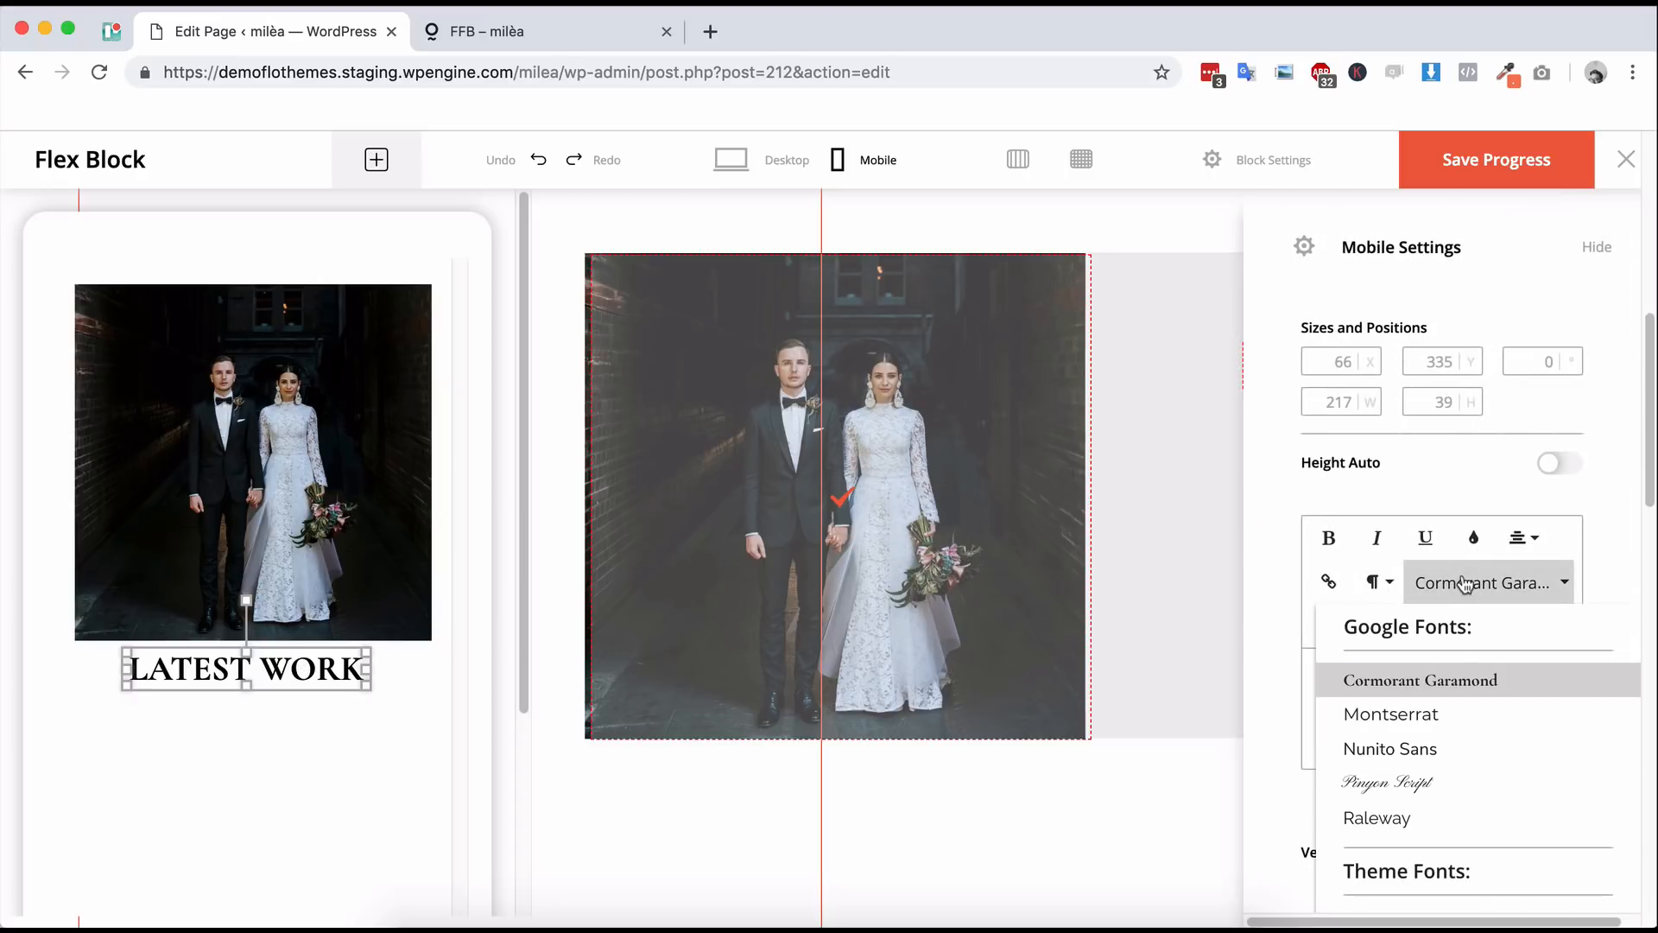
left_click(1362, 679)
left_click(1337, 627)
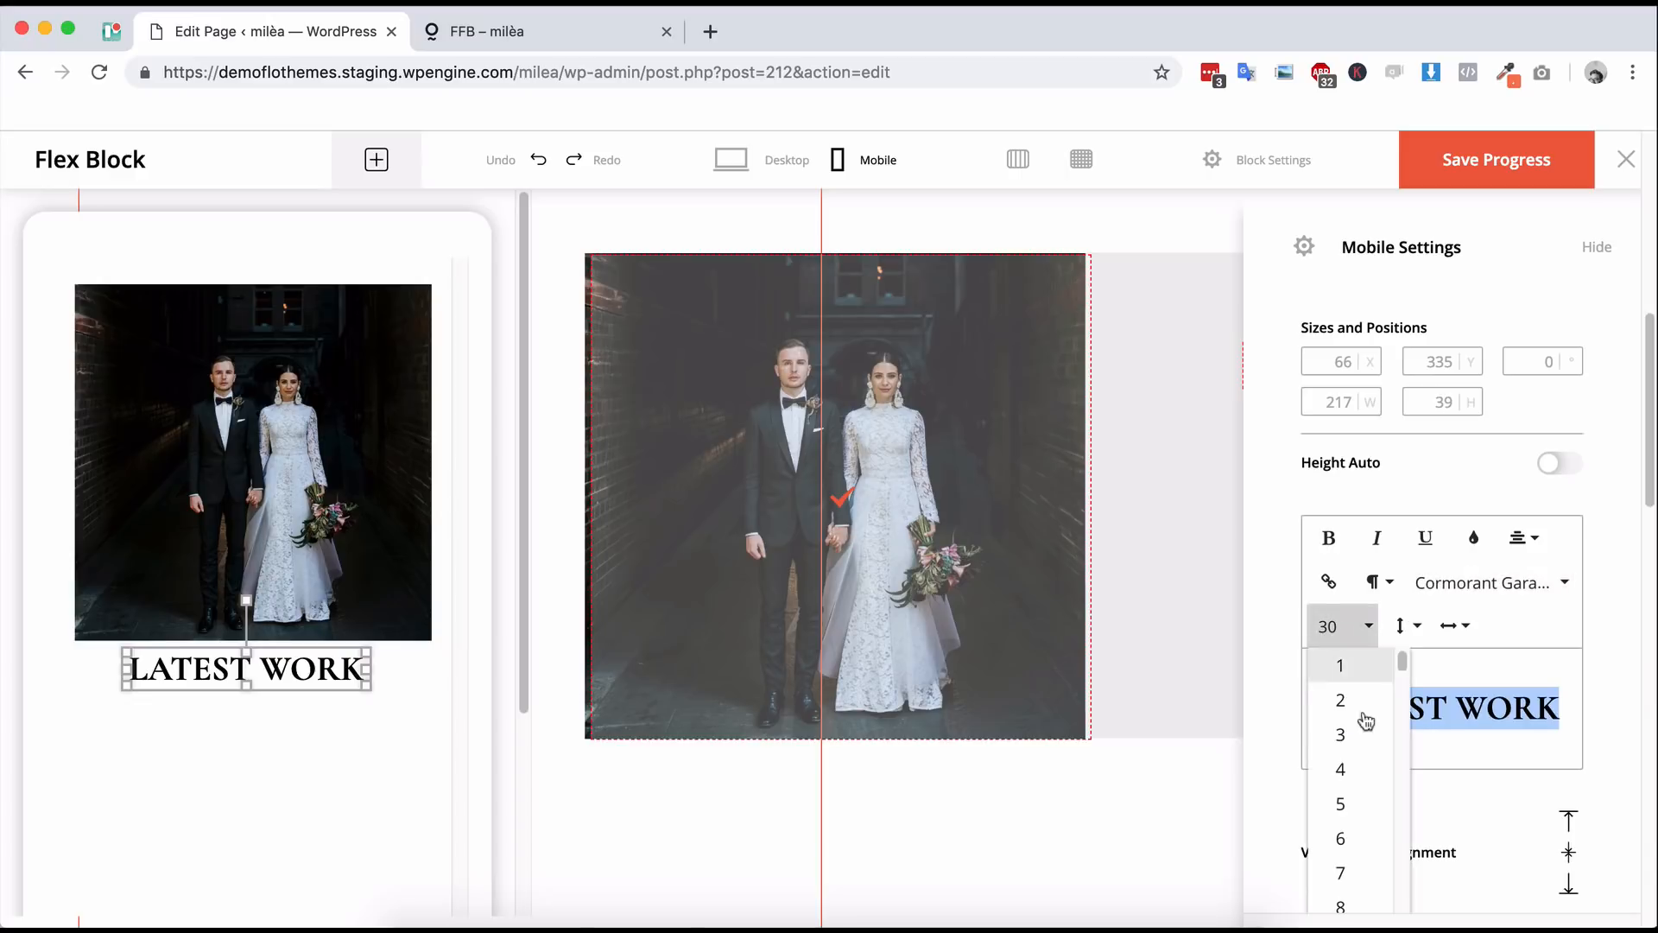
scroll(1361, 778, "down", 6)
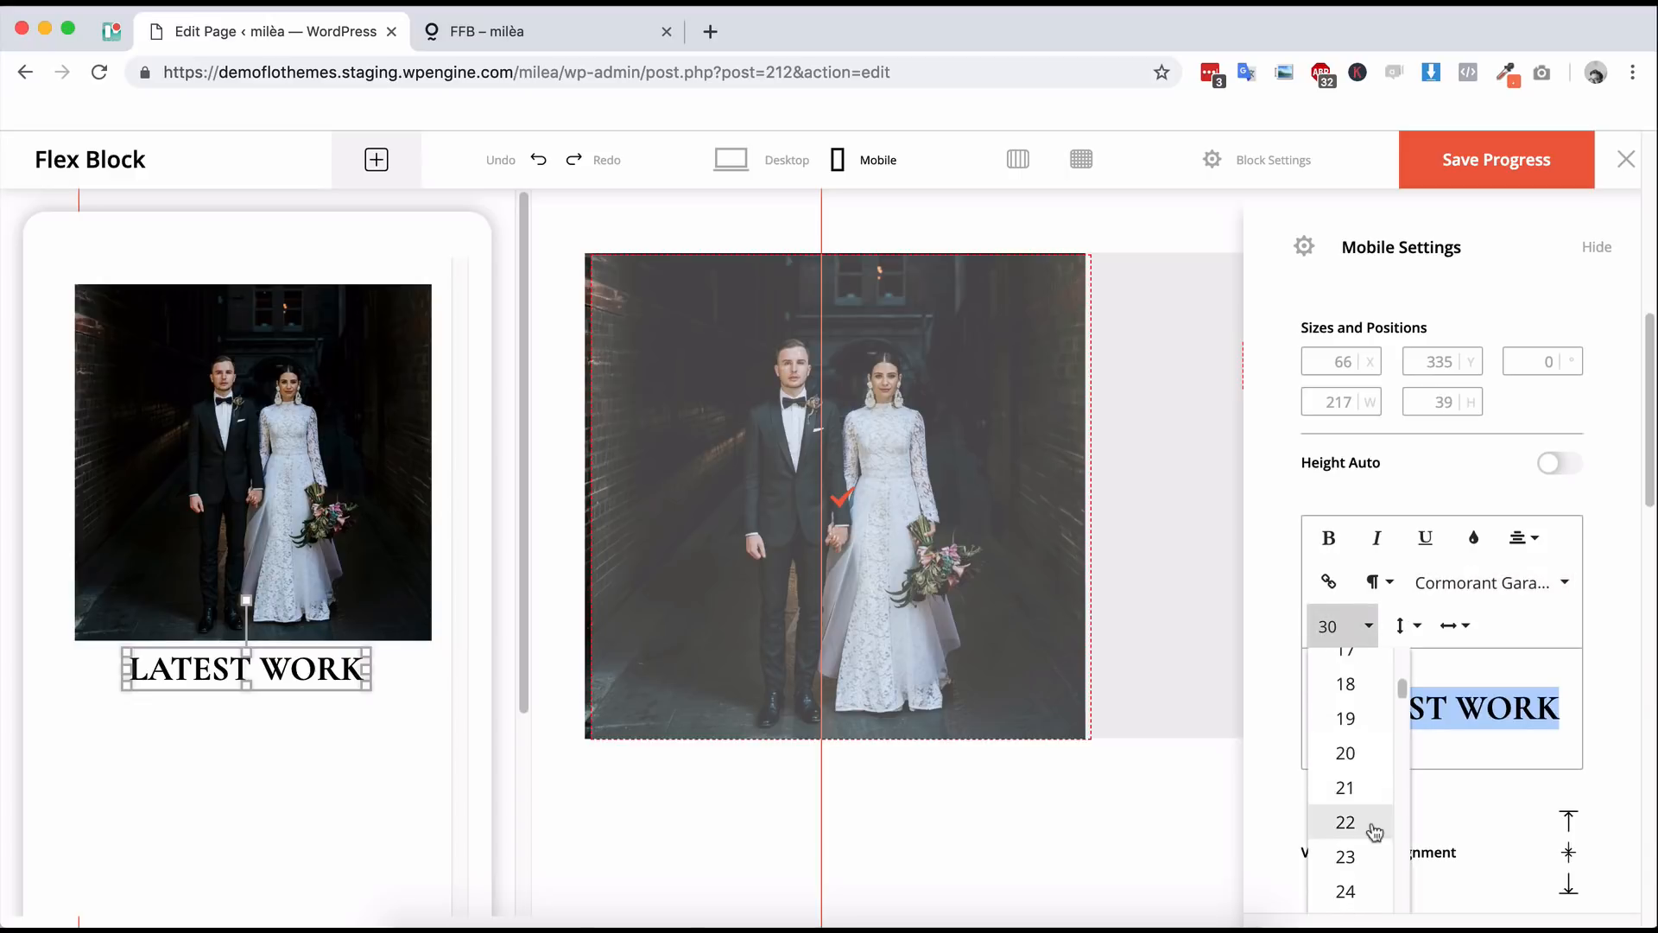
left_click(1368, 822)
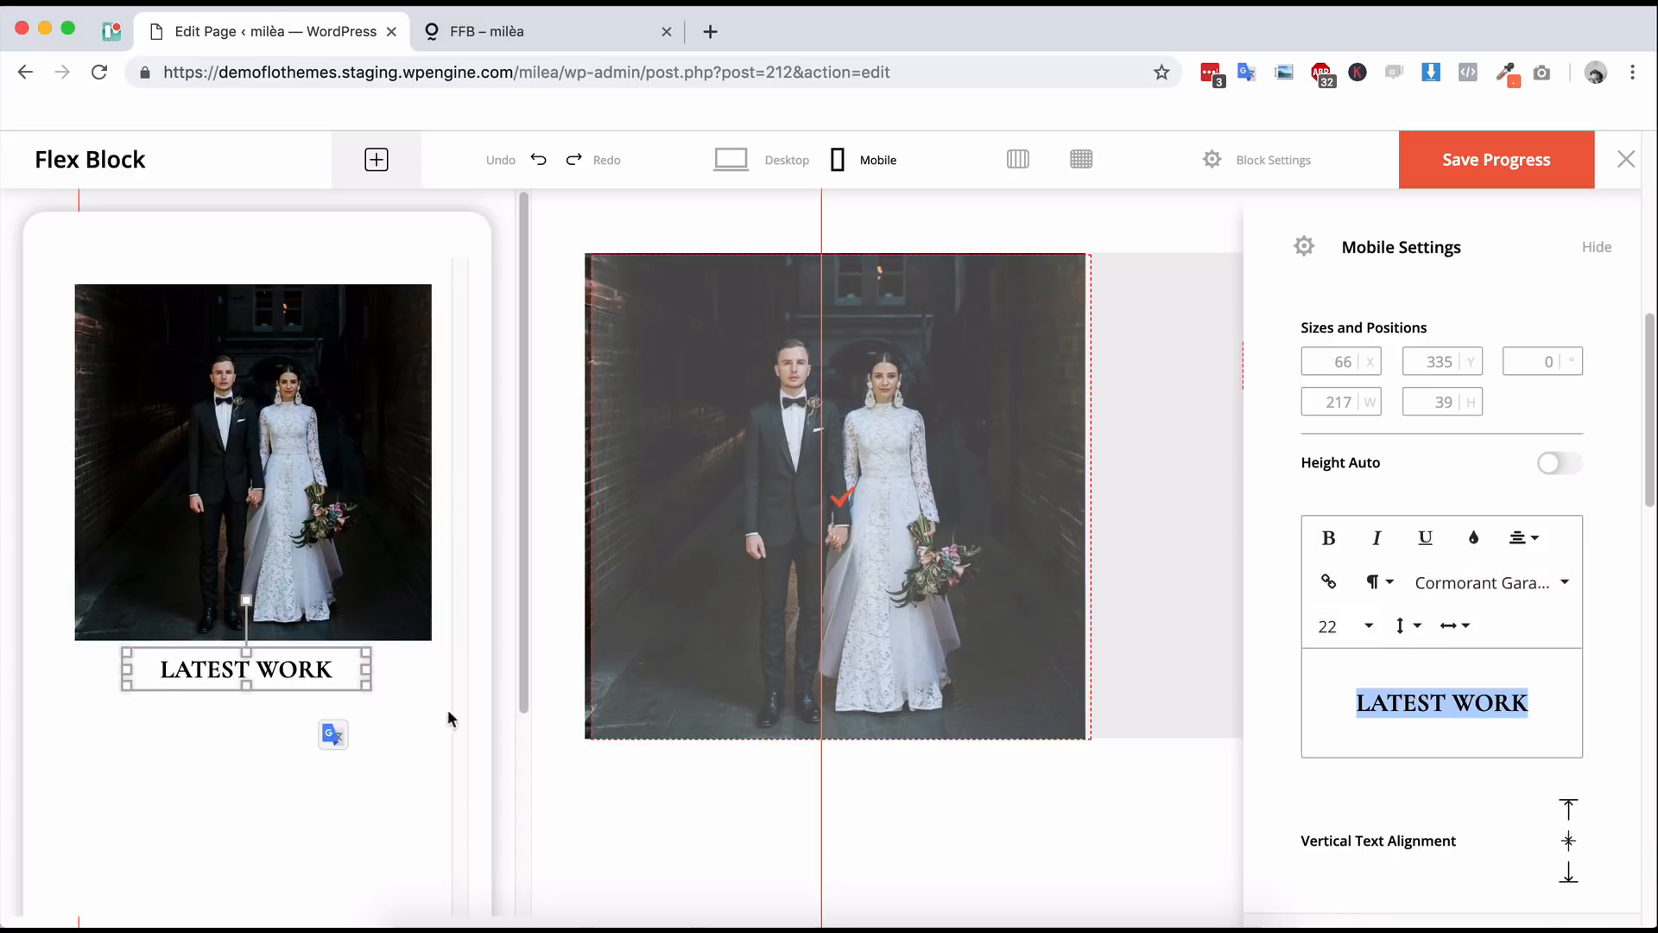
left_click(1596, 247)
left_click(1581, 247)
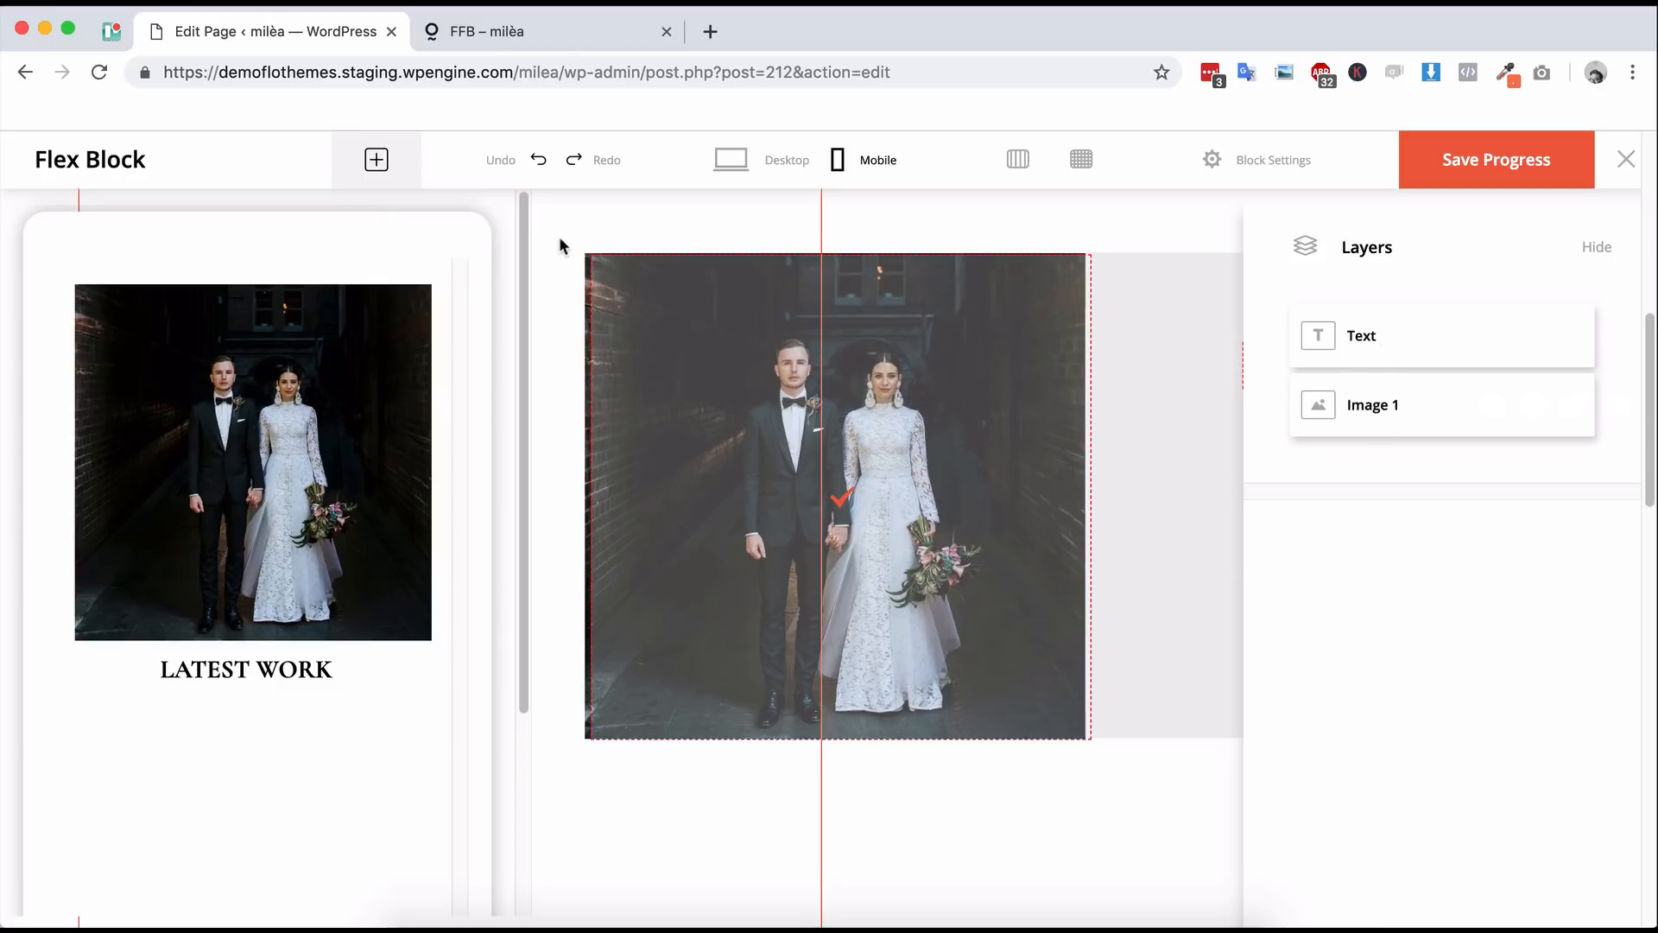
- Add the palm-leaf couple photo to the mobile layout and centre it beneath the LATEST WORK heading
left_click_drag(1369, 523, 251, 784)
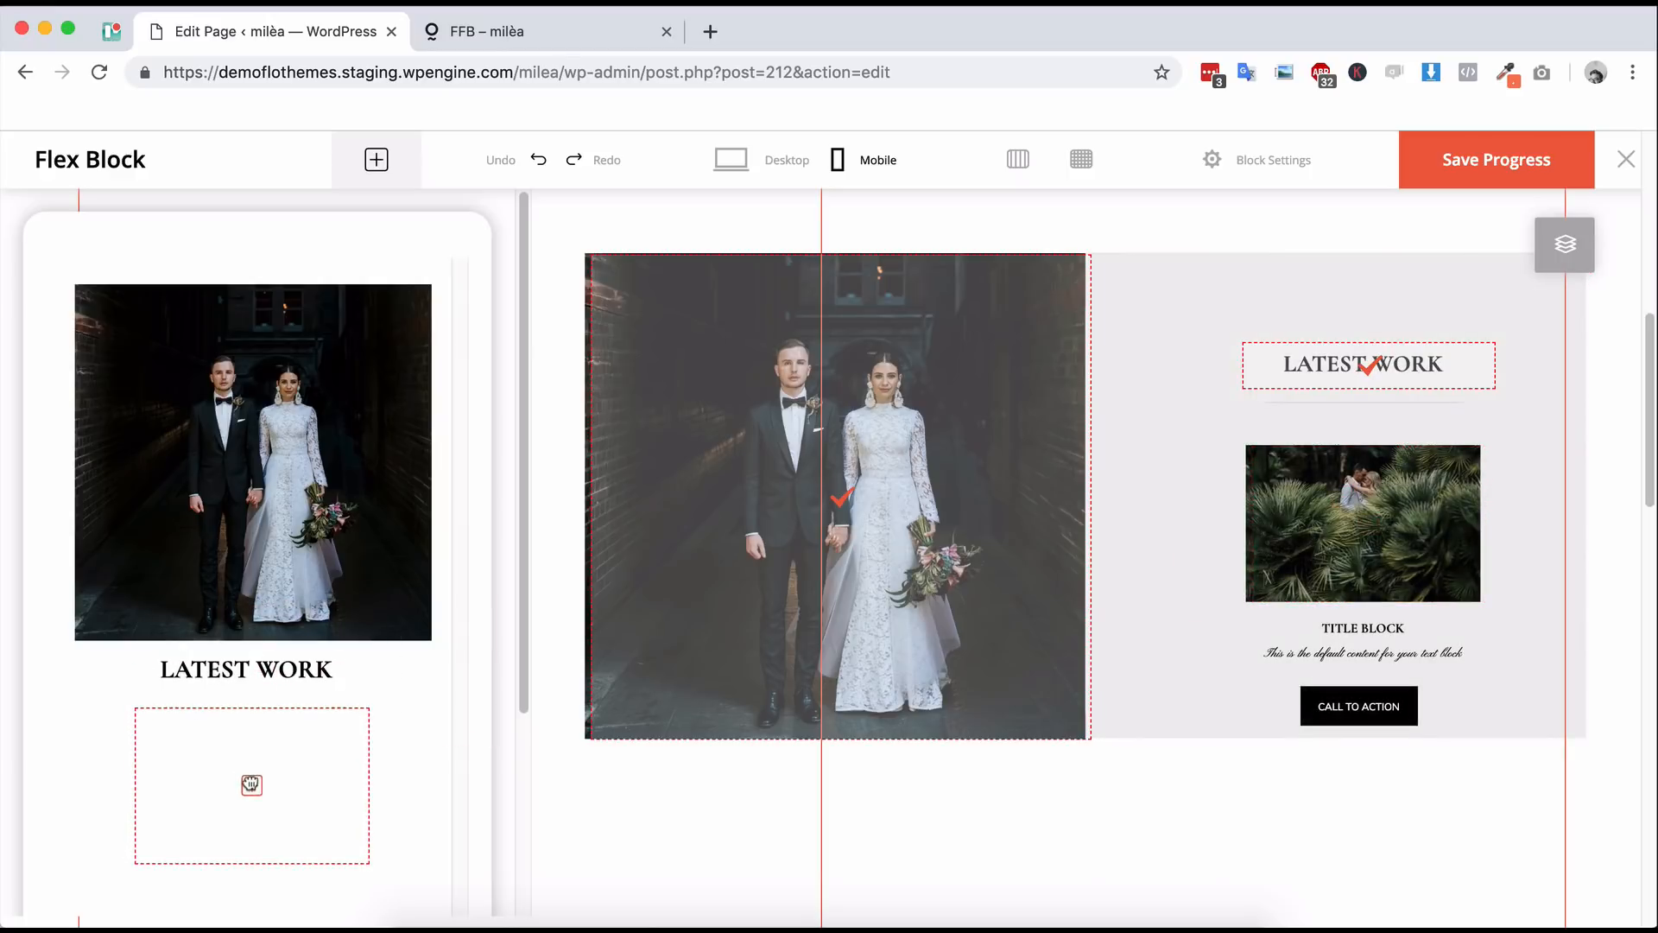
left_click_drag(439, 689, 474, 670)
scroll(304, 608, "down", 3)
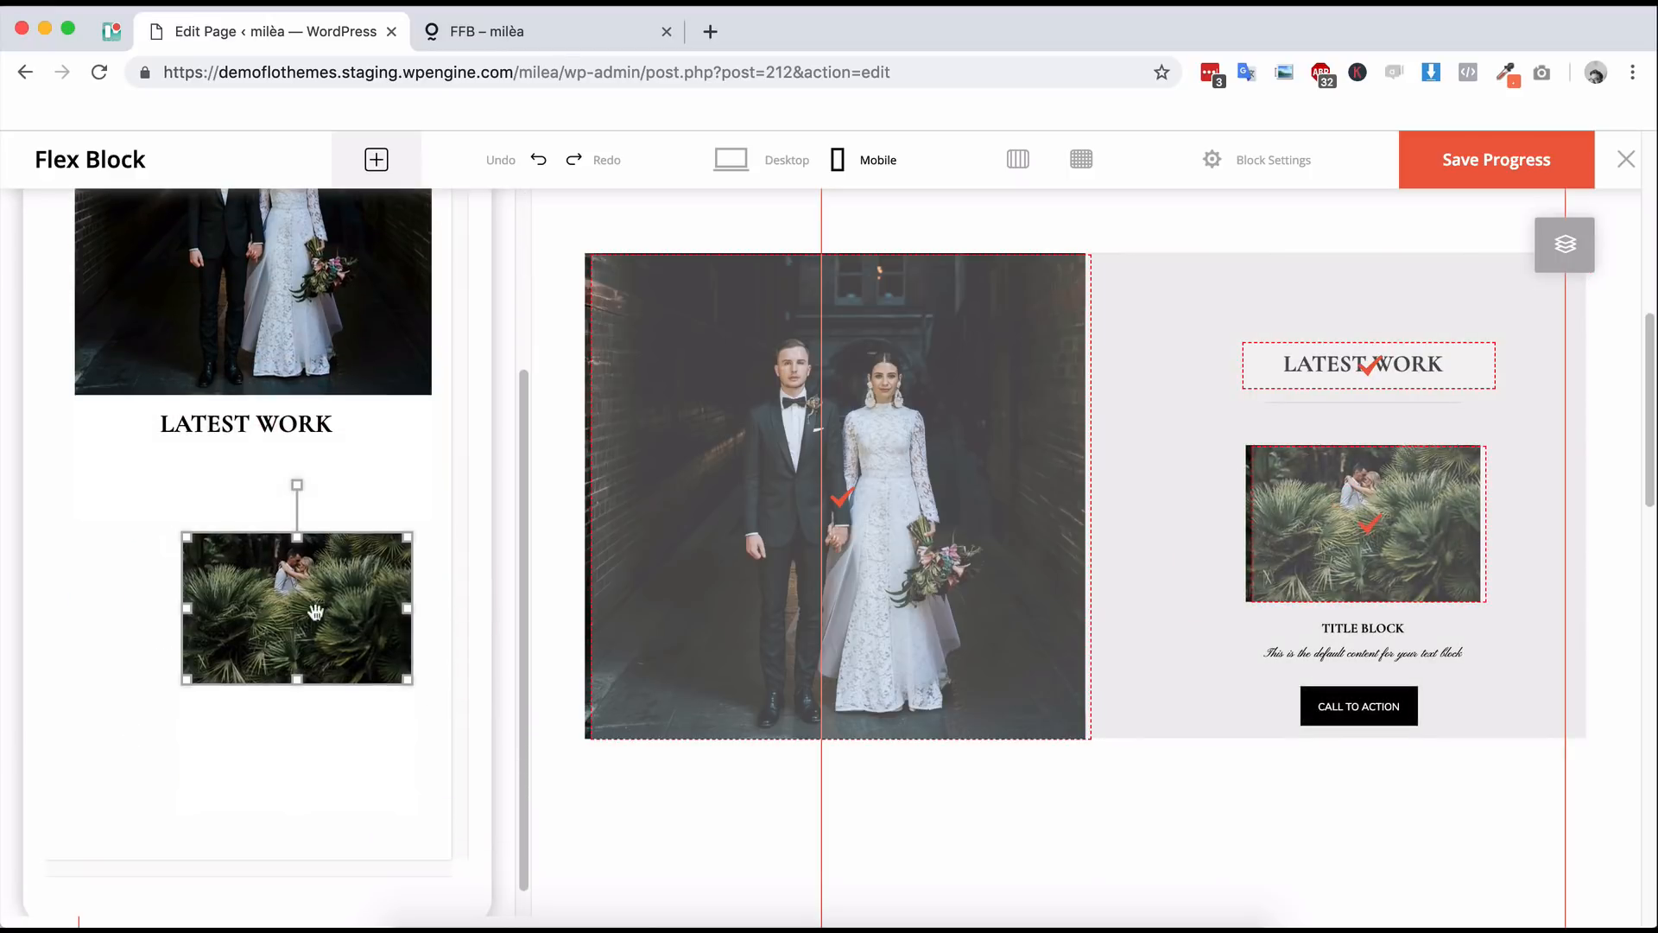
mouse_move(261, 555)
left_mouse_down()
mouse_move(263, 518)
mouse_move(268, 562)
mouse_move(273, 539)
left_mouse_up()
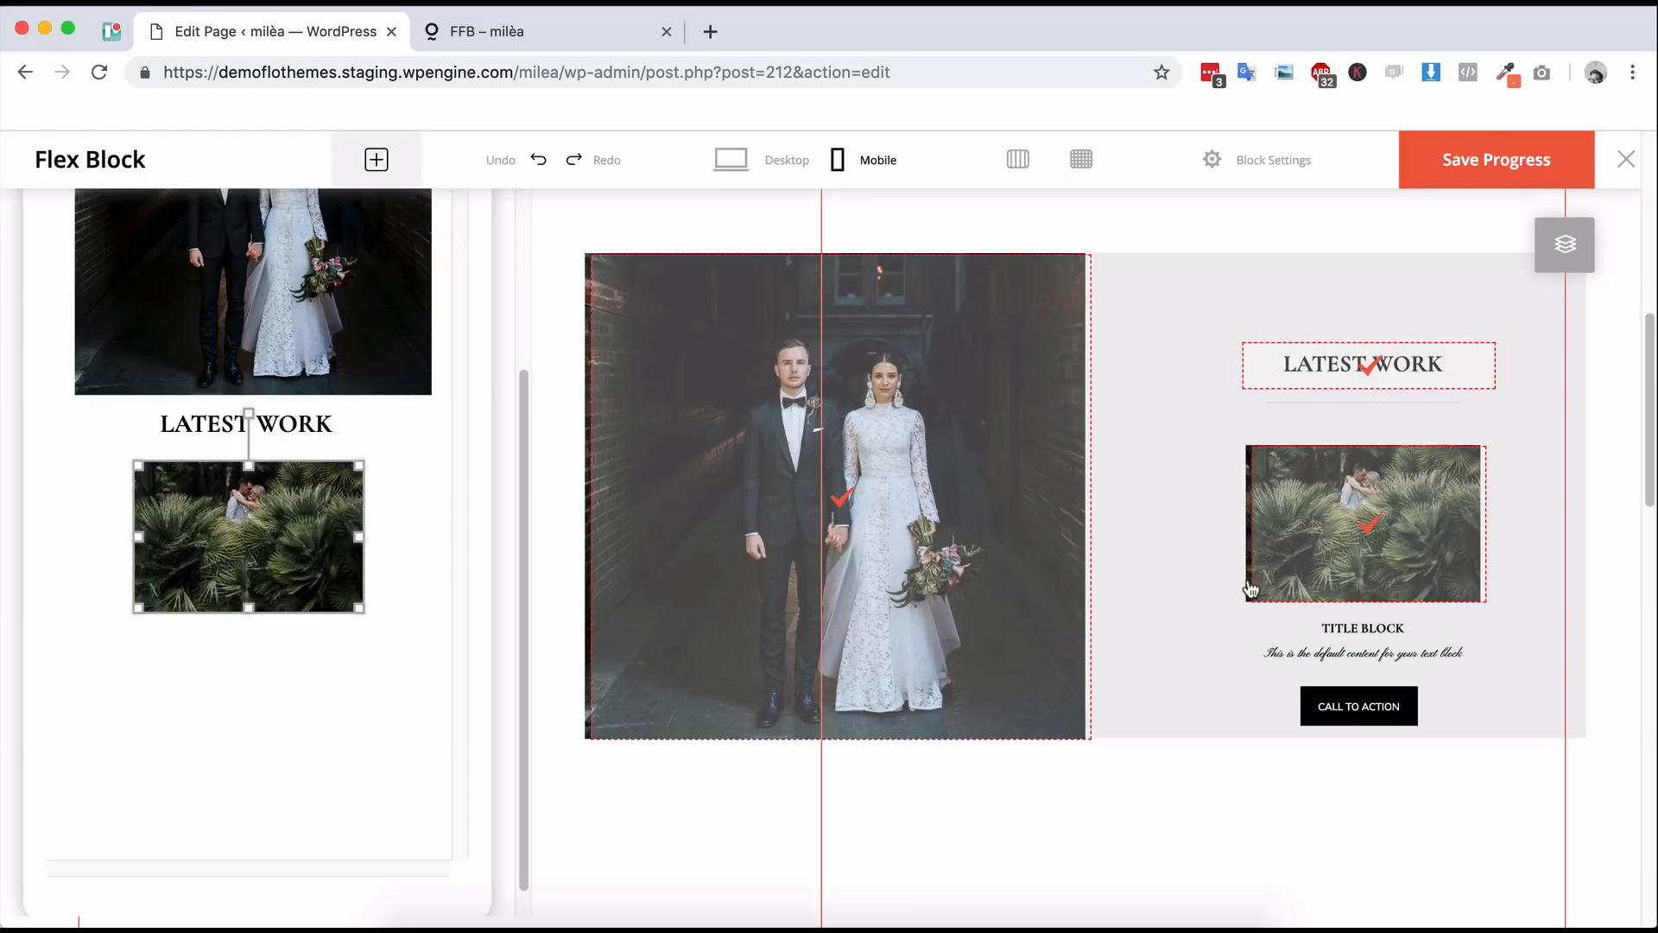
- Place the TITLE BLOCK text beneath the palm photo in the mobile layout and set it to Cormorant Garamond, size 15
left_click_drag(1359, 636, 240, 659)
left_click_drag(341, 673, 280, 640)
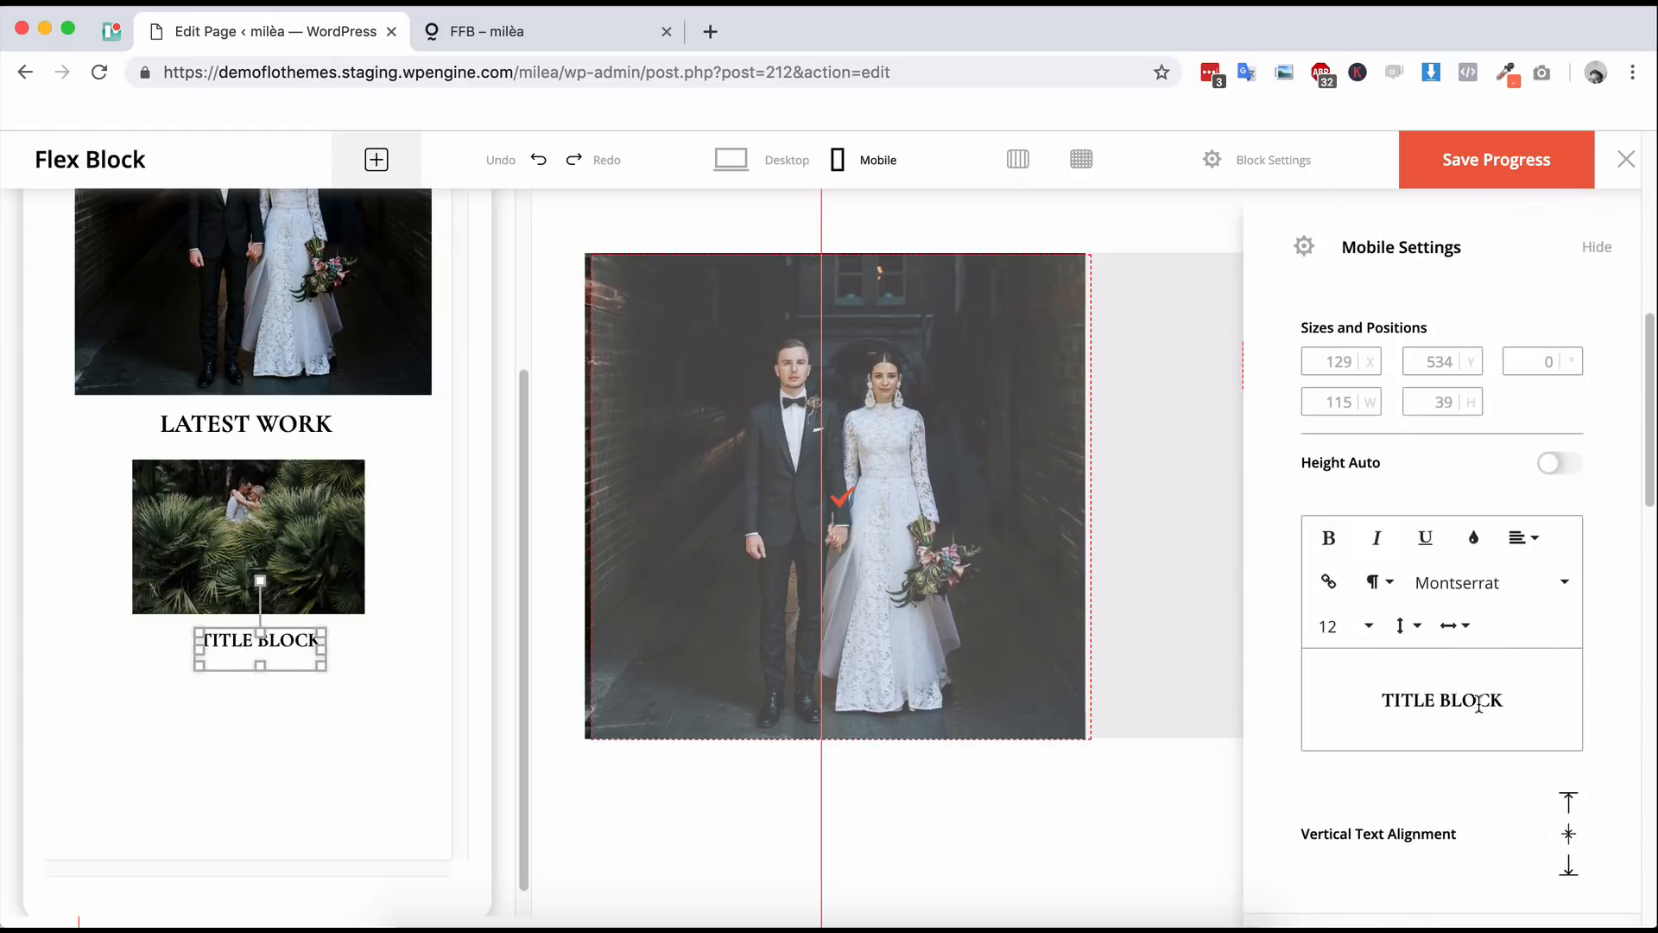
triple_click(1479, 701)
left_click(1492, 596)
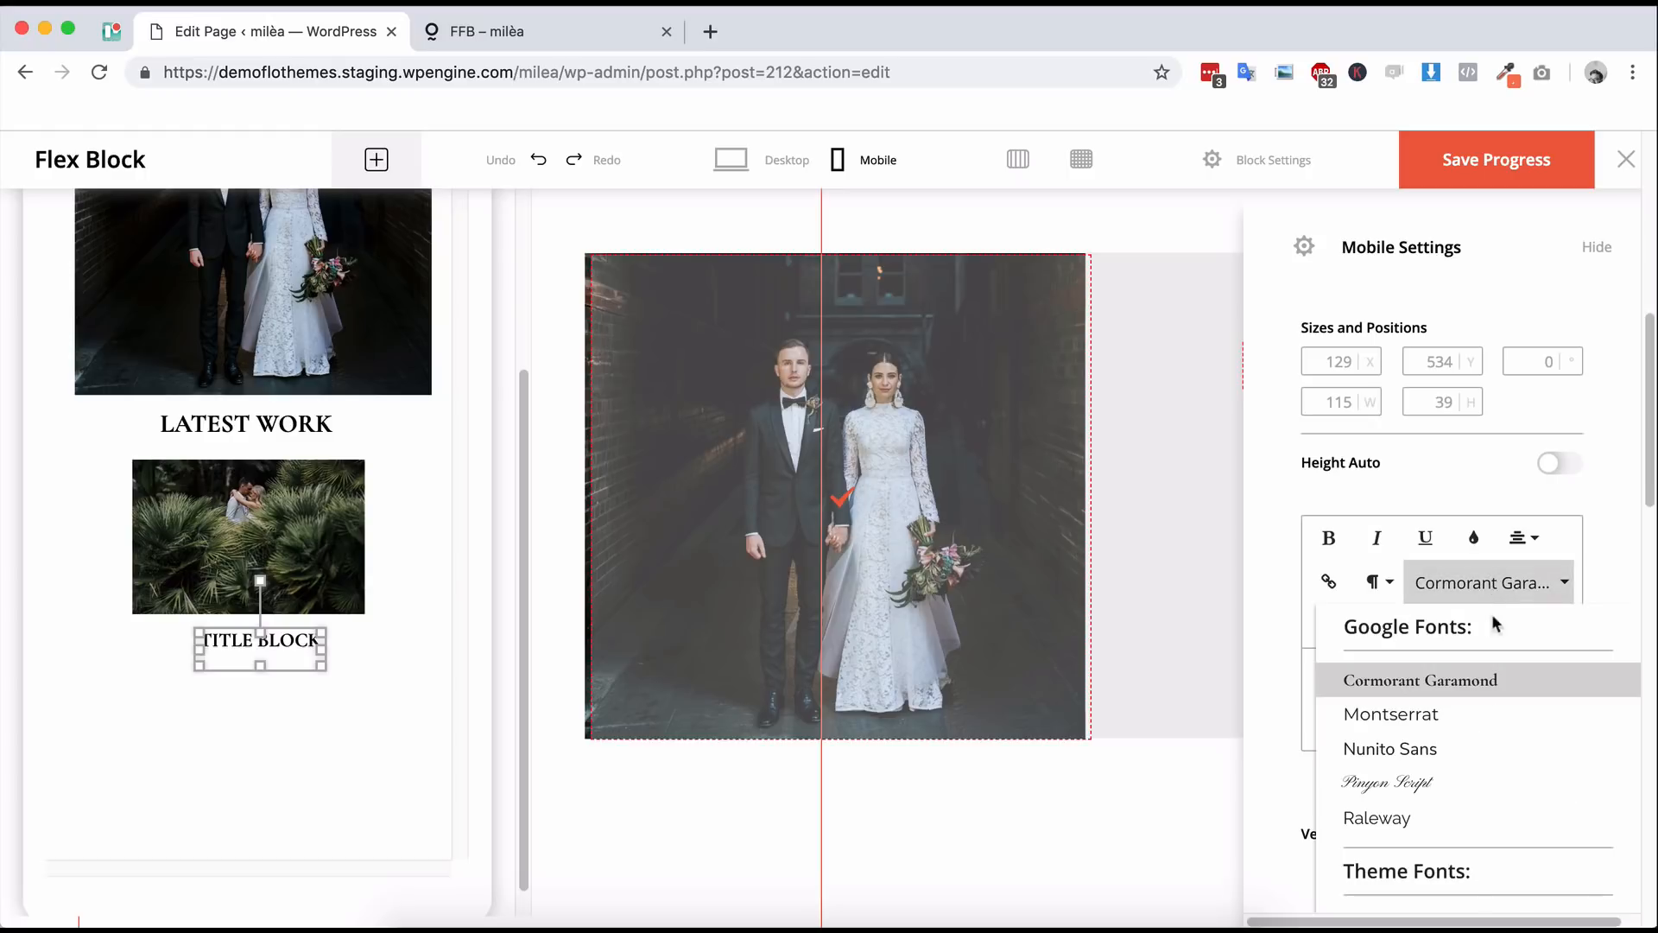
left_click(1462, 682)
left_click(1338, 625)
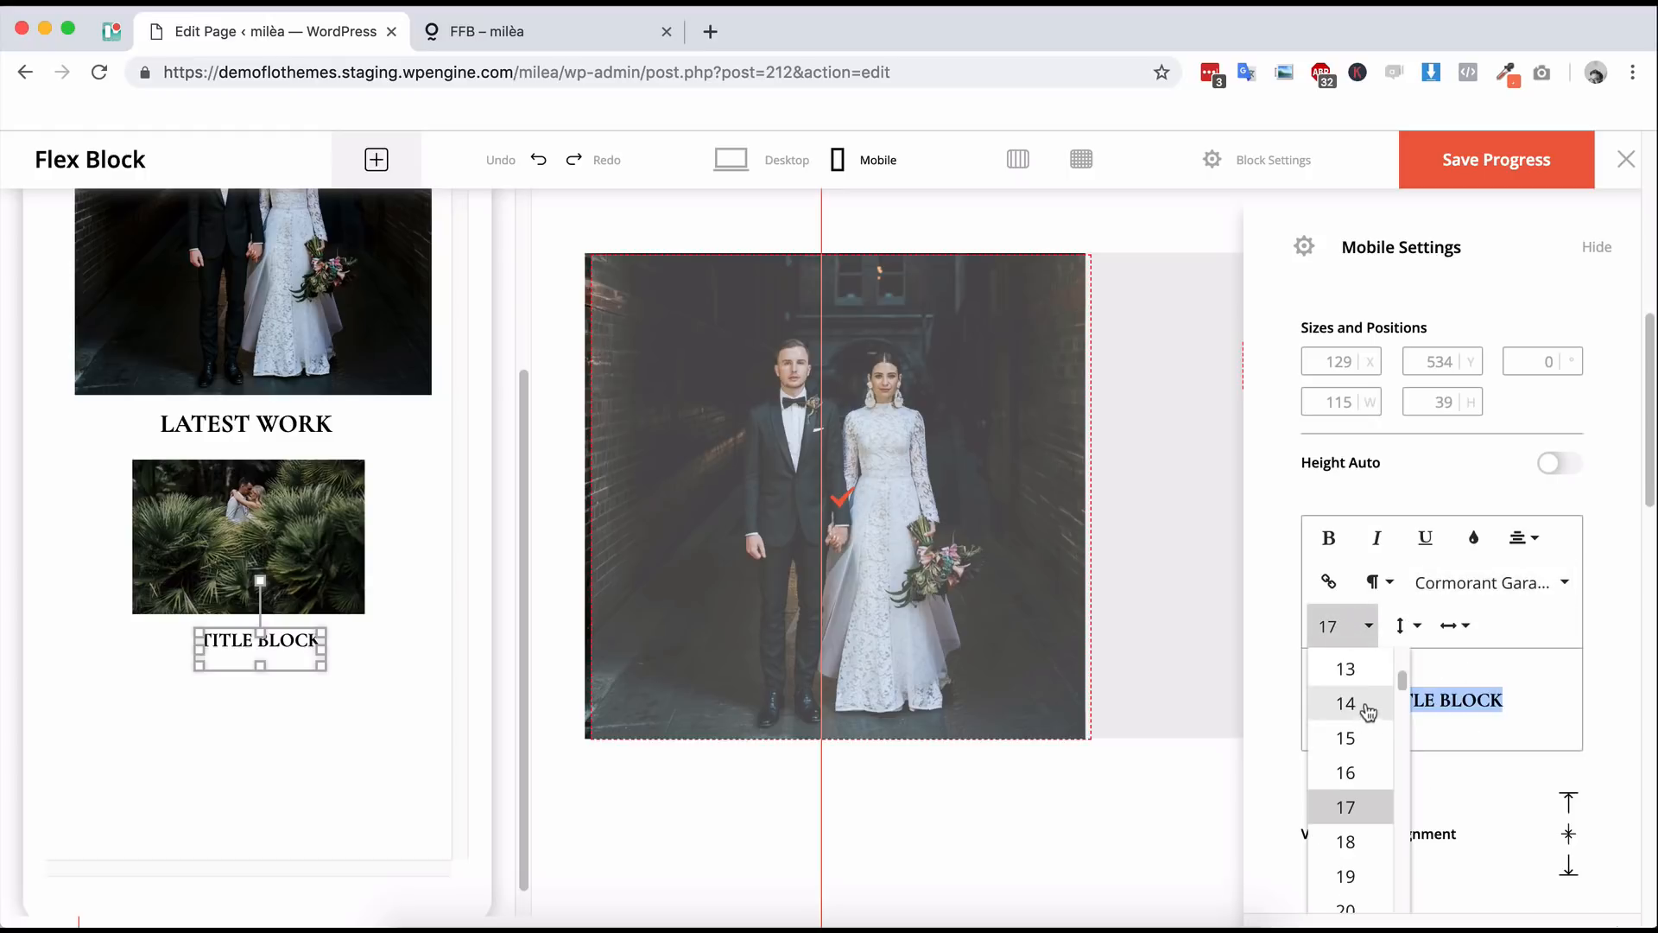
left_click(1352, 738)
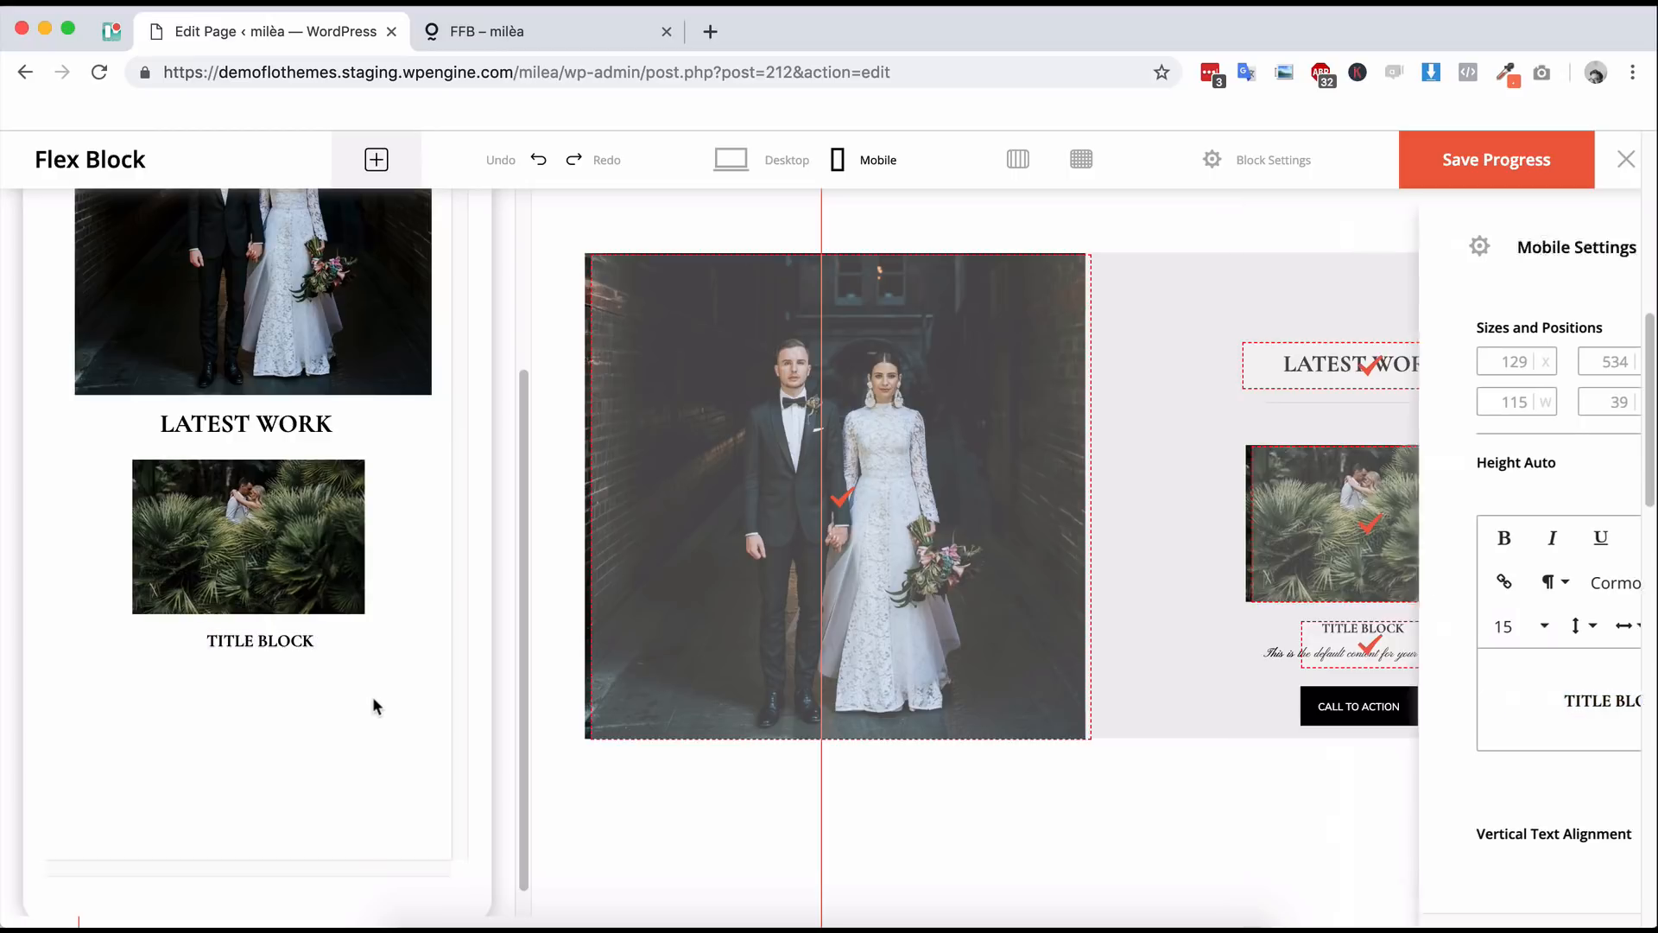
left_click(273, 639)
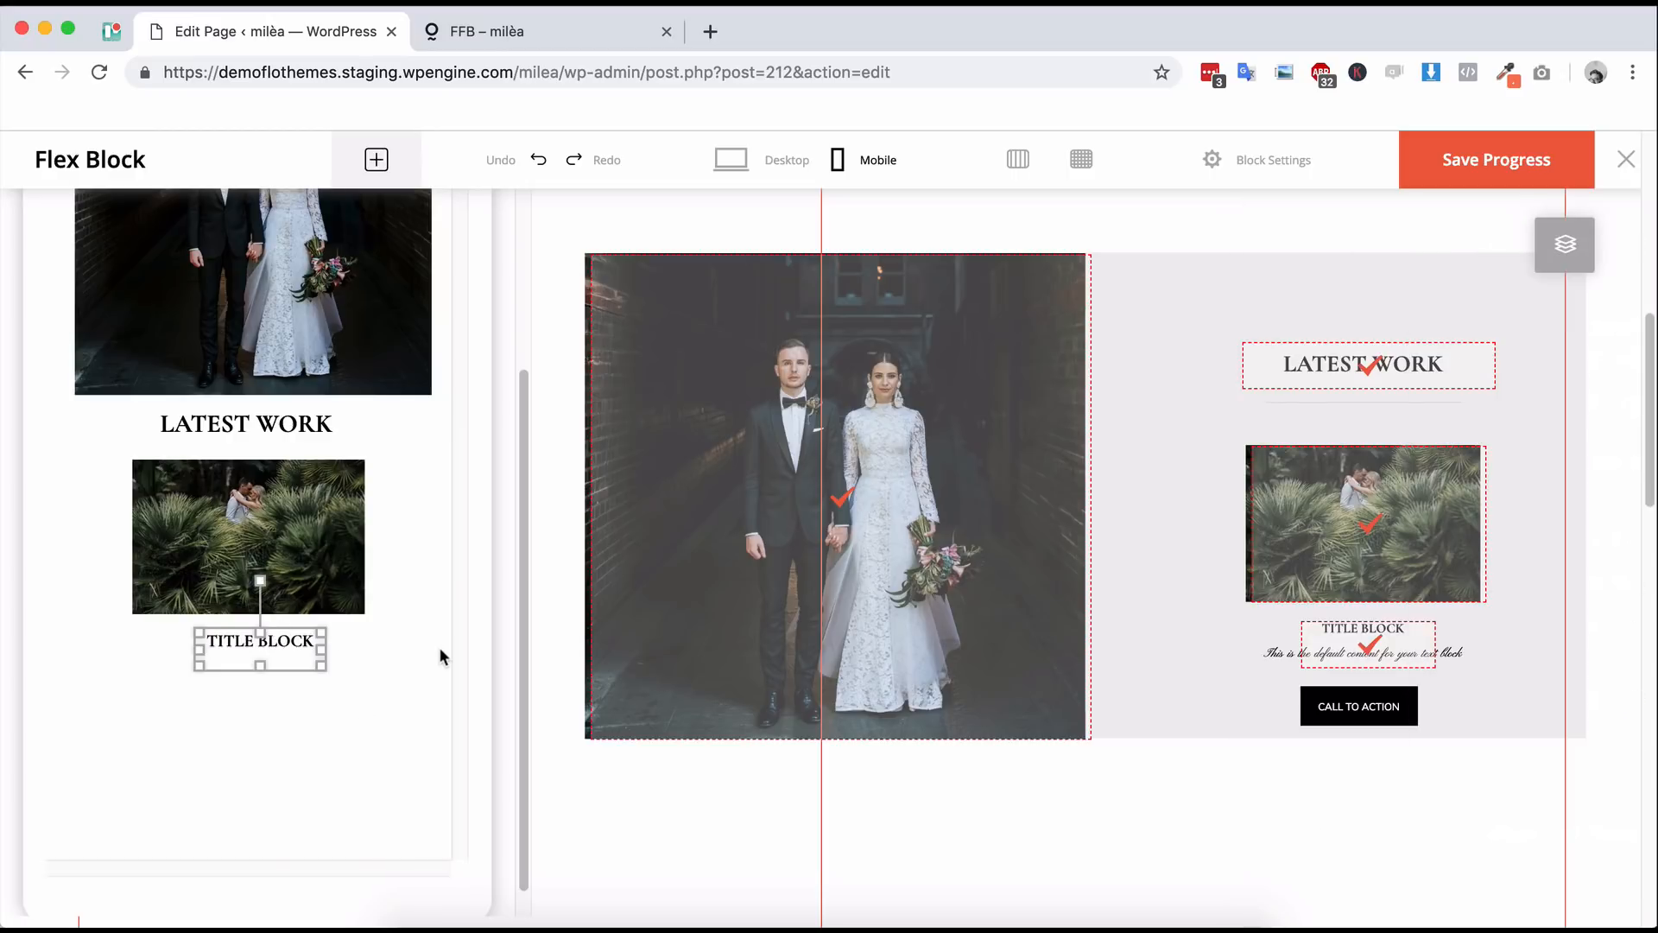
left_click(376, 672)
left_click(347, 655)
left_click(689, 701)
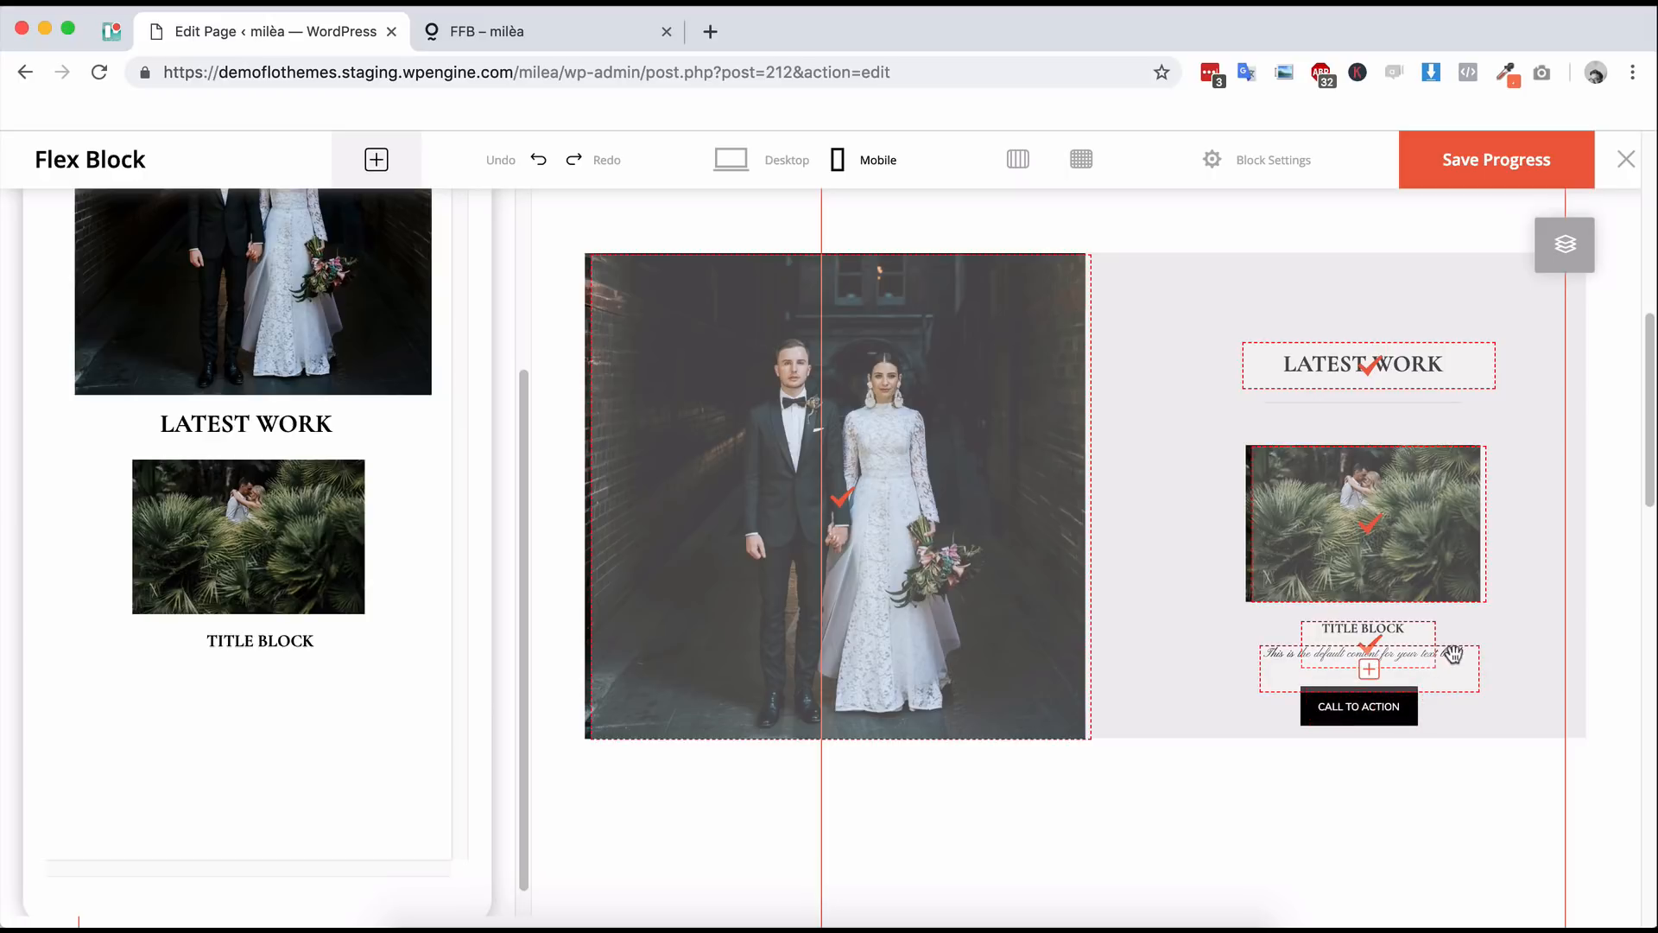
- Add the script default-content text to the mobile layout and position it directly beneath TITLE BLOCK
left_click(334, 706)
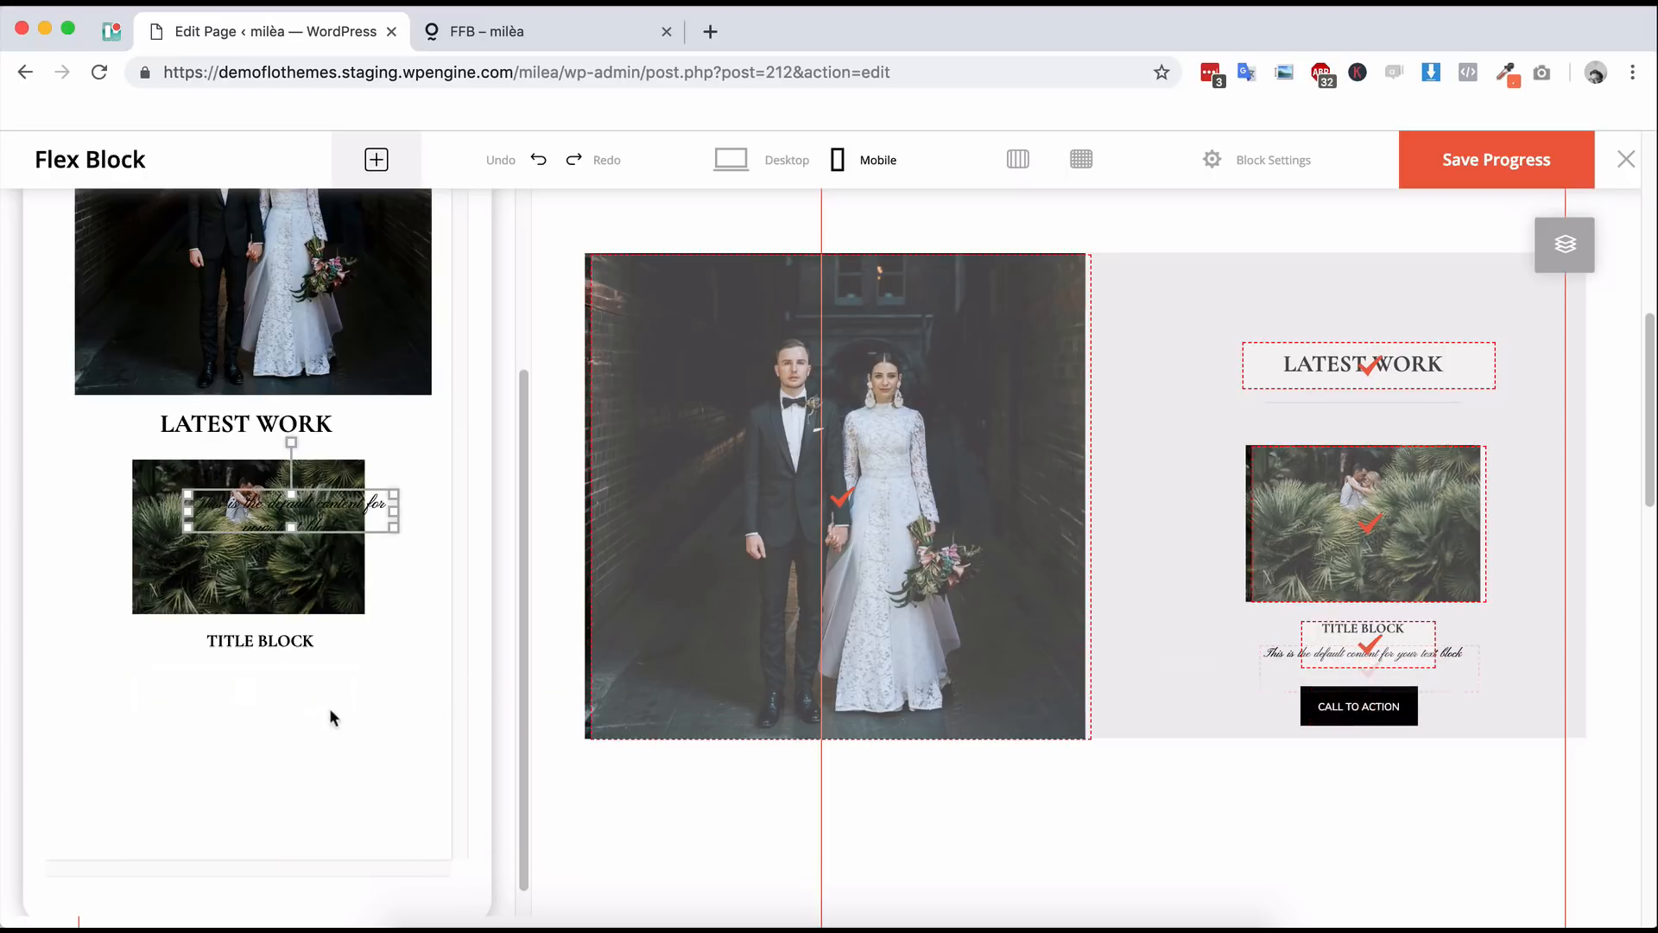
left_click_drag(356, 512, 325, 671)
left_click(413, 629)
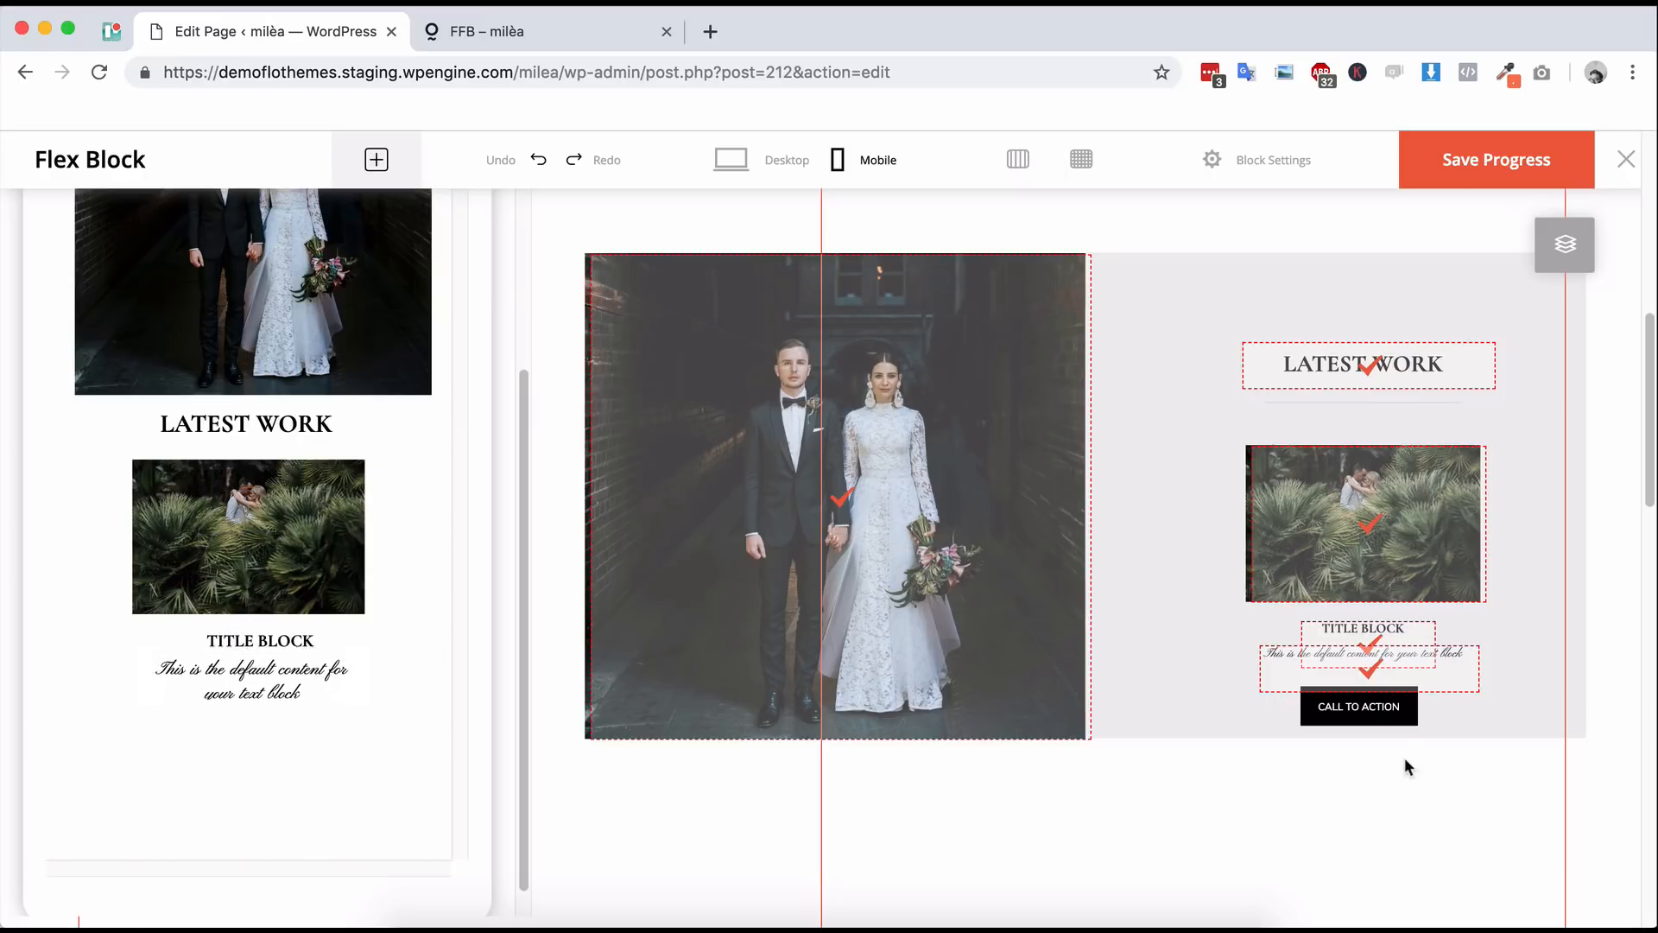
- Add the CALL TO ACTION button to the mobile layout, widen it to fit its label on one line, and position it beneath the script text
mouse_move(1360, 706)
left_click_drag(1366, 706, 249, 756)
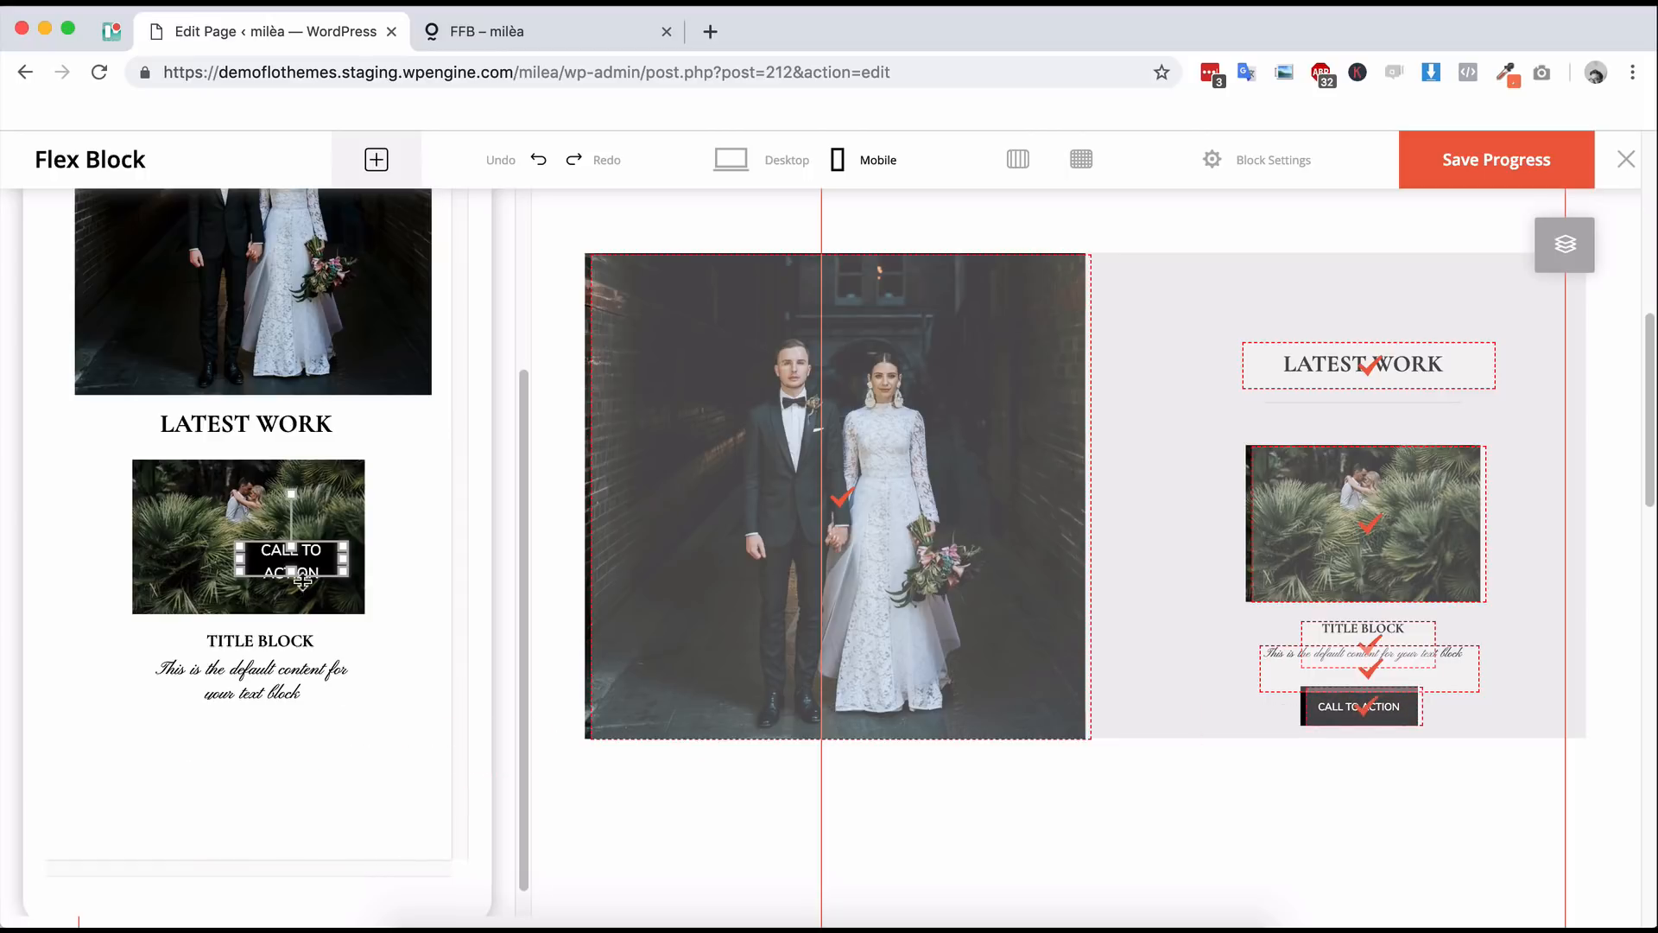
left_click_drag(290, 638, 399, 594)
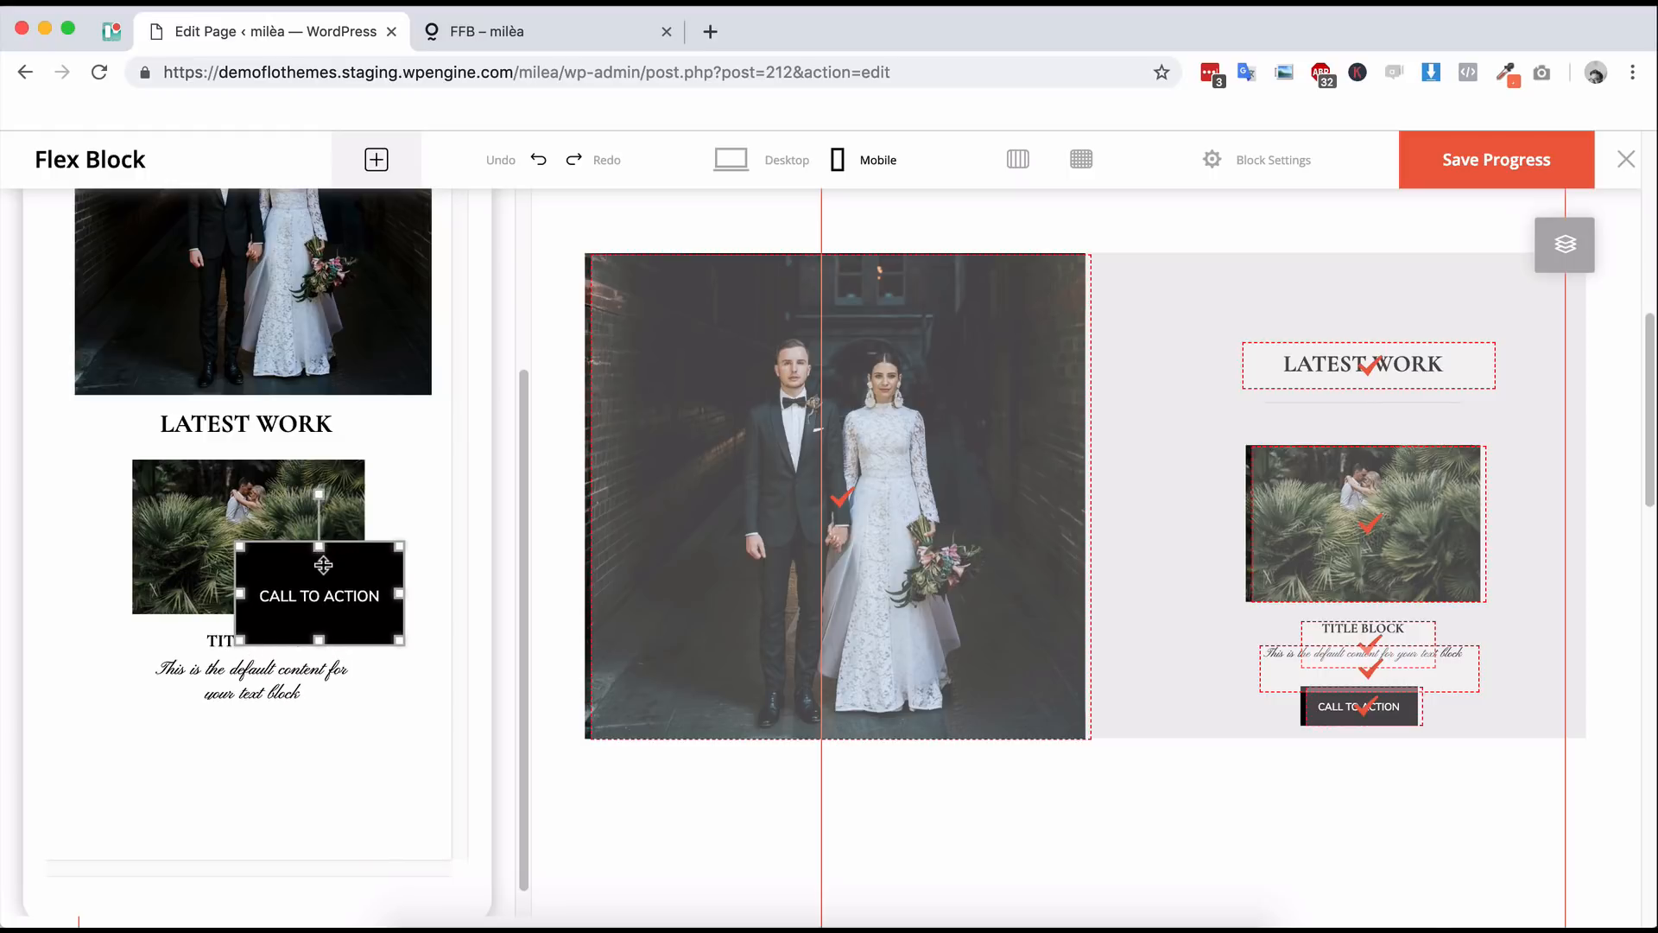
left_click_drag(321, 546, 275, 748)
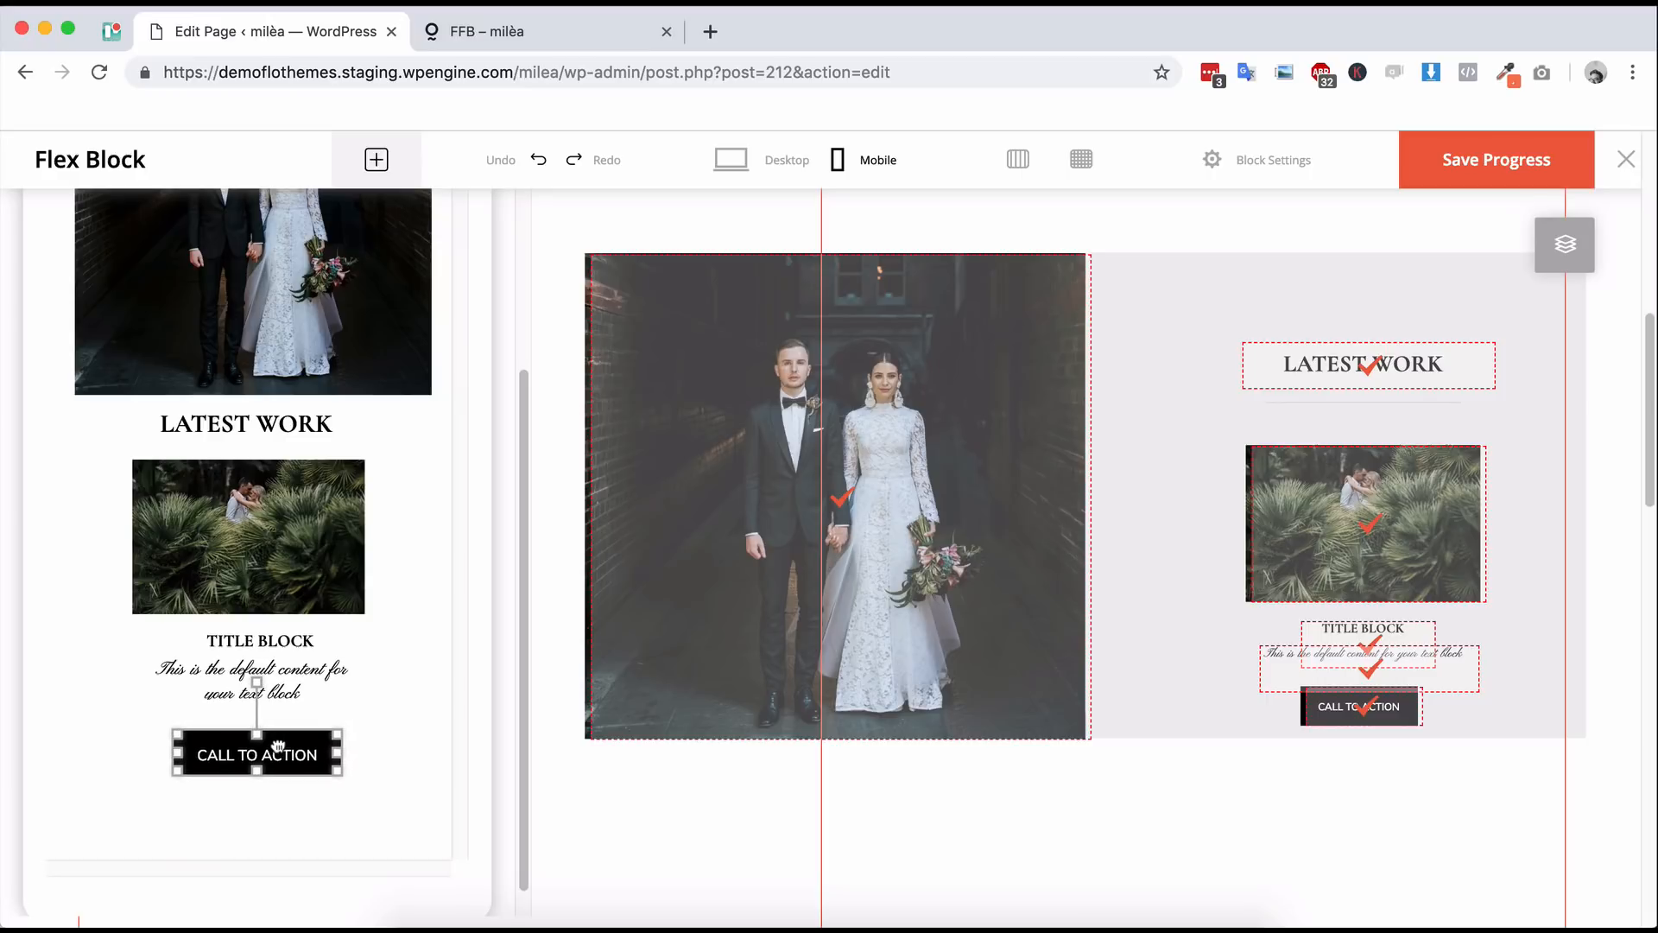
left_click(515, 712)
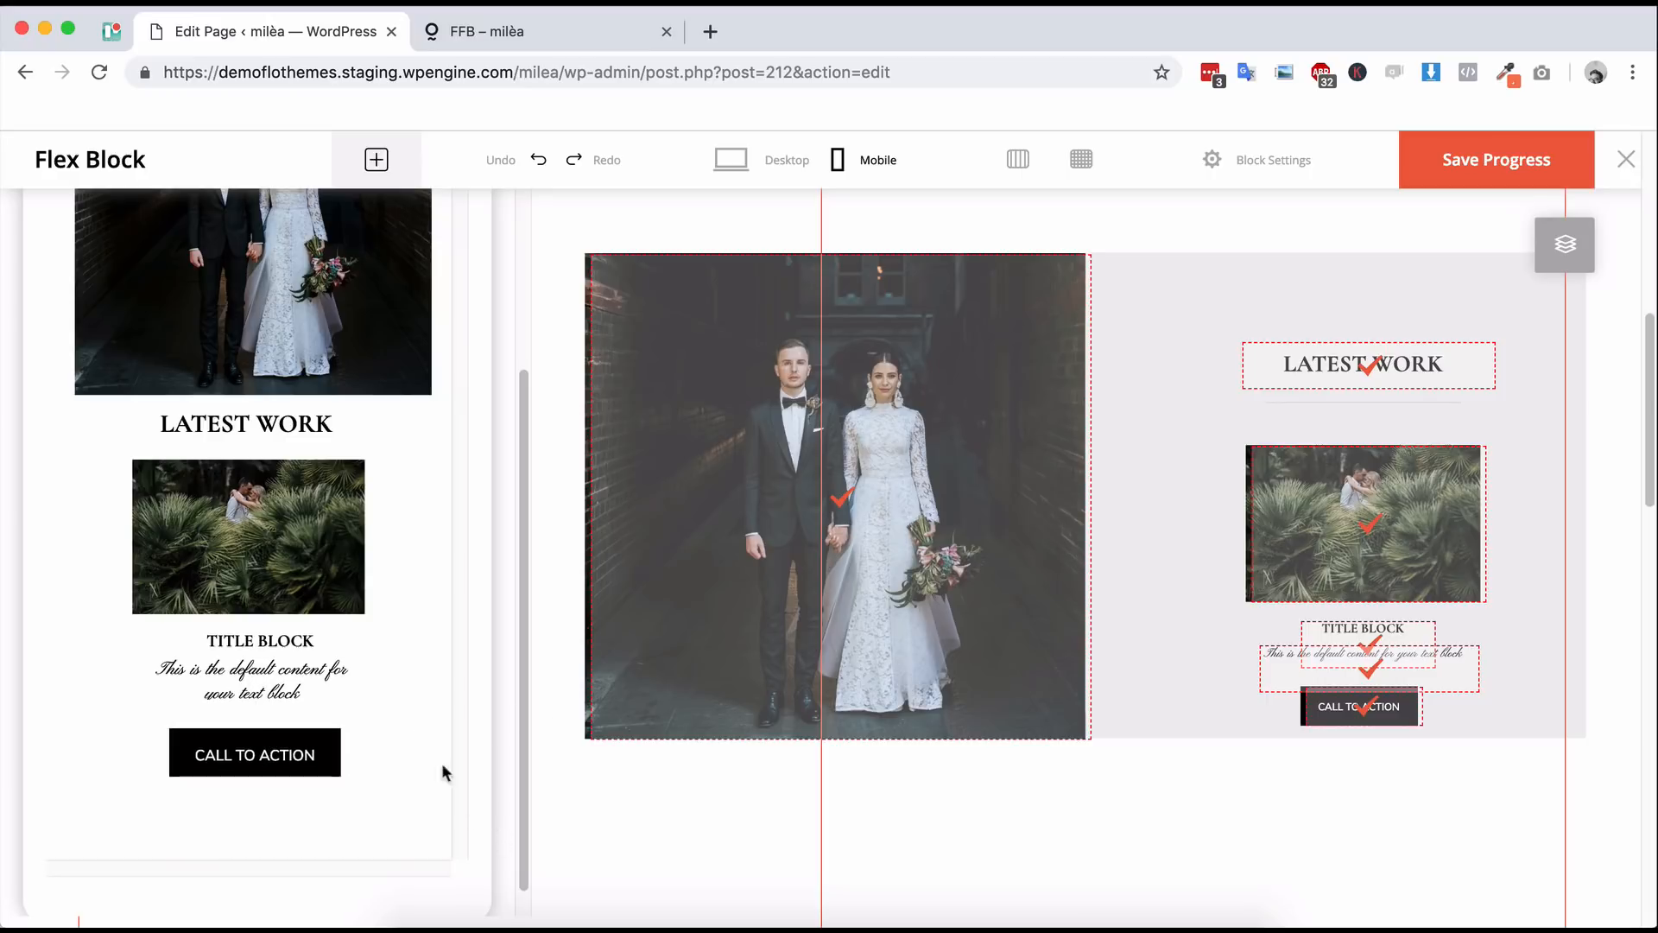
- Check the finished mobile layout from the couple photo to the button and save the Flex Block's progress
scroll(391, 646, "up", 3)
scroll(391, 646, "down", 2)
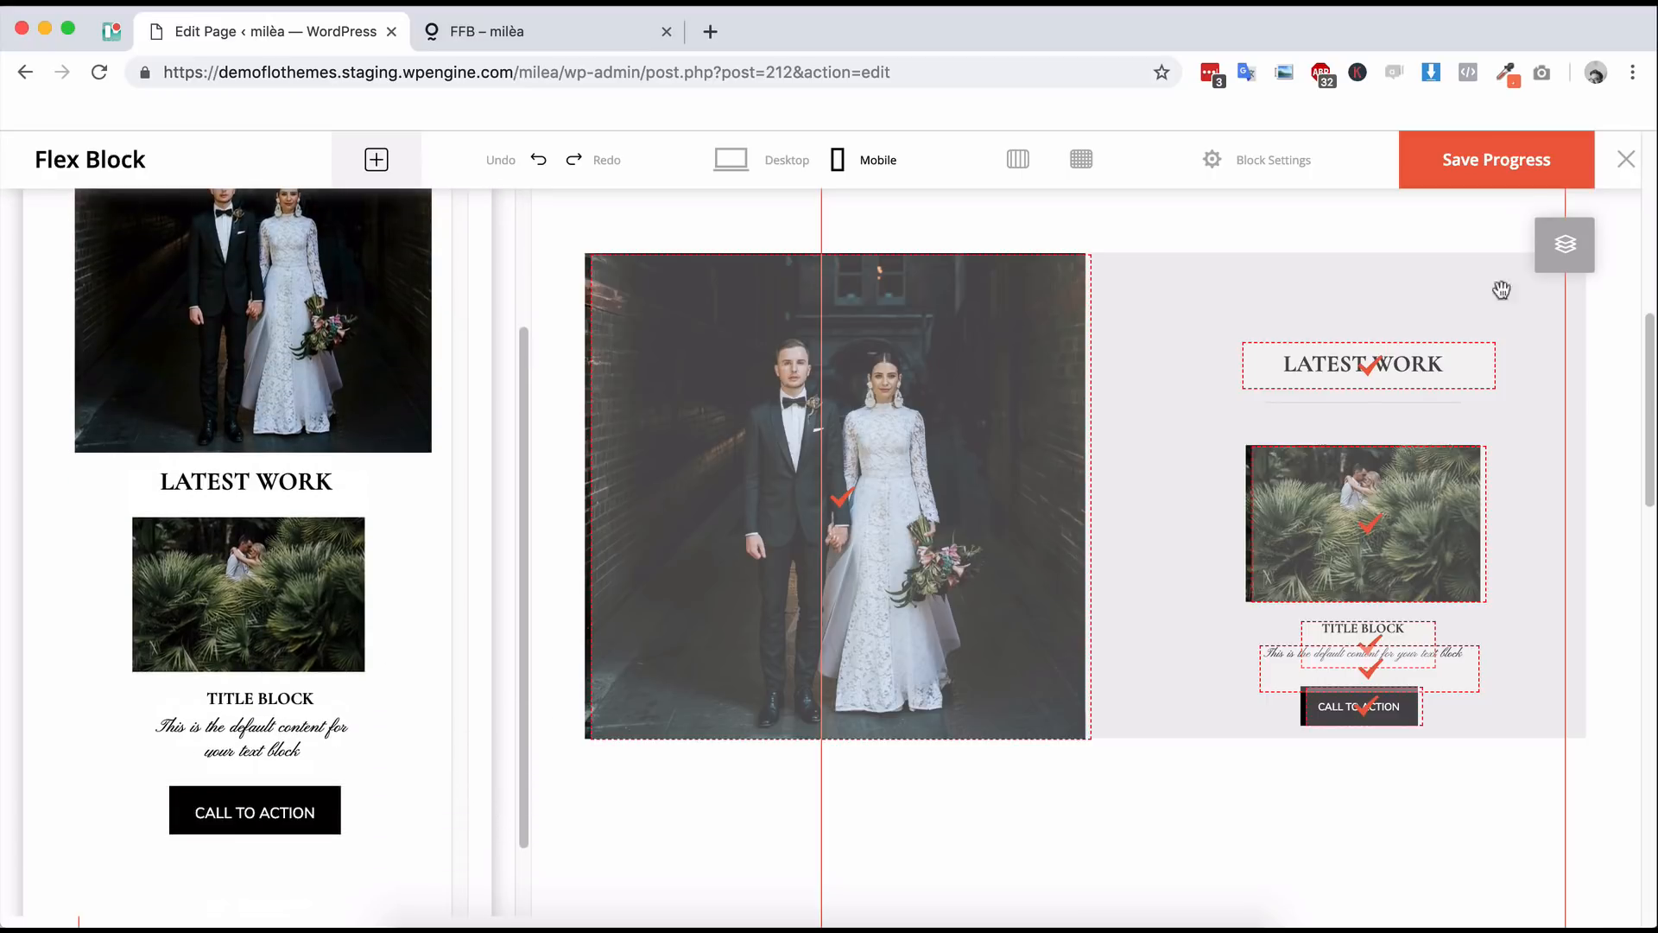
left_click(1521, 167)
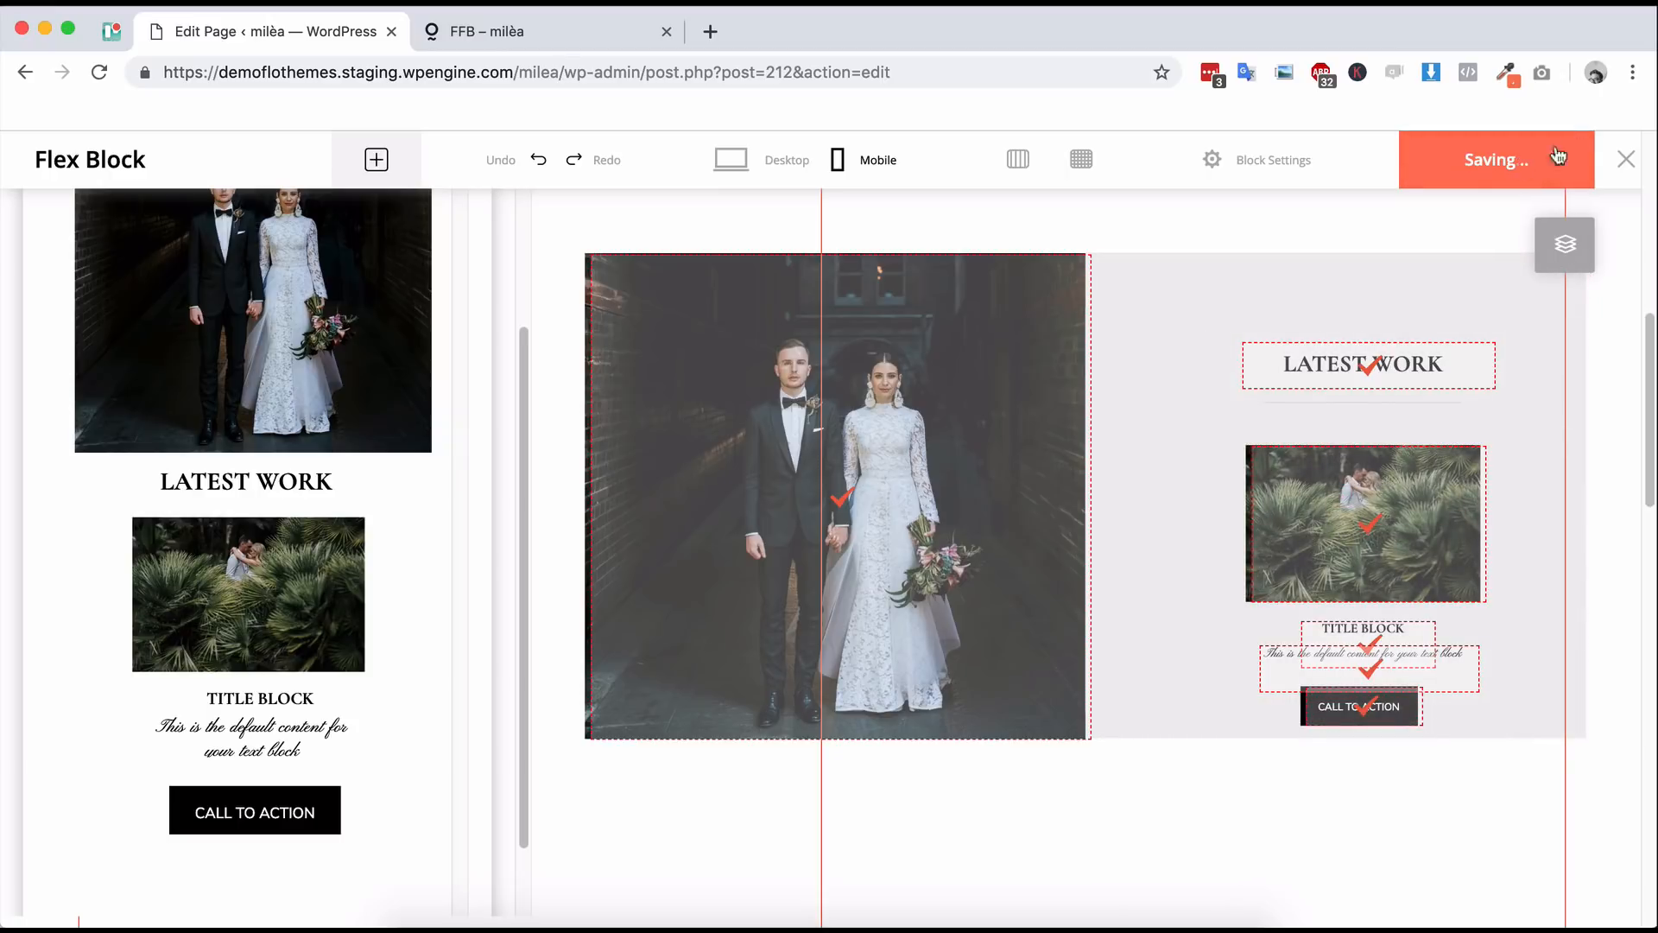